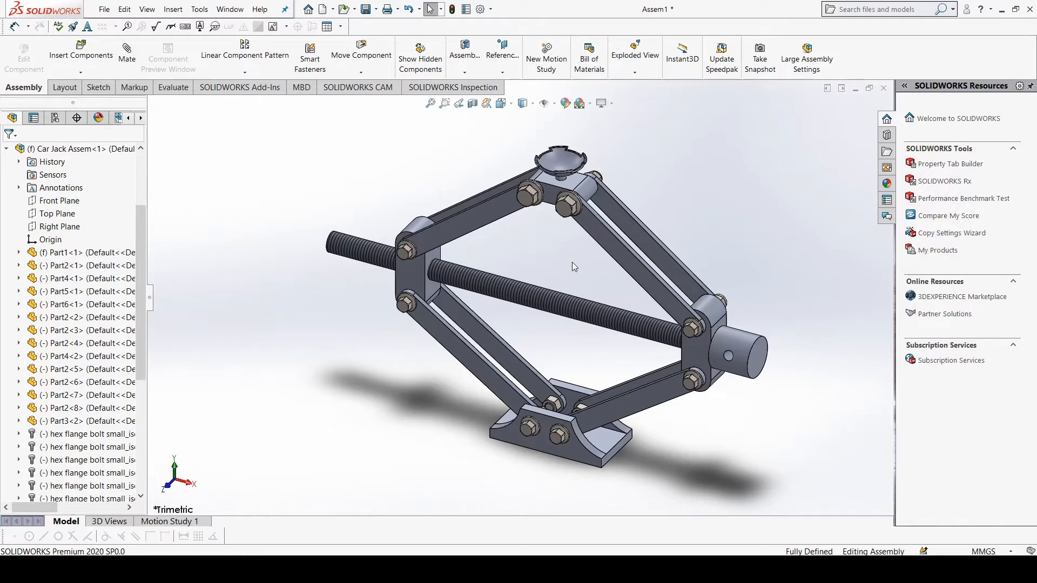
Examine the car jack assembly's main components: the base, links, side block, threaded screw and top saddle.
middle_drag(561, 263, 597, 270)
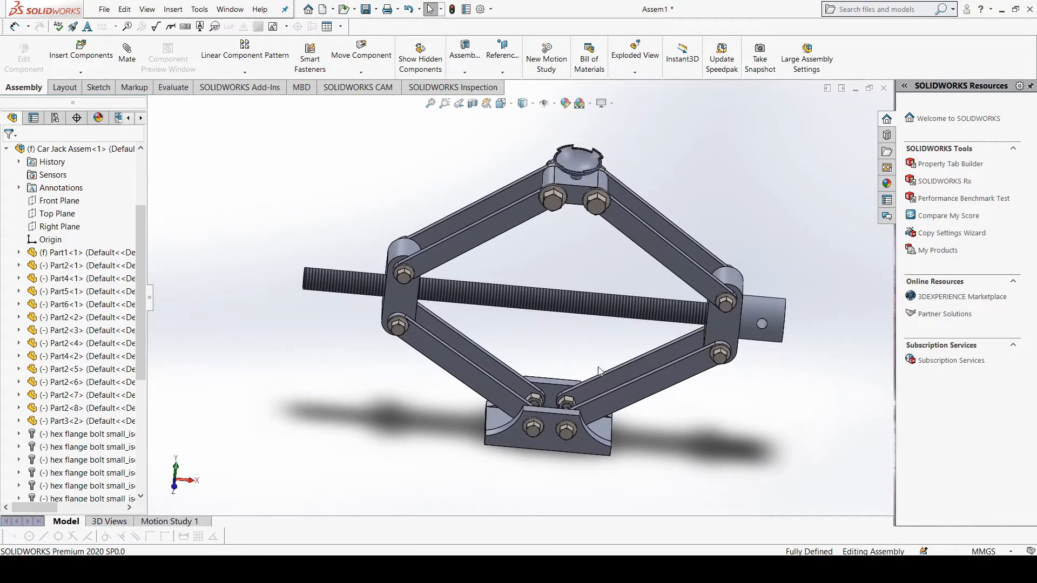
click(552, 448)
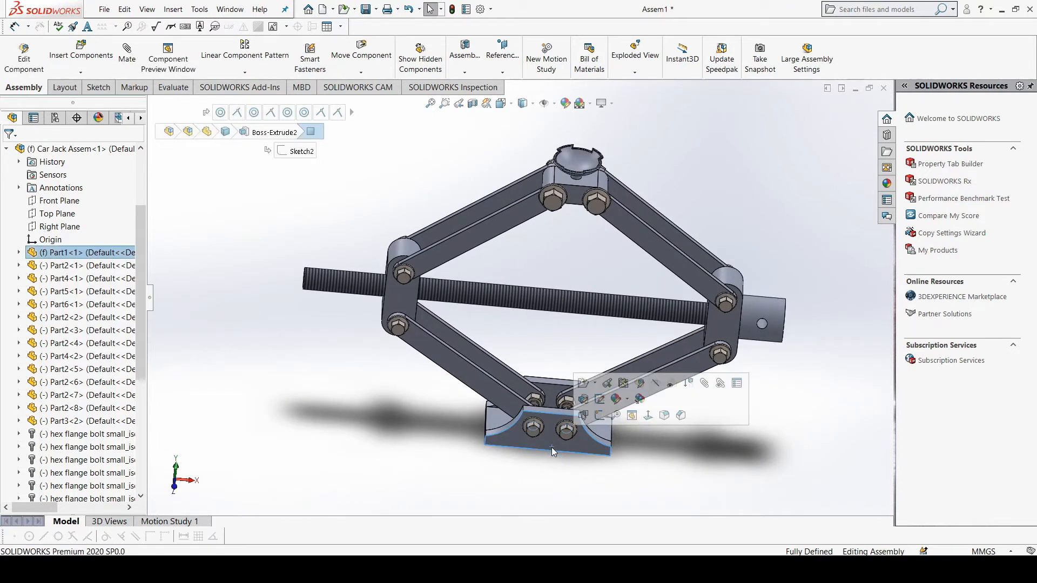
click(488, 384)
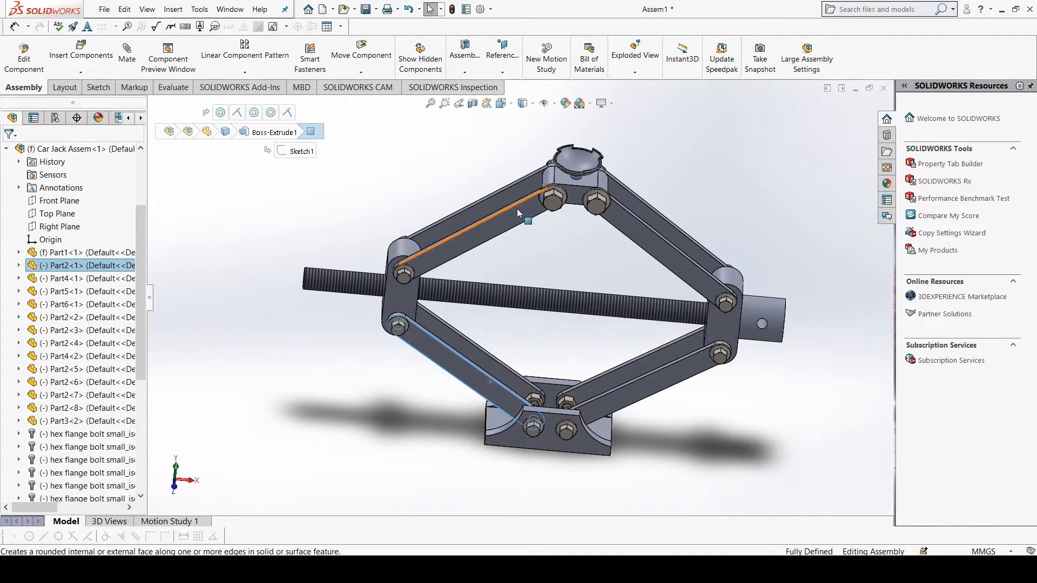
click(516, 400)
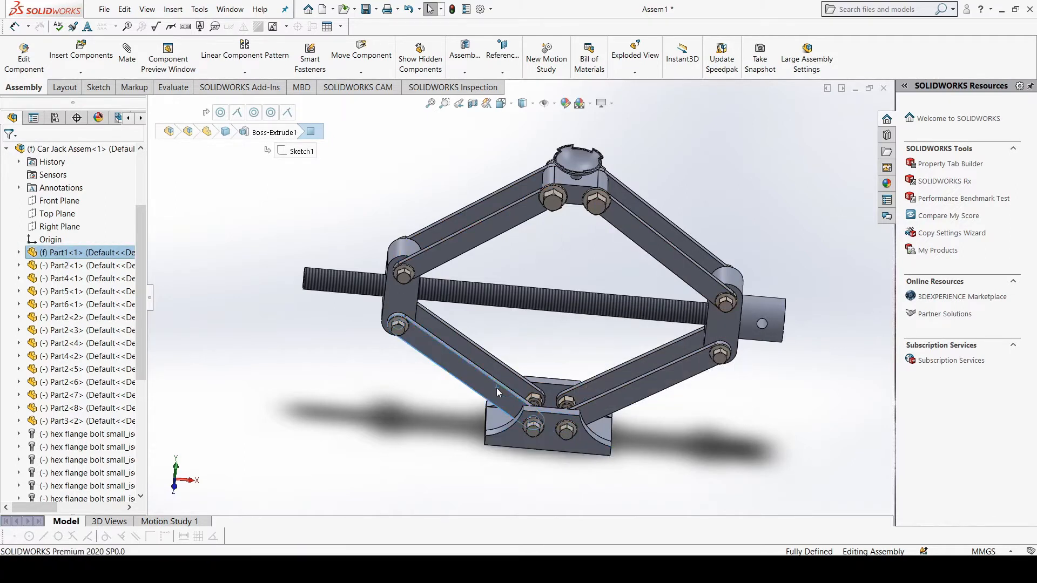
click(409, 300)
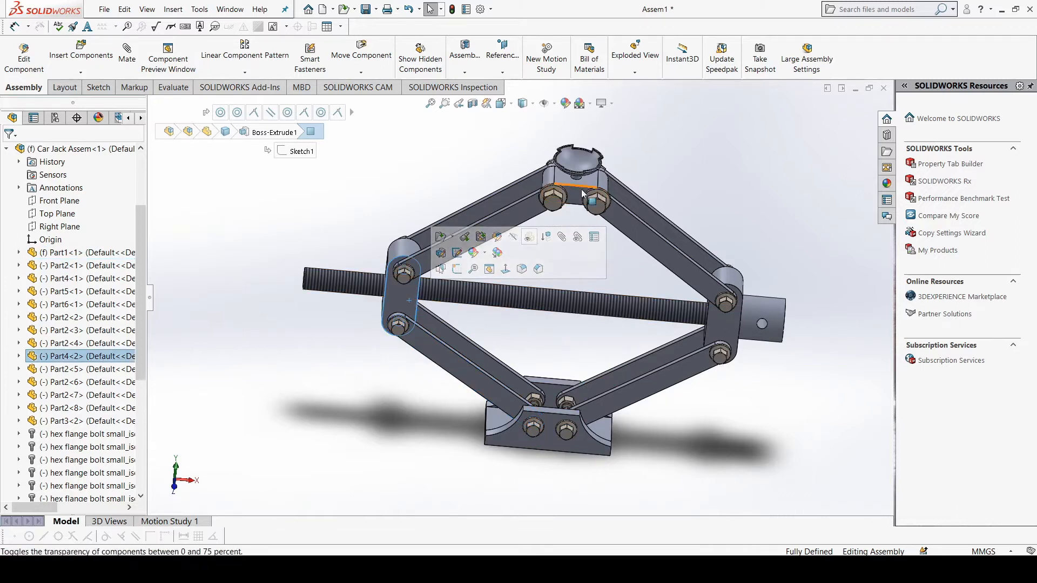
click(562, 292)
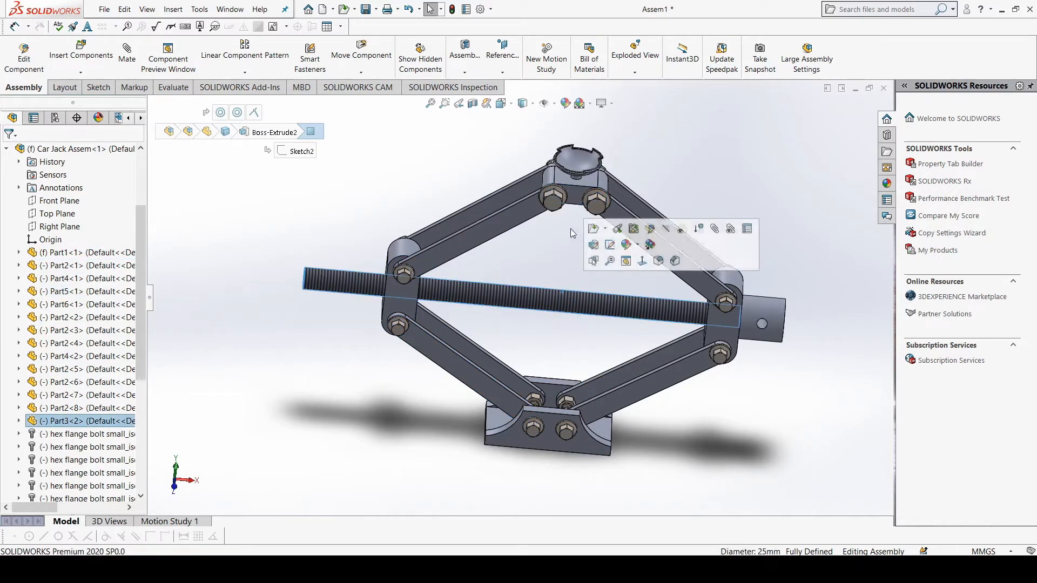
click(579, 162)
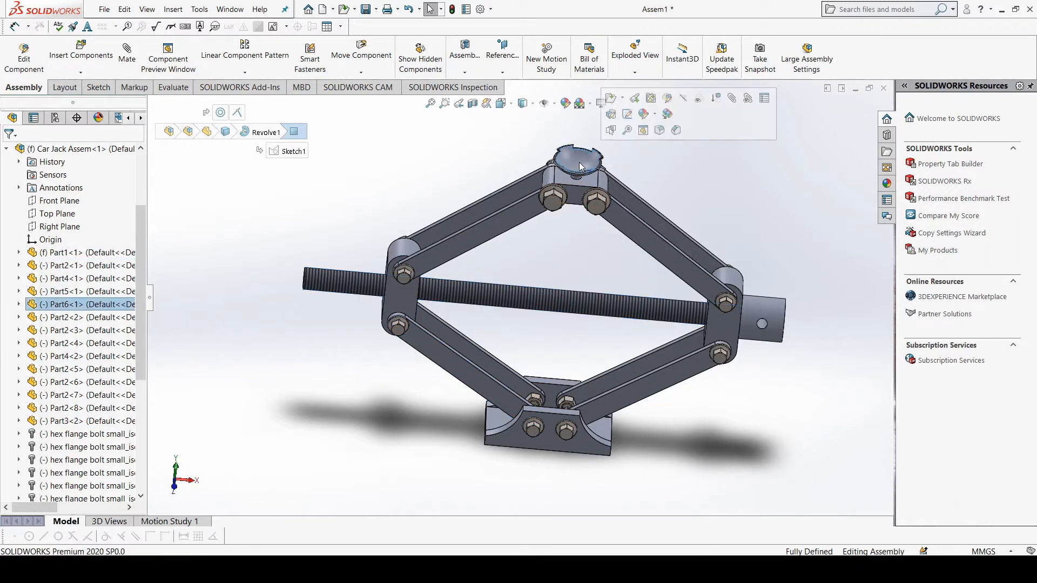
click(679, 166)
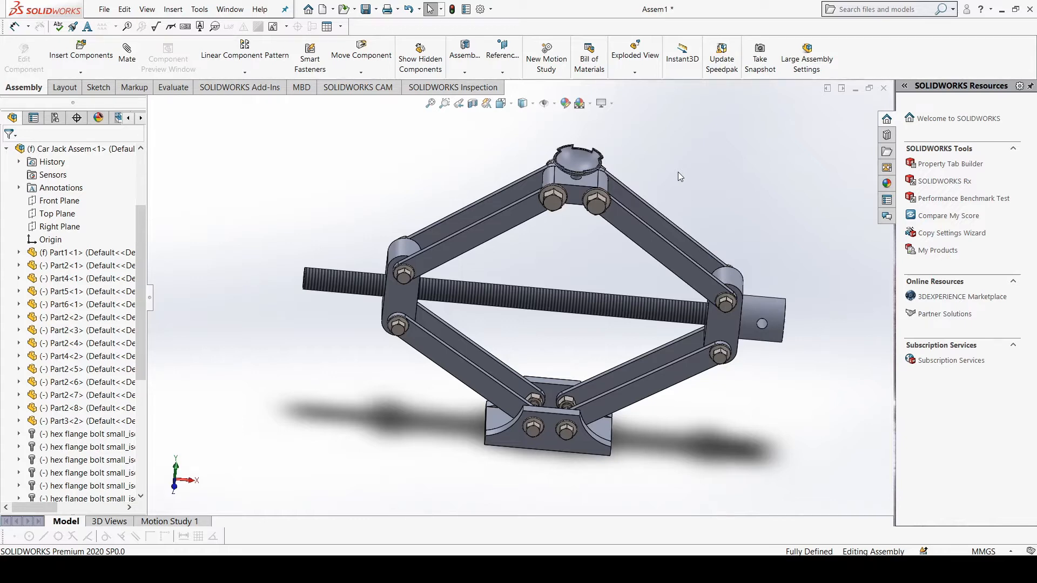
middle_drag(668, 173, 689, 153)
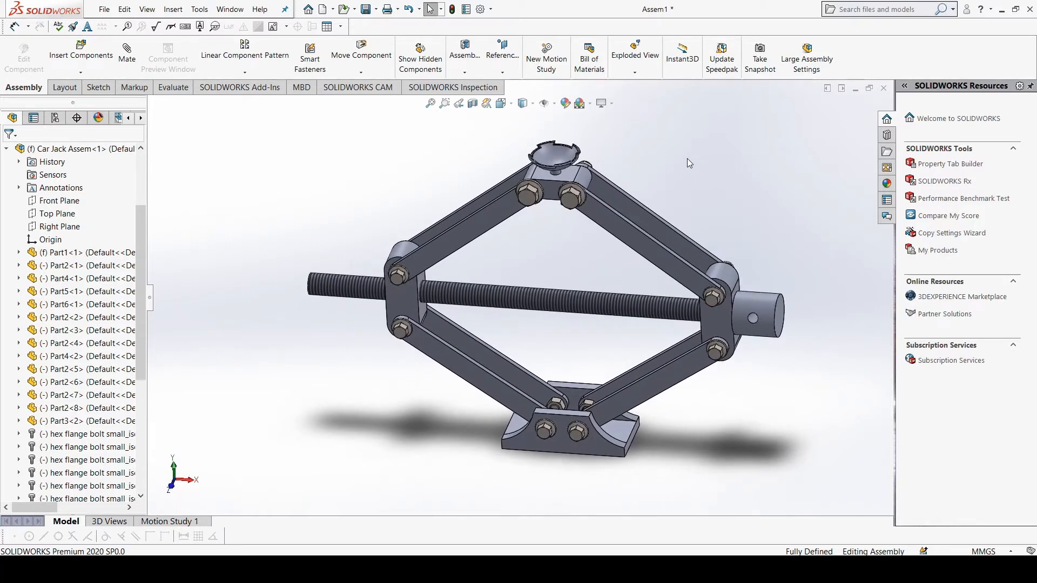
middle_drag(696, 180, 710, 190)
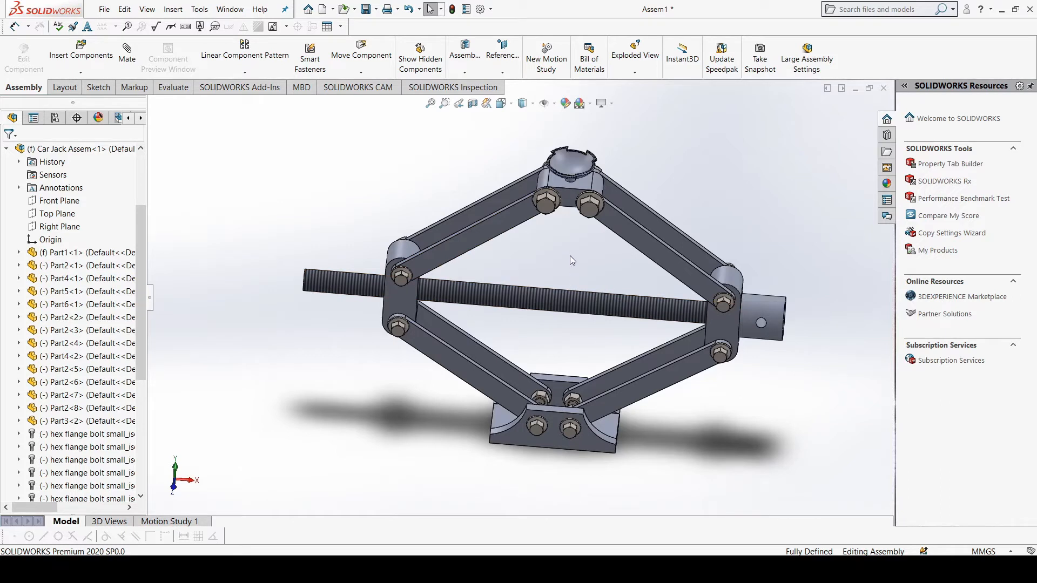
middle_drag(570, 256, 561, 256)
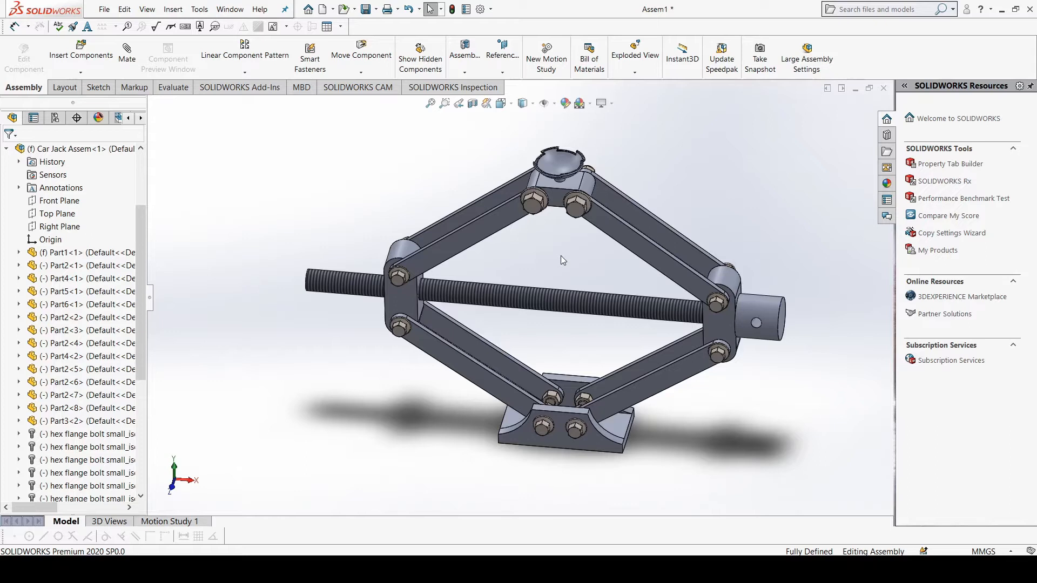
mouse_move(559, 248)
middle_down()
mouse_move(546, 245)
mouse_move(575, 242)
mouse_move(560, 241)
middle_up()
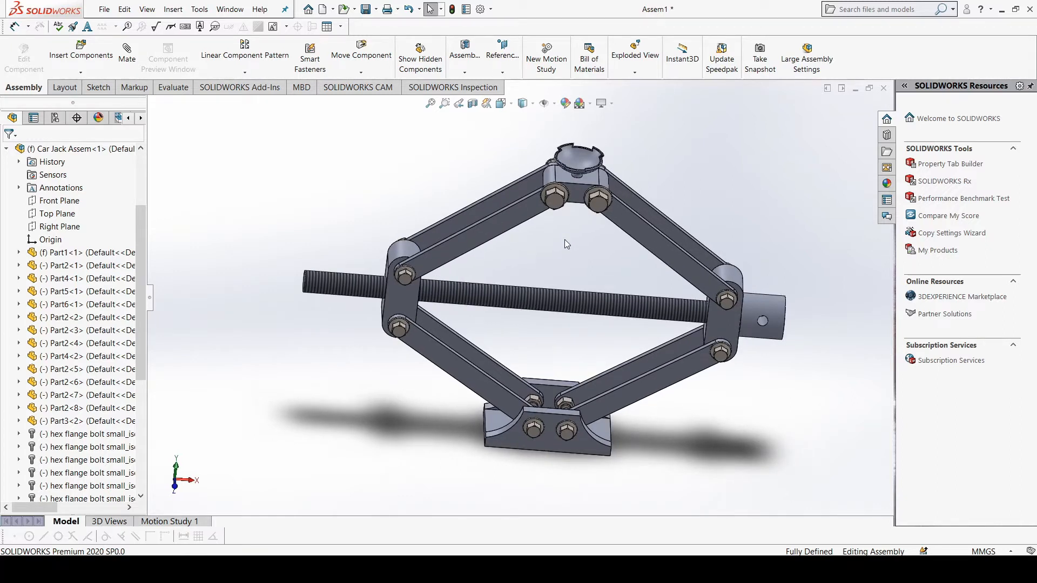
middle_drag(564, 246, 574, 263)
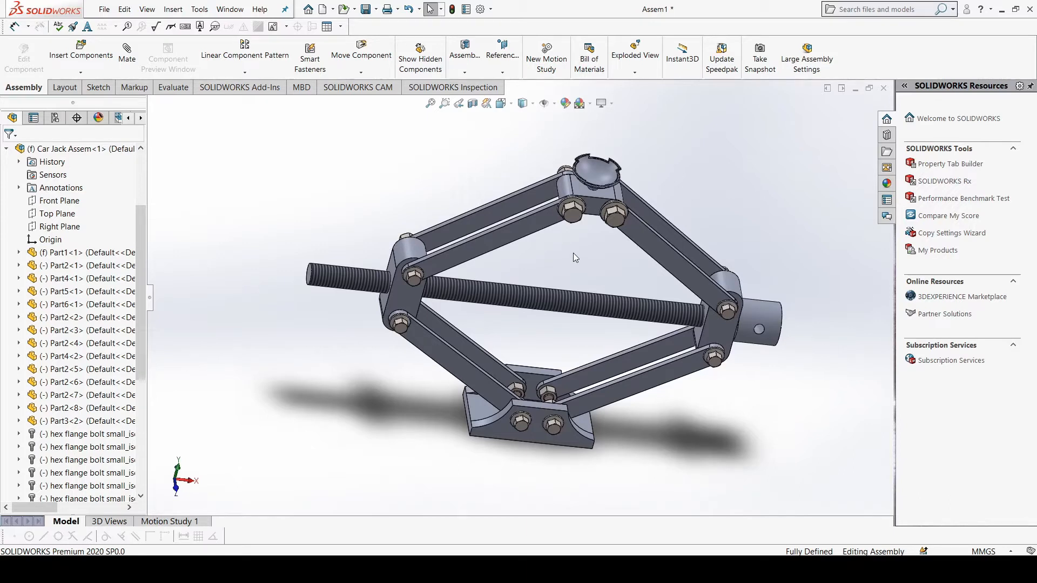
middle_drag(578, 251, 556, 246)
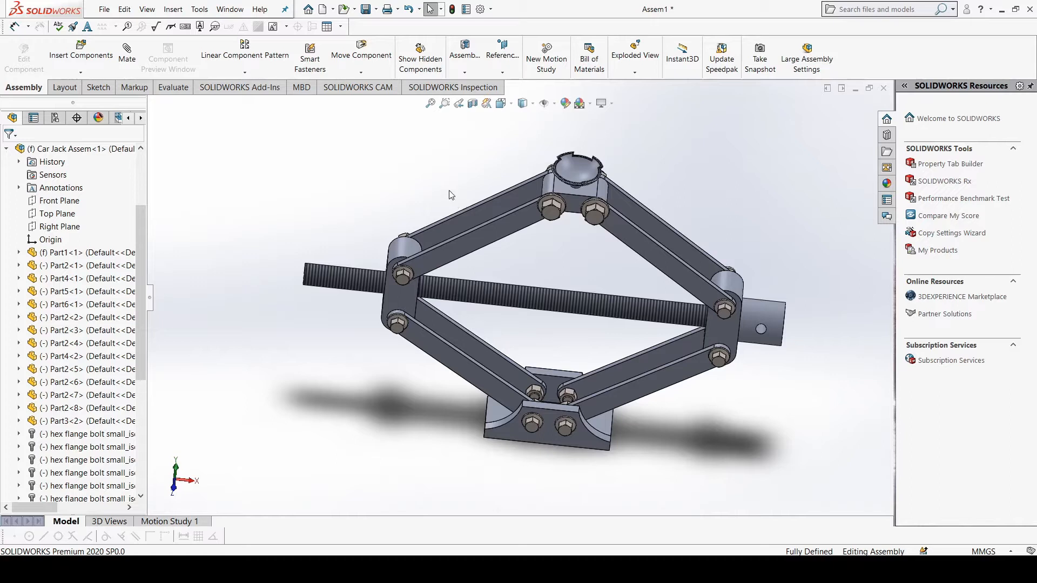
Create a new part document.
click(107, 11)
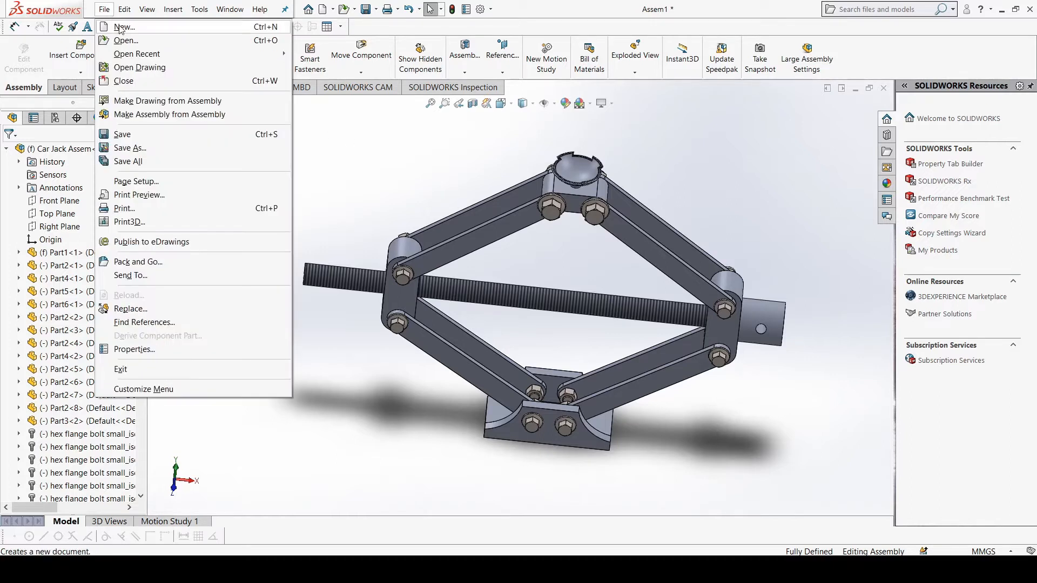
click(121, 27)
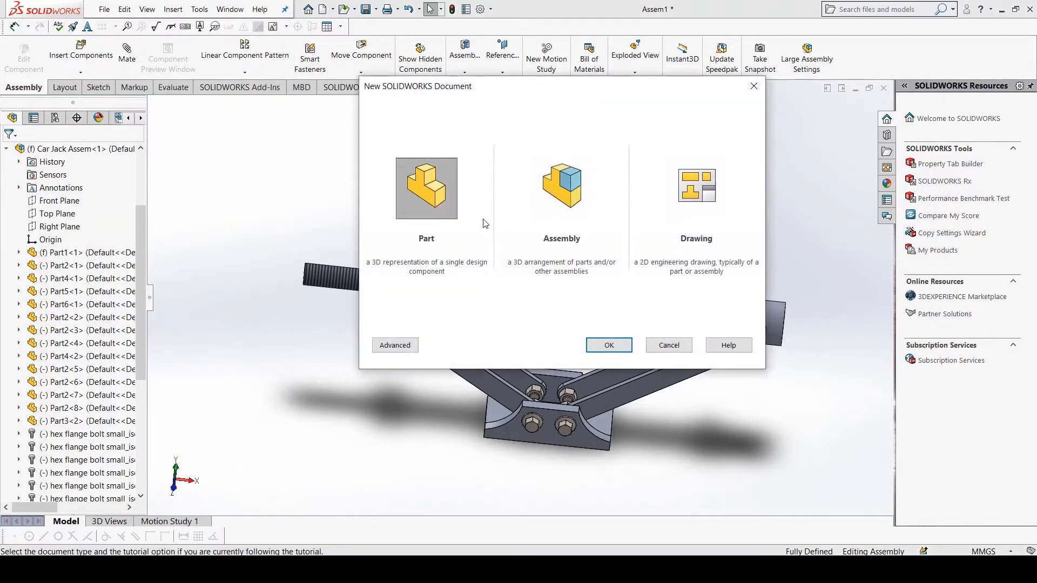
click(597, 345)
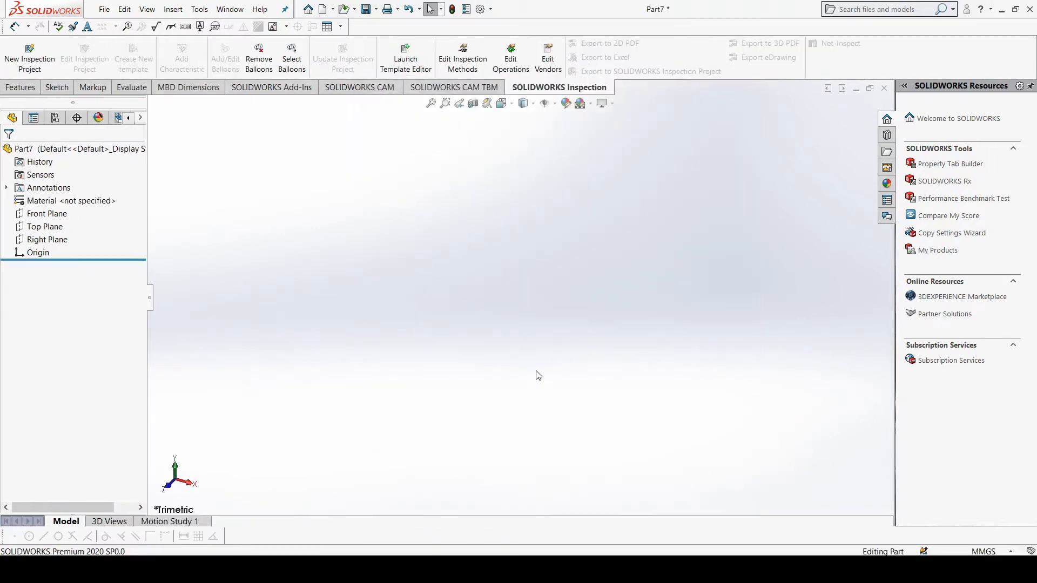
Switch to Photos to check the dimensions in the Part1.JPG drawing and return to the new part in SOLIDWORKS.
click(422, 529)
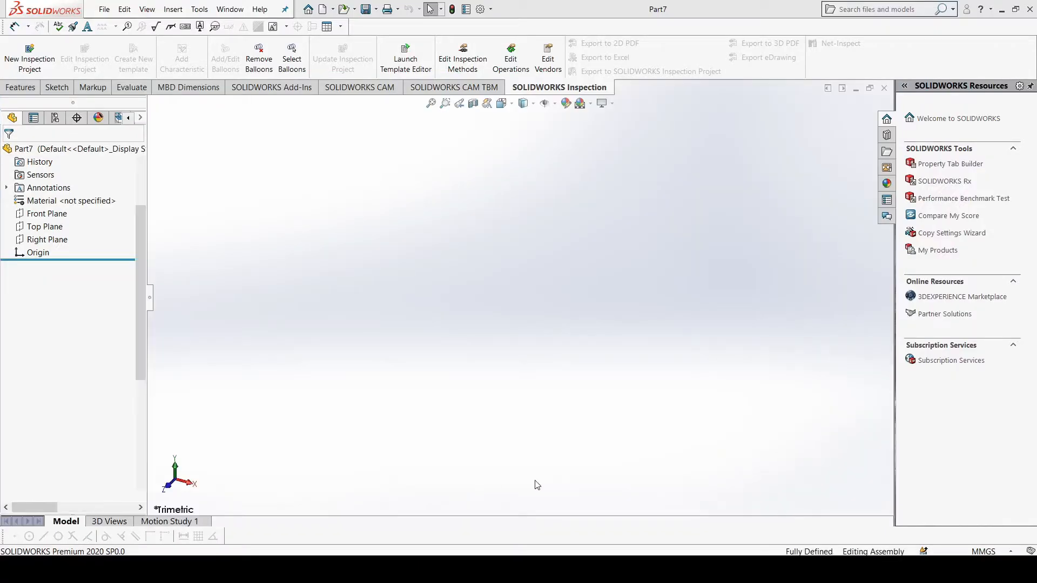
click(584, 439)
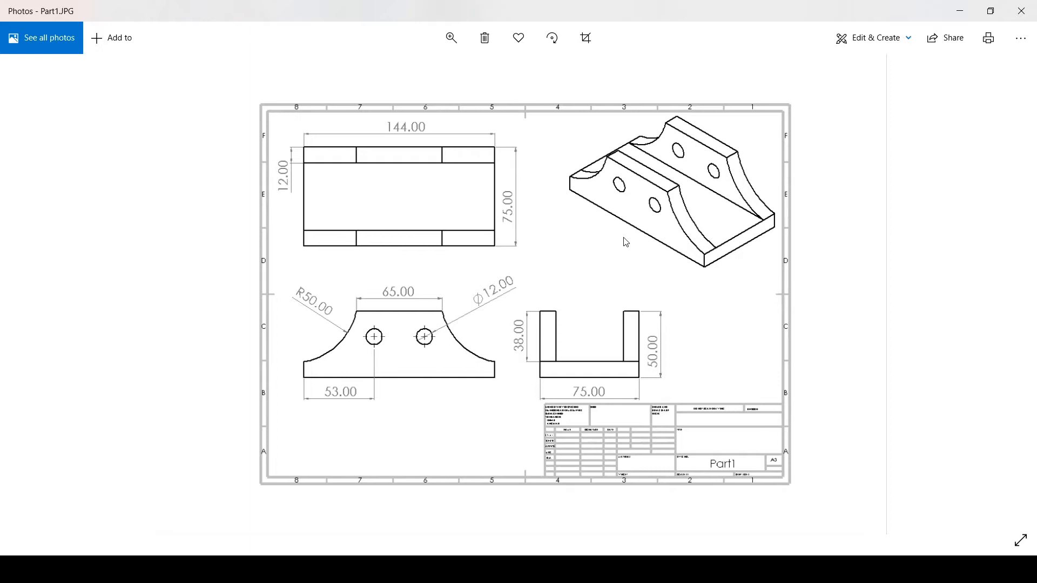
mouse_move(483, 570)
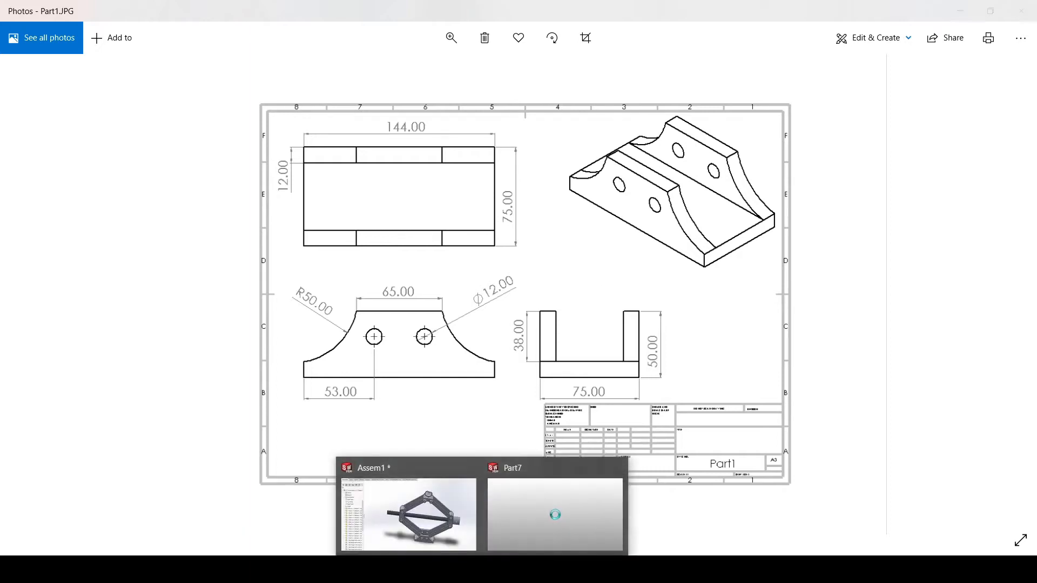
click(556, 515)
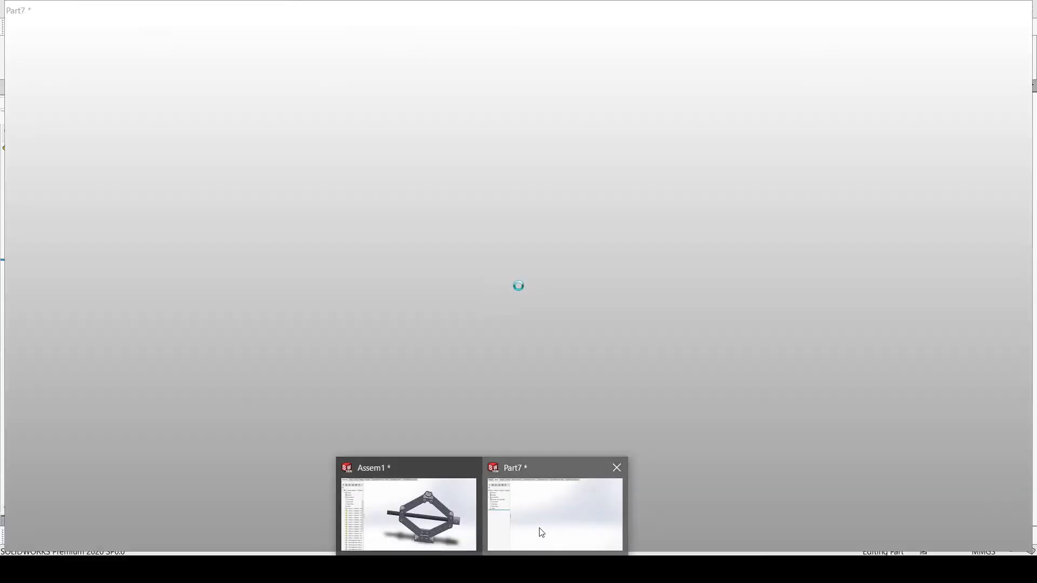
click(539, 532)
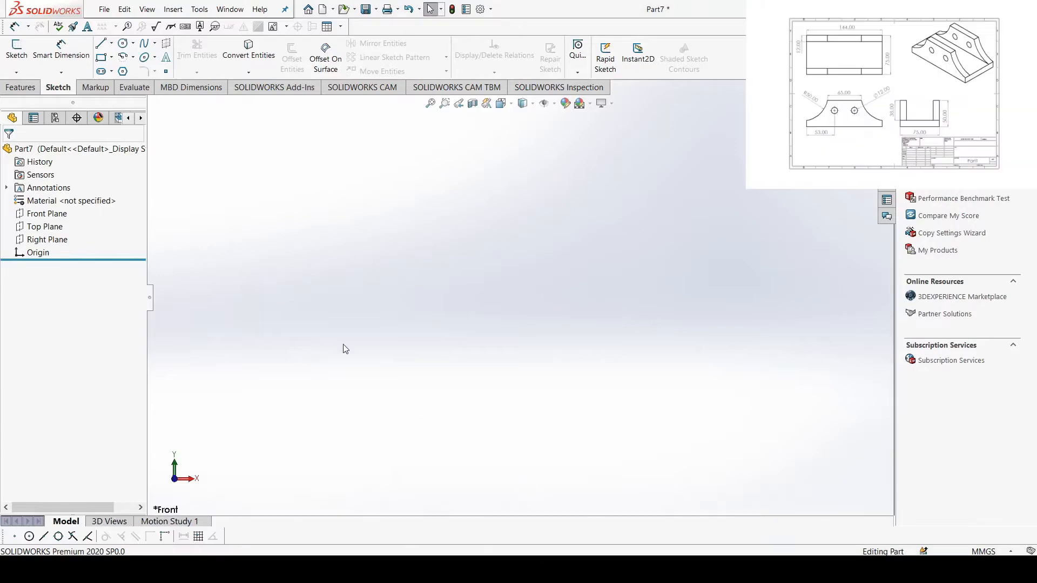
On the Front Plane, sketch an open line profile from the origin: short horizontal top, vertical centre edge, bottom about 89 mm long and short outer edge.
click(48, 215)
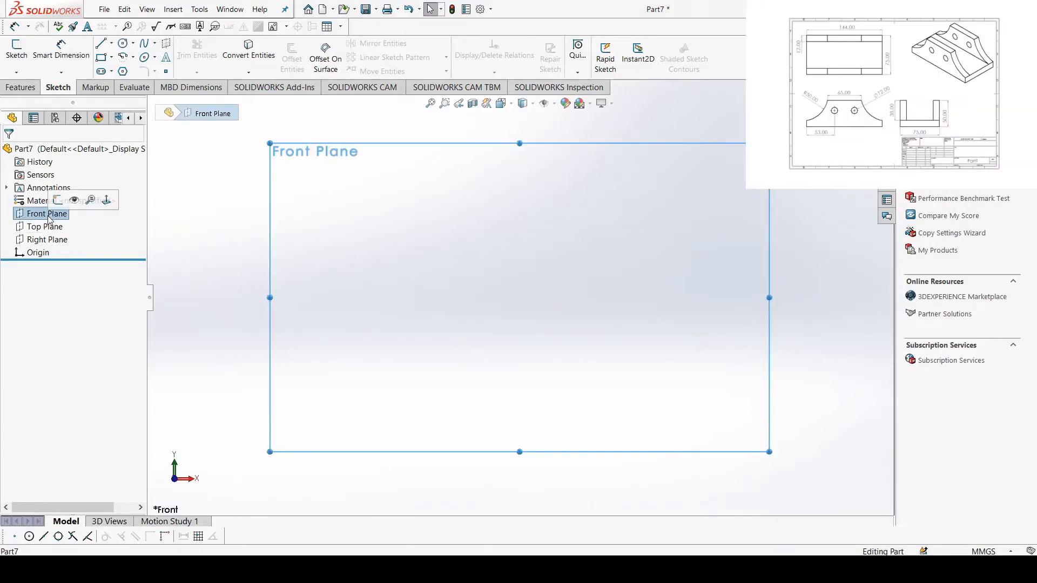
click(100, 43)
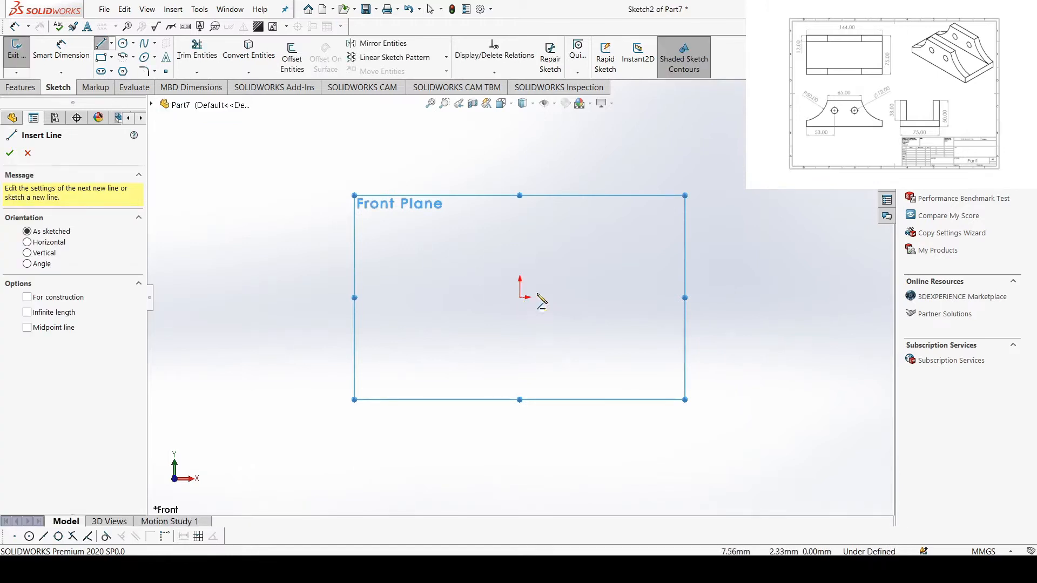
click(559, 300)
click(520, 297)
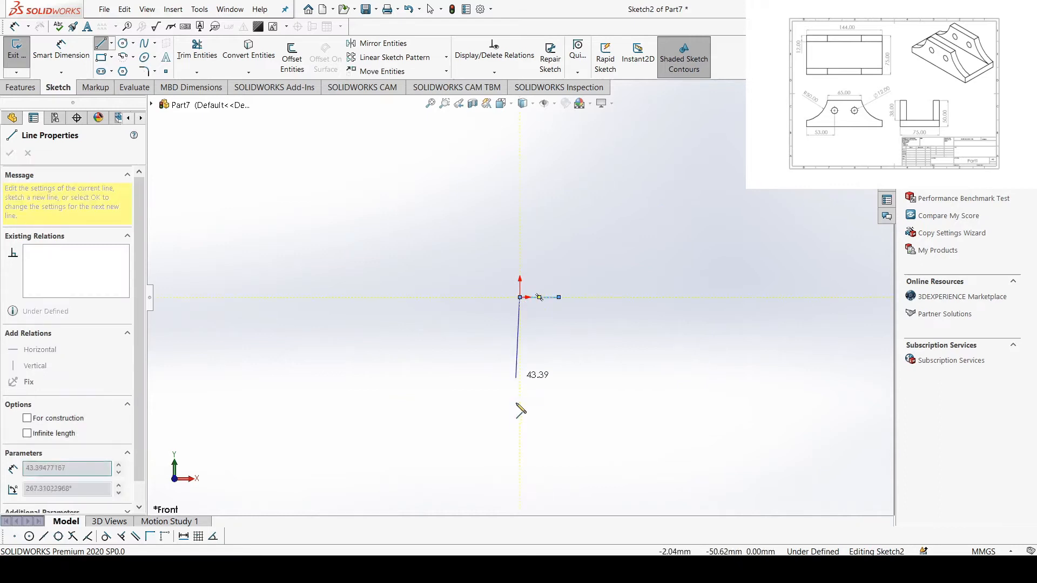
click(519, 415)
click(685, 416)
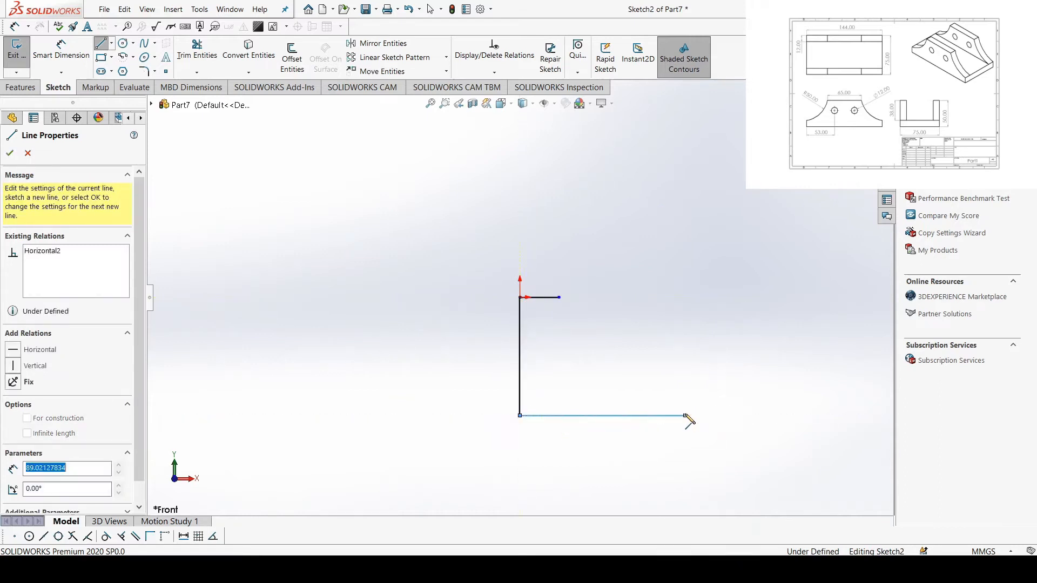
click(685, 385)
key(Escape)
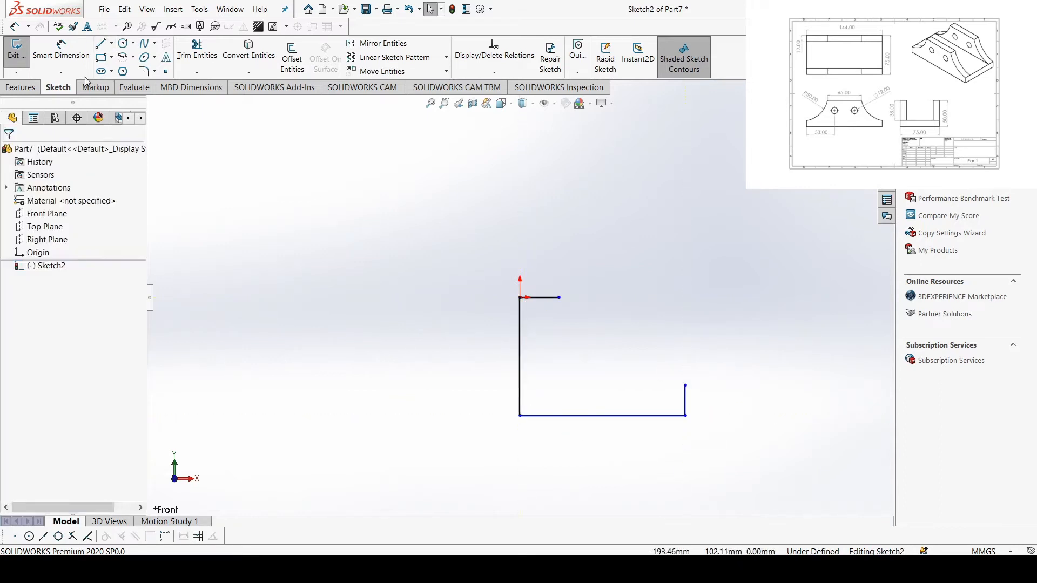
Sketch a circle centred about 75 mm right of and 16 mm above the origin, passing close to both open profile ends.
click(123, 43)
click(658, 268)
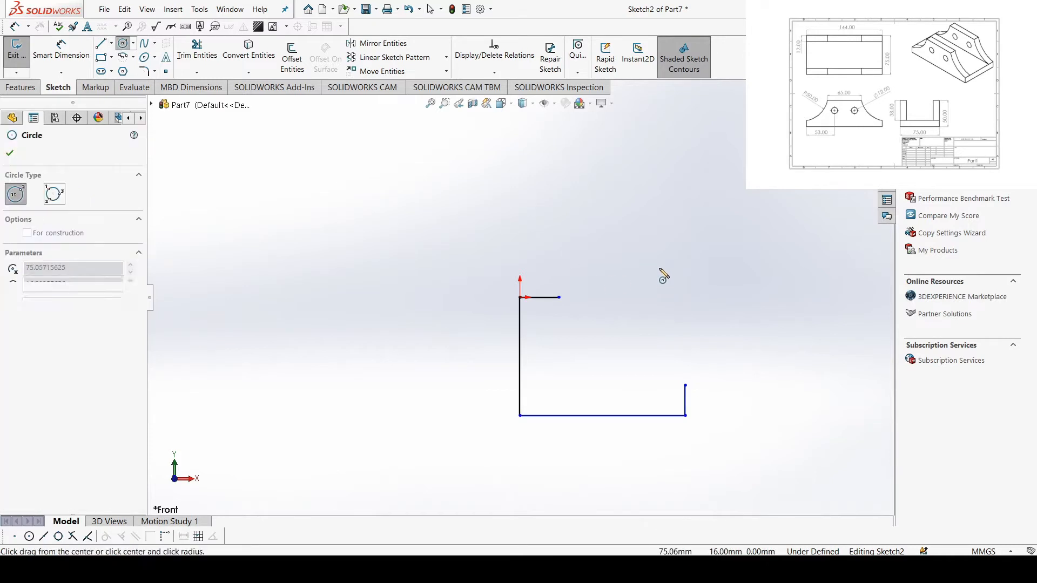
click(697, 364)
key(Escape)
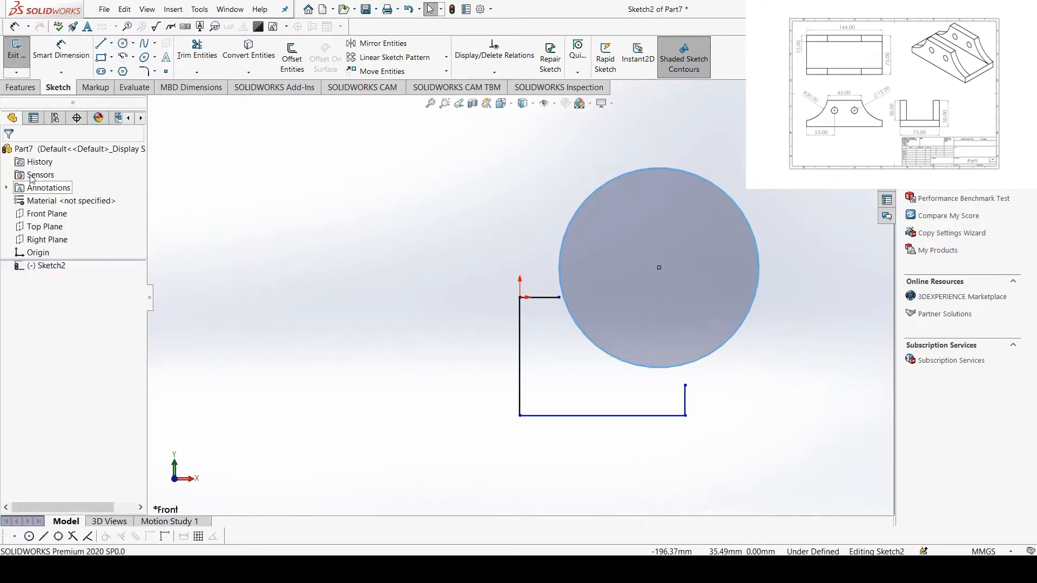
Make the free endpoints of the short top line and the outer vertical line coincident with the circle.
click(559, 298)
ctrl+click(564, 324)
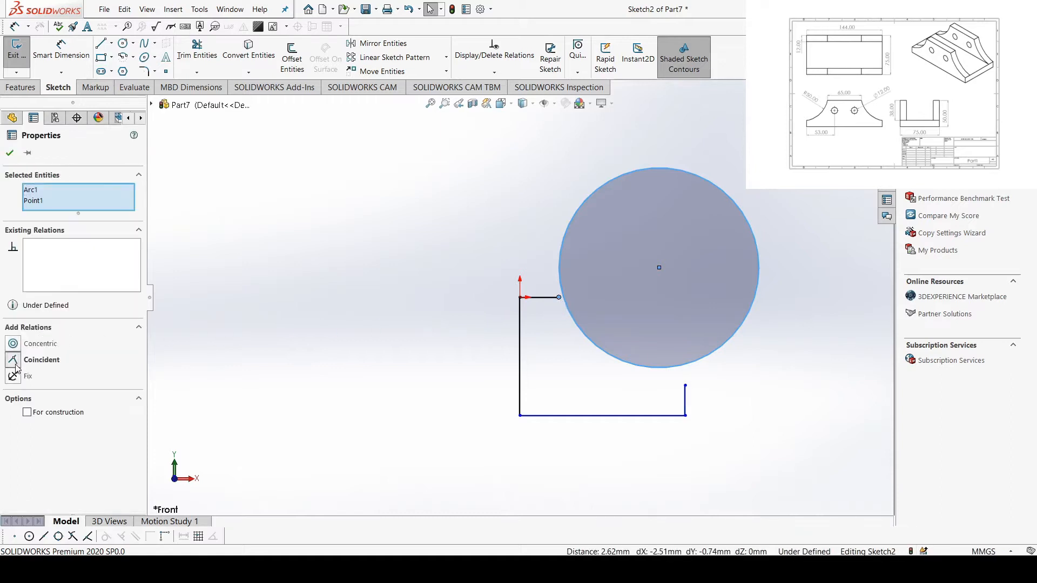
click(13, 360)
click(10, 153)
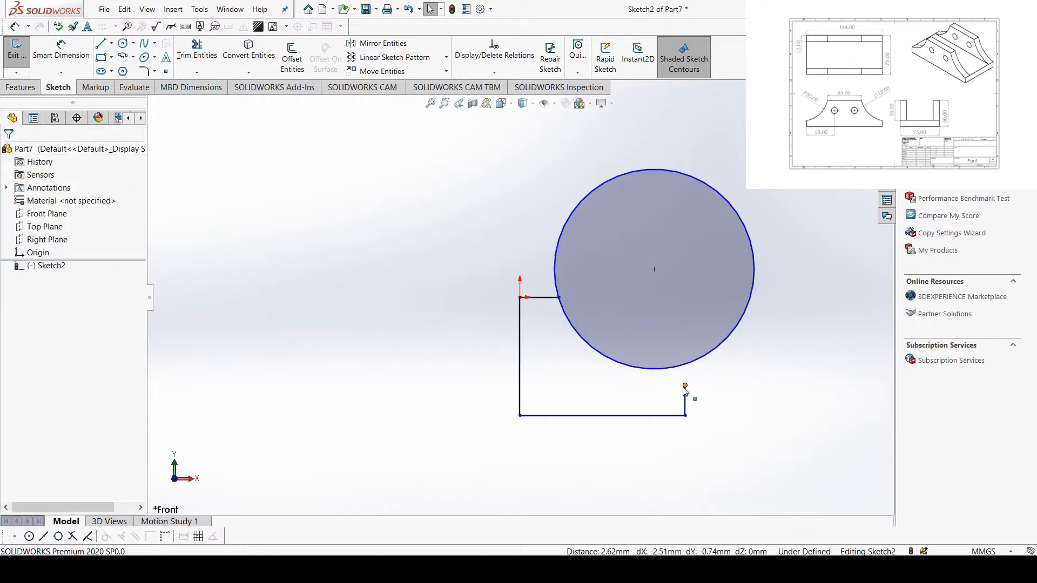
click(685, 384)
ctrl+click(677, 372)
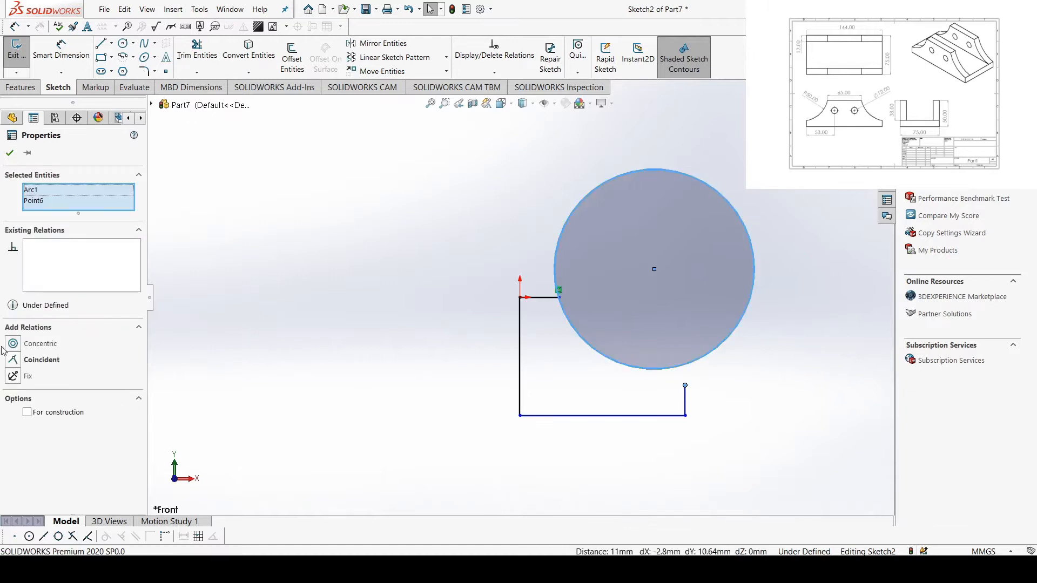
click(13, 360)
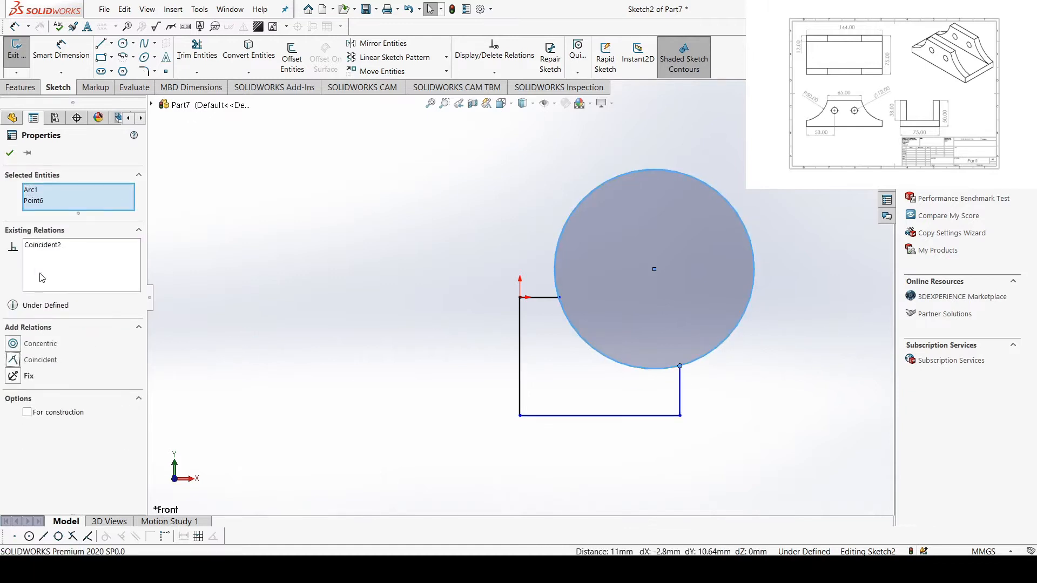
click(10, 154)
Trim away the upper part of the circle so only the concave arc closing the profile remains.
click(197, 54)
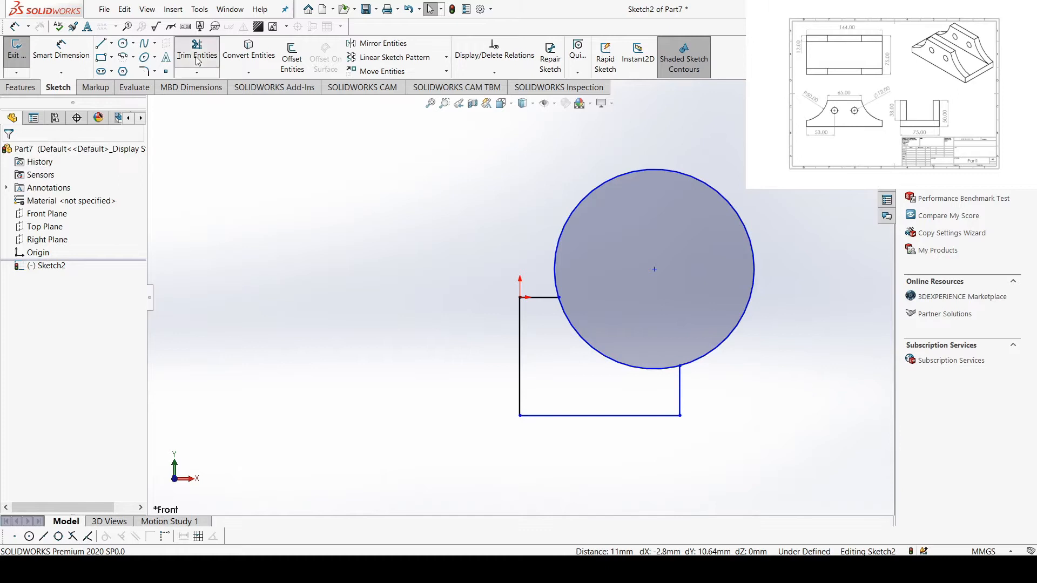
click(651, 170)
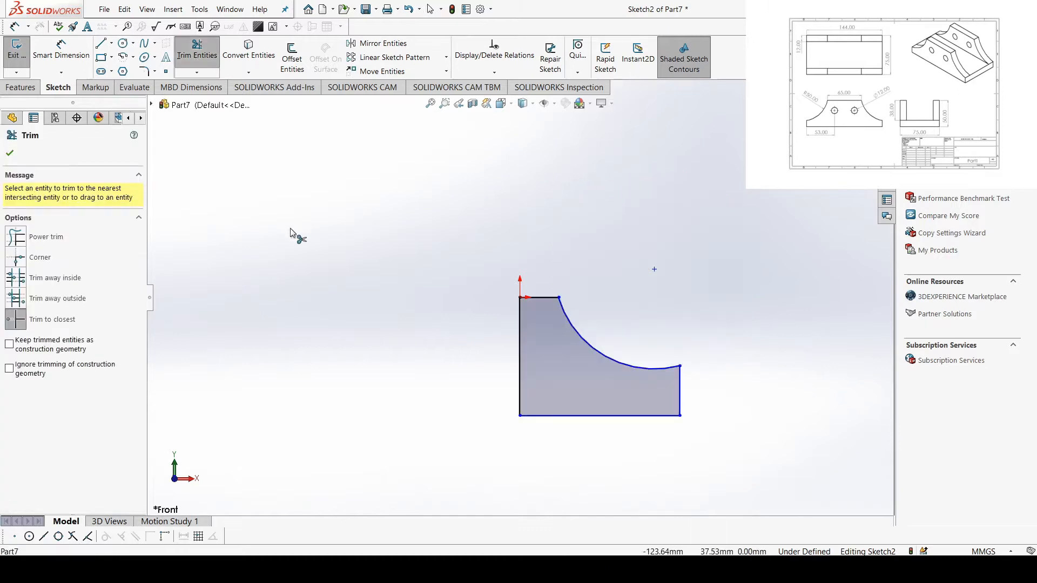
Dimension the profile's top line to 32.5 mm and its bottom line to 72 mm.
click(56, 69)
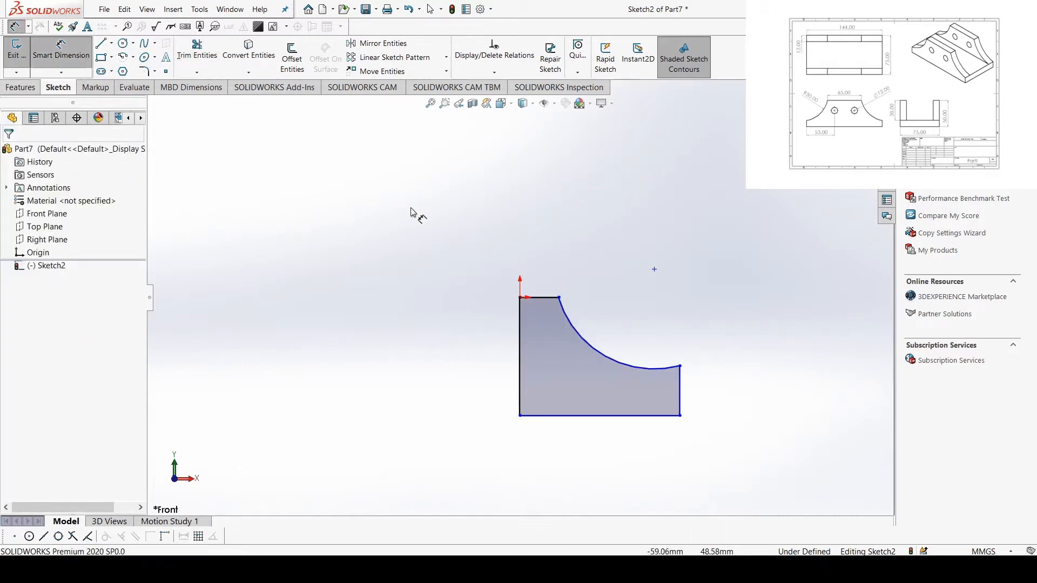
click(539, 297)
click(539, 258)
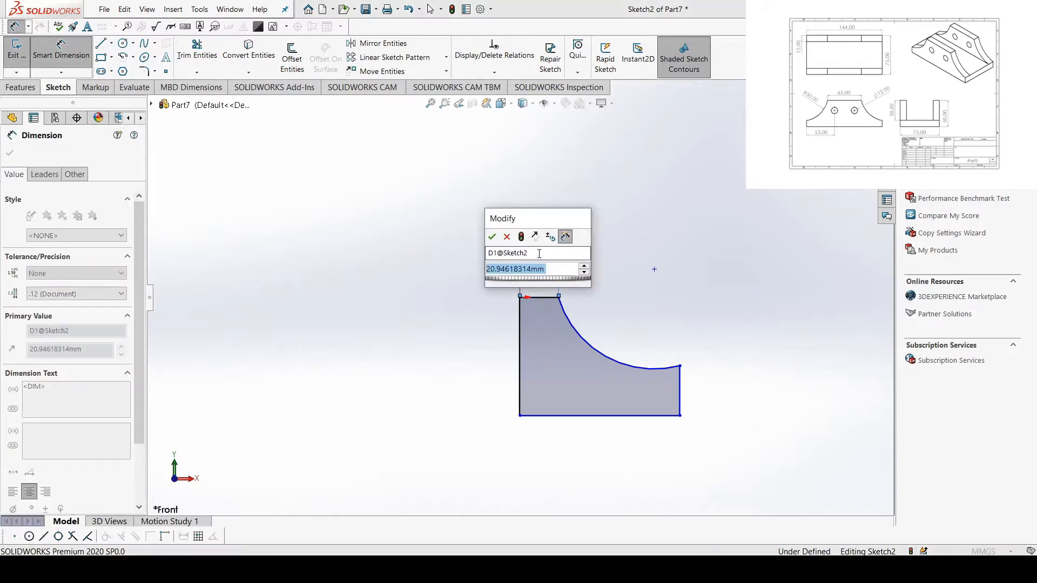
text(32.5)
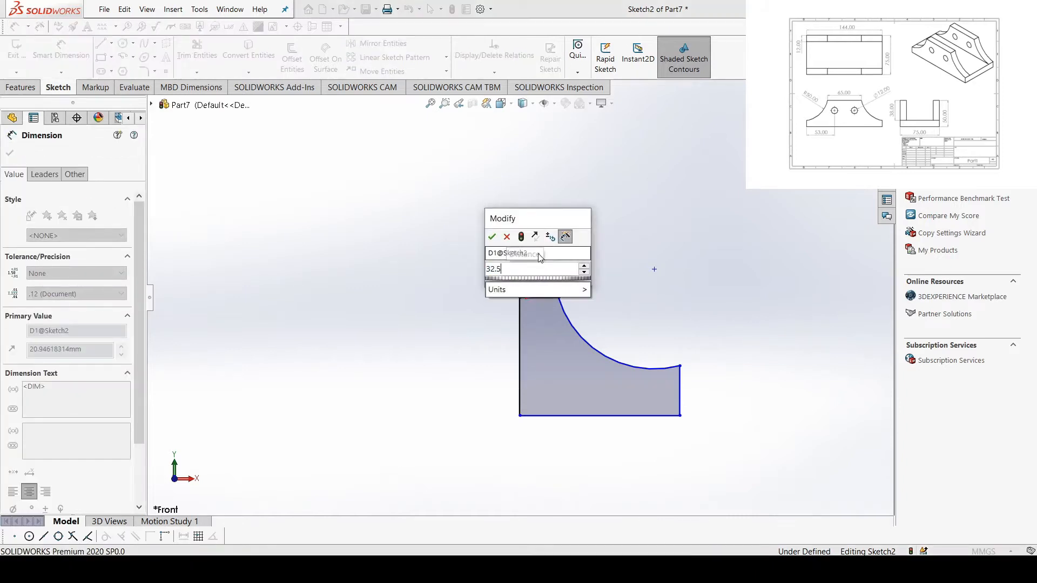
key(Return)
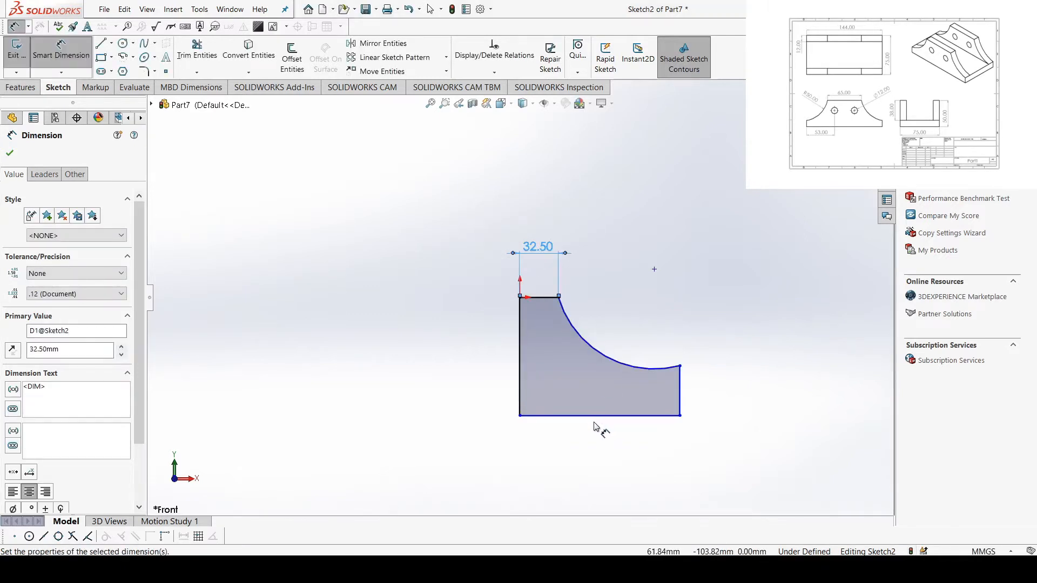
click(591, 417)
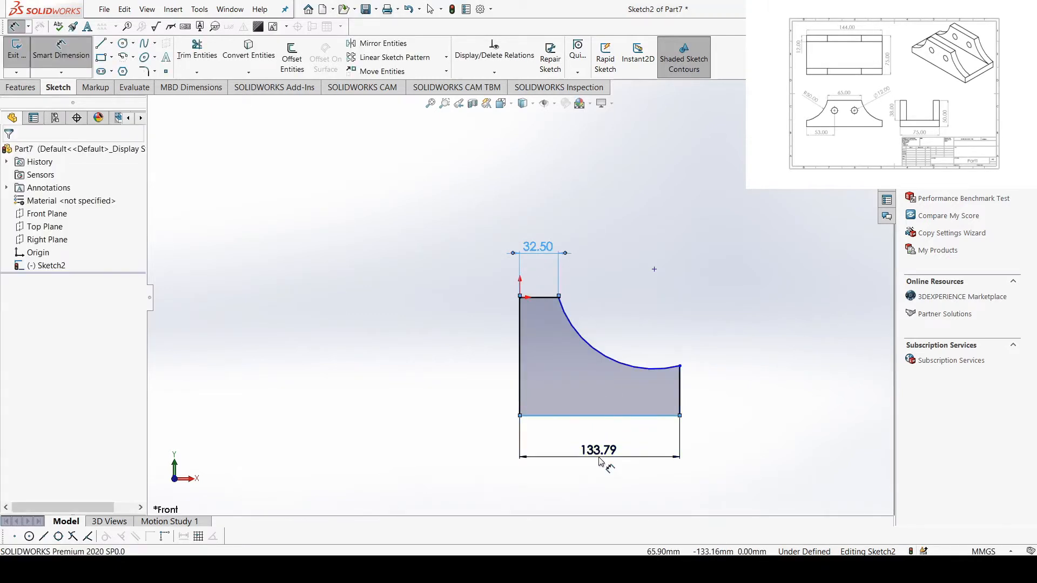
click(600, 459)
text(72)
key(Return)
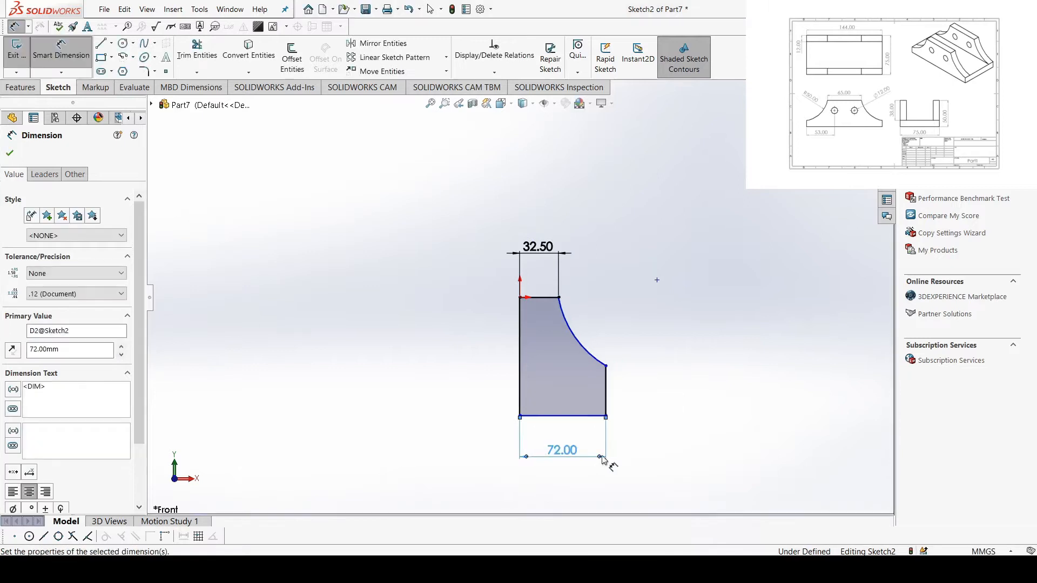
Dimension the short outer vertical edge to 12 mm and the concave arc's radius to 50 mm.
click(606, 405)
click(687, 405)
text(12)
key(Return)
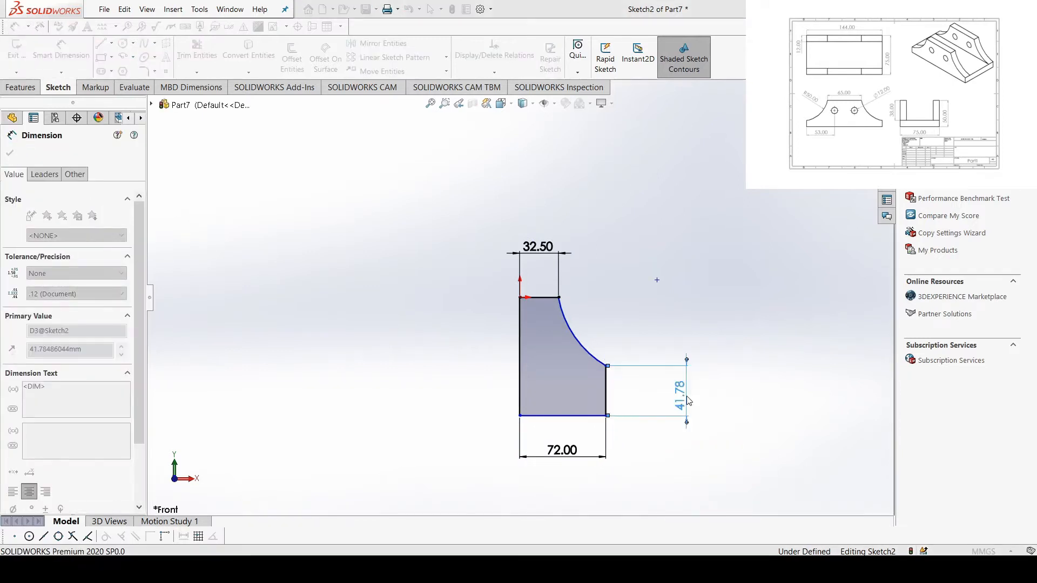
click(588, 375)
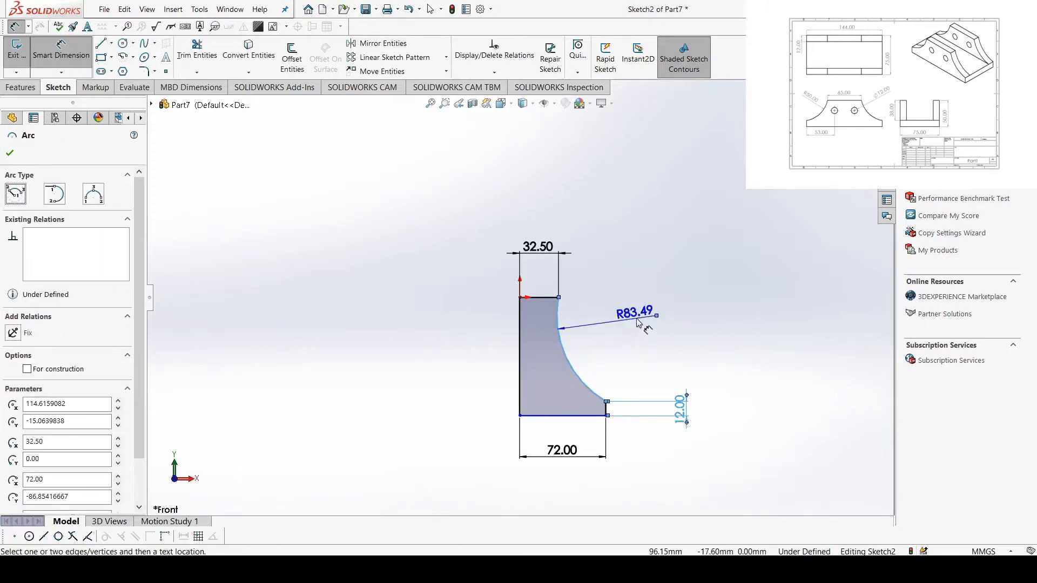
click(646, 328)
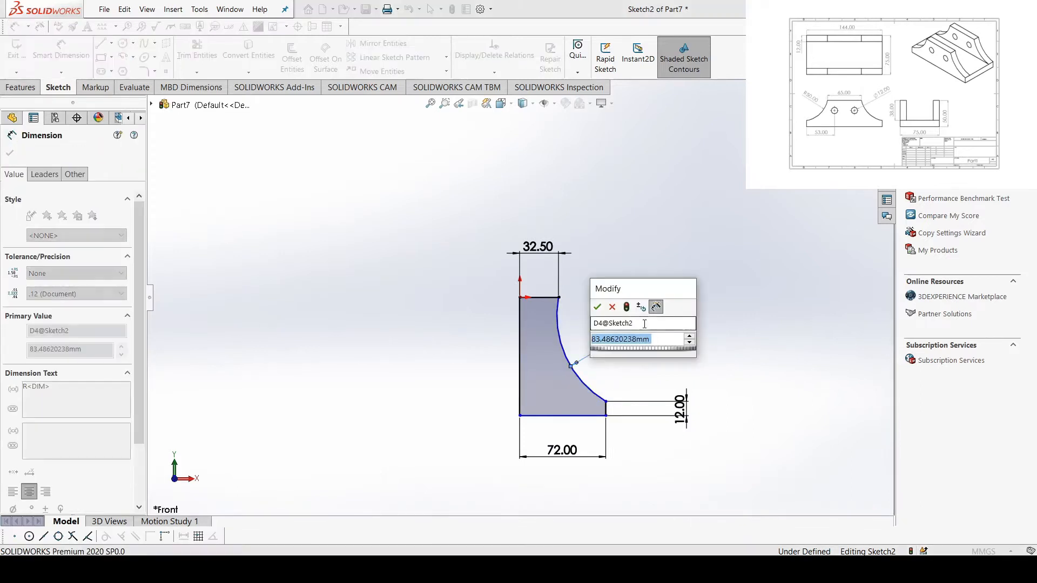
text(50)
key(Return)
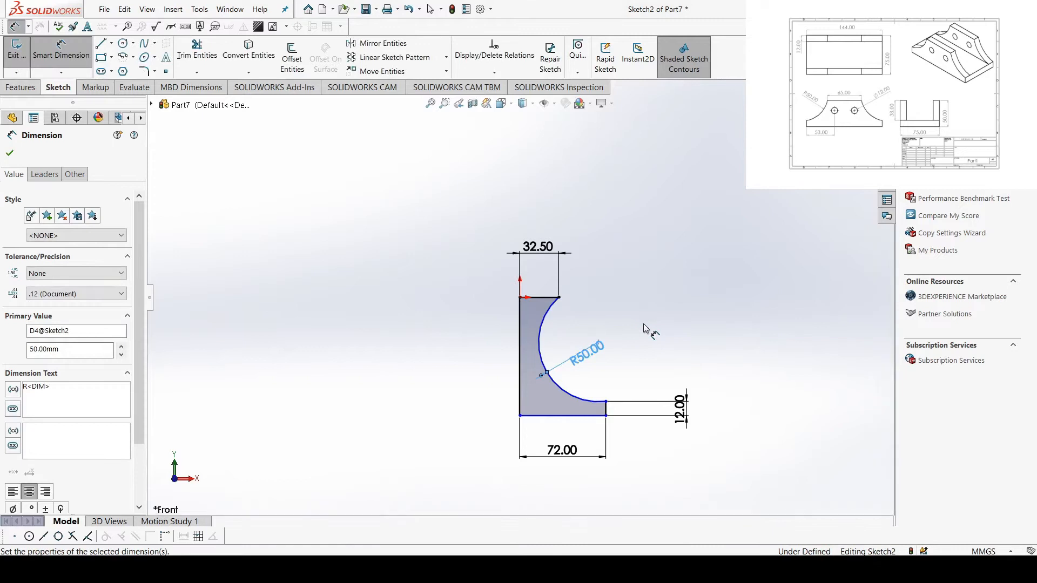
Dimension the profile's vertical centre edge to 50 mm.
click(520, 385)
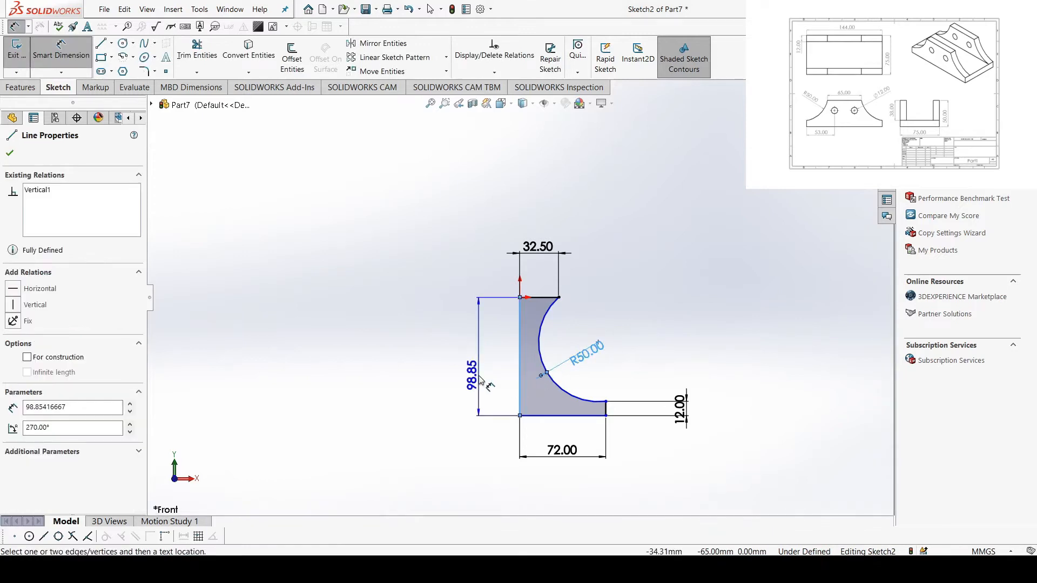
click(480, 380)
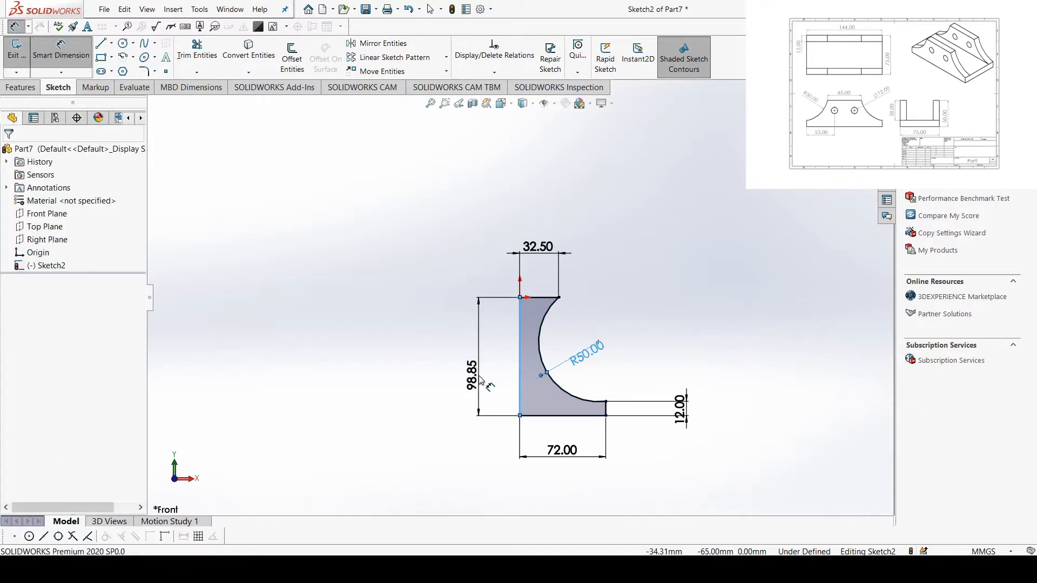
text(50)
key(Return)
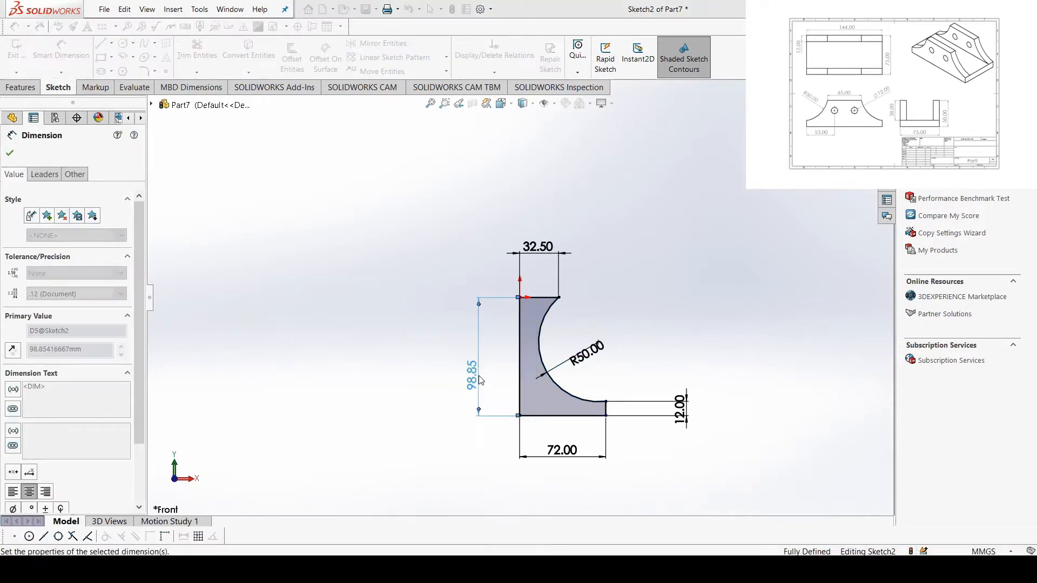
Sketch a circle about 16 mm in diameter inside the profile, centred about 17.5 mm right of and 20.5 mm below the origin.
scroll(571, 319, down, 4)
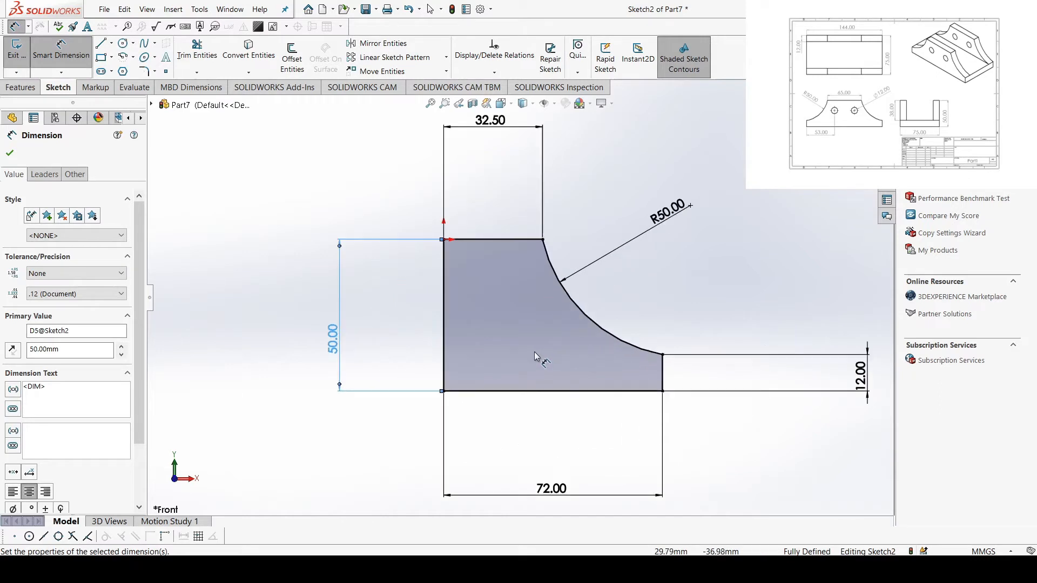
click(123, 44)
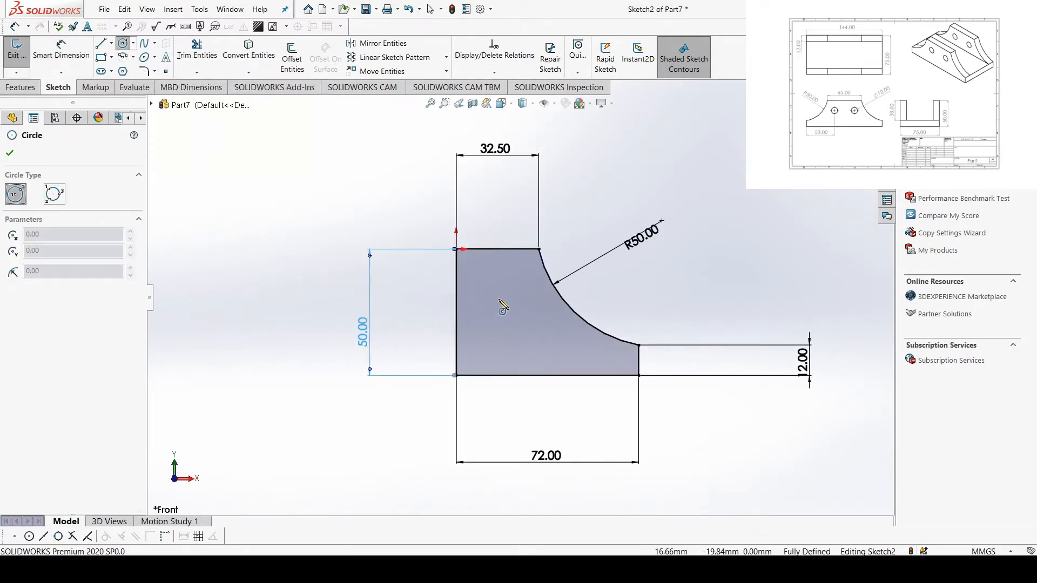
click(501, 301)
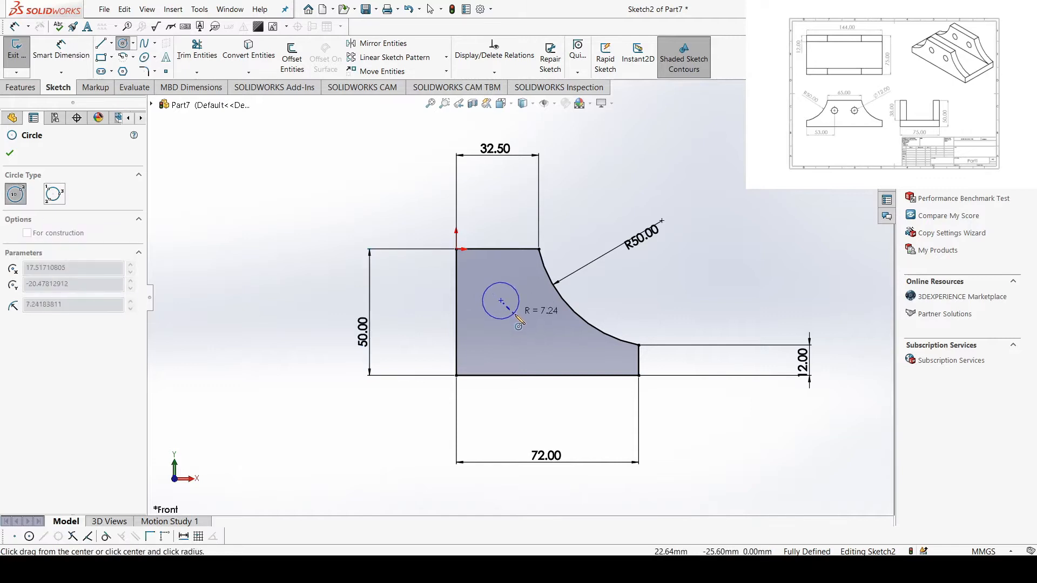
click(517, 317)
key(Escape)
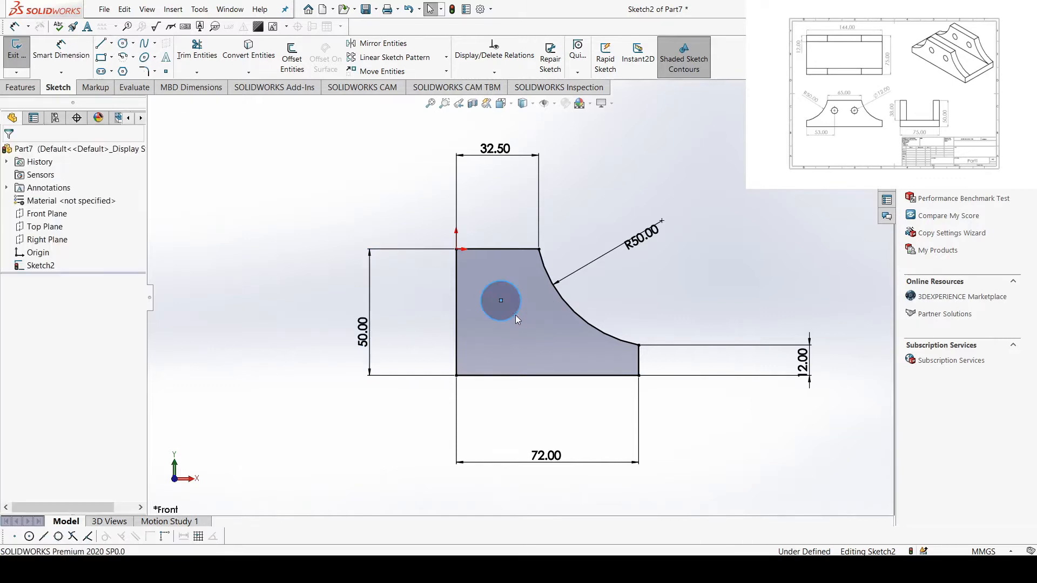
Dimension the circle's diameter to 12 mm.
key(d)
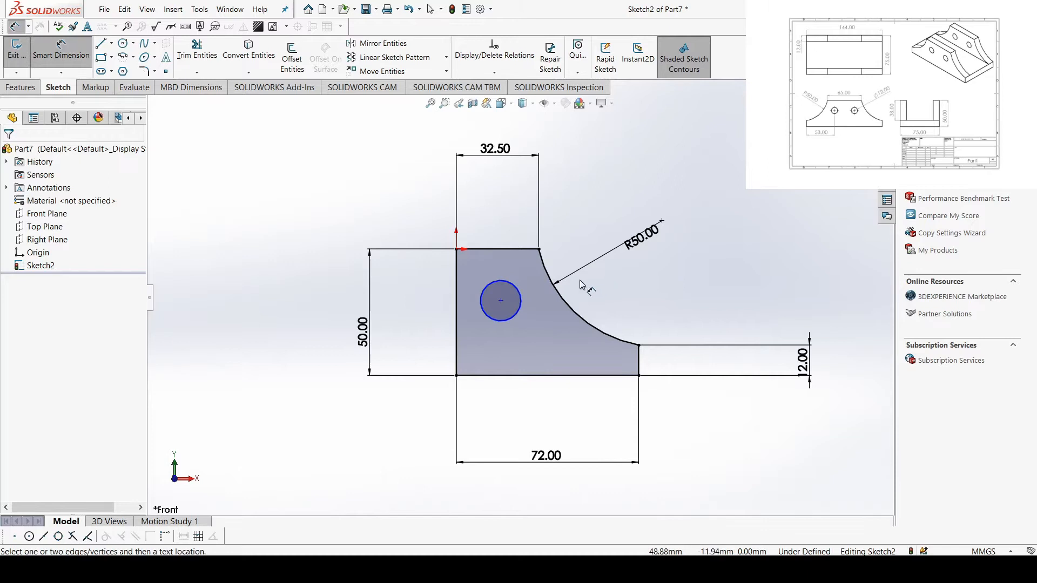
click(520, 297)
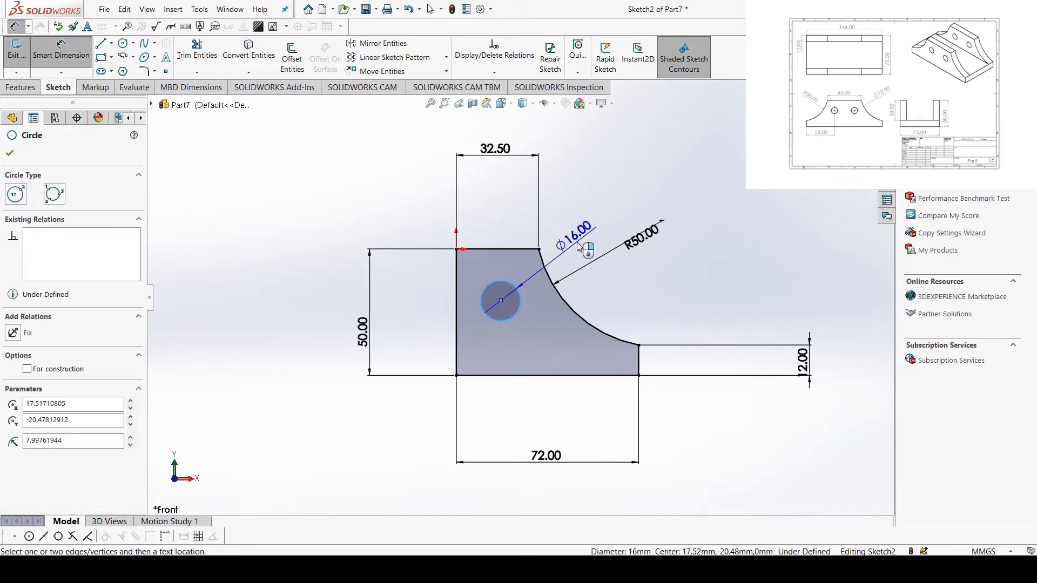
click(579, 246)
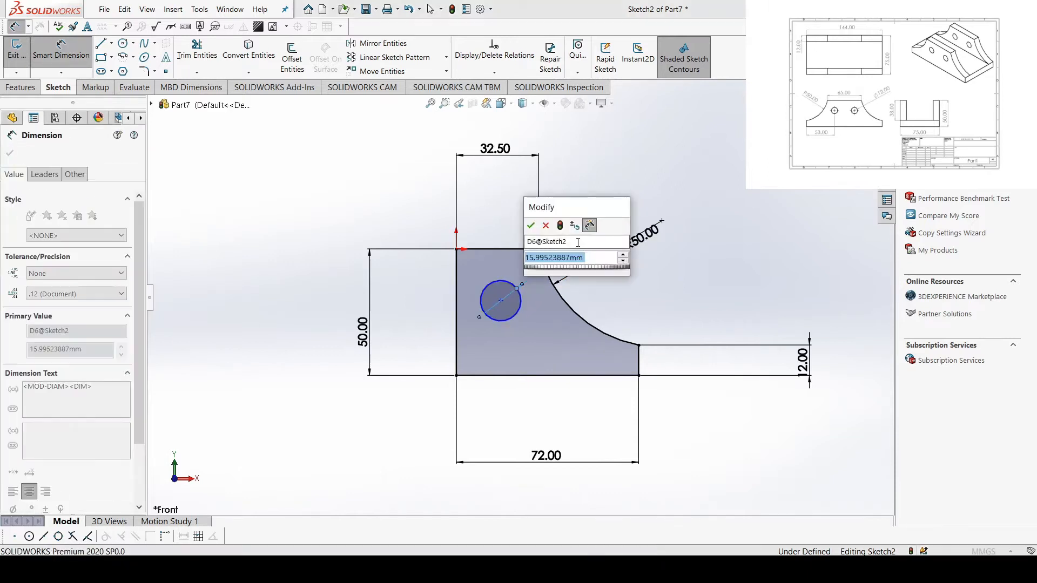
text(12)
key(Return)
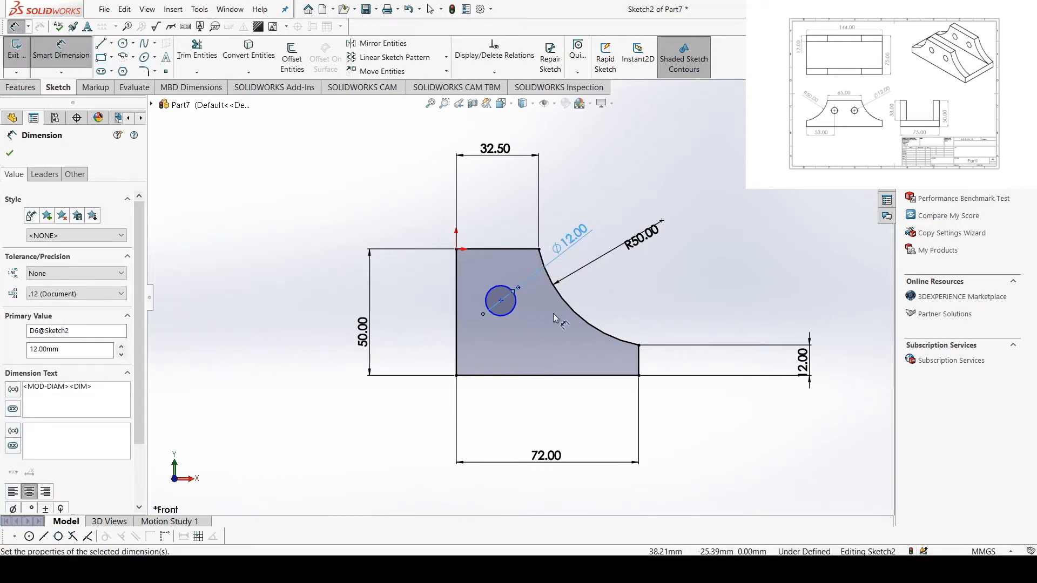
Dimension the circle's centre 31 mm above the profile's bottom line.
click(500, 301)
click(540, 376)
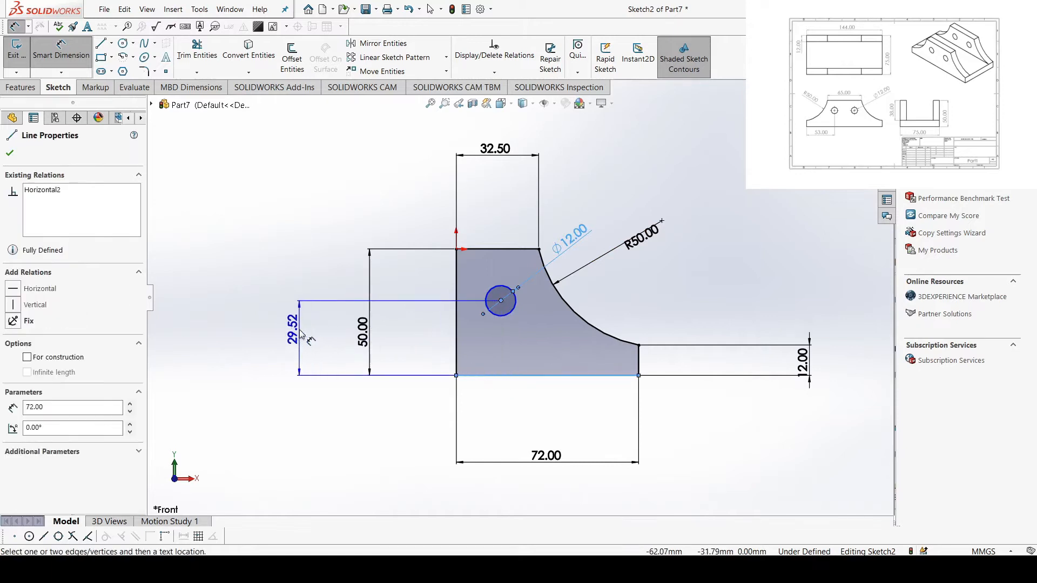
click(301, 336)
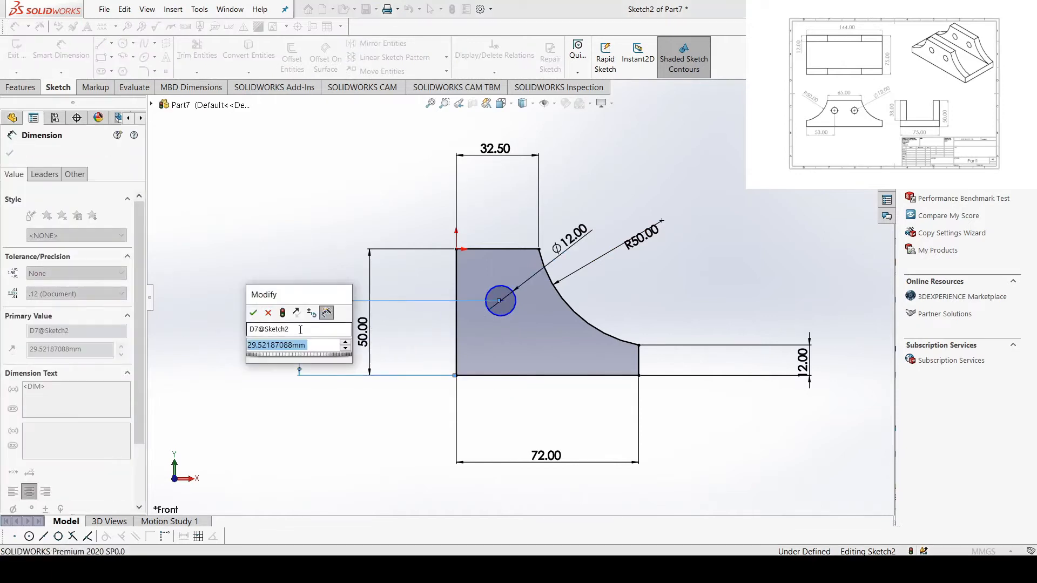
text(31)
key(Return)
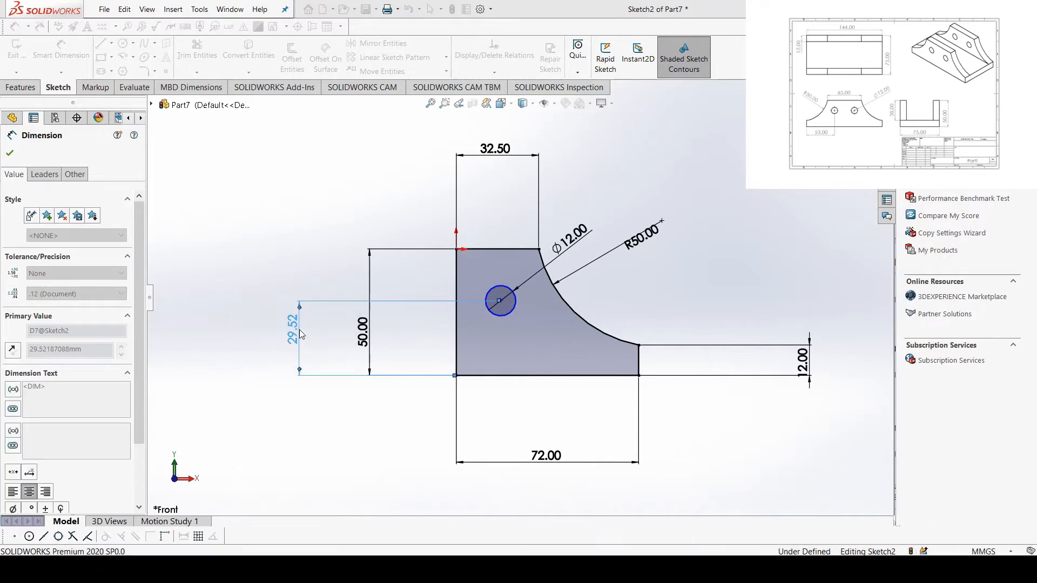
Dimension the circle's centre 53 mm horizontally from the short outer vertical edge.
click(500, 298)
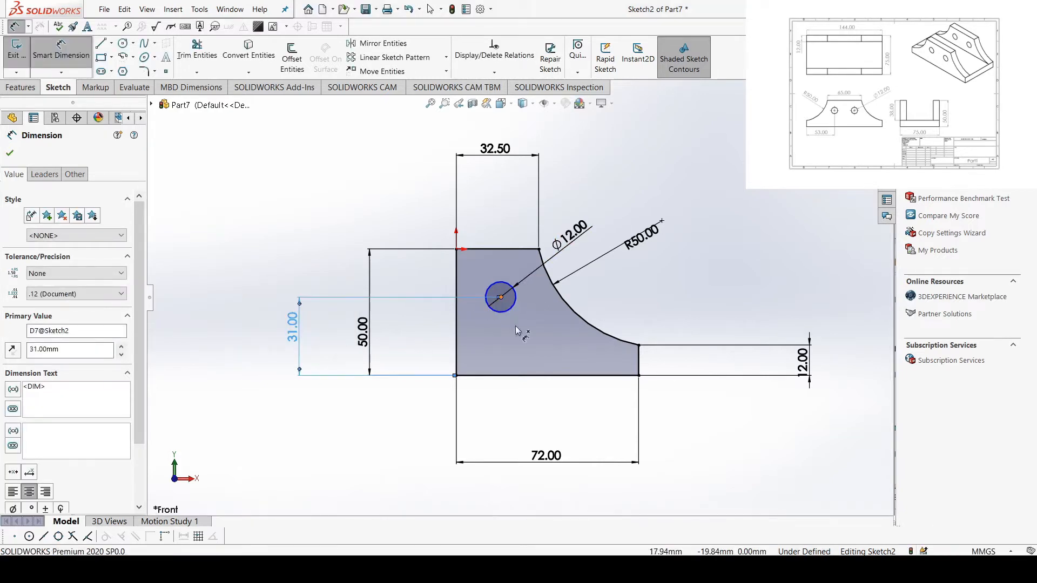
click(639, 363)
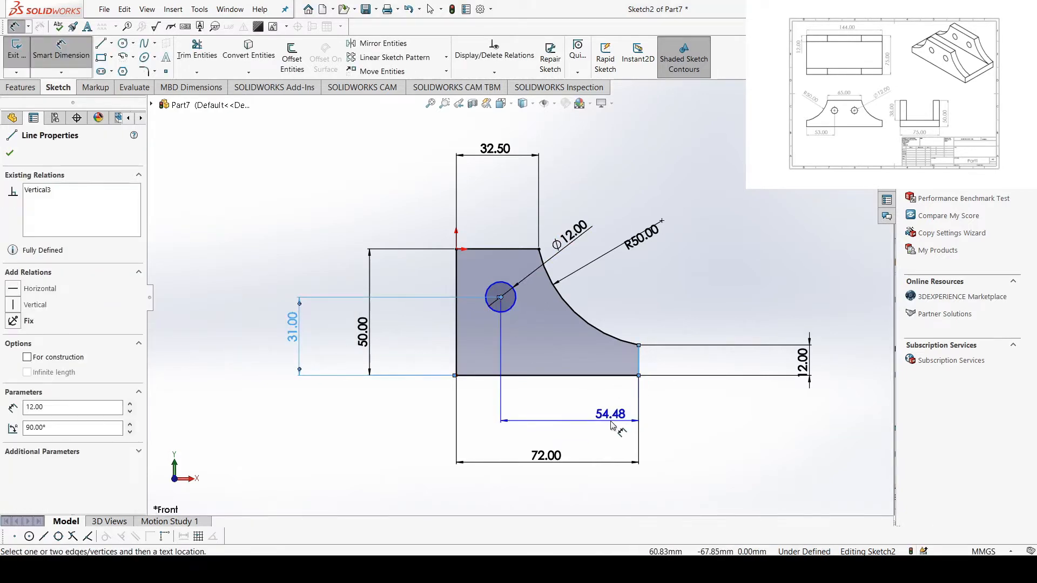
click(612, 425)
text(53)
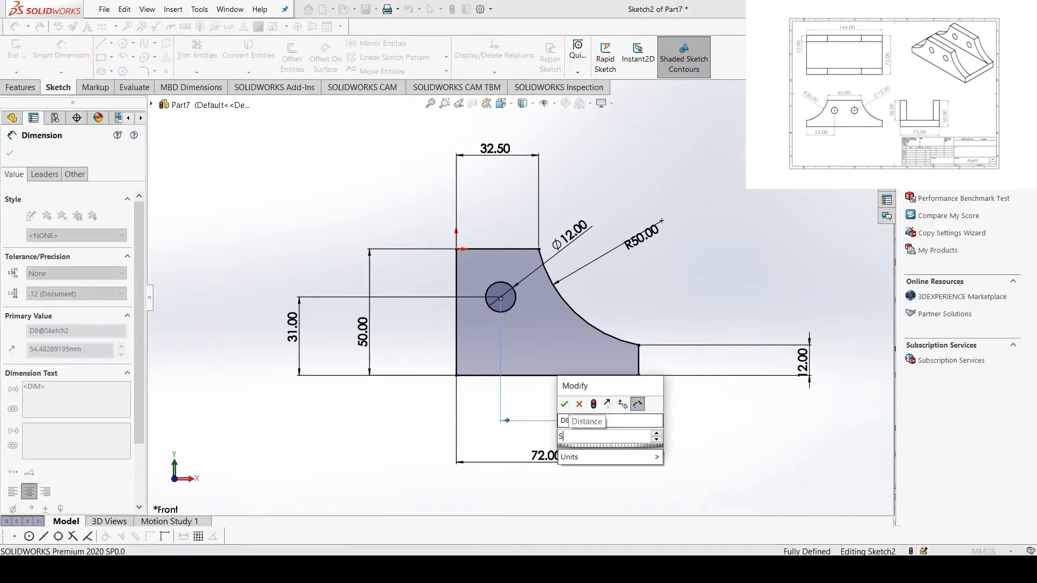
key(Return)
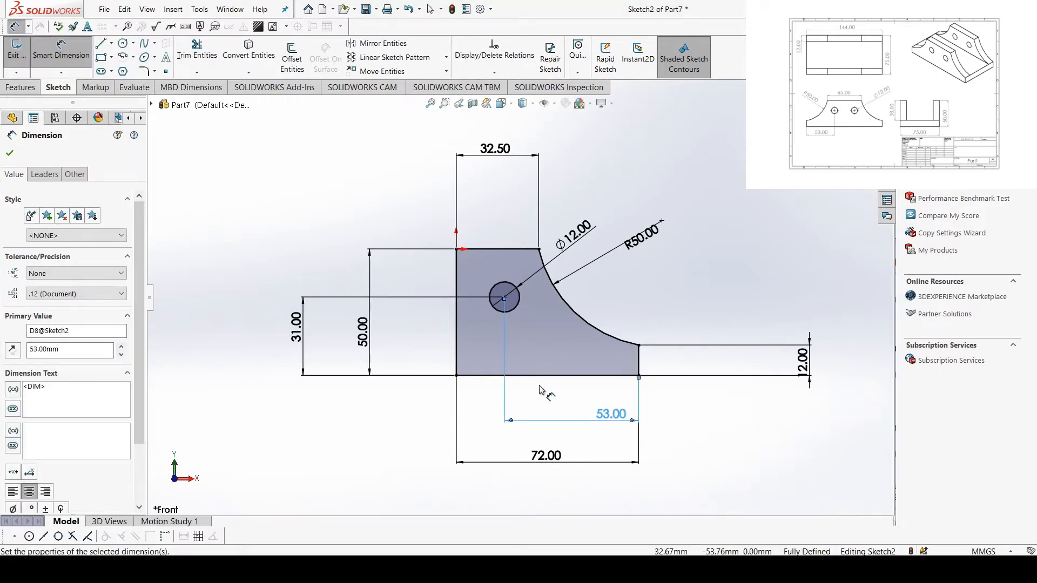
Convert the profile's vertical centre edge to construction geometry.
click(274, 242)
click(455, 335)
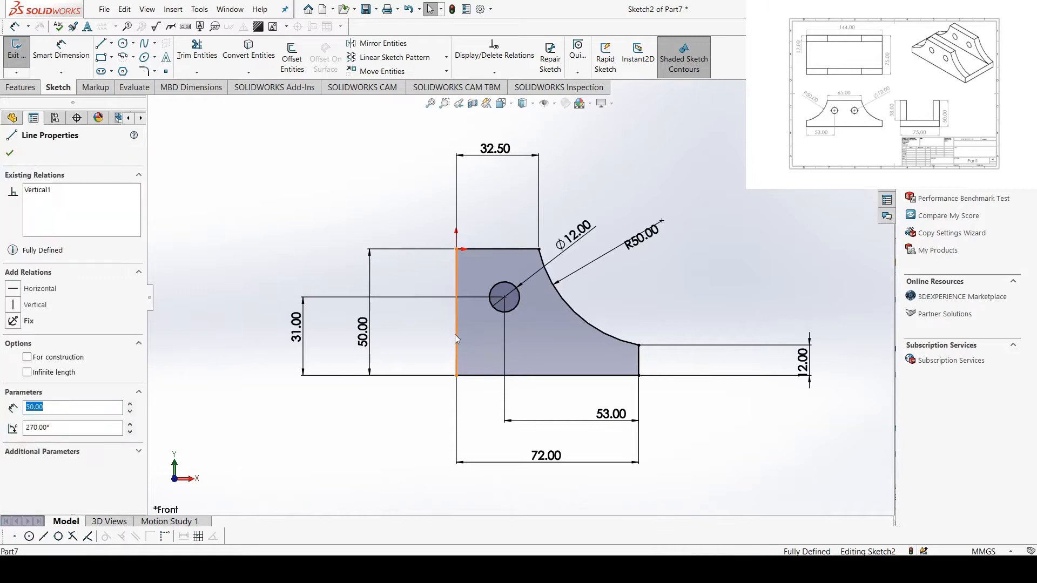
click(502, 305)
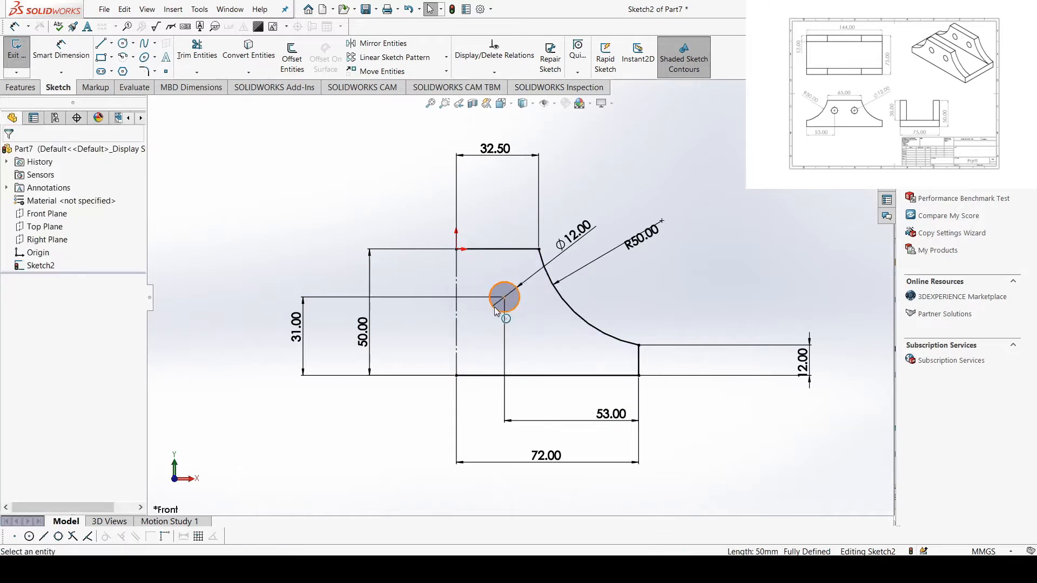
Mirror the half profile's top line, arc, short vertical edge, bottom line and the circle about the construction centreline.
click(497, 251)
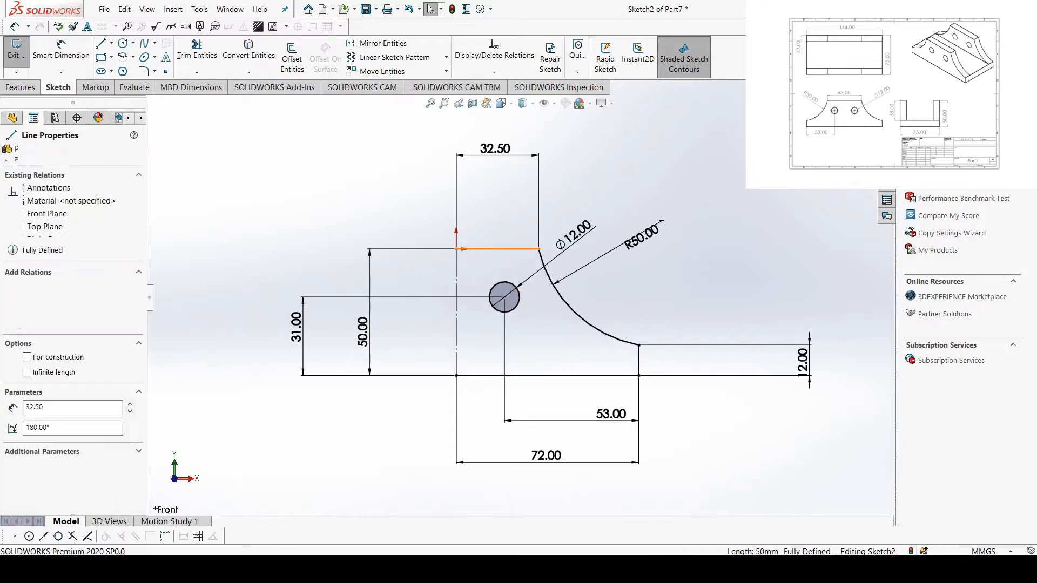
ctrl+click(567, 313)
ctrl+click(639, 361)
ctrl+click(572, 375)
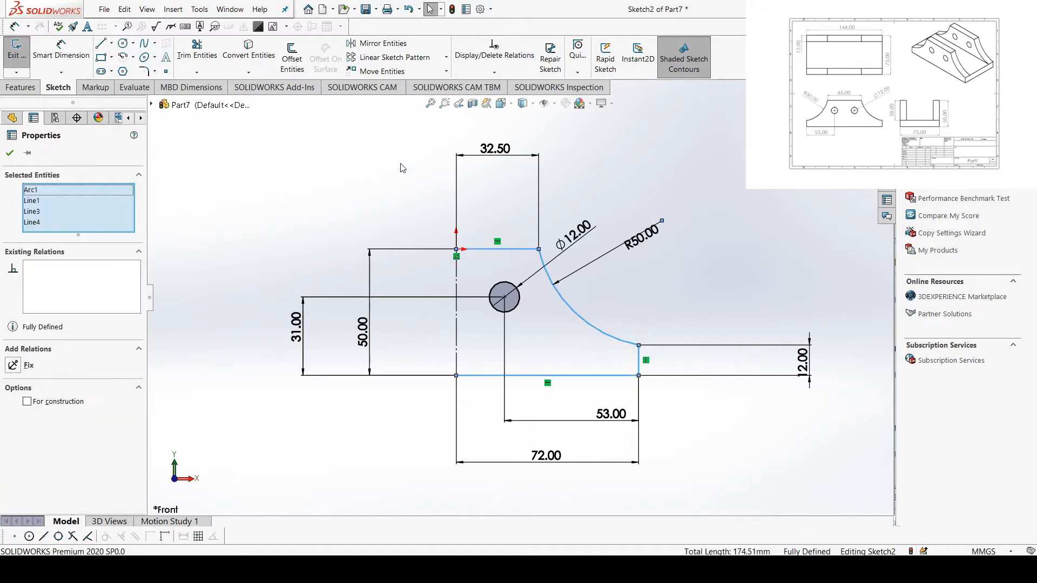
click(380, 43)
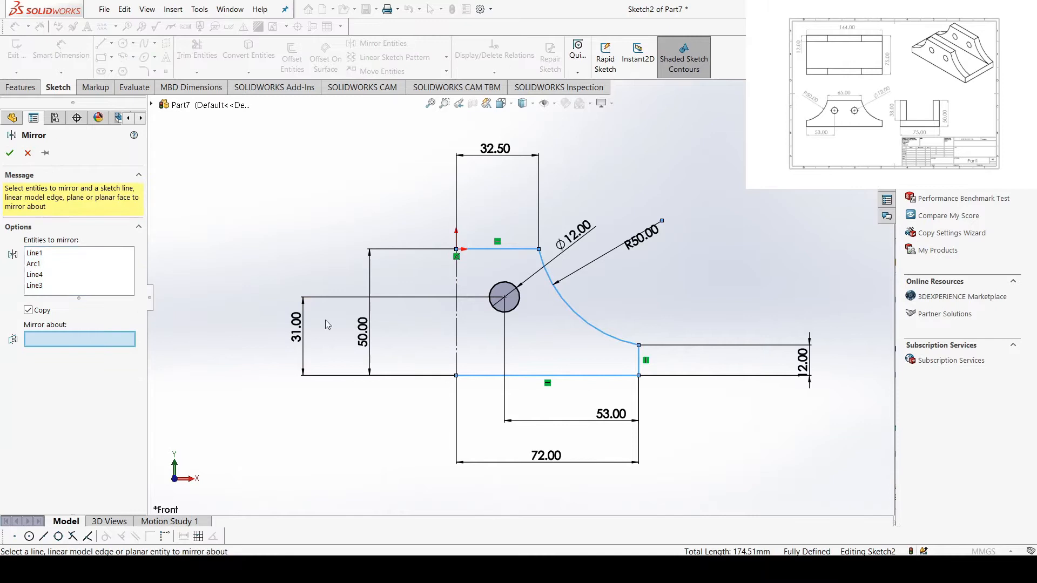
click(456, 341)
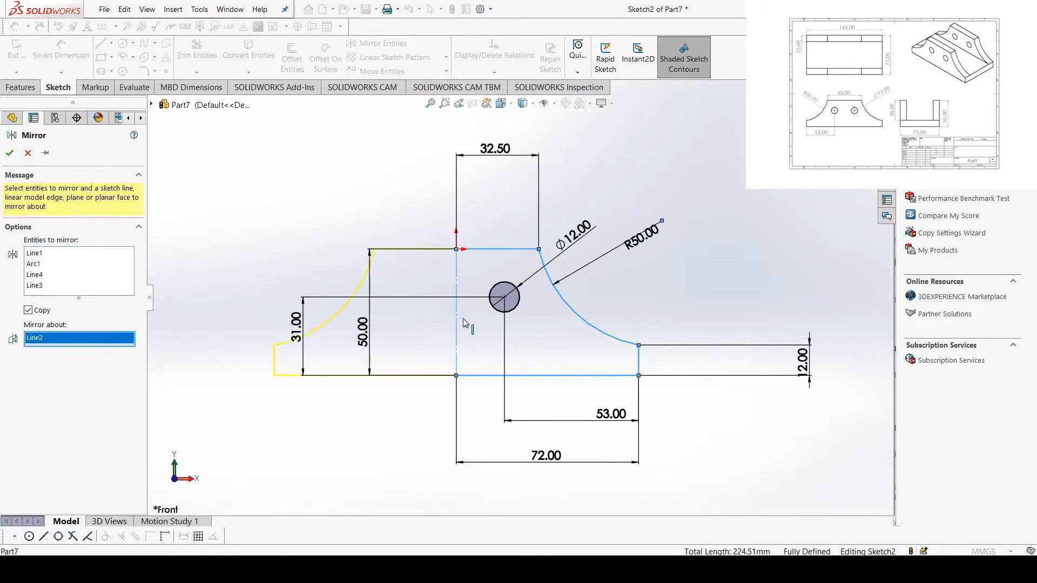
click(61, 285)
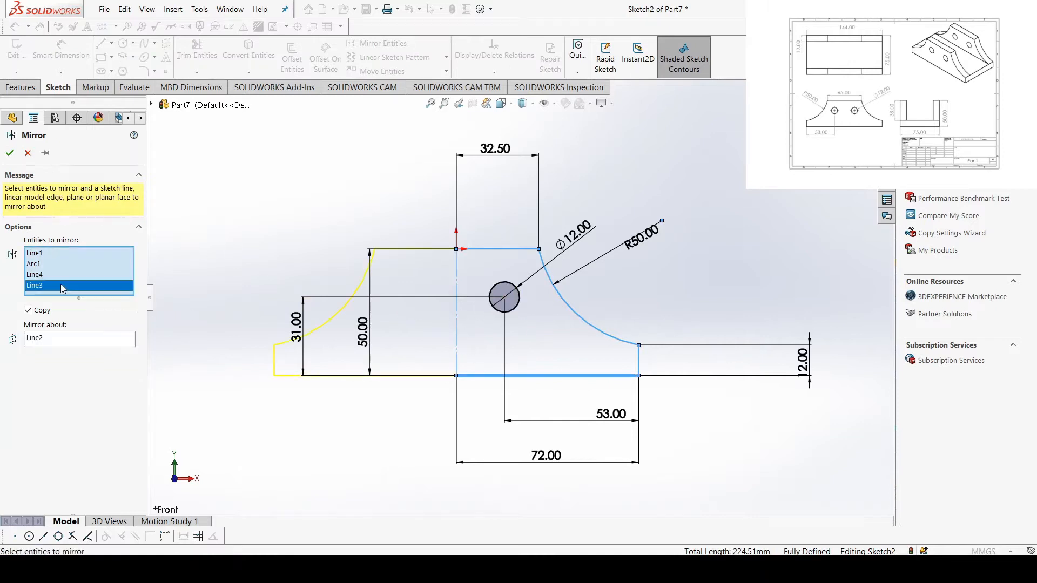
click(517, 301)
click(10, 154)
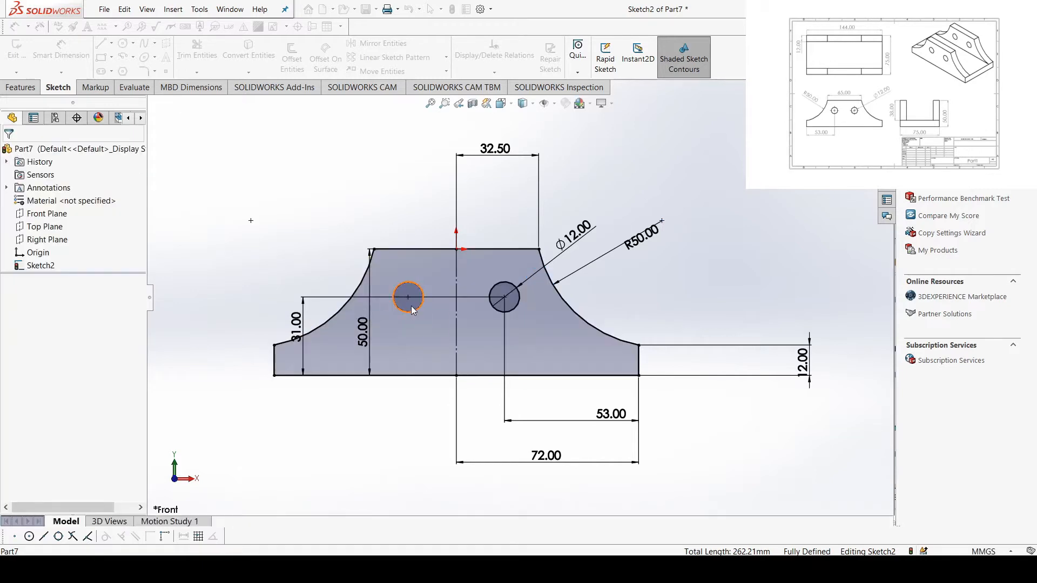
Extrude the full side profile as a blind boss, 75 mm deep.
click(22, 88)
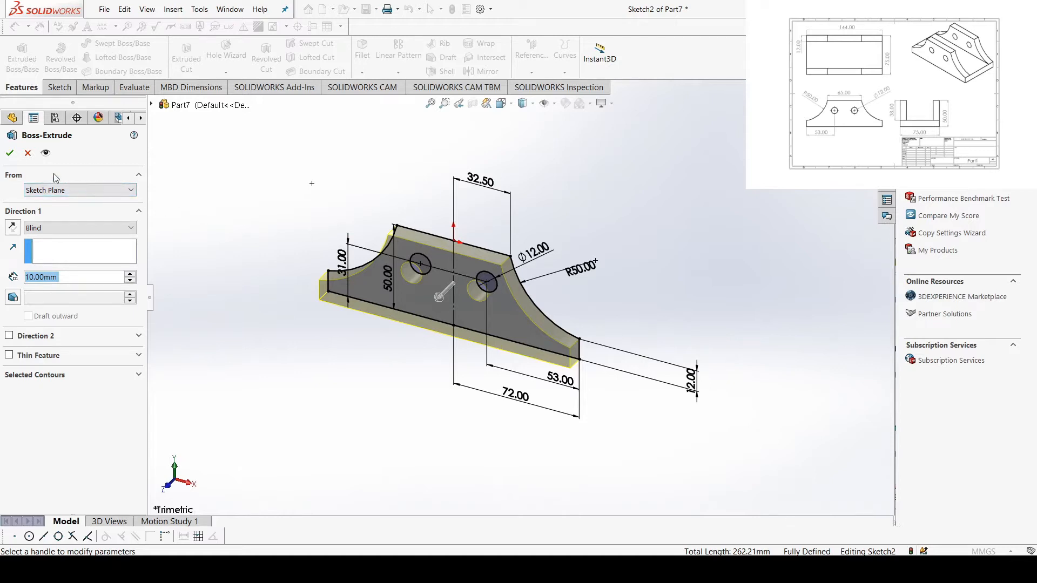
text(75)
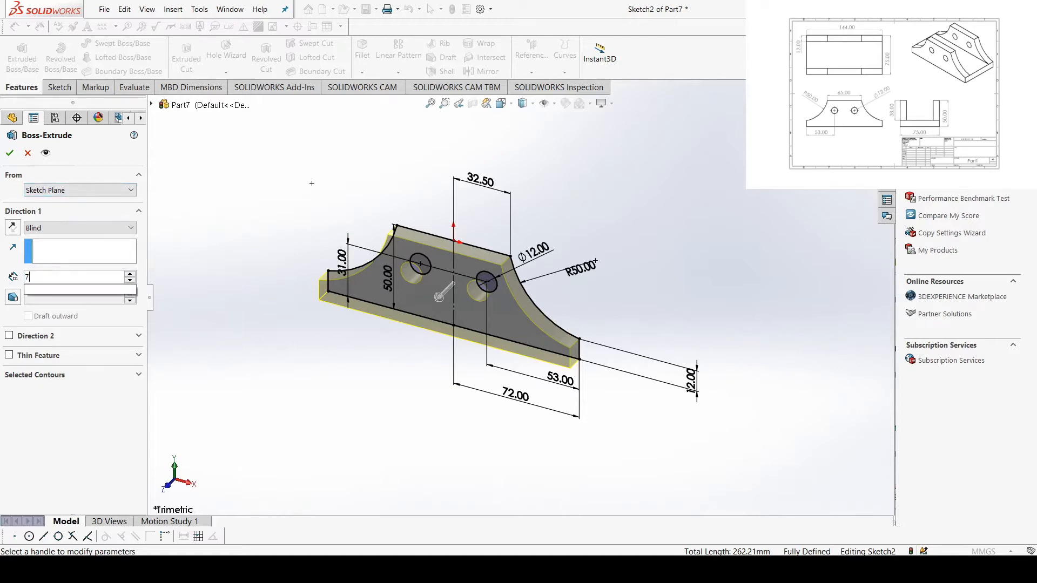
key(Return)
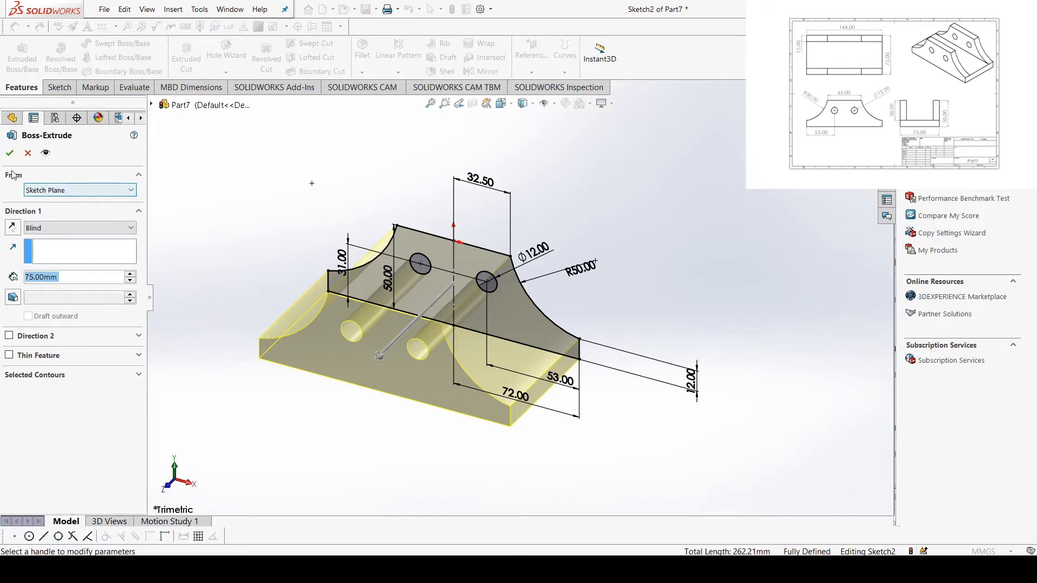
click(9, 153)
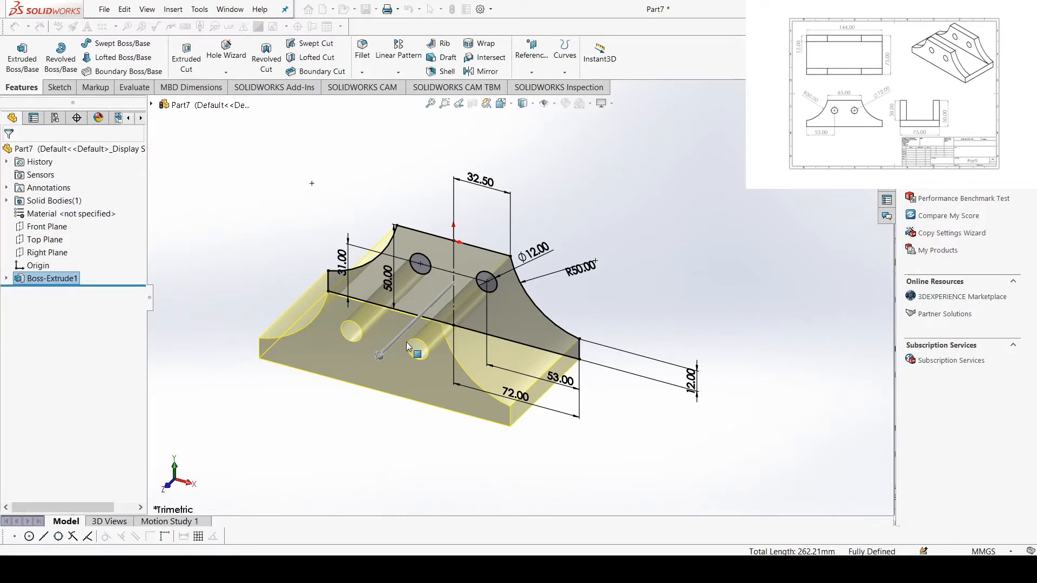
Sketch a corner rectangle about 50 mm wide on the body's short vertical end face, spanning from the body's top edge to its bottom edge.
middle_drag(430, 348, 517, 394)
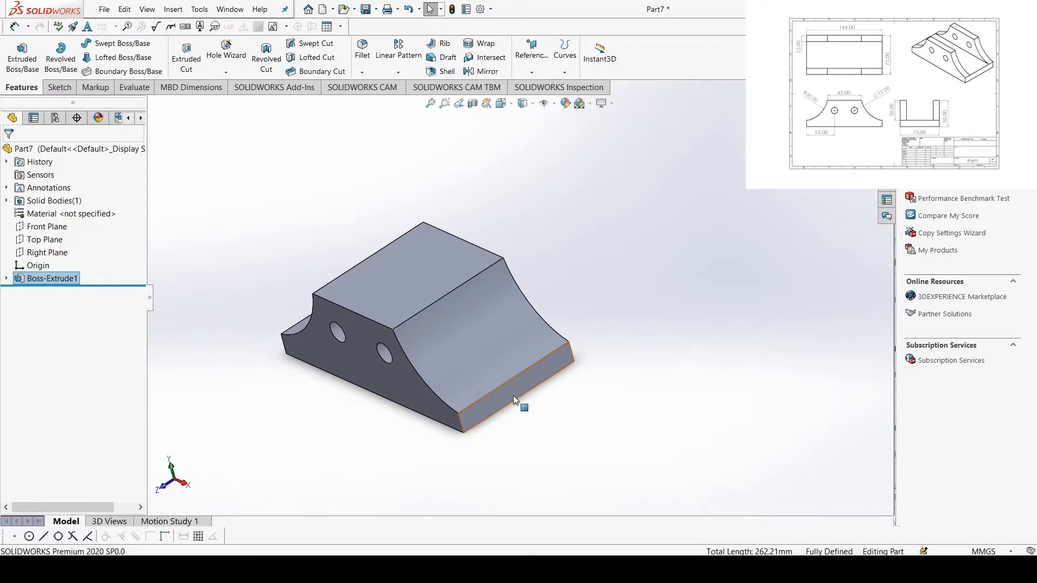
click(514, 396)
key(ctrl+8)
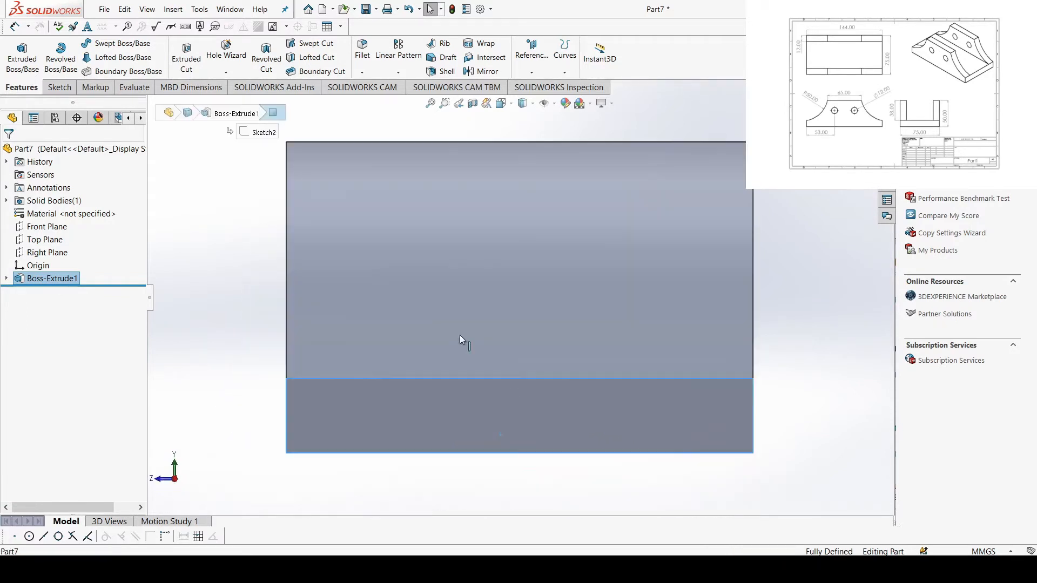
click(59, 87)
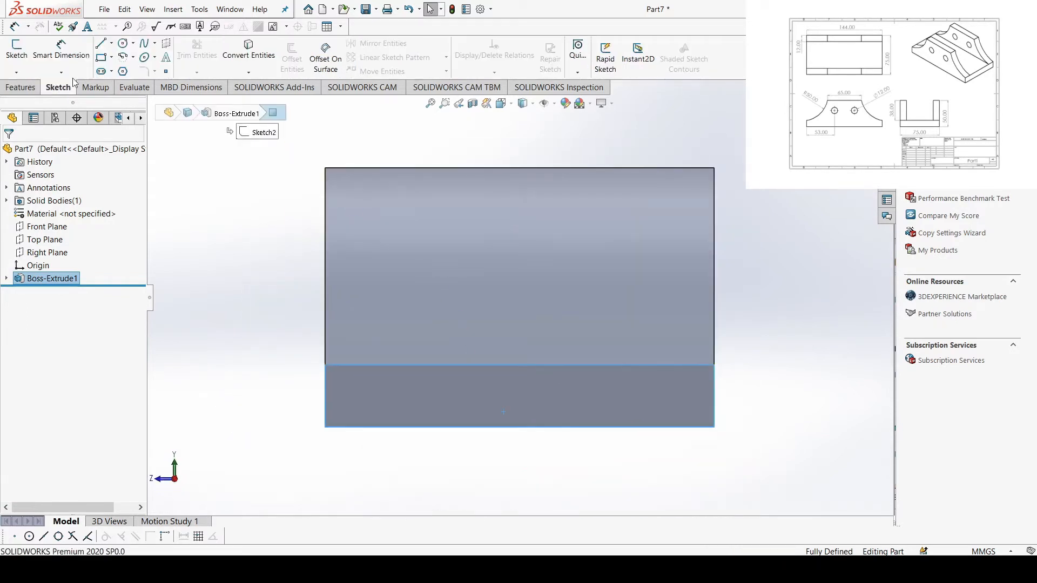
click(112, 56)
click(148, 71)
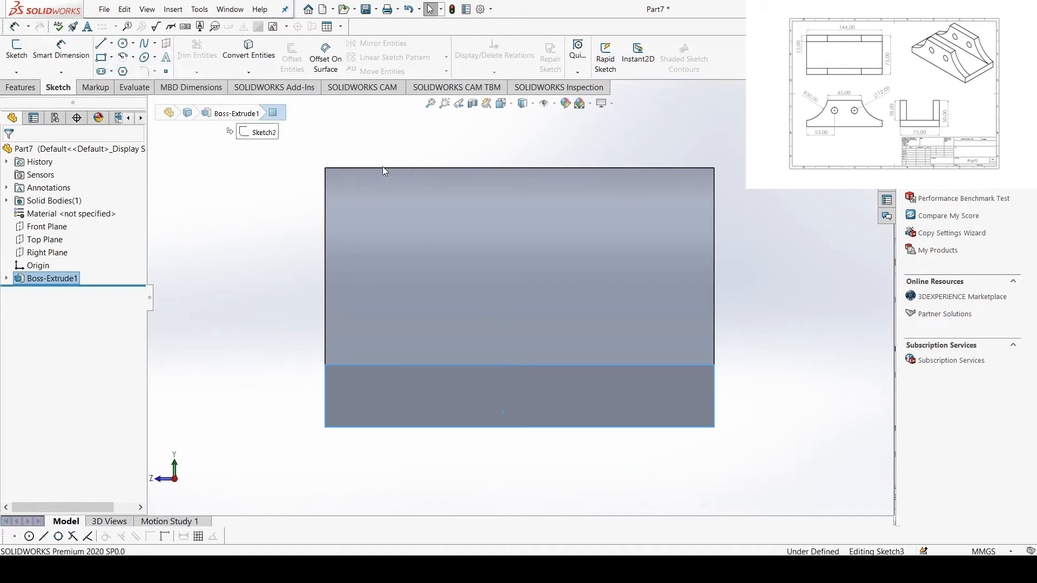
click(389, 168)
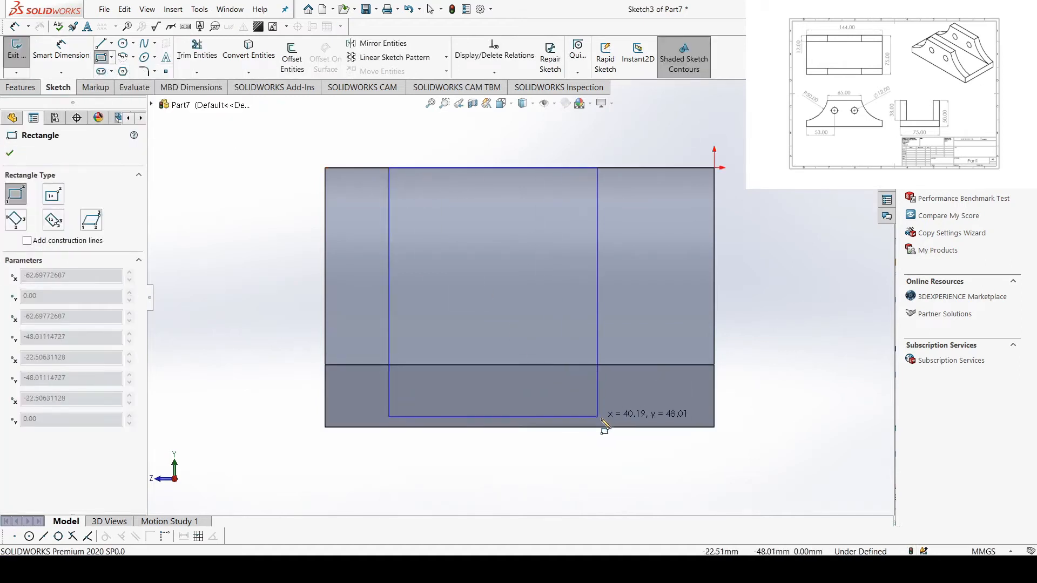
click(648, 427)
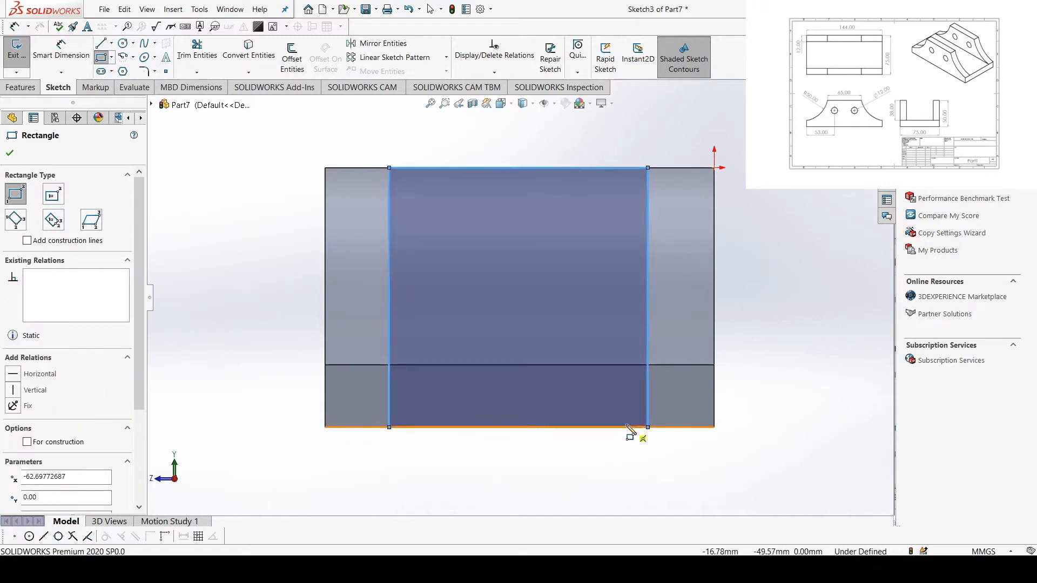
key(Escape)
Dimension the rectangle's left side 12 mm from the body's left edge.
click(61, 51)
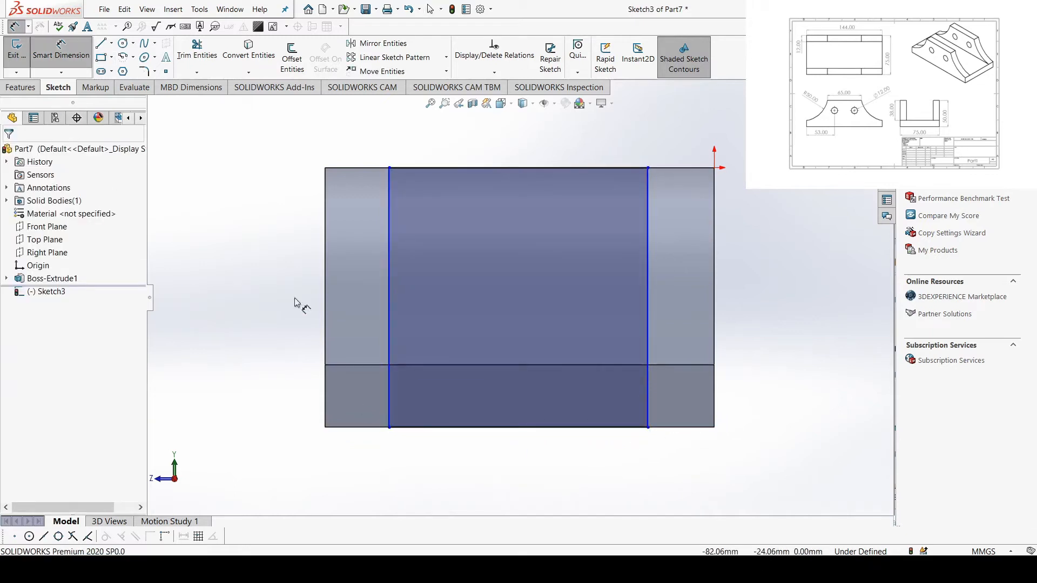
click(325, 412)
click(389, 411)
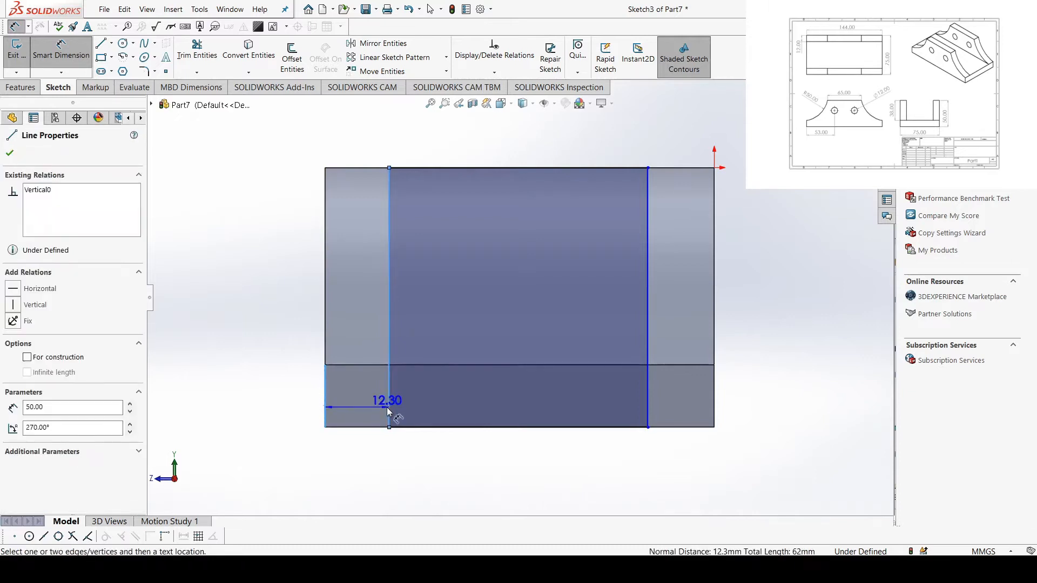
click(378, 456)
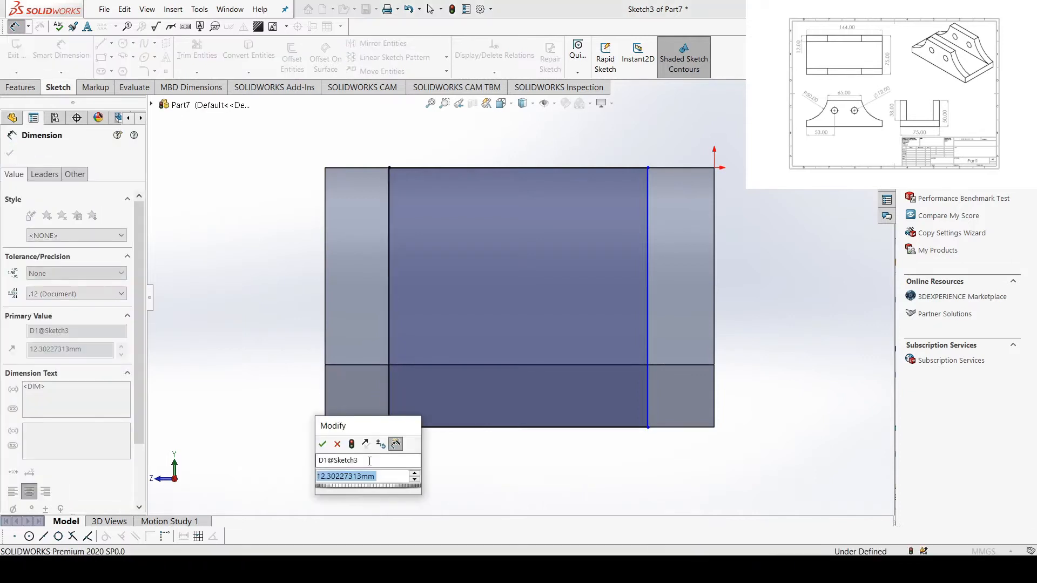
text(12)
key(Return)
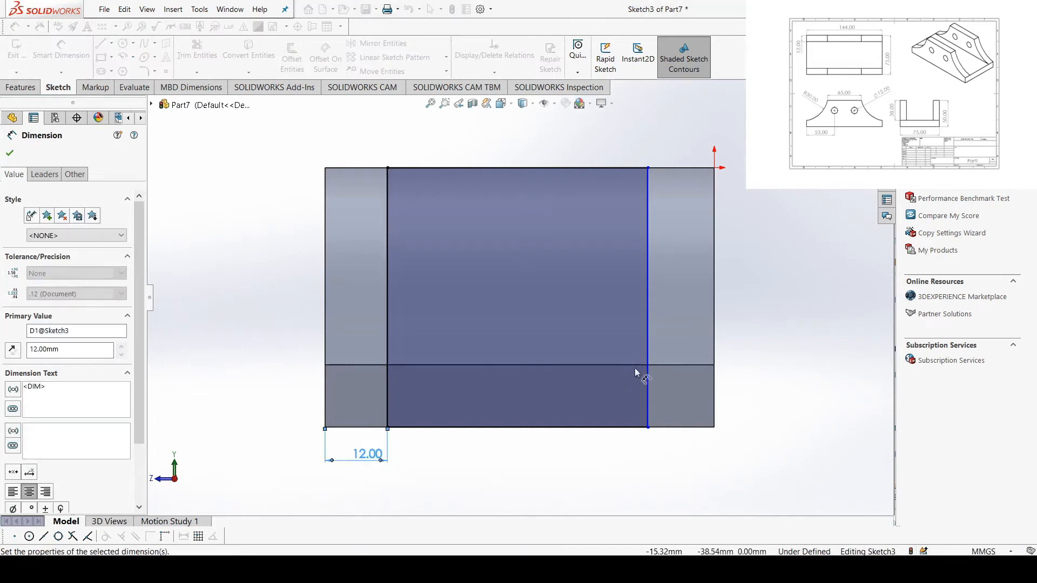
Dimension the rectangle's right side 12 mm from the body's right edge.
click(650, 388)
click(713, 411)
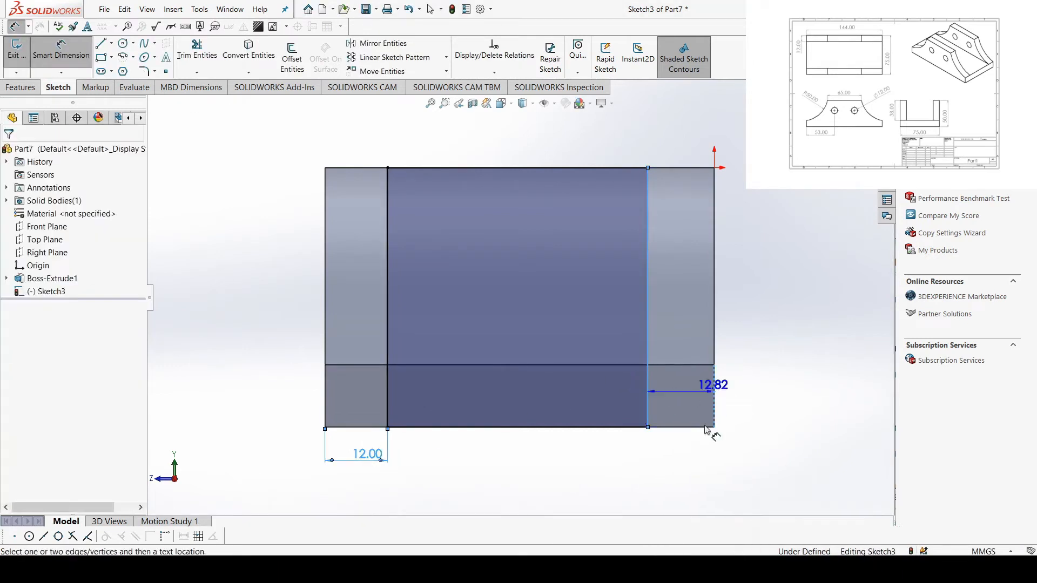
click(701, 468)
text(1)
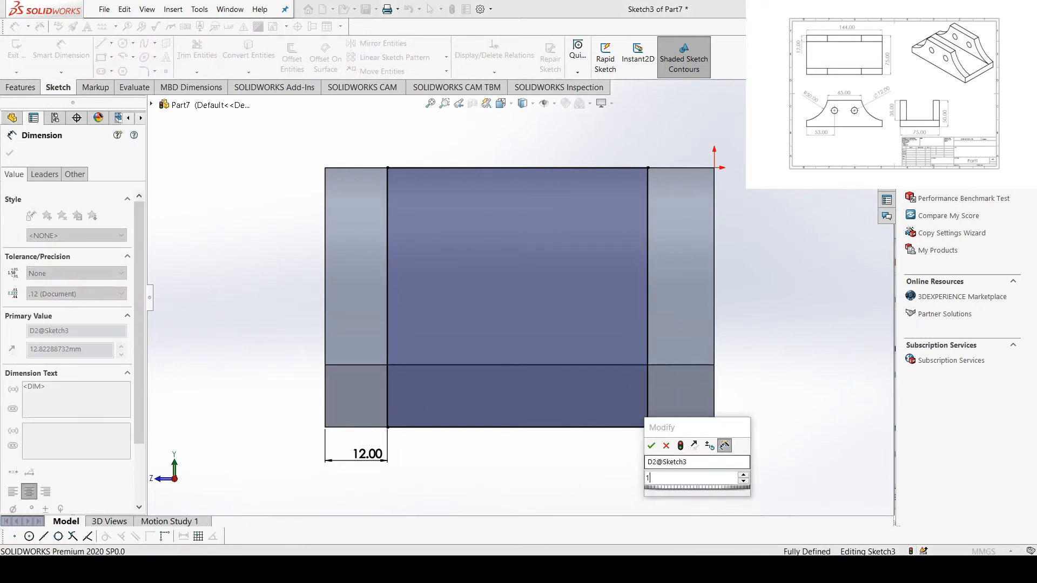
text(2)
key(Return)
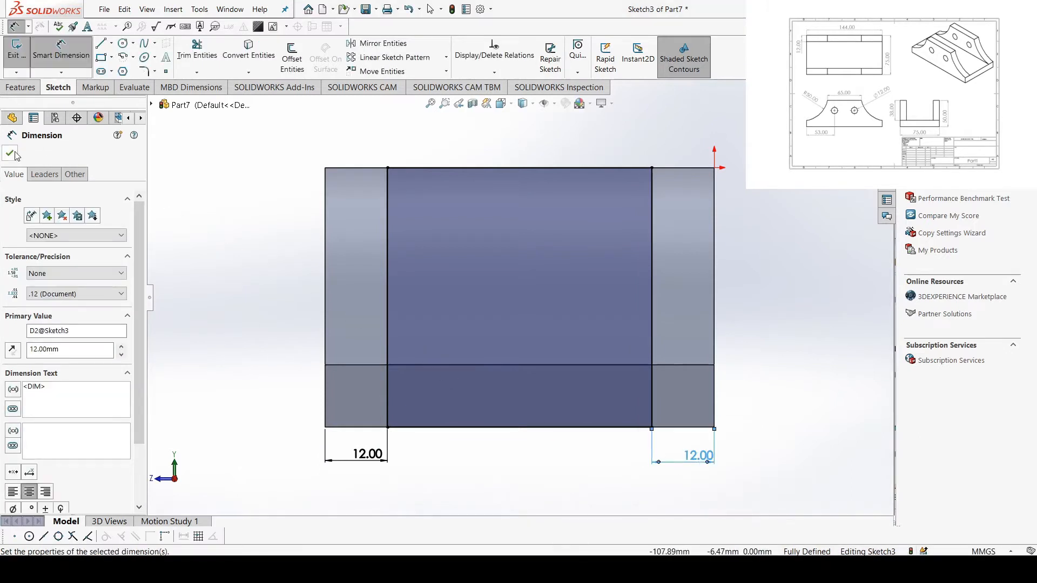
click(11, 154)
click(22, 87)
click(187, 57)
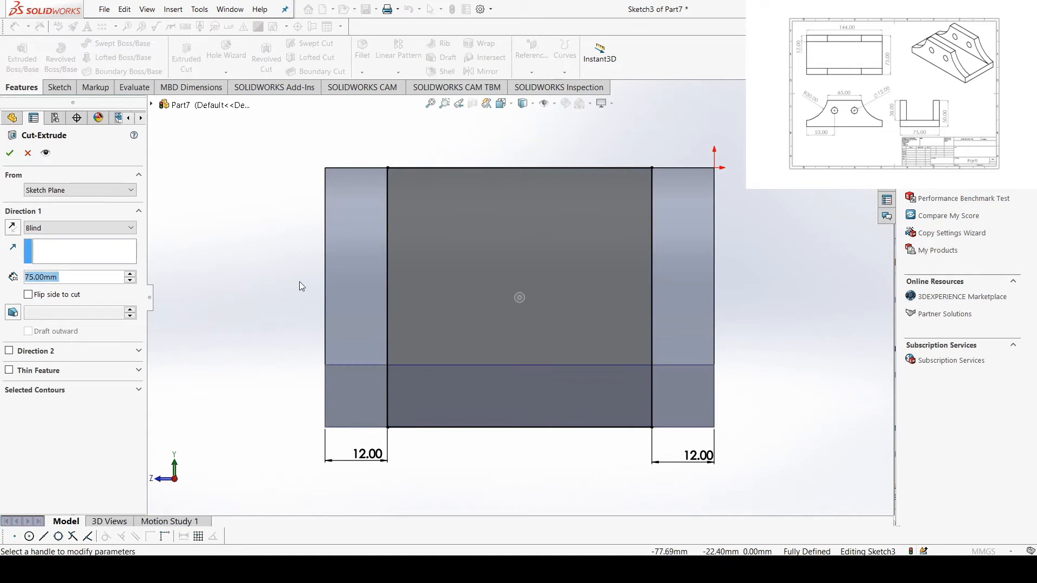
key(Escape)
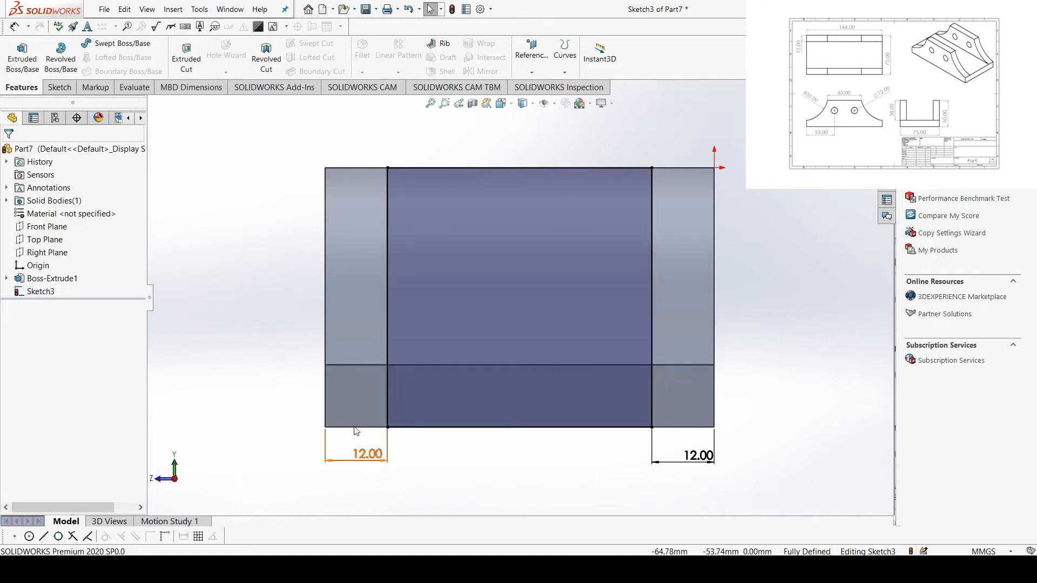
Draw a 51 mm horizontal line between the rectangle's vertical sides, along the upper edge of the short end face.
click(58, 87)
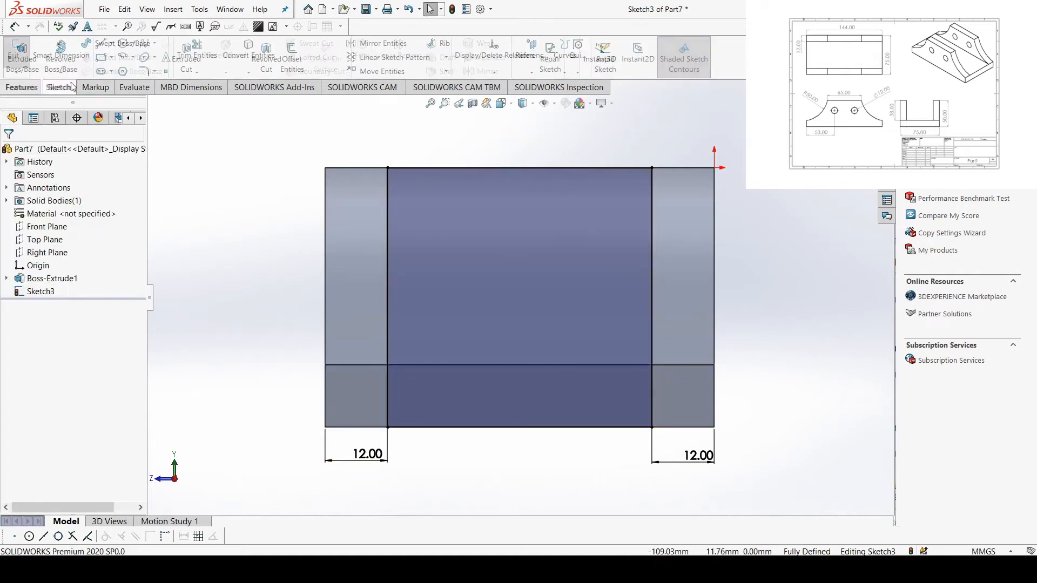
click(100, 43)
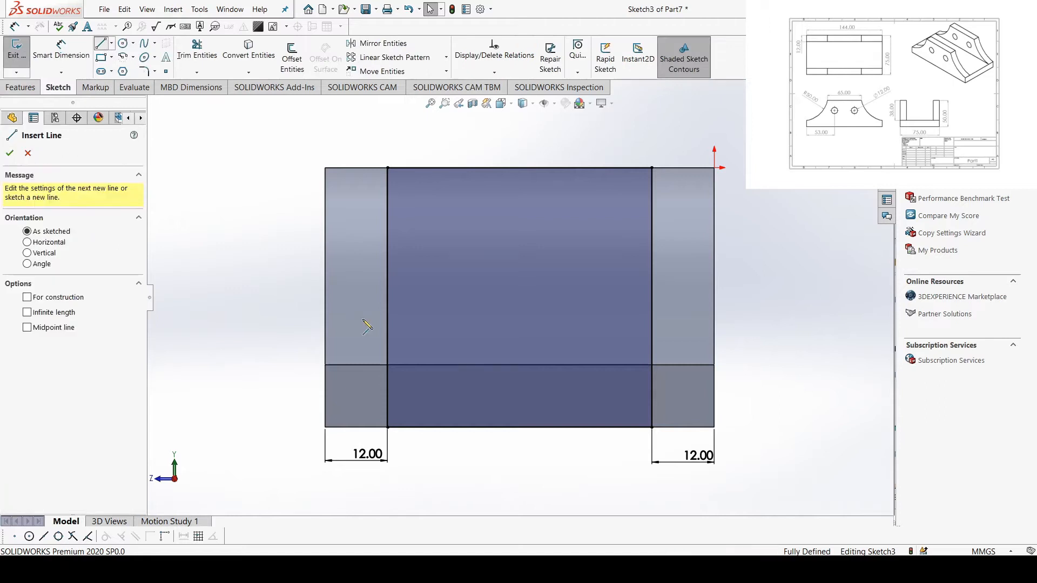
click(387, 365)
click(653, 368)
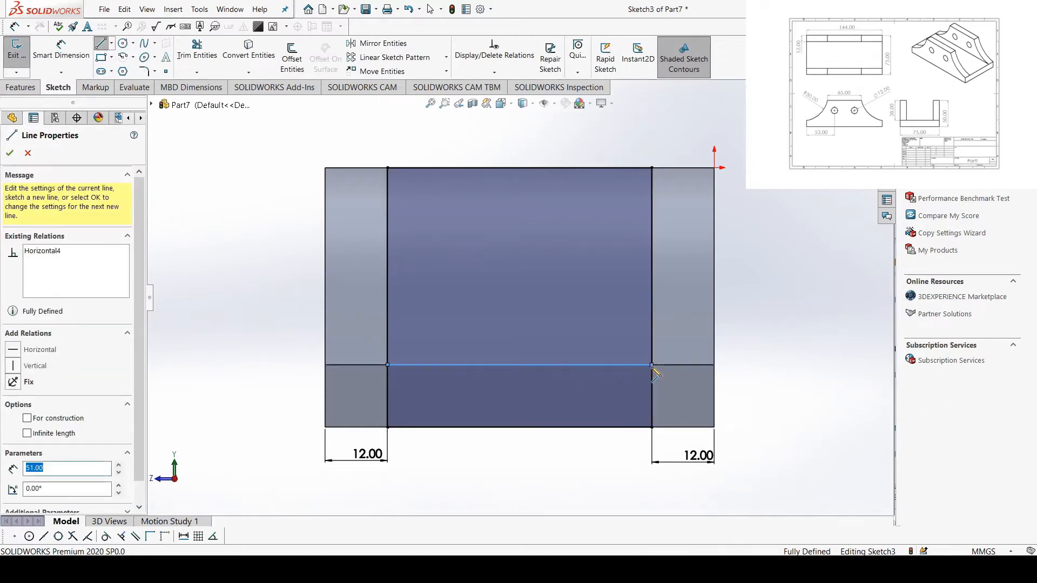
key(Escape)
Trim away the rectangle's portion below the horizontal line and move the left 12 mm dimension up onto the end face.
click(196, 52)
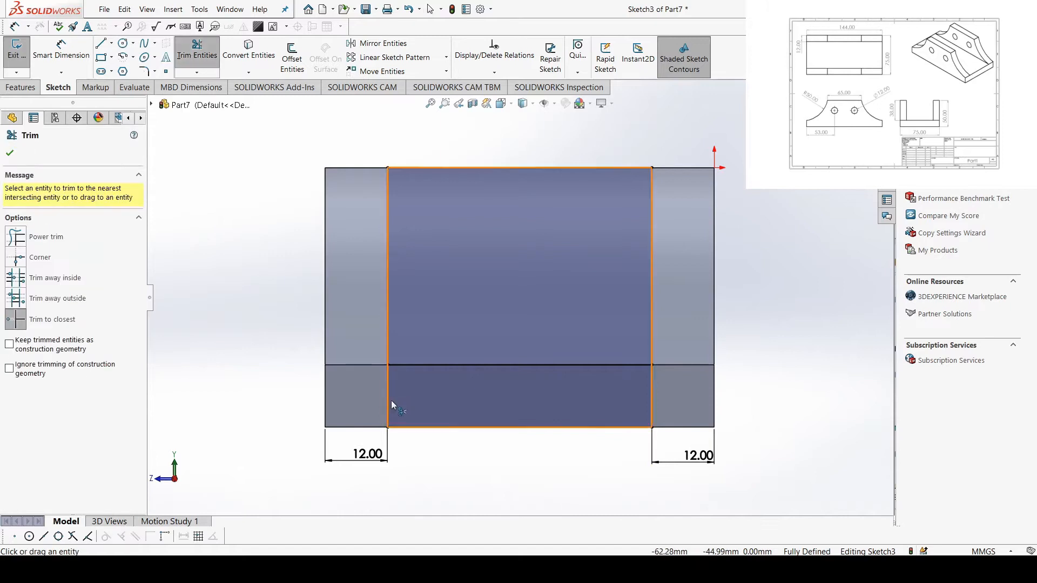
click(650, 404)
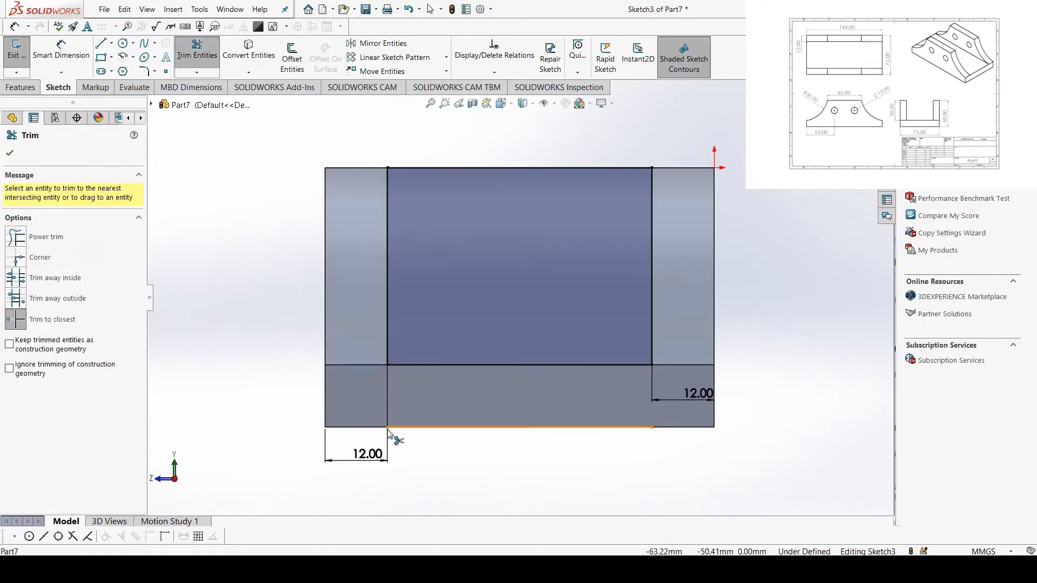
click(431, 429)
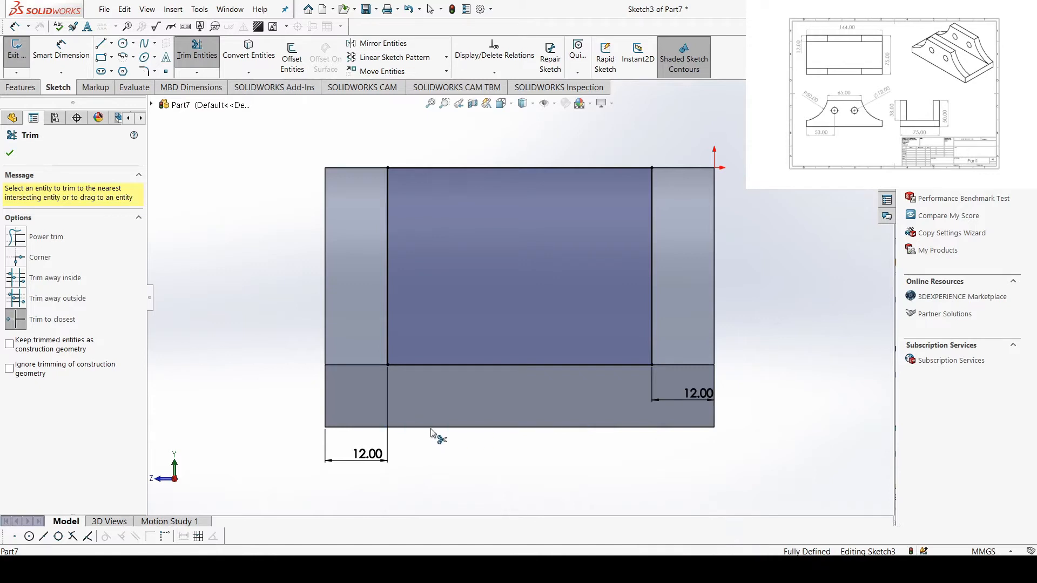
key(Escape)
drag(368, 459, 372, 421)
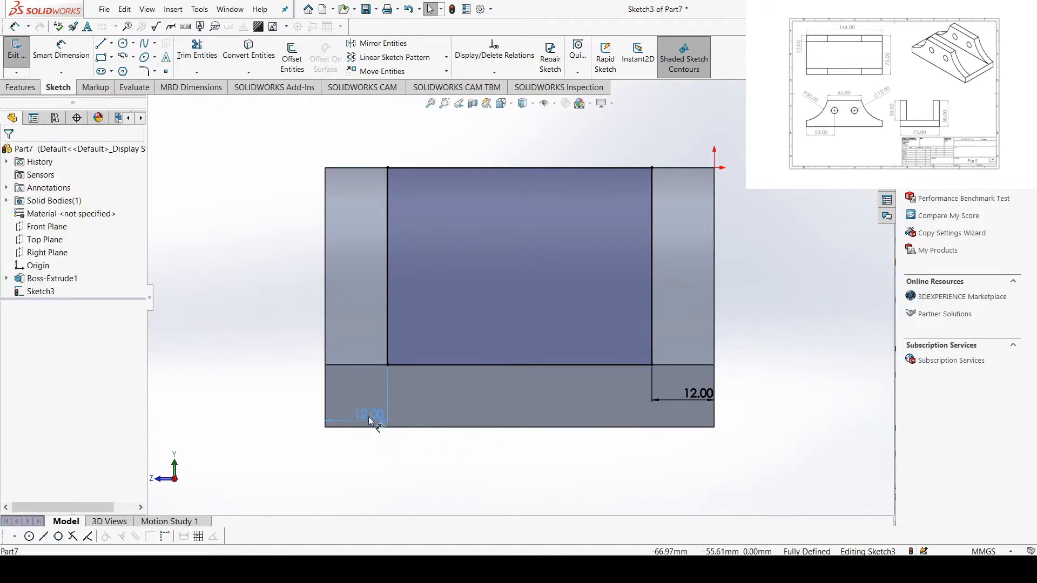
Cut-extrude the trimmed rectangle into the body as a blind cut, 75 mm deep.
click(21, 88)
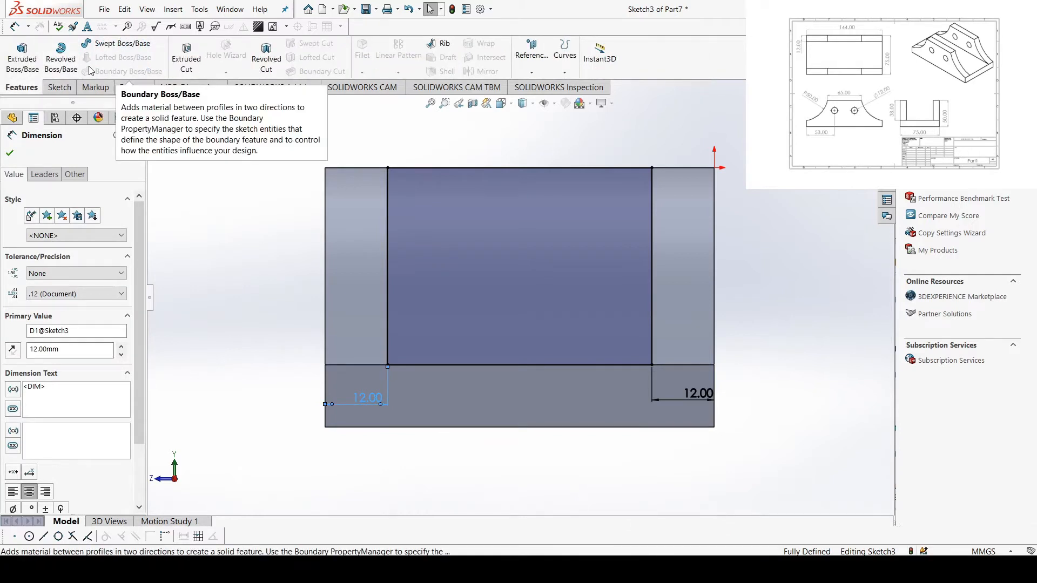
click(187, 54)
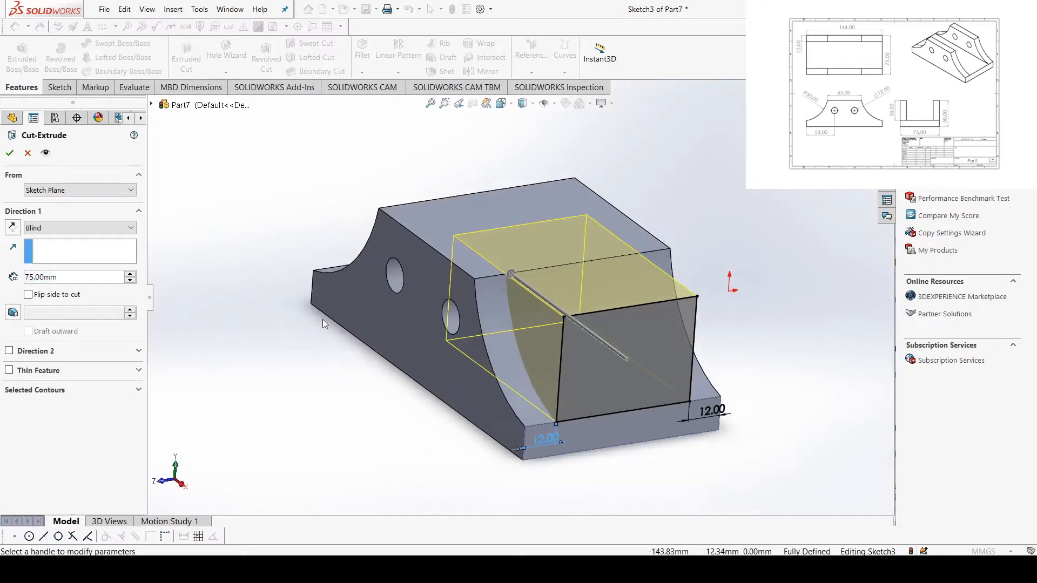
click(9, 153)
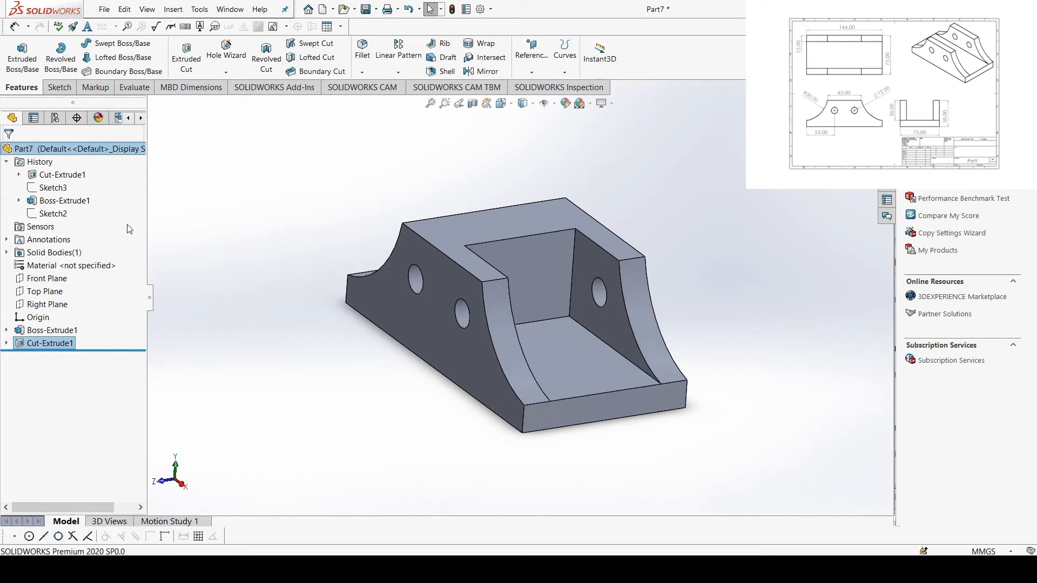
Edit the channel's cut-extrude and set its blind depth to 165 mm so it runs through the whole body.
right_click(50, 342)
click(59, 323)
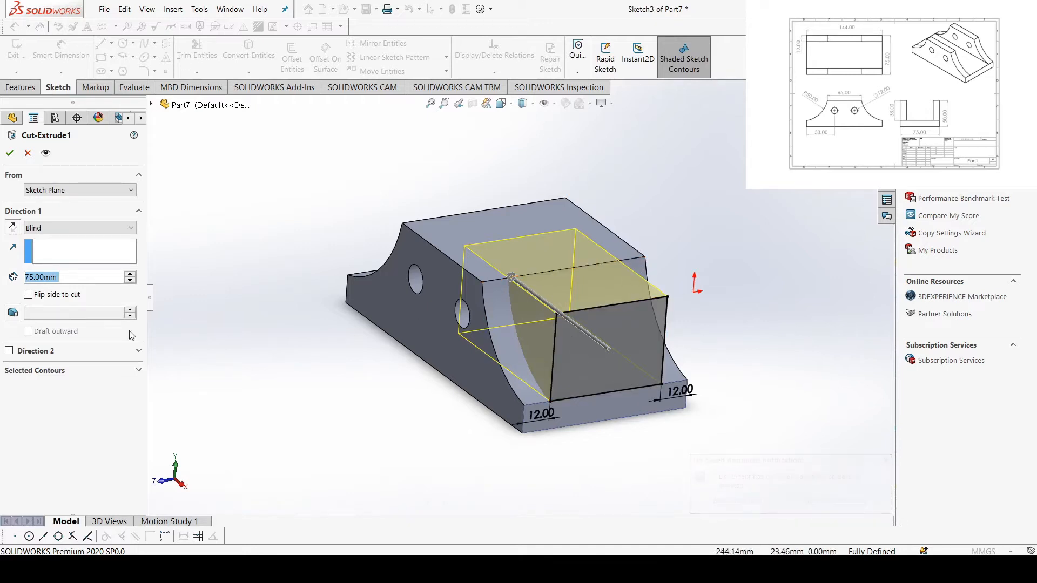
click(129, 274)
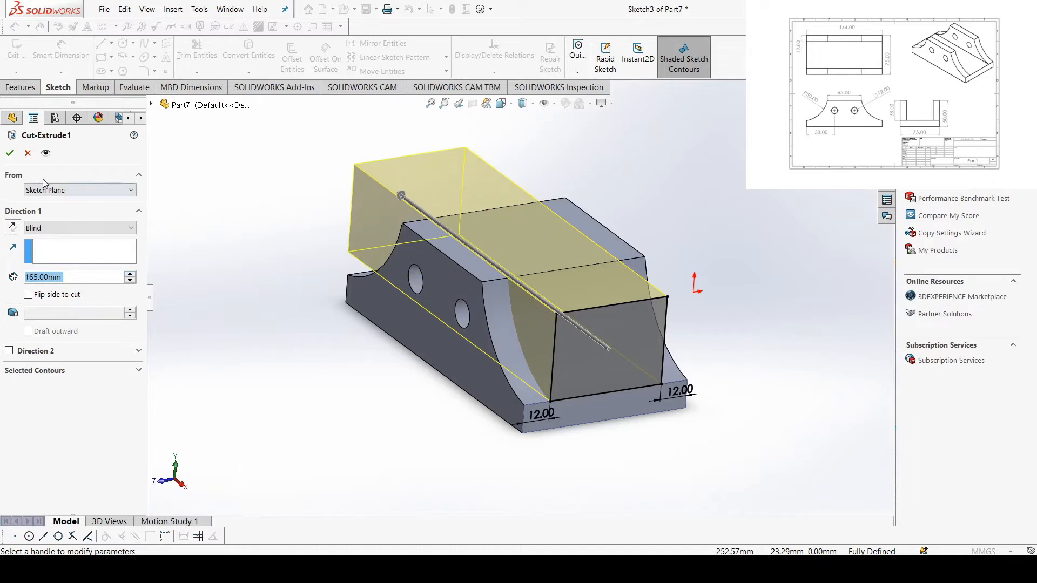
click(10, 153)
middle_drag(408, 326, 468, 324)
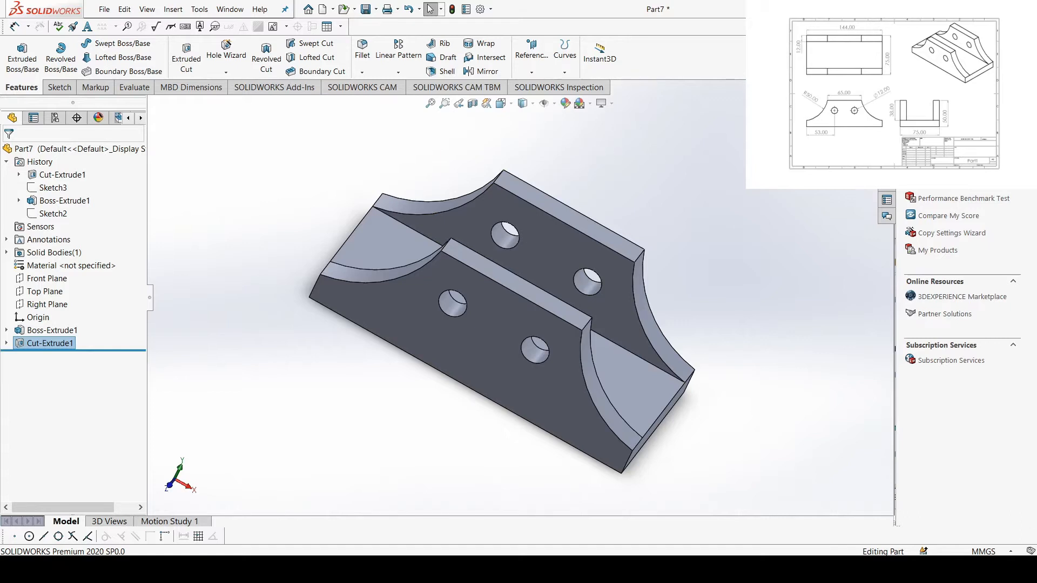
Close the base part, pick out the lower link arm in the car jack assembly and create a new part document.
key(ctrl+w)
click(510, 296)
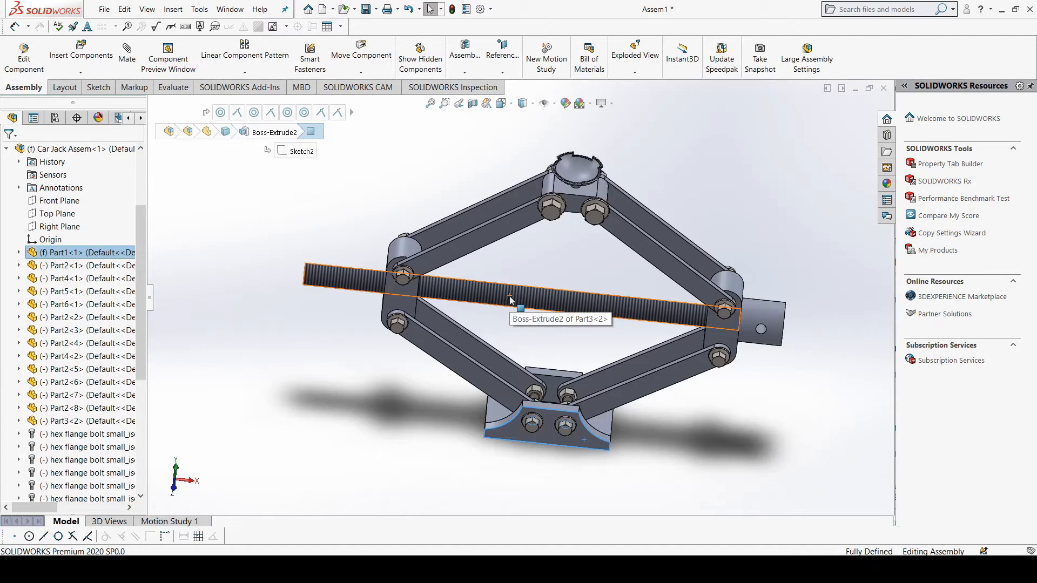
click(456, 361)
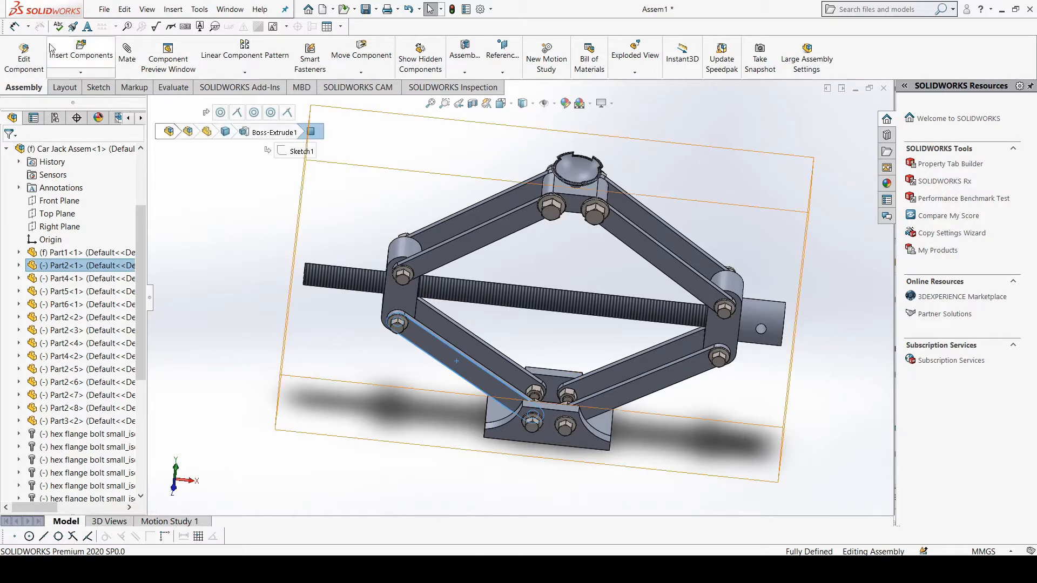
click(102, 10)
click(118, 23)
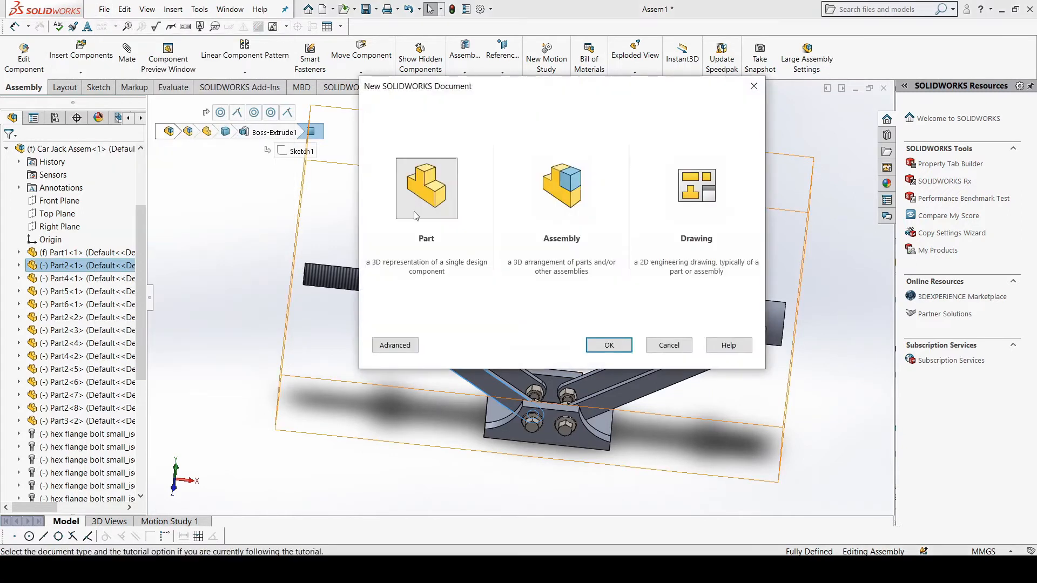
click(599, 348)
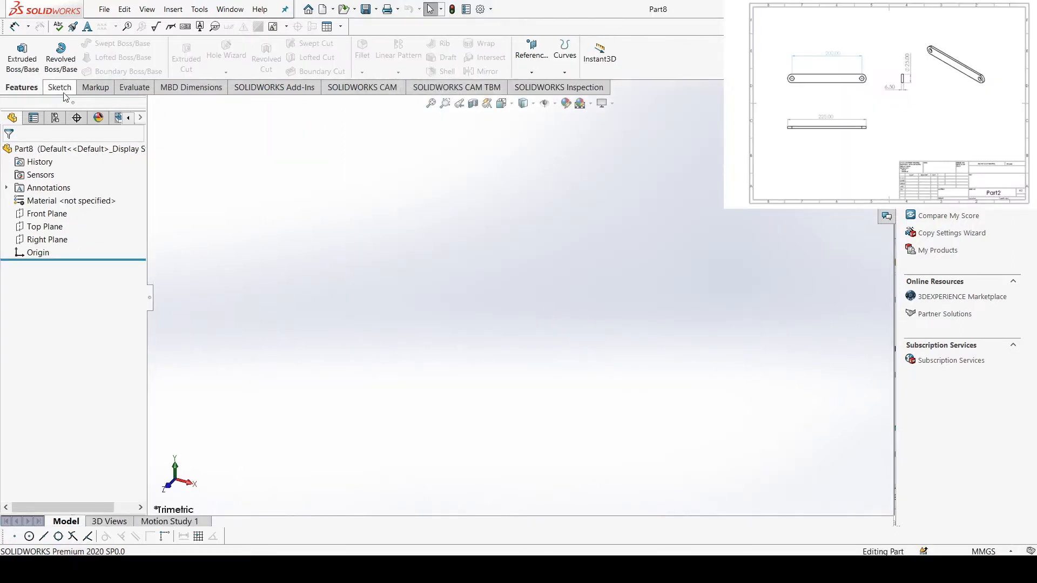
Sketch a horizontal straight slot on the Front Plane from the origin, about 111 mm between centers and 47 mm wide.
click(47, 214)
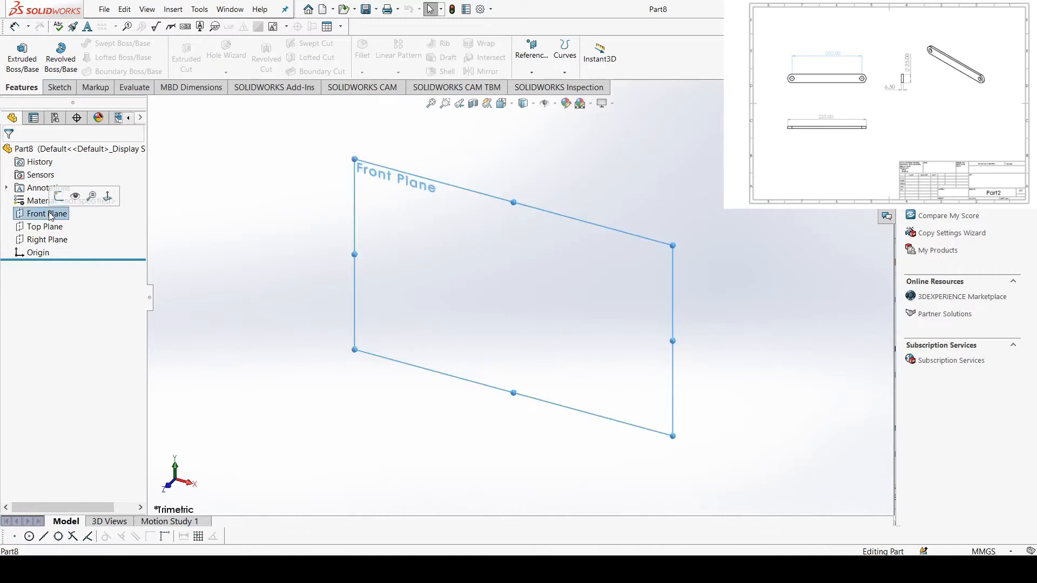
key(ctrl+8)
click(58, 87)
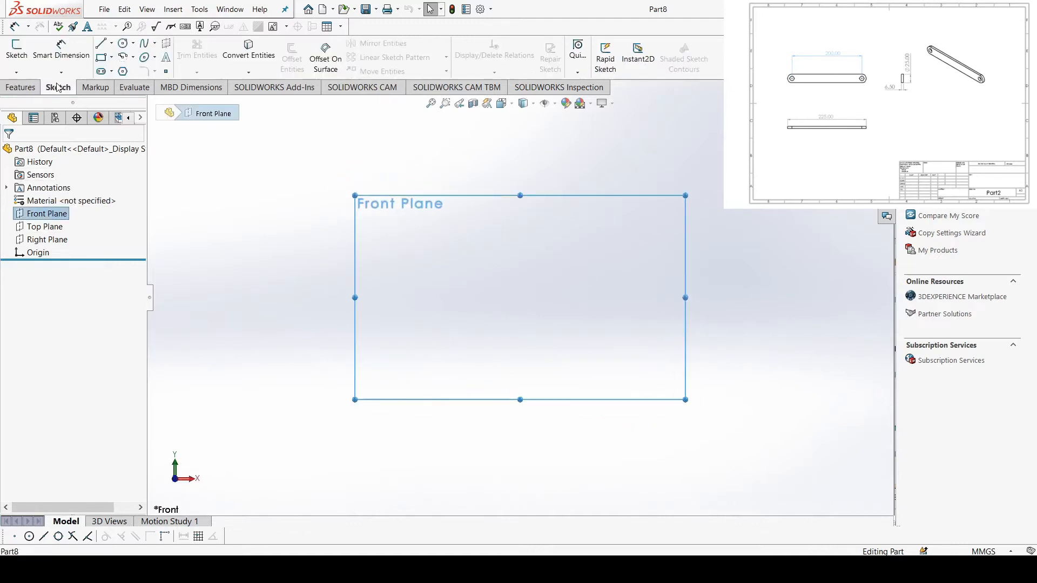
click(105, 72)
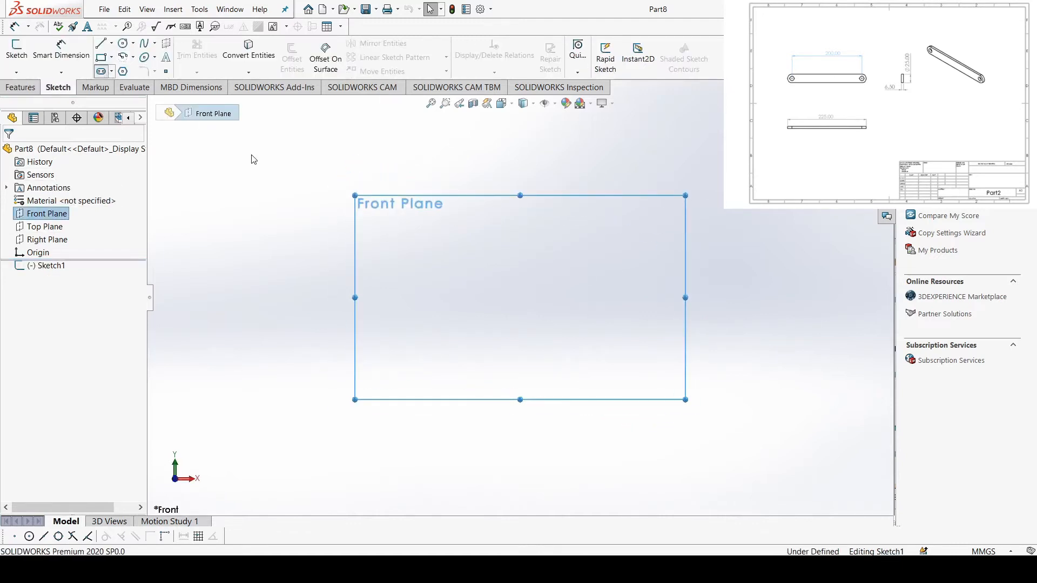
click(521, 297)
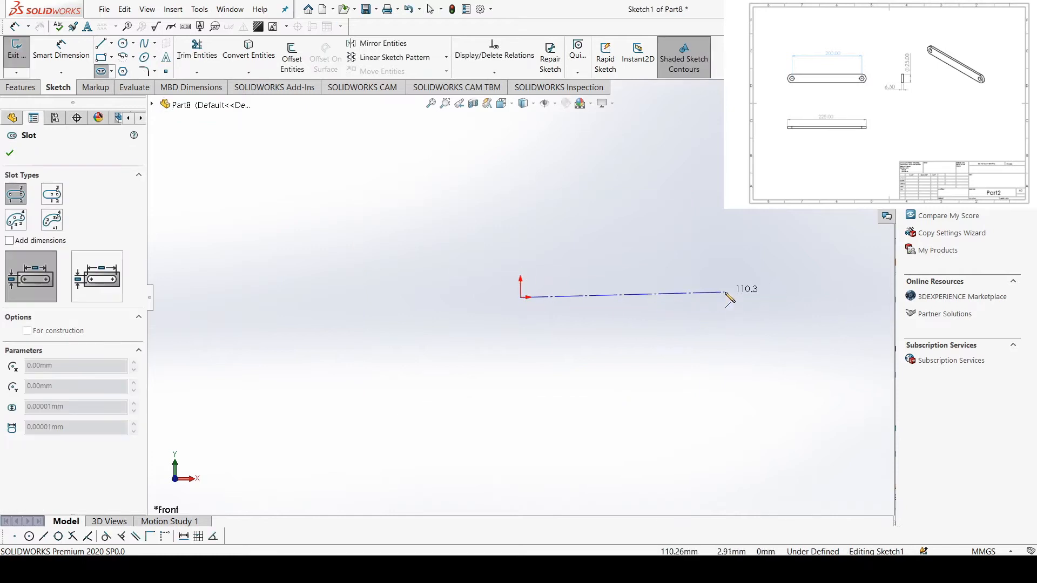
click(726, 297)
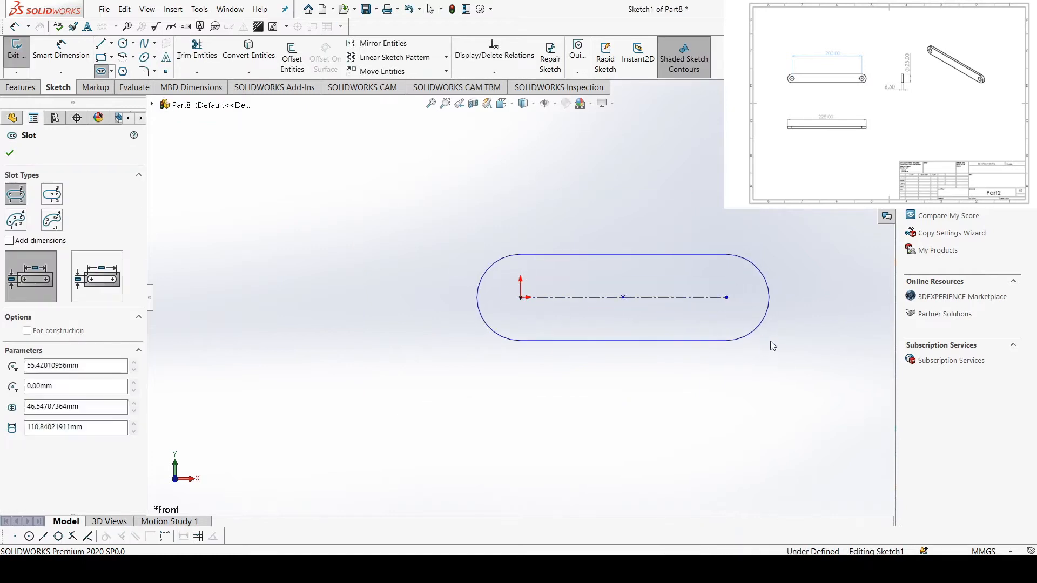
click(770, 342)
key(Escape)
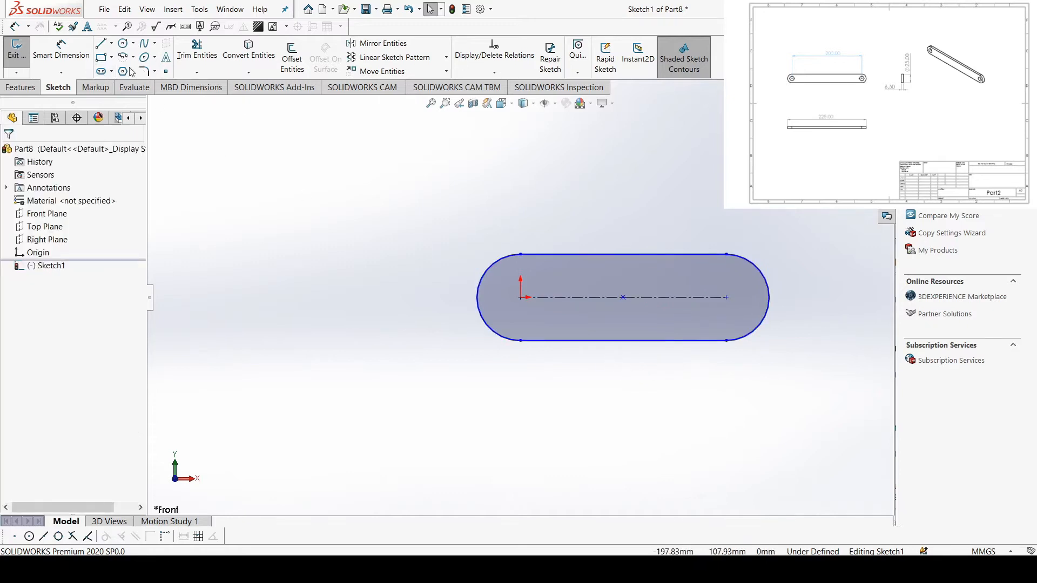
Draw a circle about 24 mm in diameter at the origin and a similar circle at the slot's other arc center.
click(123, 43)
click(520, 297)
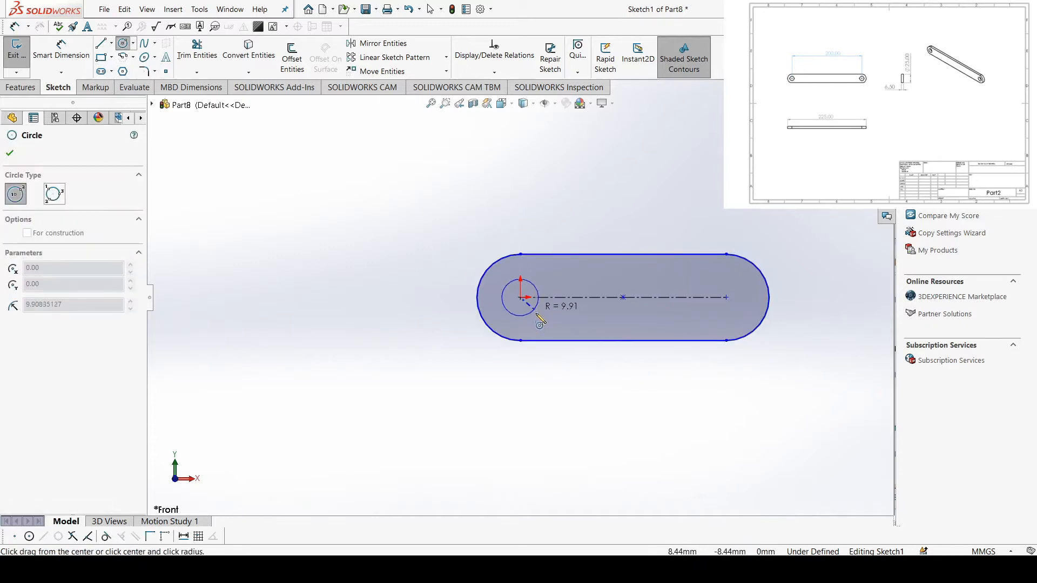
click(538, 311)
click(727, 297)
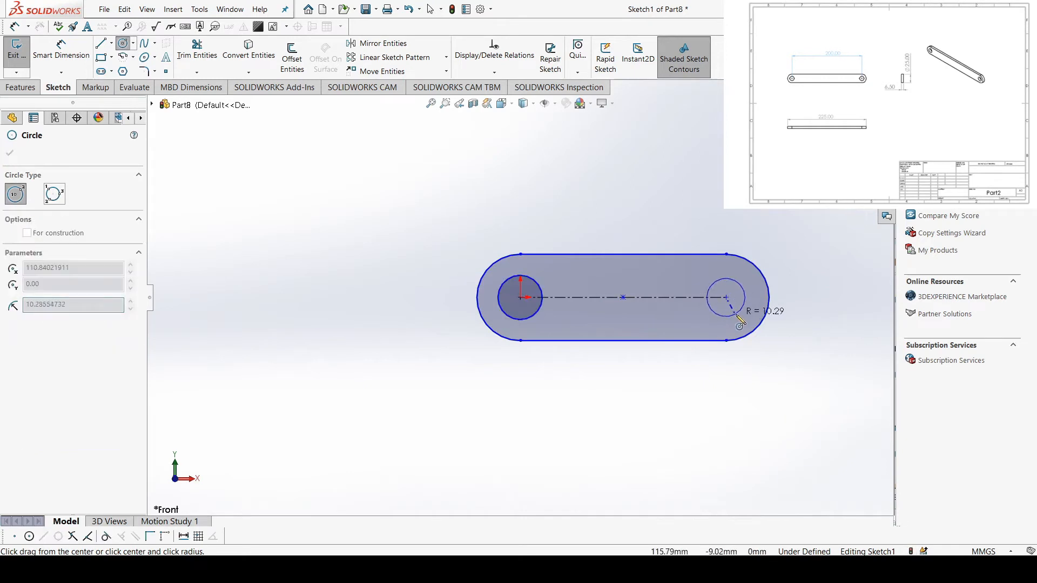
click(746, 298)
key(Escape)
Dimension both circles in the slot to a diameter of 12 mm.
key(d)
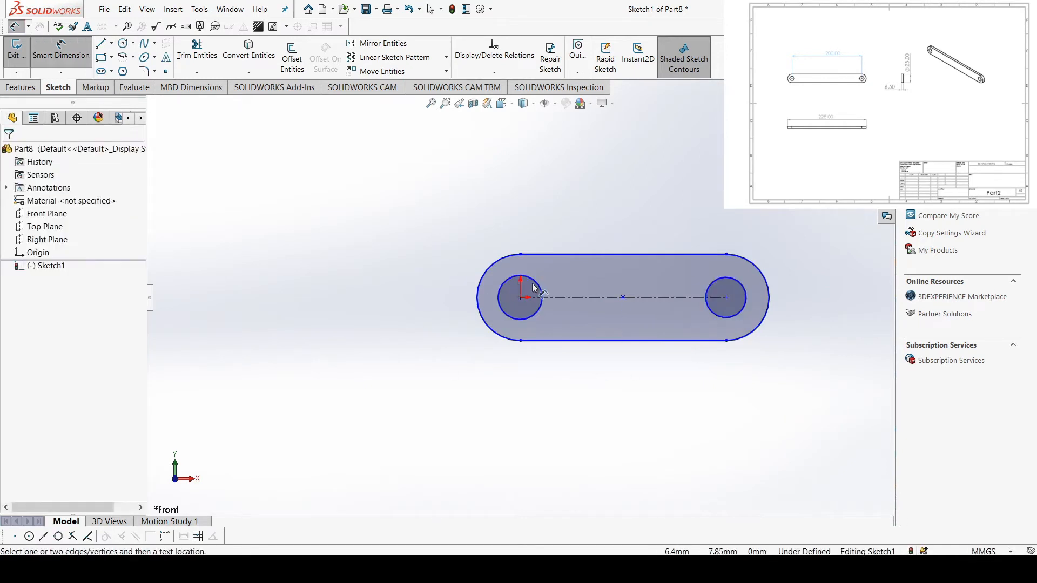
click(537, 286)
click(573, 223)
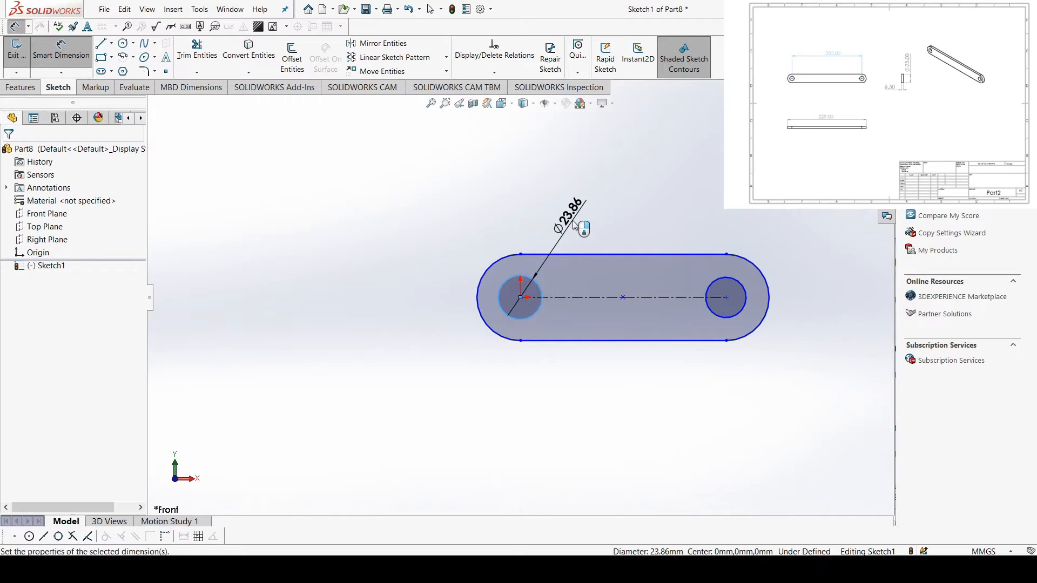
text(12)
key(Return)
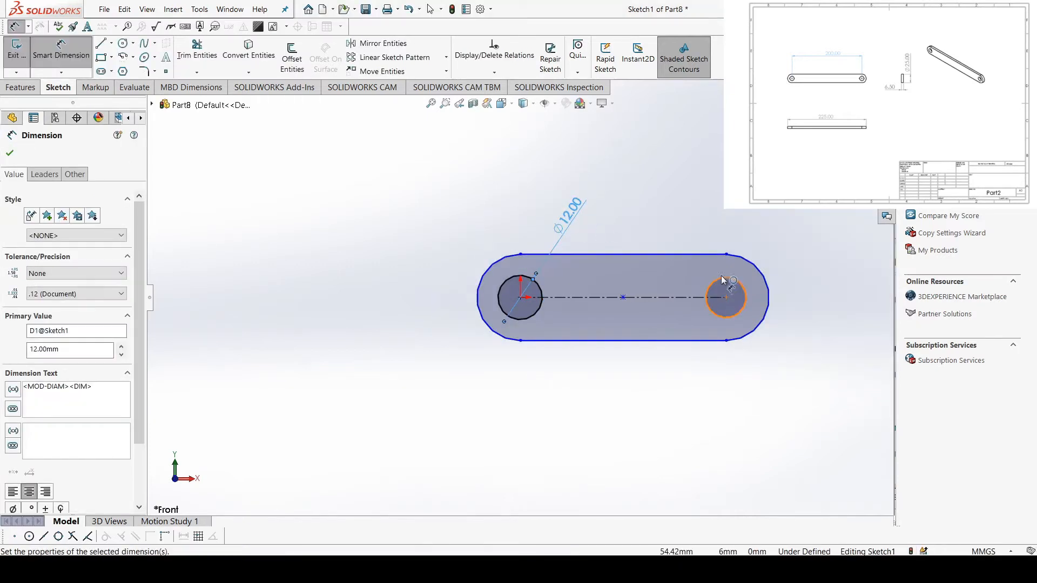
click(725, 265)
click(740, 227)
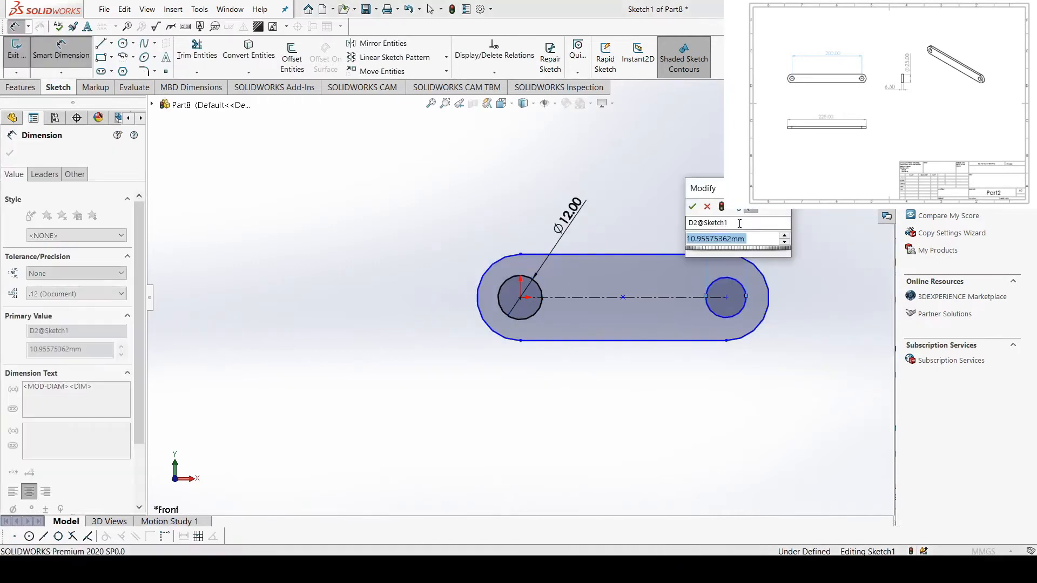
text(12)
key(Return)
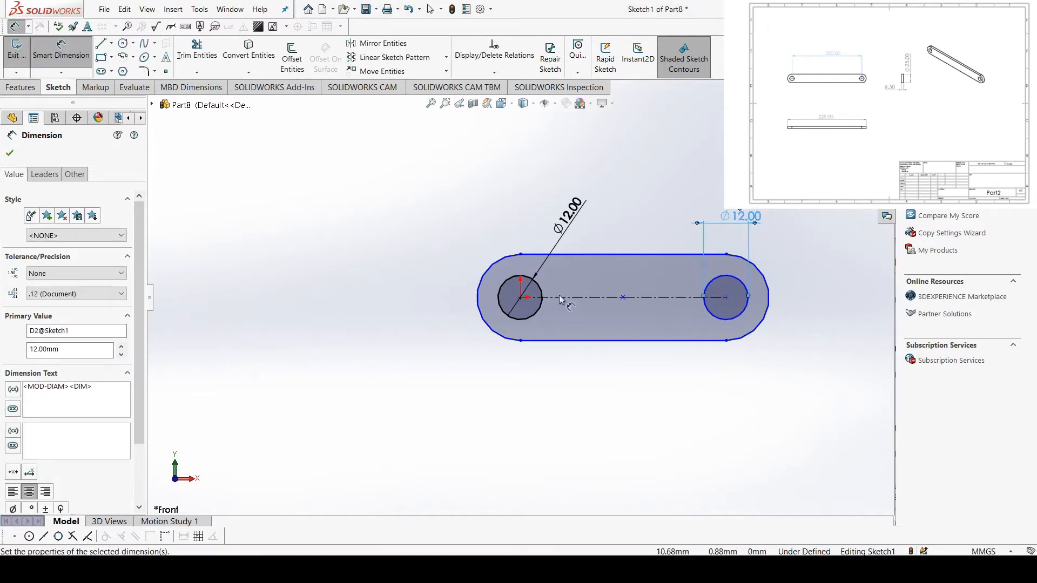
Dimension the distance between the two circle centers as 200 mm.
click(518, 302)
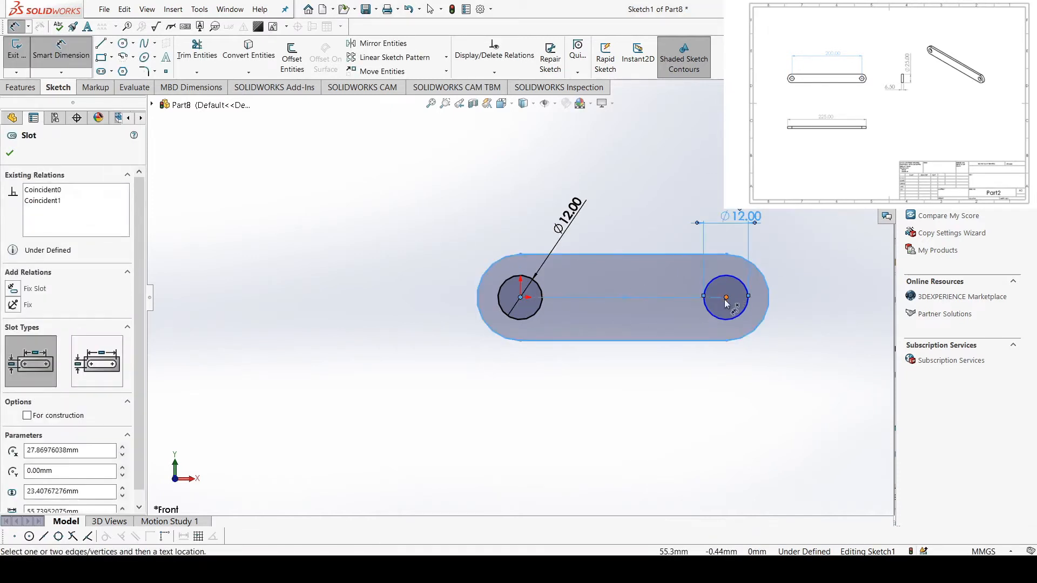
click(665, 406)
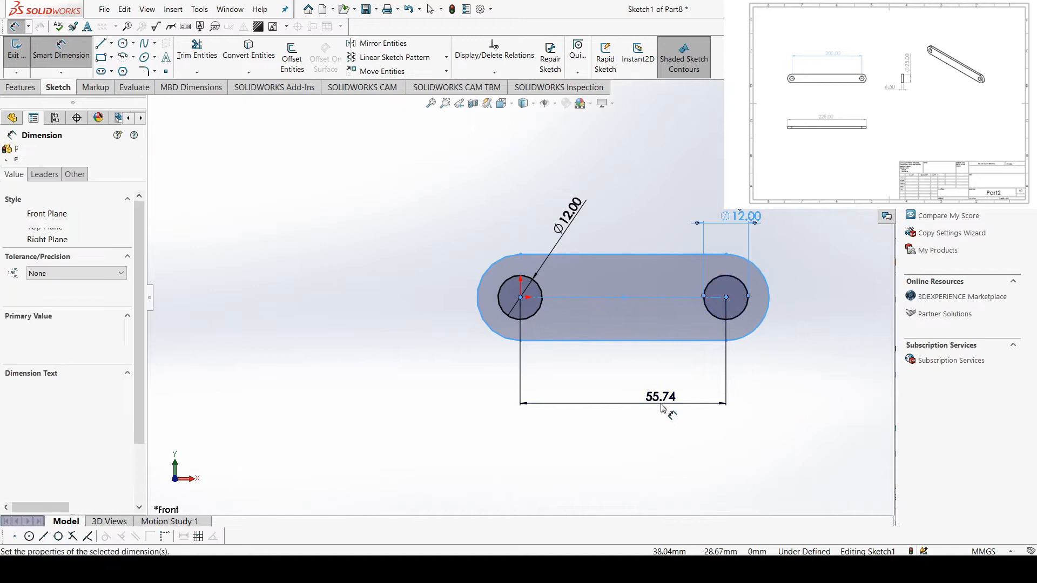
text(200)
key(Return)
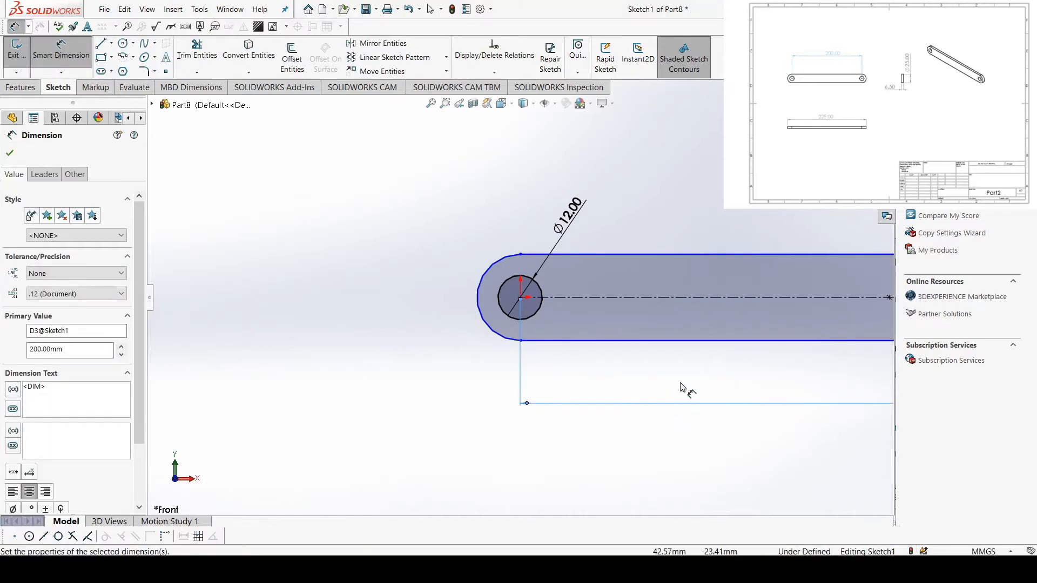
scroll(783, 343, up, 2)
scroll(804, 308, up, 3)
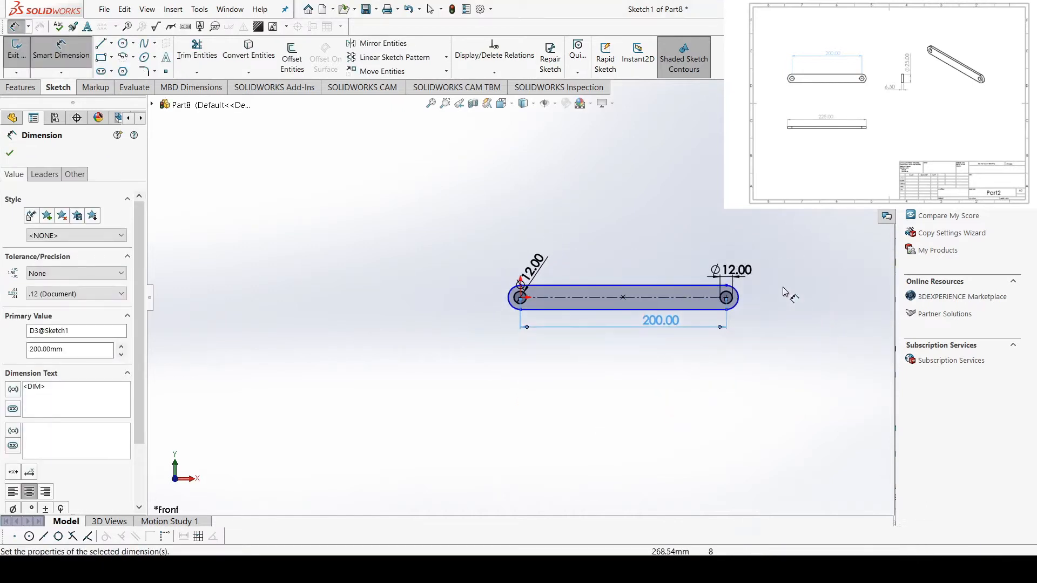
scroll(745, 281, down, 3)
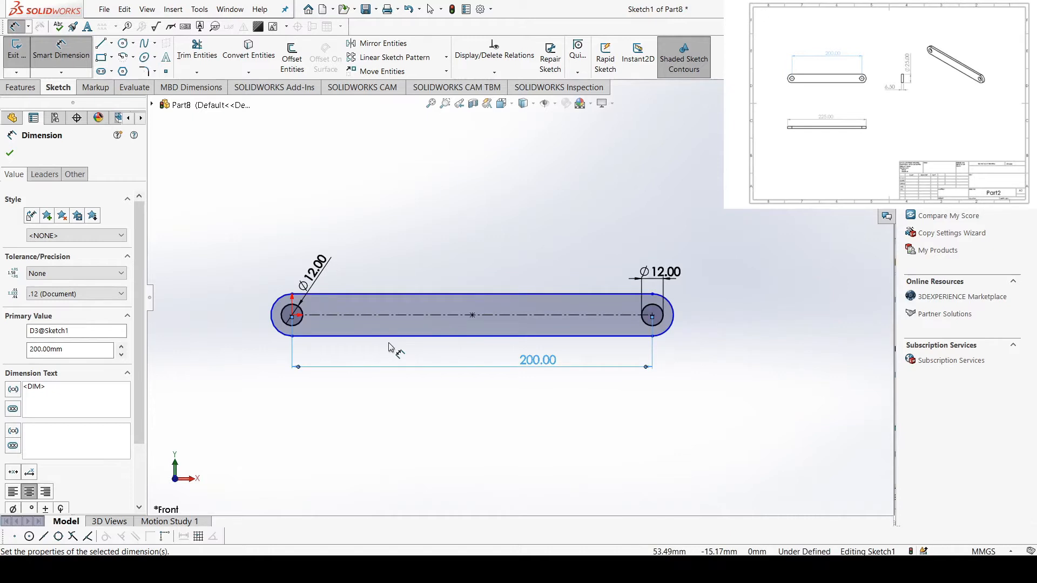
Dimension the slot's overall length between its two end arcs as 225 mm.
click(271, 317)
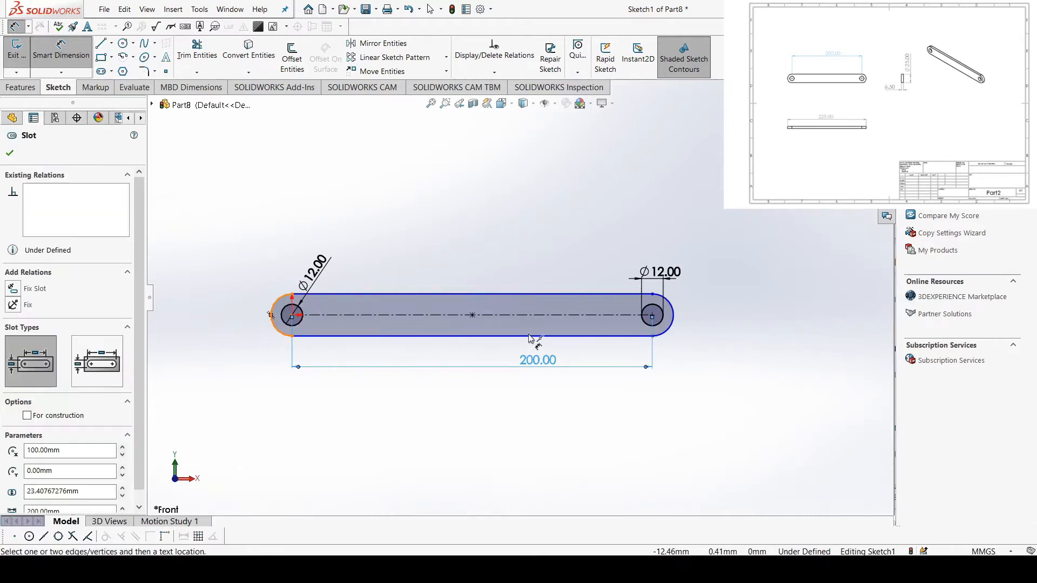
click(674, 317)
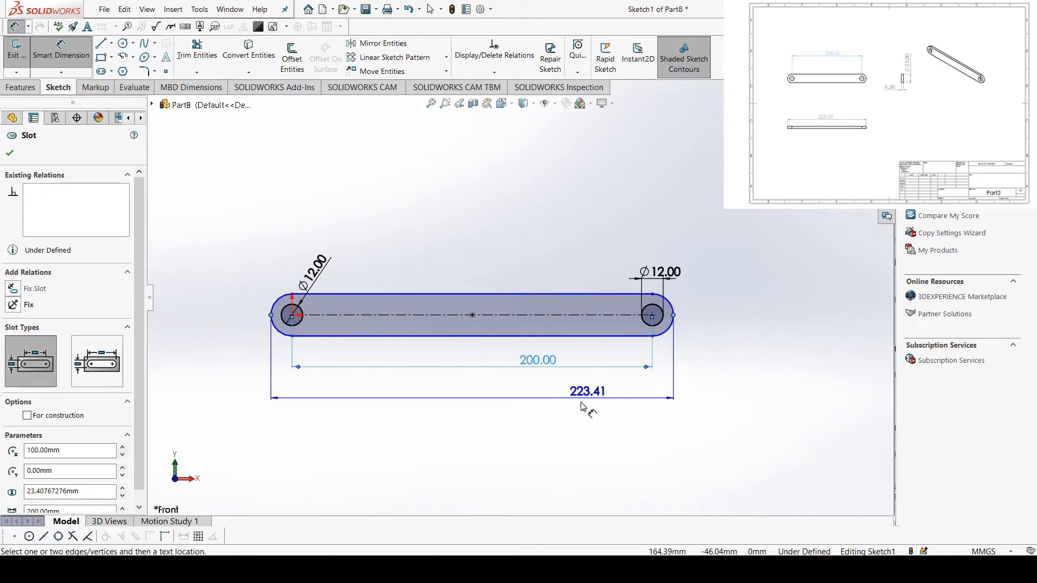
click(534, 415)
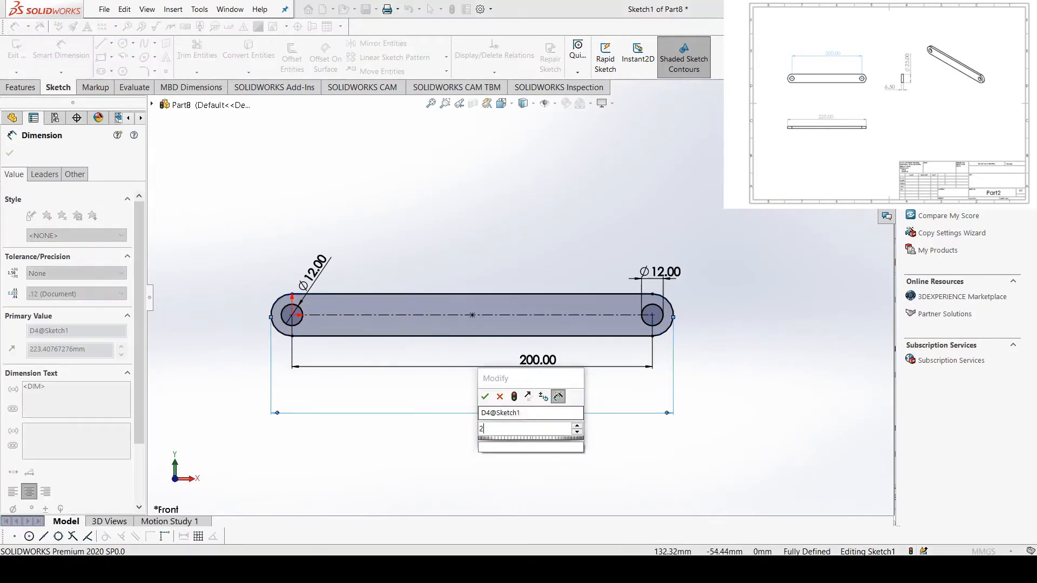
key(Return)
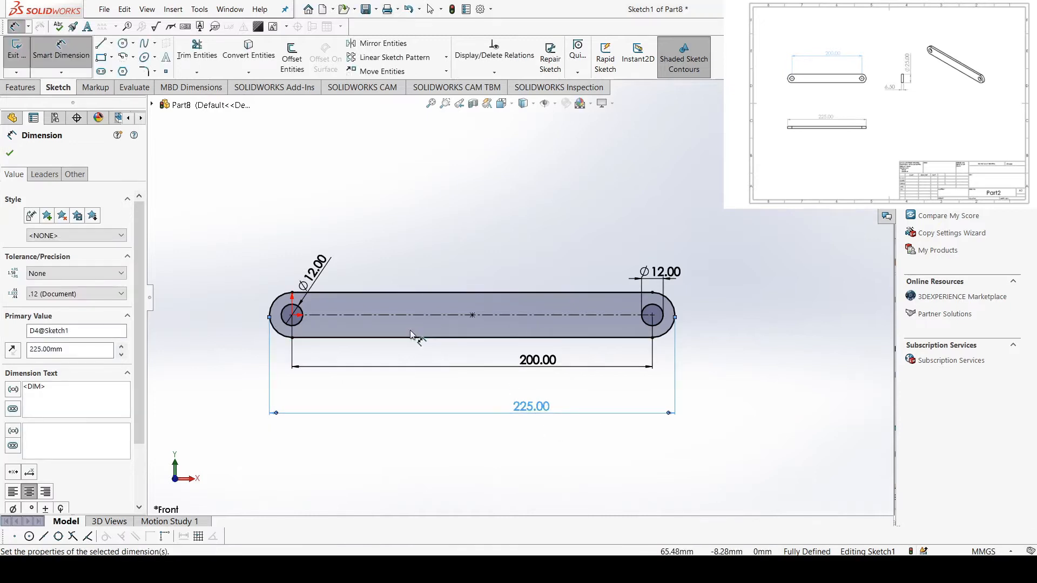
click(10, 155)
Extrude the slot profile with its two holes as a blind boss, 6.5 mm deep.
click(22, 88)
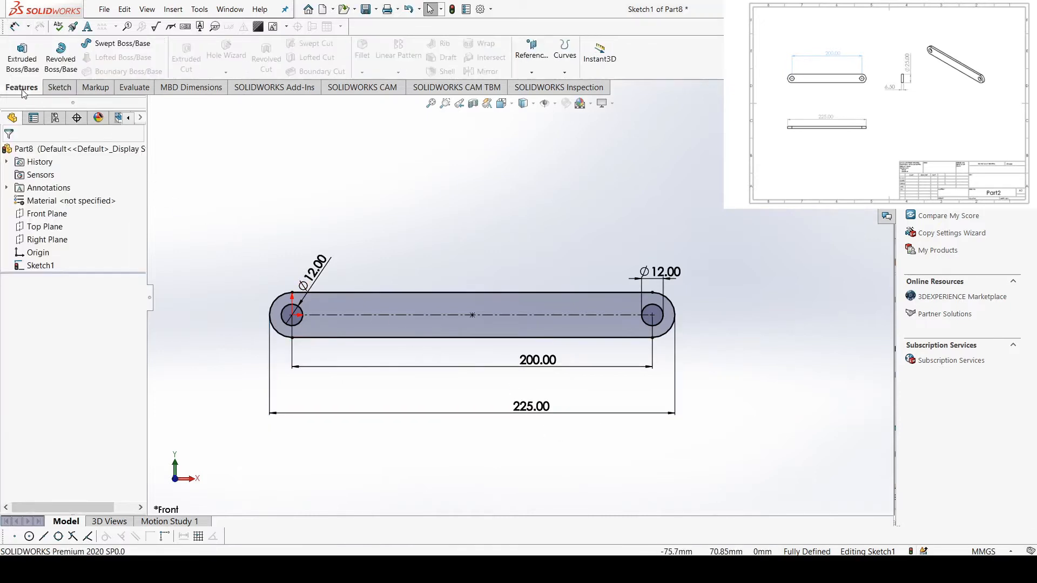
click(22, 57)
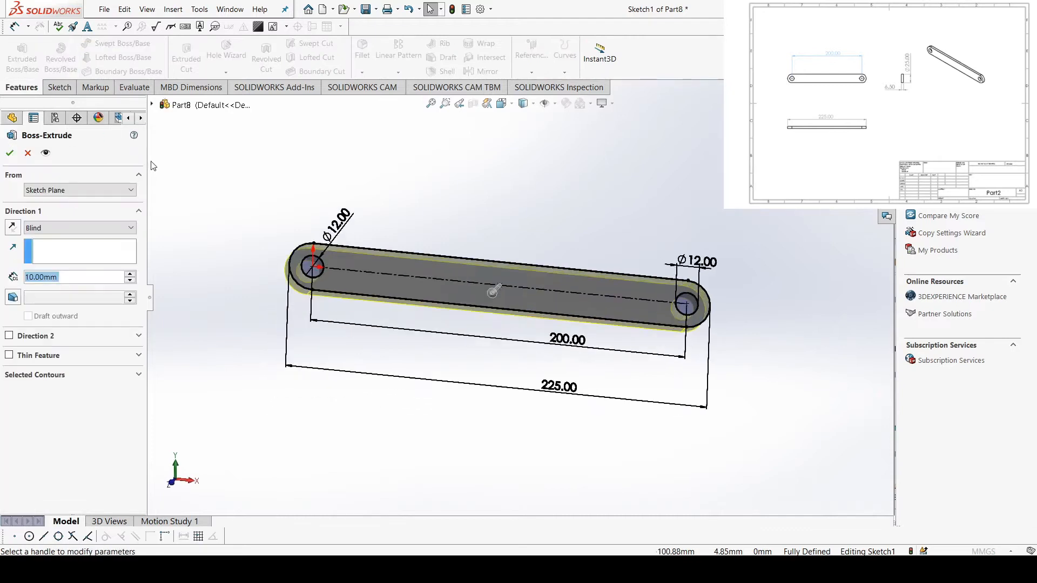
text(6.5)
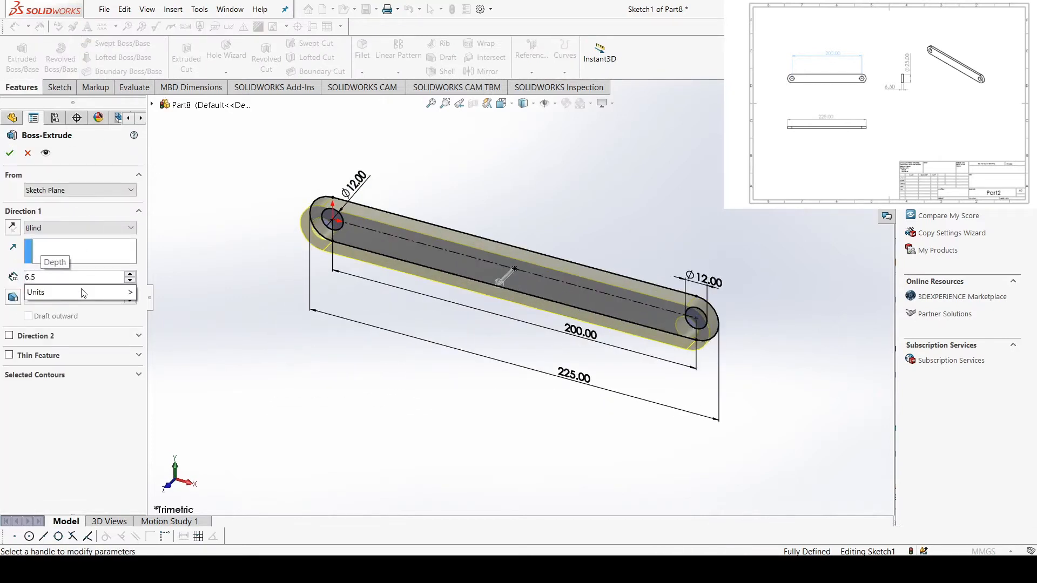
key(Return)
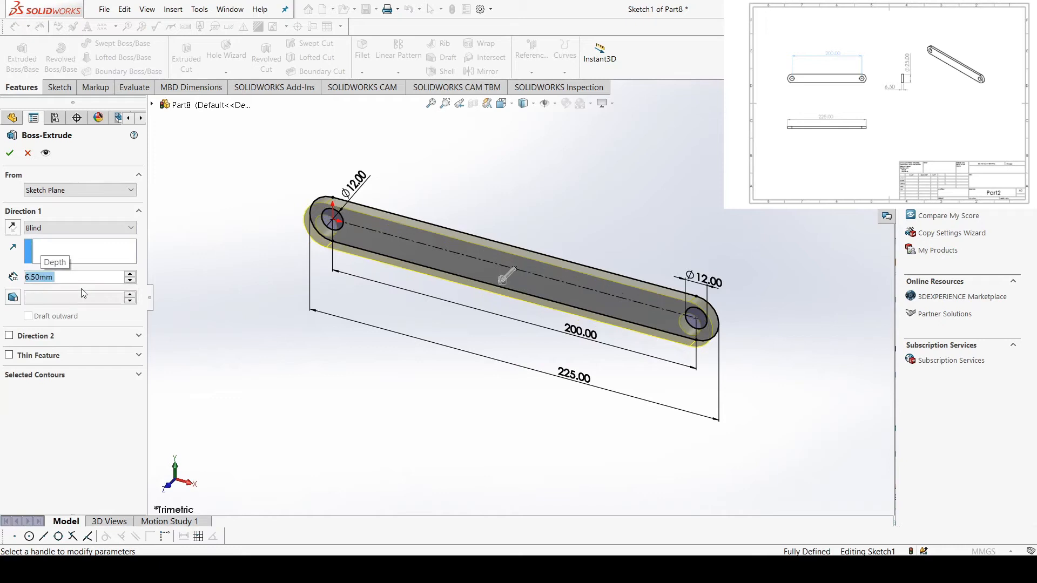
click(9, 153)
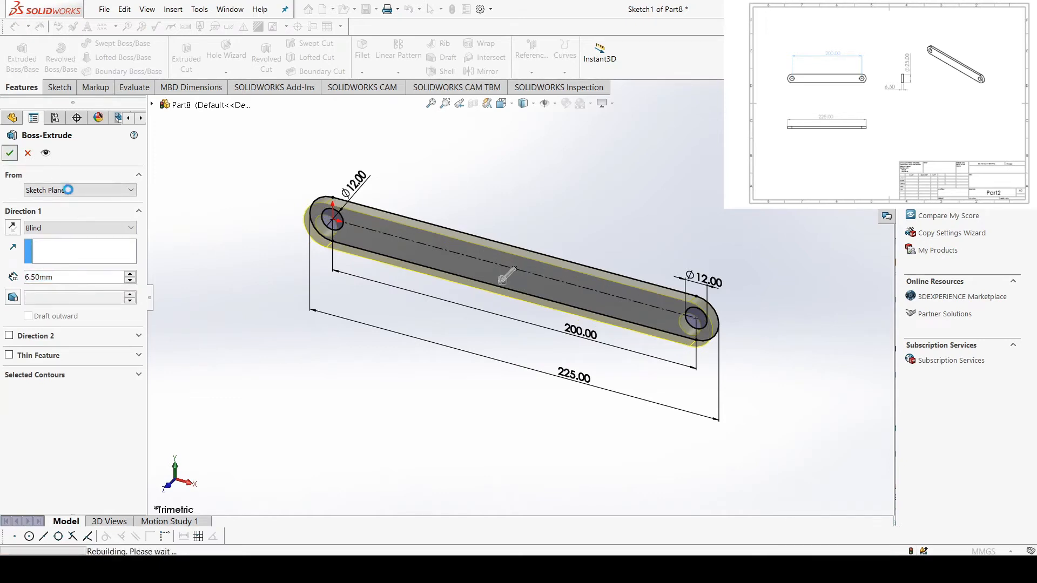
middle_drag(475, 336, 548, 320)
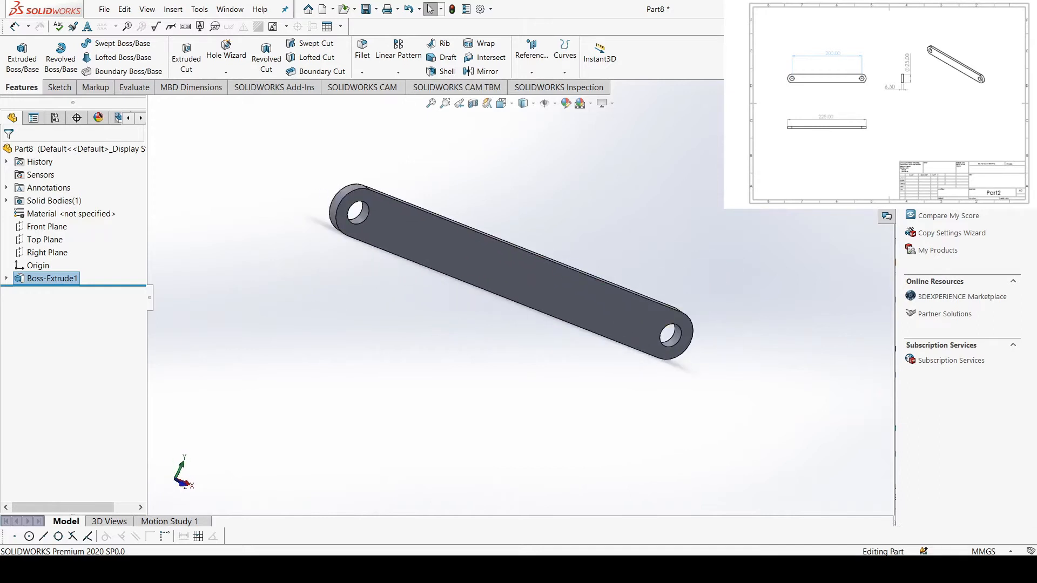
Close the link arm part without saving its changes and create a new part document.
click(887, 87)
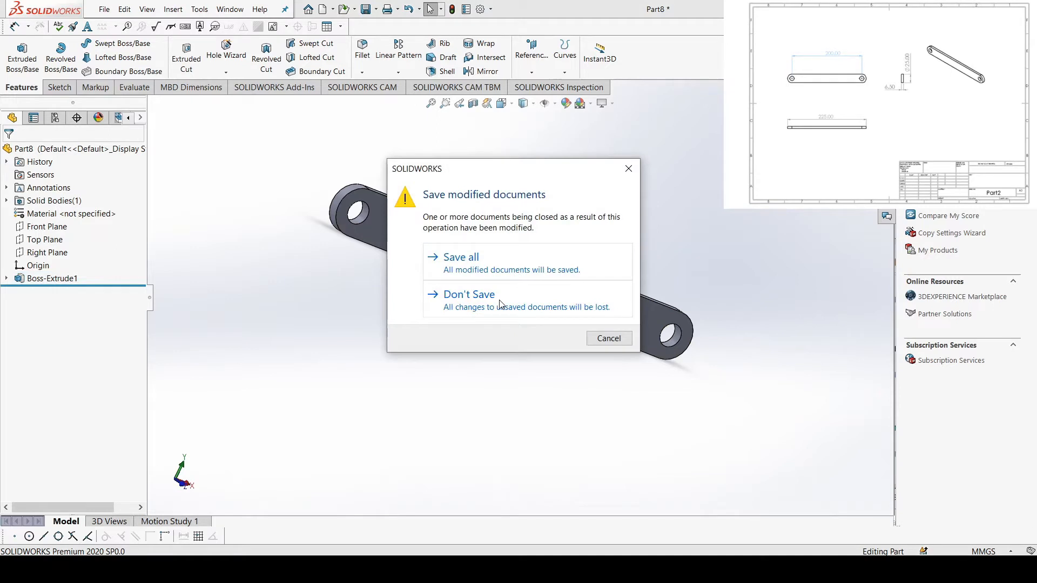
click(500, 295)
click(104, 9)
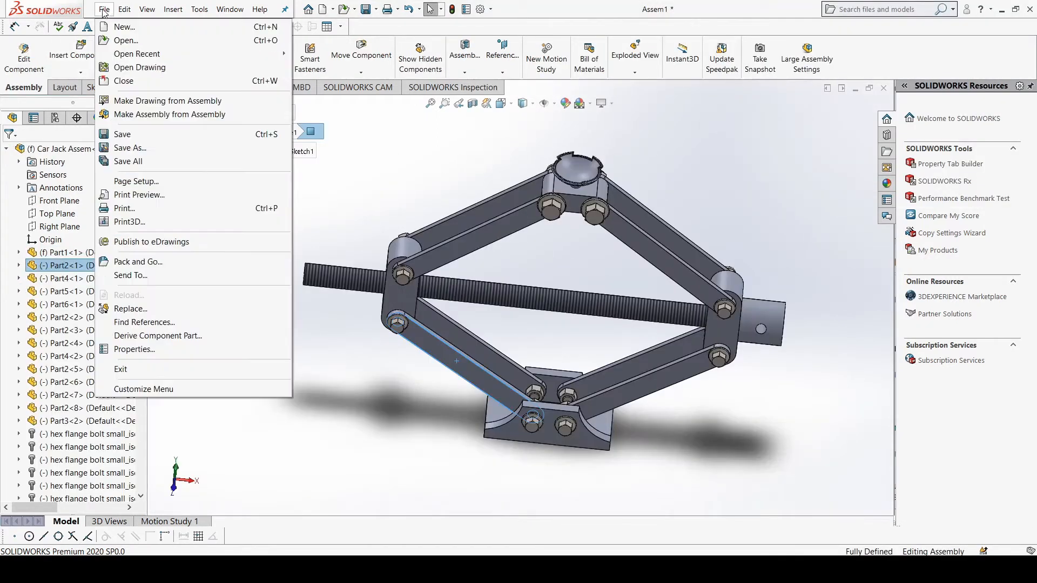
click(125, 27)
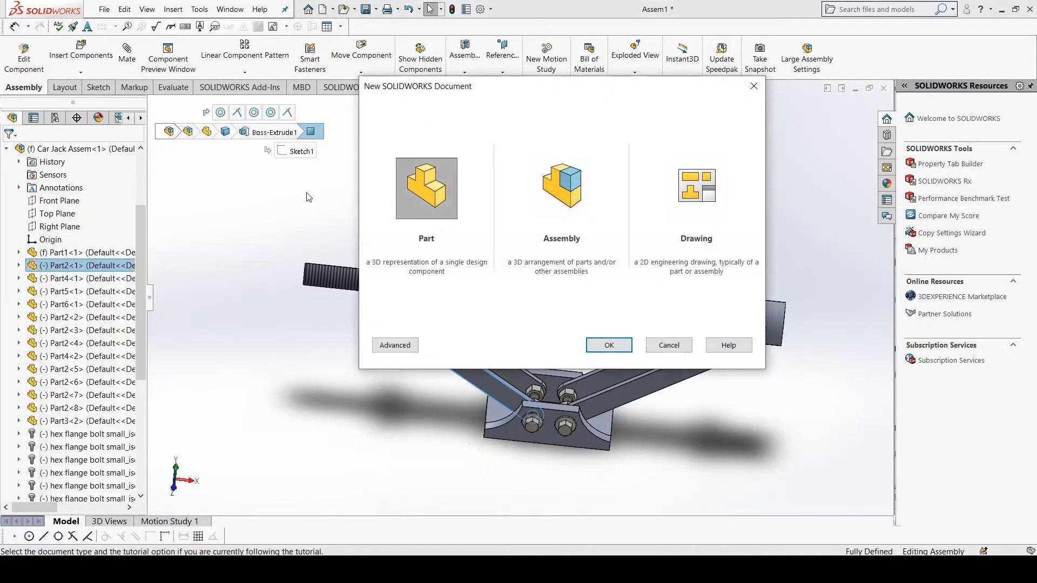
click(605, 345)
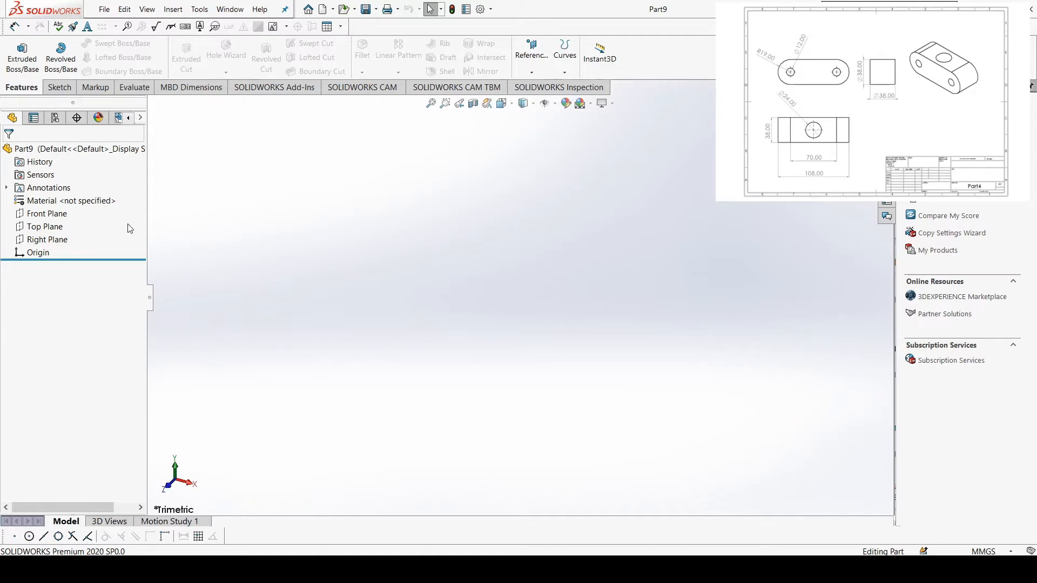
Sketch a horizontal straight slot on the Top Plane starting at the origin, about 70 mm between arc centers and about 40 mm wide.
click(46, 227)
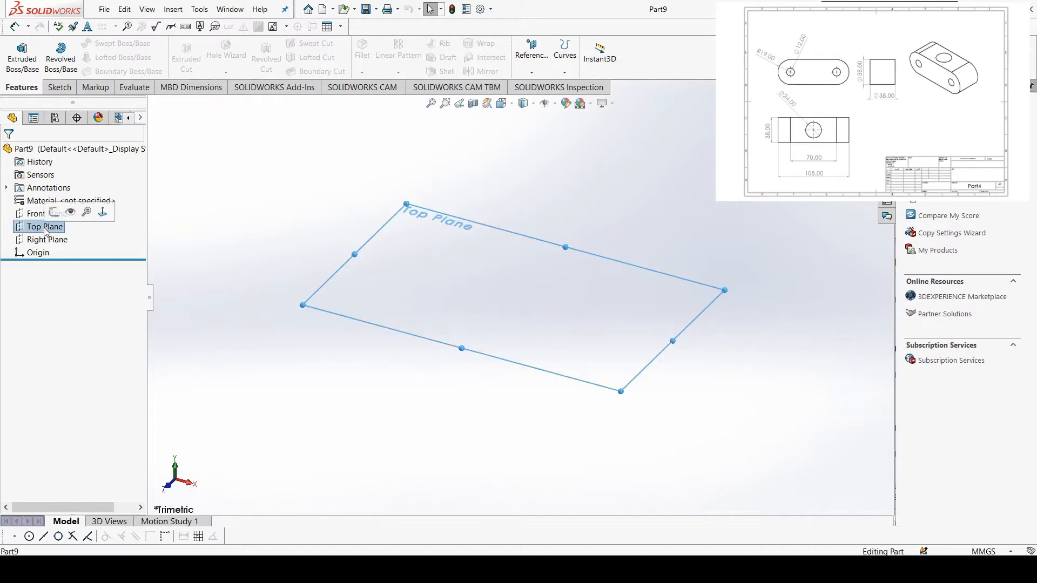
key(ctrl+8)
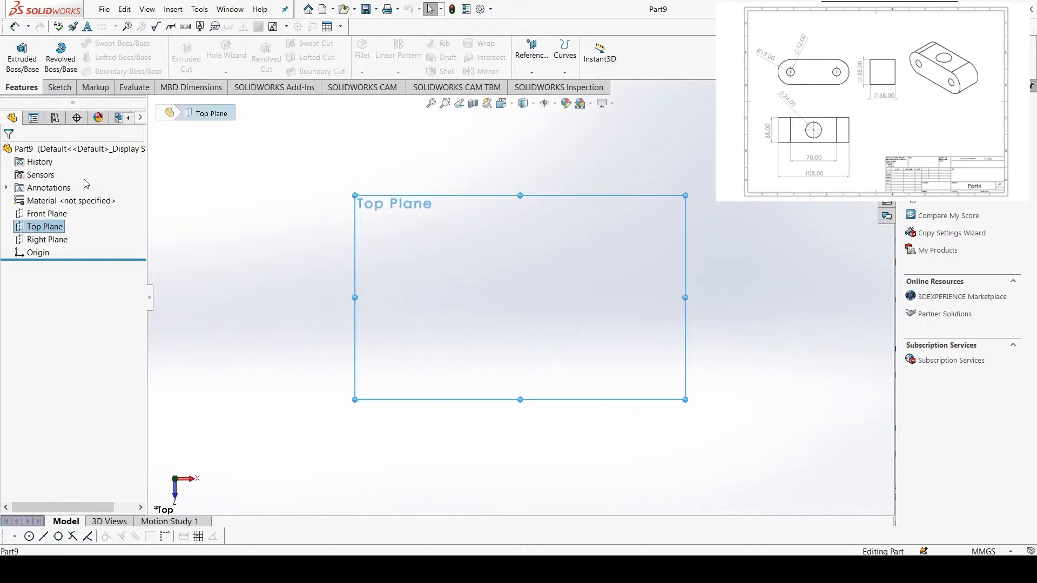
click(58, 88)
click(103, 71)
click(521, 297)
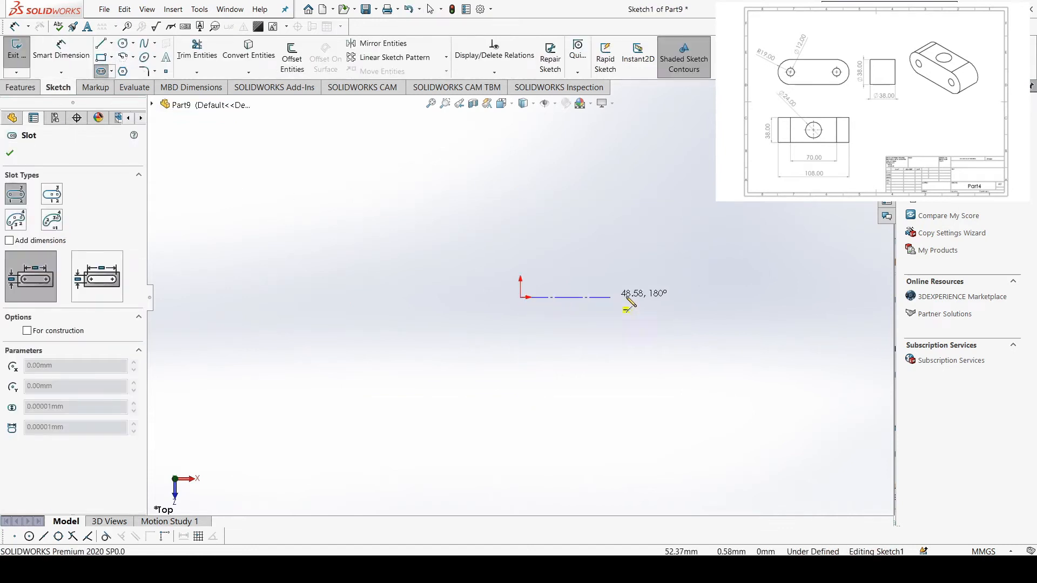
click(652, 297)
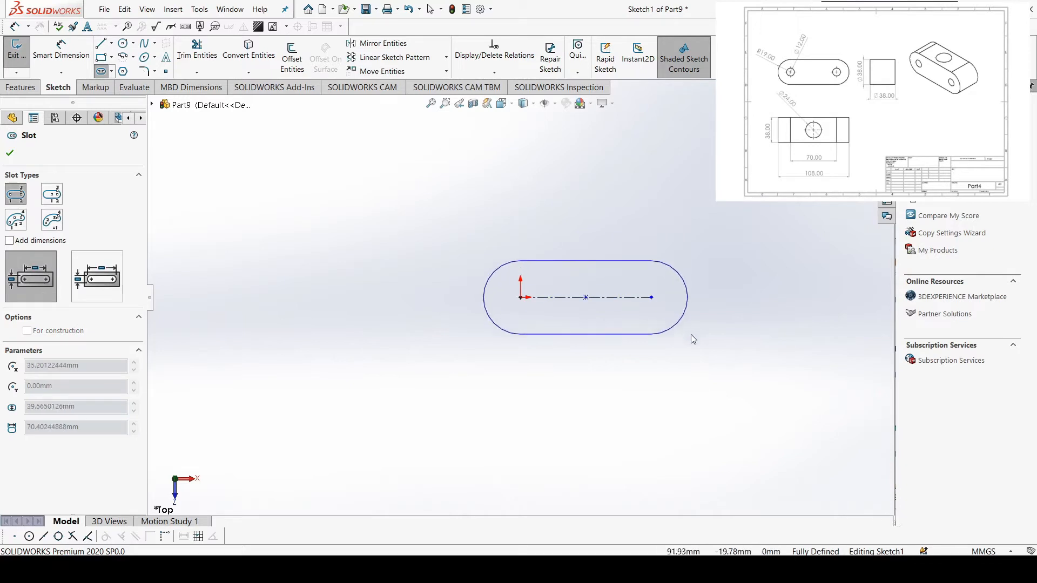
click(691, 336)
click(101, 71)
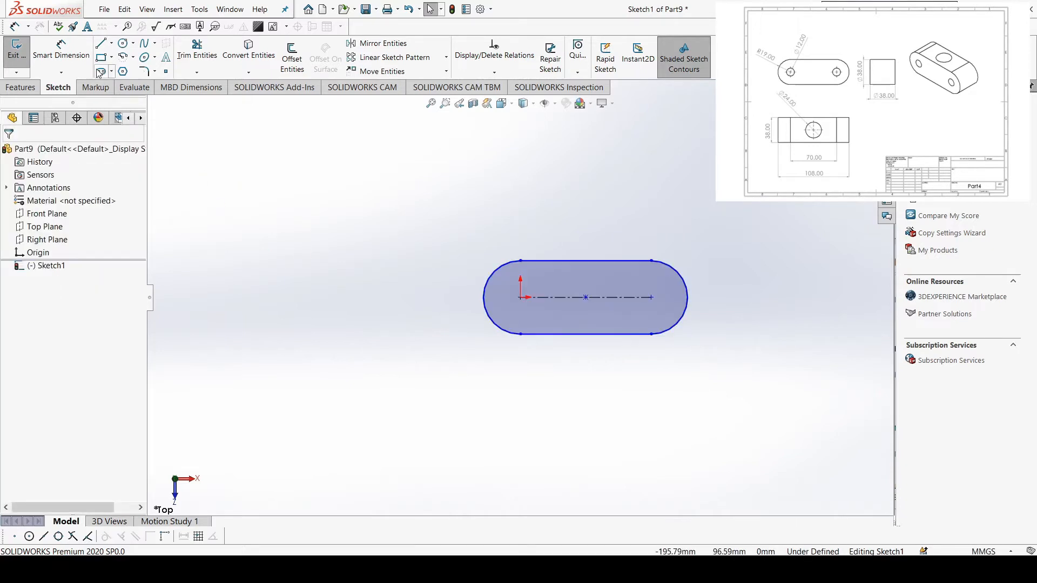
Draw a circle centered on each of the slot's two arc centers, the second with a radius of about 9.2 mm.
click(122, 43)
click(520, 297)
click(534, 310)
click(651, 297)
click(662, 311)
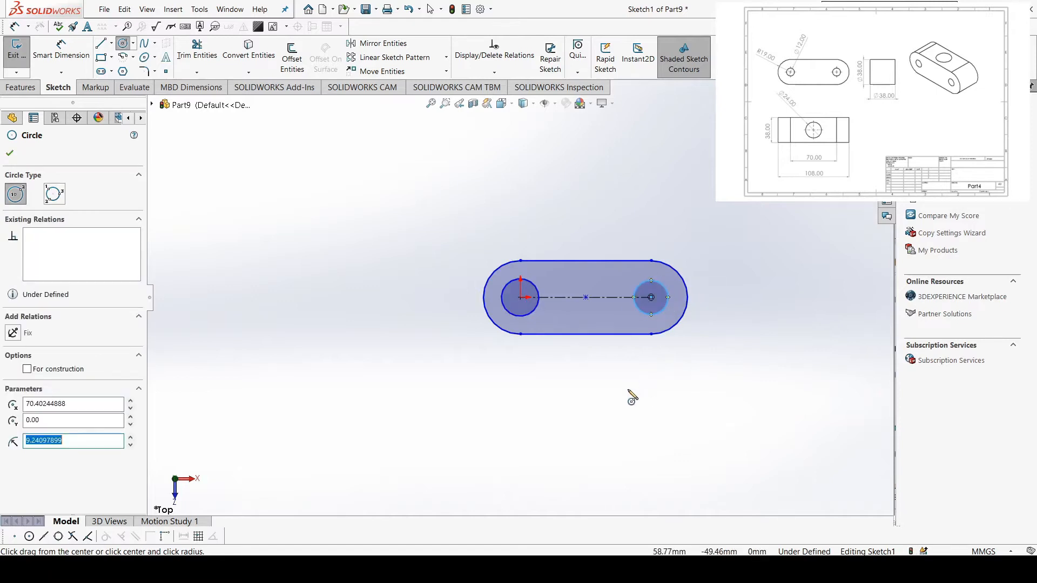
key(Escape)
Dimension the slot's end arc at the origin to a radius of 19 mm.
right_drag(495, 433, 463, 350)
click(486, 312)
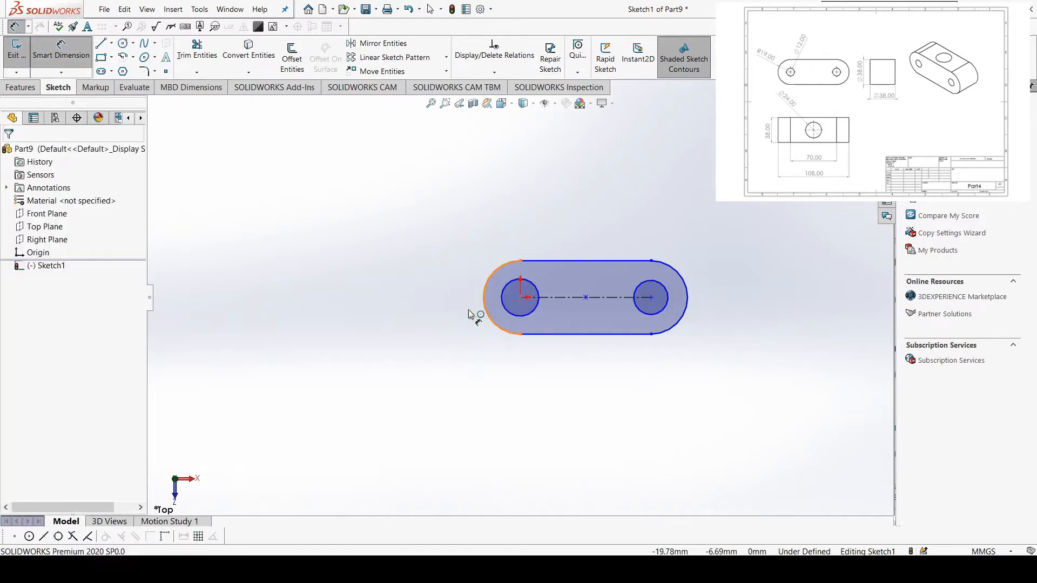
click(408, 313)
text(19)
key(Return)
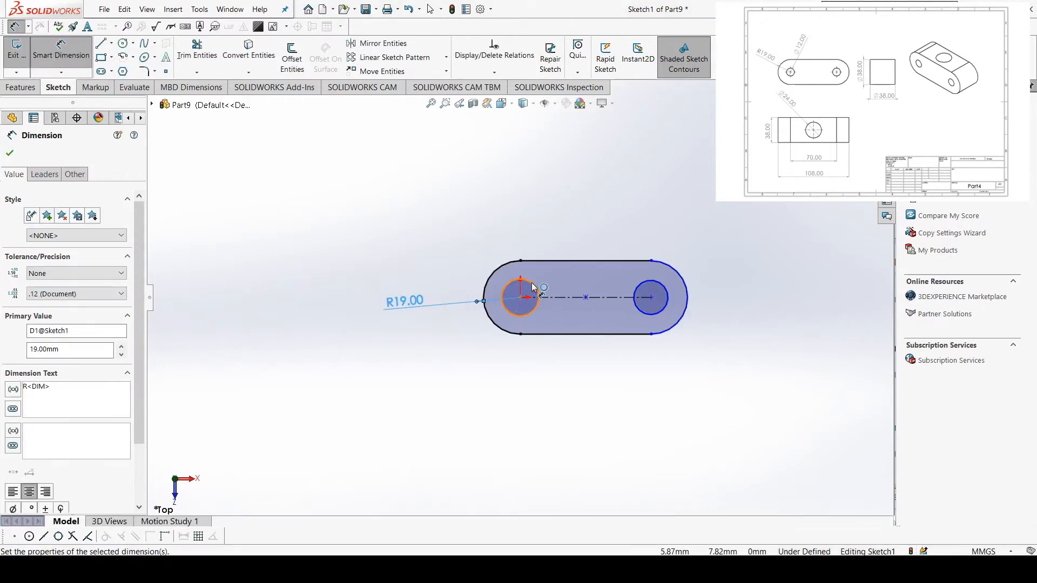
Dimension both circles inside the slot to a diameter of 12 mm.
click(533, 287)
click(578, 221)
text(12)
key(Return)
click(662, 284)
click(681, 226)
text(12)
key(Return)
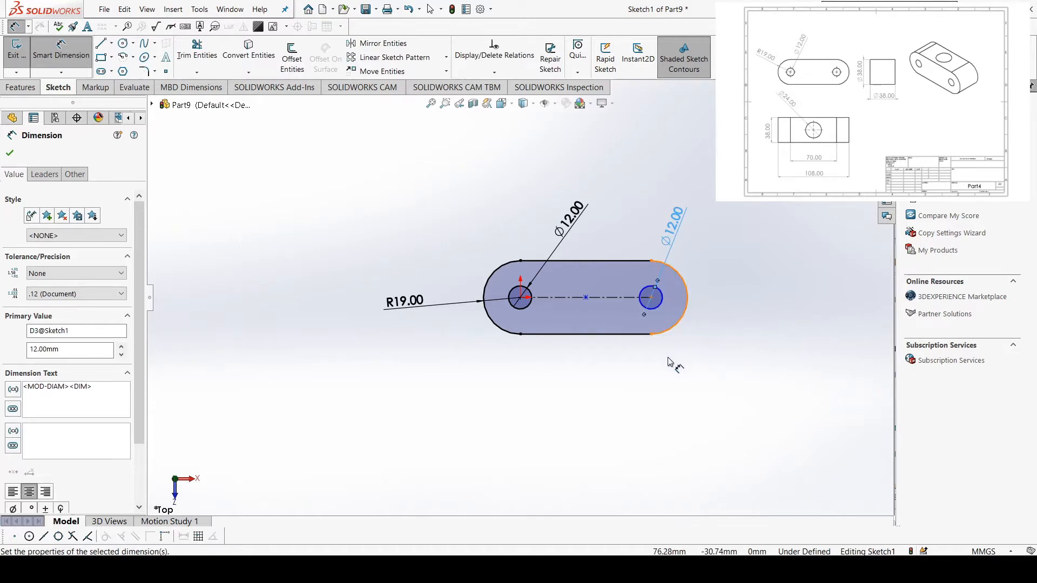
Dimension the slot's overall length between the outer edges of its end arcs as 108 mm.
click(485, 301)
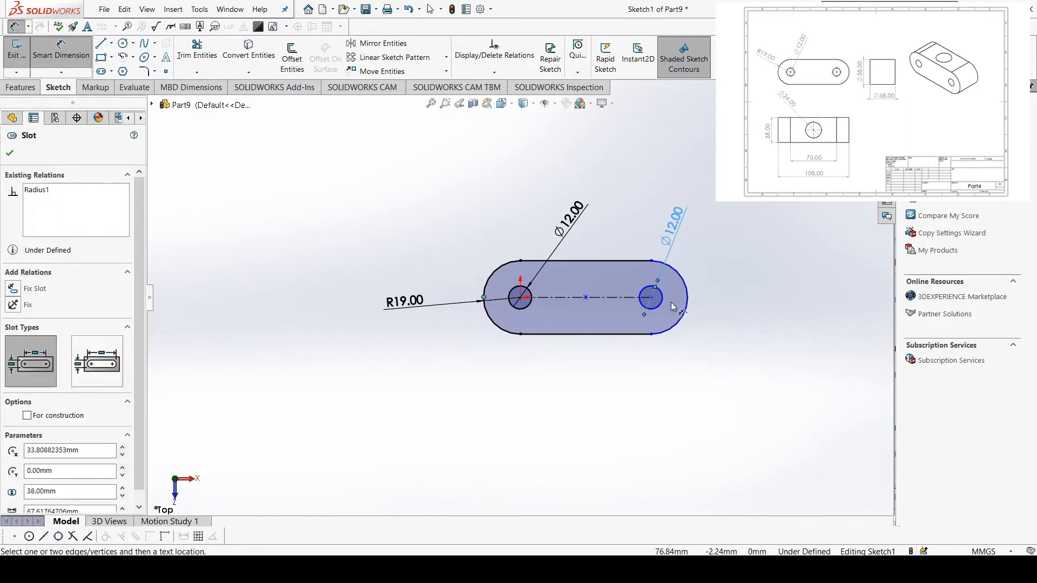
click(689, 300)
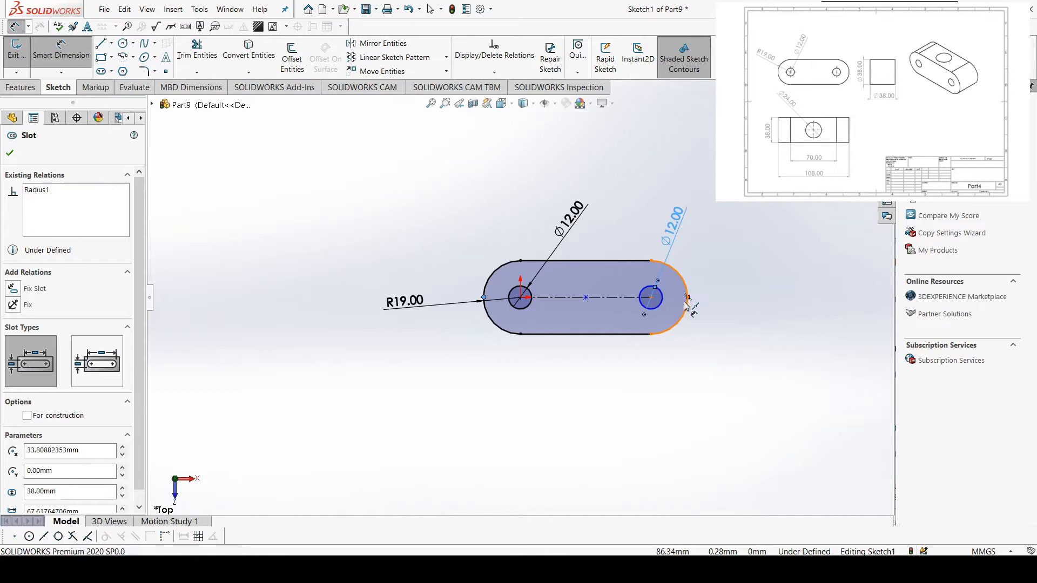
click(616, 384)
text(108)
key(Return)
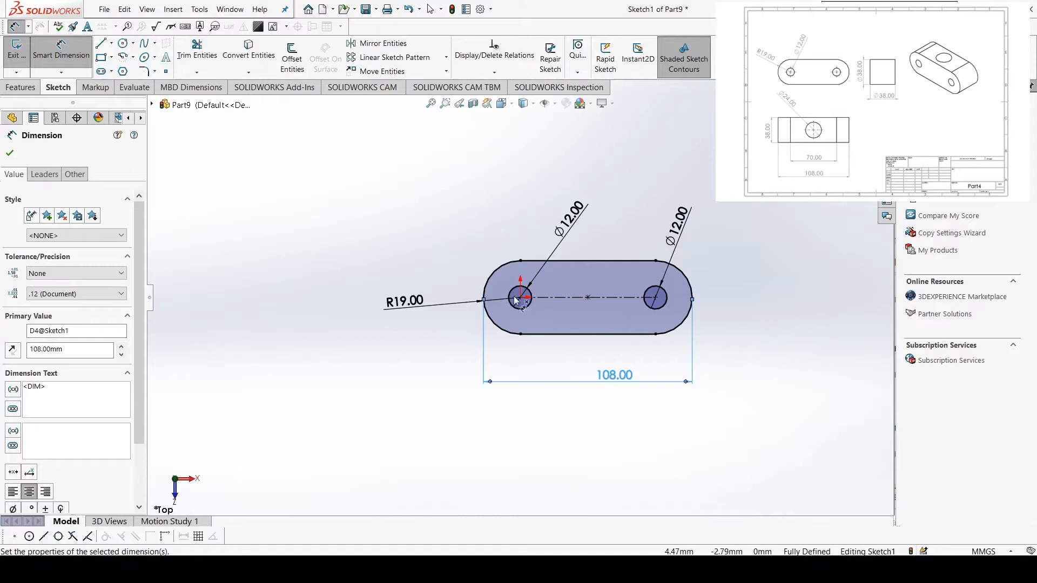
click(10, 154)
Extrude the slot profile with its two holes as a blind boss, 38 mm deep.
click(21, 87)
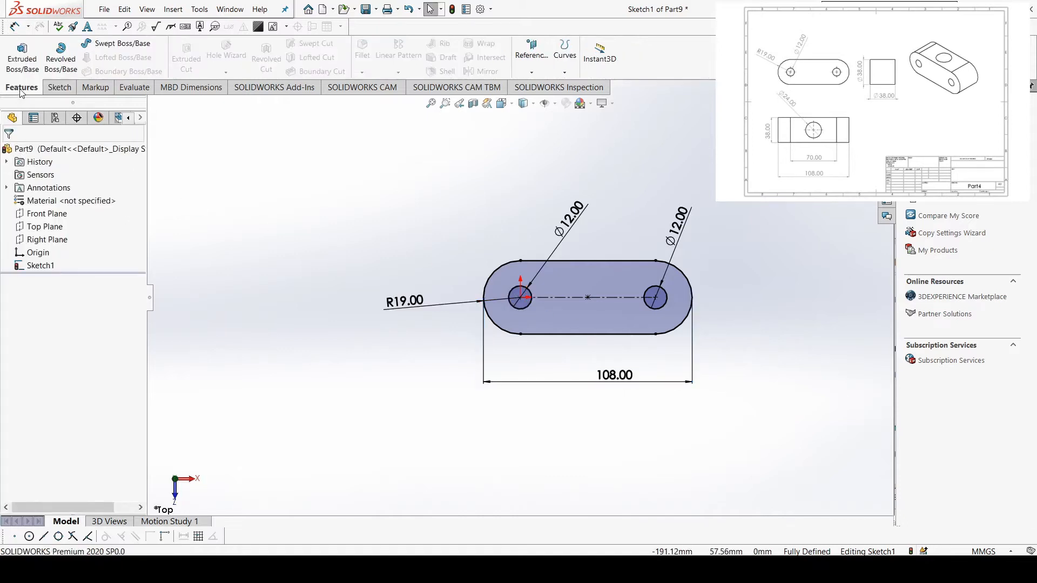
click(22, 57)
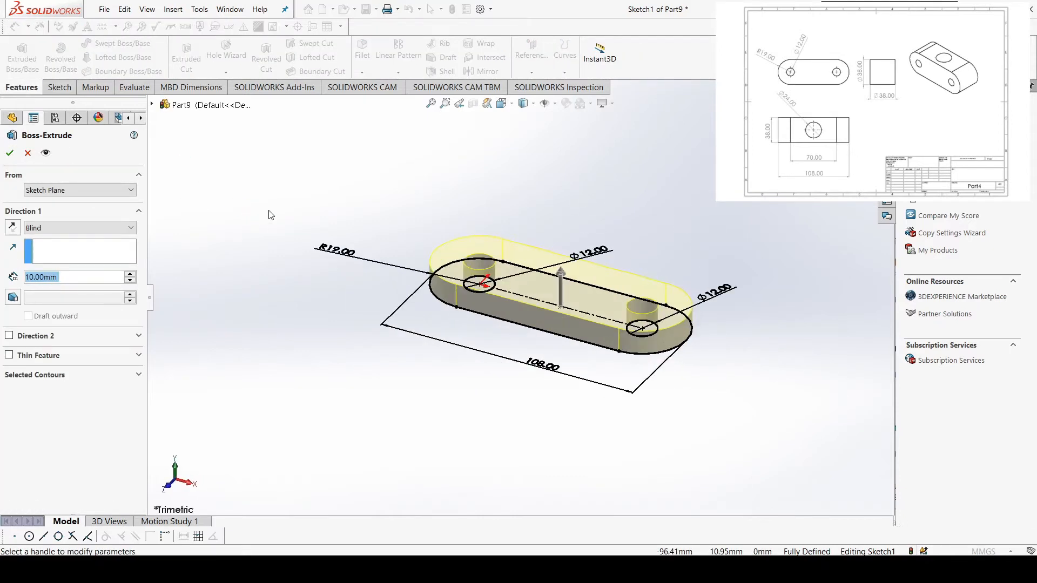
text(38)
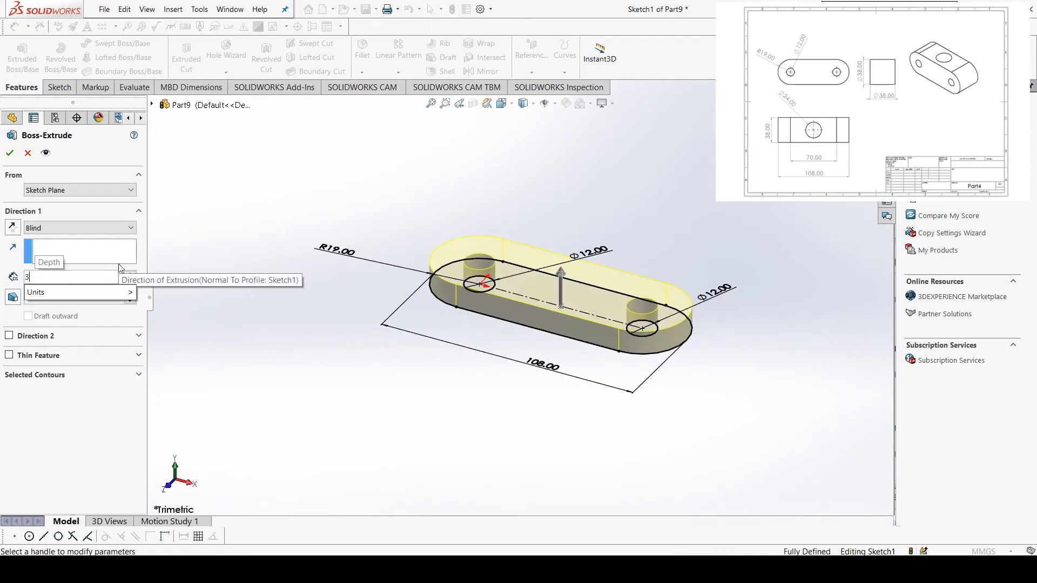
key(Return)
click(3, 155)
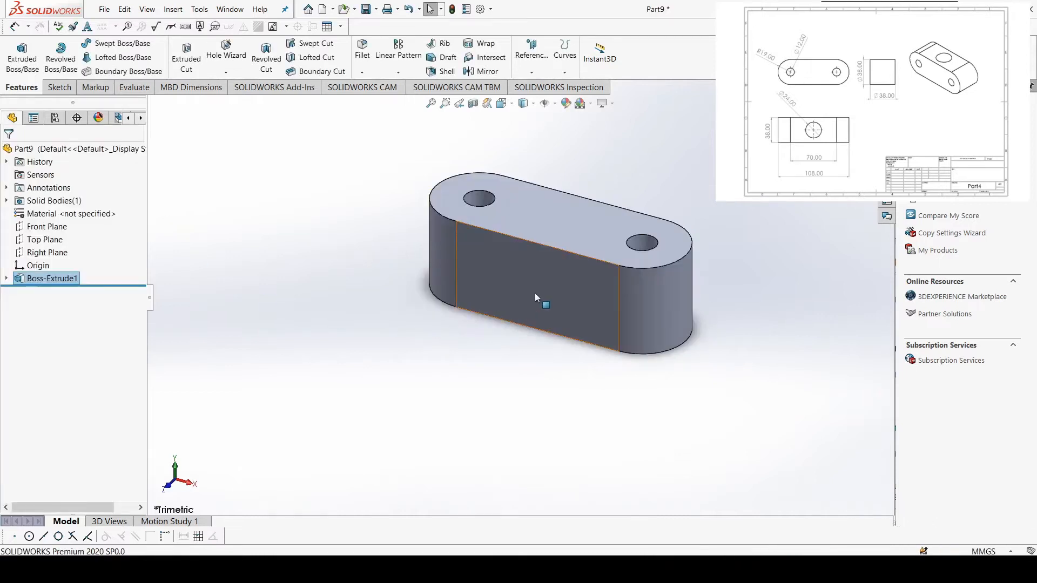
Start a sketch on the block's flat front face and draw a horizontal centerline between the midpoints of its side edges.
click(537, 293)
key(ctrl+8)
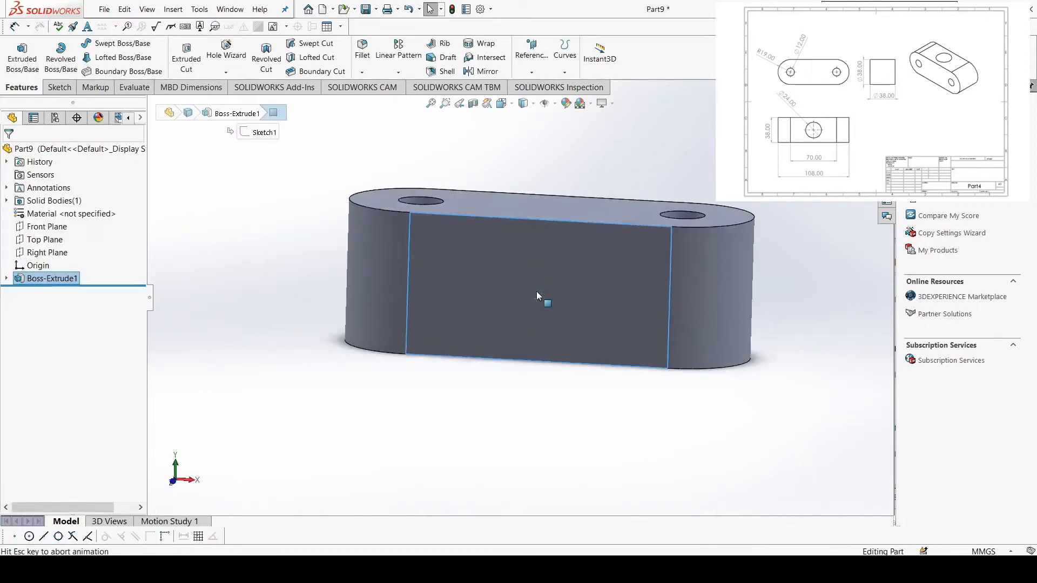
click(60, 87)
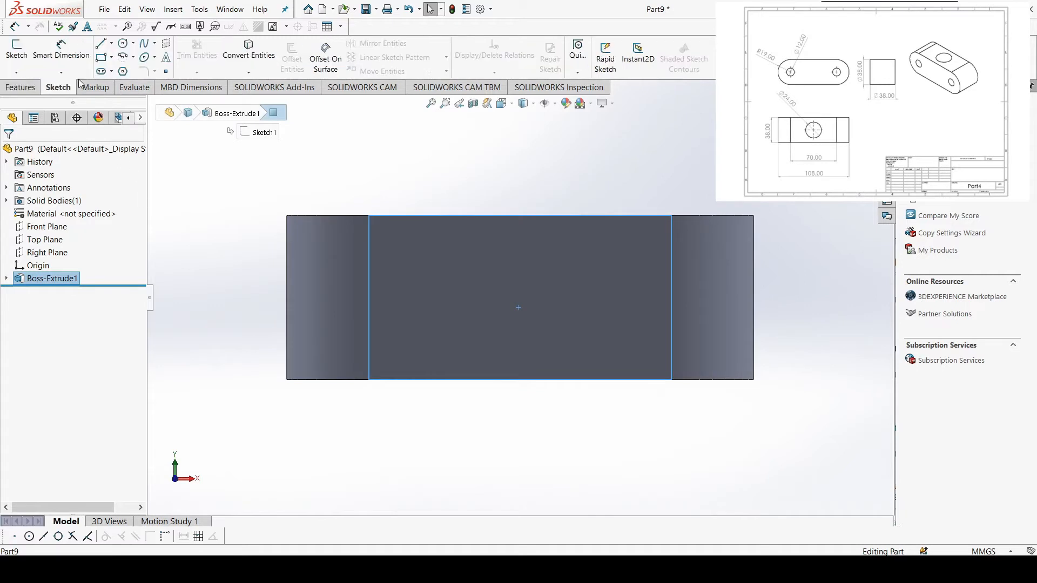
click(111, 43)
click(130, 64)
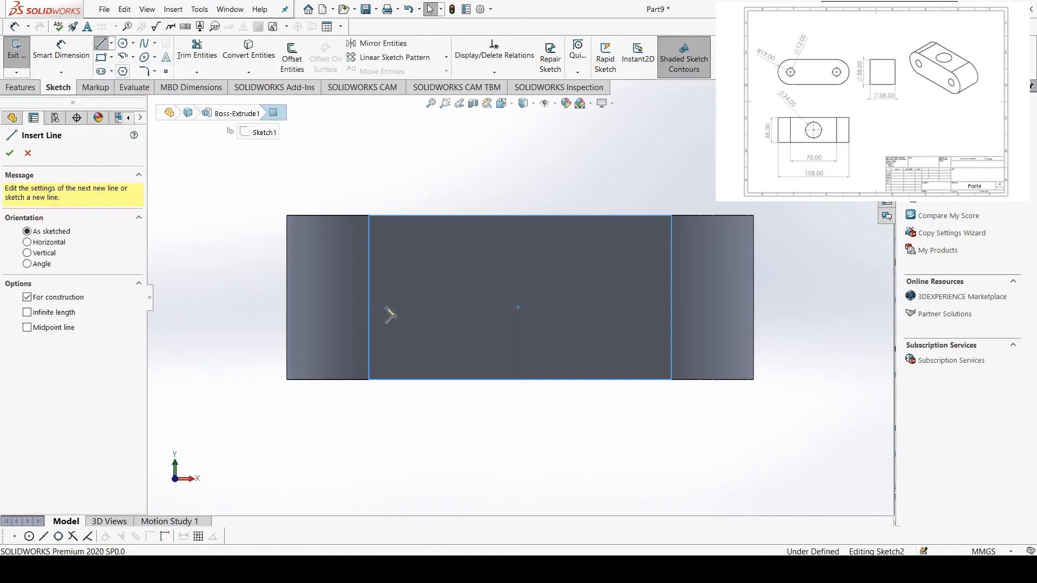
click(369, 297)
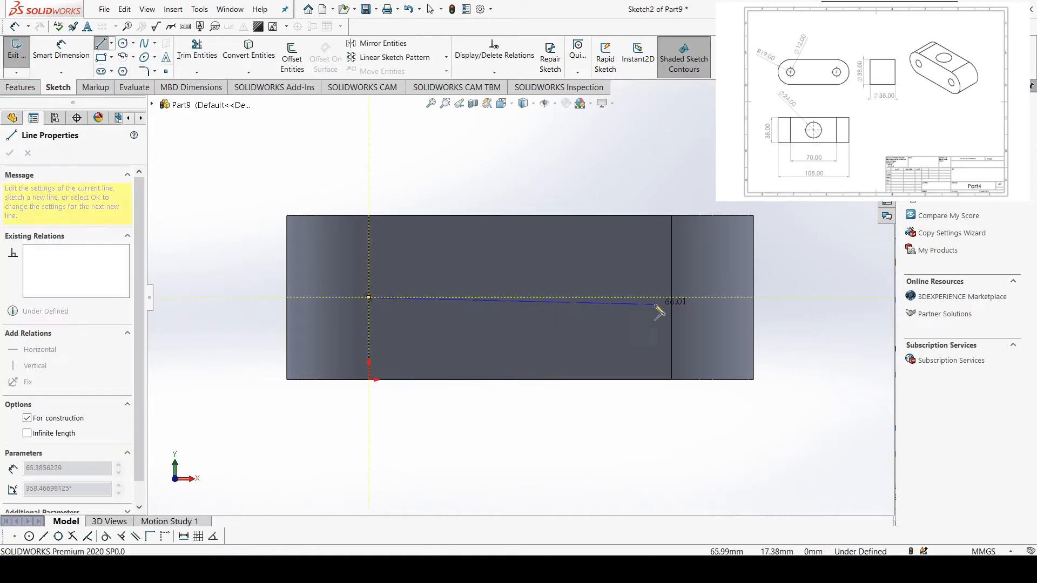
click(673, 297)
key(Escape)
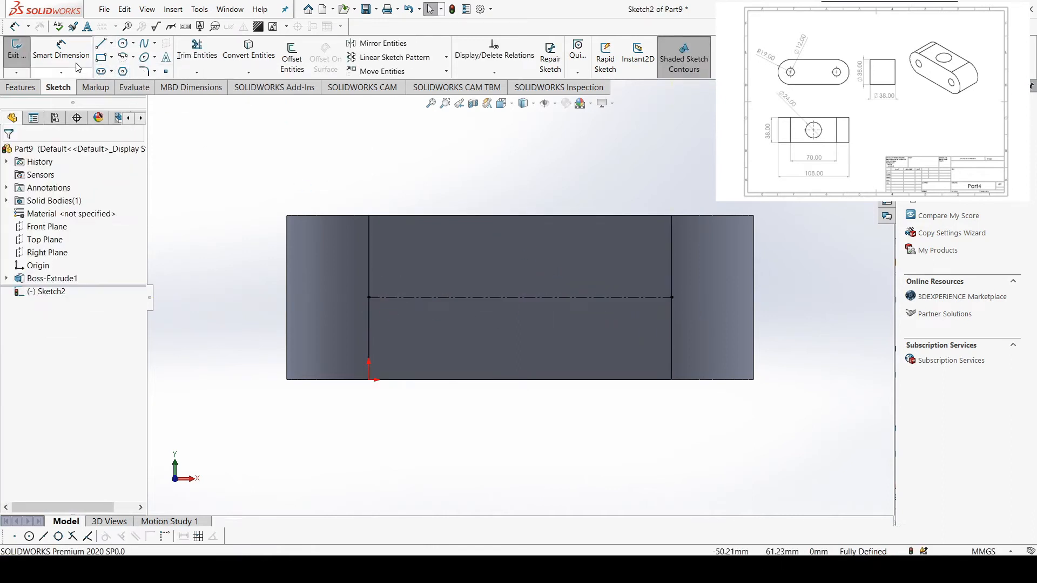
Draw a vertical centerline between the midpoints of the flat face's upper and lower edges.
click(111, 43)
click(130, 66)
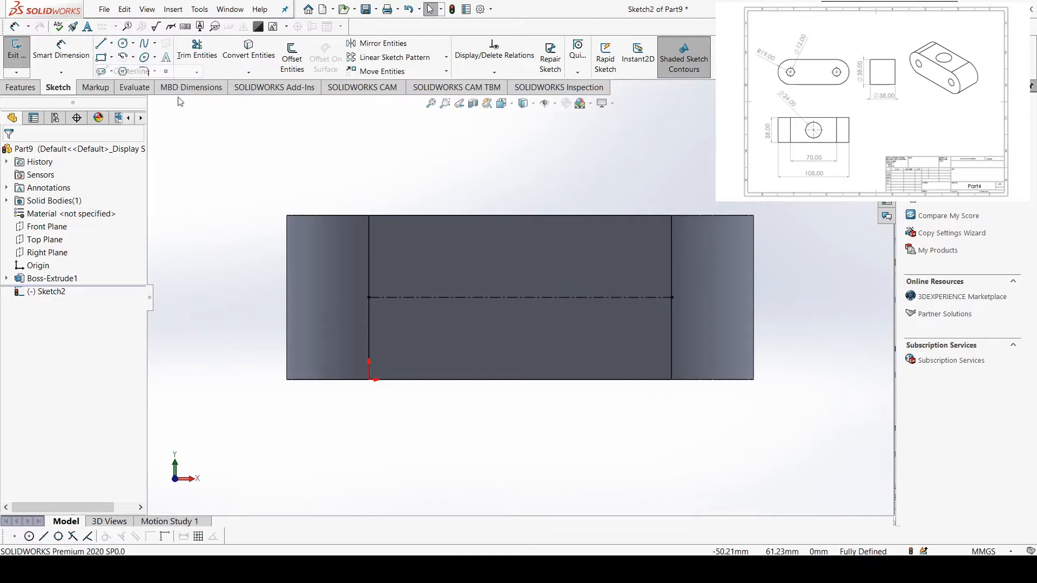
click(520, 215)
click(520, 380)
key(Escape)
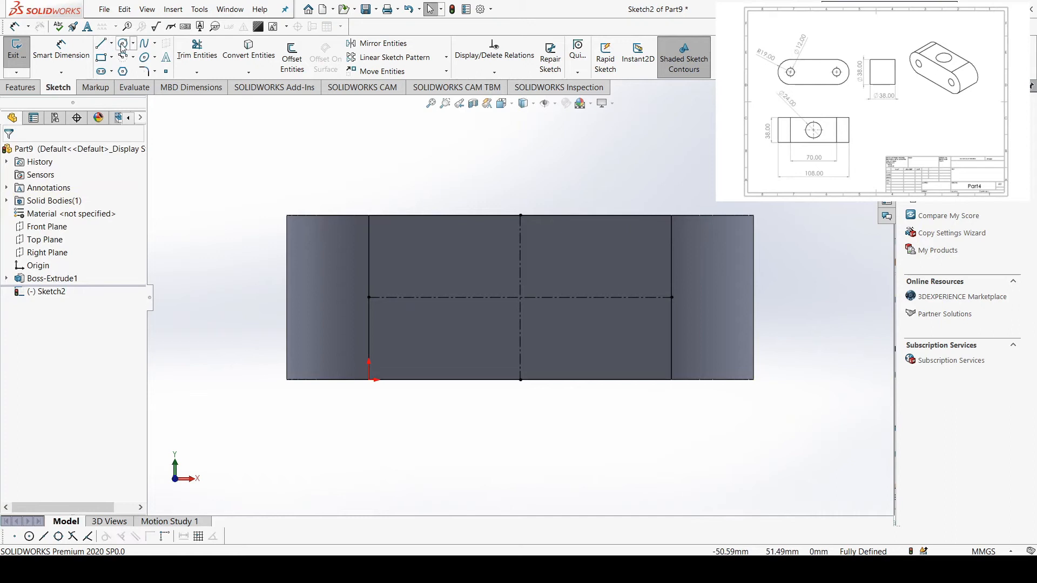
Draw a circle with a radius of about 9.2 mm centered where the two centerlines cross.
click(123, 45)
click(521, 297)
click(546, 333)
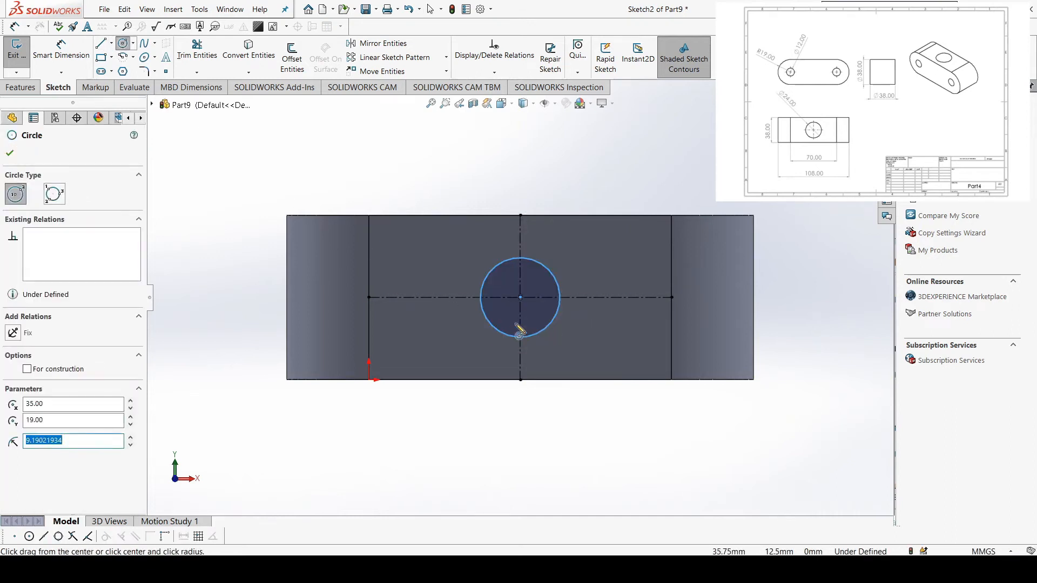
key(Escape)
Dimension the circle on the flat face to a diameter of 24 mm.
click(69, 59)
click(548, 268)
click(519, 166)
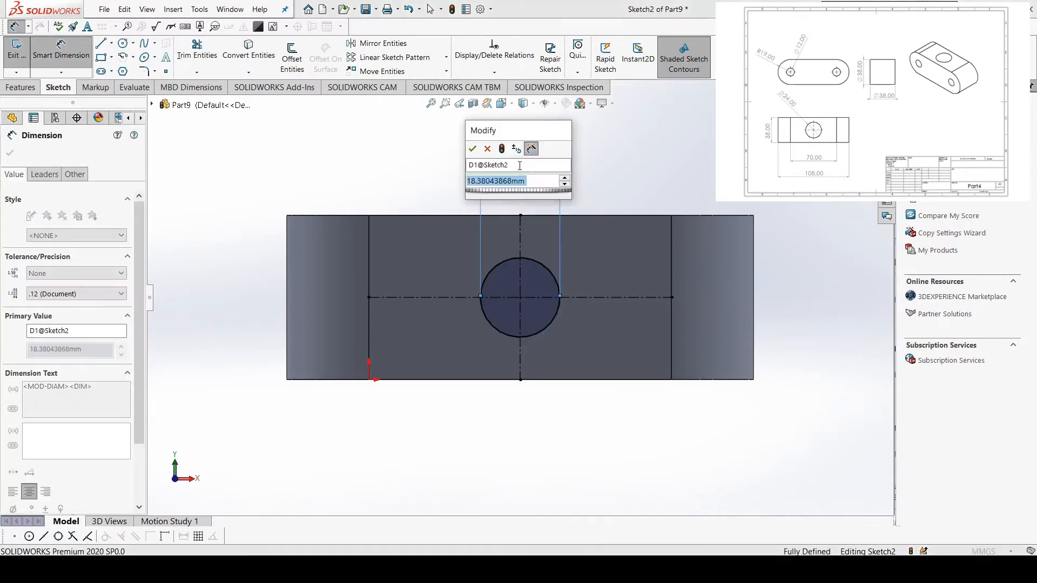
text(24)
key(Return)
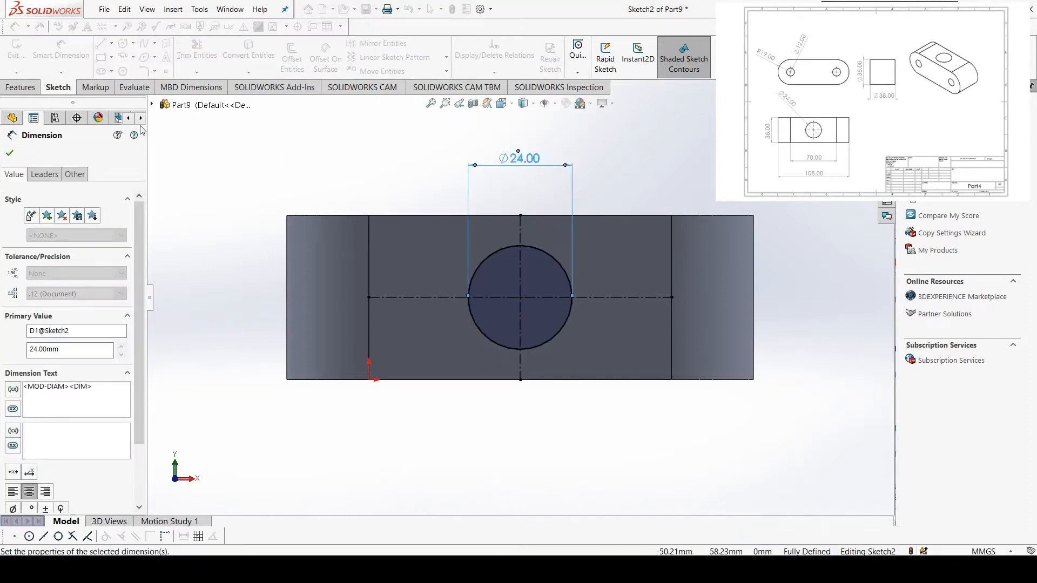
click(10, 155)
Cut the 24 mm circle through the block with a blind extruded cut 38 mm deep.
click(21, 87)
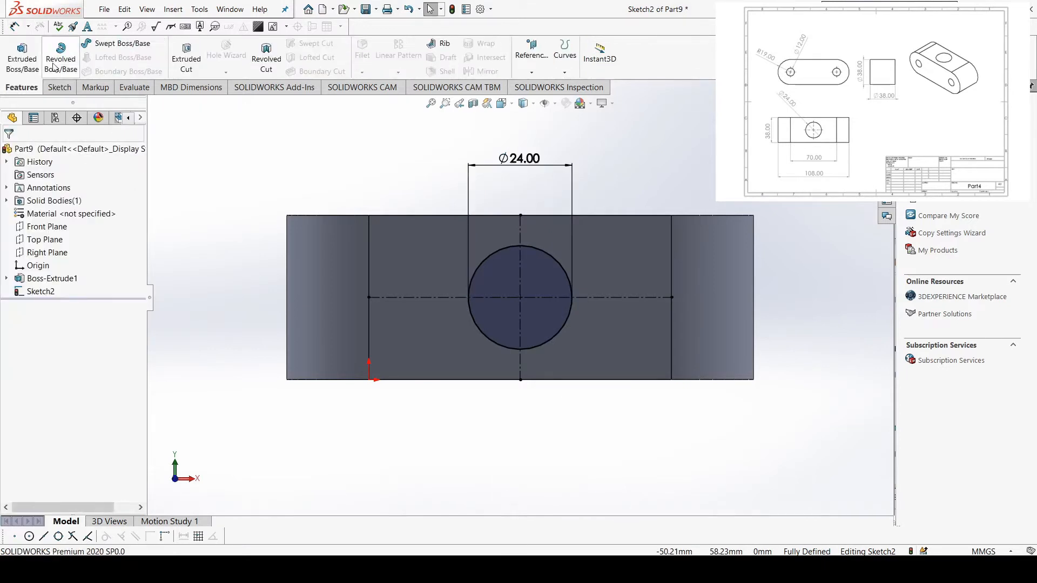
click(181, 57)
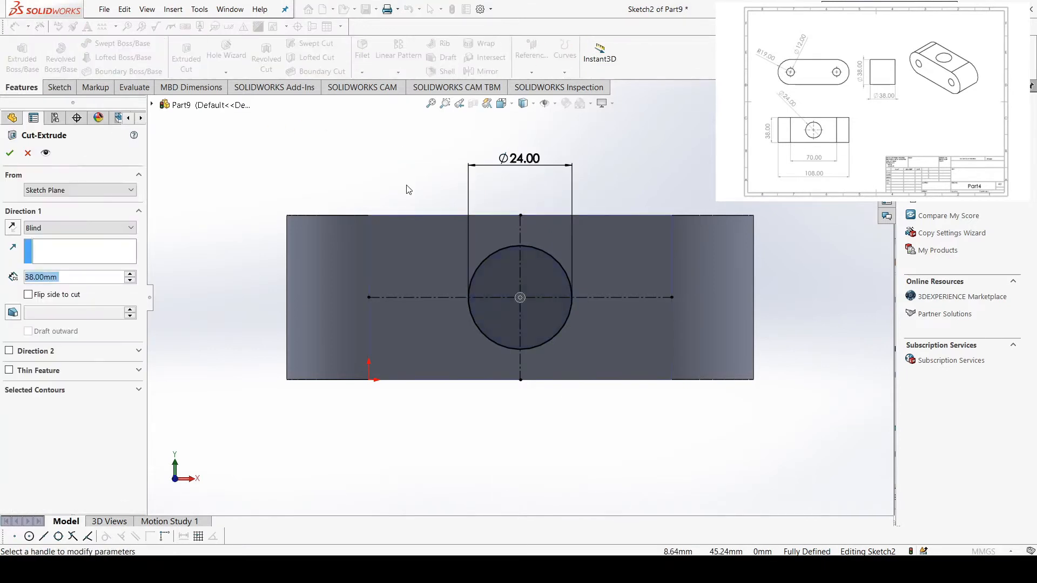
middle_drag(395, 199, 261, 268)
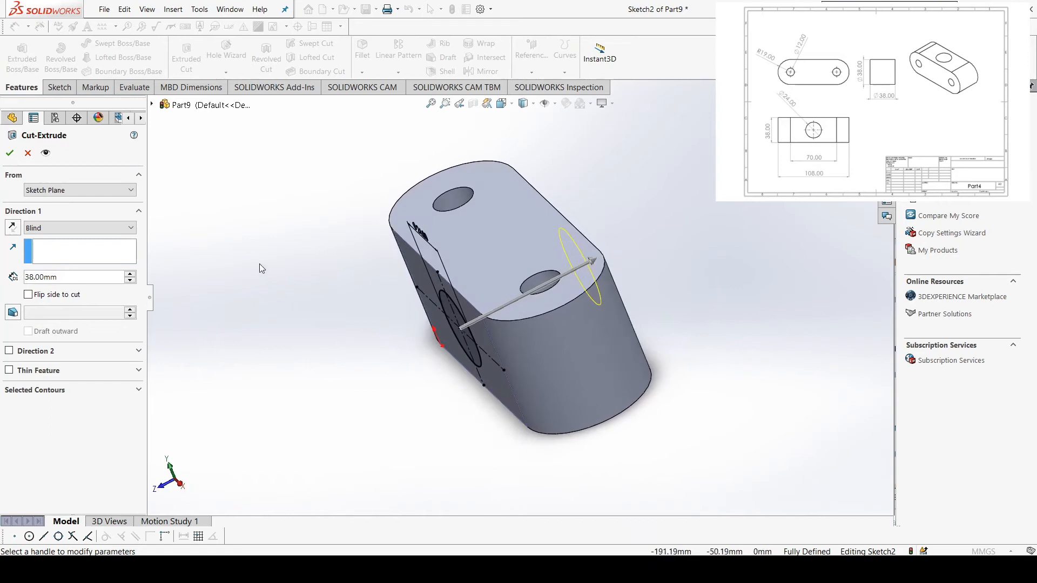
click(11, 154)
Close the block part without saving its changes and return to the car jack assembly.
middle_drag(326, 351, 568, 325)
middle_drag(646, 270, 594, 302)
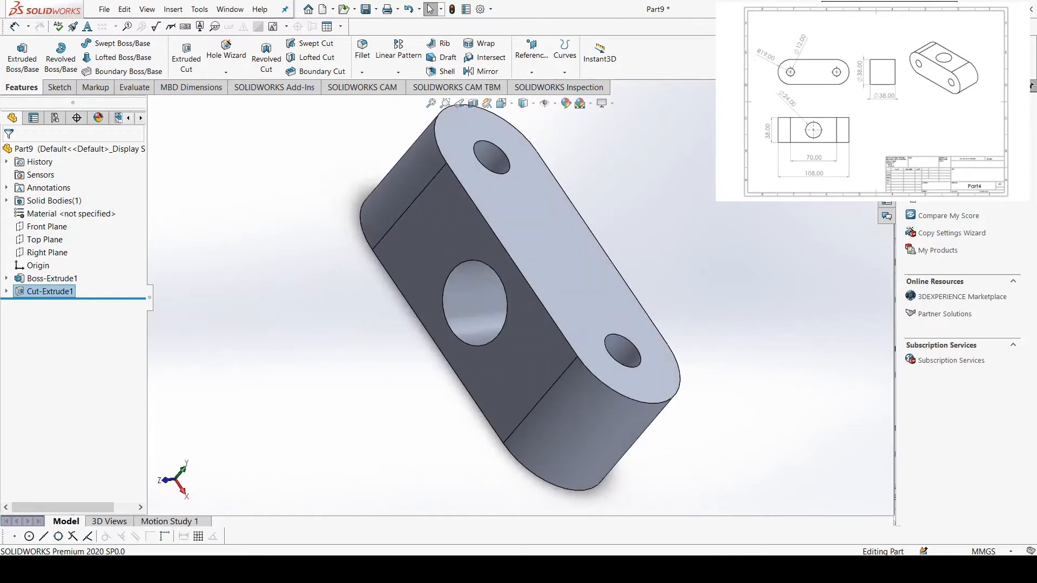
click(500, 298)
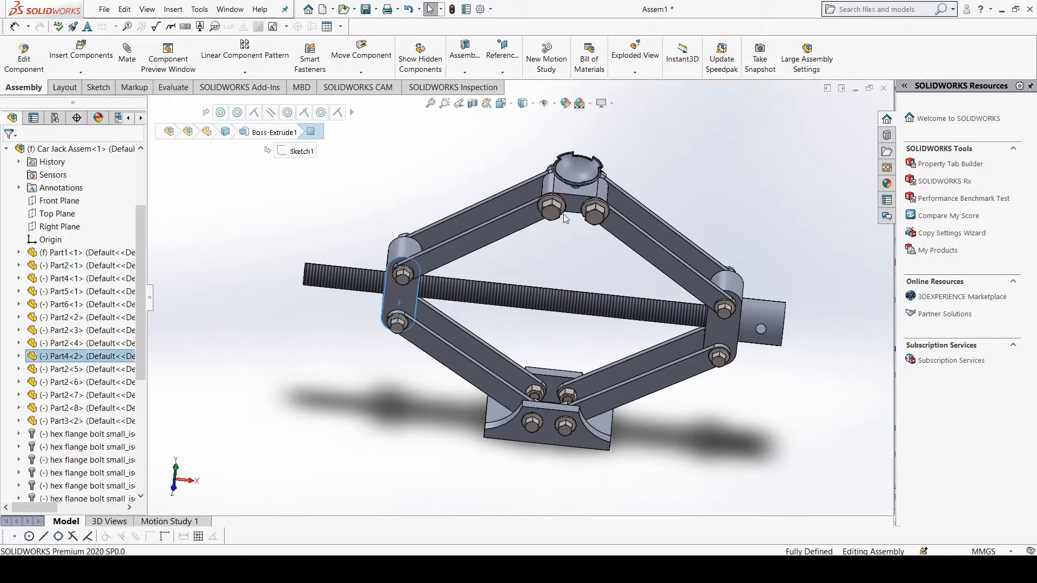
Create a new part document for modeling Part5, the upper connecting block beneath the jack's round head.
click(583, 195)
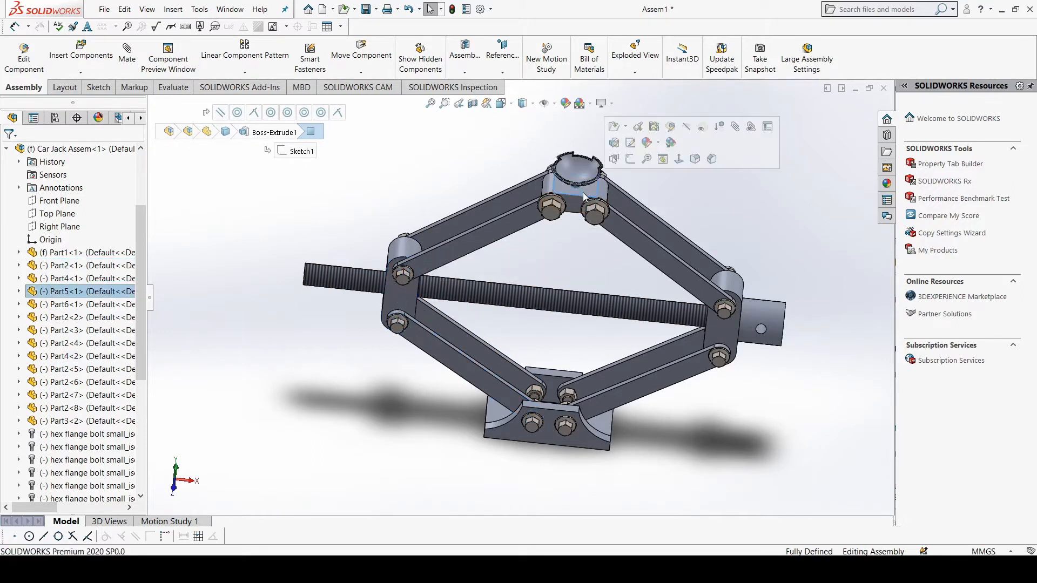
click(571, 208)
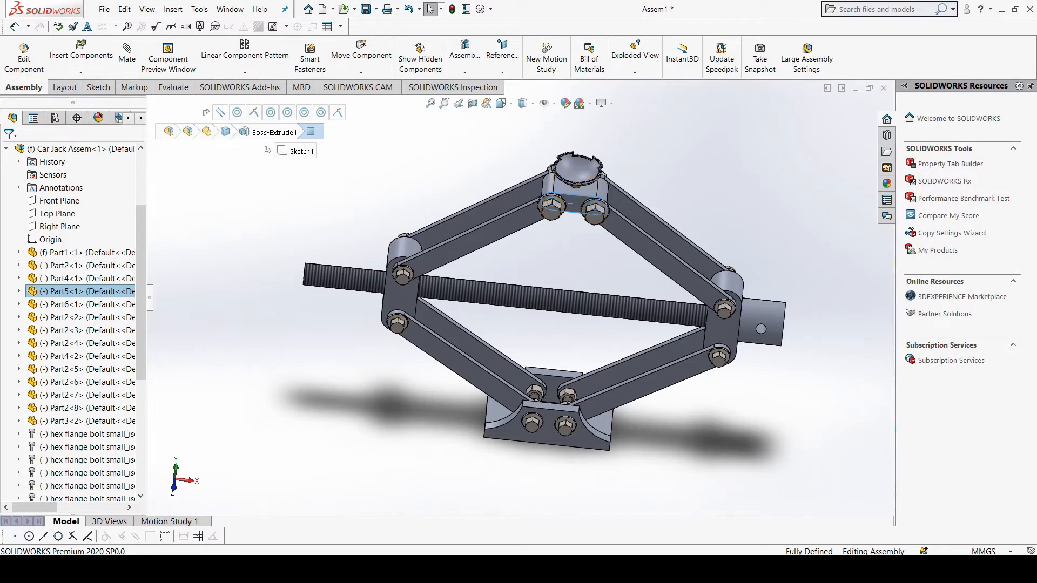
click(104, 9)
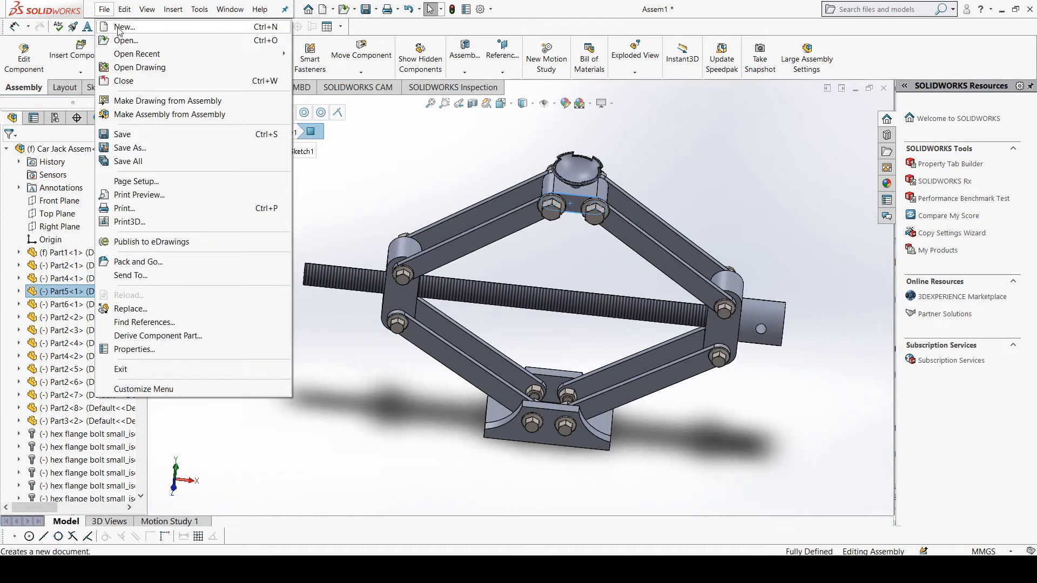
click(123, 26)
click(416, 212)
click(596, 342)
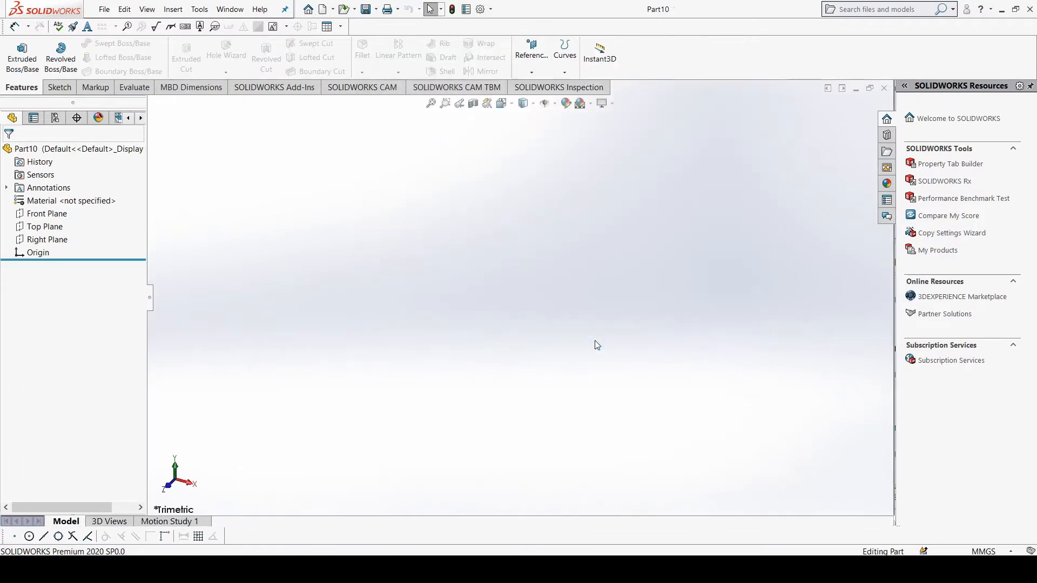
Sketch a horizontal straight slot on the Top Plane starting at the origin, about 74 mm between centers and 48 mm wide.
click(59, 87)
click(22, 87)
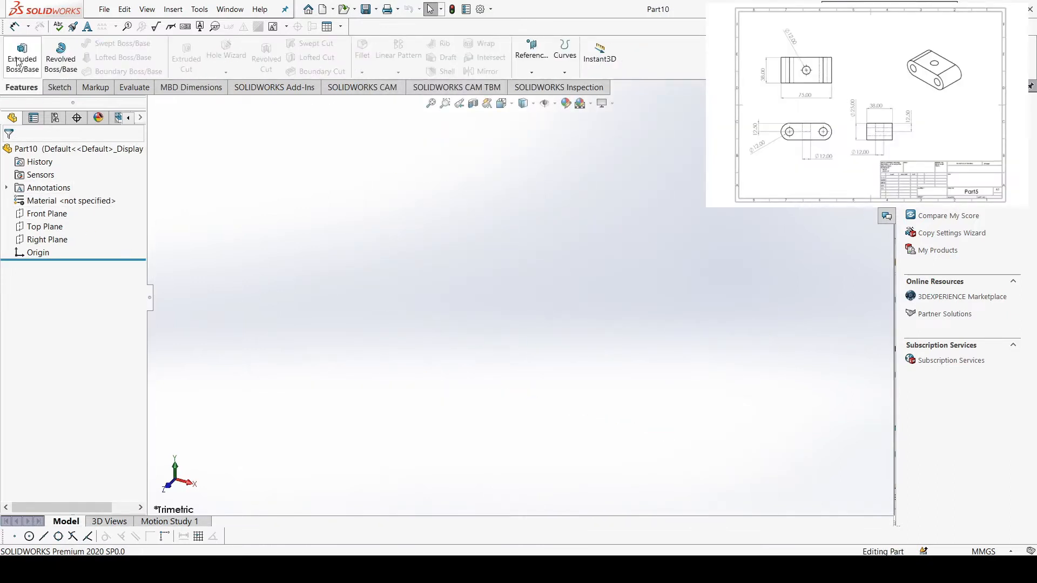
click(40, 234)
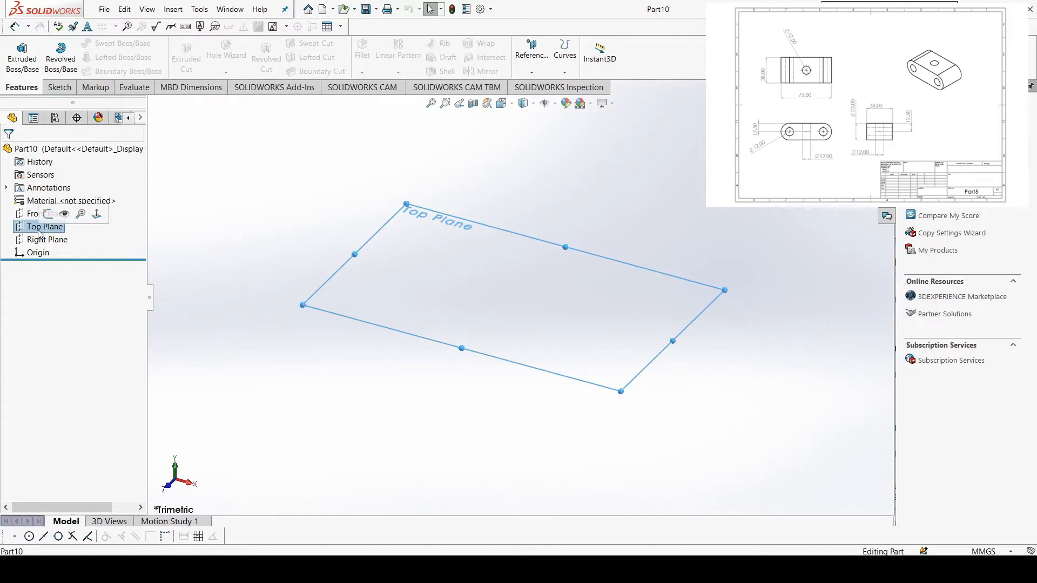
key(ctrl+8)
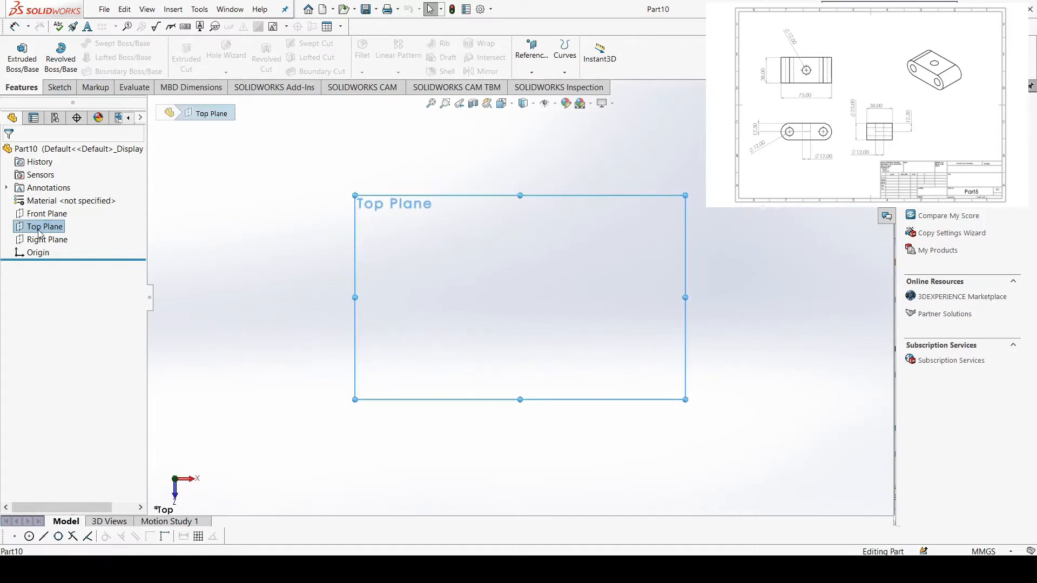
click(60, 87)
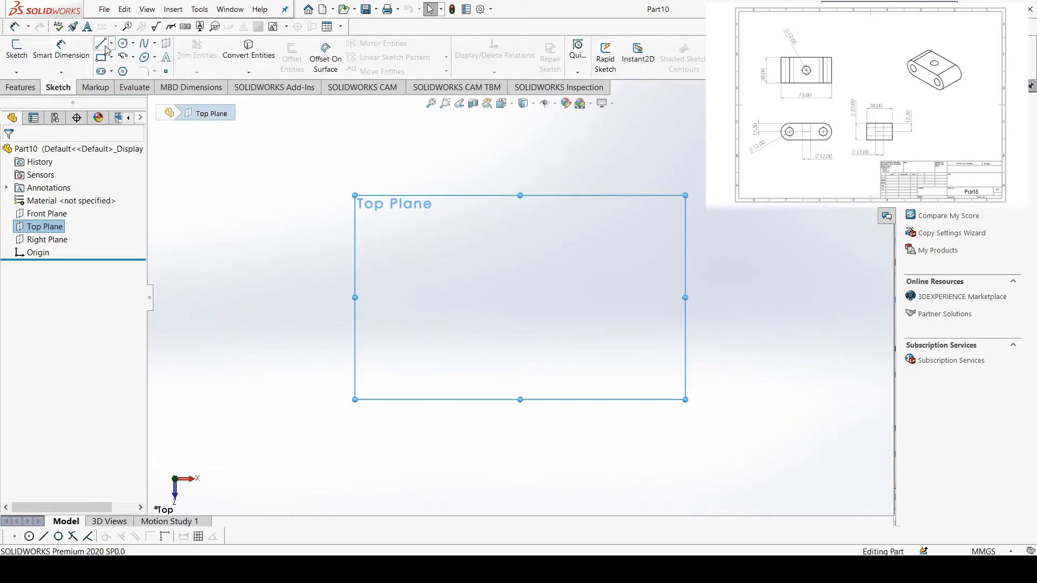
click(101, 72)
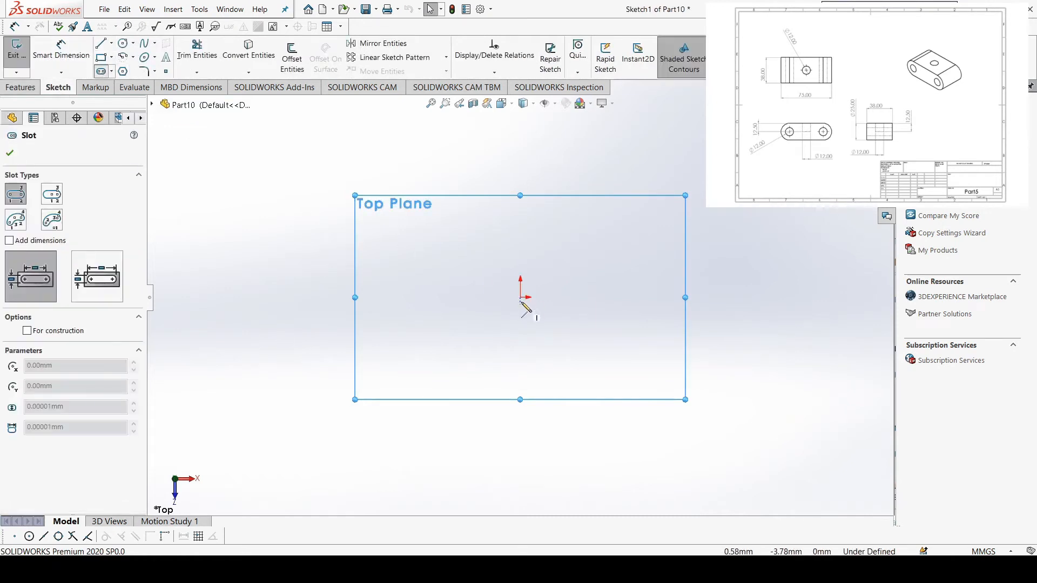
click(520, 298)
click(657, 298)
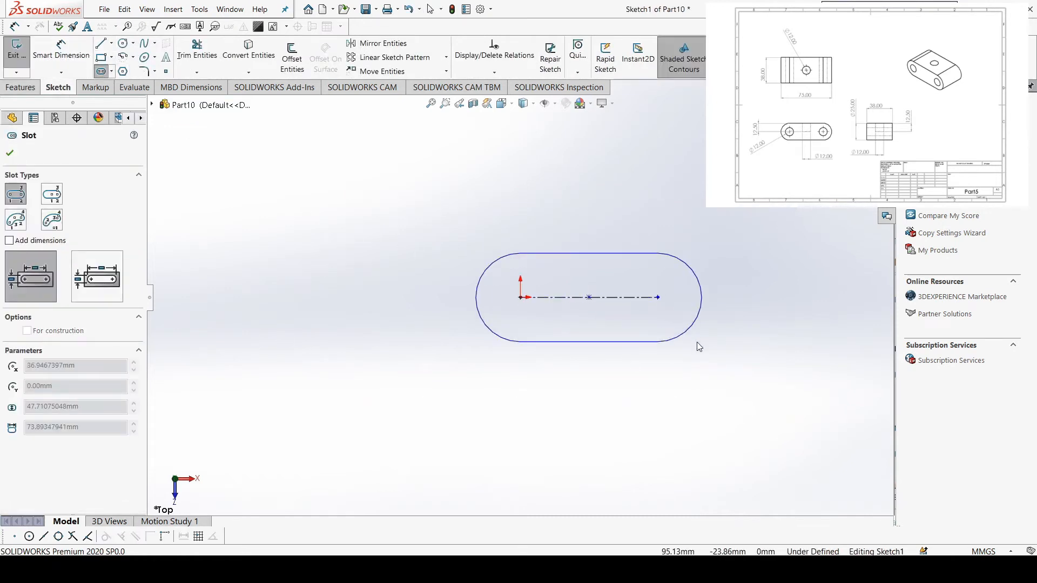
click(697, 342)
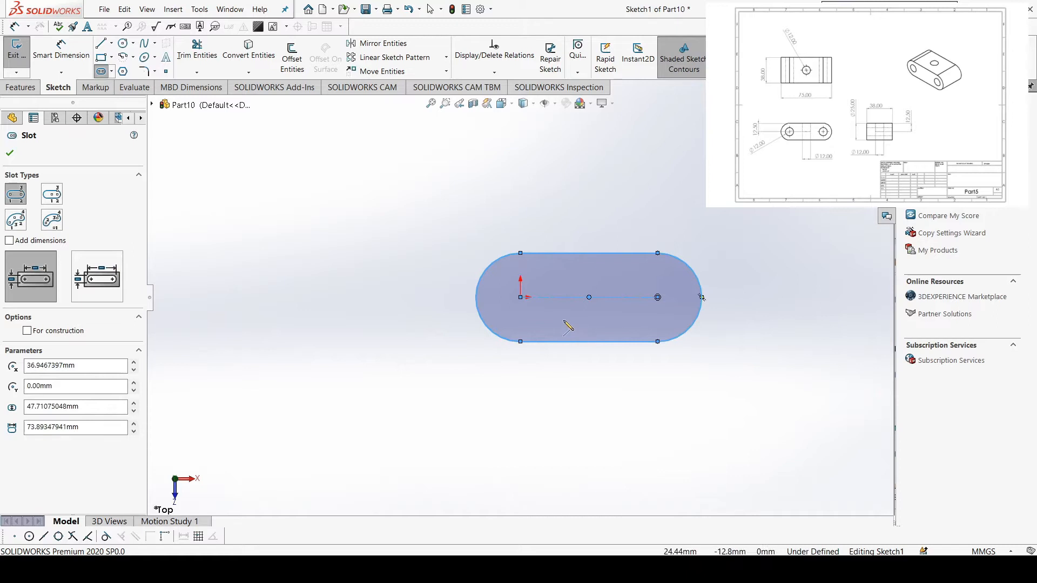
Draw a circle at each of the slot's end centers, the one at the origin with a radius of about 8.7 mm.
click(123, 44)
key(Escape)
key(Escape)
click(520, 297)
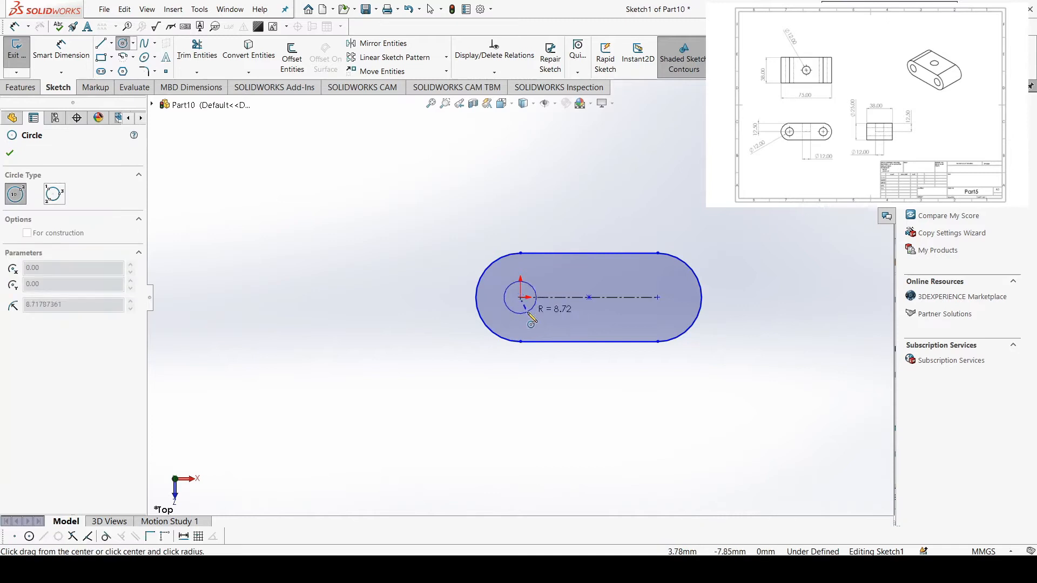
click(535, 302)
click(658, 297)
click(673, 309)
key(Escape)
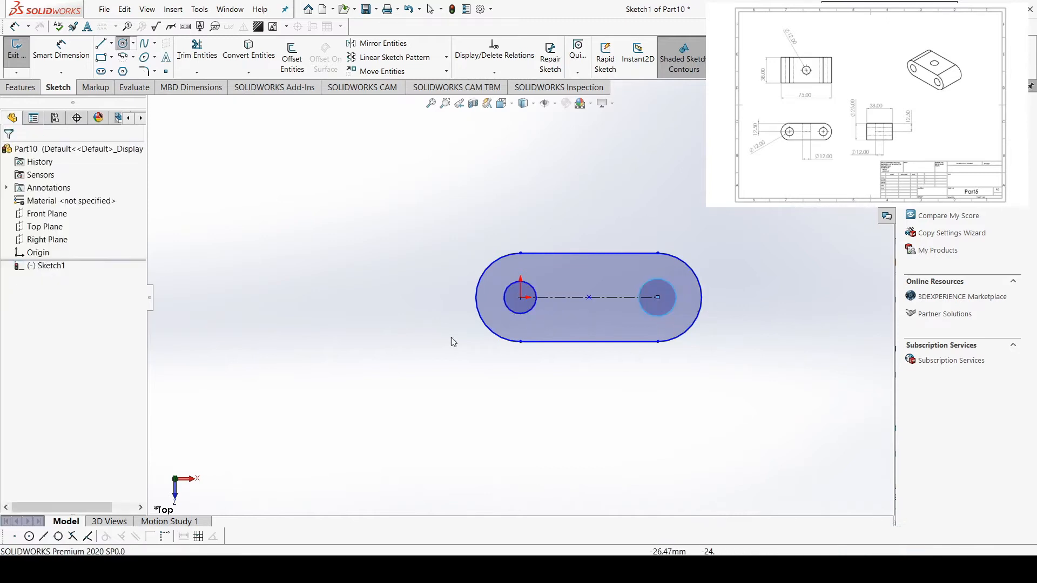
Dimension both circles inside the slot to a diameter of 12 mm.
click(61, 52)
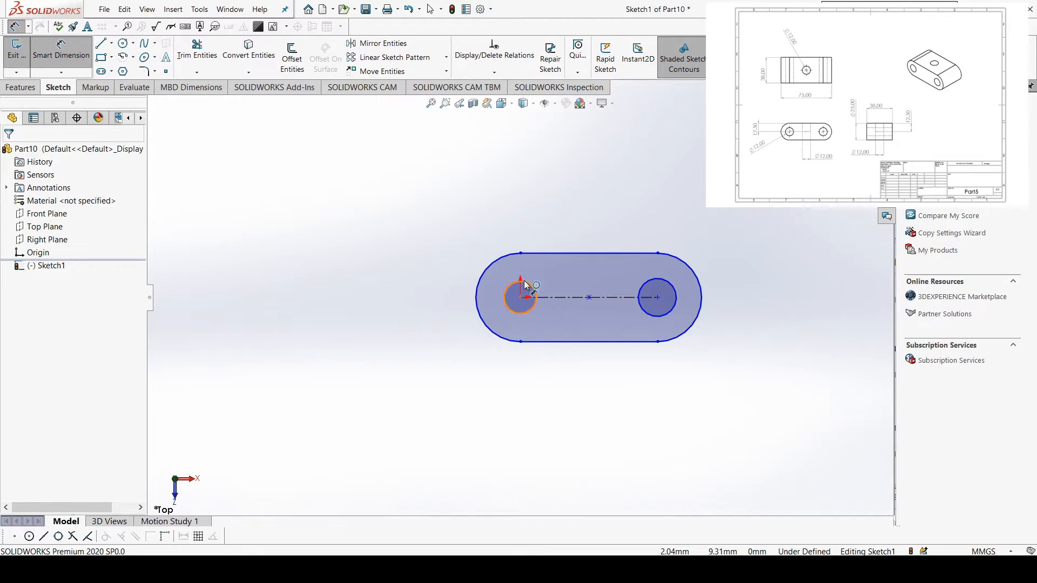
click(524, 285)
click(548, 219)
text(1)
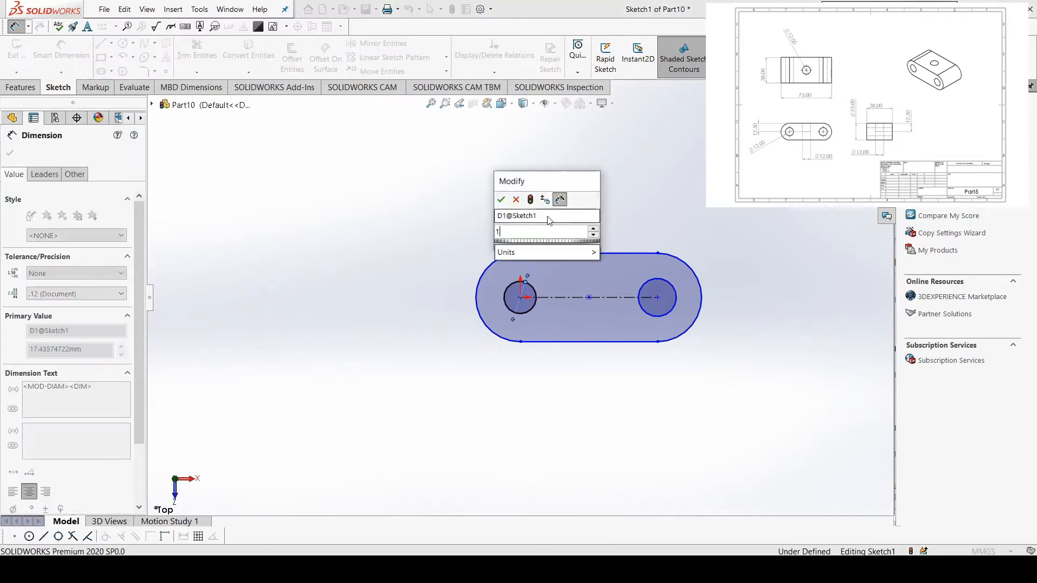
text(2)
key(Return)
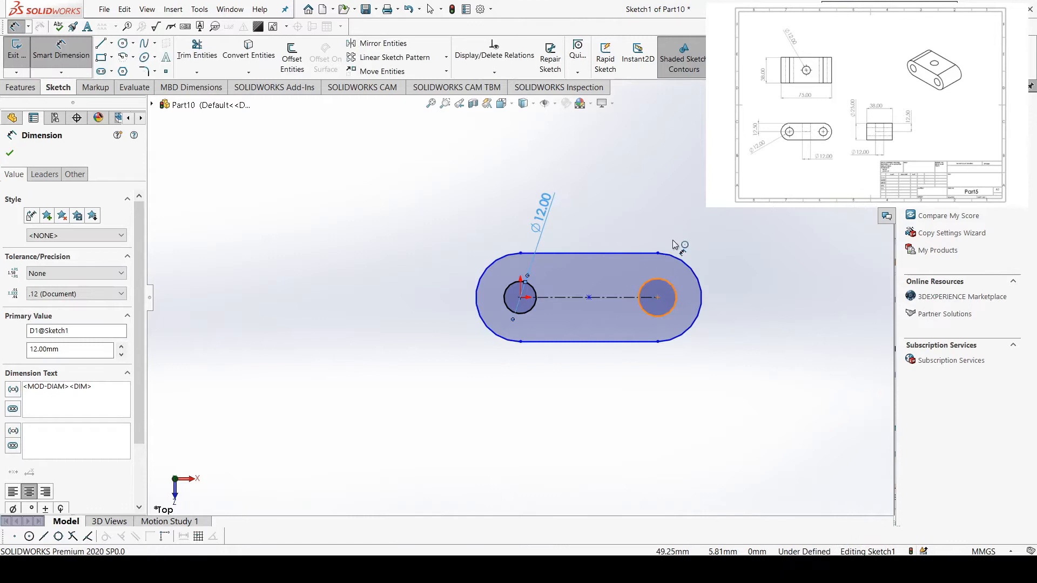
click(669, 285)
click(687, 214)
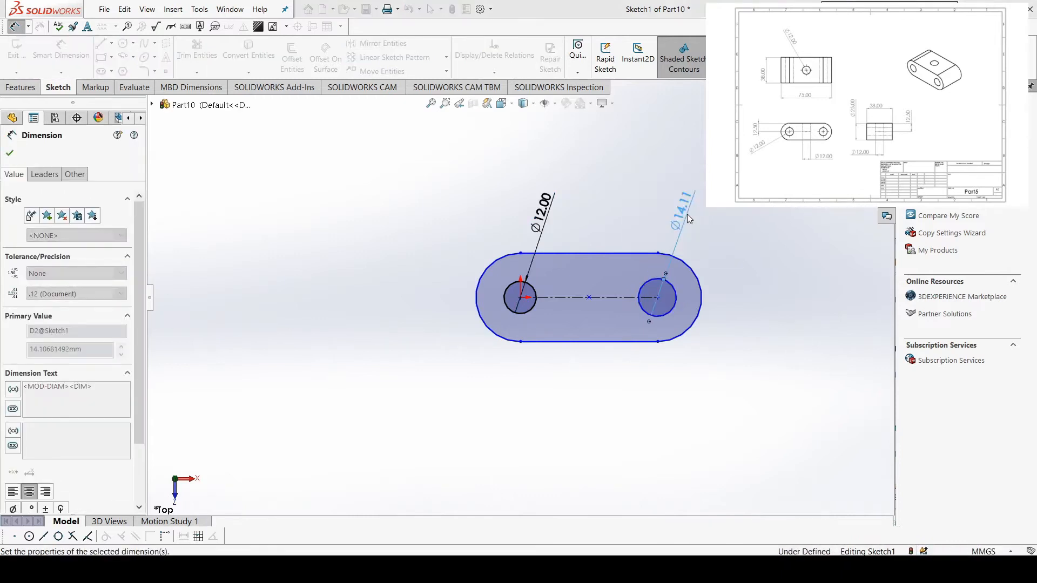
text(12)
key(Return)
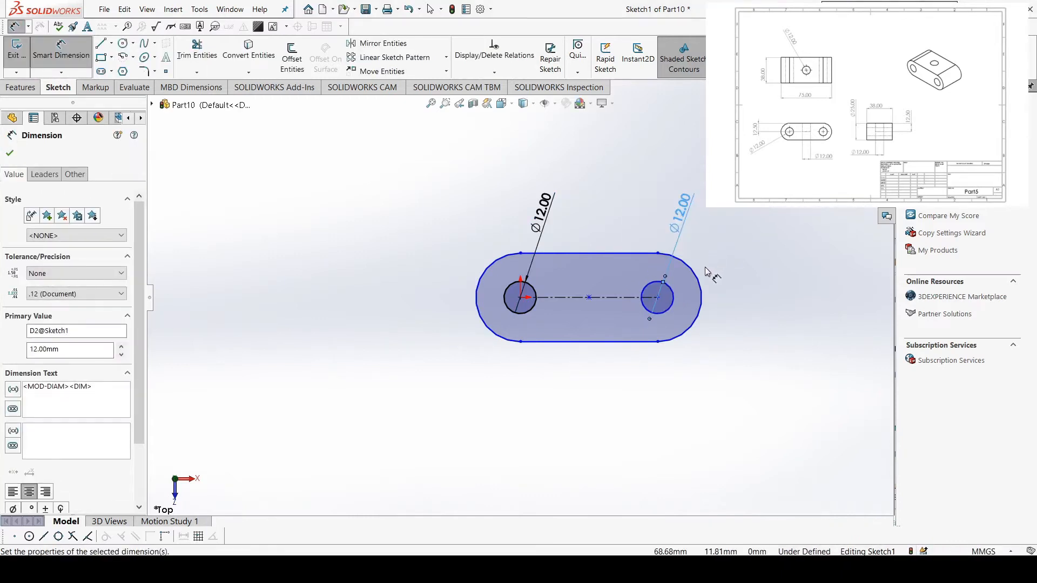
Dimension the slot's end radius to 12.5 mm and its overall length to 75 mm.
click(700, 287)
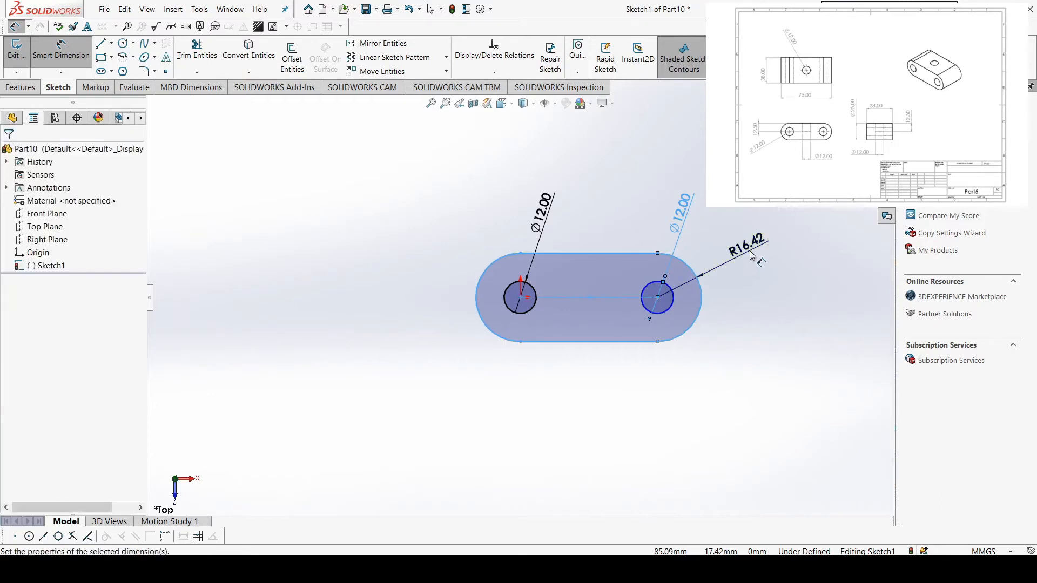
click(750, 252)
text(12.5)
key(Return)
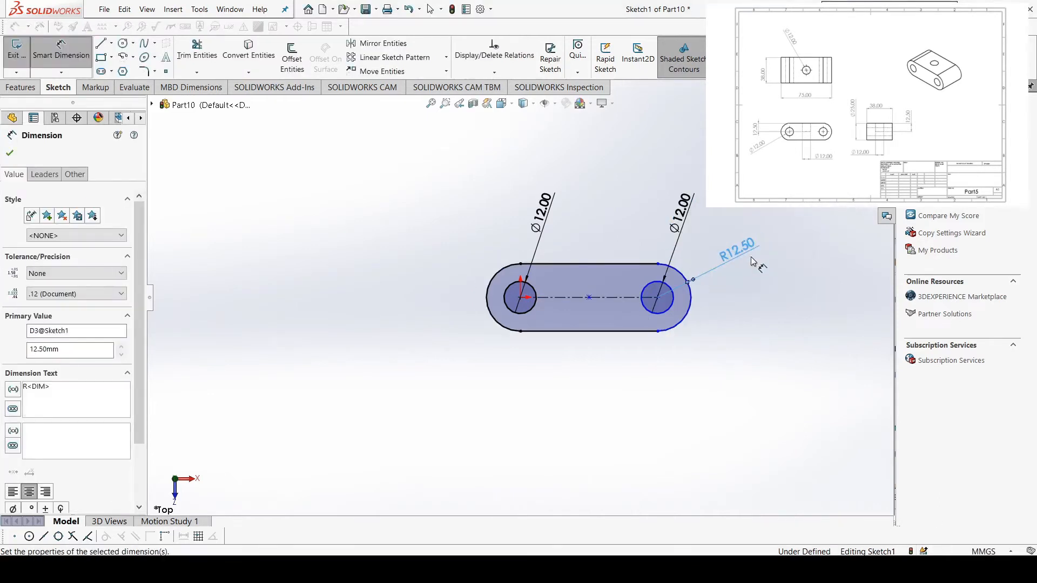
click(488, 299)
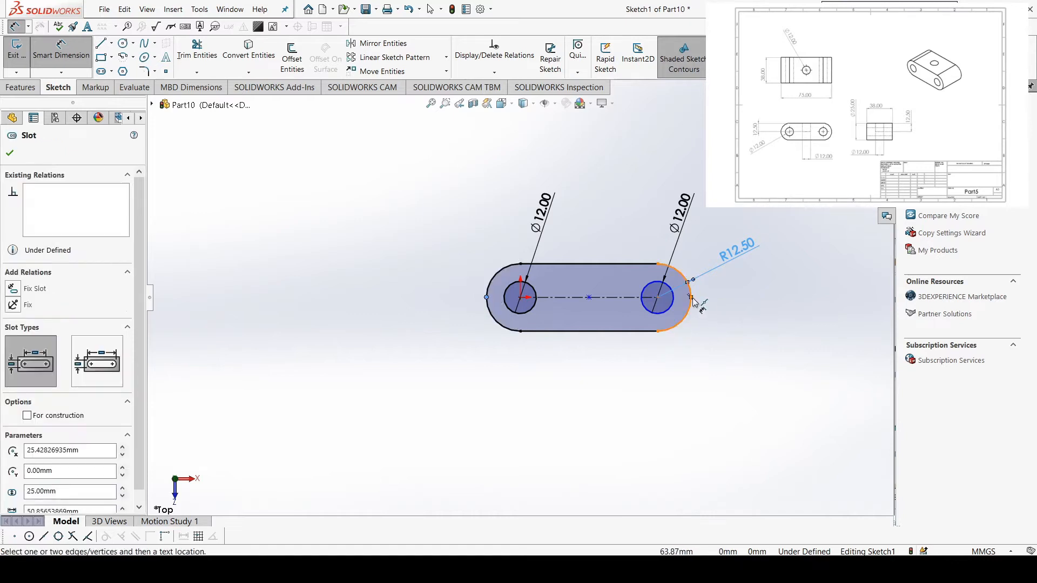
click(693, 298)
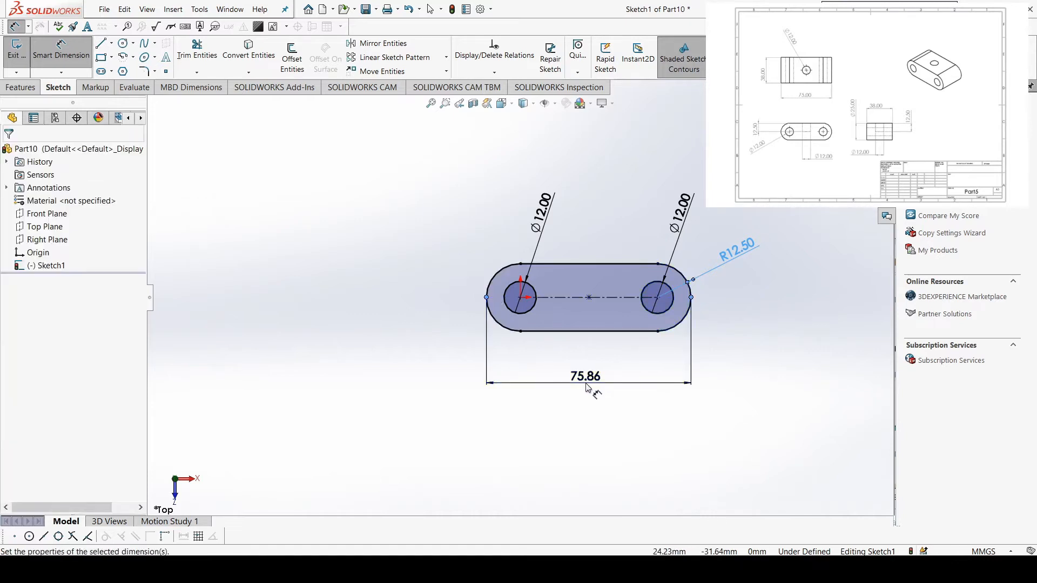
click(586, 387)
text(75)
key(Return)
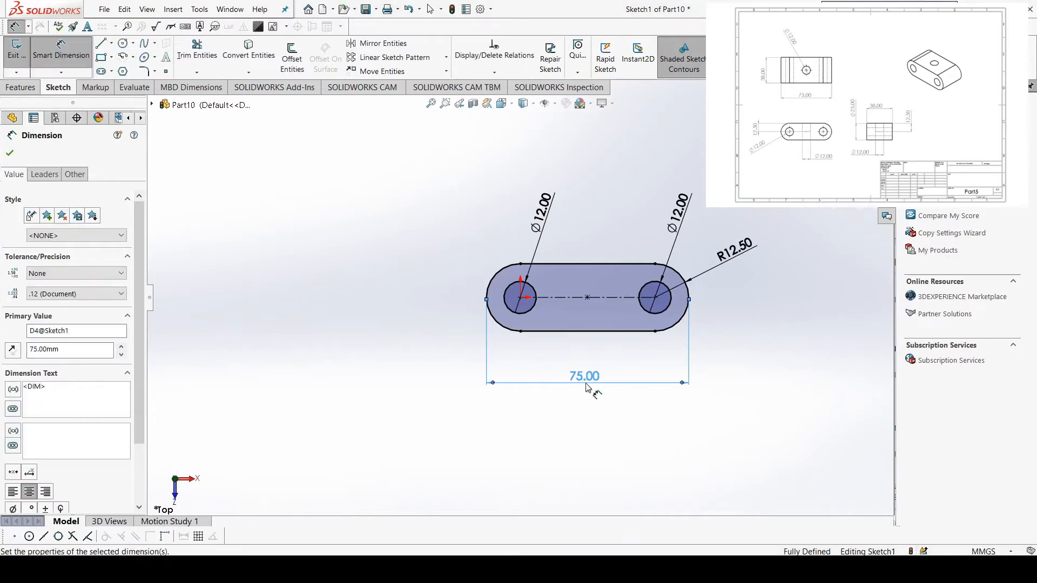
click(9, 153)
Extrude the slot profile with its two holes as a blind boss 38 mm deep.
click(20, 87)
click(23, 56)
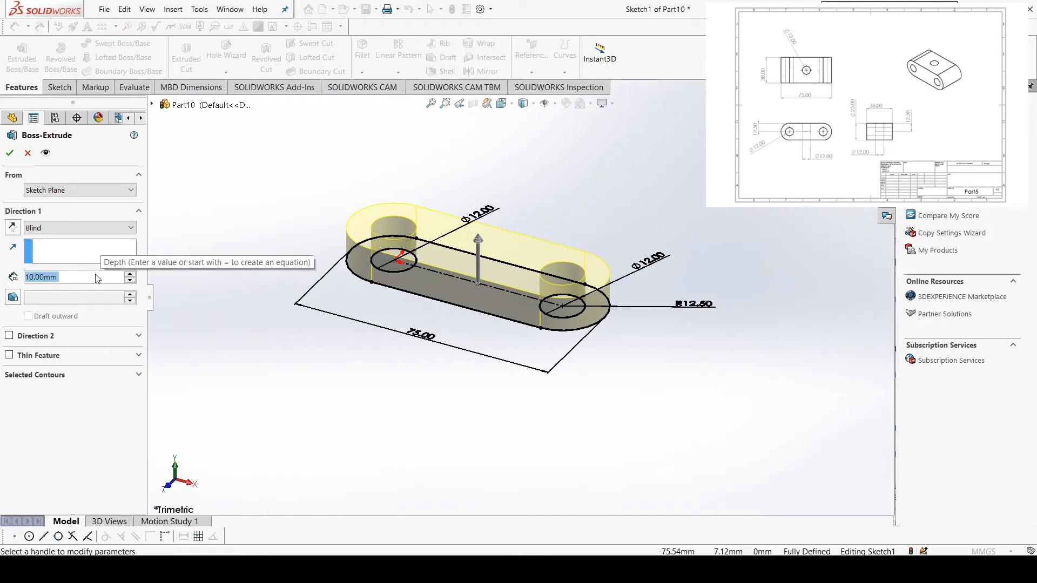
text(38)
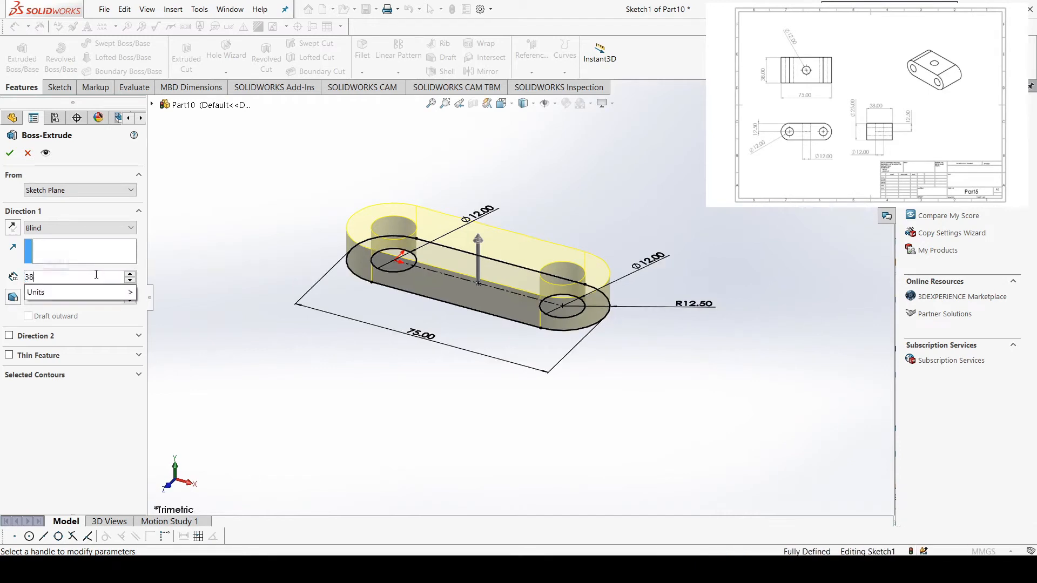
key(Return)
click(9, 154)
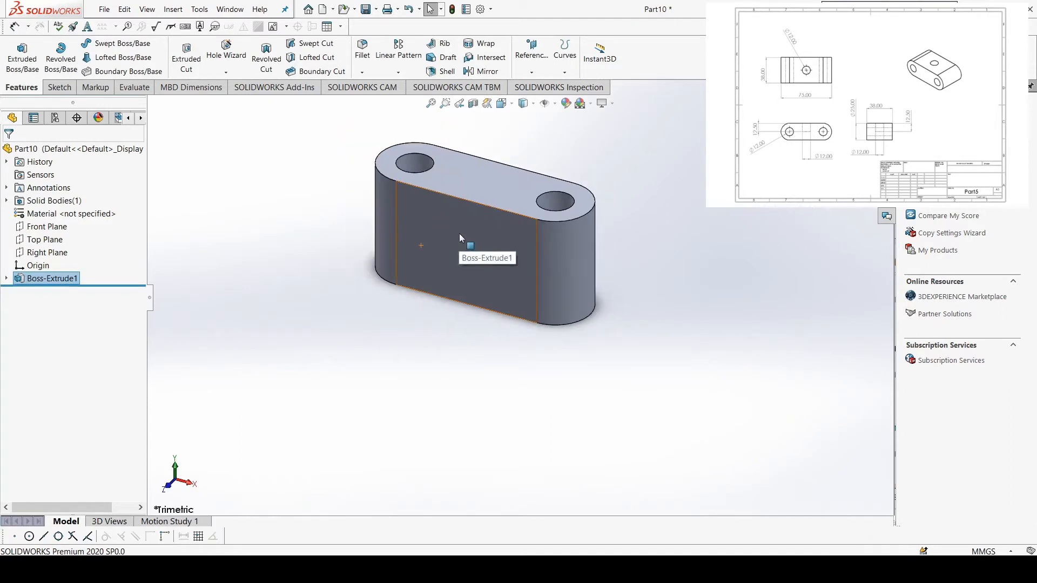
Sketch a horizontal centerline on the block's flat front face, joining the midpoints of its two vertical edges.
click(457, 241)
key(ctrl+8)
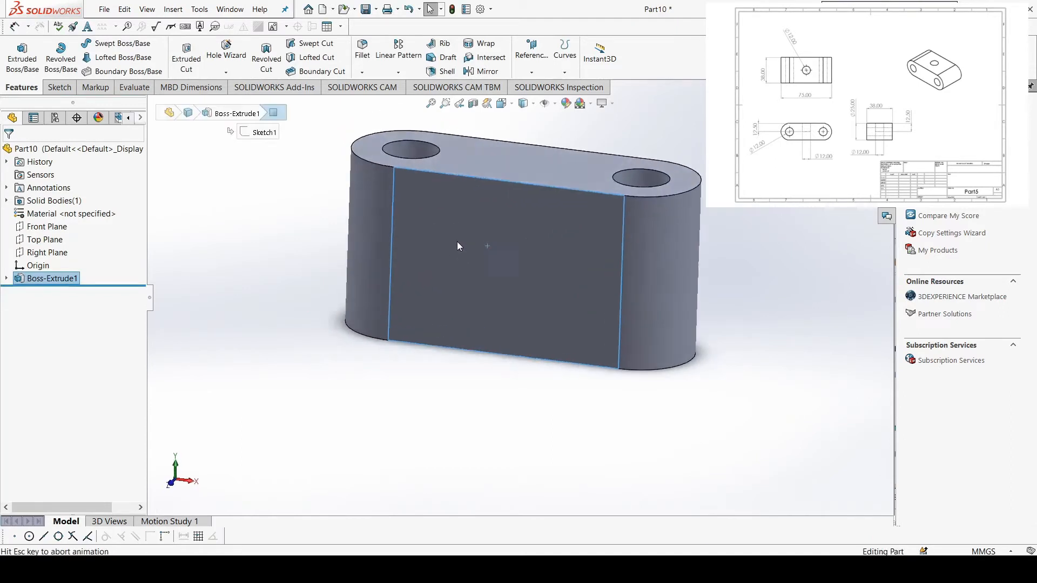
click(60, 88)
click(112, 43)
click(135, 72)
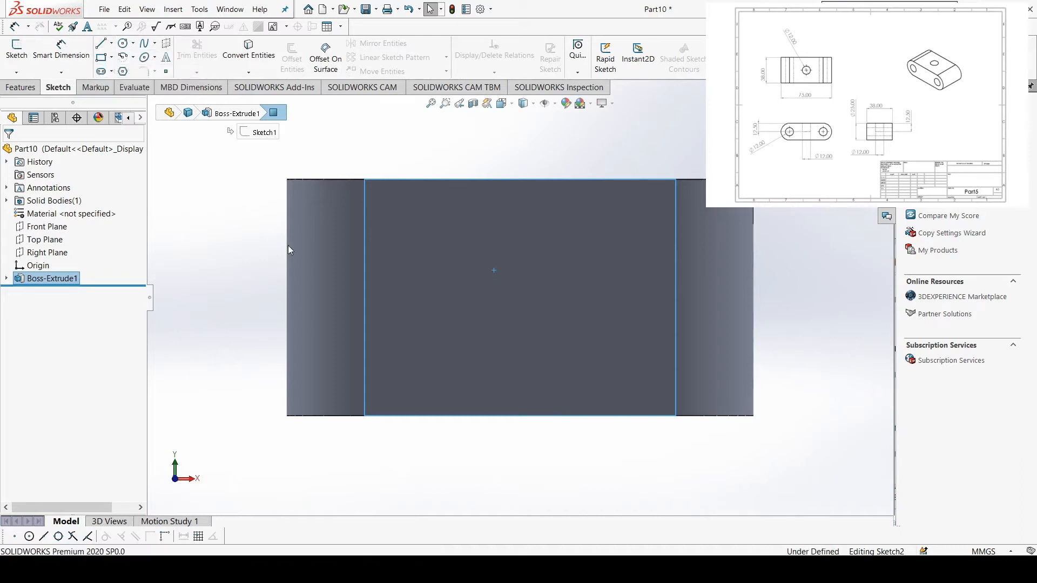
click(364, 297)
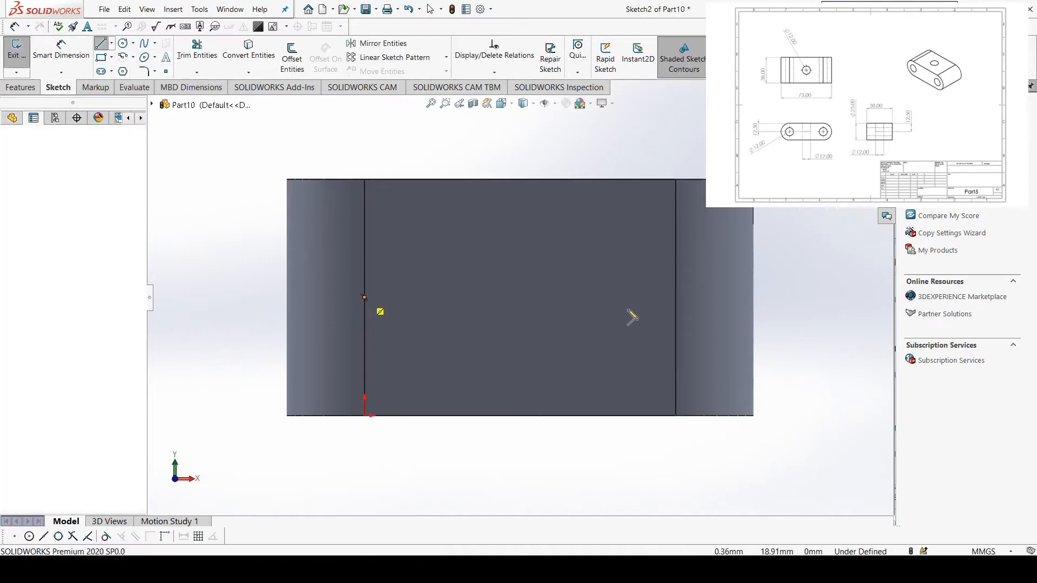
click(677, 298)
key(Escape)
key(Escape)
Draw a vertical centerline between the midpoints of the flat face's upper and lower edges.
click(112, 43)
click(520, 179)
click(520, 415)
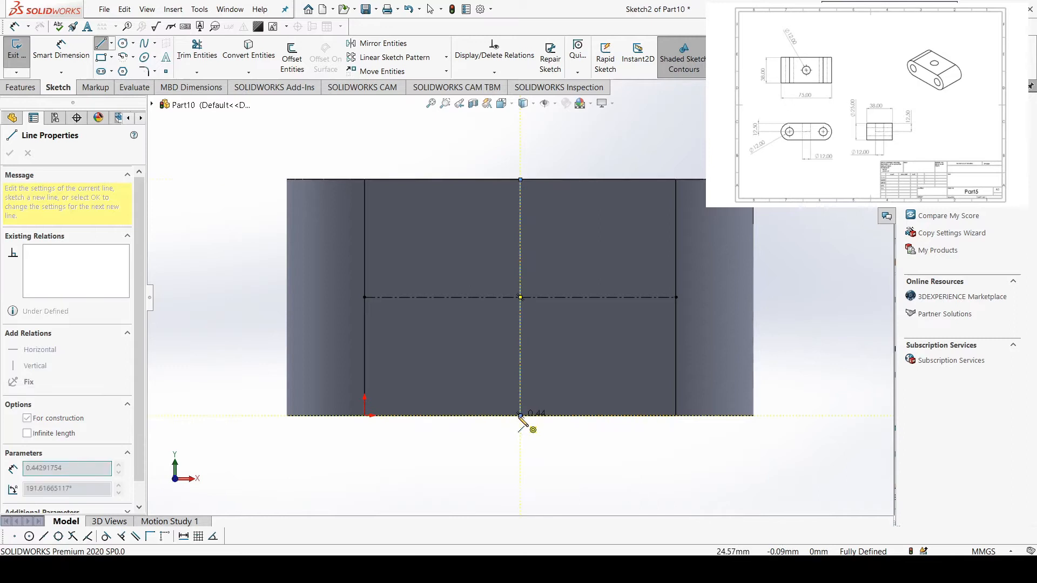
key(Escape)
Draw a circle about 10.7 mm in diameter centered where the two centerlines cross on the flat face.
click(123, 44)
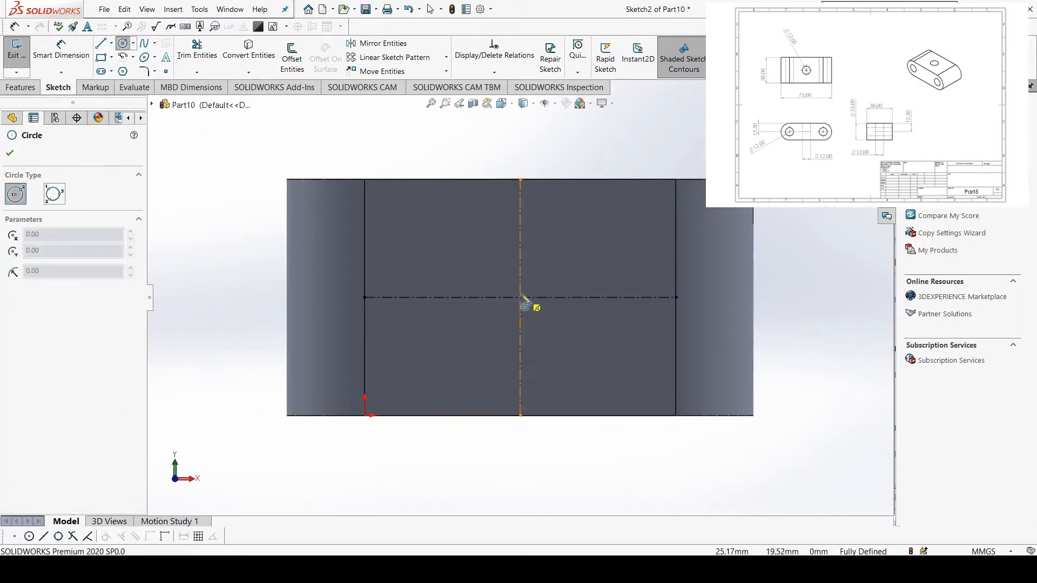
click(520, 297)
click(542, 325)
key(Escape)
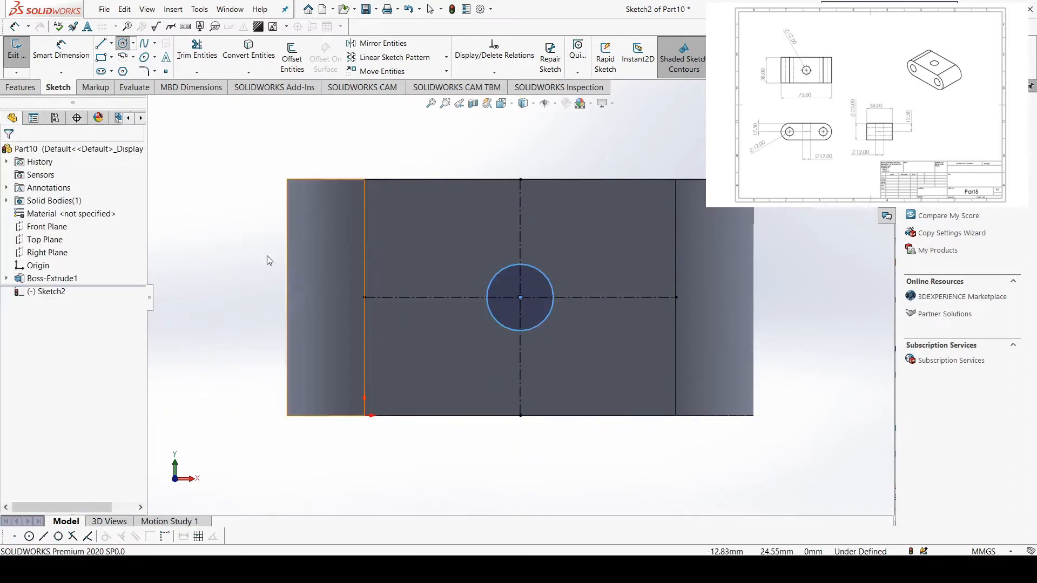
Dimension the circle on the flat face to a diameter of 12 mm.
click(64, 58)
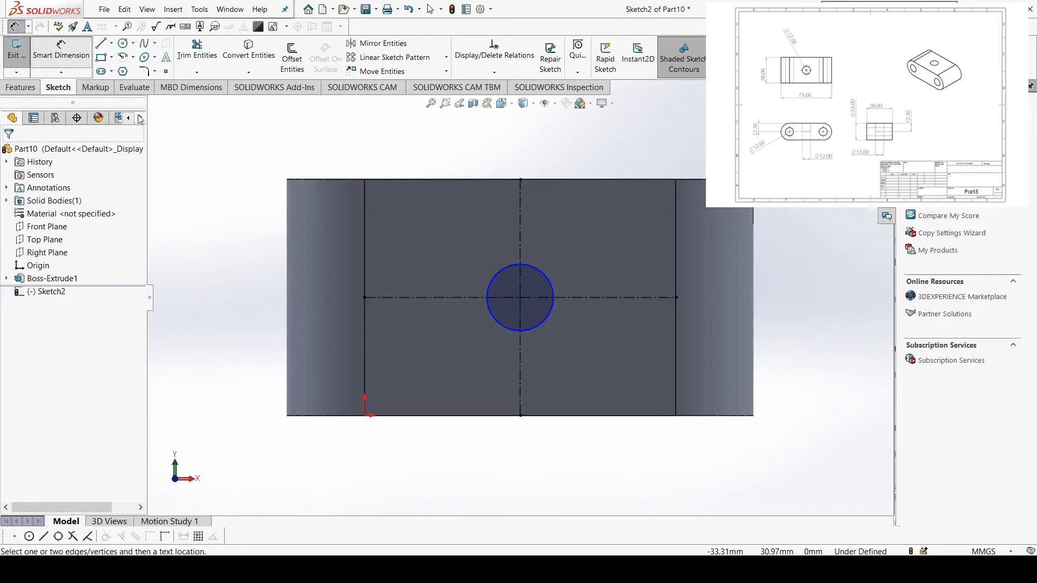
click(541, 276)
click(592, 224)
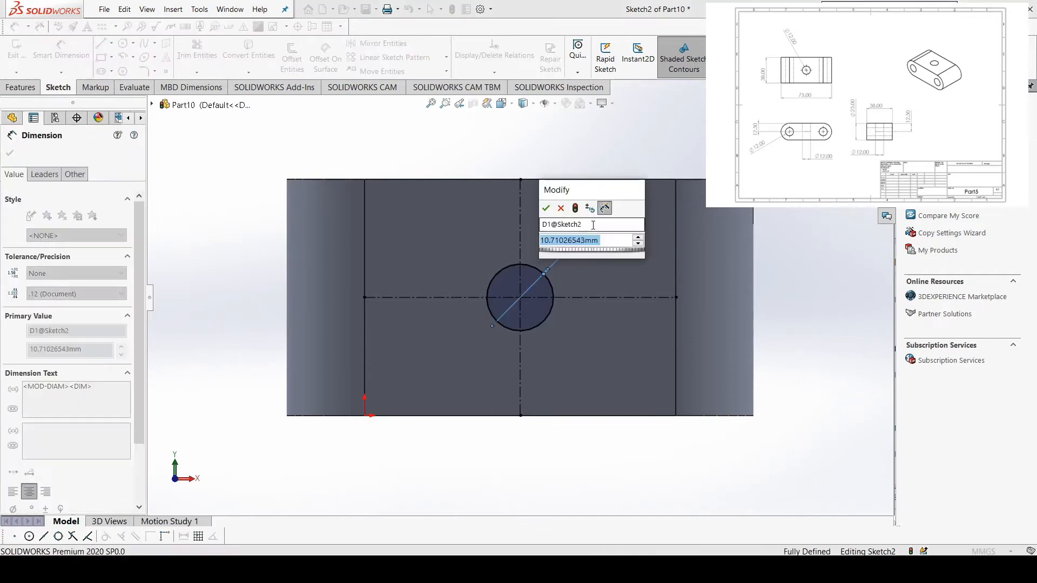
text(12)
key(Return)
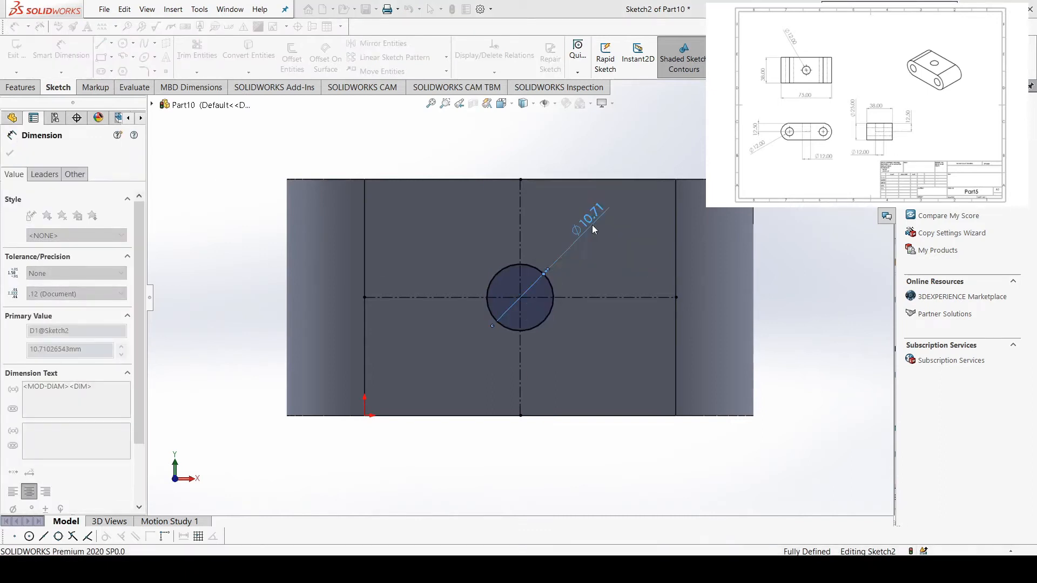
Cut-extrude the 12 mm circle blind to a depth of 12.5 mm into the block's flat front face.
middle_drag(506, 301, 481, 317)
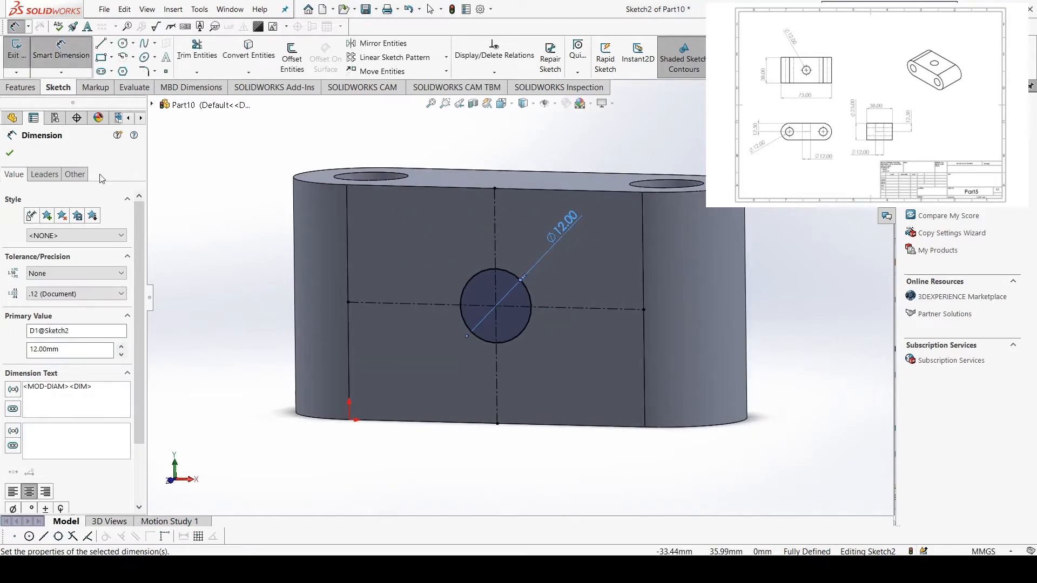
click(22, 87)
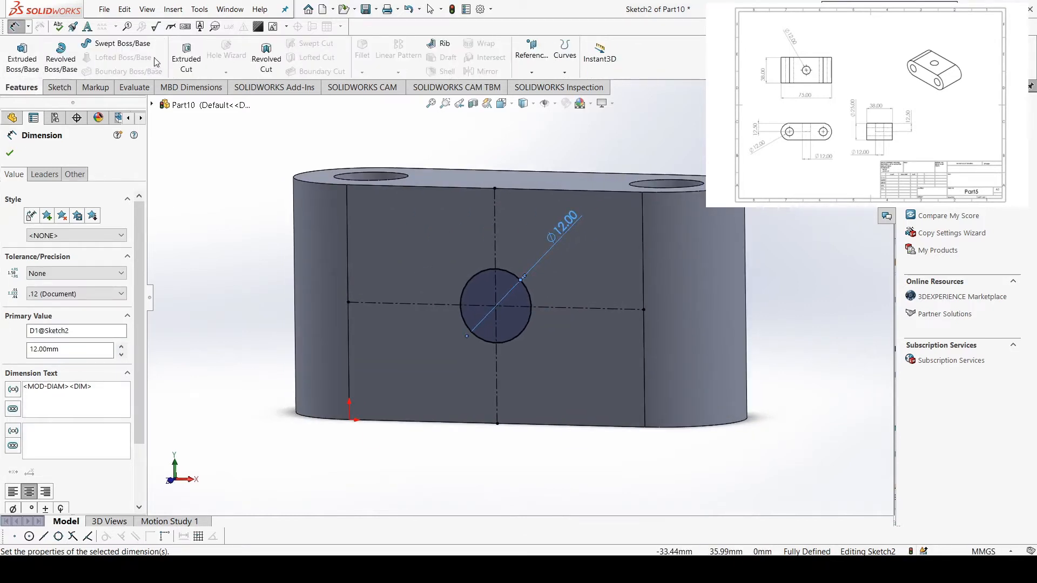
click(187, 58)
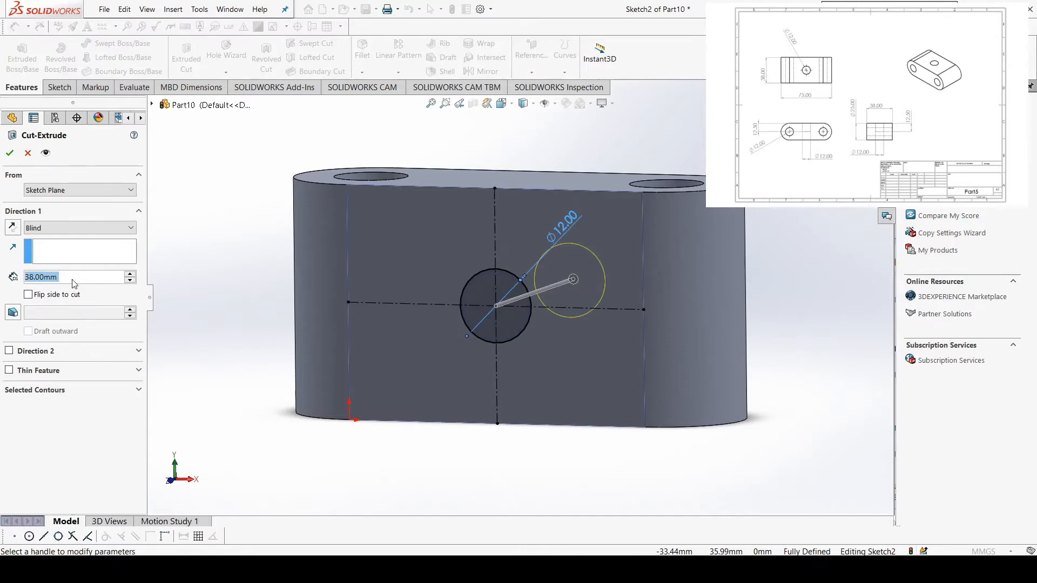
text(12.5)
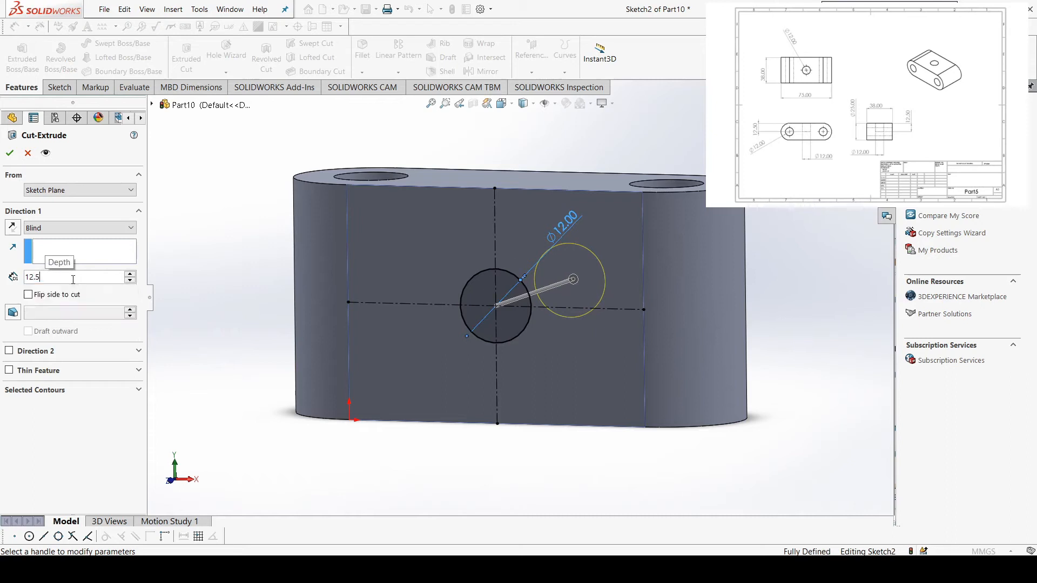
key(Return)
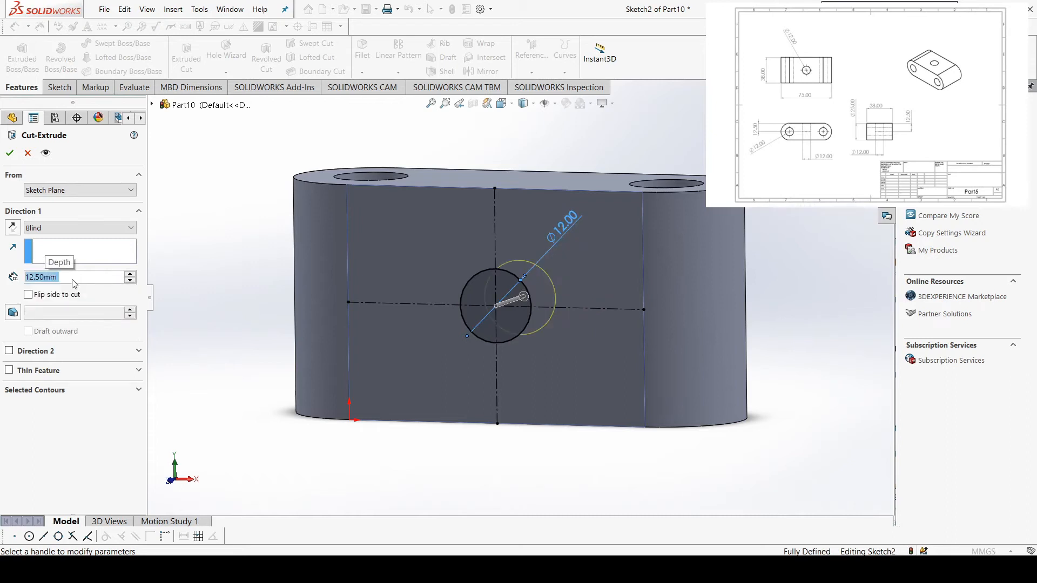
click(9, 155)
middle_drag(450, 310, 564, 289)
key(ctrl+7)
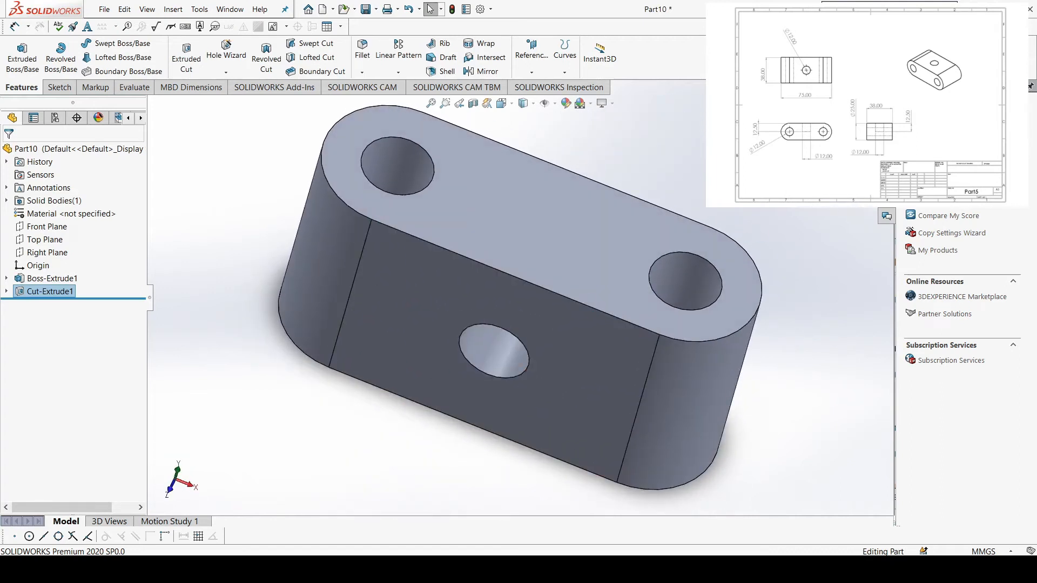
Switch to the car jack assembly and select the long threaded screw, Part3, as the next part to examine.
click(493, 259)
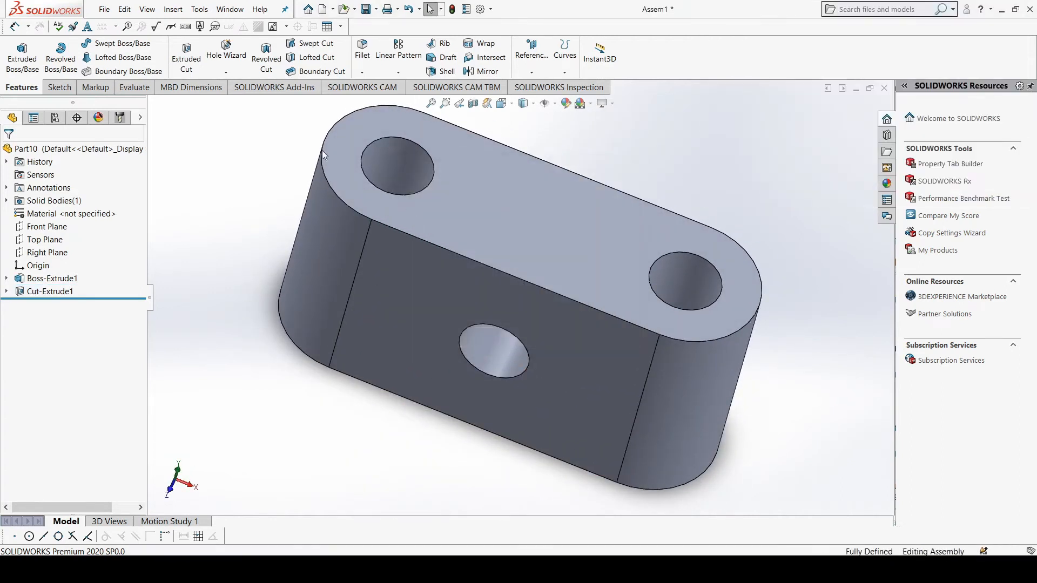
click(104, 9)
click(417, 164)
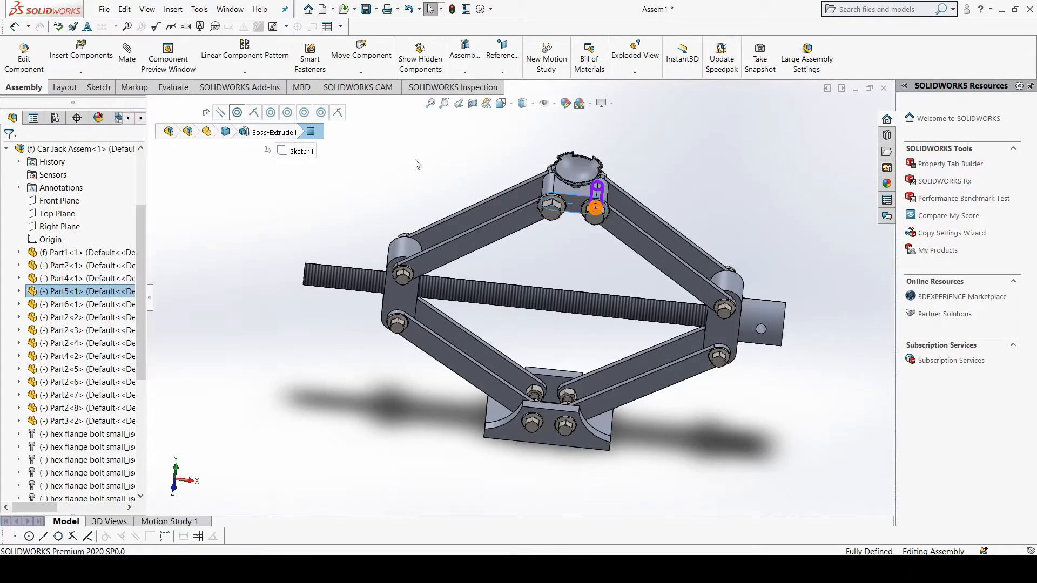
click(358, 277)
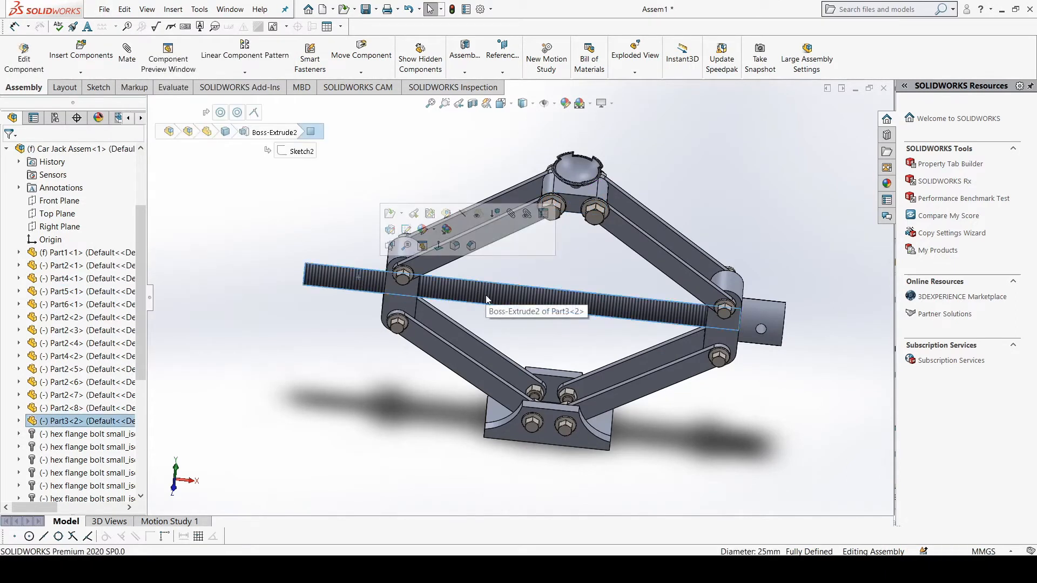
Create a new part document for the jack screw.
click(104, 10)
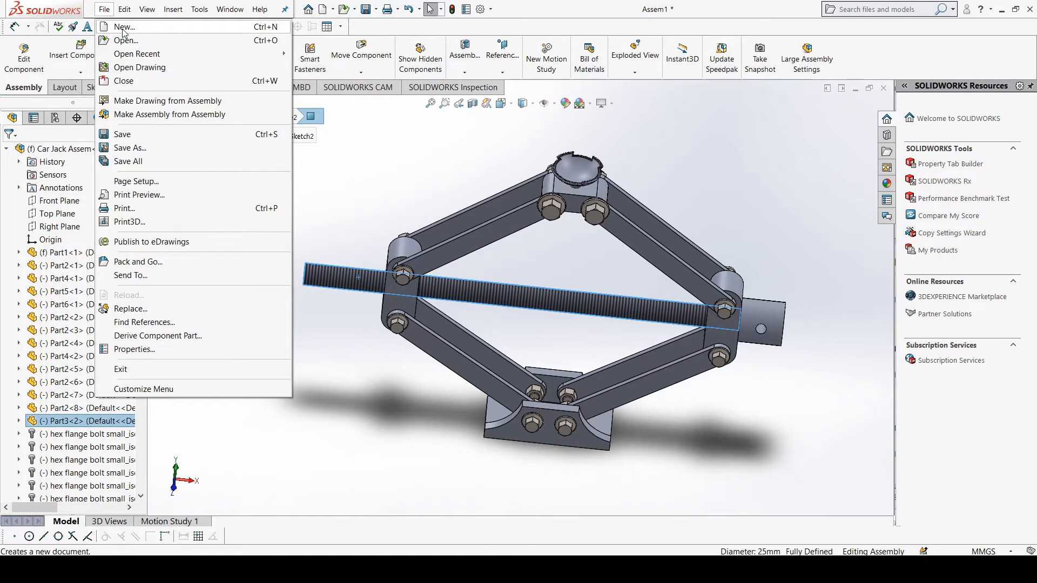
click(123, 30)
click(618, 343)
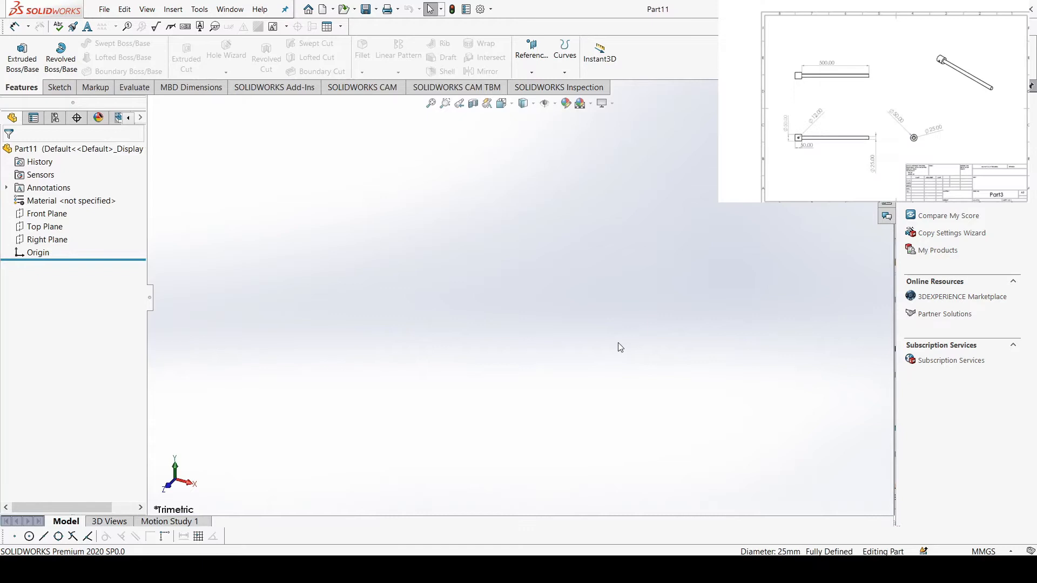
Sketch a circle about 46.2 mm in diameter on the Right Plane, centered on the origin.
click(49, 240)
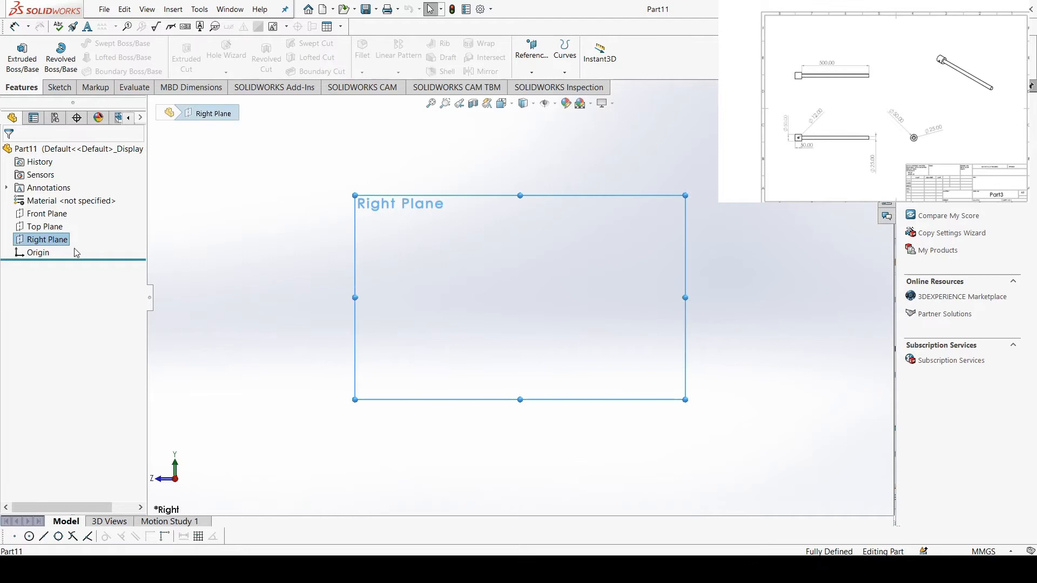
click(59, 88)
click(124, 44)
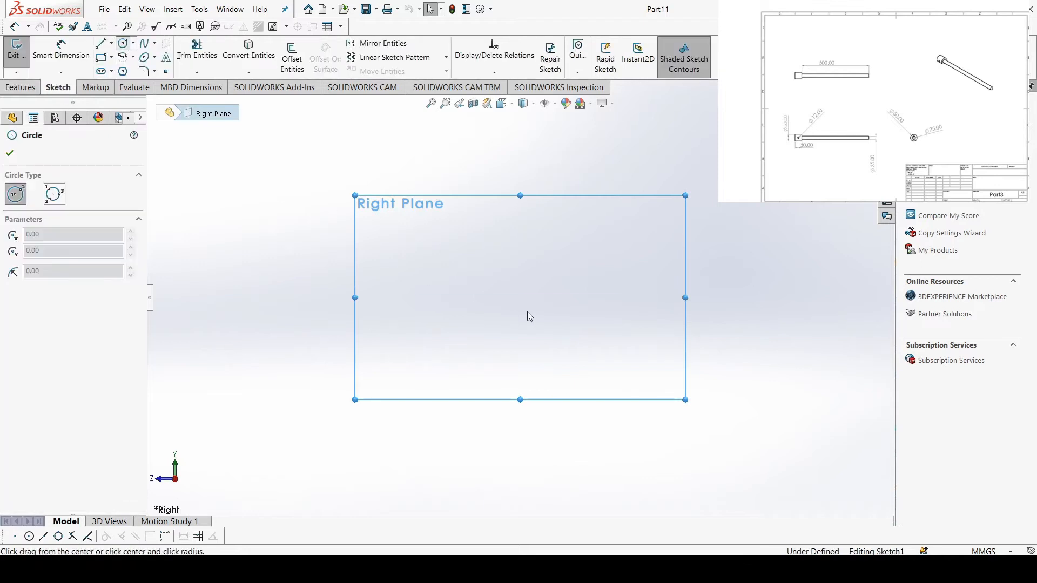
click(520, 297)
click(551, 328)
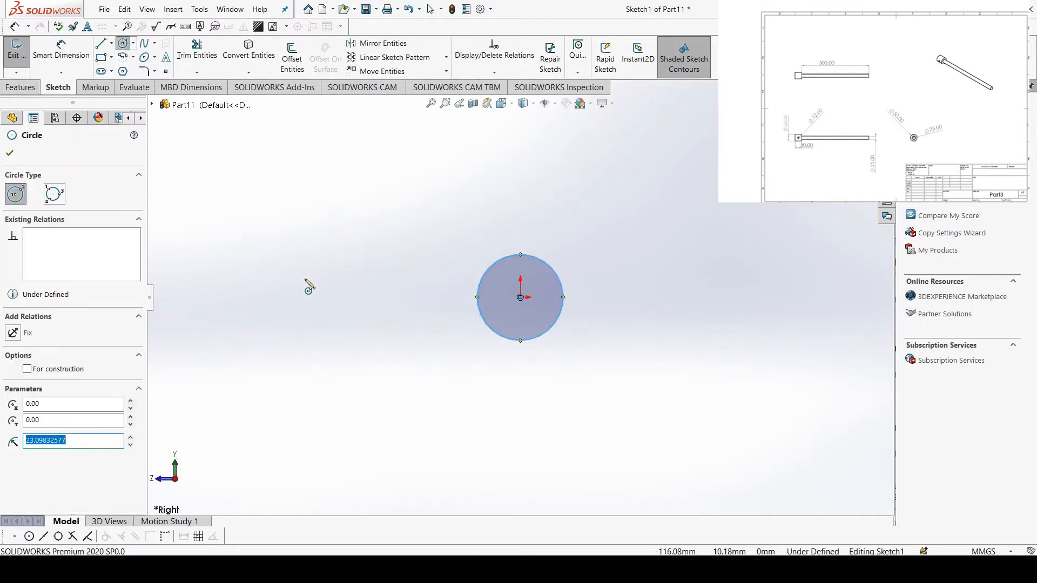
click(303, 301)
key(Escape)
Dimension the circle on the Right Plane to a diameter of 50 mm.
right_drag(389, 350, 453, 300)
click(564, 296)
click(602, 257)
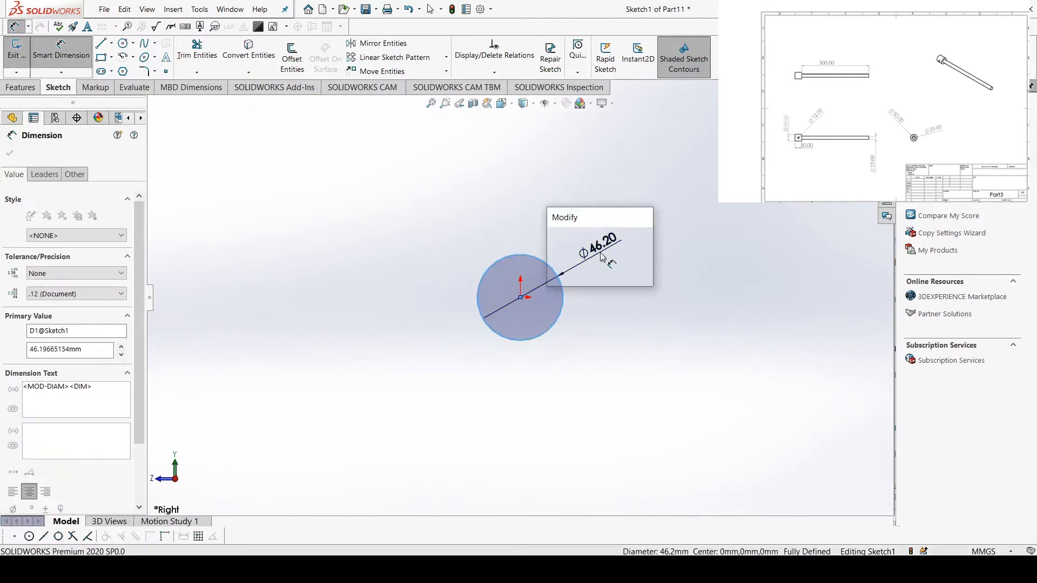
text(50)
key(Return)
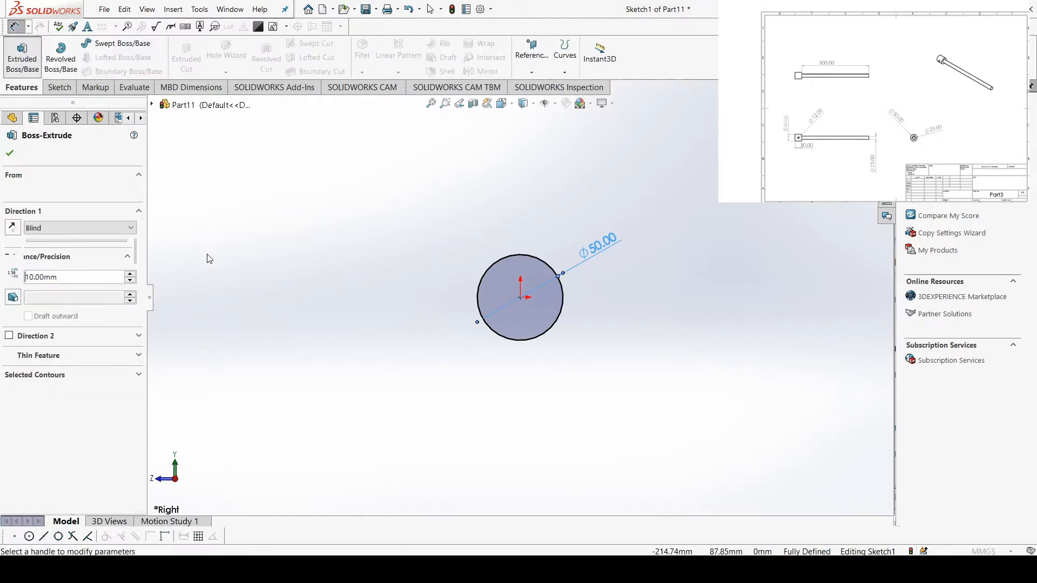
Extrude the 50 mm circle blind to a depth of 50 mm to form the screw's cylindrical head.
text(50)
key(Return)
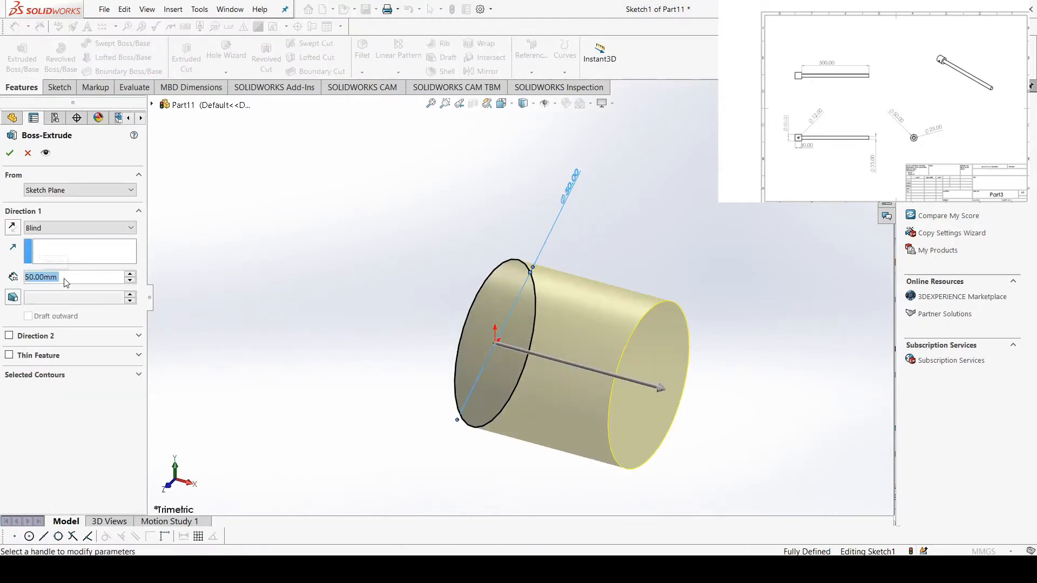
click(10, 153)
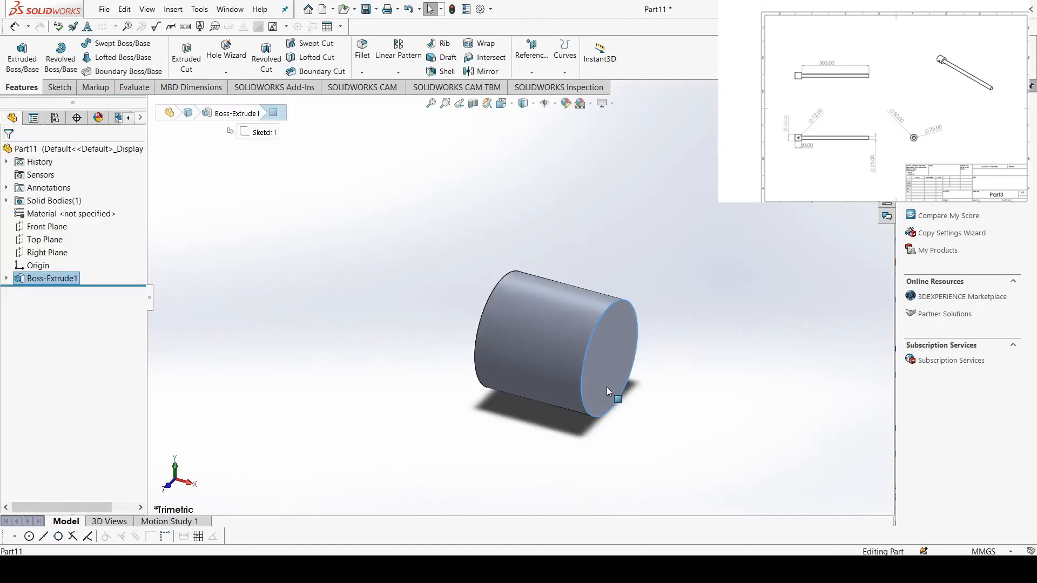
Sketch a circle about 10.9 mm in diameter on the head's flat end face, centered on the origin.
key(ctrl+8)
click(74, 88)
click(123, 43)
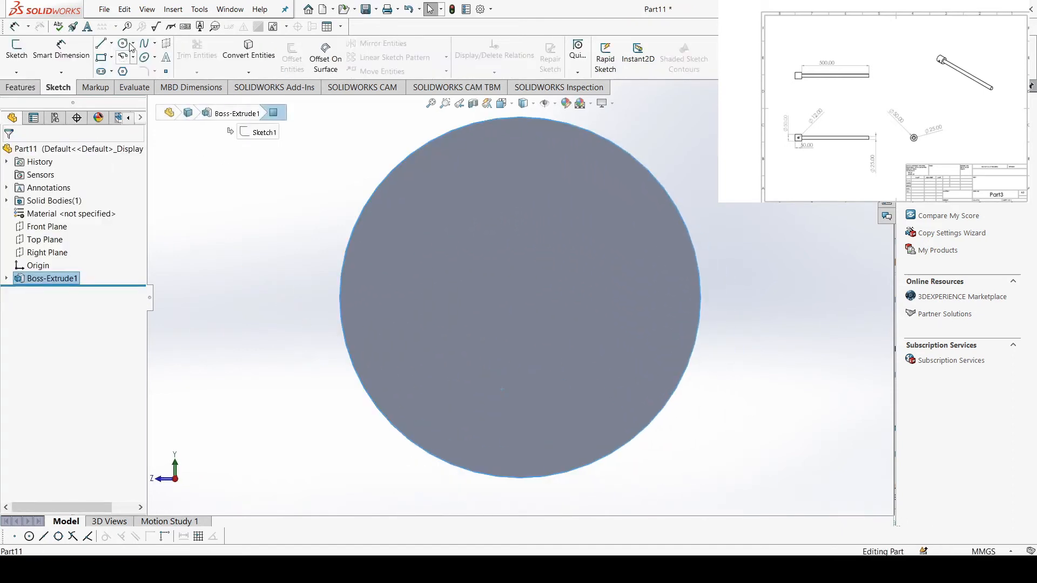
click(510, 296)
click(520, 297)
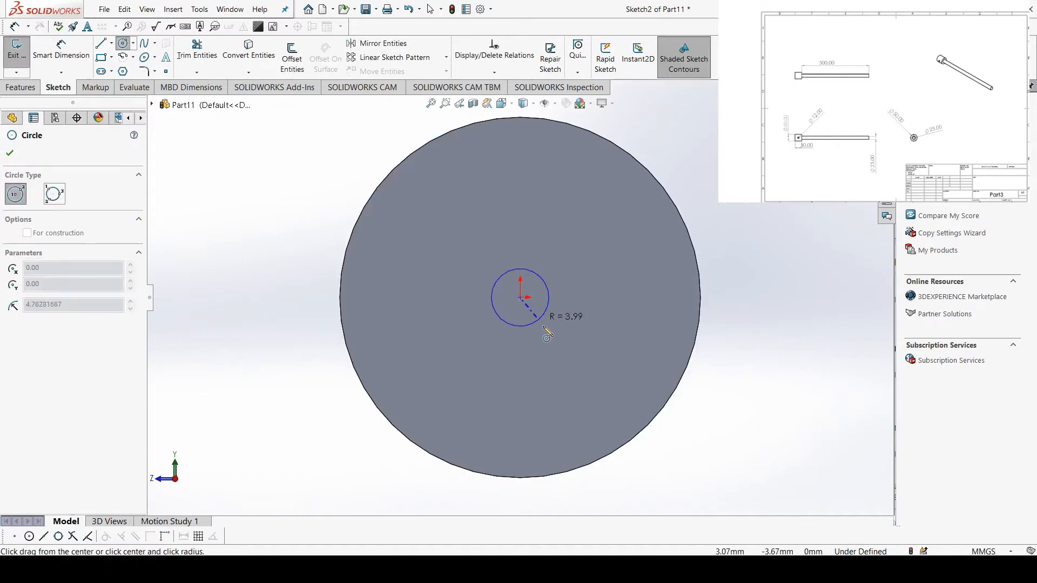
click(546, 326)
key(Escape)
Dimension the circle on the head's end face to a diameter of 25 mm.
key(d)
click(558, 284)
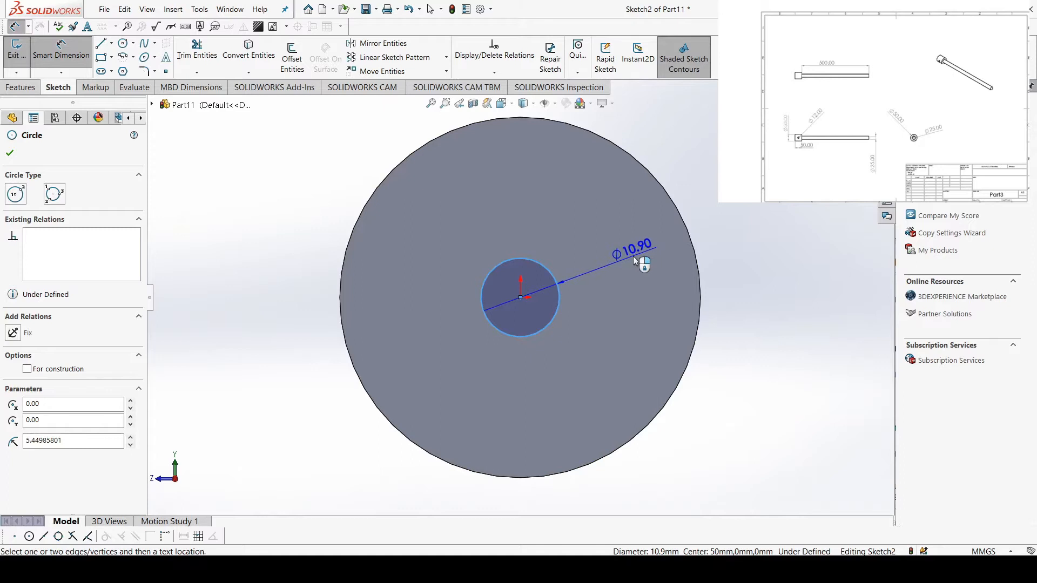
click(633, 256)
key(Return)
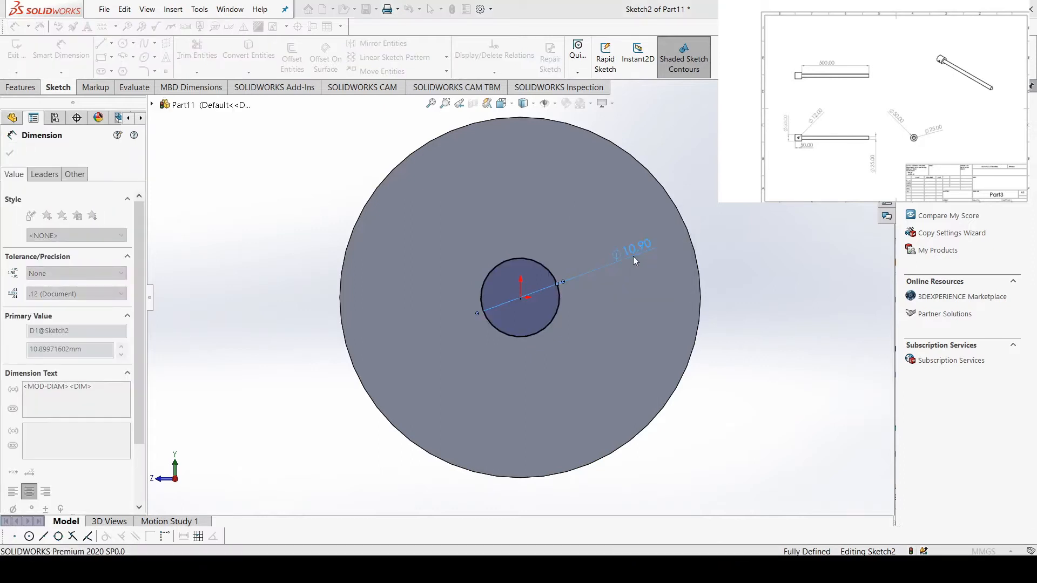
Extrude the 25 mm circle blind to 500 mm, merged with the head, to form the screw's long shaft.
click(20, 86)
click(22, 57)
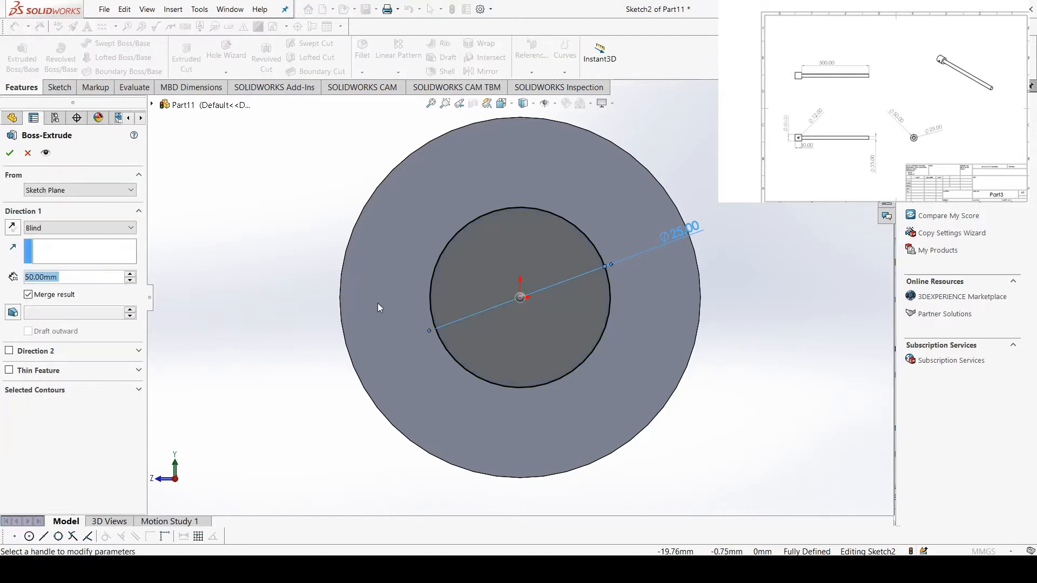
text(500)
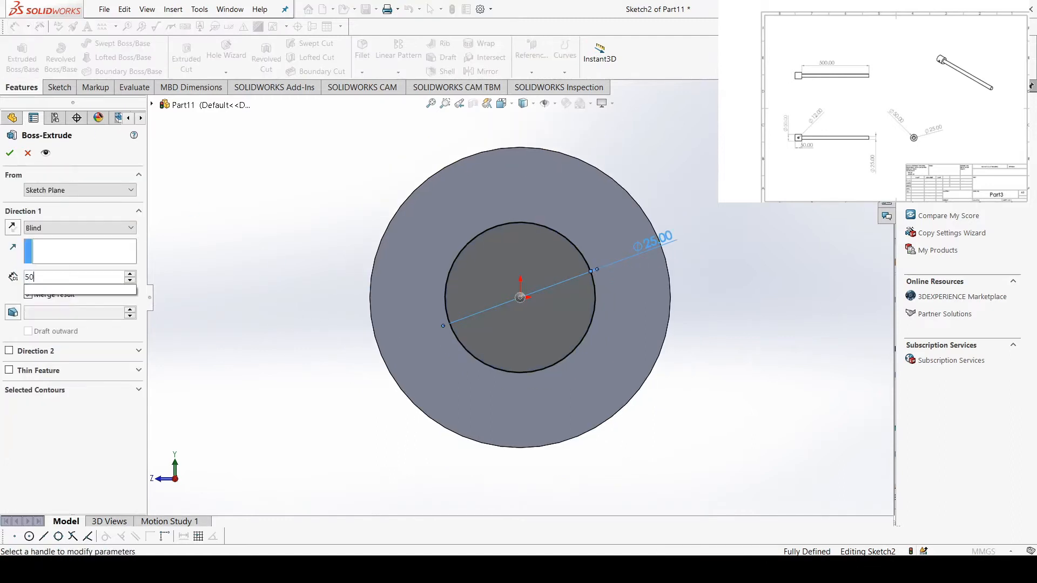
key(Return)
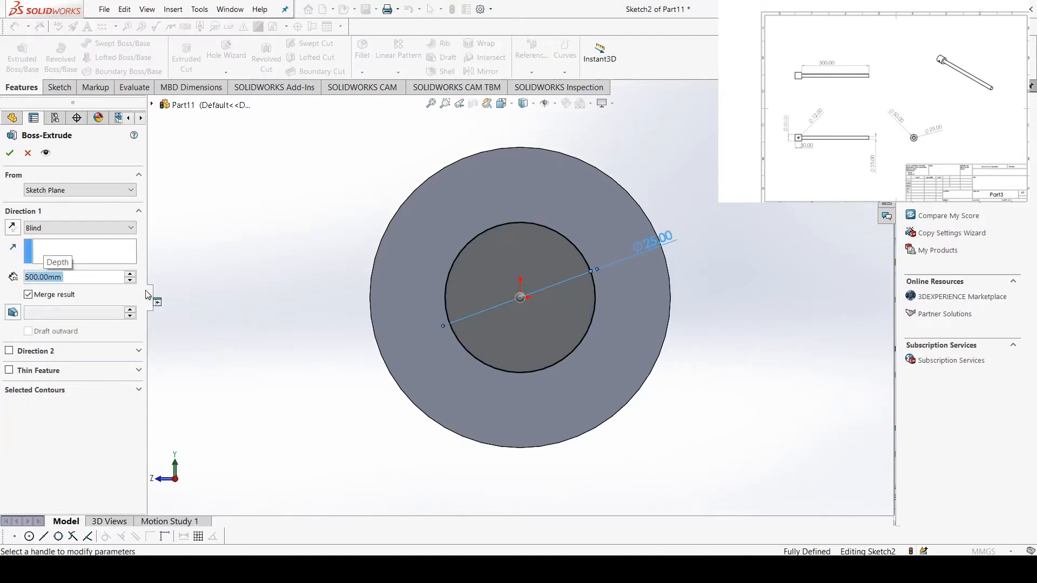
click(10, 152)
middle_drag(331, 332, 394, 335)
scroll(371, 342, down, 3)
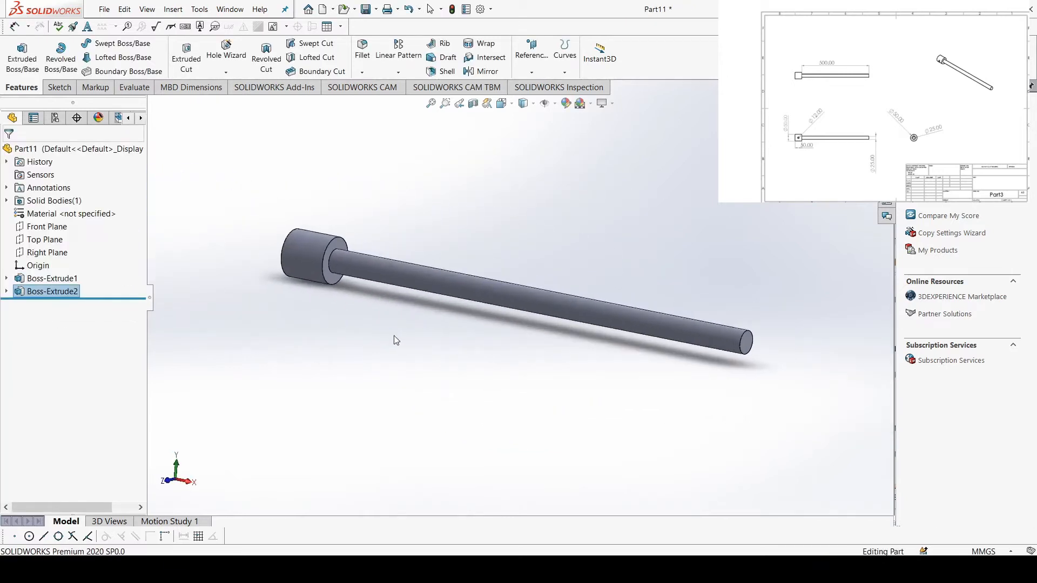
scroll(394, 335, down, 1)
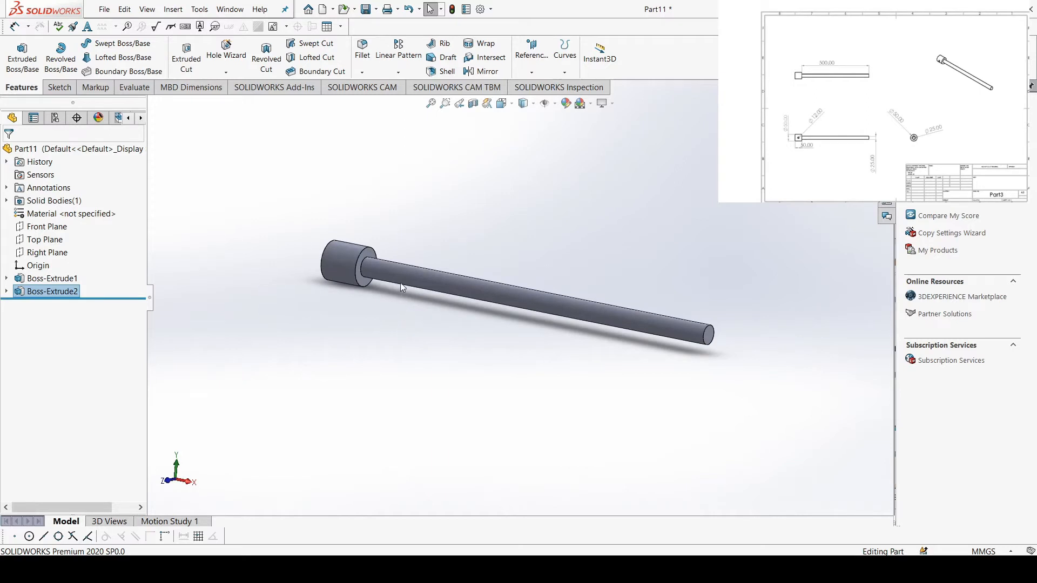
middle_drag(405, 271, 373, 268)
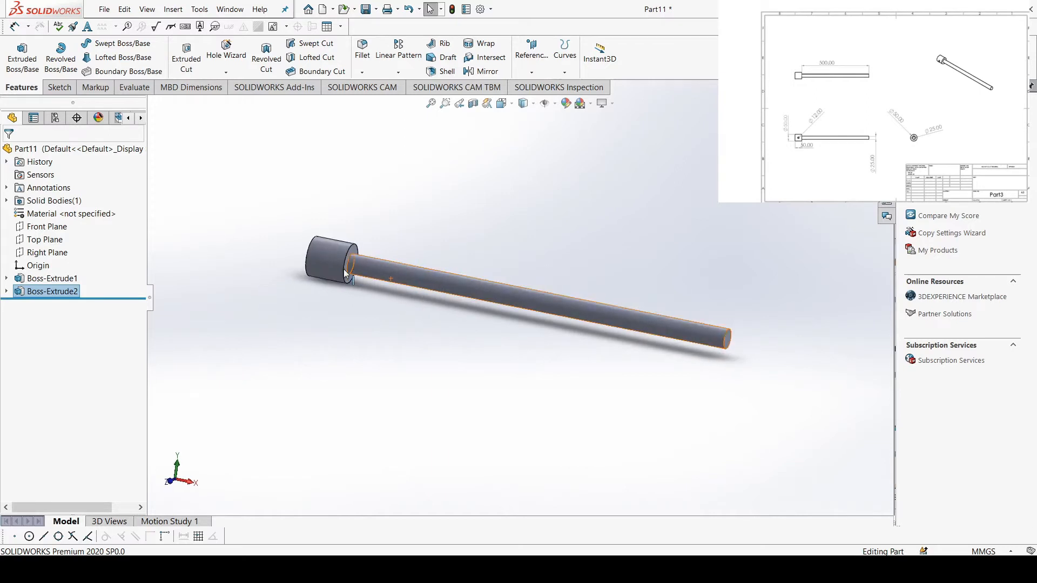
Sketch a circle on the Front Plane within the head, centered on the shaft axis about 23.7 mm from the origin.
click(61, 228)
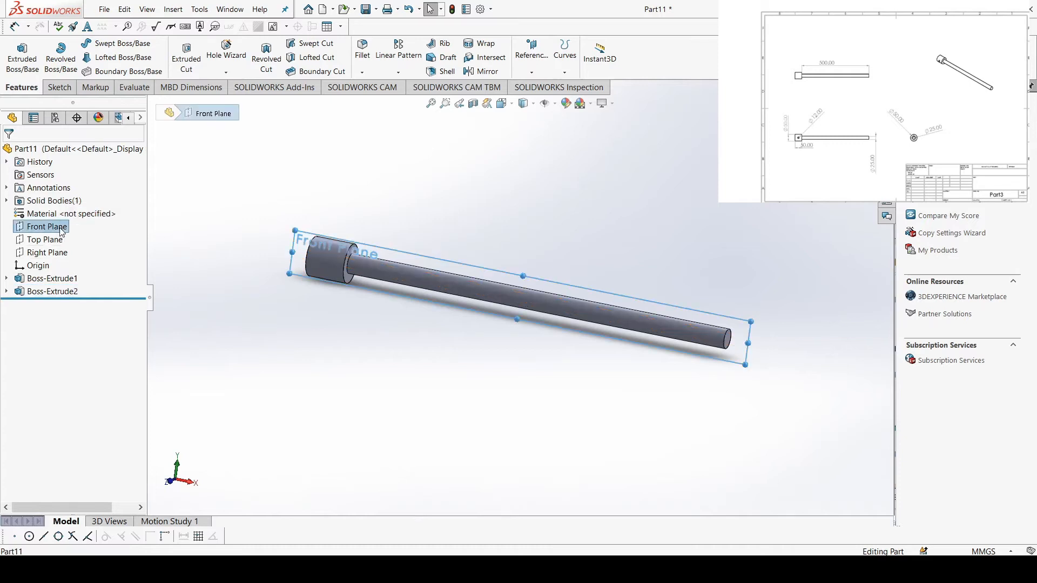
key(ctrl+8)
scroll(304, 293, down, 5)
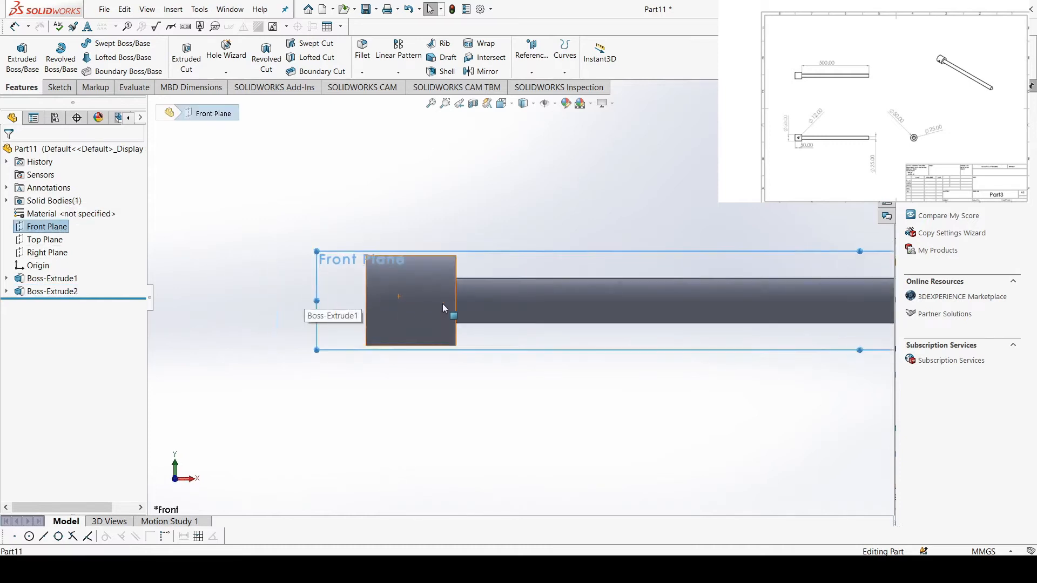
scroll(442, 308, down, 2)
click(74, 85)
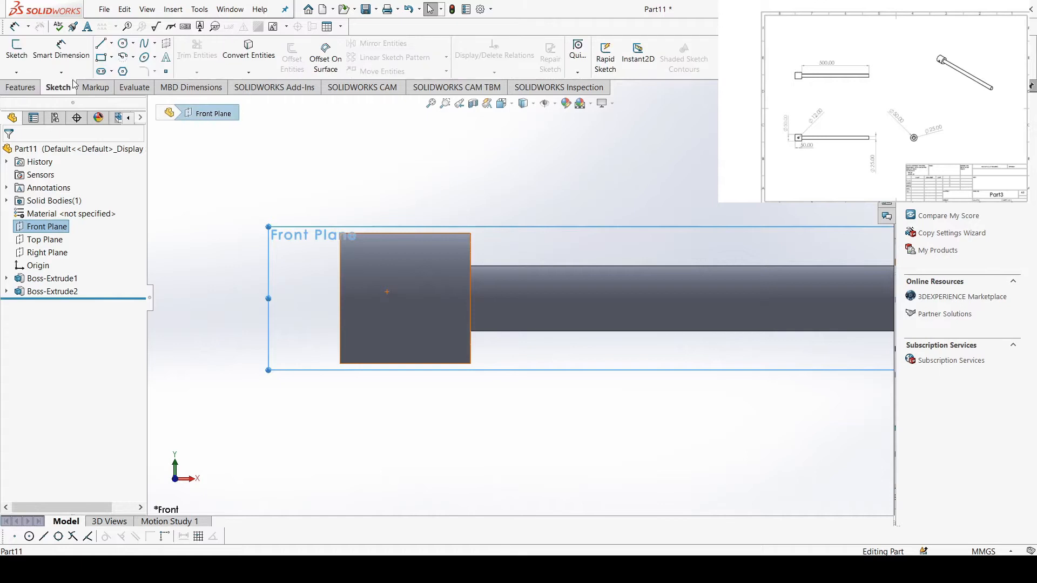
click(121, 44)
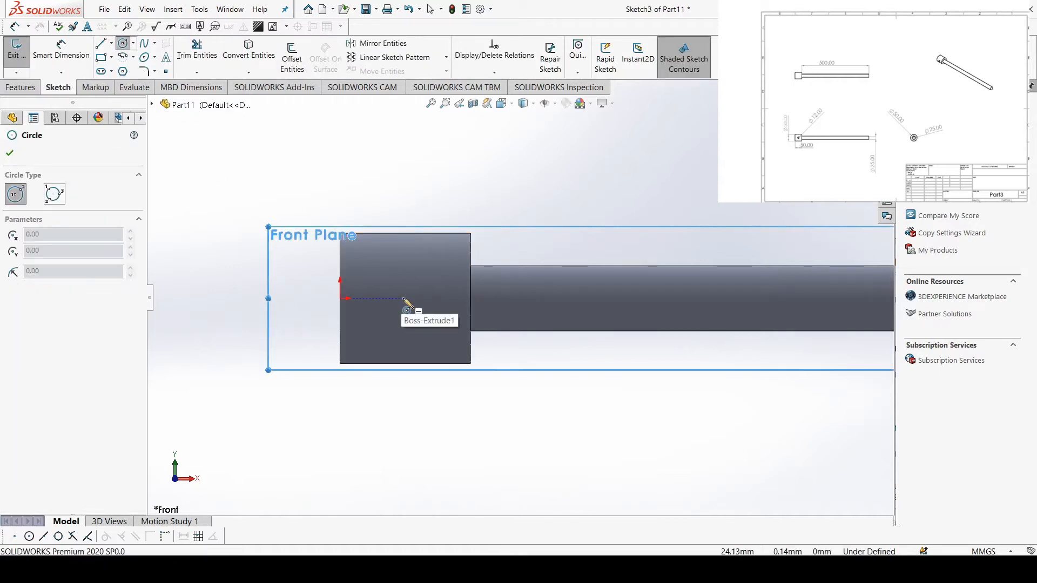
drag(403, 299, 417, 319)
key(Escape)
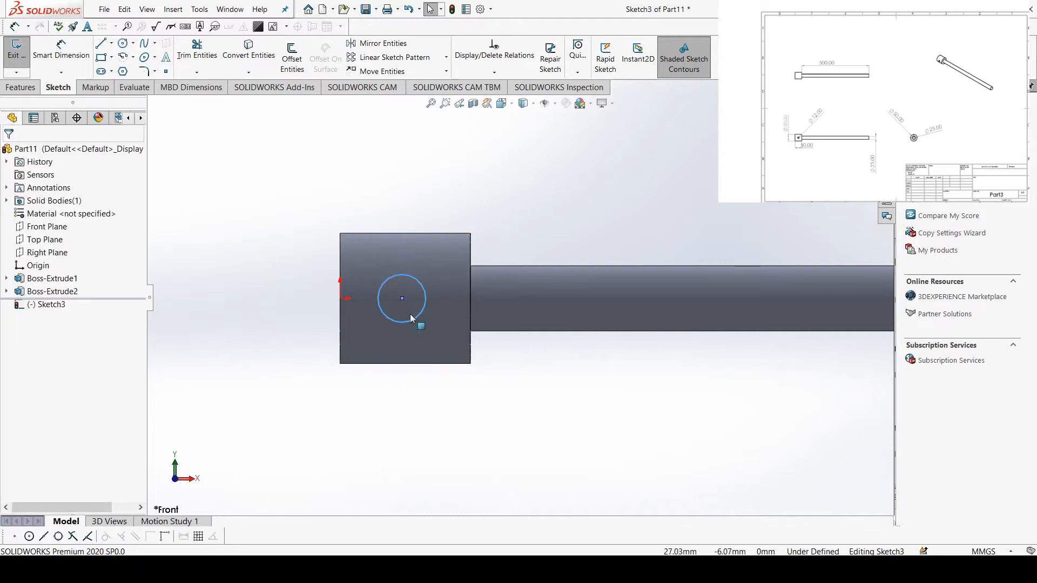
click(402, 298)
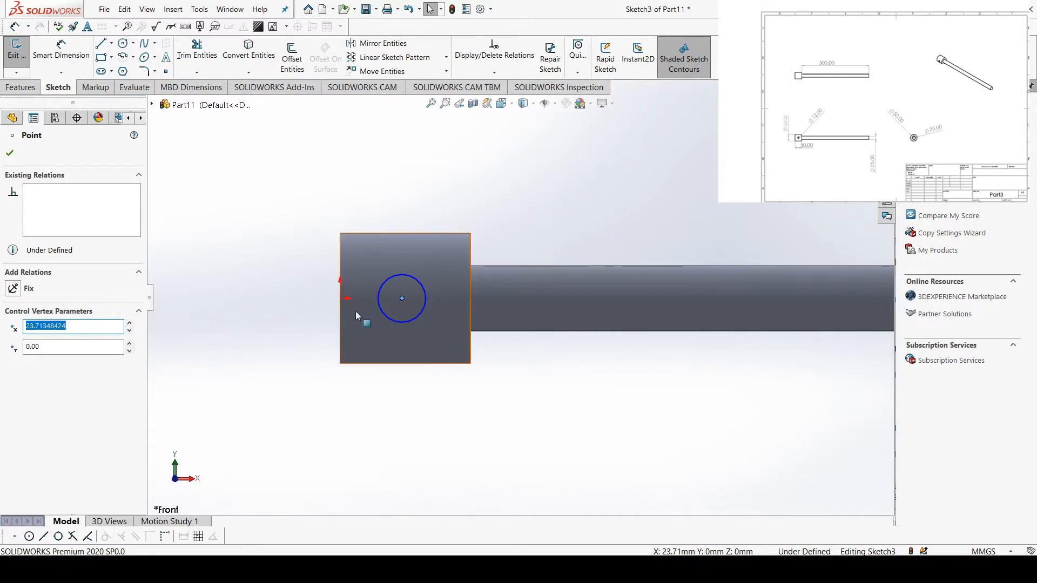
key(Escape)
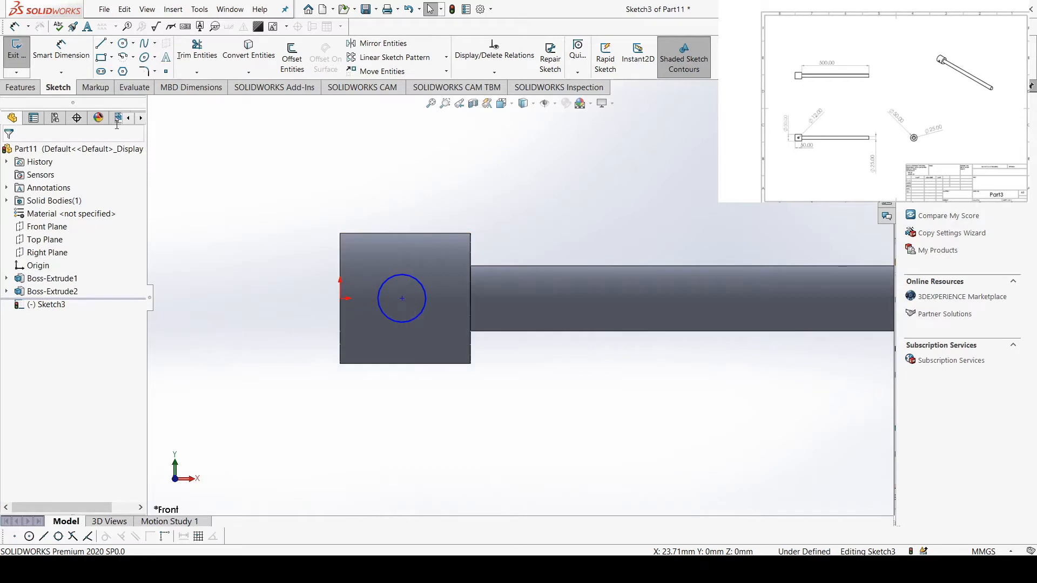
Sketch a vertical centerline across the head, from the midpoint of its upper edge to its lower edge.
click(111, 44)
click(135, 71)
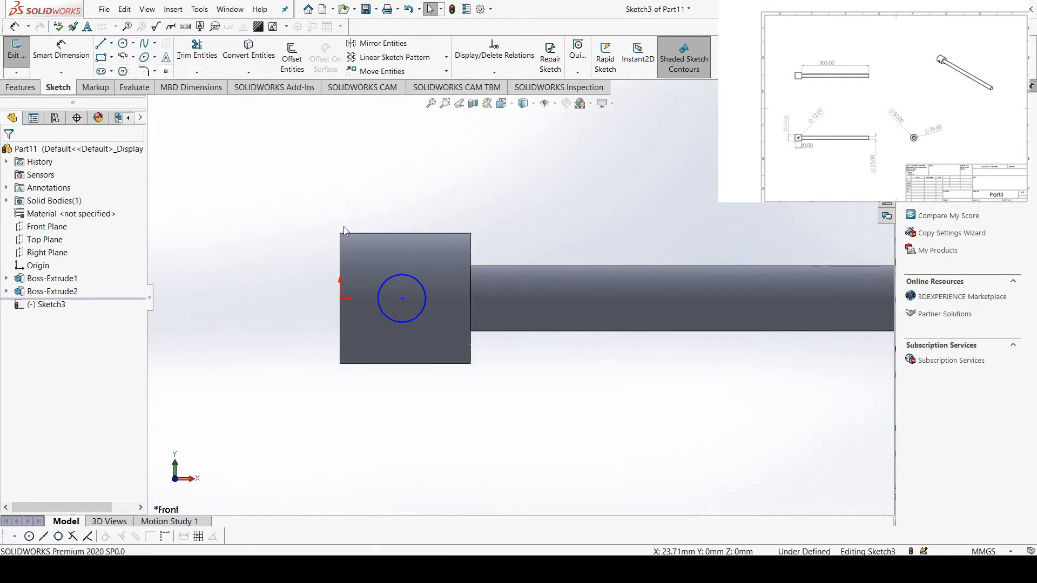
click(405, 233)
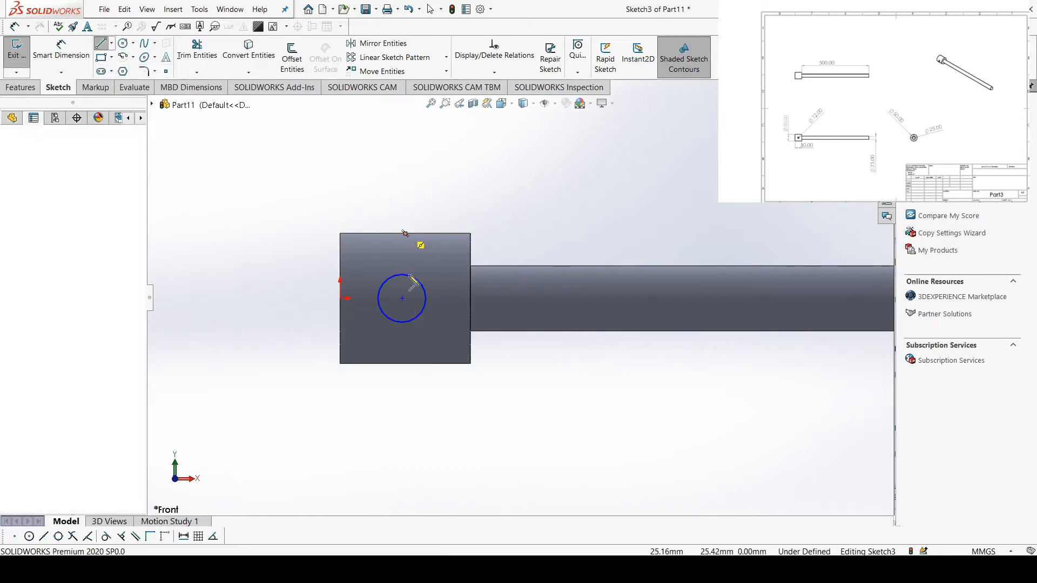
click(406, 364)
key(Escape)
scroll(408, 297, down, 2)
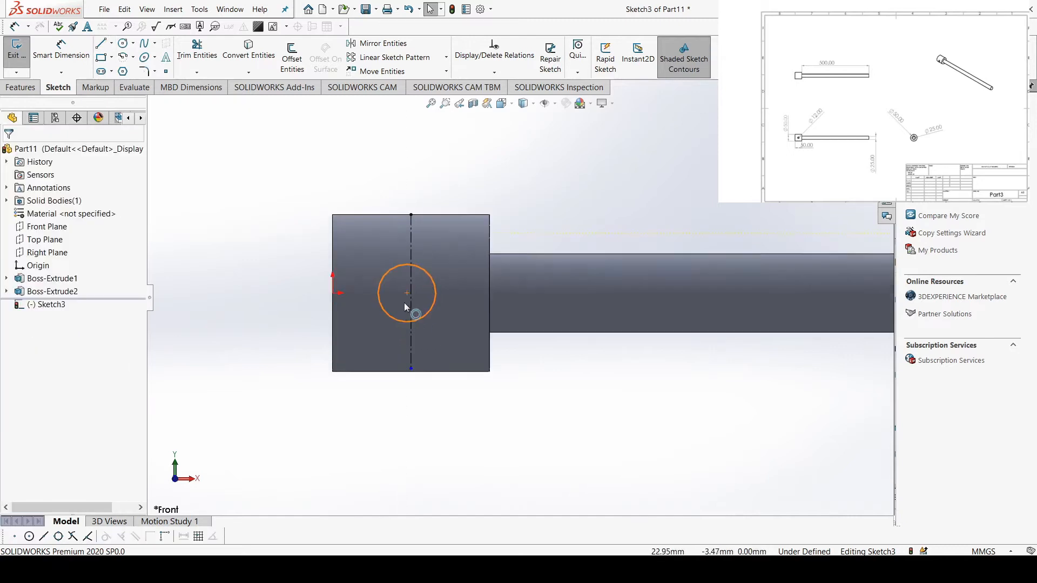
Make the circle's center point coincident with the vertical centerline.
click(413, 294)
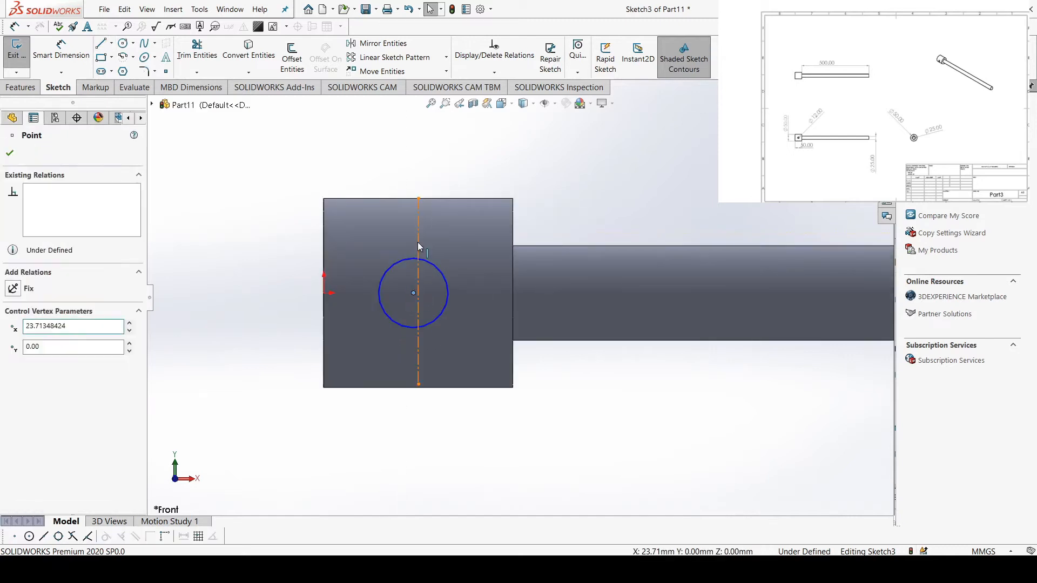
ctrl+click(417, 242)
click(13, 362)
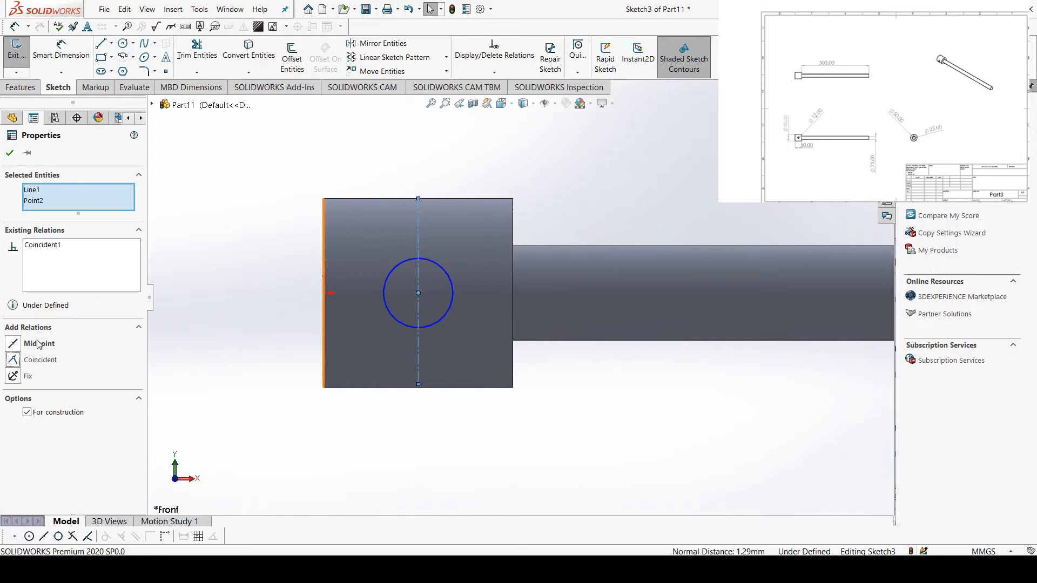
click(10, 153)
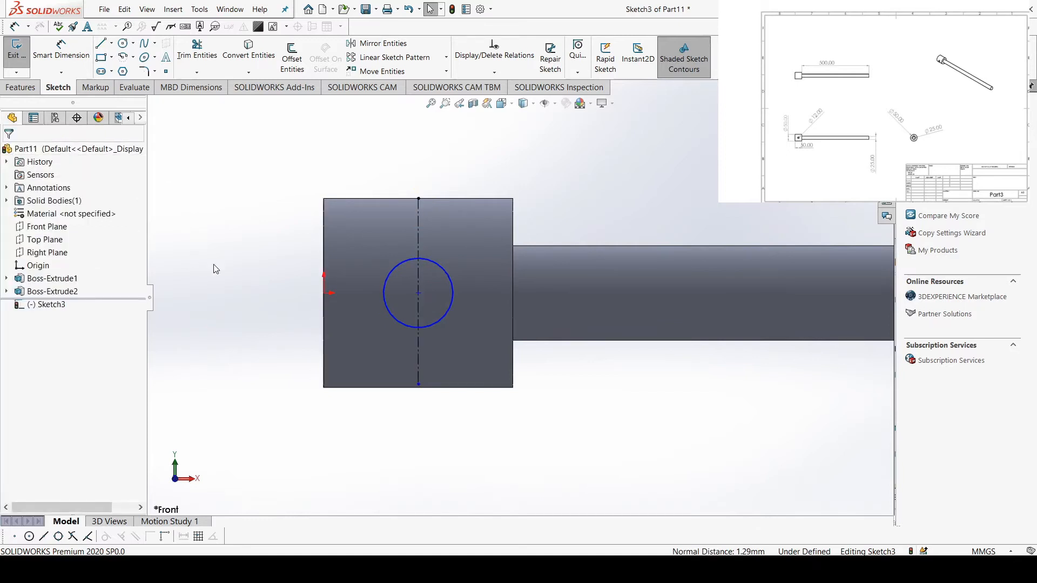
Dimension the circle in the head to a diameter of 12 mm.
click(20, 88)
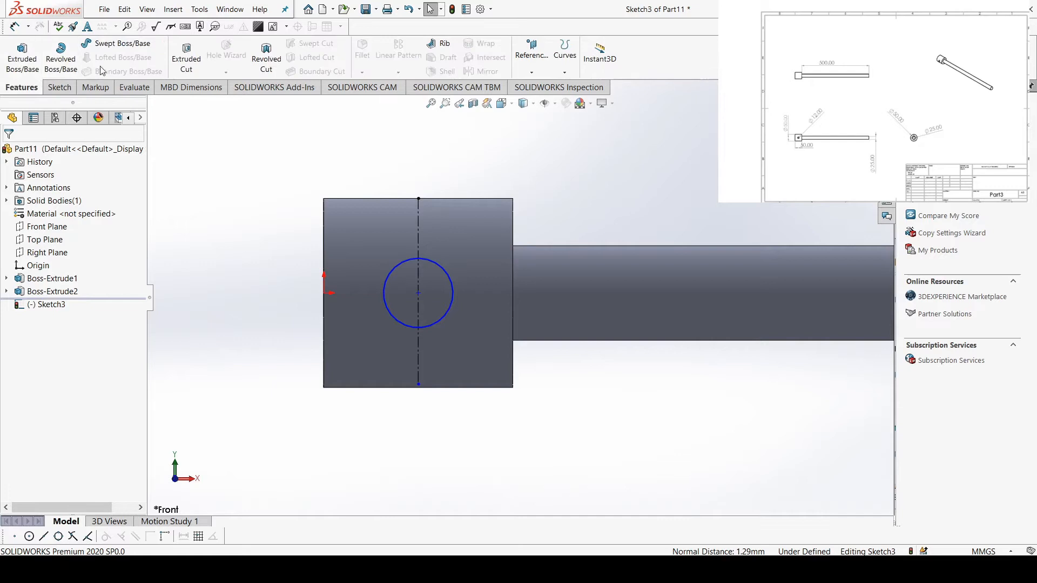
click(63, 89)
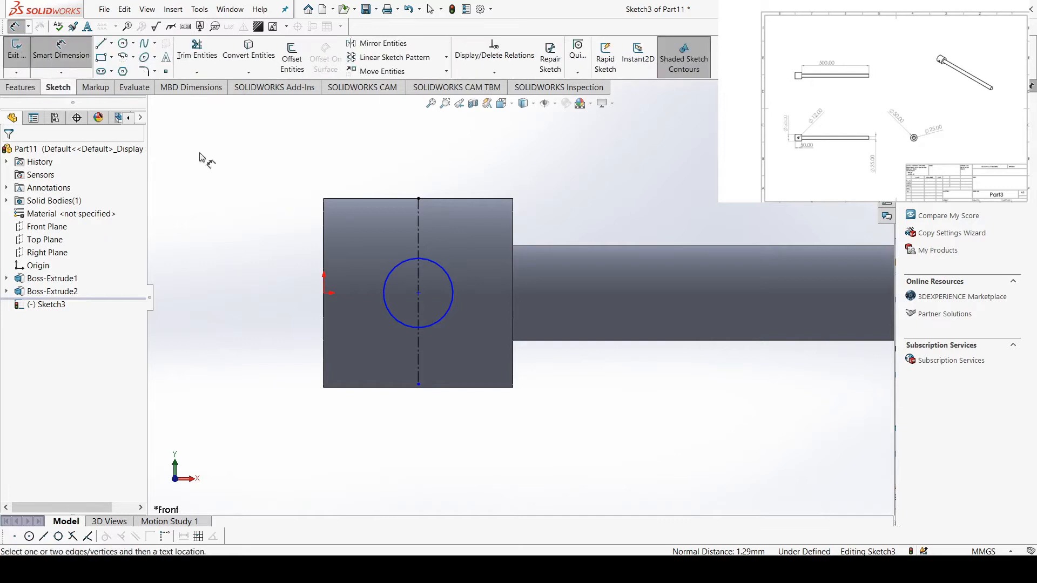
click(436, 263)
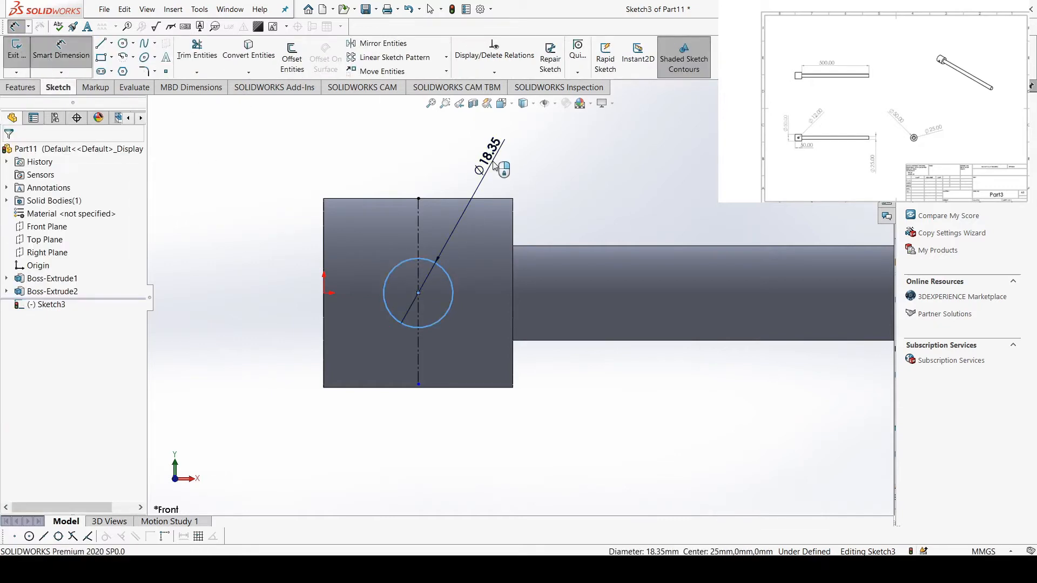
click(486, 156)
text(12)
key(Return)
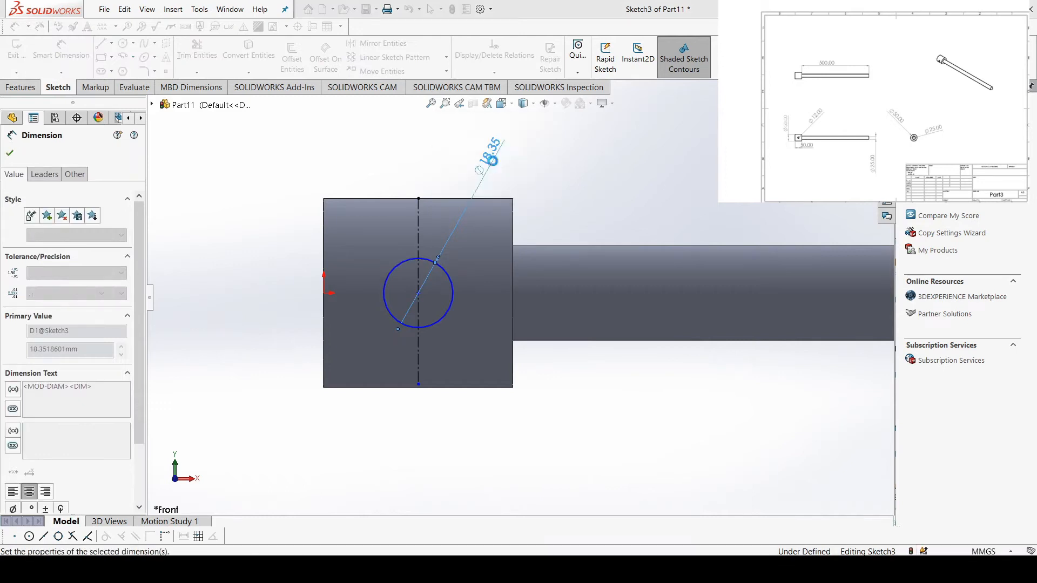
click(17, 153)
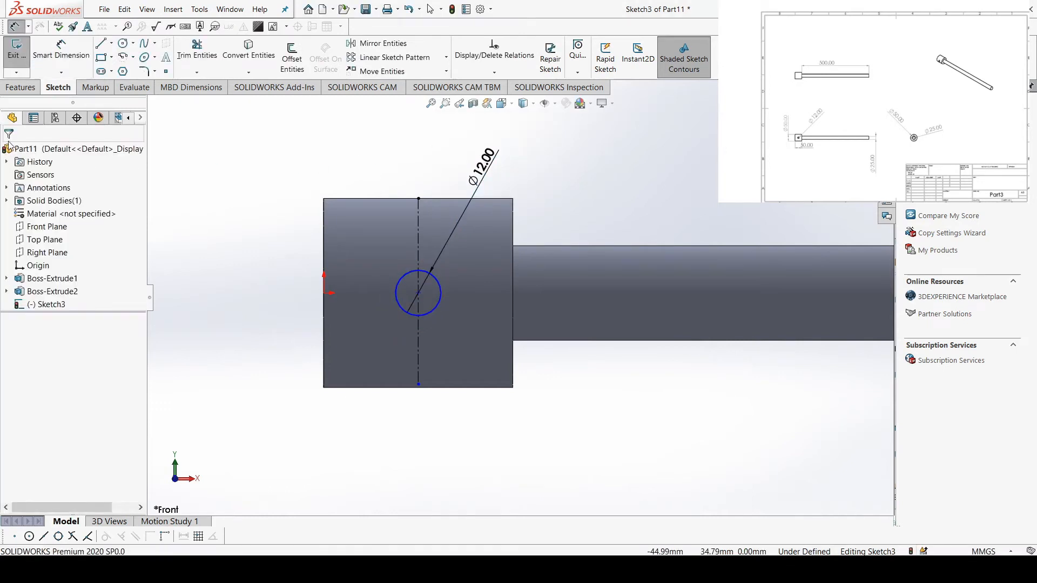
Cut the 12 mm circle crosswise through the head with a Mid Plane extruded cut of 500 mm.
click(21, 87)
click(186, 58)
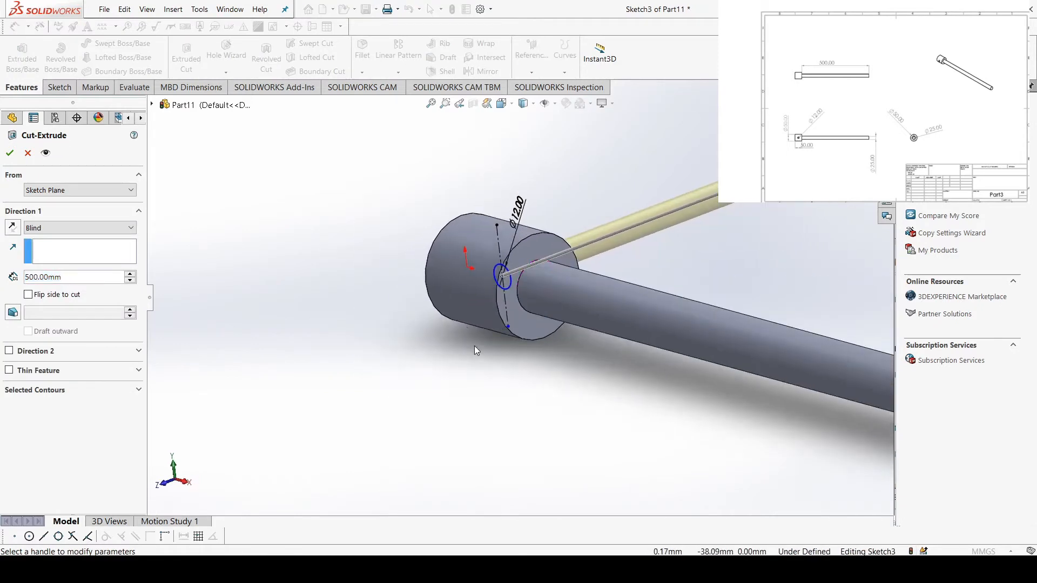
click(91, 228)
click(67, 306)
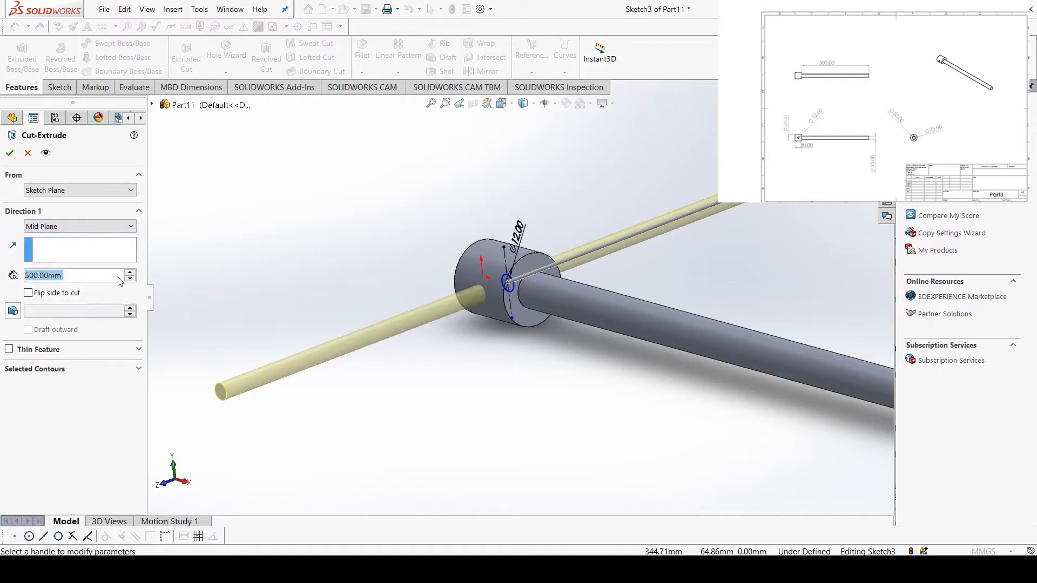
click(10, 153)
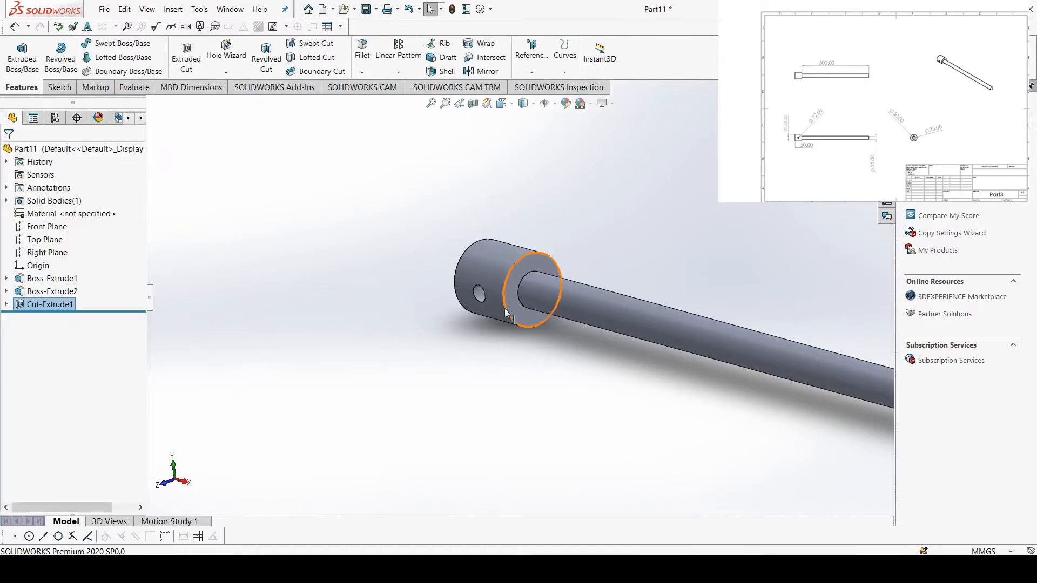
key(f)
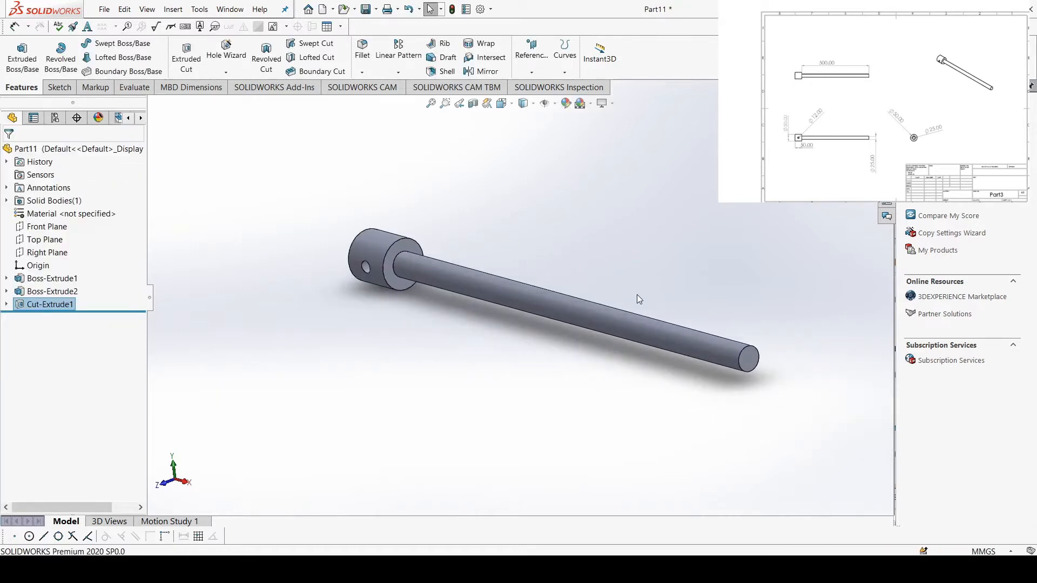
key(Right)
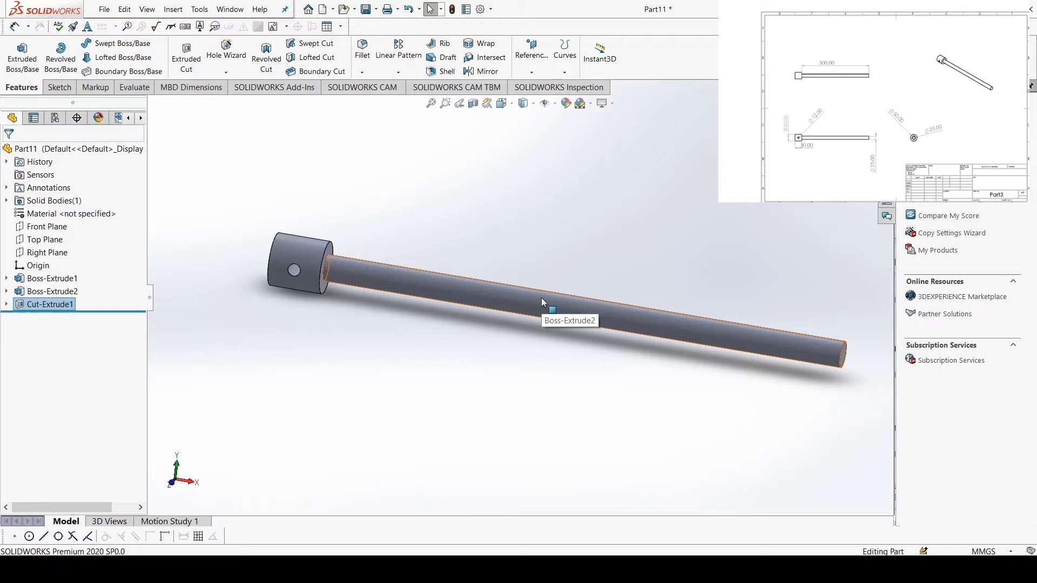
Start a cosmetic thread with the ANSI Metric standard, Machine Threads type and size M24x2.0.
click(172, 9)
mouse_move(212, 452)
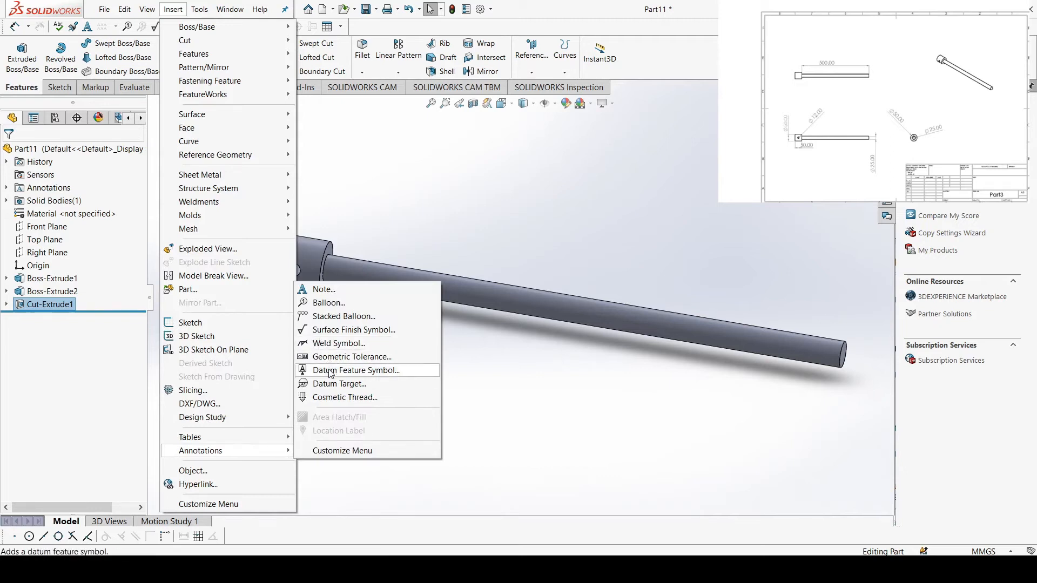
click(333, 398)
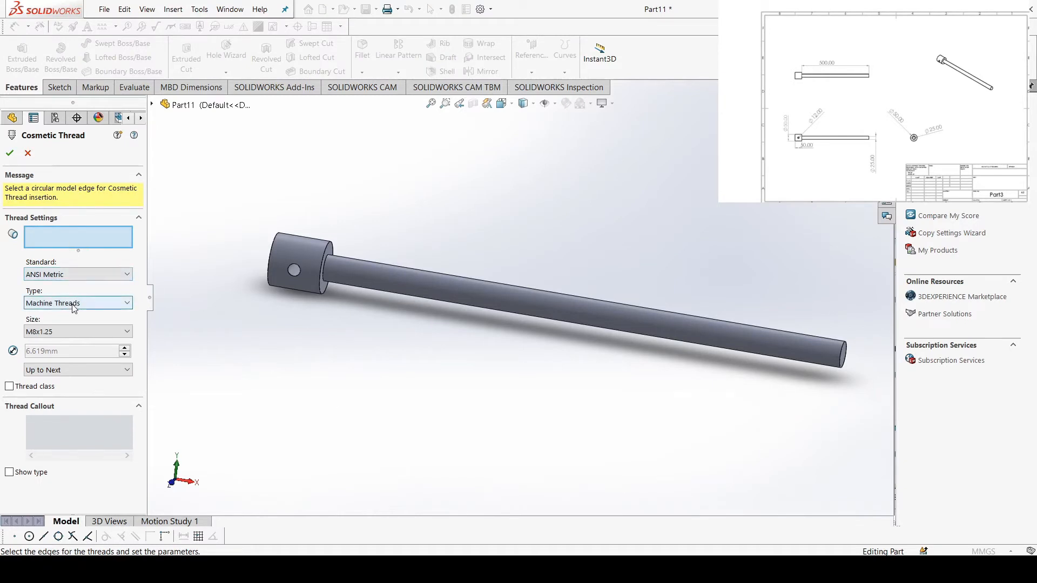
click(60, 336)
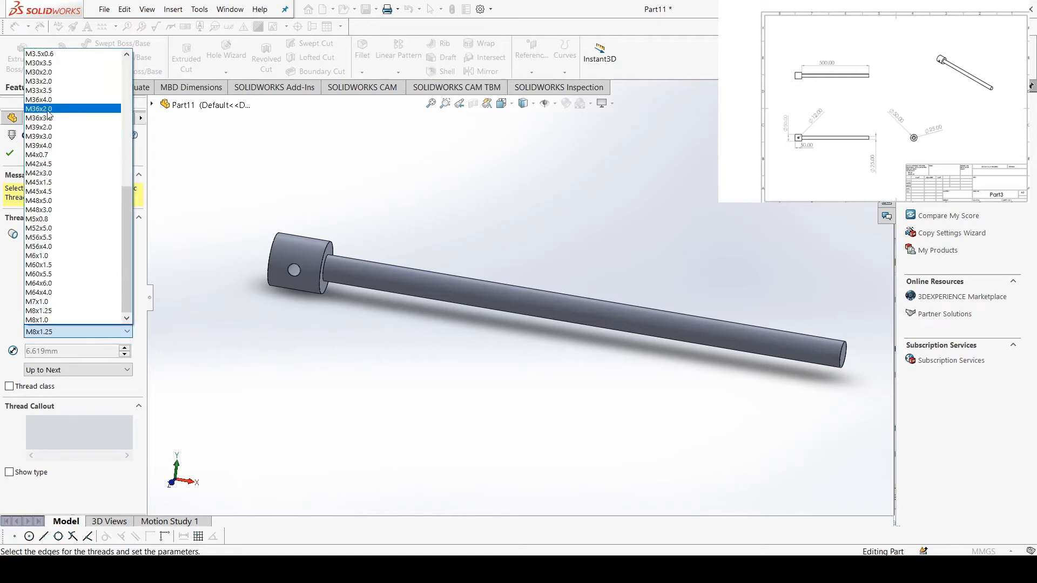
scroll(49, 116, up, 3)
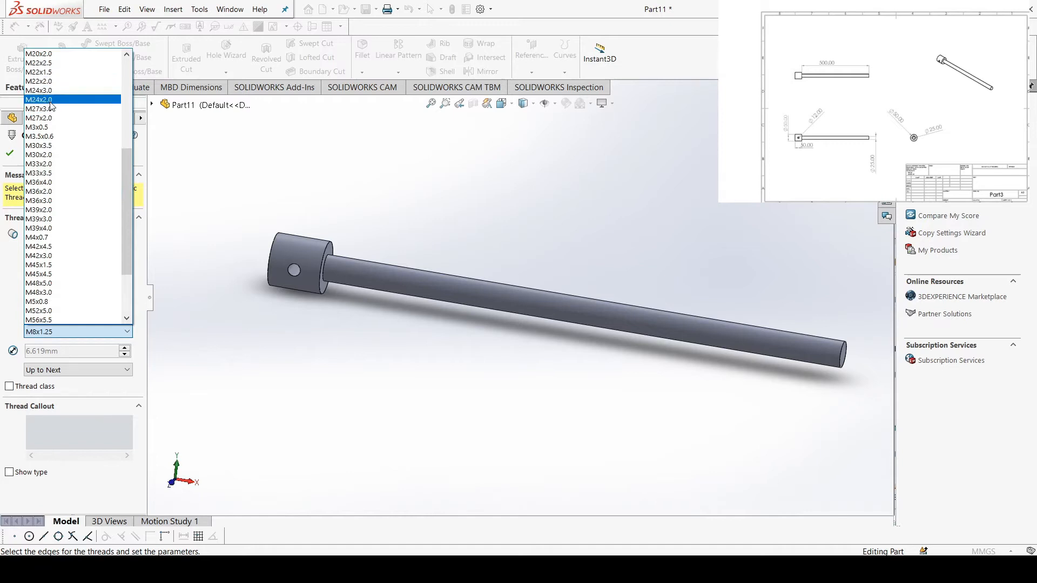
click(51, 100)
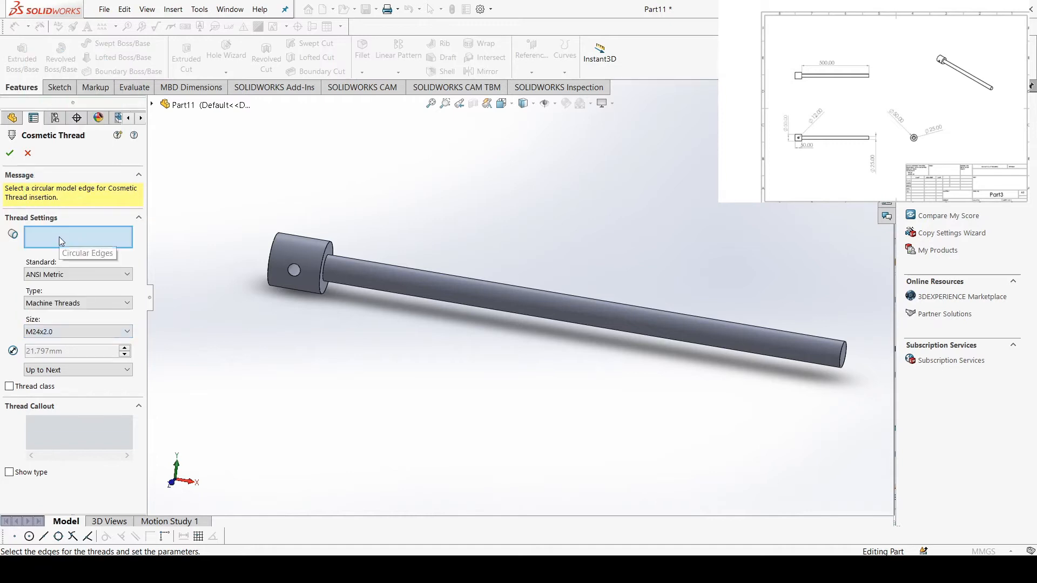
Apply the cosmetic thread to the circular edges at both ends of the shaft, running Up to Next.
scroll(331, 271, down, 2)
scroll(331, 271, up, 1)
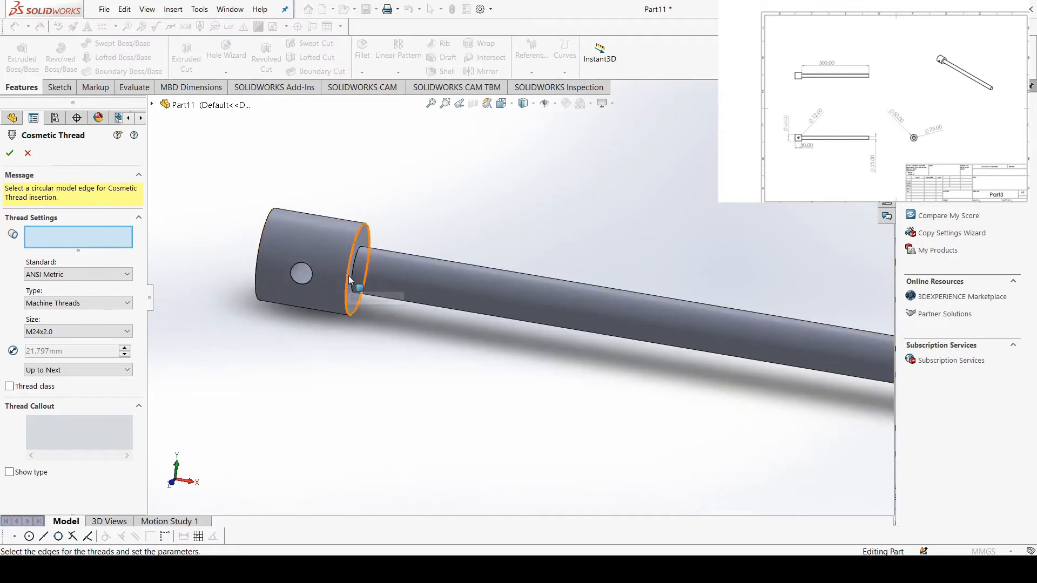
click(356, 287)
scroll(561, 323, up, 1)
scroll(720, 329, up, 2)
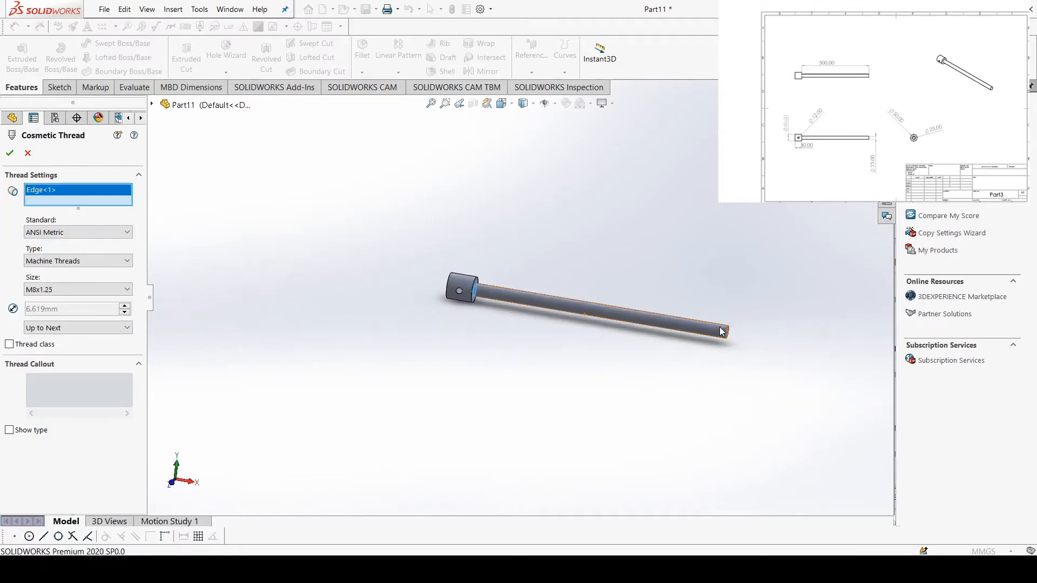
scroll(720, 328, down, 4)
click(677, 338)
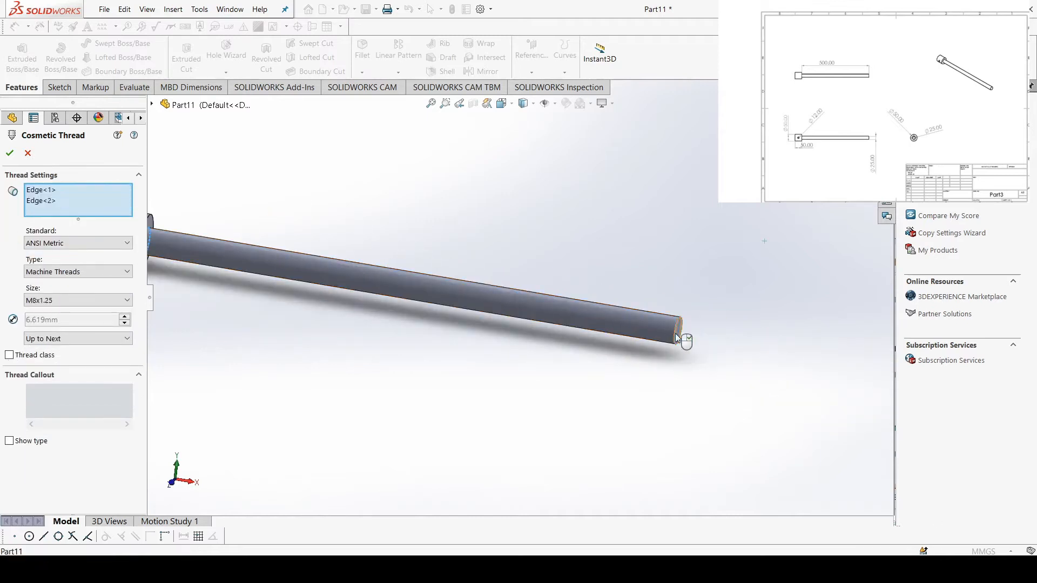
click(10, 154)
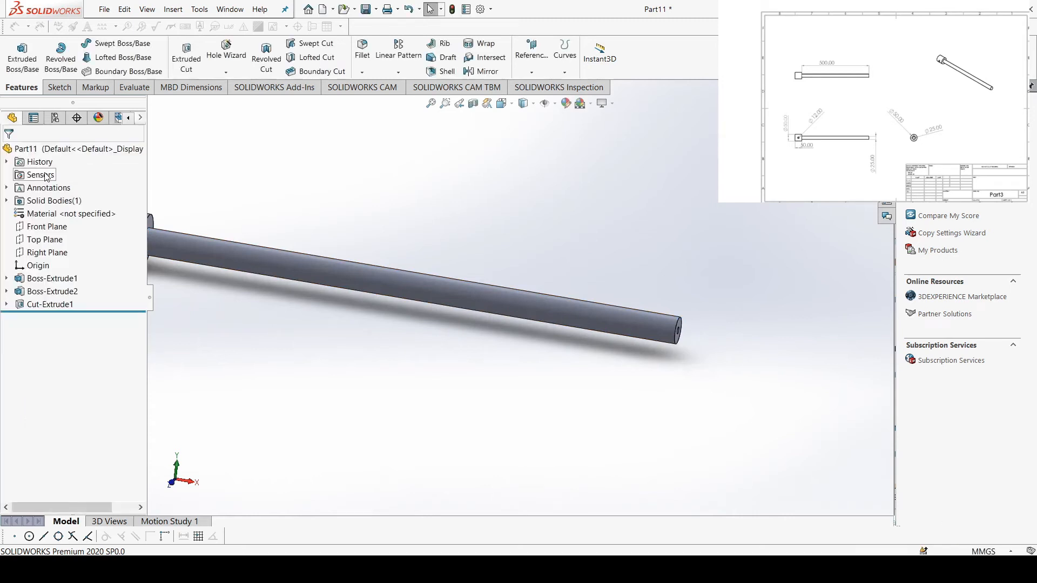
Enable shaded cosmetic threads in the Detailing display filter of the document properties.
scroll(311, 220, up, 1)
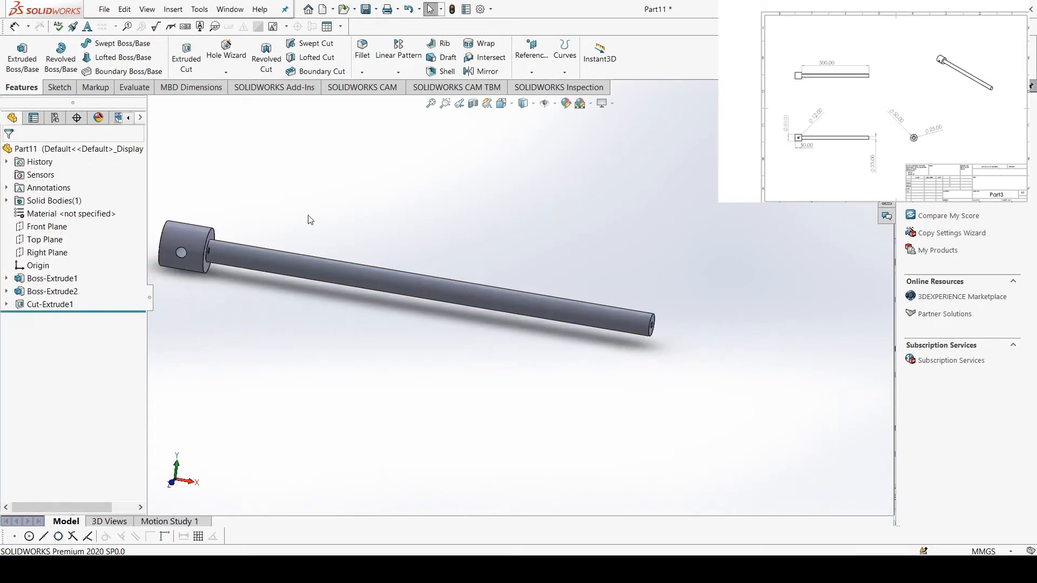
scroll(303, 224, down, 1)
scroll(304, 223, up, 1)
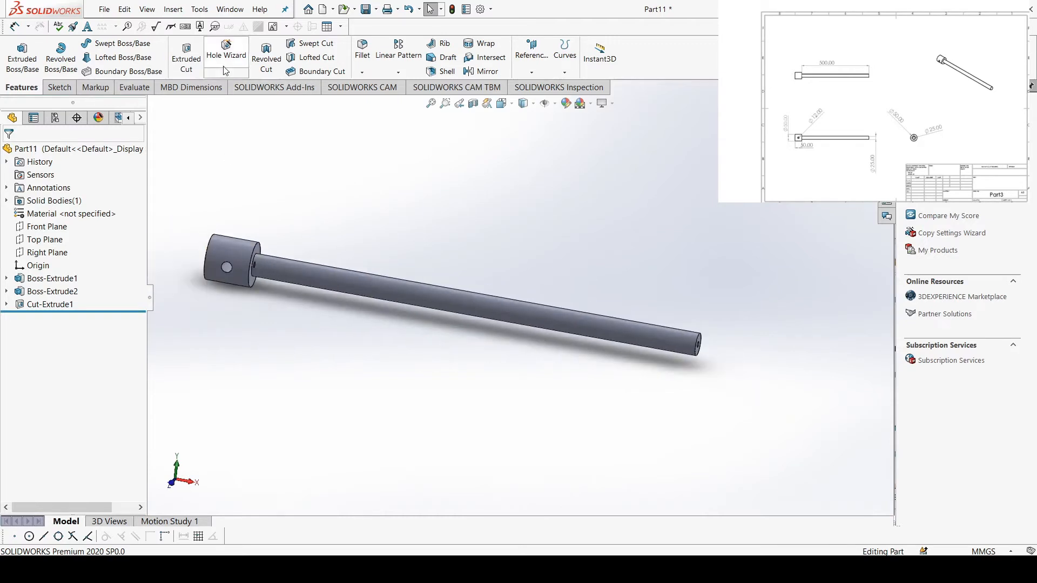
middle_drag(474, 178, 458, 181)
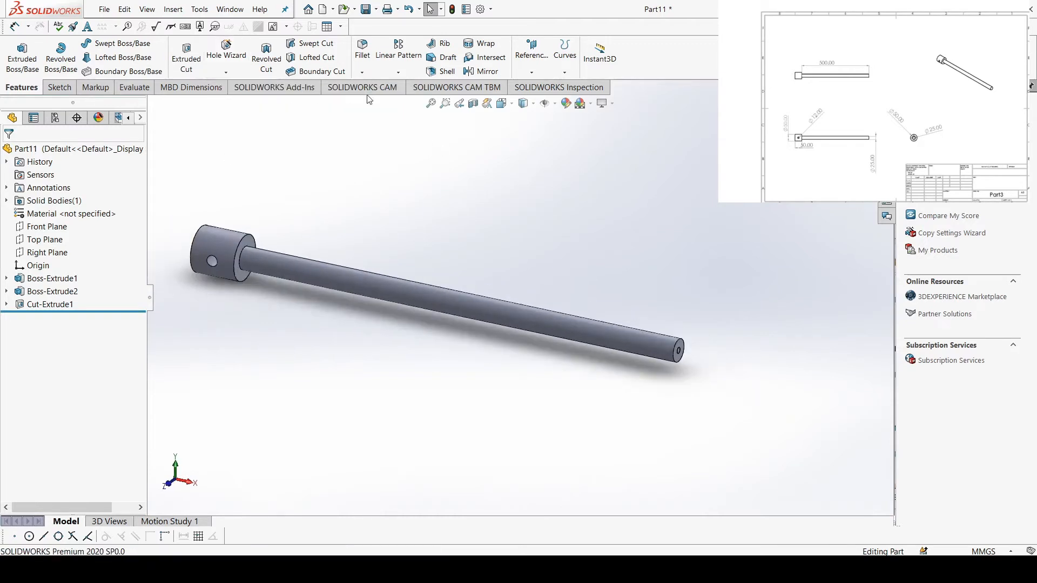
click(199, 10)
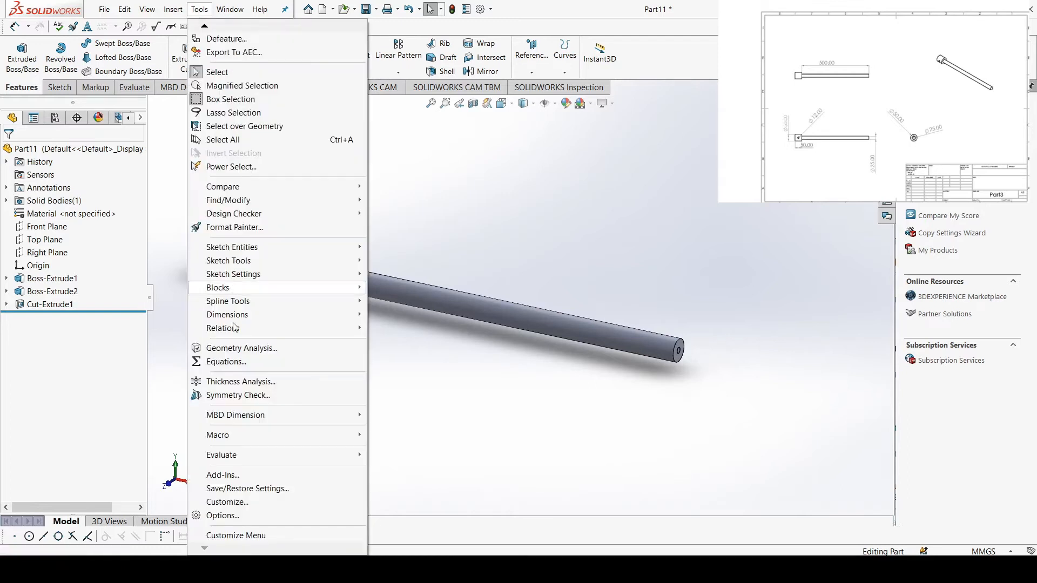
click(240, 517)
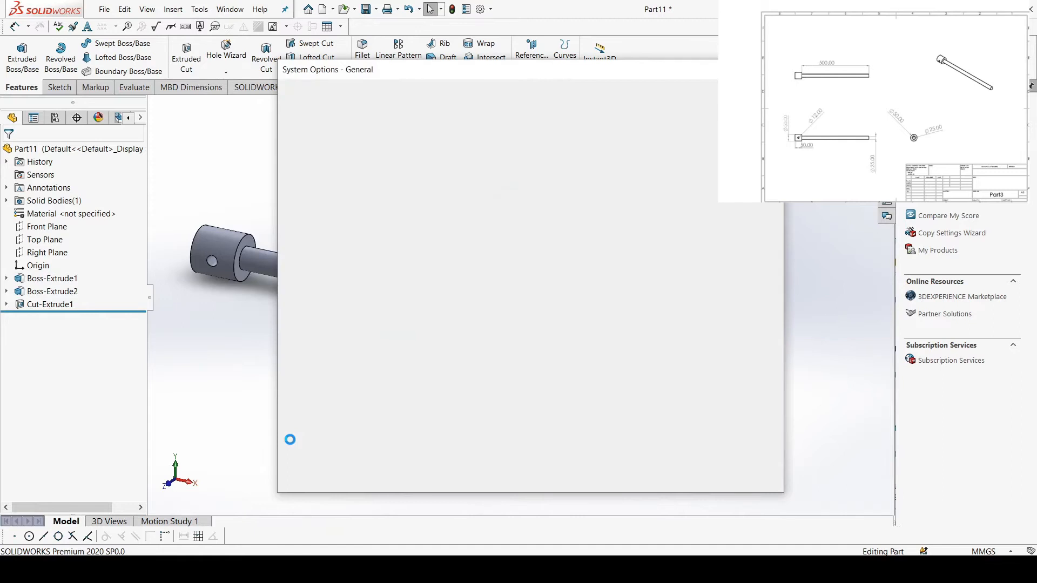
click(384, 95)
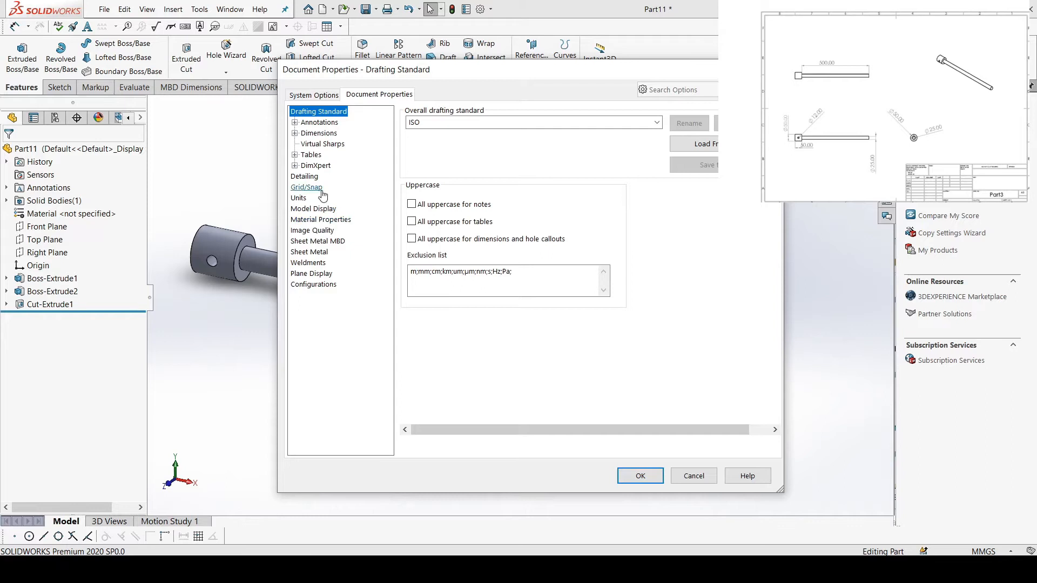
click(305, 176)
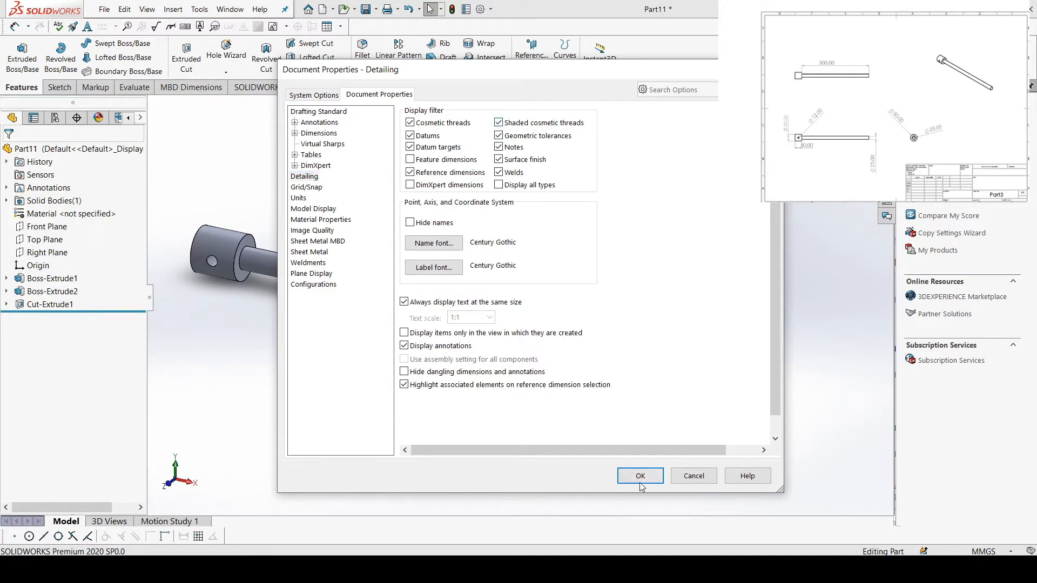
key(Return)
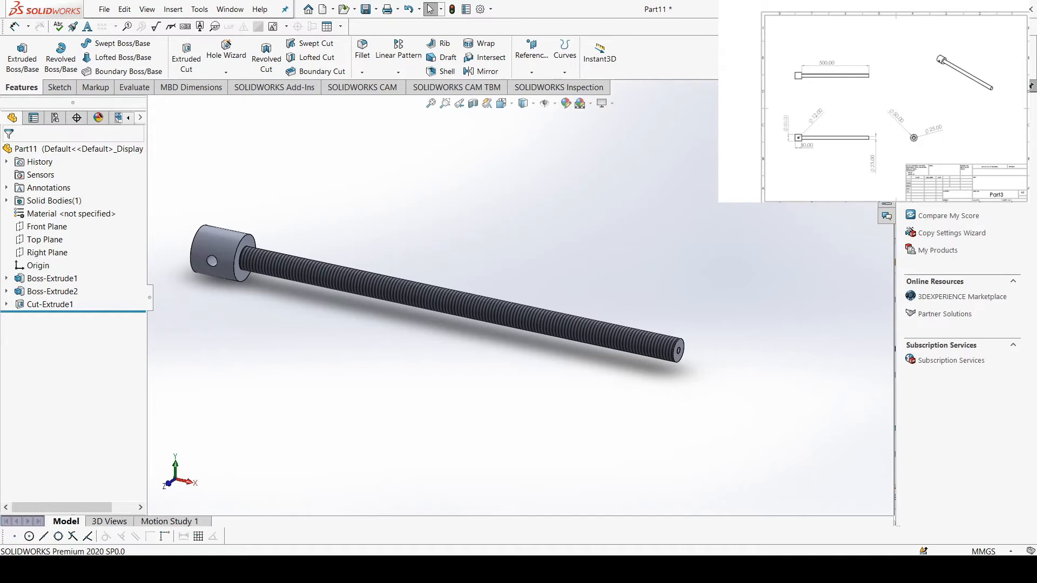
Select the saddle part on top of the jack assembly and create a new part document for it.
click(536, 275)
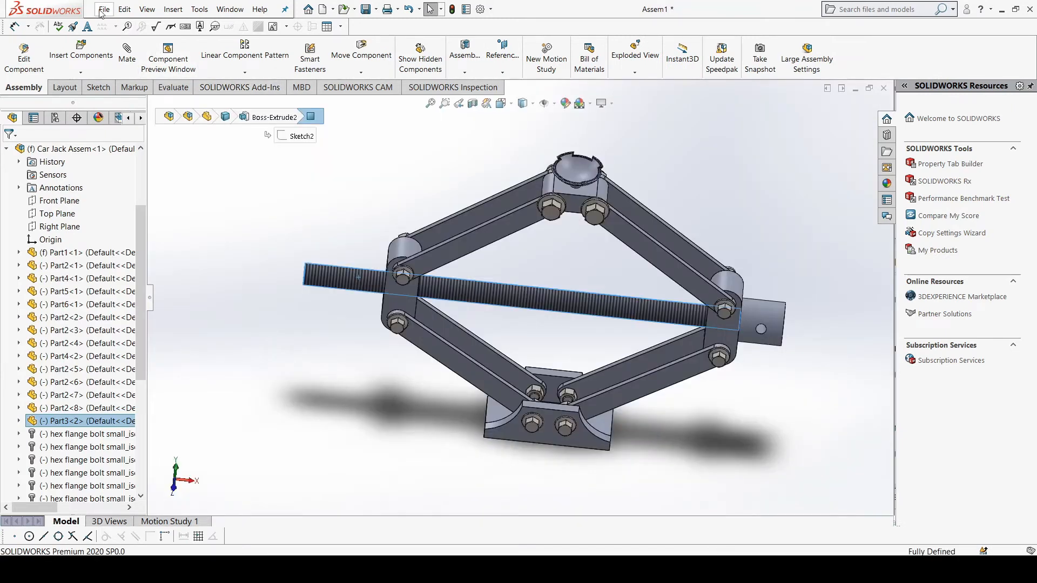
click(102, 10)
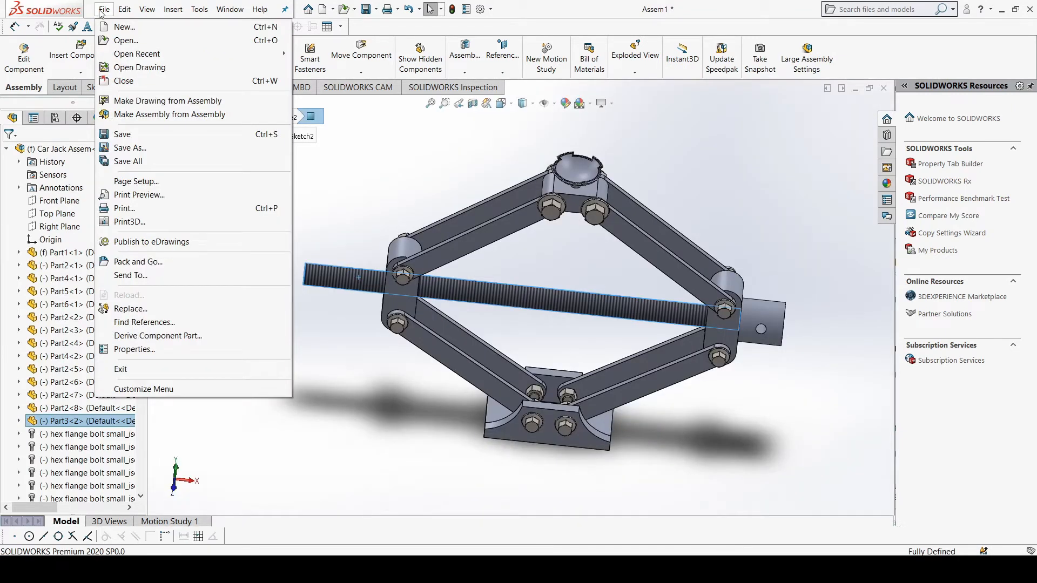
click(582, 173)
drag(569, 177, 574, 166)
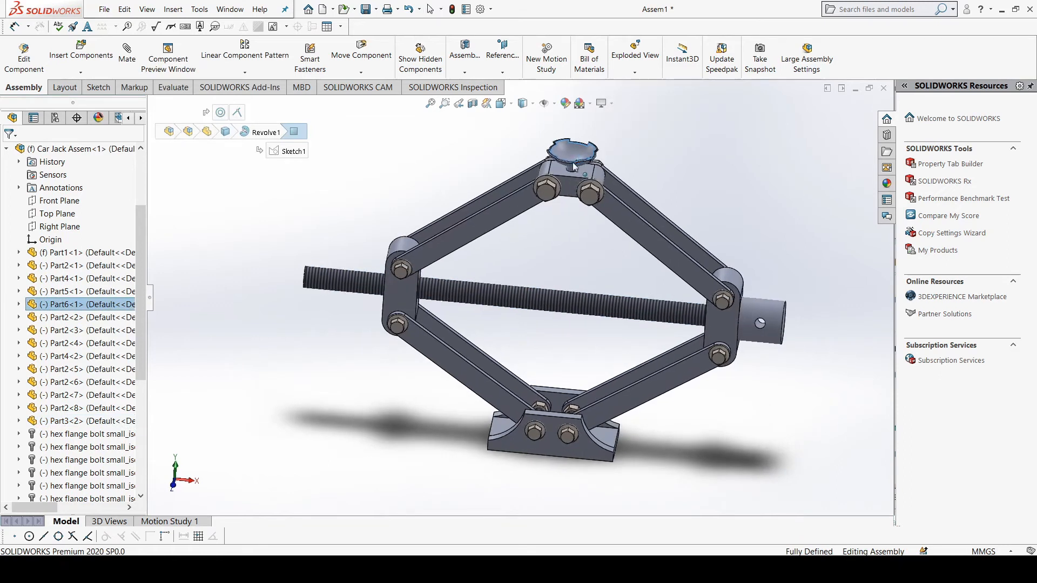
click(103, 10)
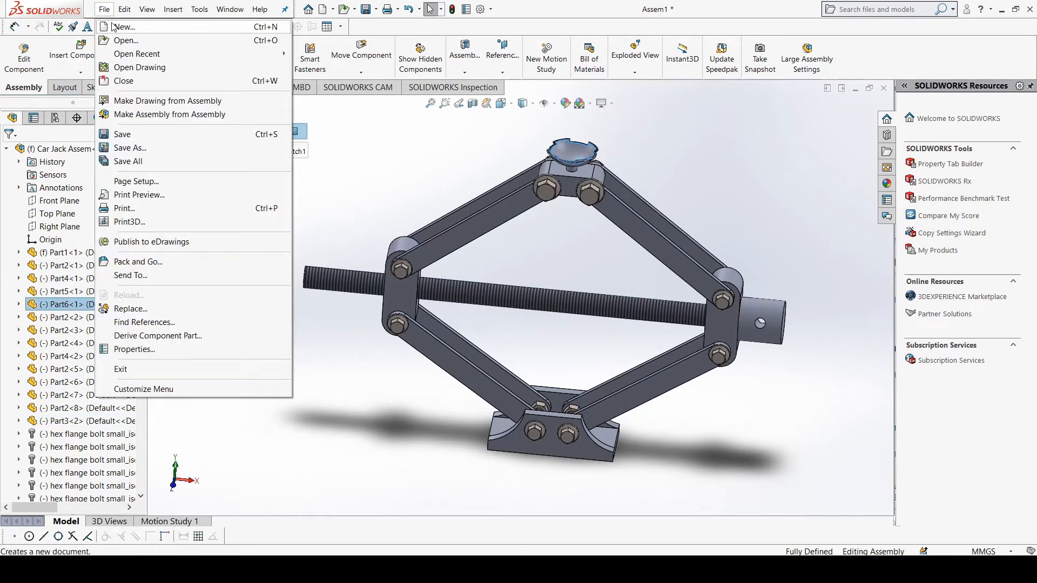
click(113, 28)
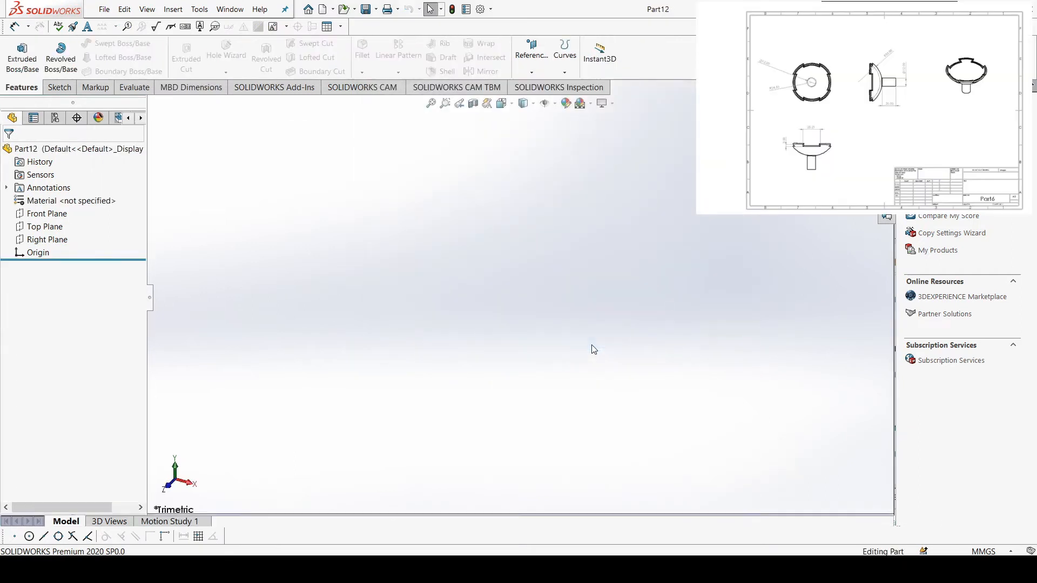
On the Front Plane, sketch a vertical line about 39 mm up from the origin and a horizontal line leftward from its upper end.
click(47, 213)
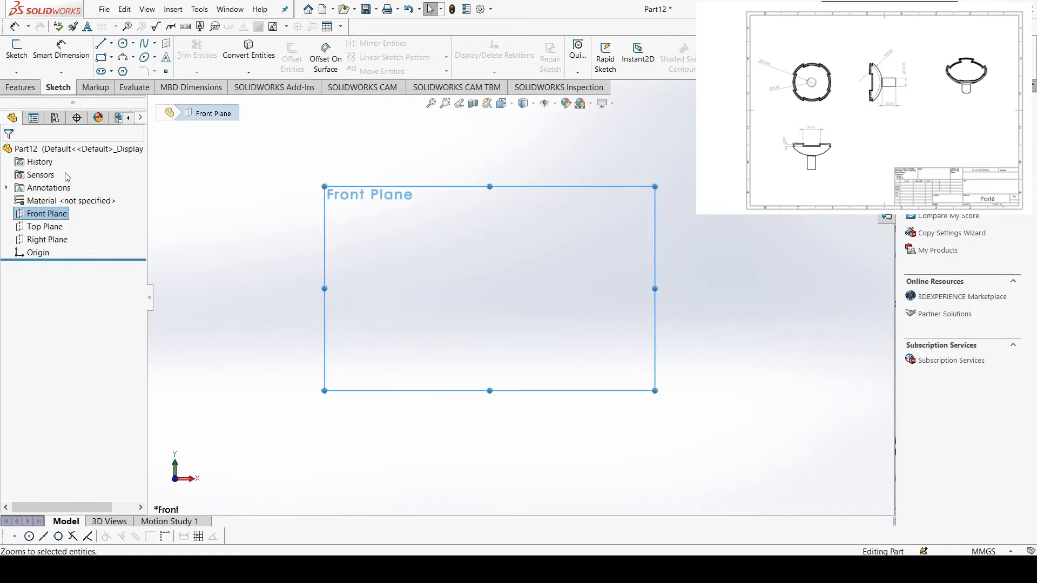
click(101, 43)
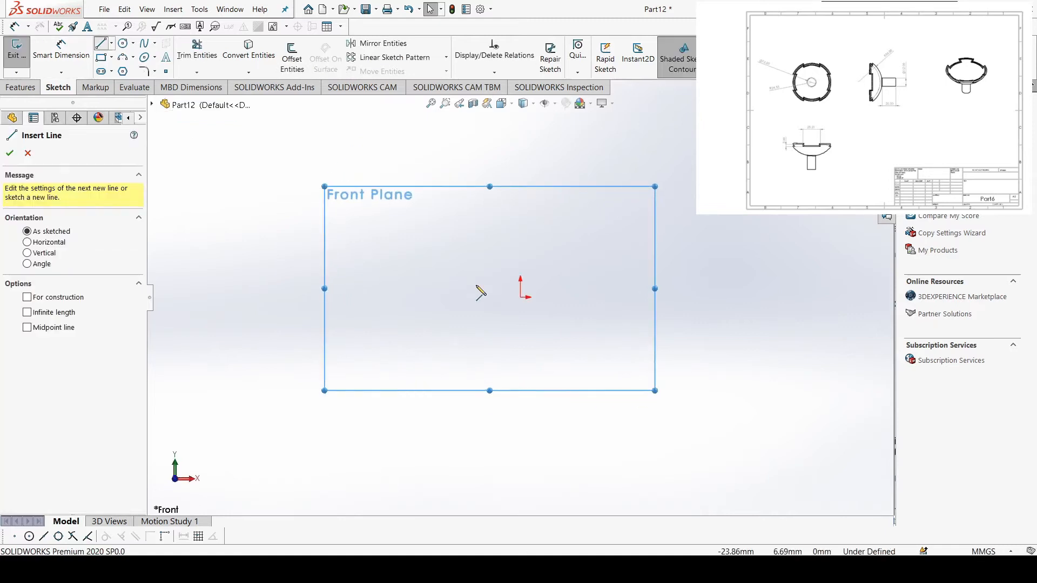
click(520, 296)
click(520, 225)
double_click(439, 225)
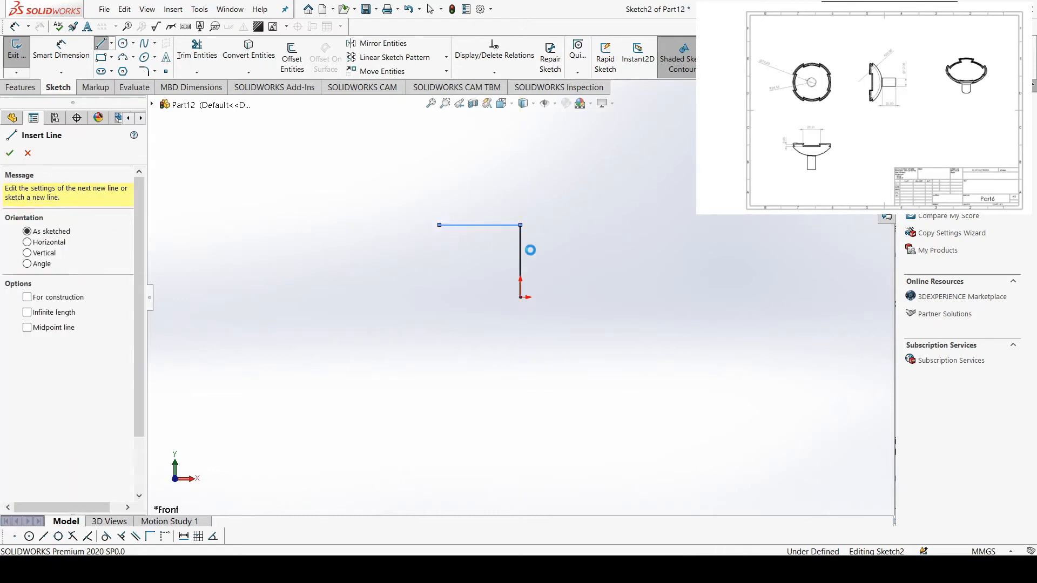
key(Escape)
Dimension the vertical line to 18.25 mm and the horizontal line to 30.25 mm.
right_drag(588, 303, 562, 244)
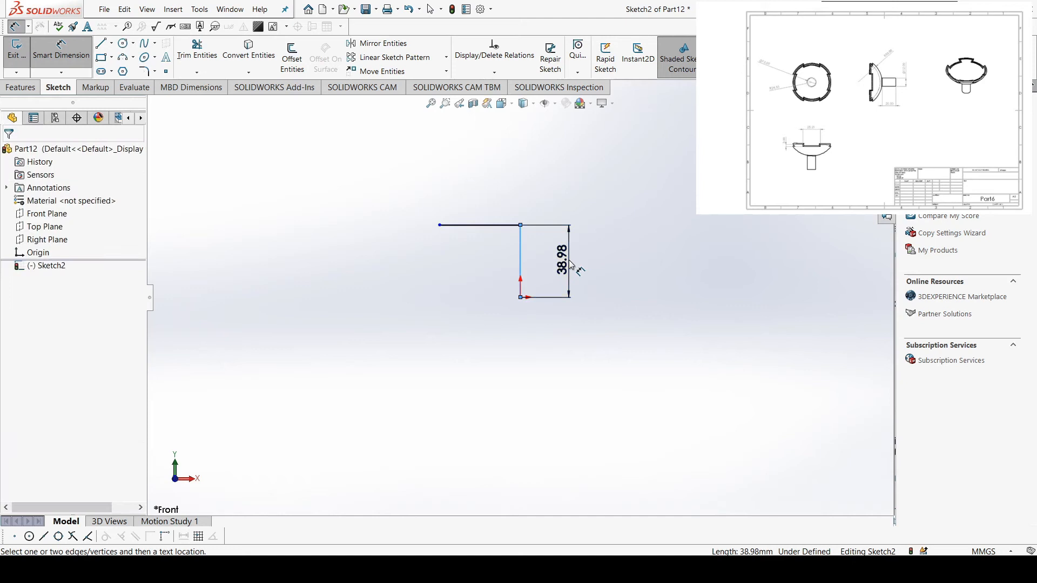
click(572, 265)
text(18.25)
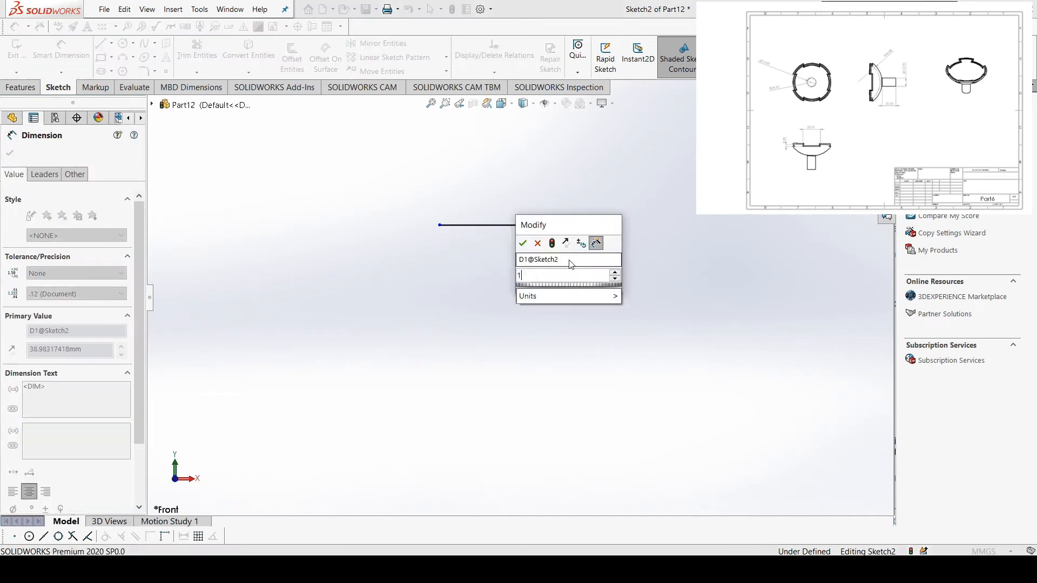
key(Return)
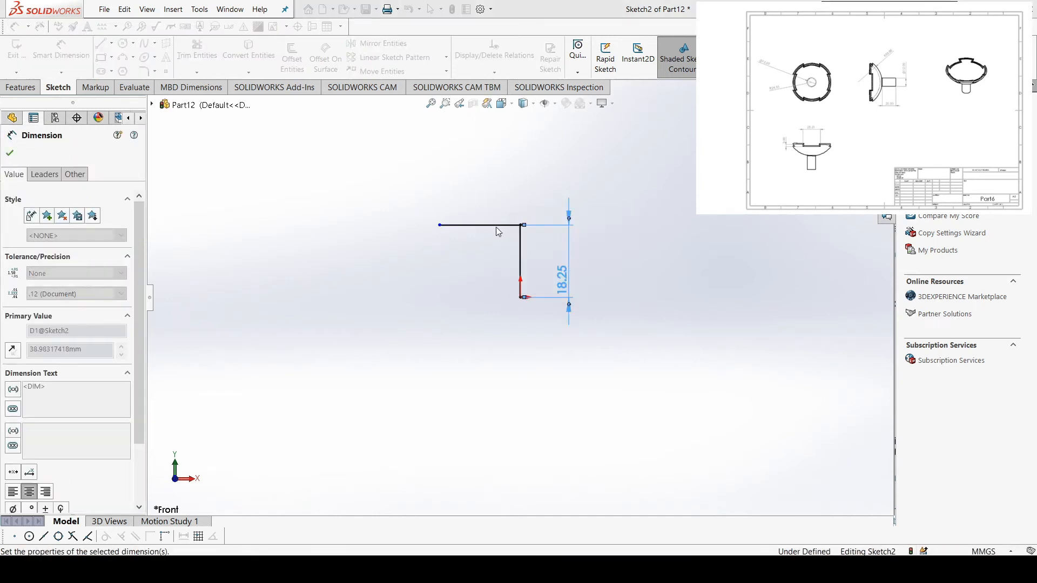
click(490, 195)
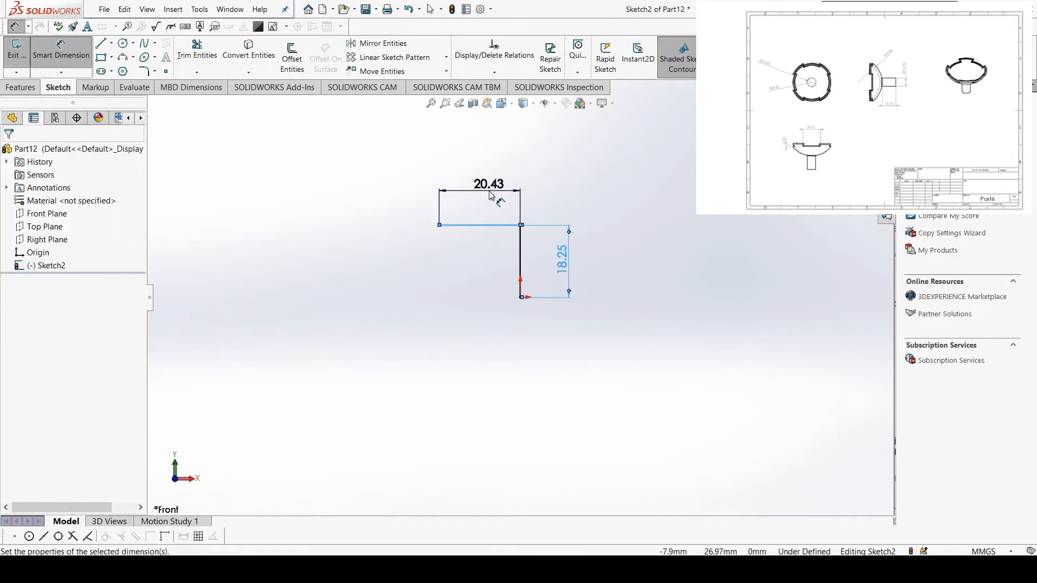
click(490, 196)
text(30.25)
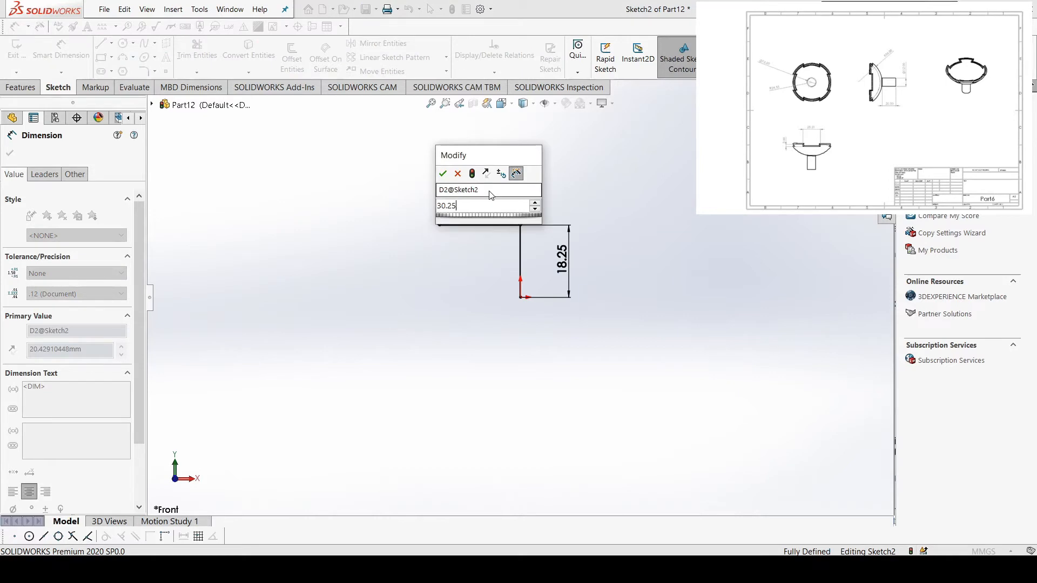
key(Return)
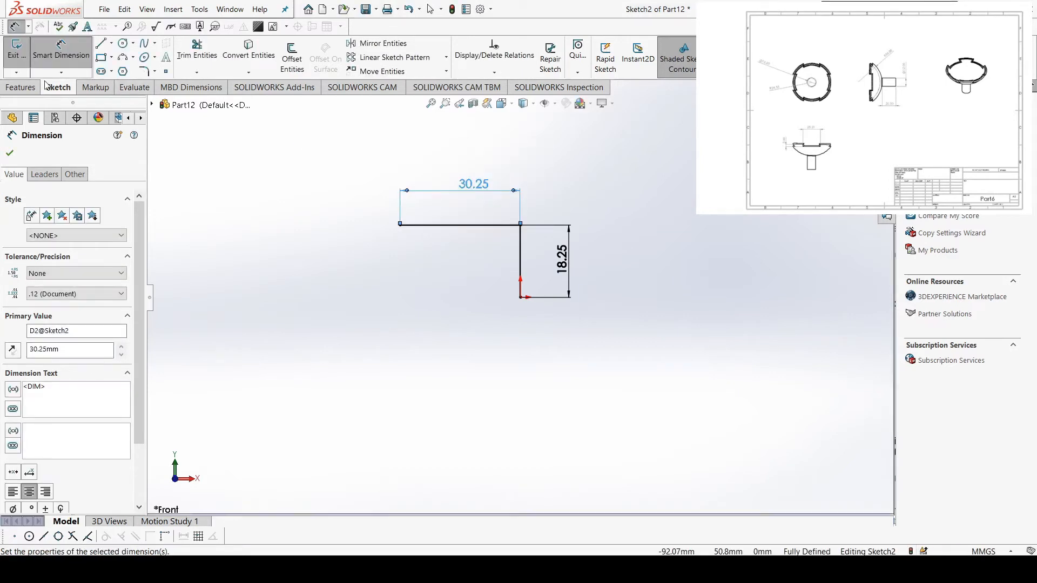
click(124, 43)
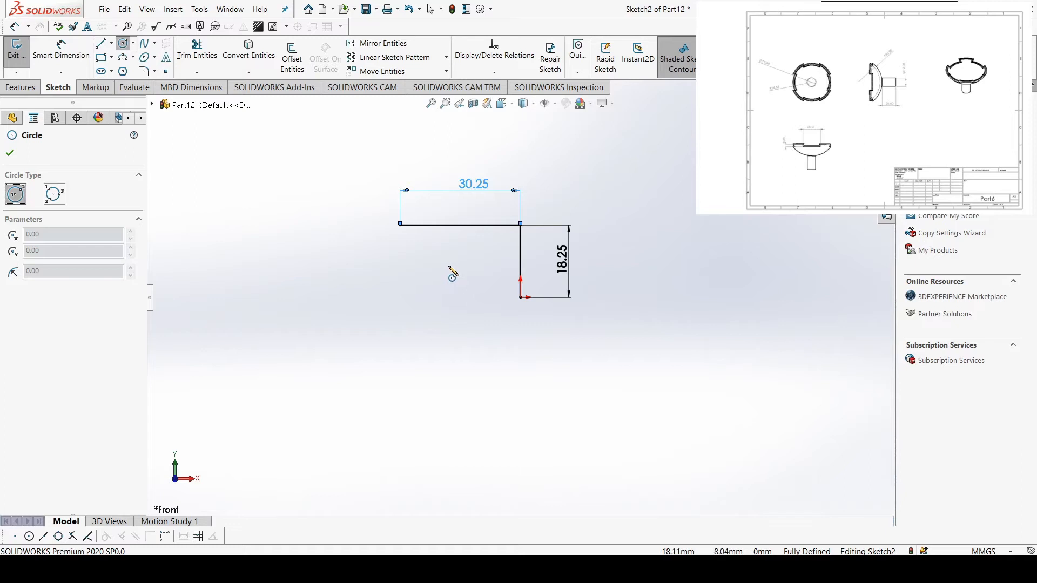
click(431, 269)
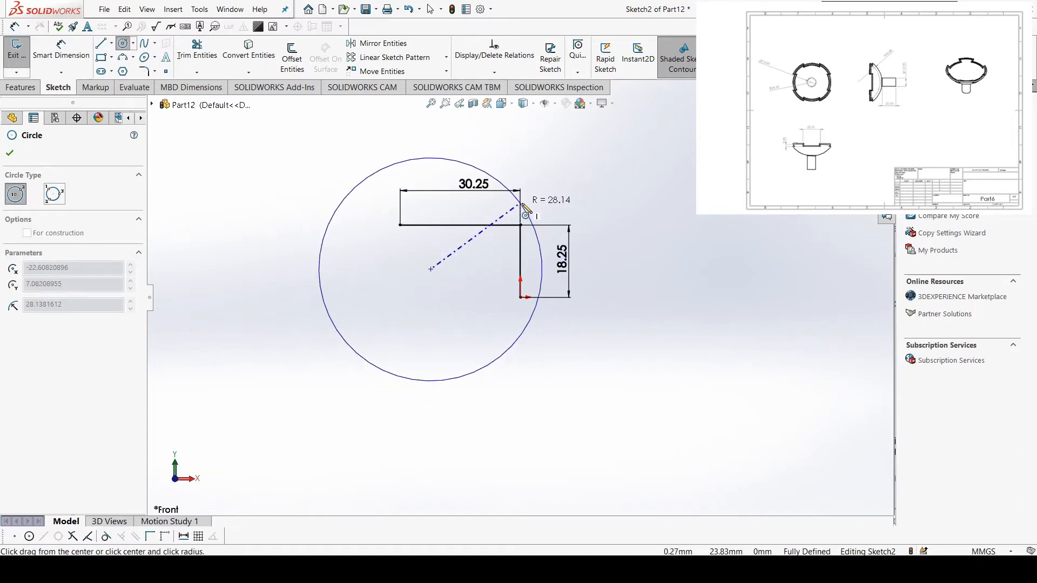
key(Escape)
Sketch a circle with a radius of about 41 mm, centred above and to the right of the lines' corner.
click(128, 43)
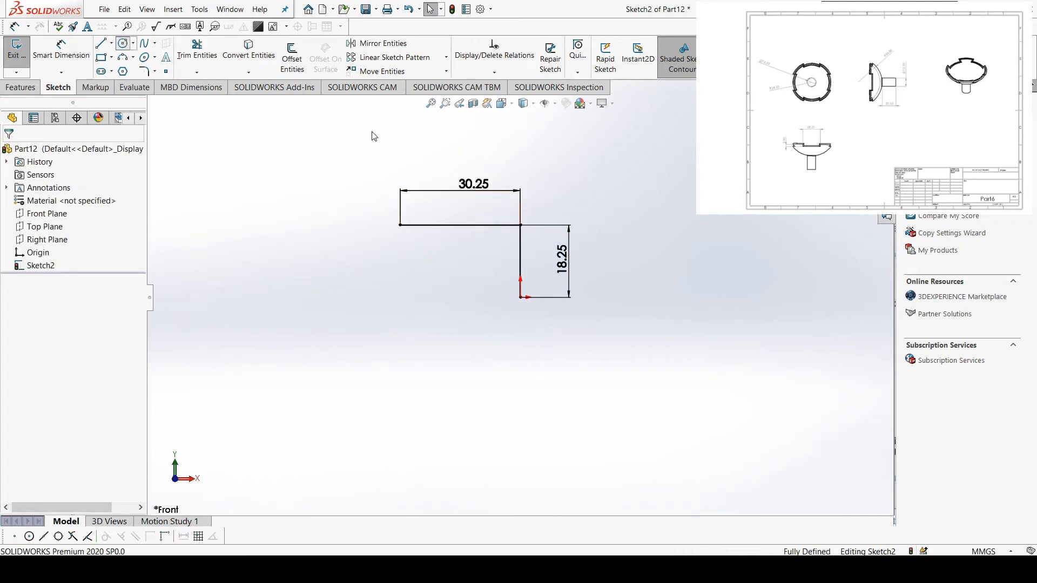
click(549, 190)
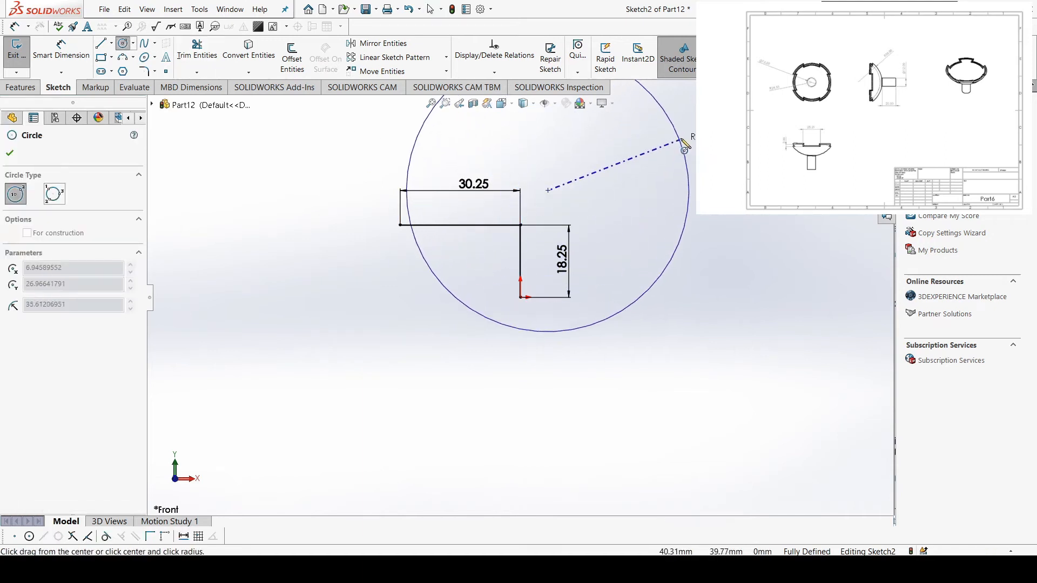
click(696, 138)
key(Escape)
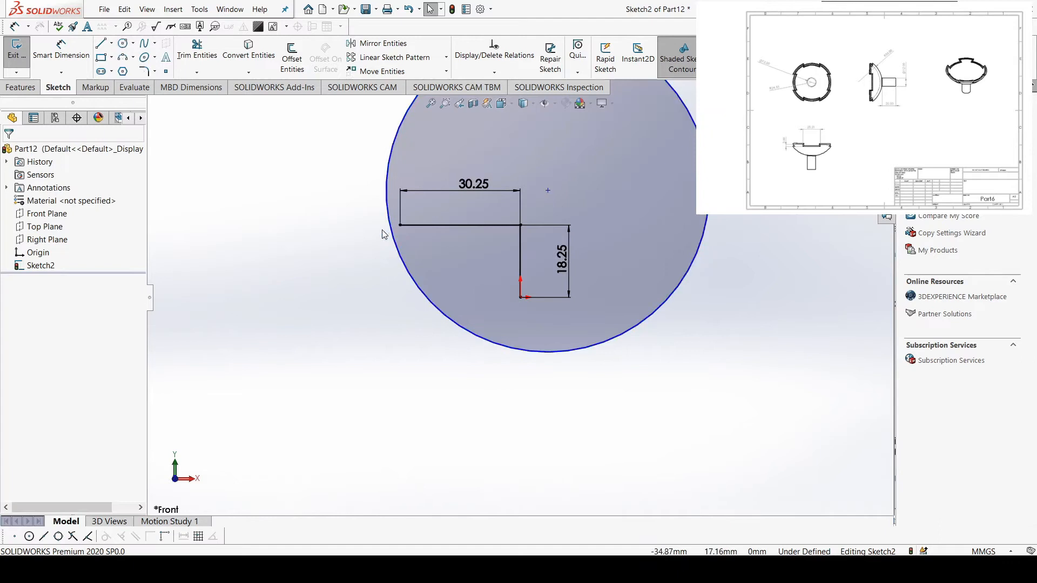
Make the circle coincident with the free end of the horizontal line and with the origin.
click(400, 227)
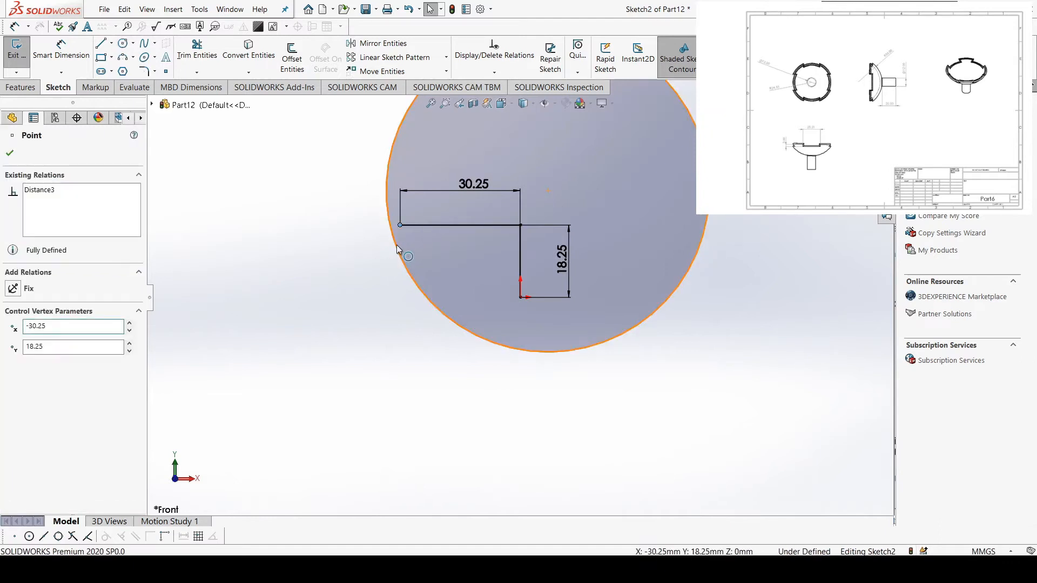
ctrl+click(389, 238)
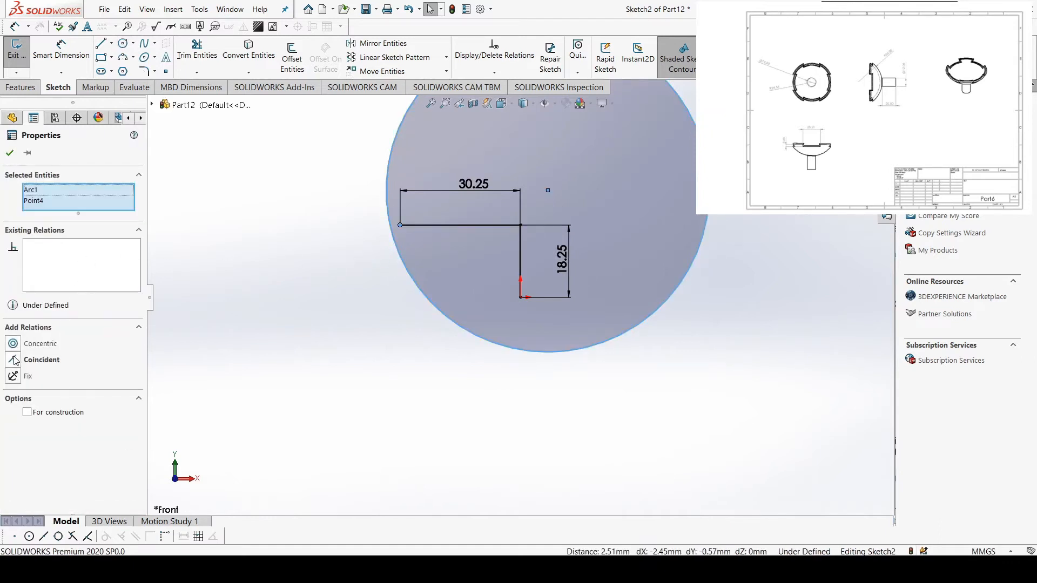
click(15, 361)
click(10, 153)
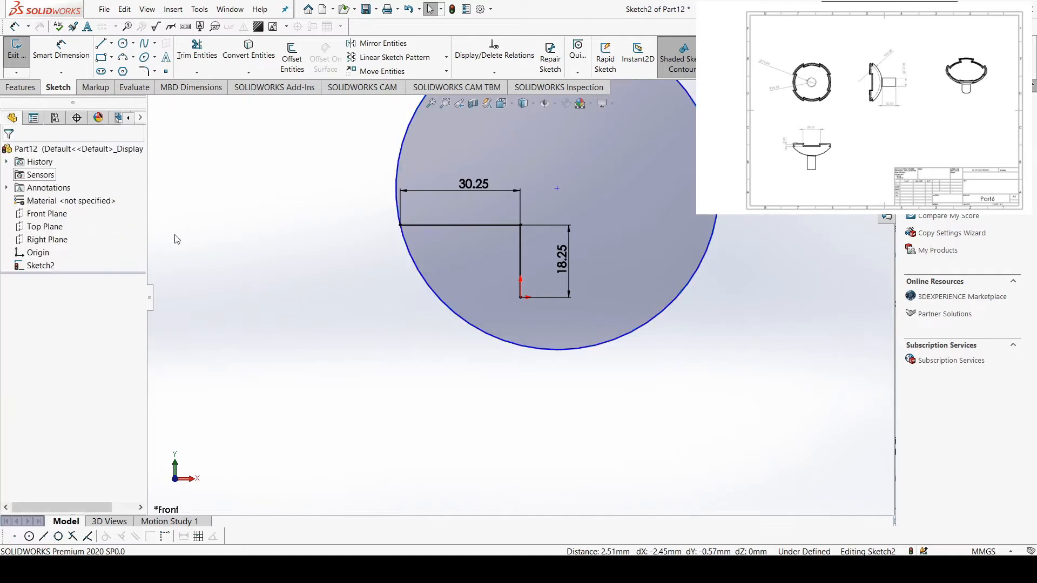
click(521, 297)
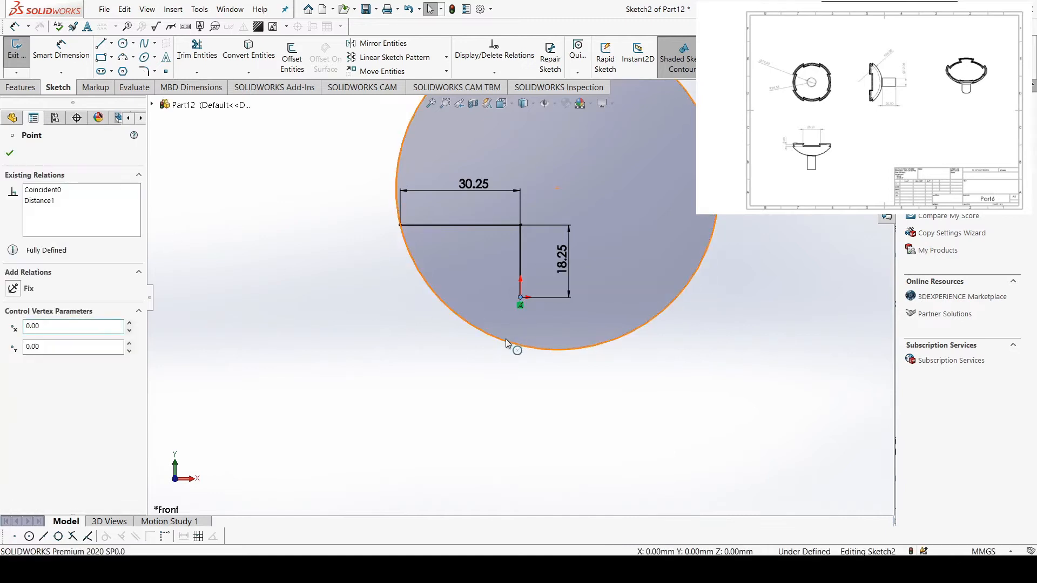
ctrl+click(512, 345)
click(14, 361)
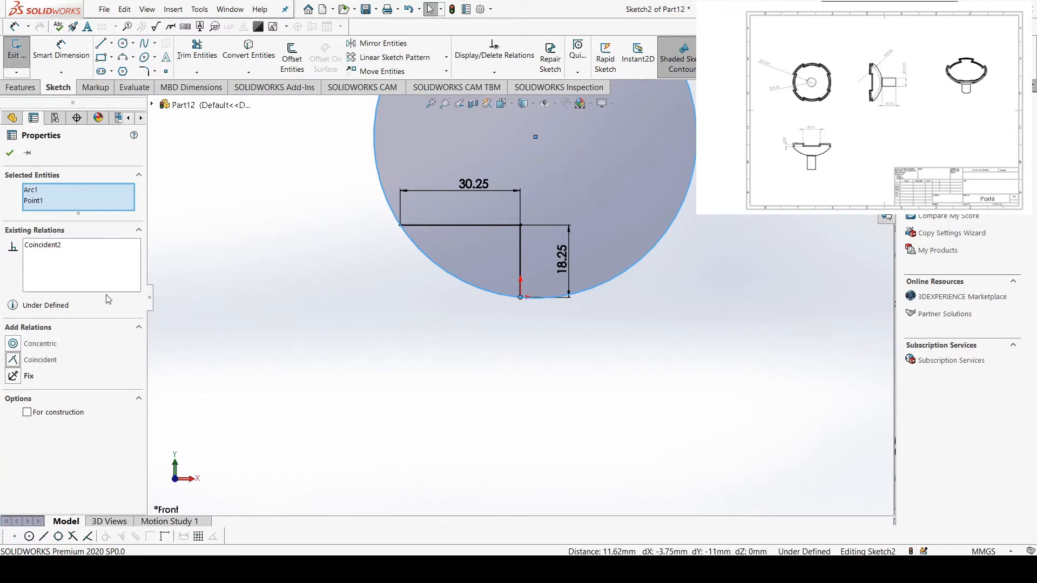
click(10, 153)
Trim the circle to the arc between the horizontal line's end and the origin, and set the arc's radius to 35 mm.
click(189, 48)
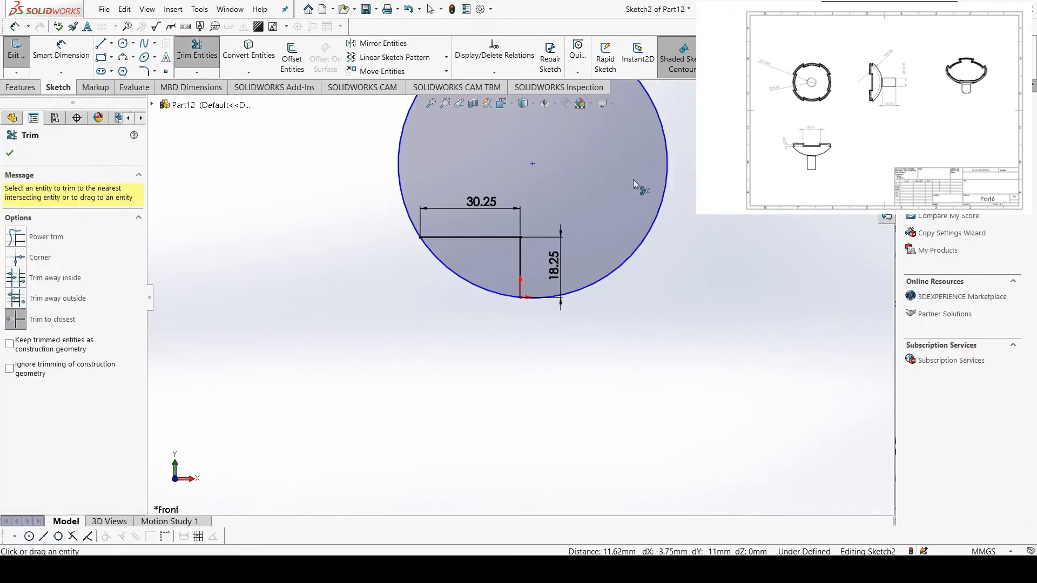
click(666, 164)
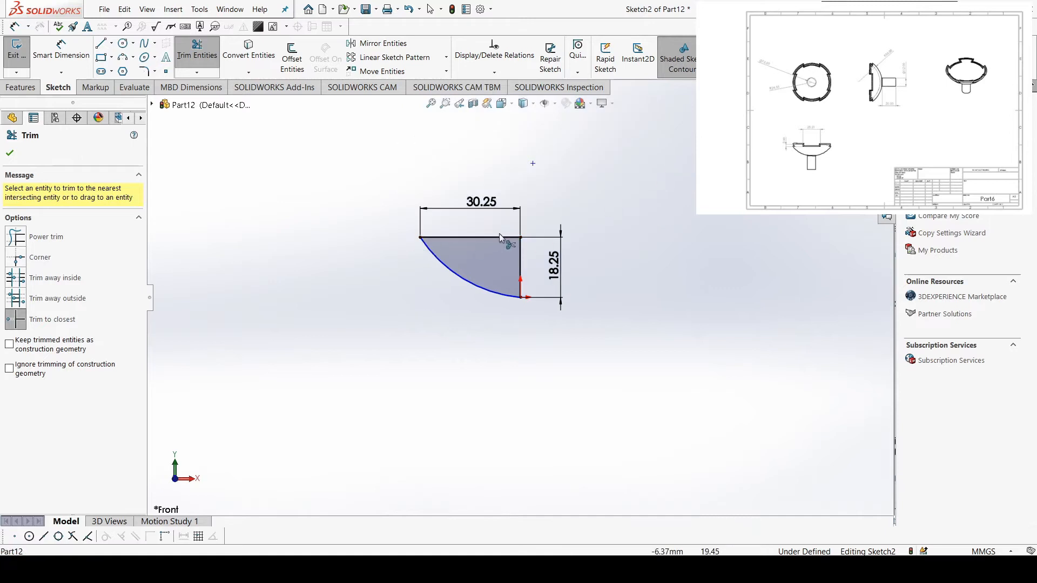
scroll(494, 238, down, 1)
click(61, 52)
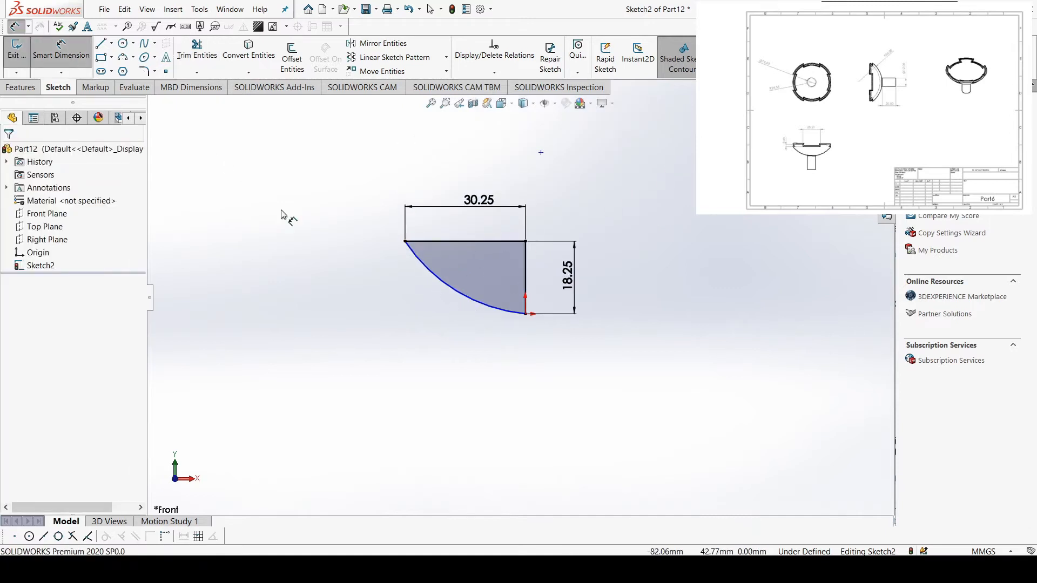
click(443, 284)
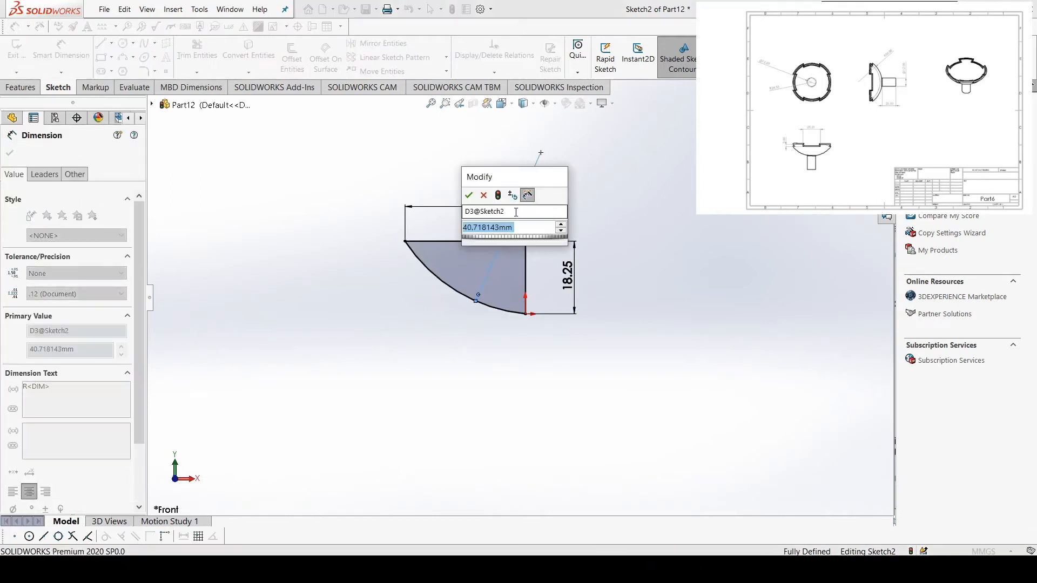
text(35)
key(Return)
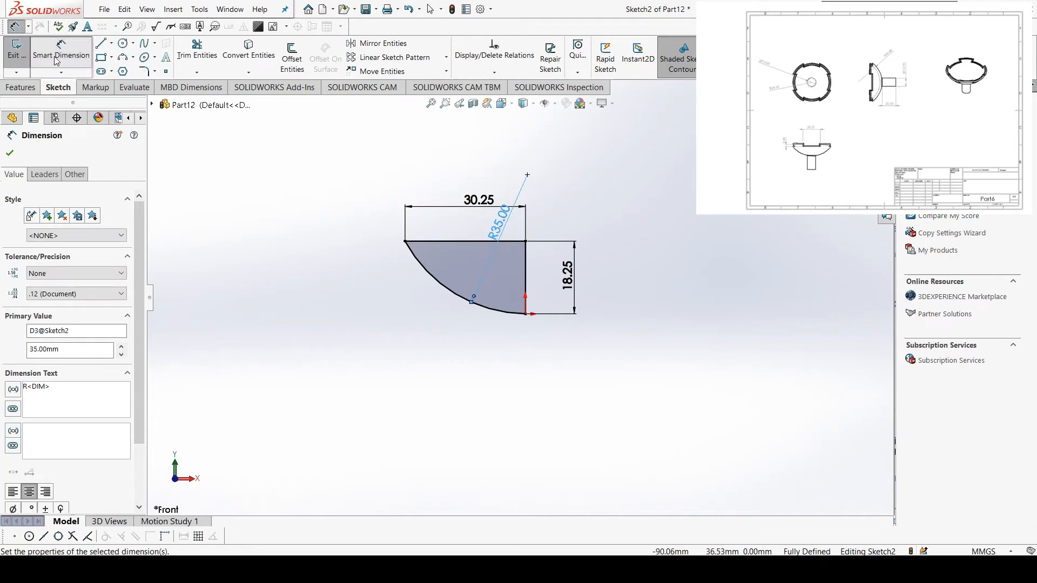
key(Escape)
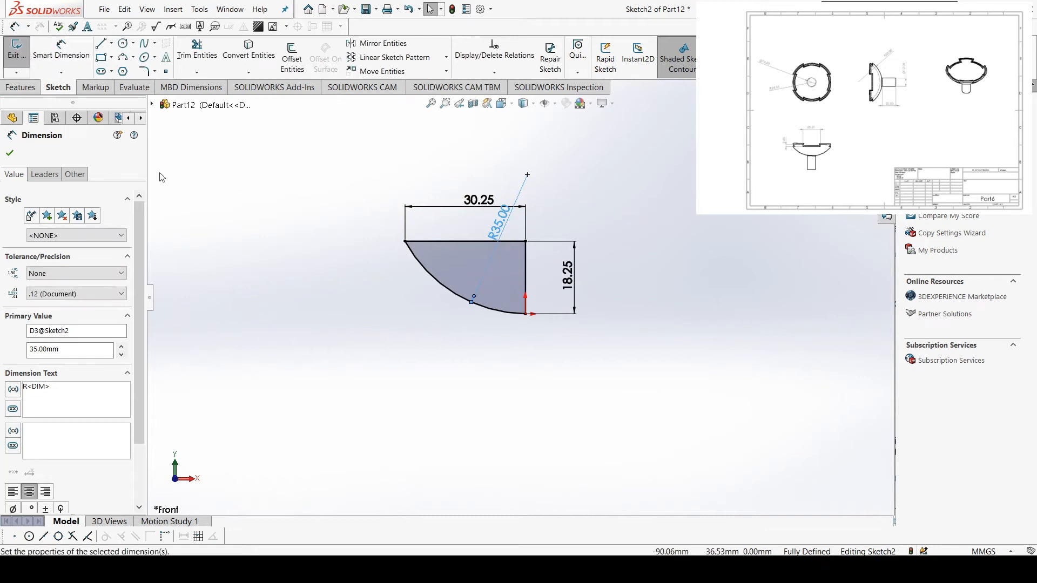
Offset the closed chain of arc and lines inward by 3 mm.
click(420, 265)
click(293, 59)
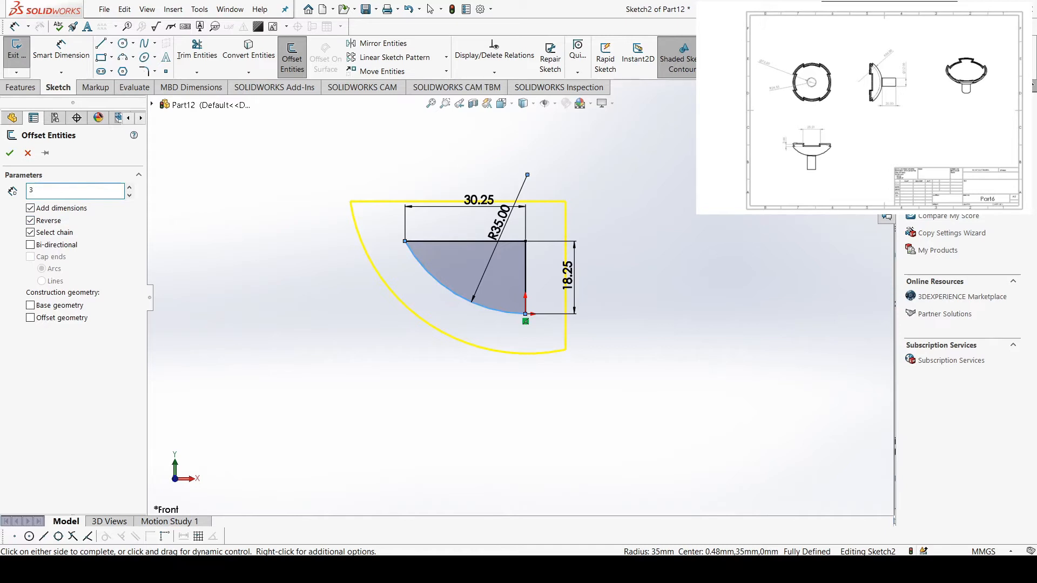
key(Return)
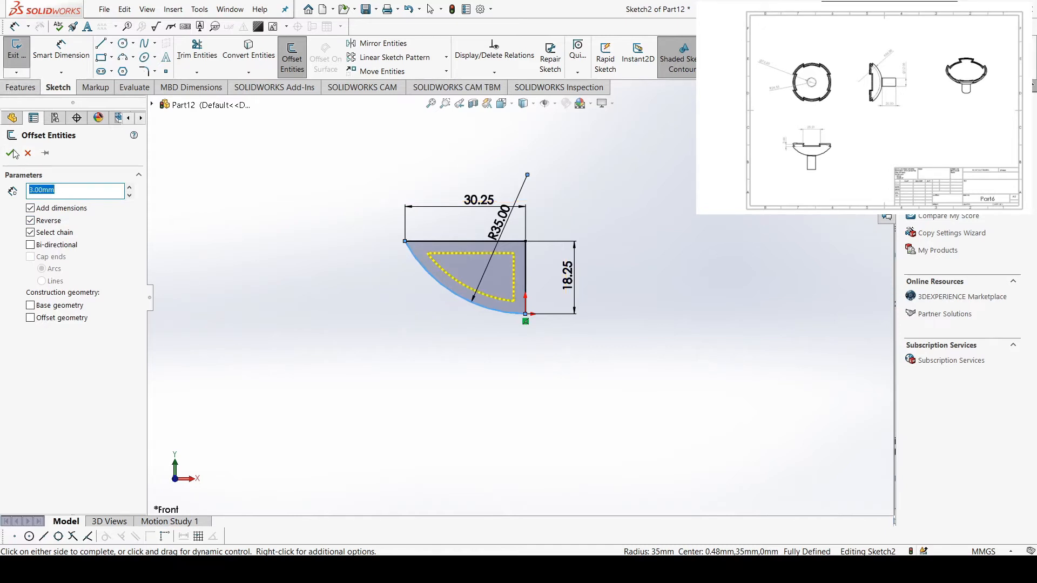
key(Return)
Extend both ends of the inner offset arc to the outer horizontal and vertical lines.
scroll(420, 279, down, 4)
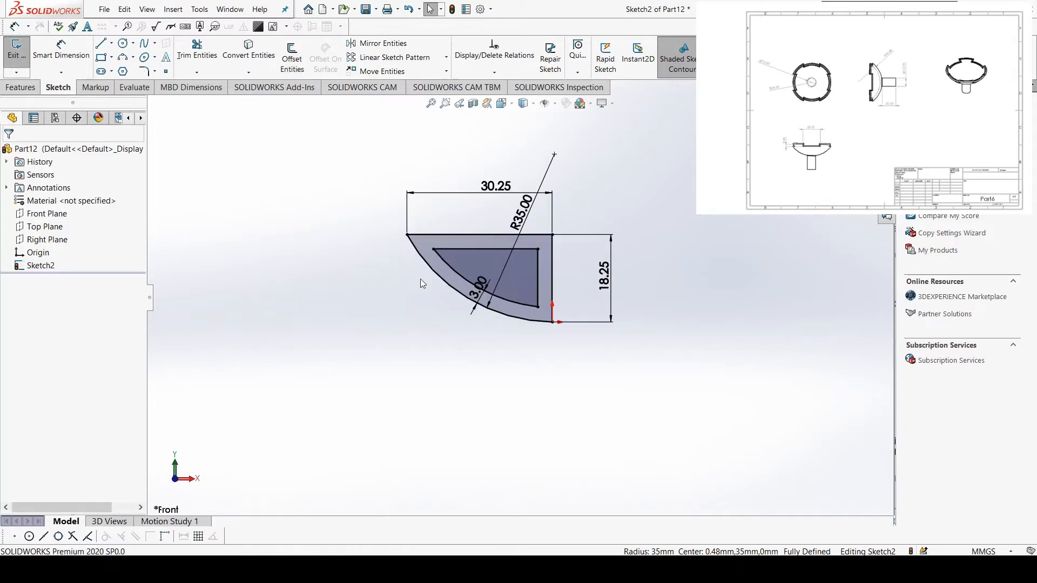
scroll(528, 269, up, 2)
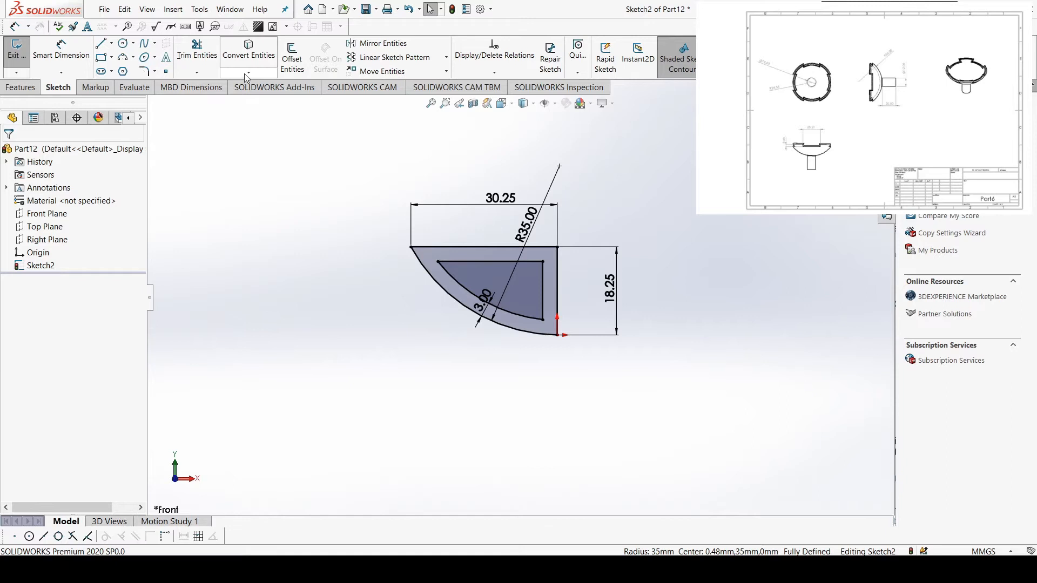
click(204, 72)
click(208, 91)
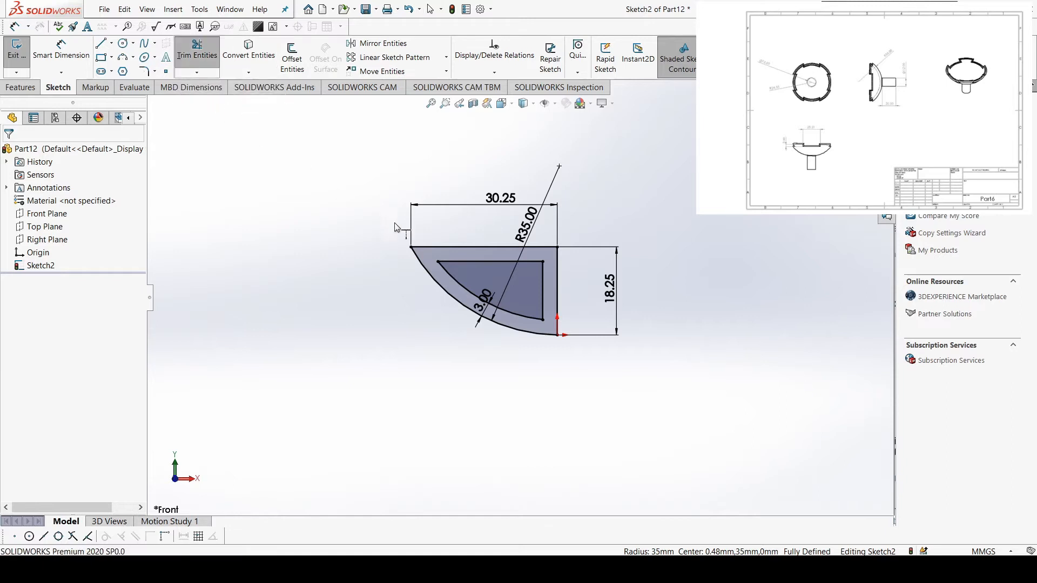
click(447, 273)
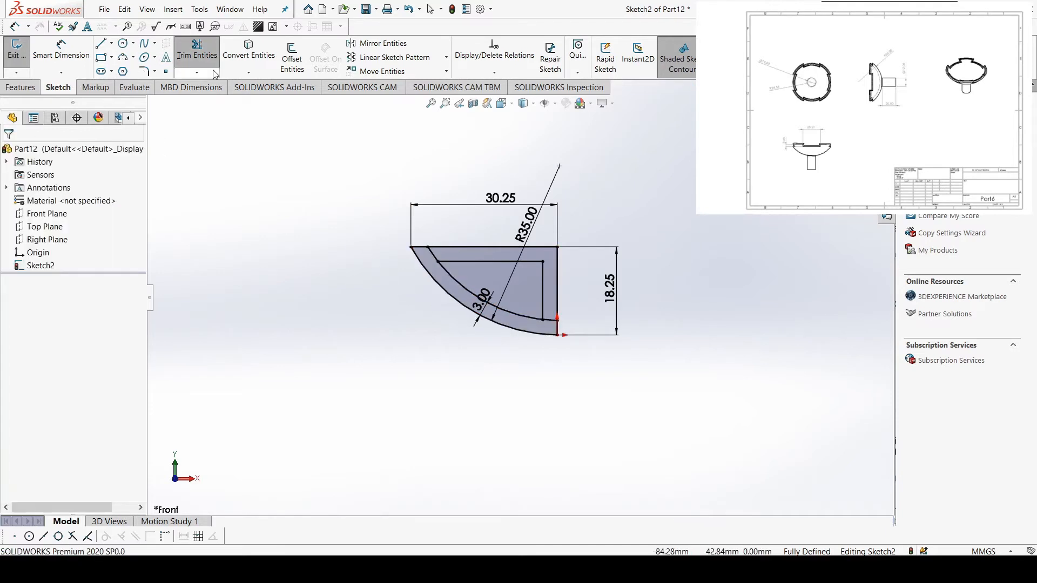
Trim away the inner offset lines and the outer lines beyond the extended arc, leaving a closed curved band and accepting the loss of attached dimensions.
click(200, 54)
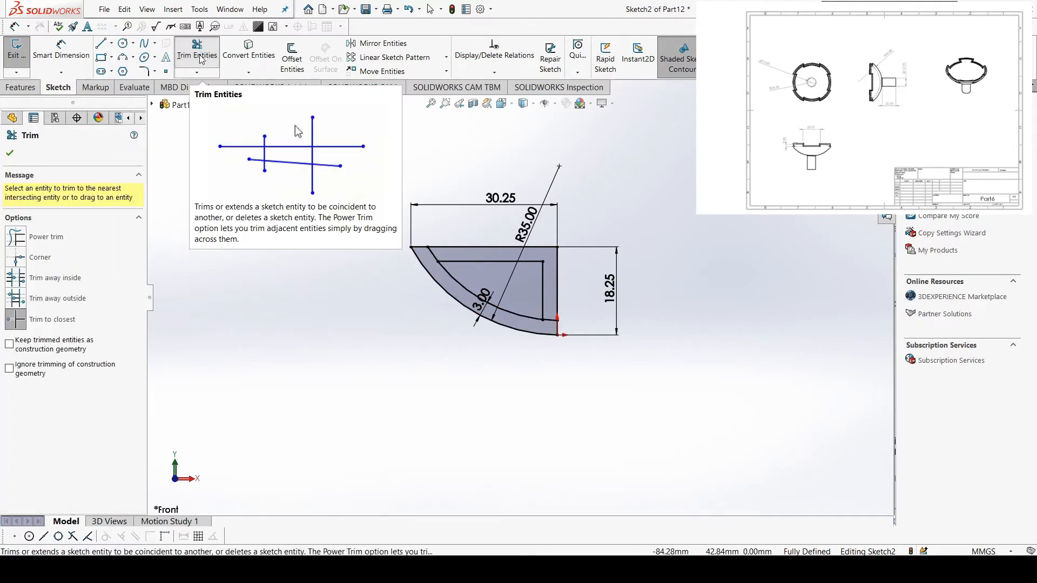
click(468, 246)
click(475, 261)
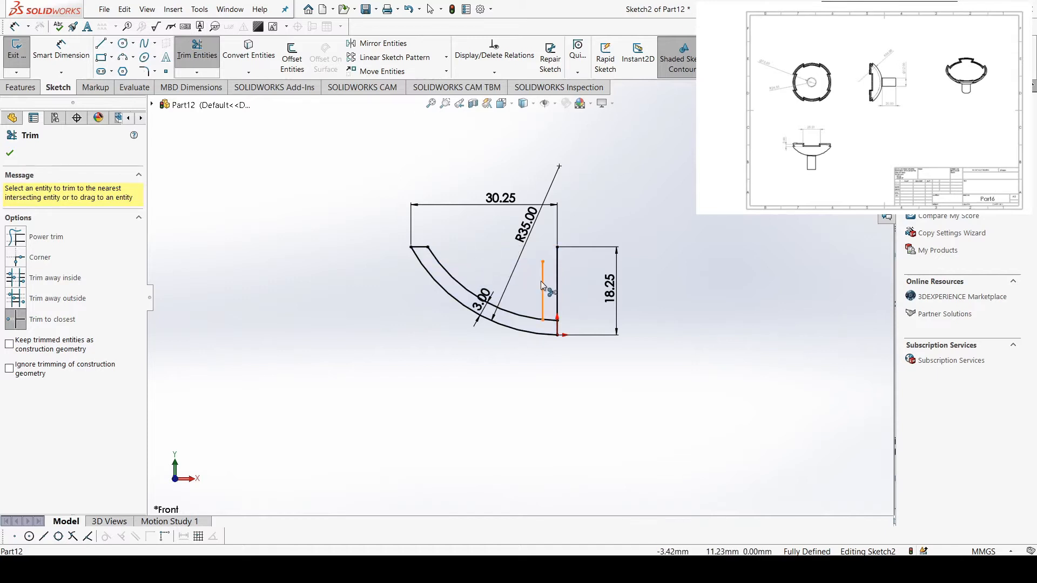
click(557, 276)
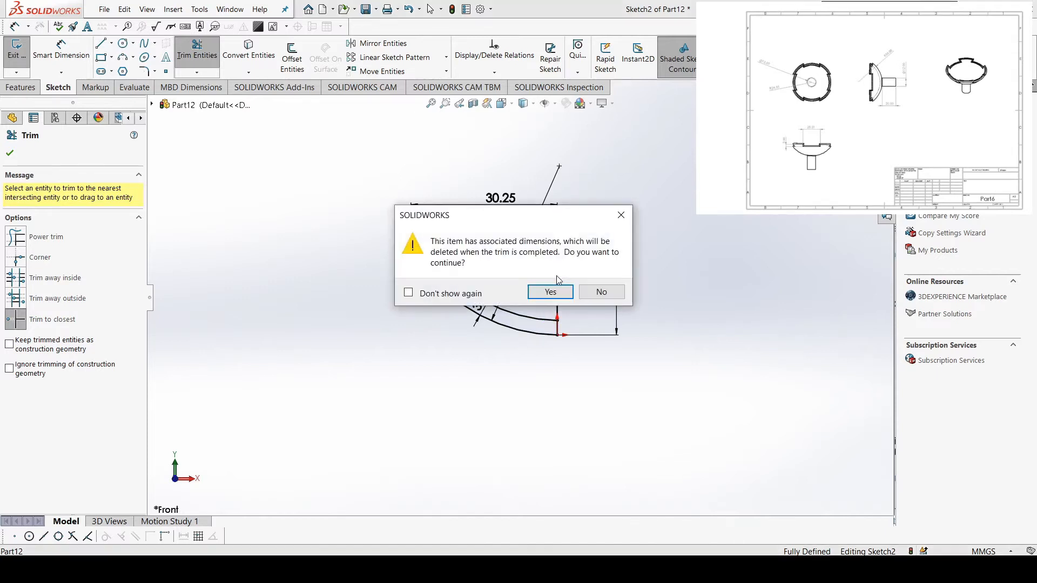
click(555, 291)
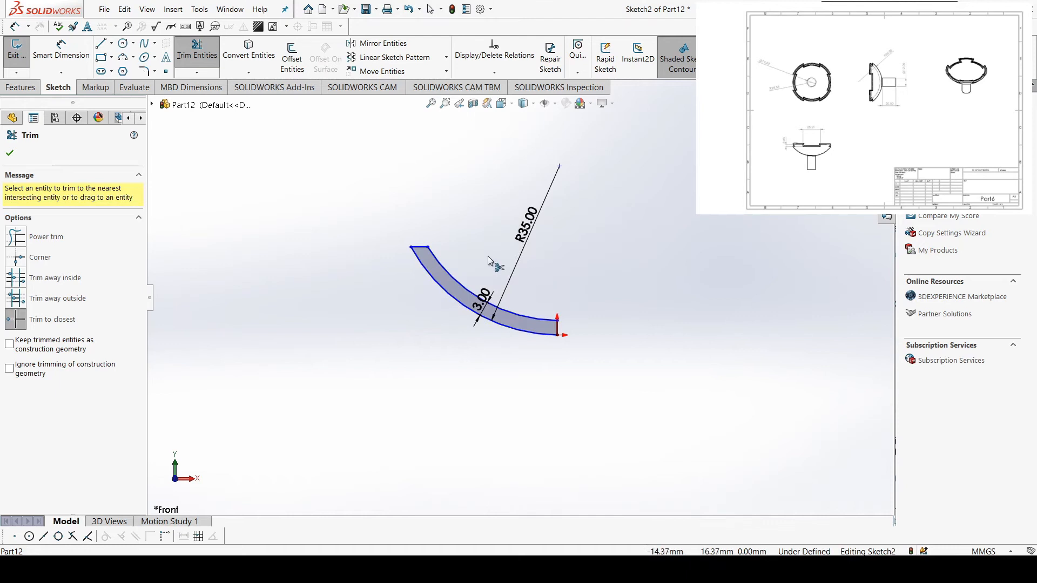
Draw a horizontal centerline about 27 mm long from the inner arc's upper end, and a vertical one about 15 mm down to its lower end.
click(111, 43)
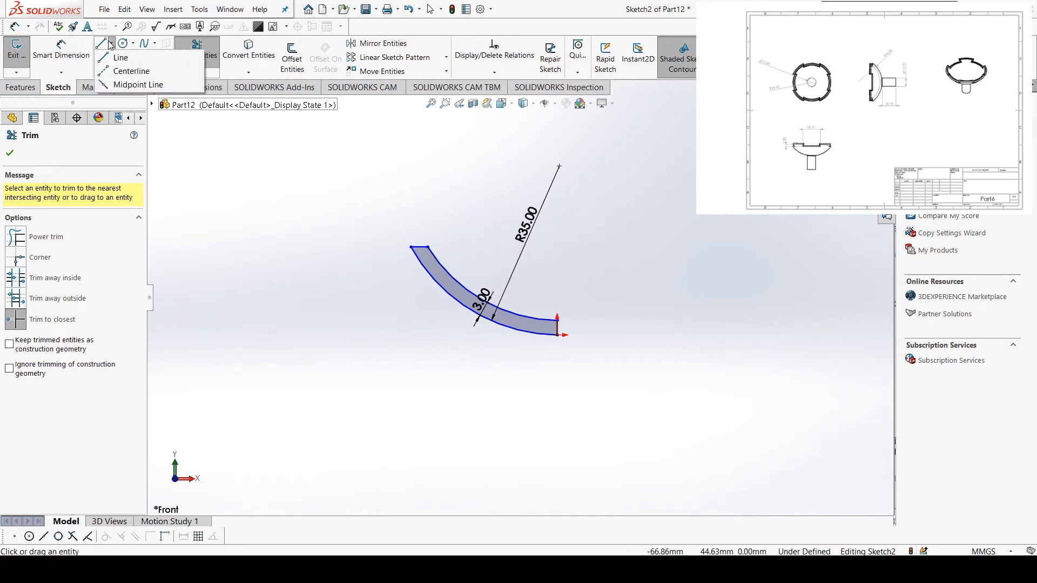
click(120, 57)
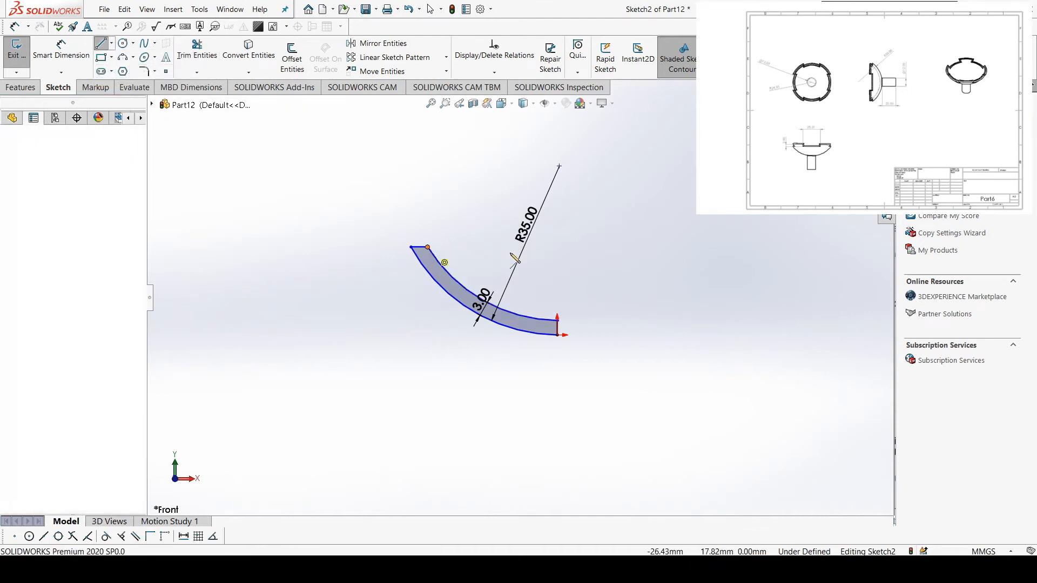
click(428, 247)
click(557, 247)
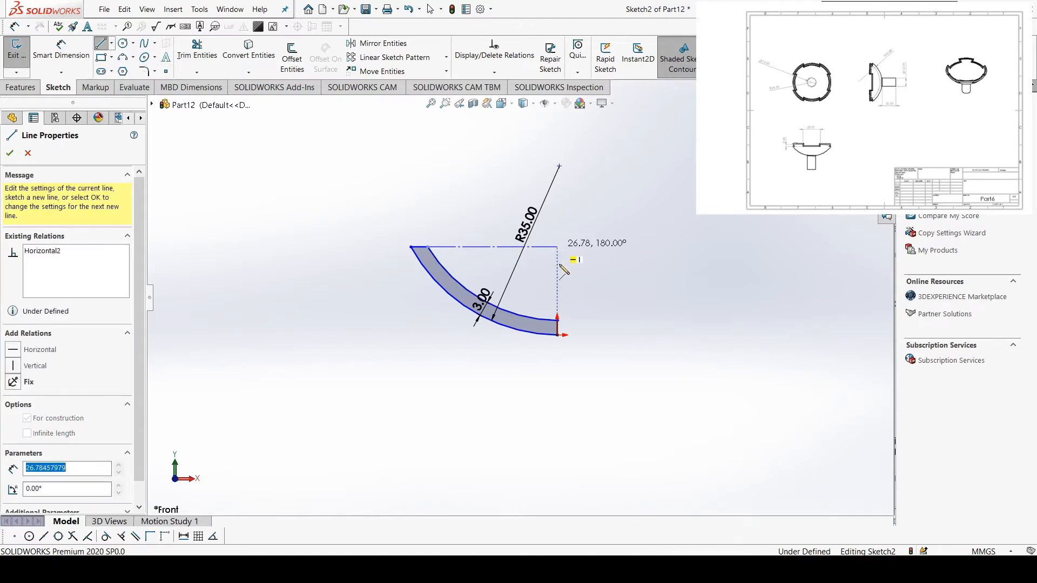
click(558, 321)
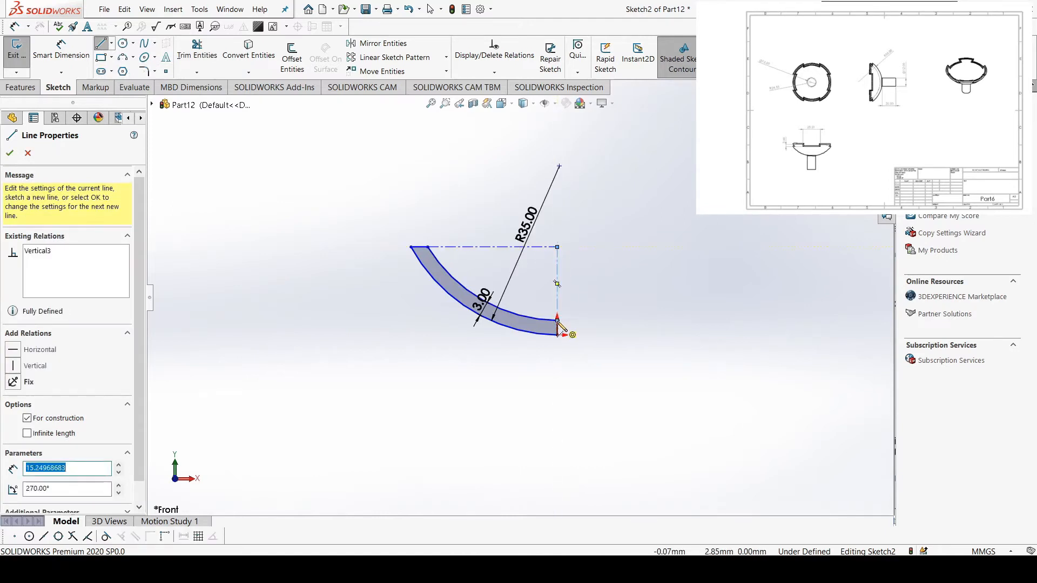
key(Escape)
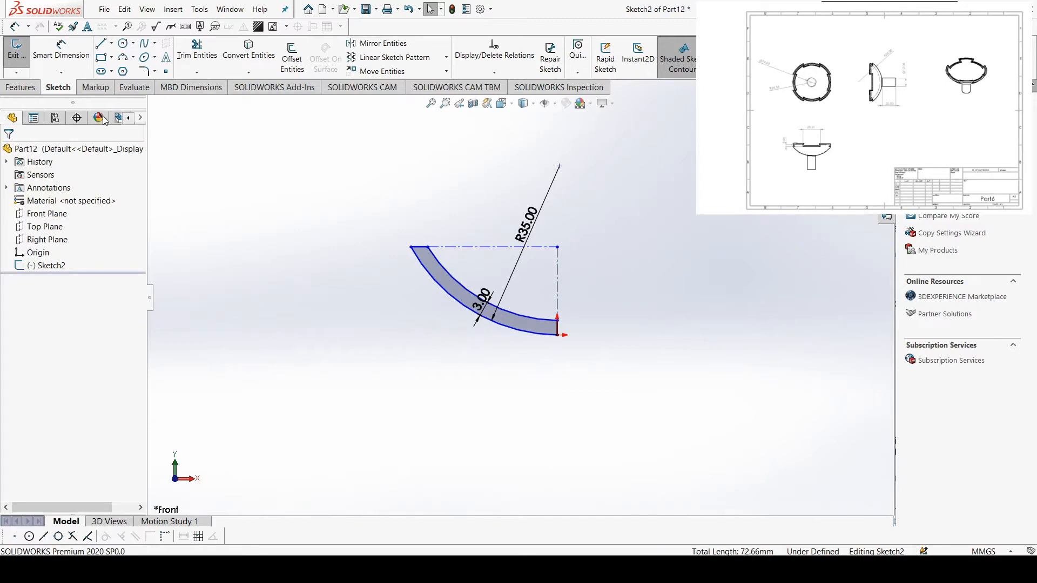
Revolve the curved band 360° into a bowl, replacing the preselected axis with the vertical centerline.
click(22, 87)
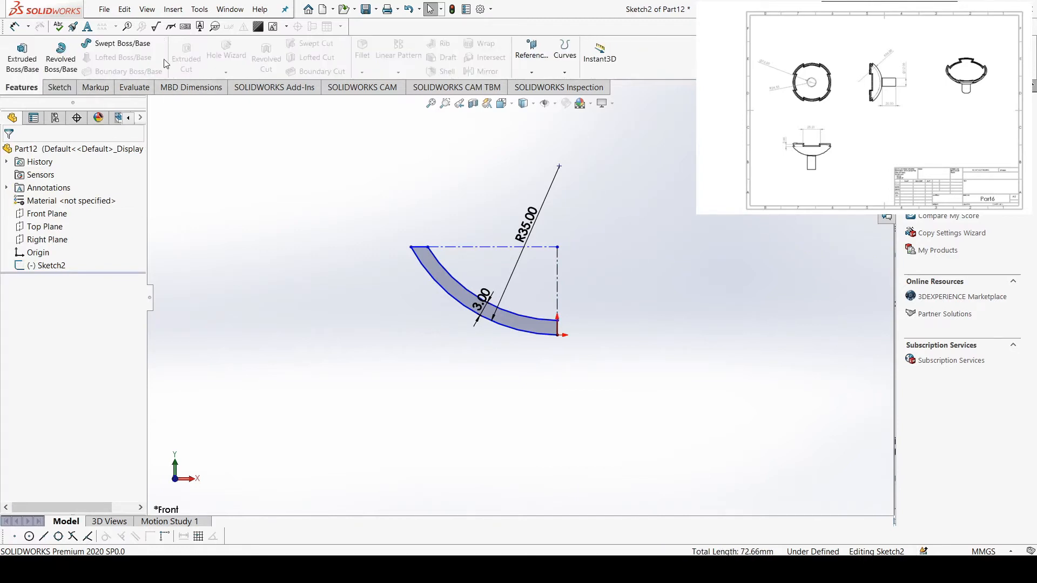
click(60, 57)
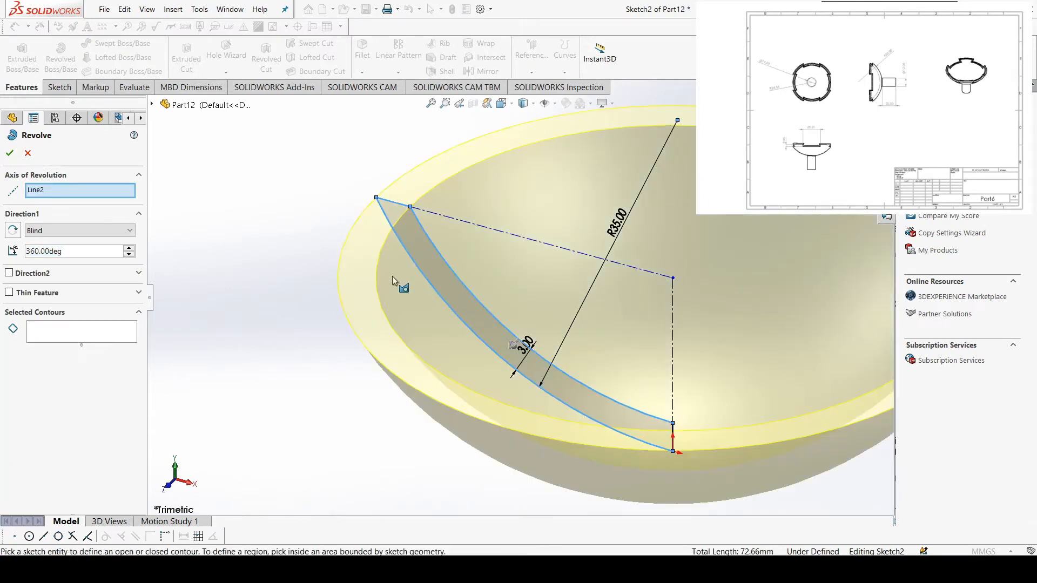
right_click(86, 193)
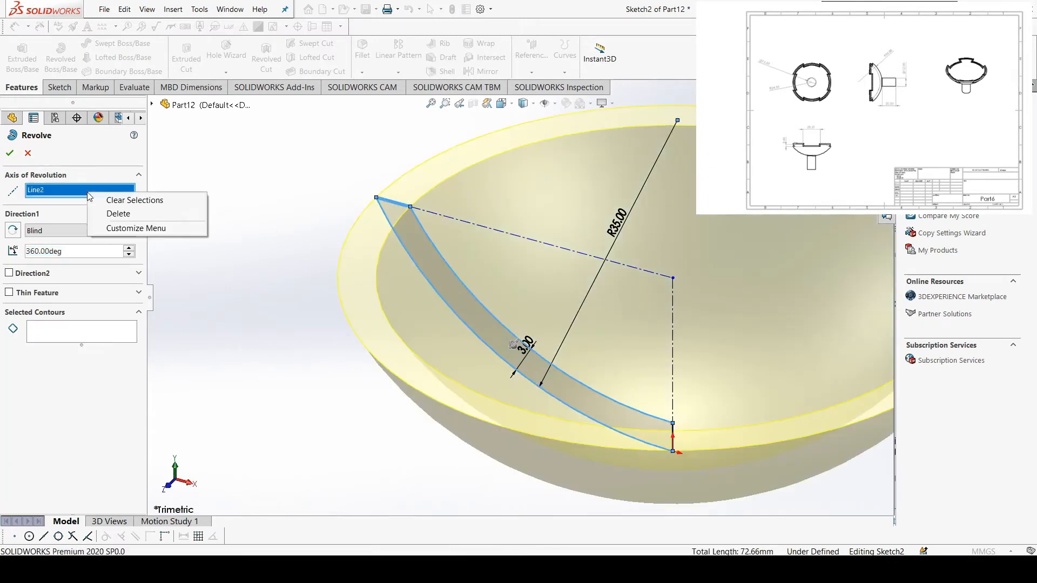
click(111, 213)
click(676, 340)
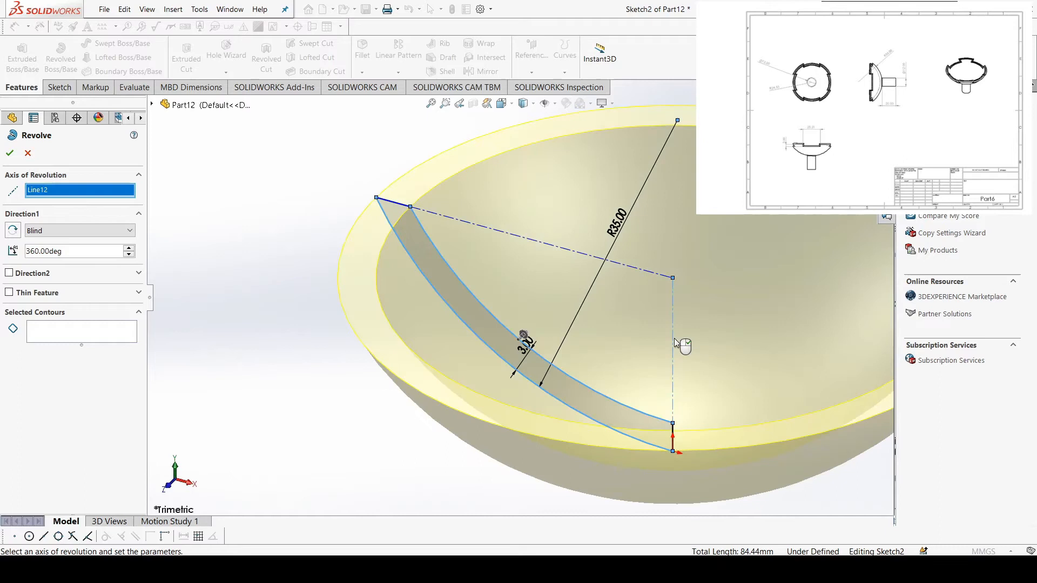
click(10, 154)
On the Right Plane, sketch a center rectangle about 21 by 11 mm, centred on the middle of the bowl's rim.
scroll(562, 266, up, 5)
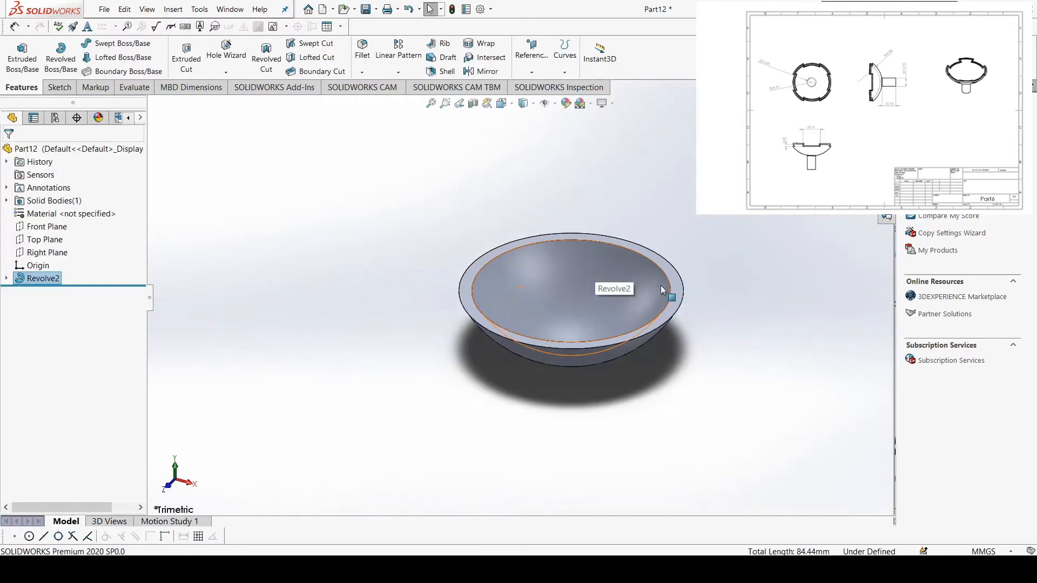
middle_drag(508, 293, 540, 278)
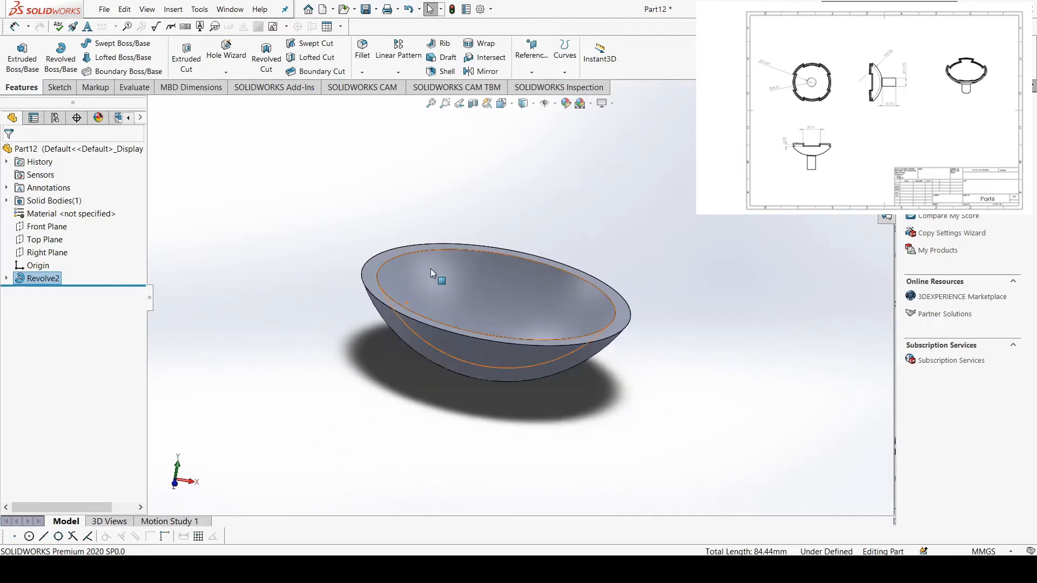
click(48, 252)
click(98, 234)
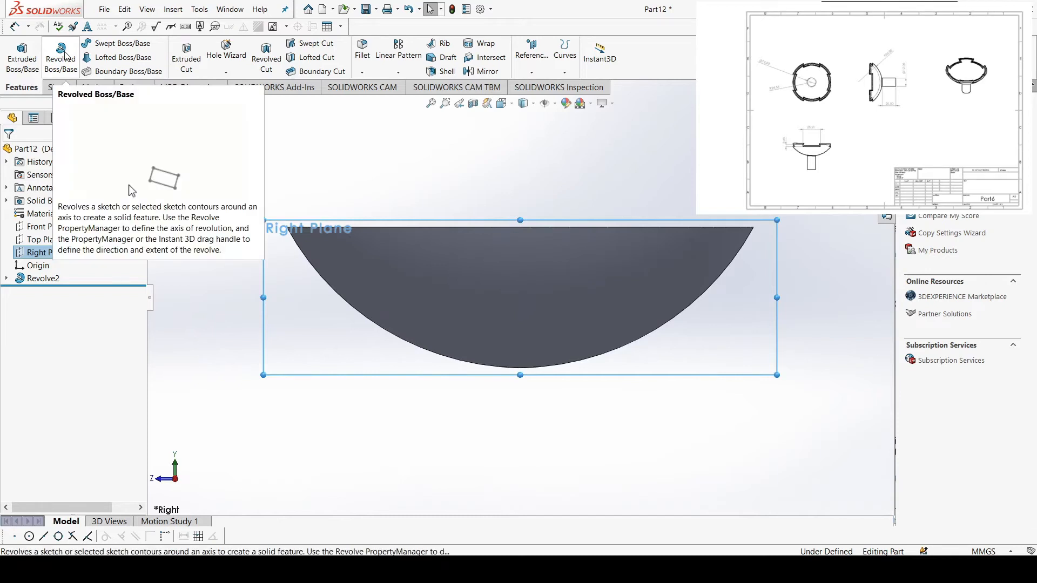
click(59, 87)
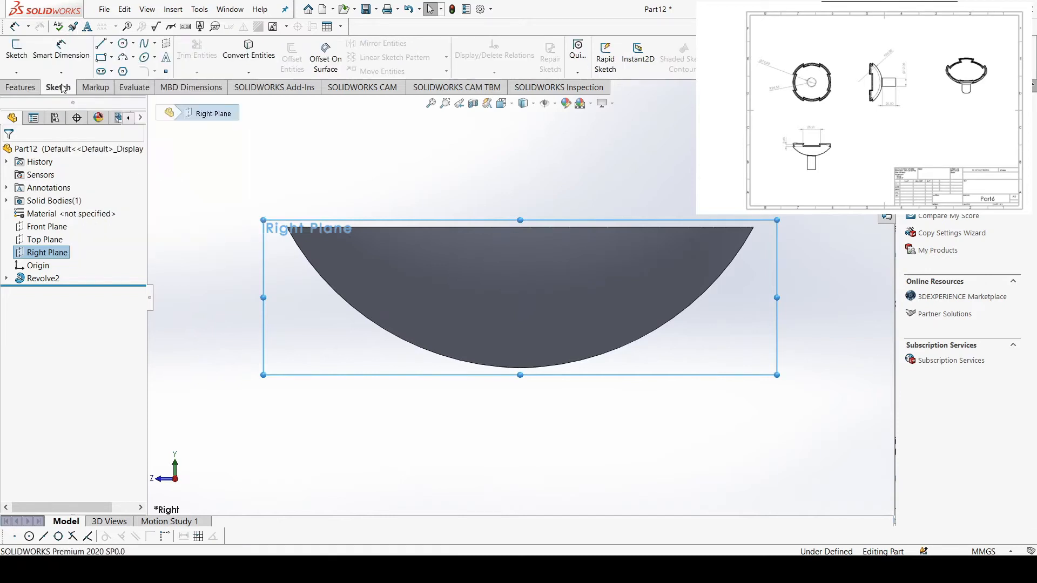
click(111, 57)
click(125, 87)
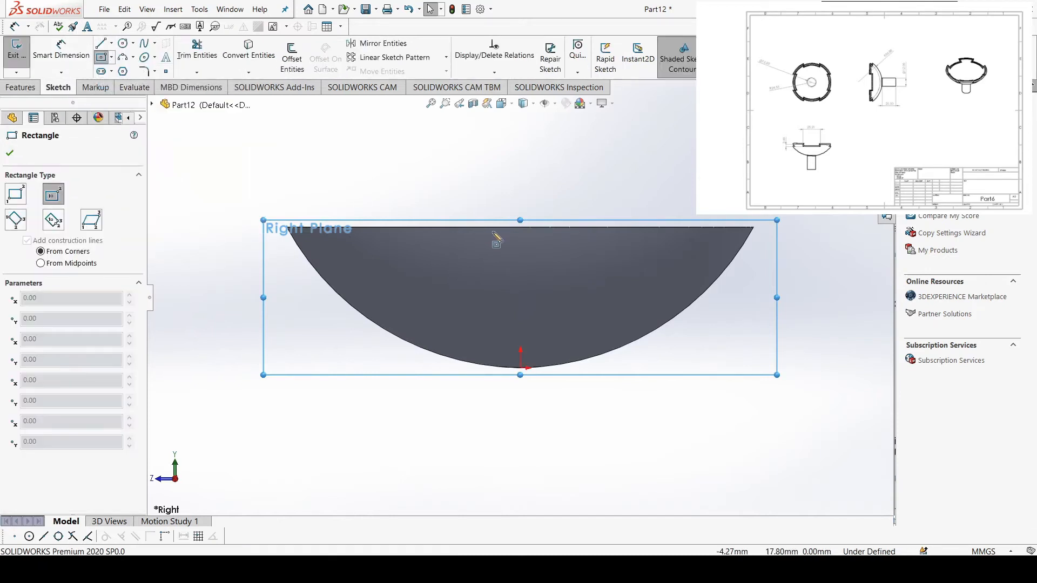
click(519, 227)
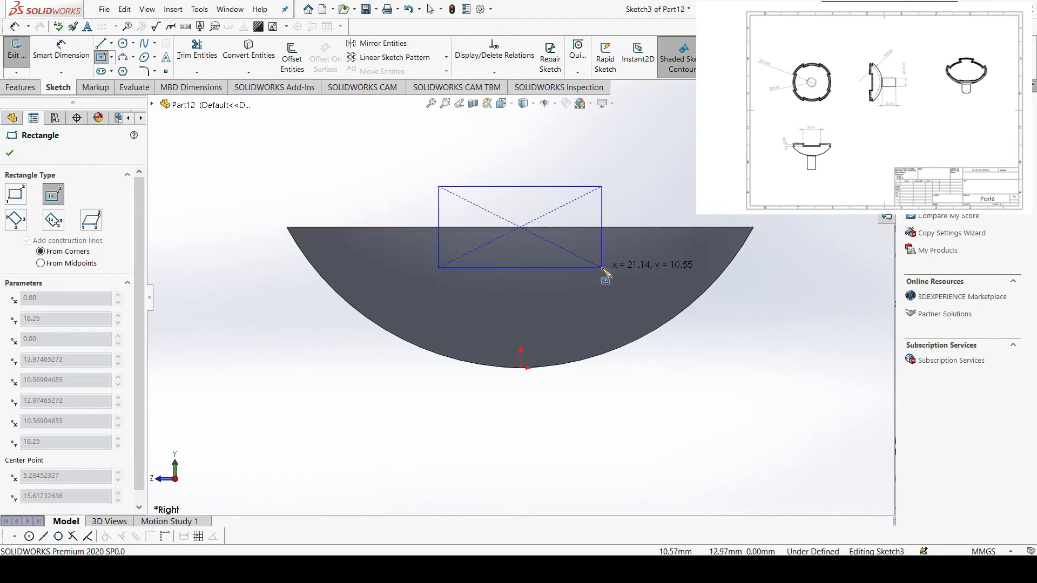
click(602, 267)
key(Escape)
Dimension the rectangle 6 mm high and 22 mm wide.
right_drag(618, 280, 631, 181)
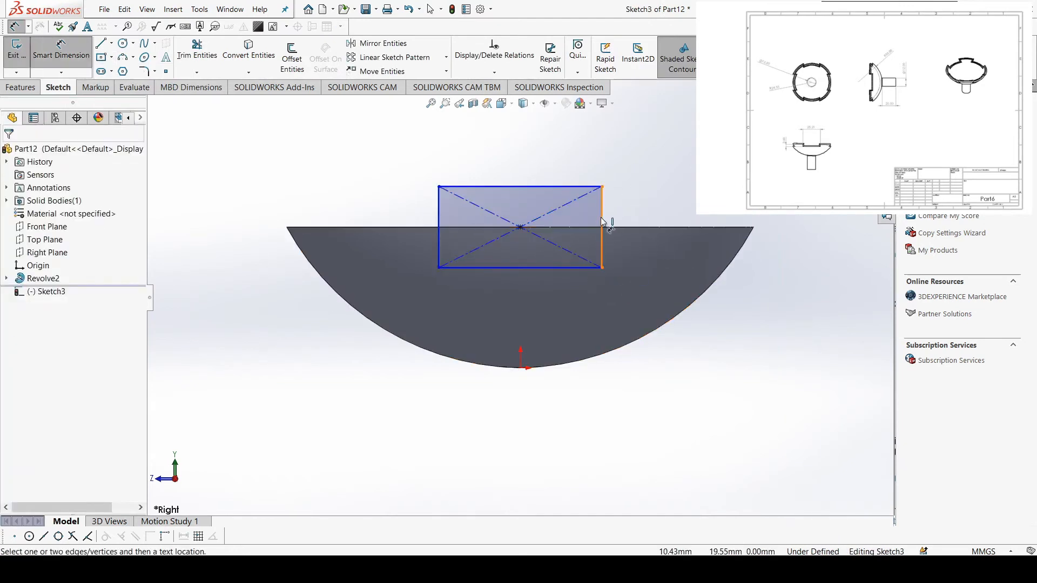
click(603, 220)
click(635, 222)
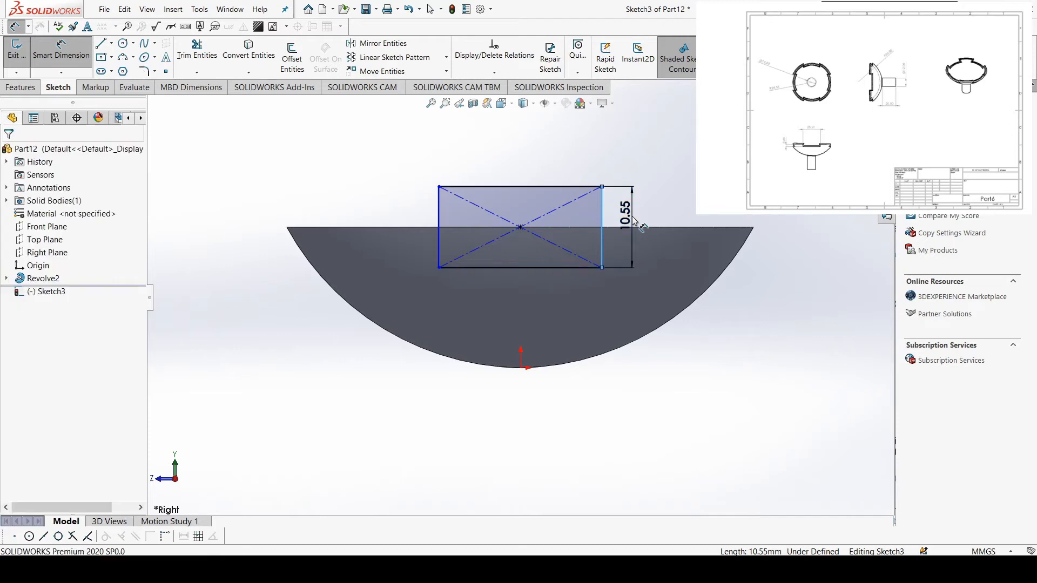
text(6)
key(Return)
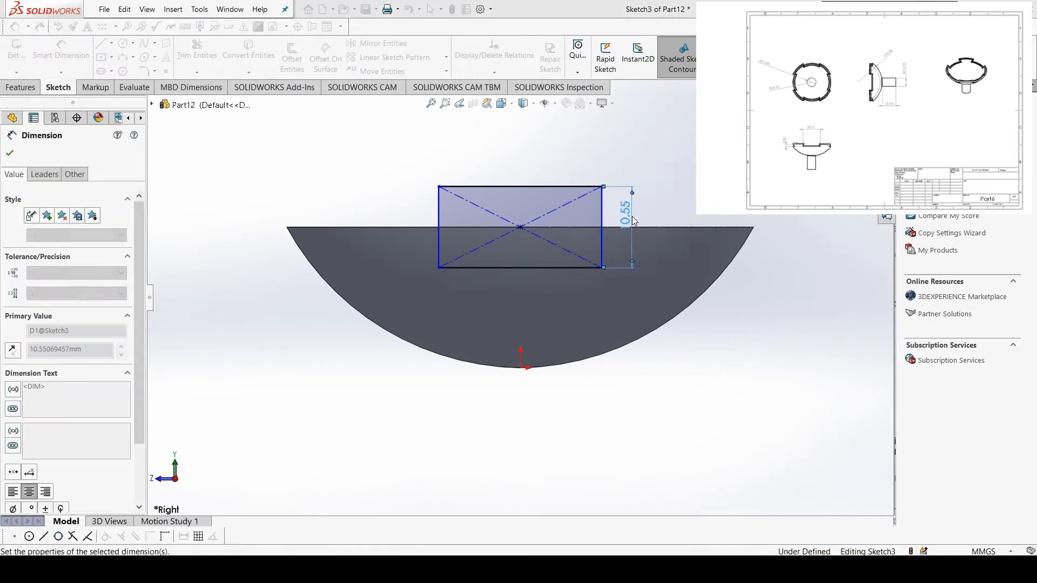
click(556, 251)
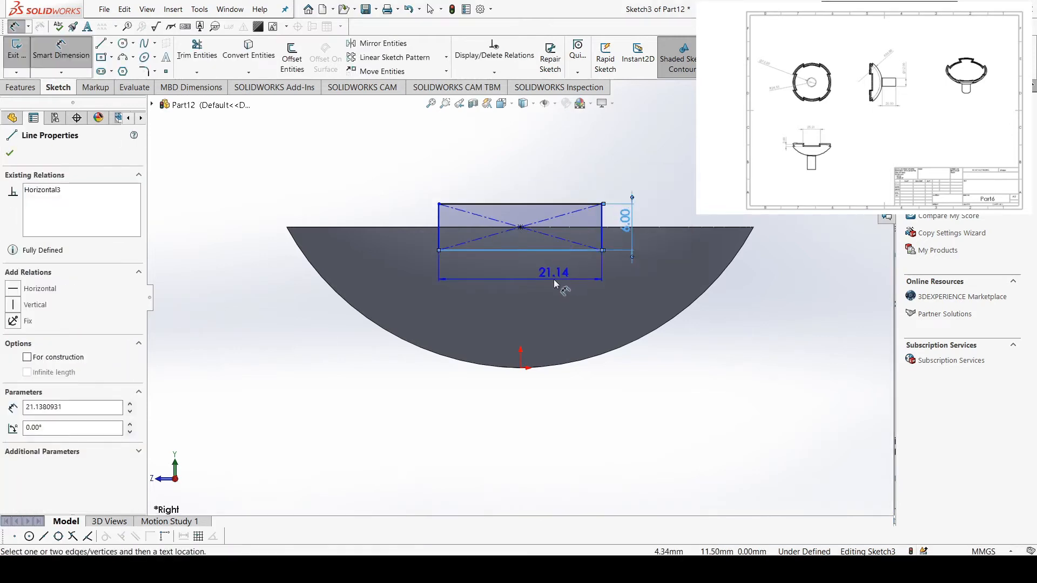
click(553, 280)
text(22)
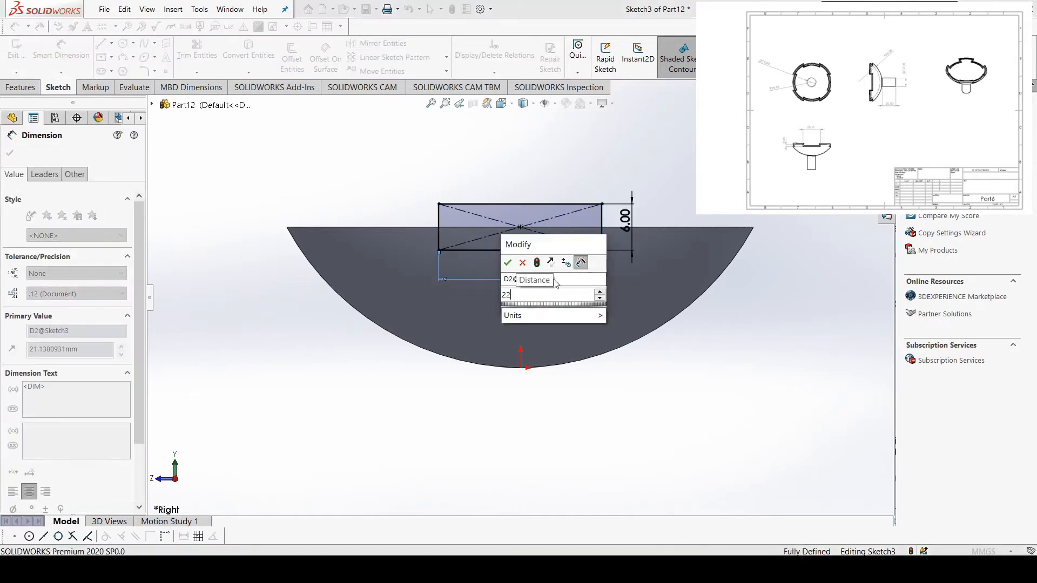
key(Return)
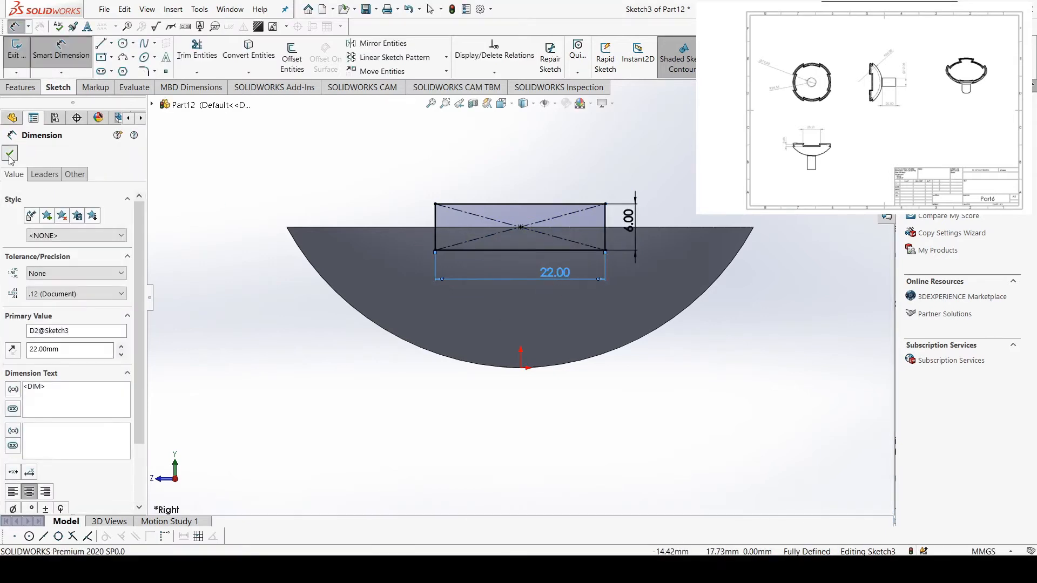
click(10, 153)
Cut the rectangle through both sides of the bowl's rim with a Mid Plane extruded cut 80 mm deep.
click(21, 87)
click(177, 64)
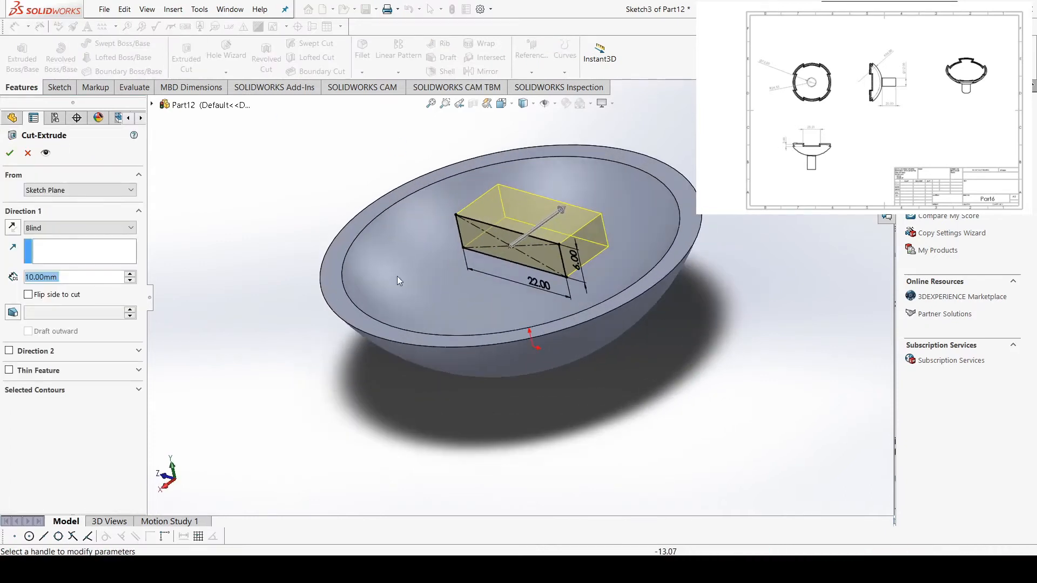
click(106, 187)
click(103, 193)
click(96, 229)
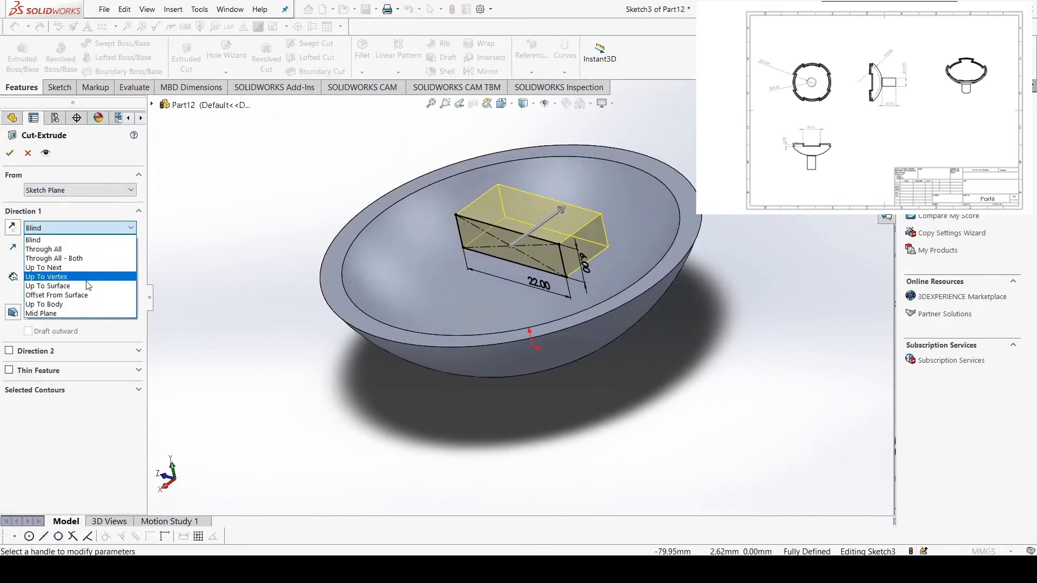
click(65, 318)
click(131, 273)
click(130, 273)
click(130, 273)
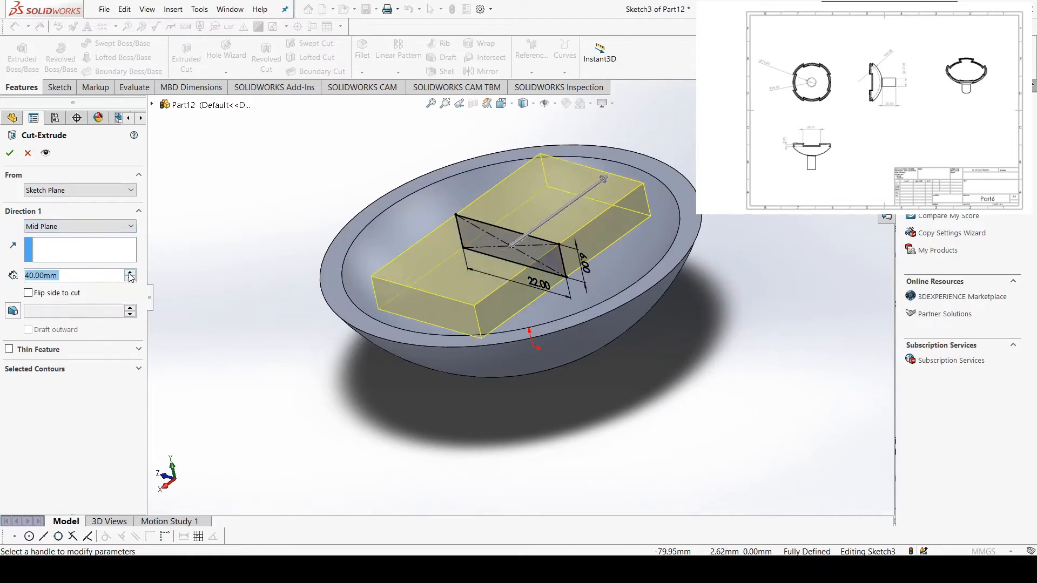
click(130, 273)
click(130, 273)
click(130, 274)
click(130, 273)
click(12, 155)
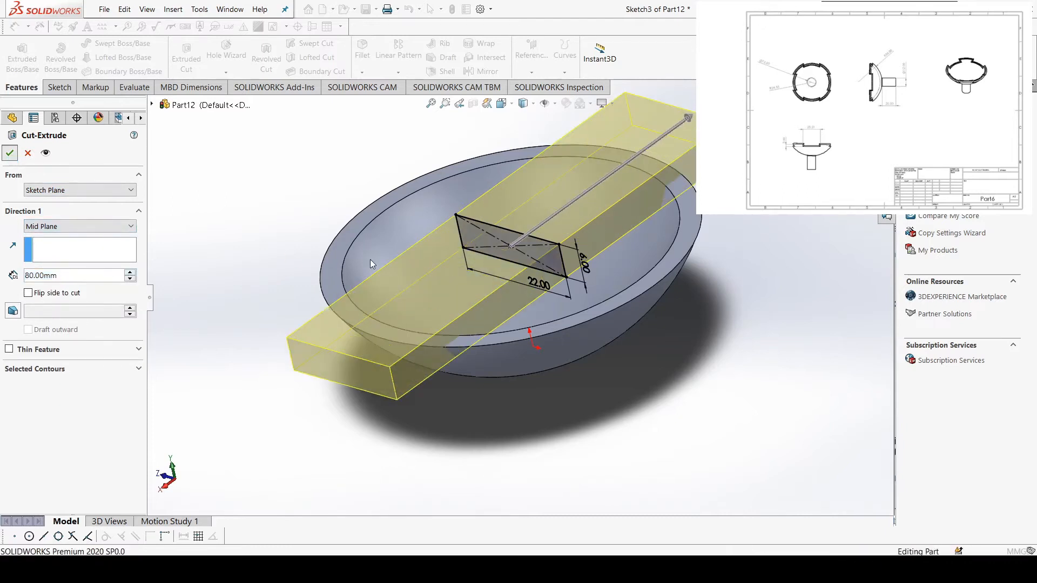
Start a sketch on the Right Plane and begin a centerline running downward from the origin at the bowl's base.
middle_drag(492, 324, 513, 297)
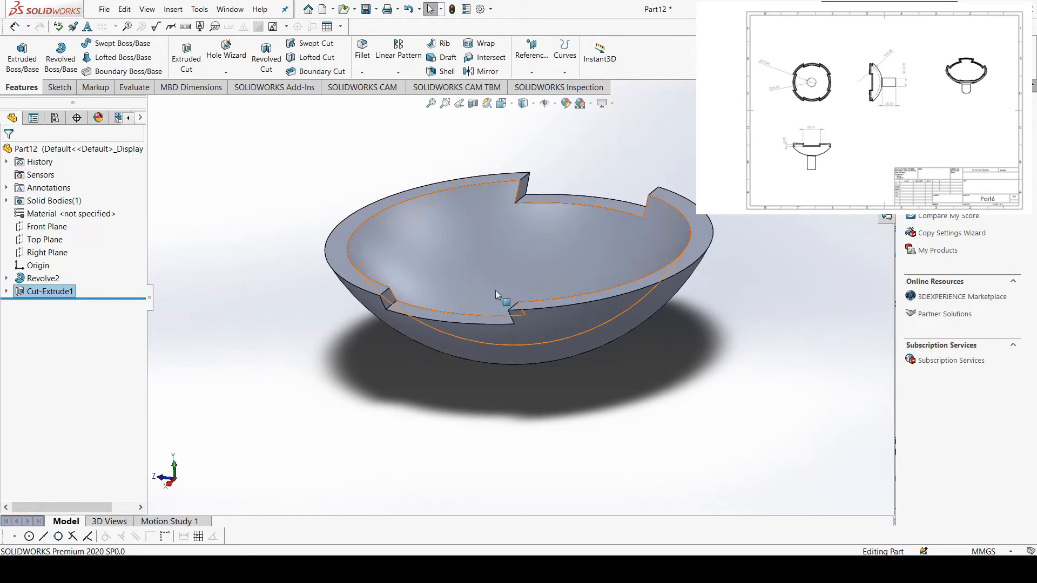
scroll(494, 291, up, 1)
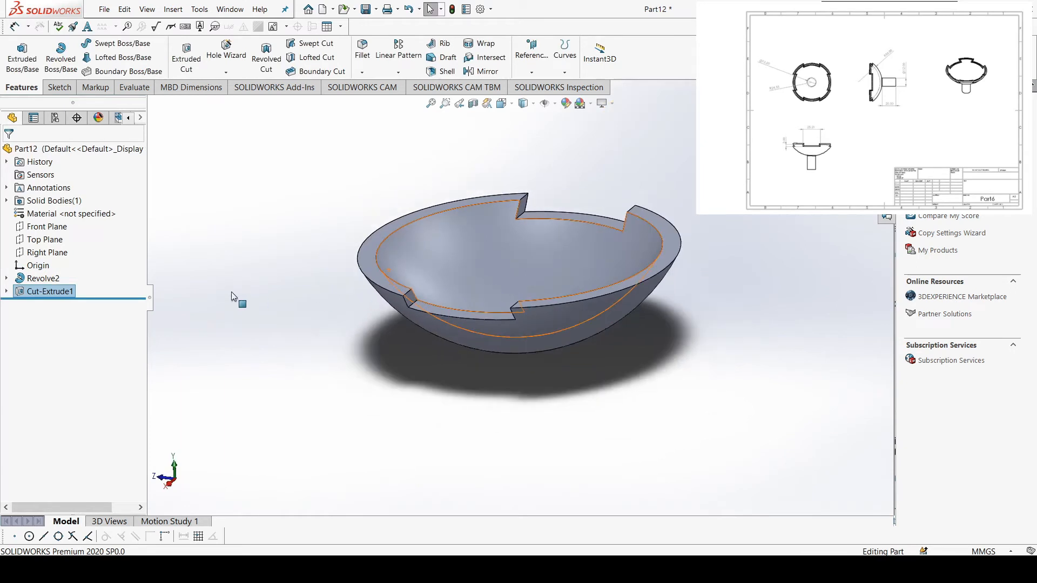
click(52, 253)
key(ctrl+8)
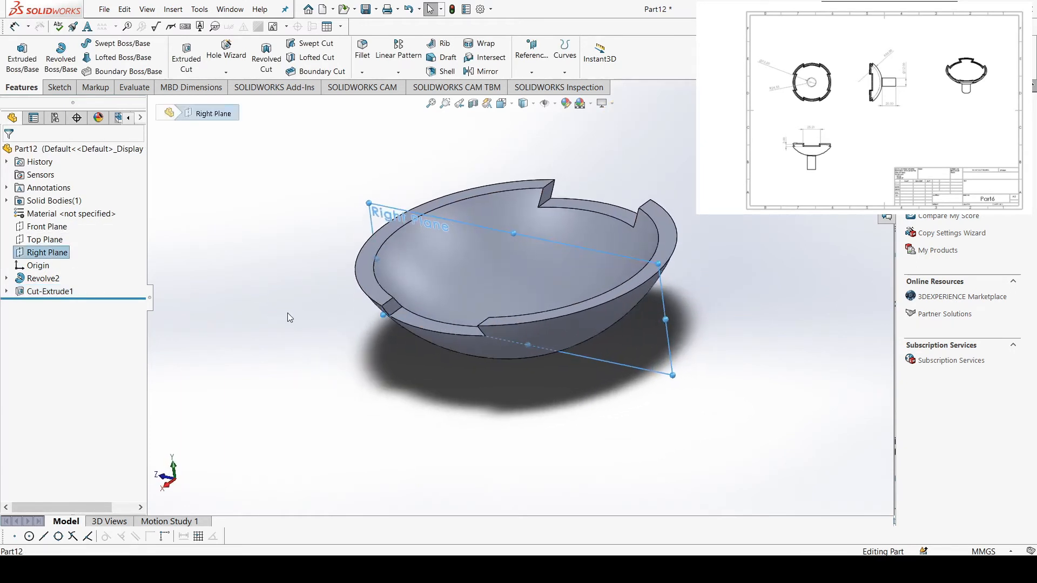
click(59, 87)
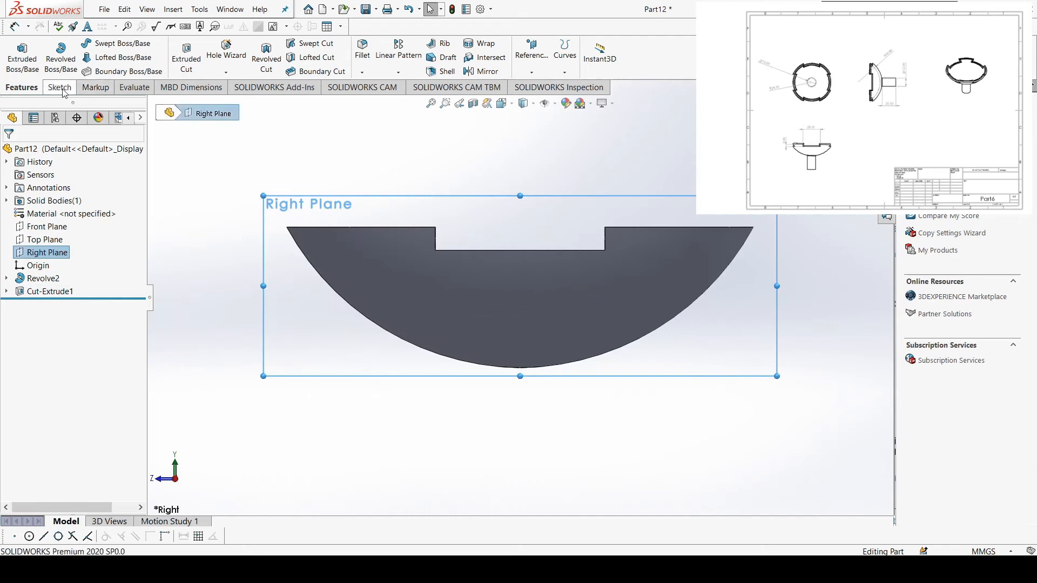
click(112, 44)
click(133, 72)
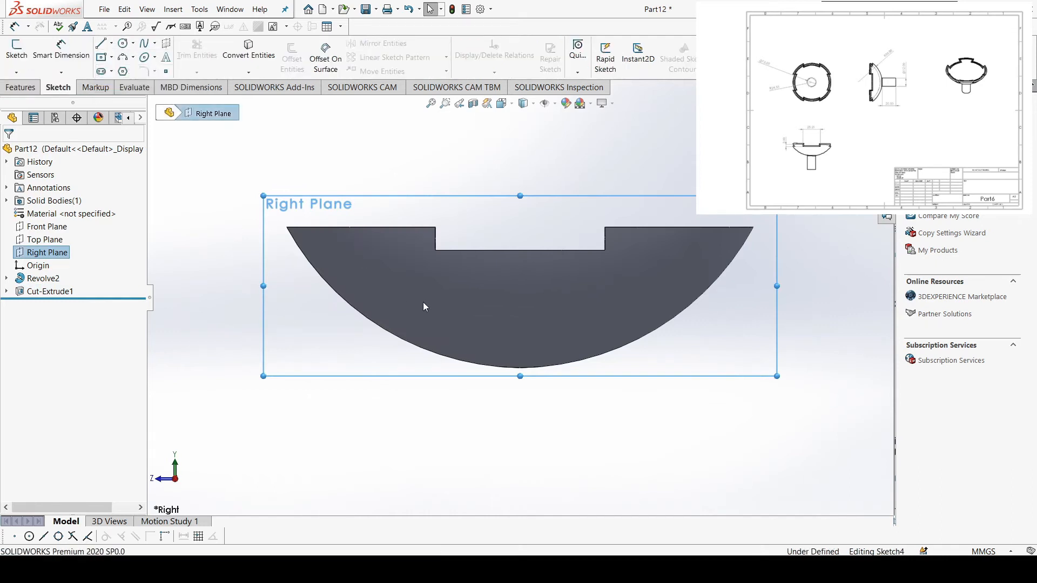
click(520, 369)
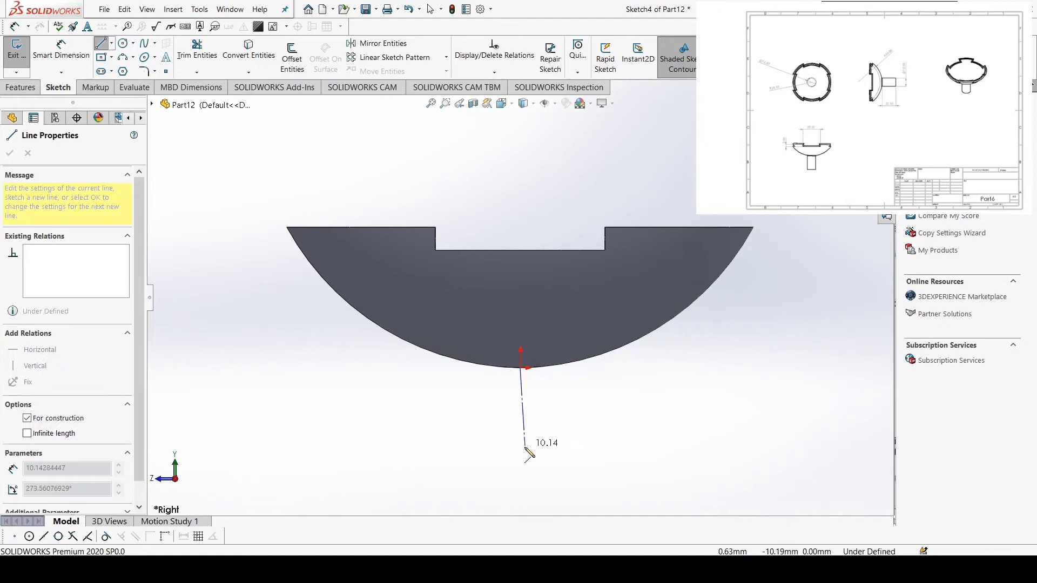
Finish a construction line about 10 mm long straight down from the origin below the bowl and close the sketch.
click(520, 447)
key(Escape)
middle_drag(493, 244, 472, 268)
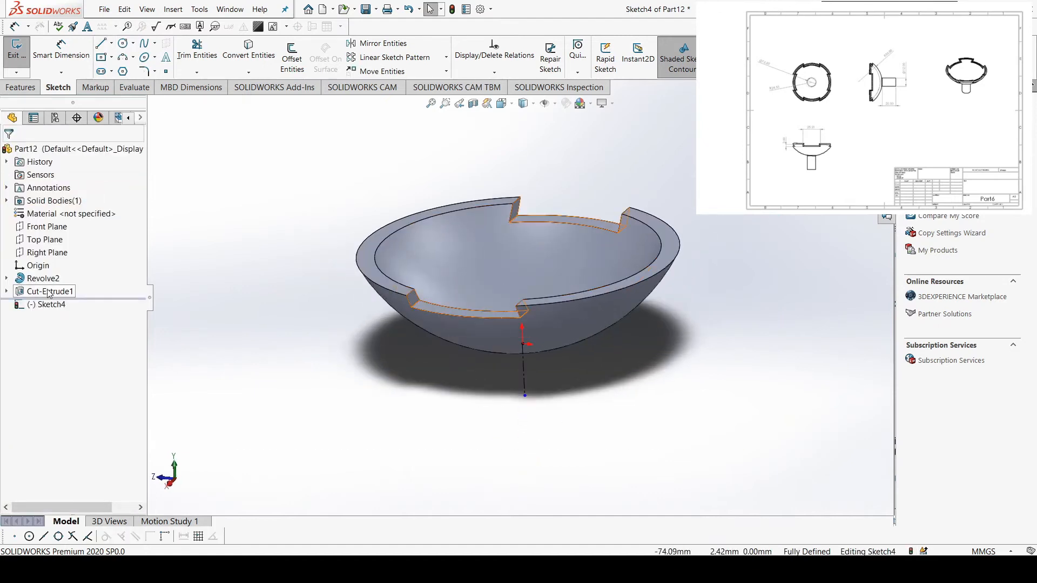
click(16, 50)
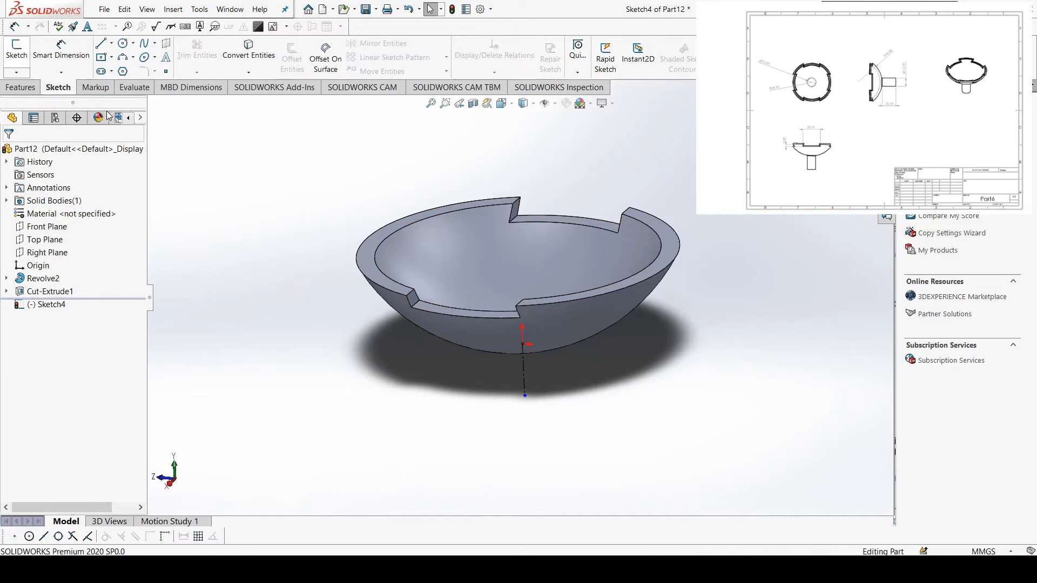
Create a circular pattern of the rim notch cut around the sketched construction line with 4 equally spaced instances over 360 degrees.
click(60, 291)
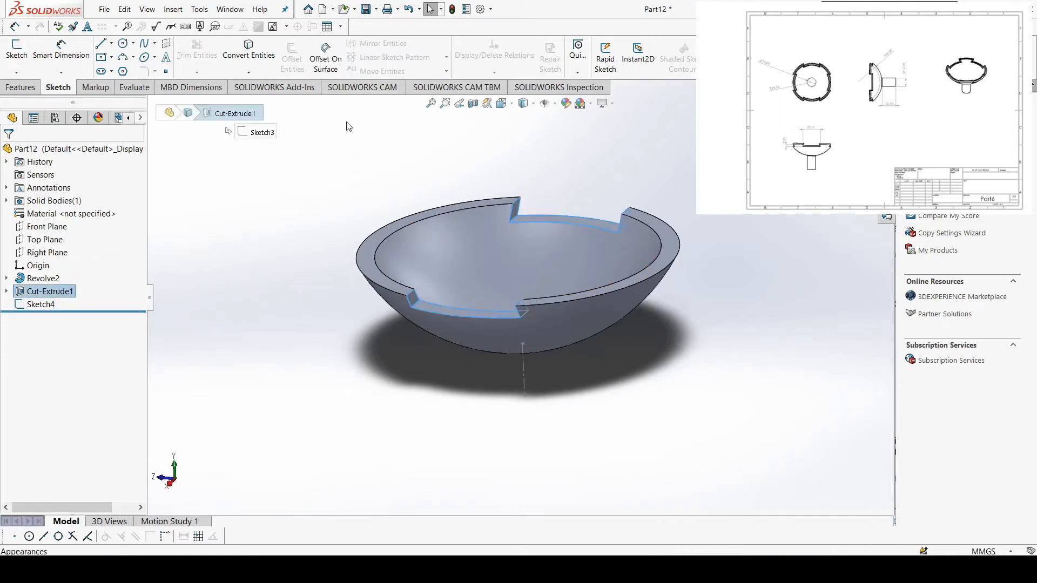
click(398, 72)
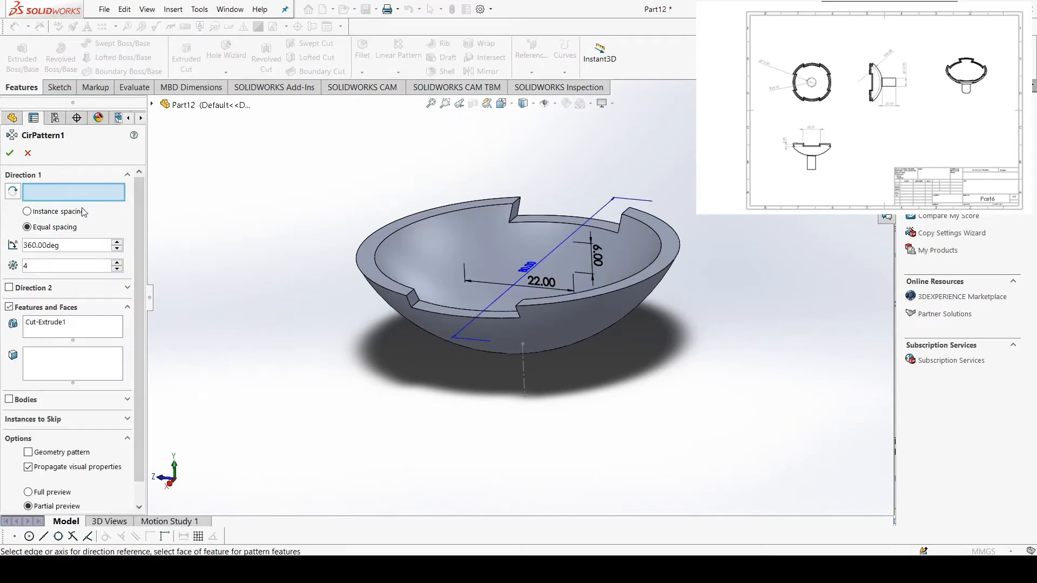
click(522, 377)
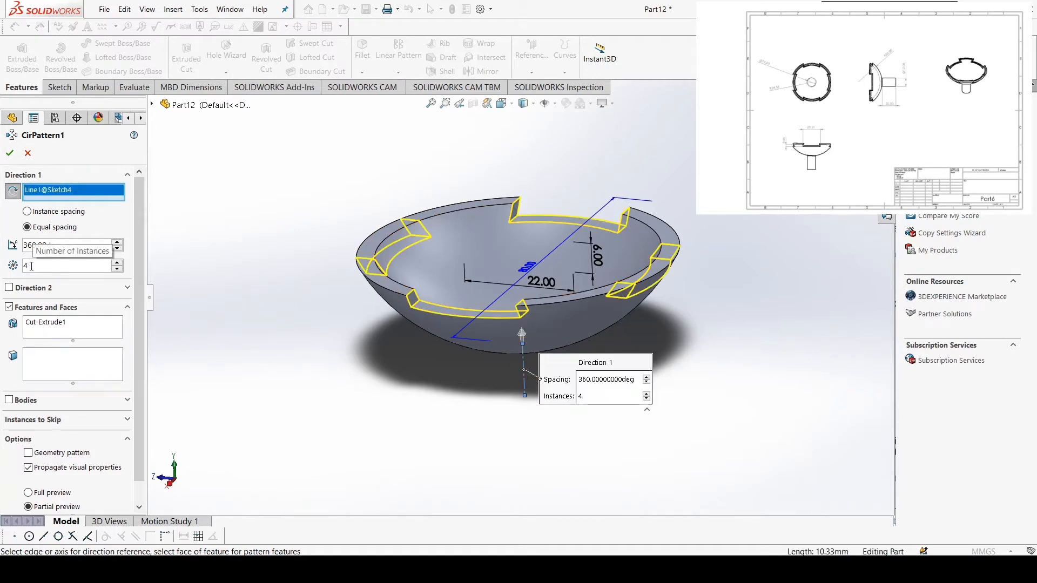
click(9, 153)
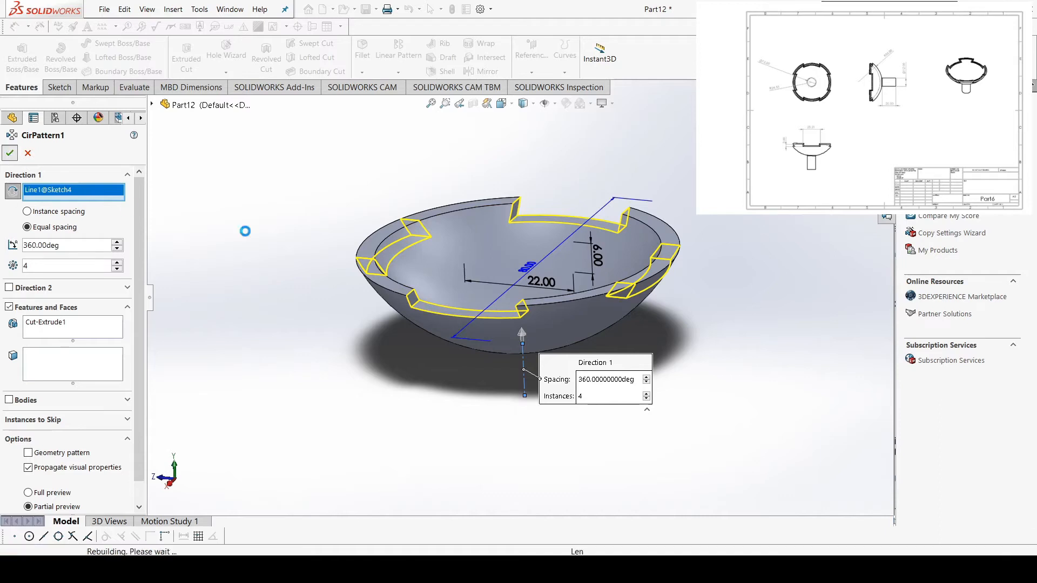
middle_drag(488, 262, 520, 257)
key(ctrl+7)
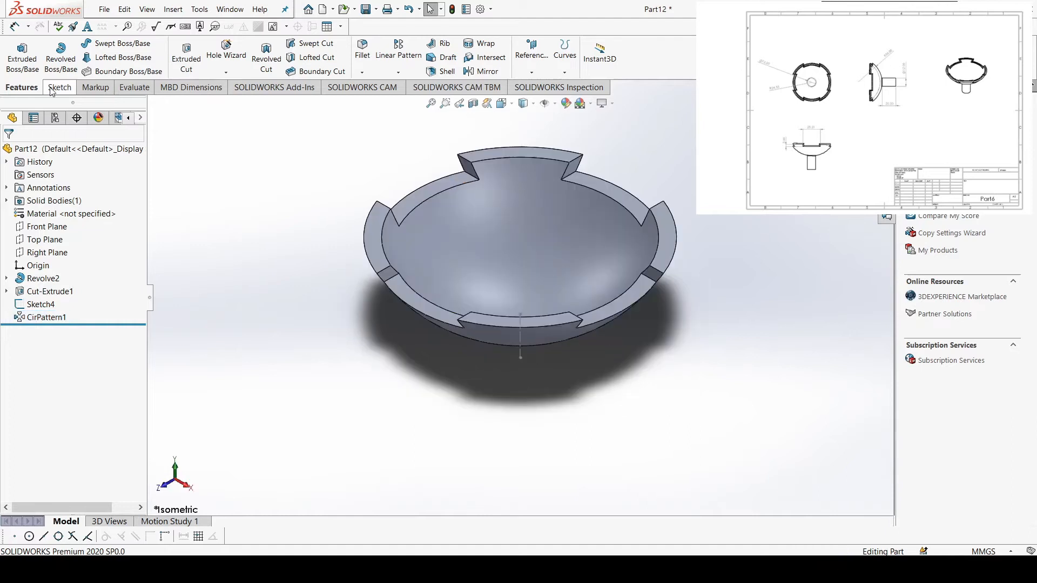
Sketch a circle about 13 mm in diameter on the Top Plane, centred on the origin.
click(51, 239)
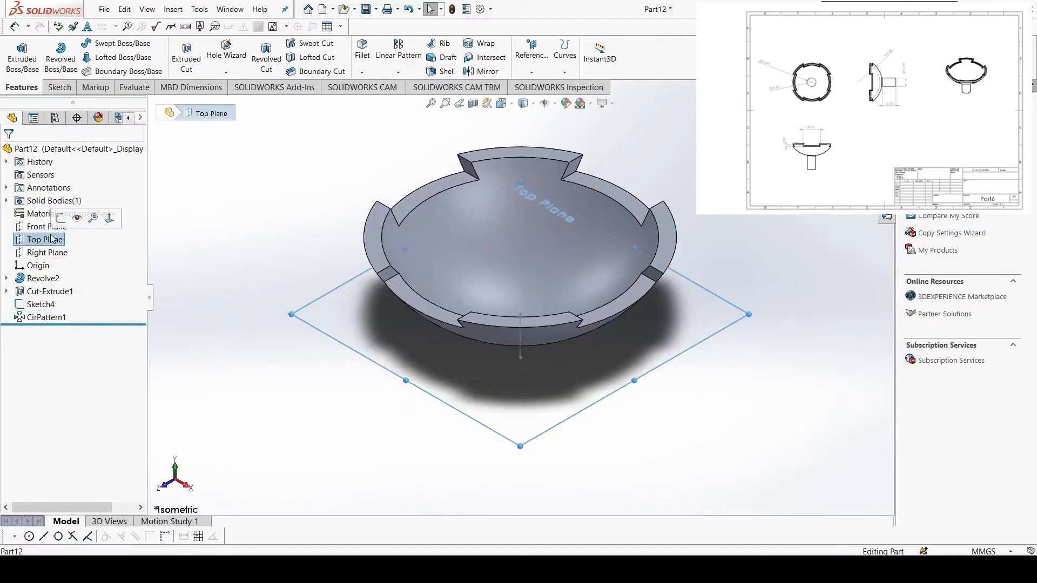
key(ctrl+8)
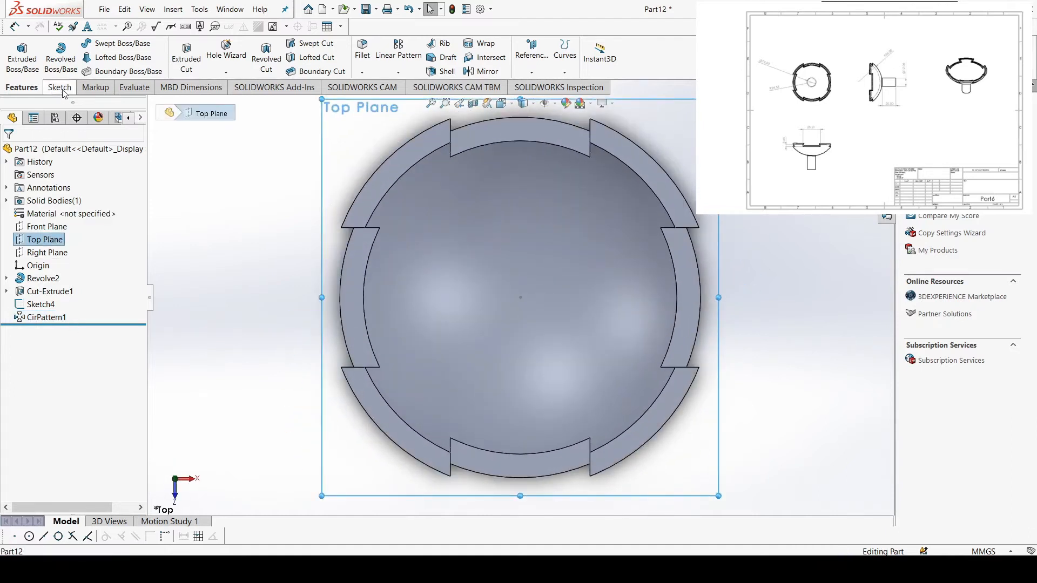
click(59, 88)
click(123, 44)
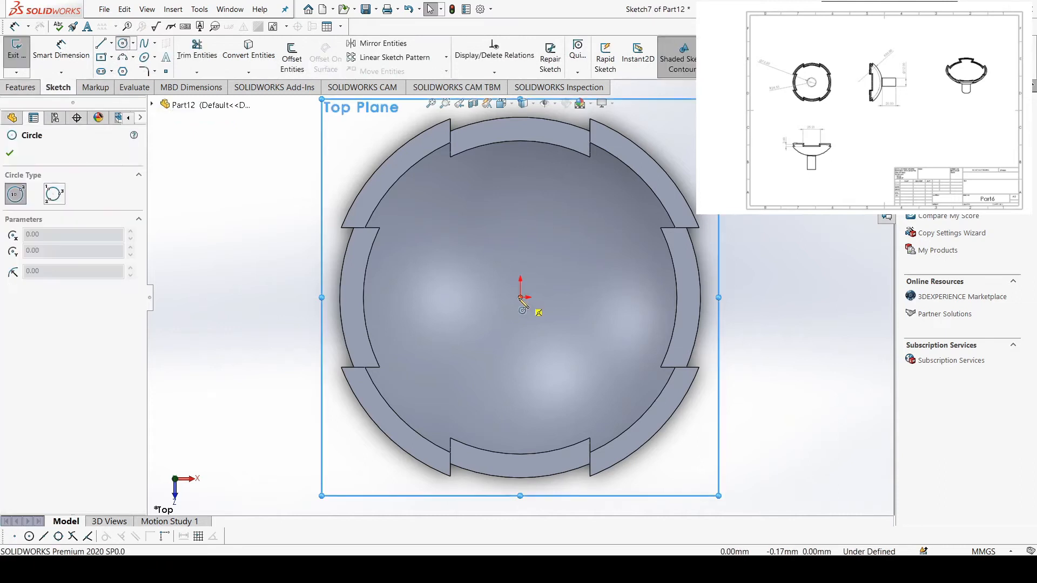
drag(520, 297, 540, 334)
key(Escape)
Dimension the circle's diameter as 12 mm.
key(d)
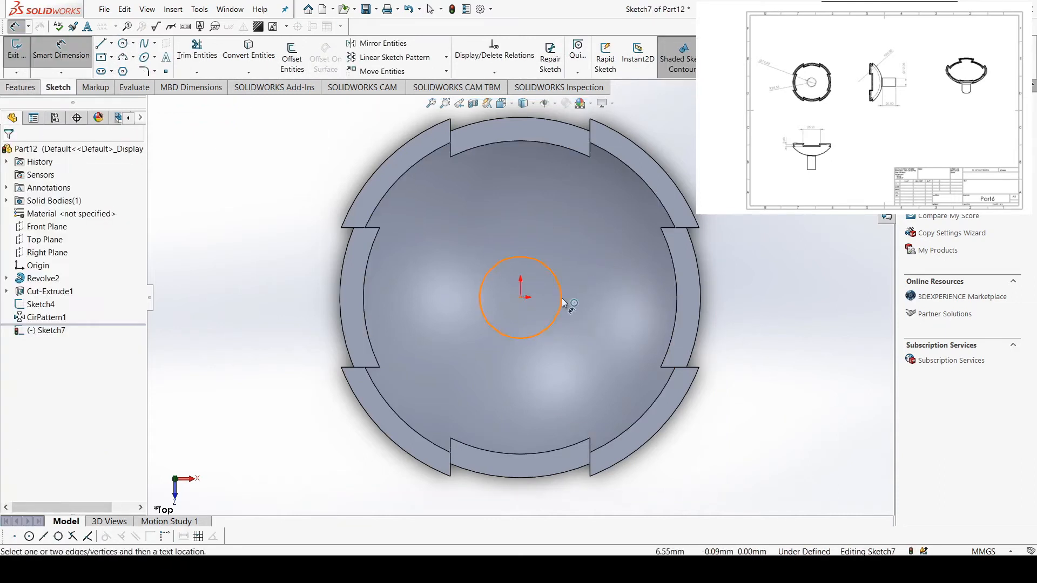
click(562, 301)
click(613, 296)
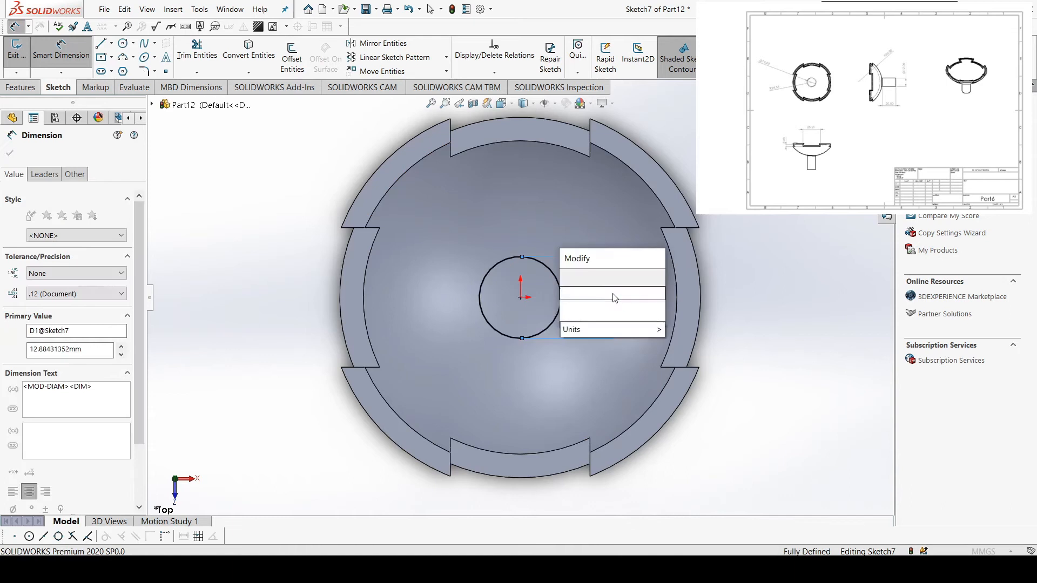
key(Return)
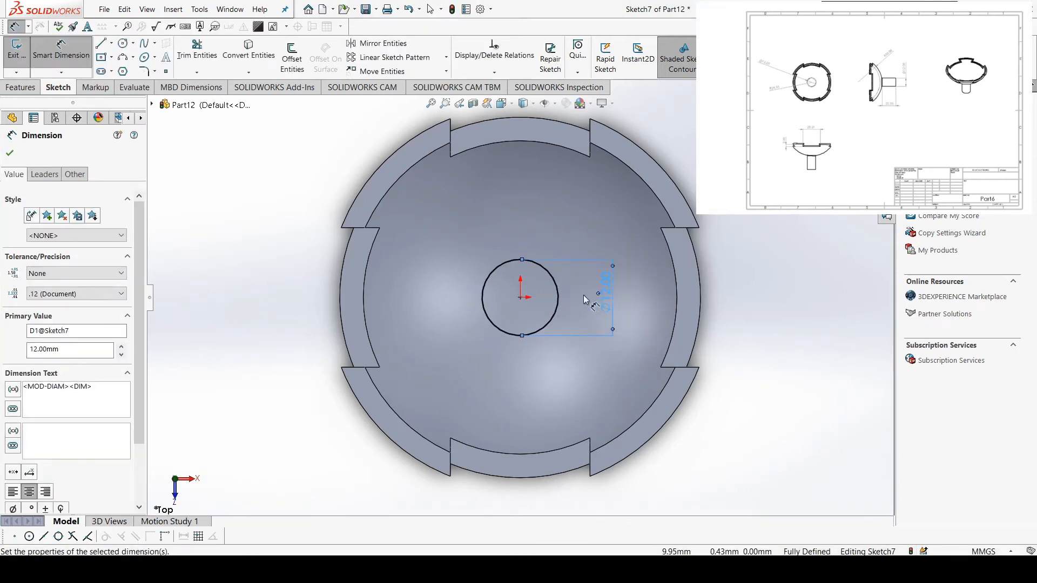
key(ctrl+7)
key(ctrl+1)
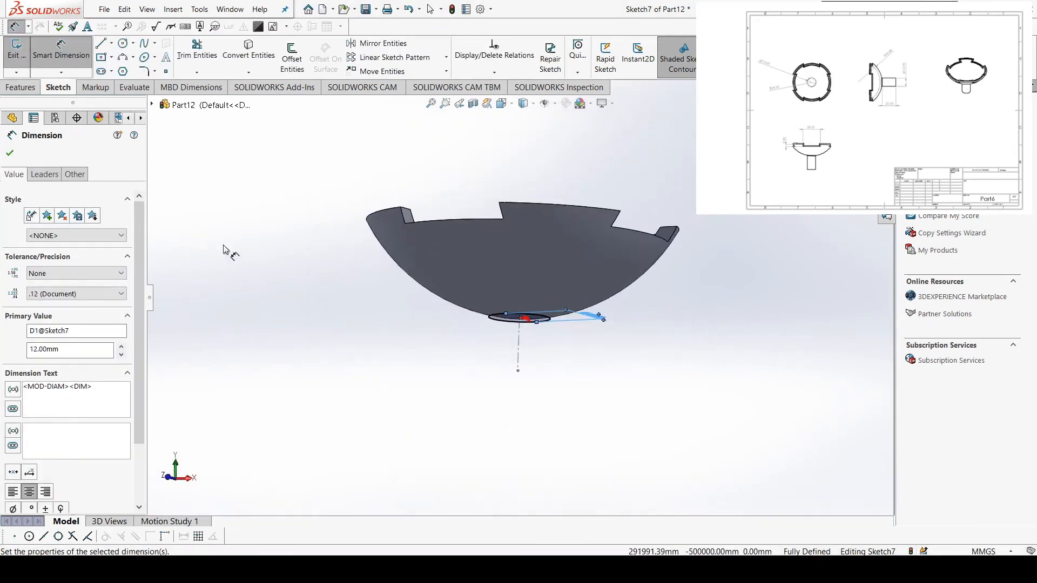
click(10, 153)
Extrude the circle Up To Next towards the bowl and 20 mm Blind in Direction 2 to form the stem.
click(23, 88)
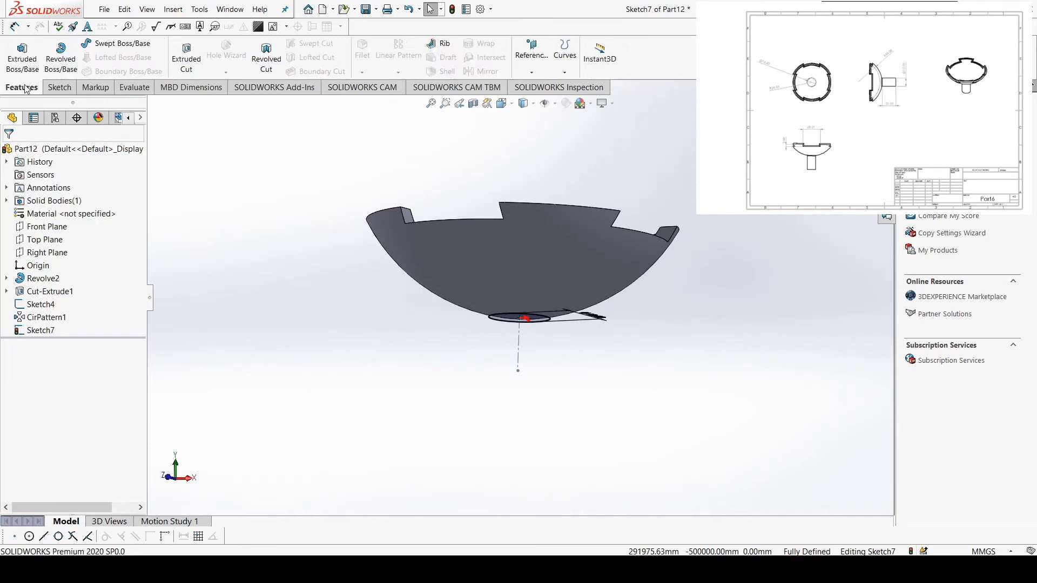
click(22, 58)
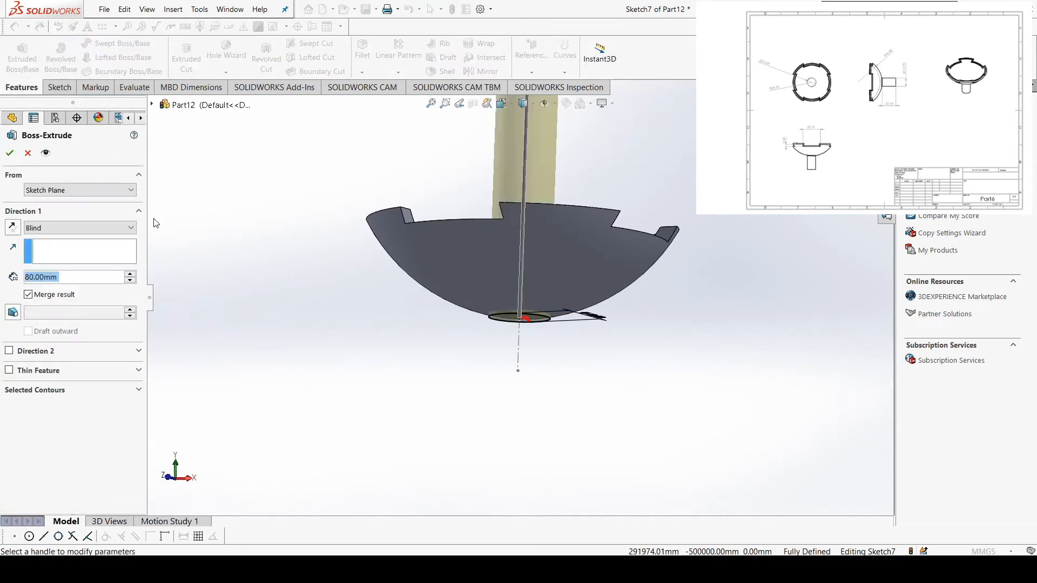
click(64, 229)
click(66, 262)
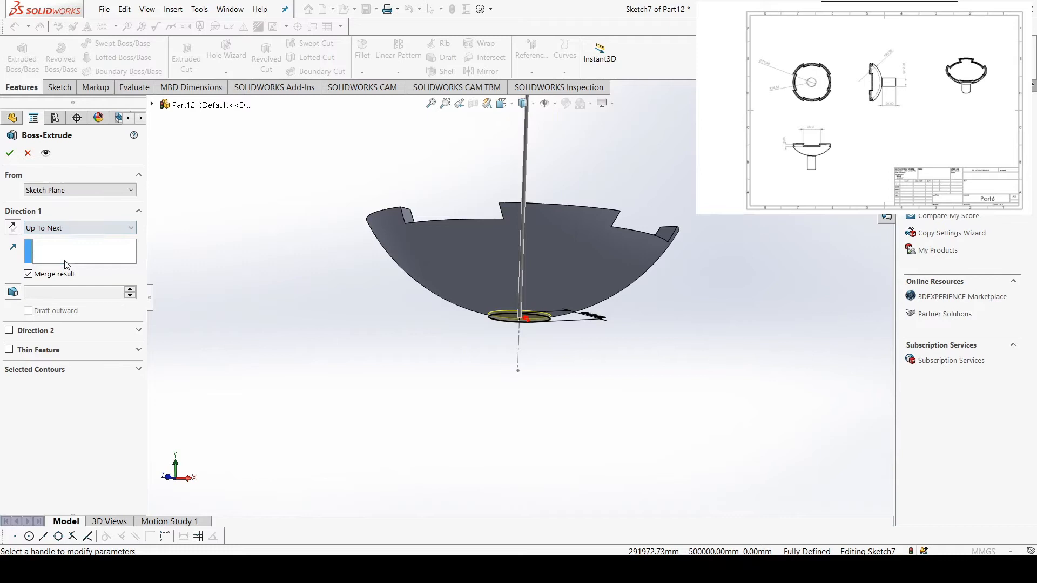
click(10, 331)
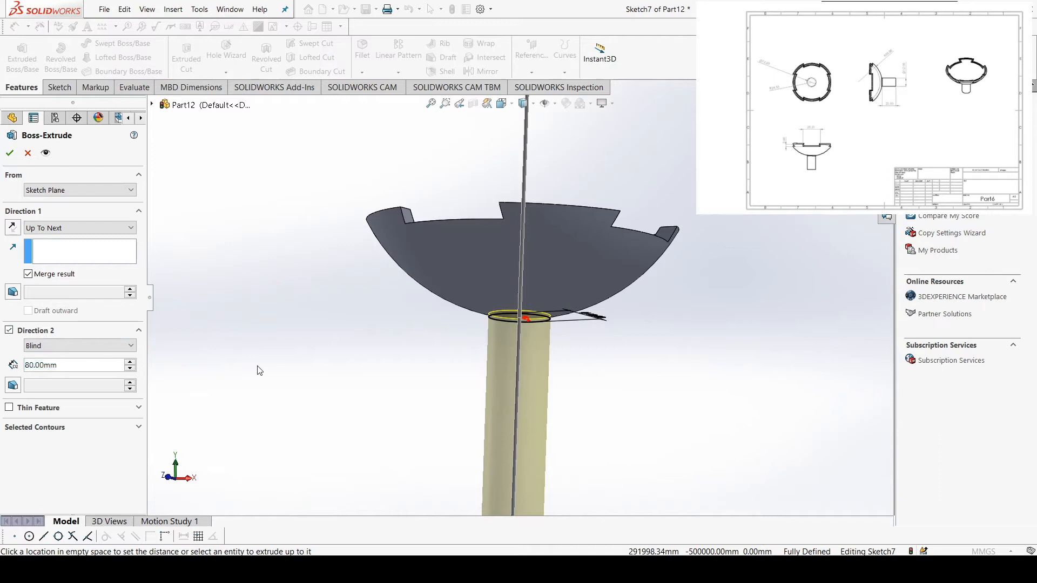
text(20)
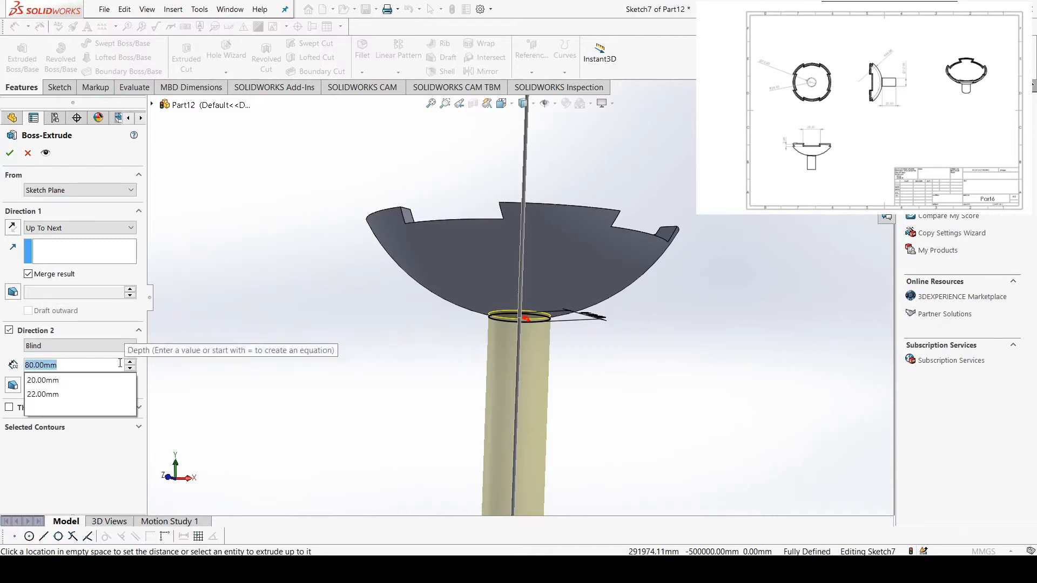
key(Return)
click(10, 153)
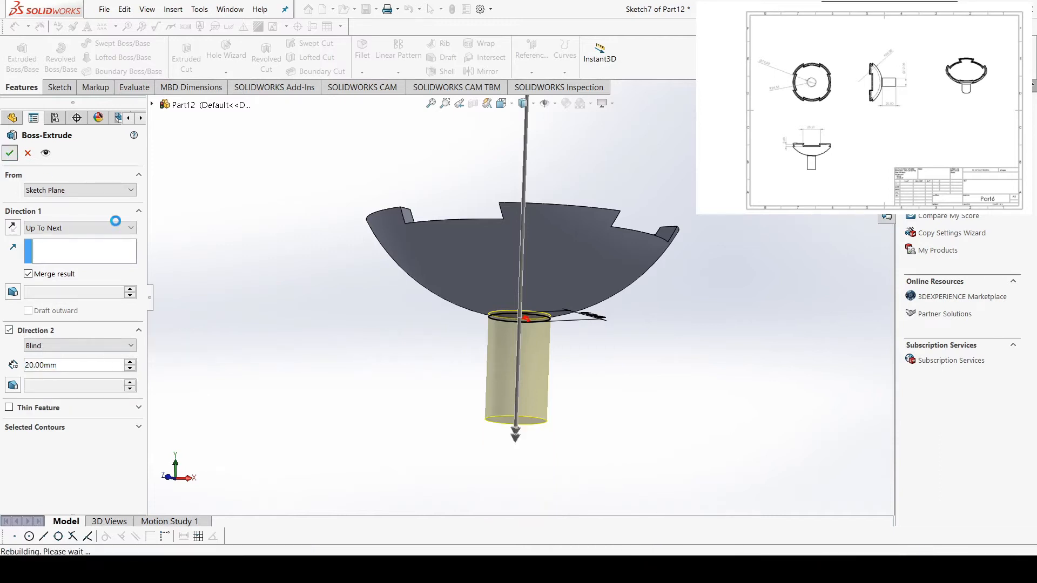
middle_drag(575, 248, 570, 292)
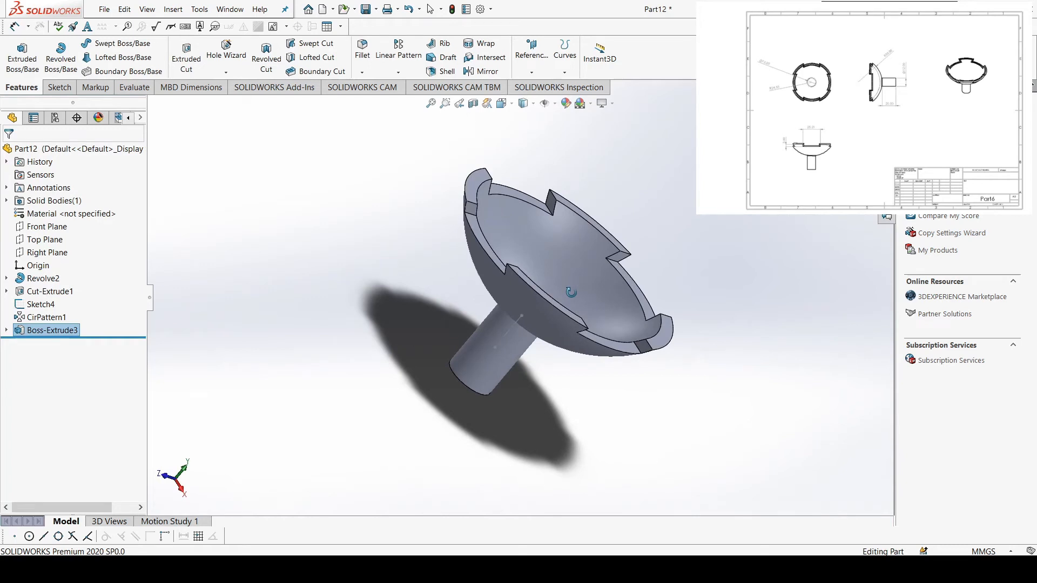
middle_drag(571, 292, 544, 216)
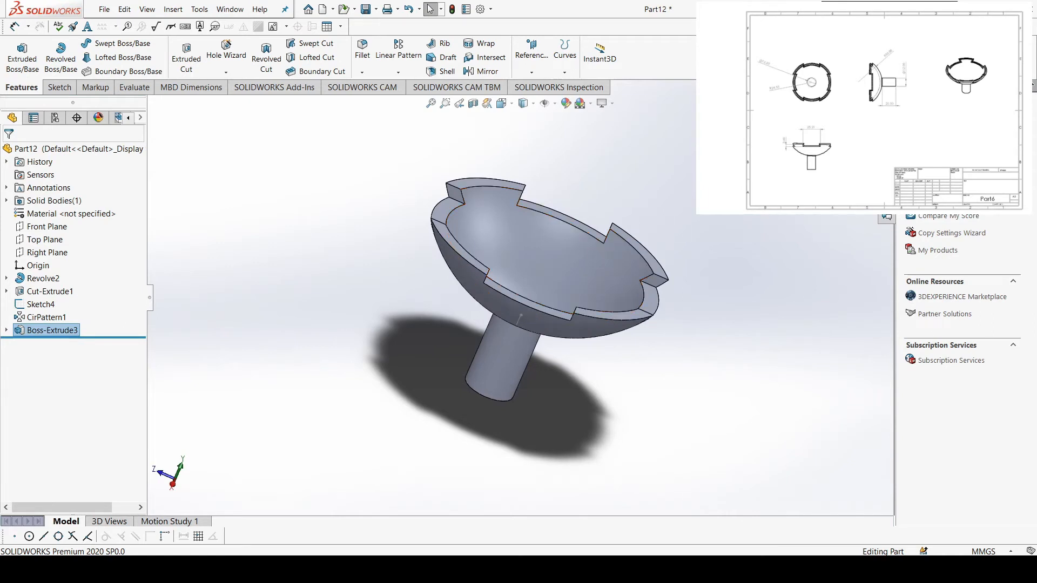
Close the bowl part without saving and show the car jack assembly in isometric view.
key(ctrl+w)
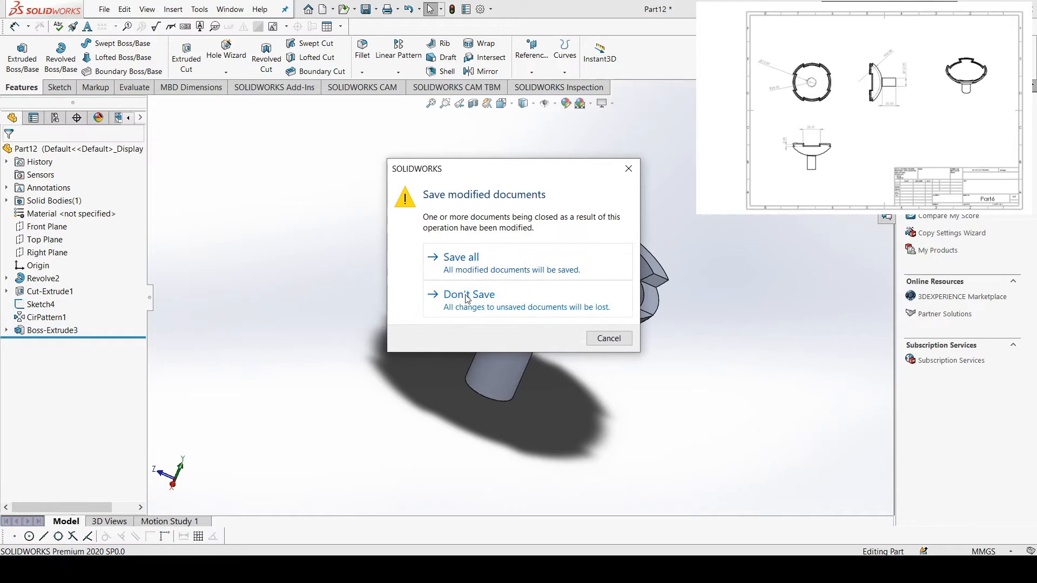
click(518, 300)
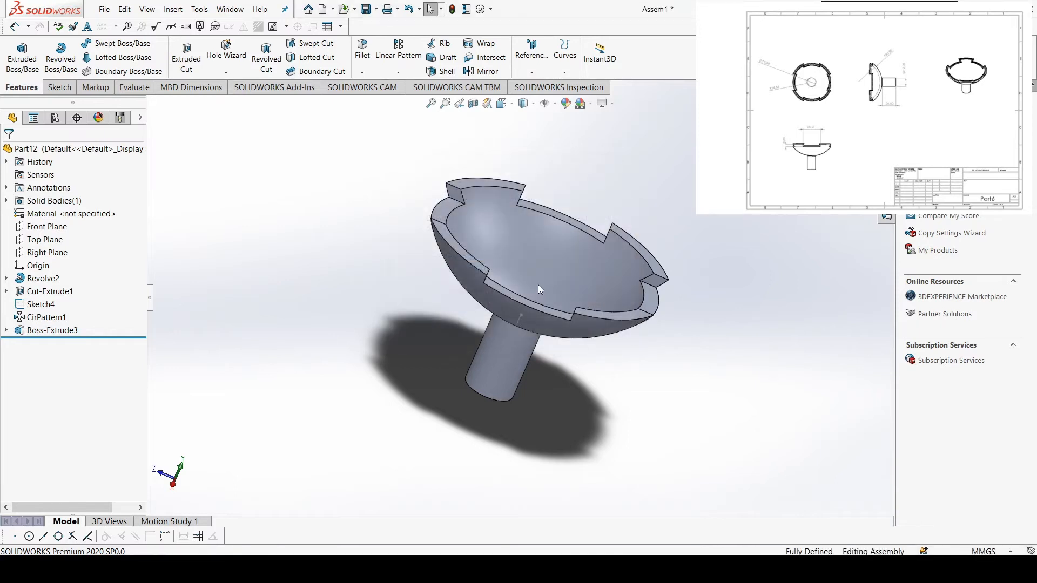
key(ctrl+Tab)
click(551, 224)
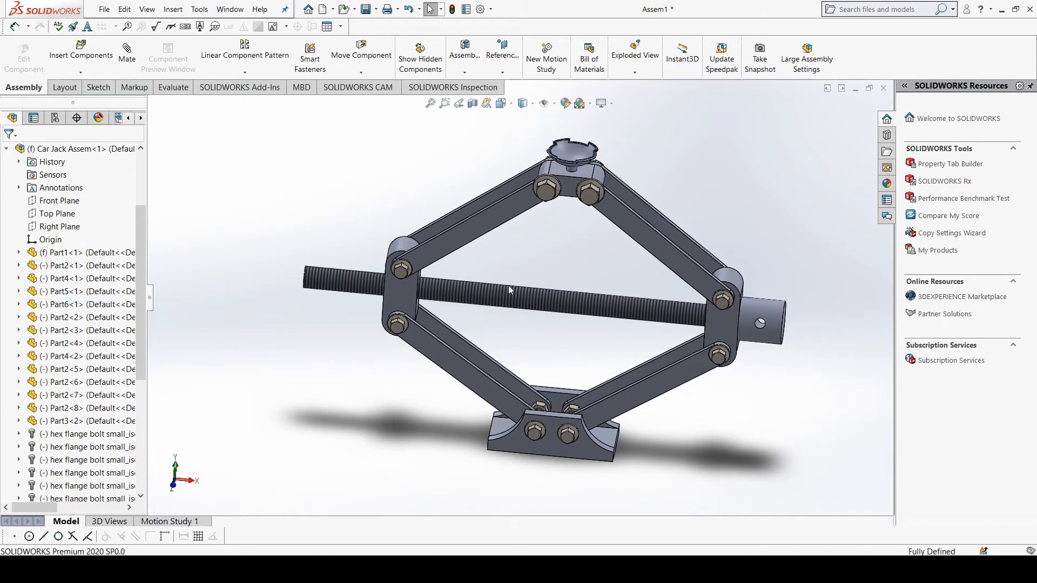
key(ctrl+7)
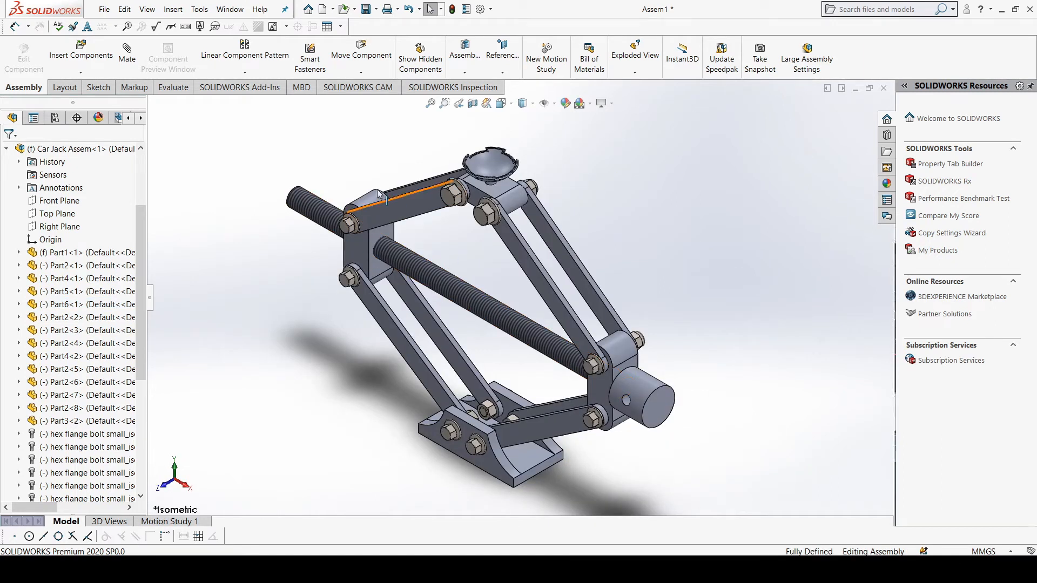
Create a new assembly document and dismiss its automatic file selection dialog.
click(105, 11)
click(106, 11)
click(106, 13)
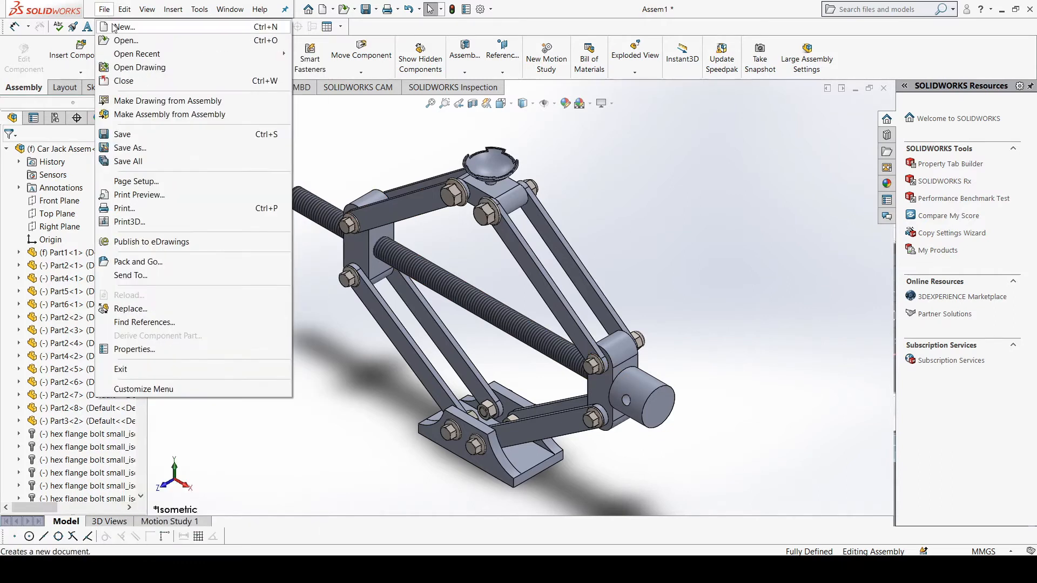
click(123, 27)
click(561, 189)
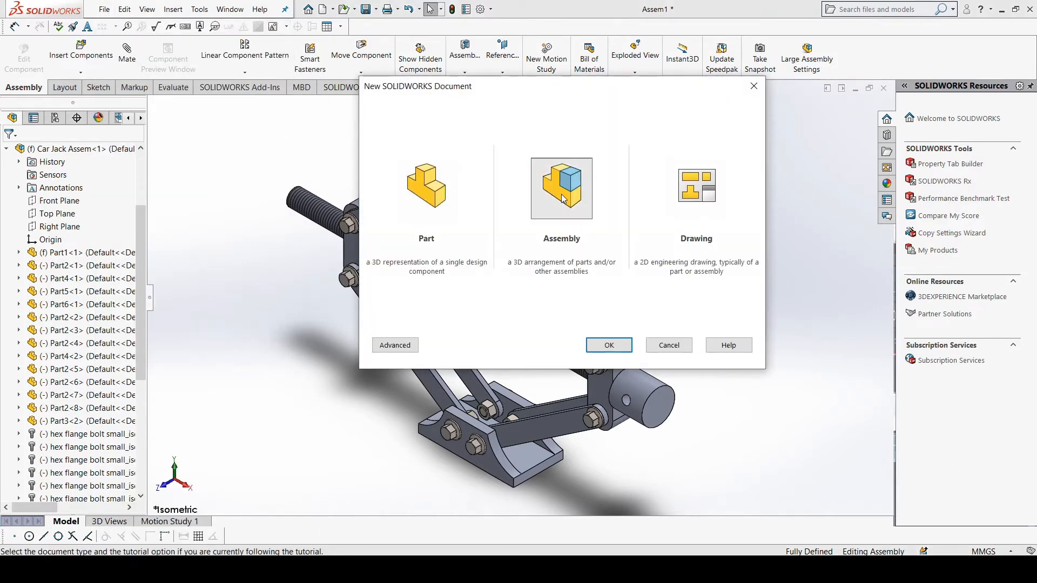
click(608, 344)
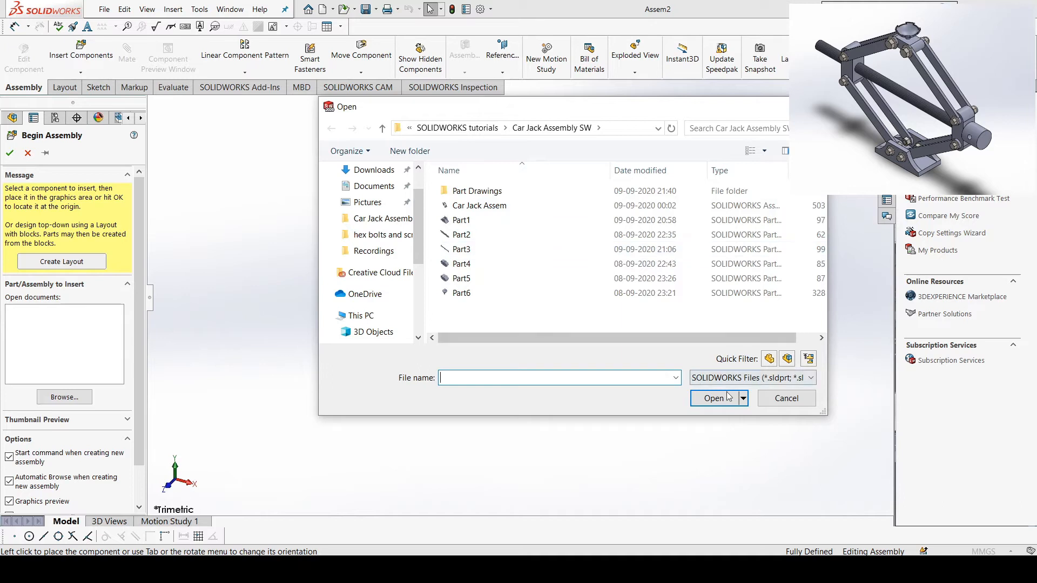
click(769, 400)
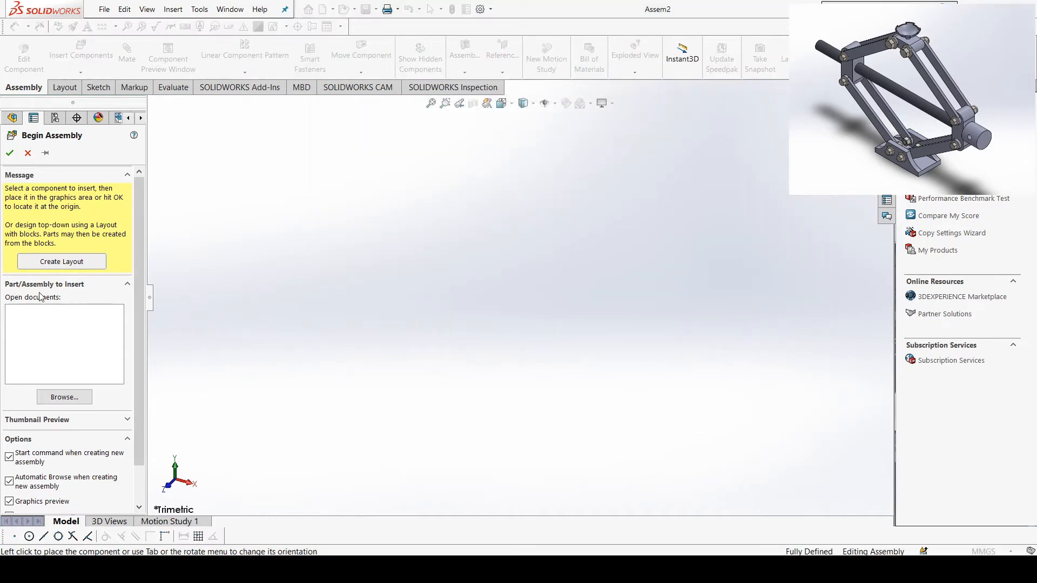
Load Part1 through Part6 from the Car Jack Assembly SW folder as the components to insert.
click(75, 398)
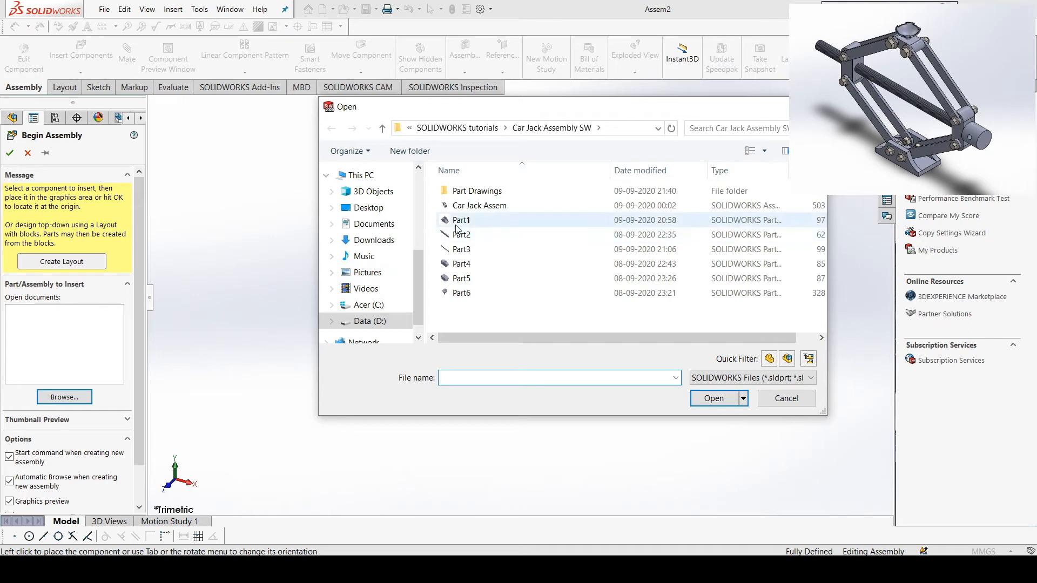
click(481, 224)
key(shift+Down)
key(shift+Down)
key(shift+Down)
key(shift+Down)
key(shift+Down)
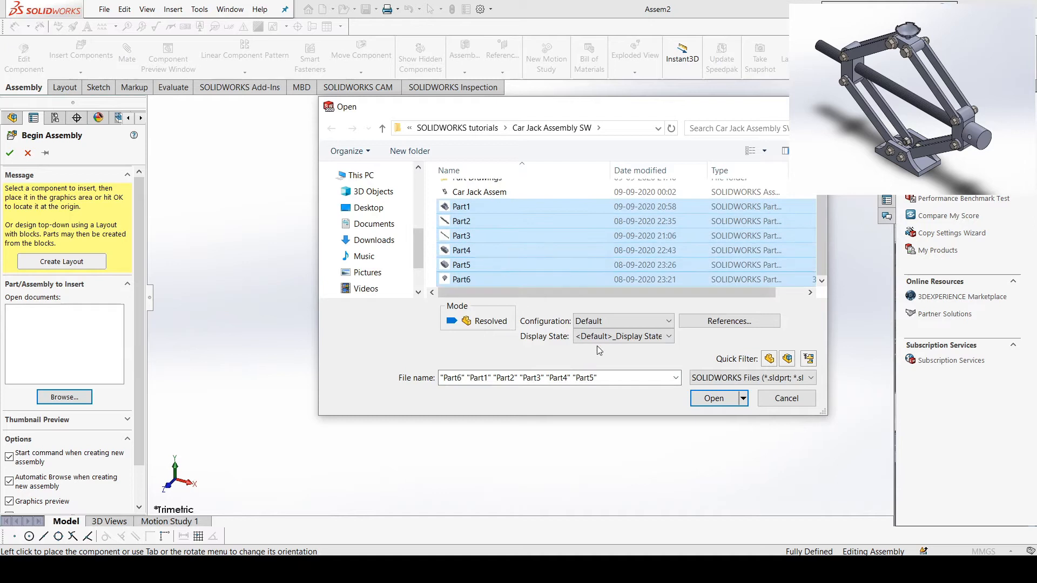
click(711, 400)
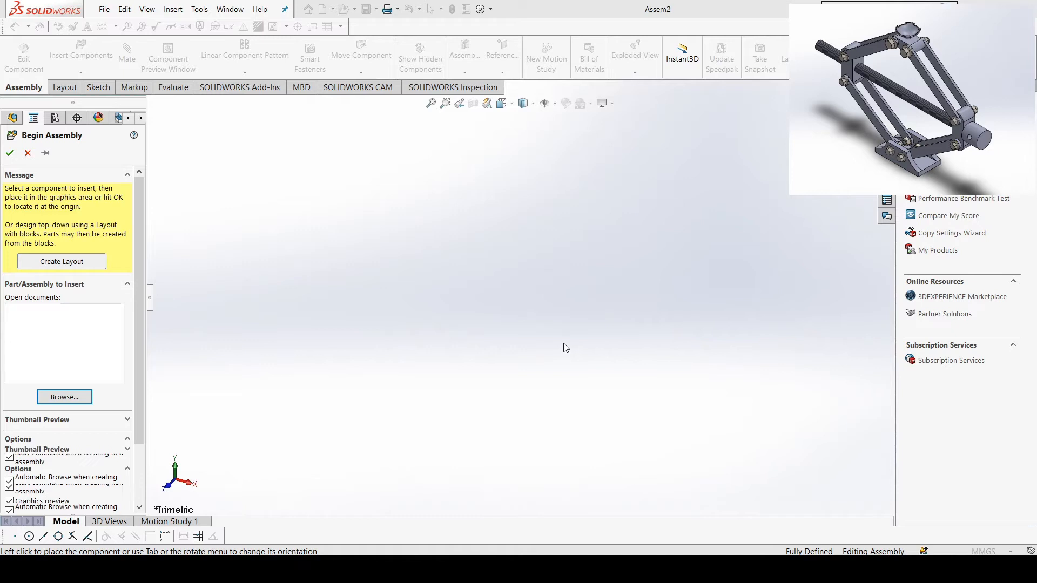
scroll(536, 316, up, 5)
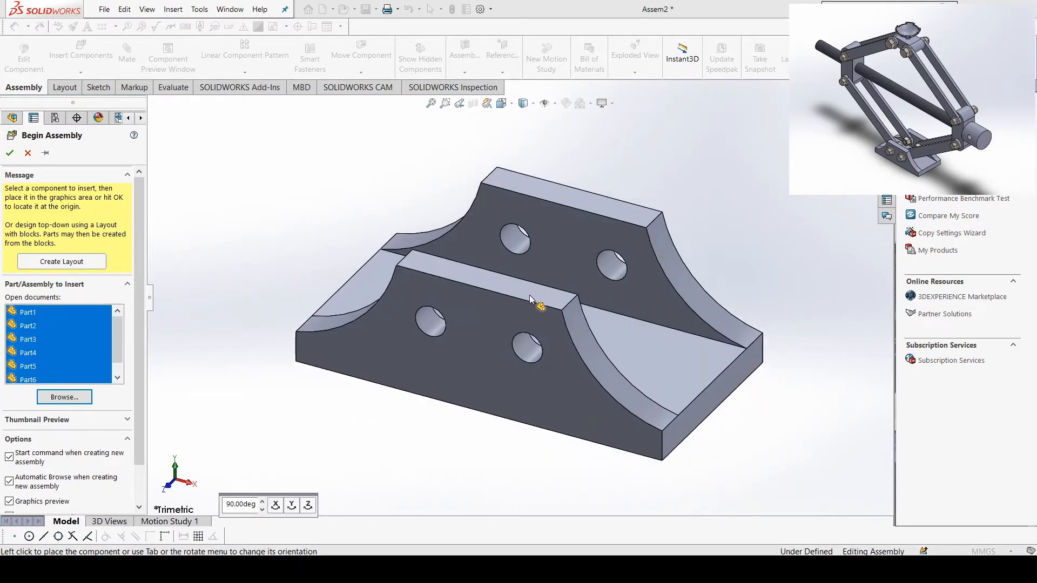
scroll(538, 292, up, 5)
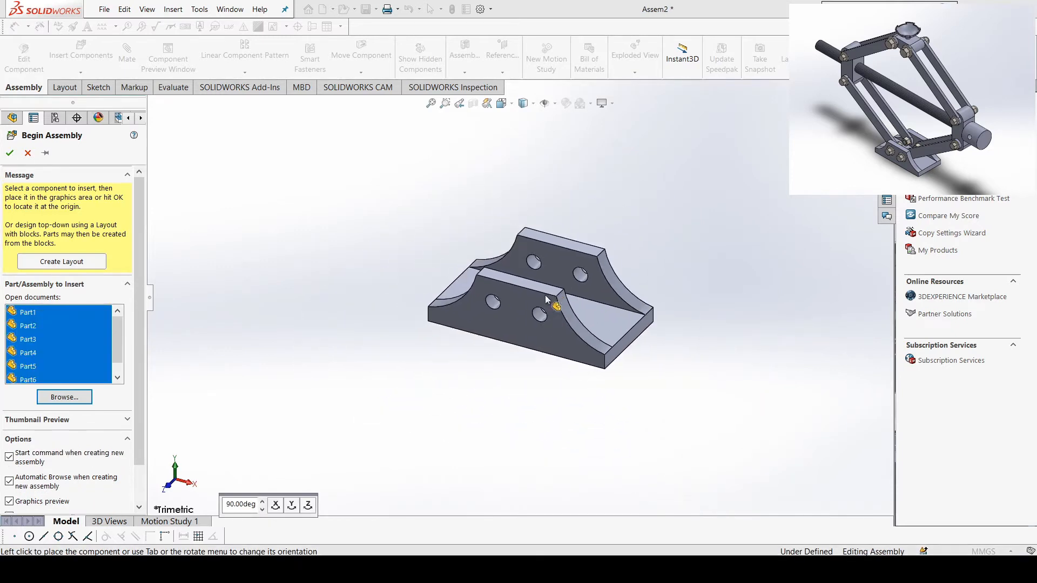
Place Part1 through Part6 one after another at separate spots, with the base first and the others around and above it.
click(547, 324)
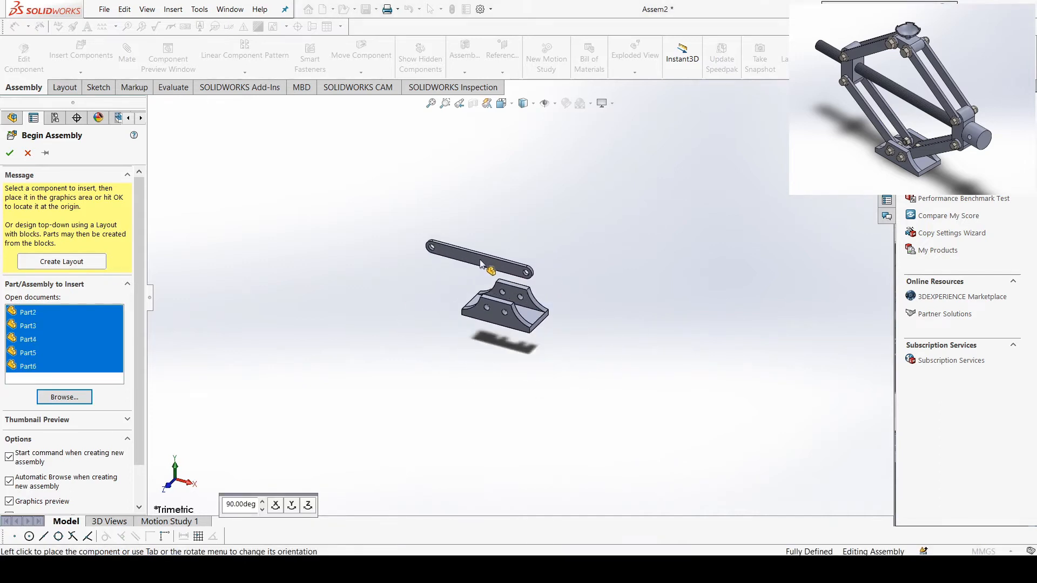
click(480, 264)
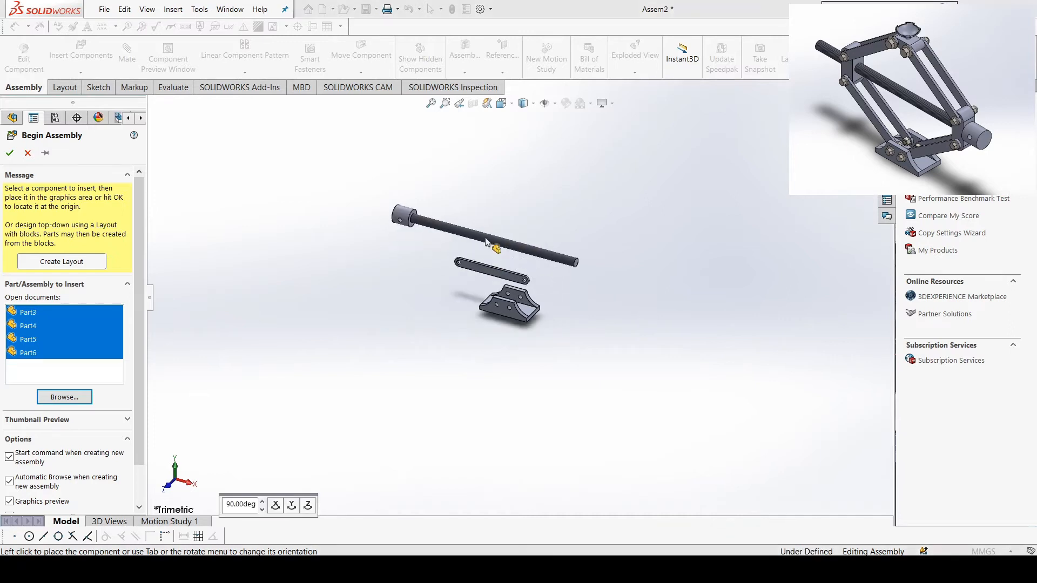
click(493, 231)
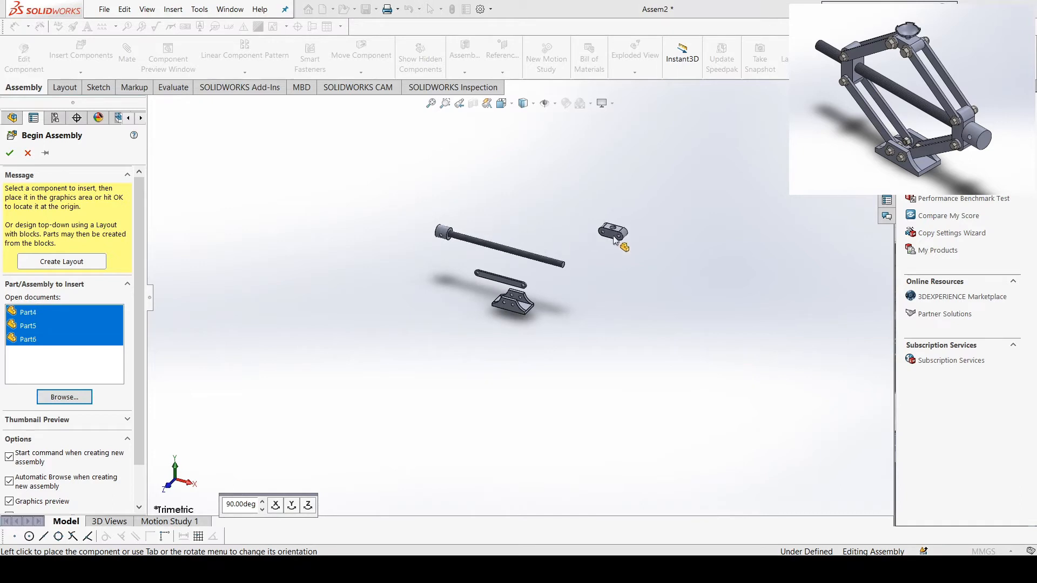
click(610, 246)
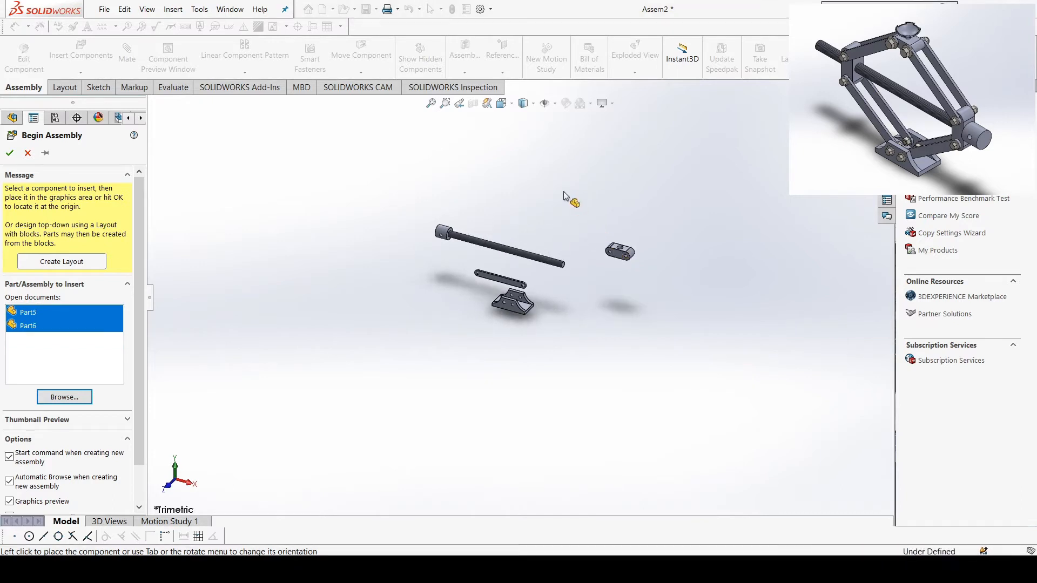
click(545, 186)
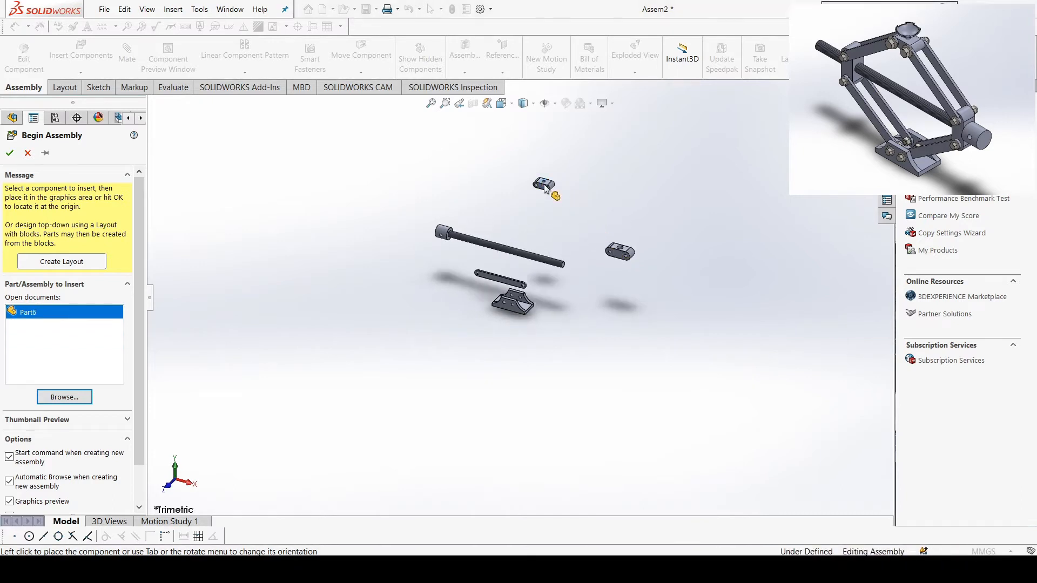
click(550, 235)
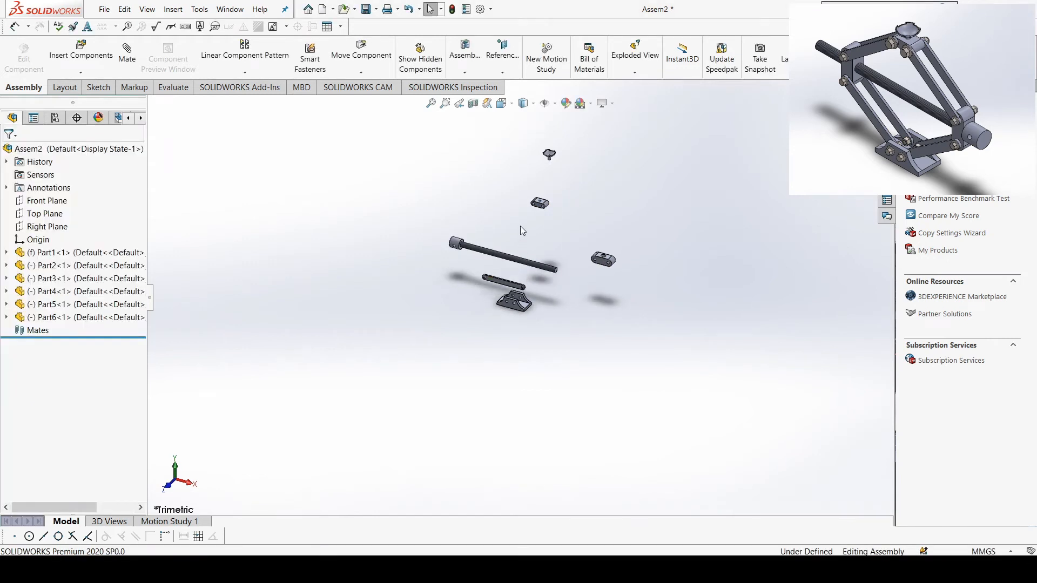
scroll(523, 200, down, 1)
scroll(528, 190, up, 1)
scroll(529, 190, down, 1)
scroll(530, 189, down, 1)
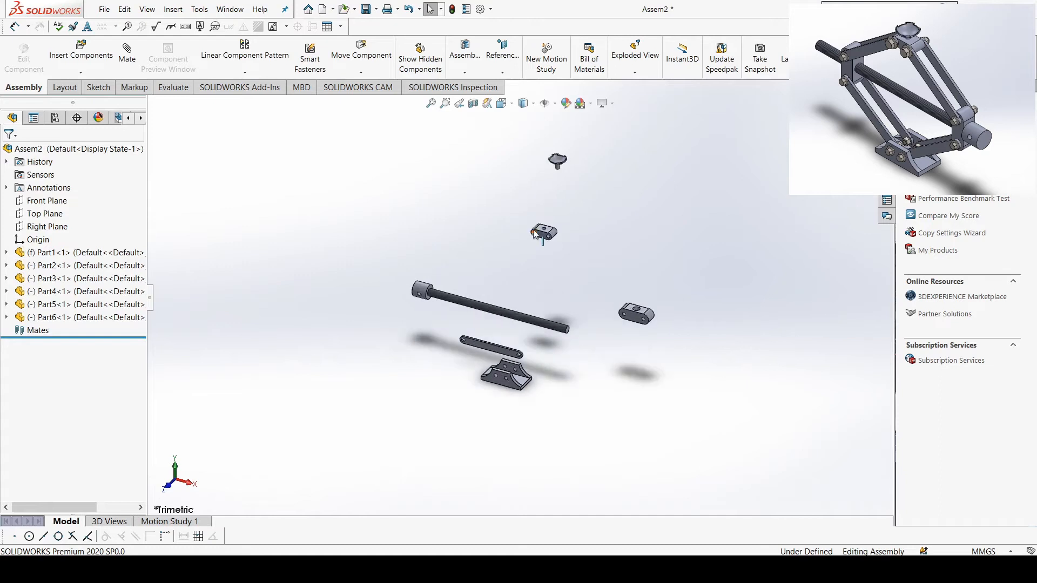
scroll(543, 284, up, 1)
scroll(542, 306, down, 1)
scroll(543, 306, down, 1)
scroll(542, 306, up, 3)
scroll(536, 257, down, 2)
scroll(528, 271, down, 1)
scroll(528, 271, up, 1)
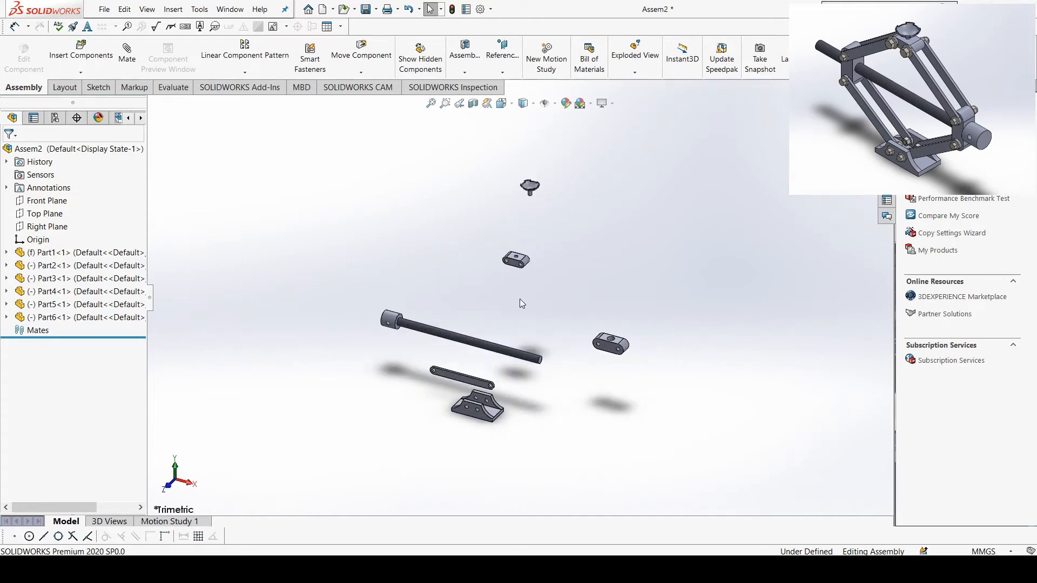
Show the assembly in isometric view and move the threaded rod and the link away from the base.
middle_drag(519, 299, 548, 341)
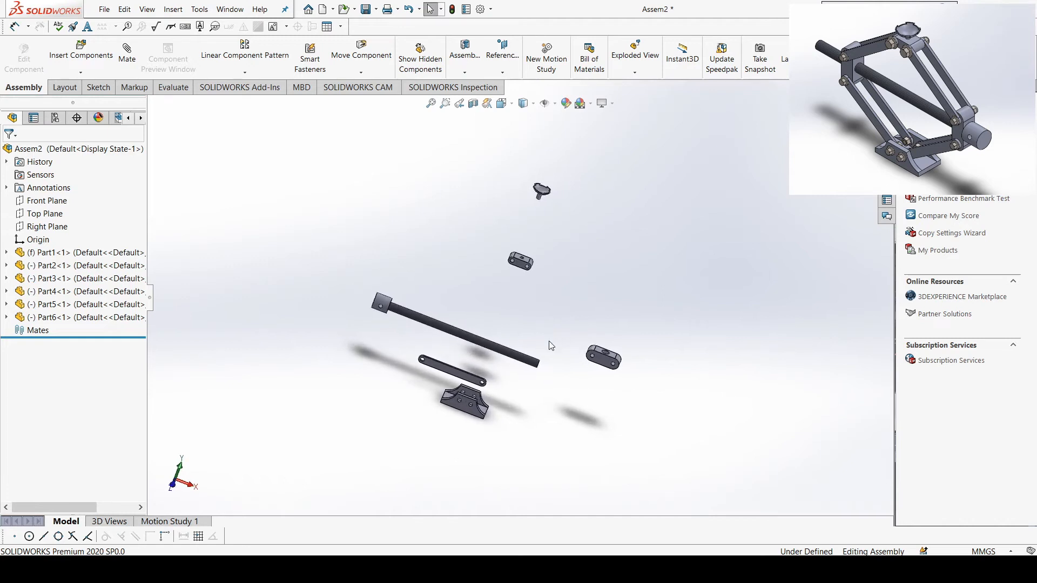
key(ctrl+7)
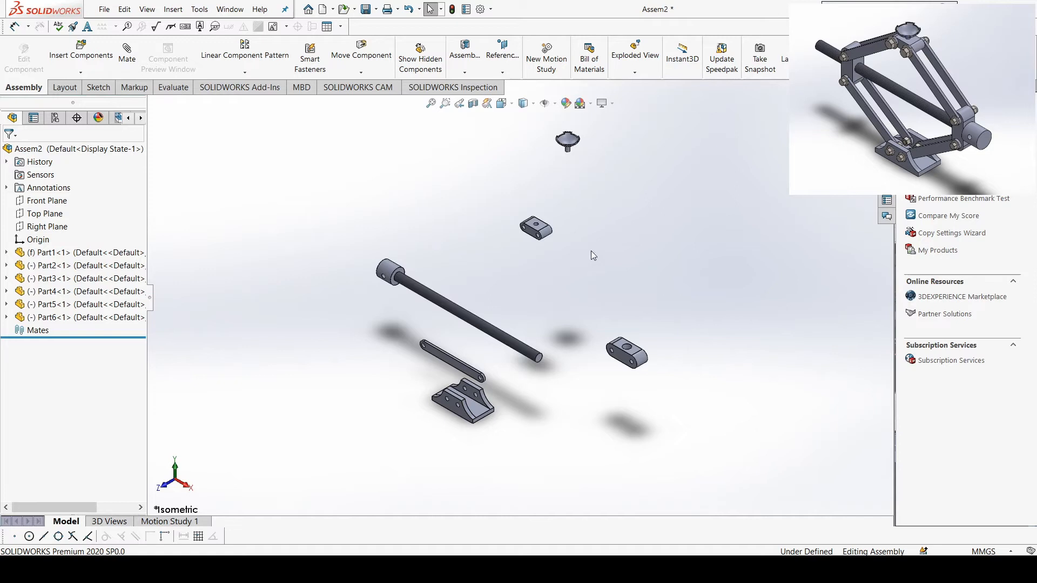
drag(476, 324, 381, 284)
drag(446, 366, 370, 346)
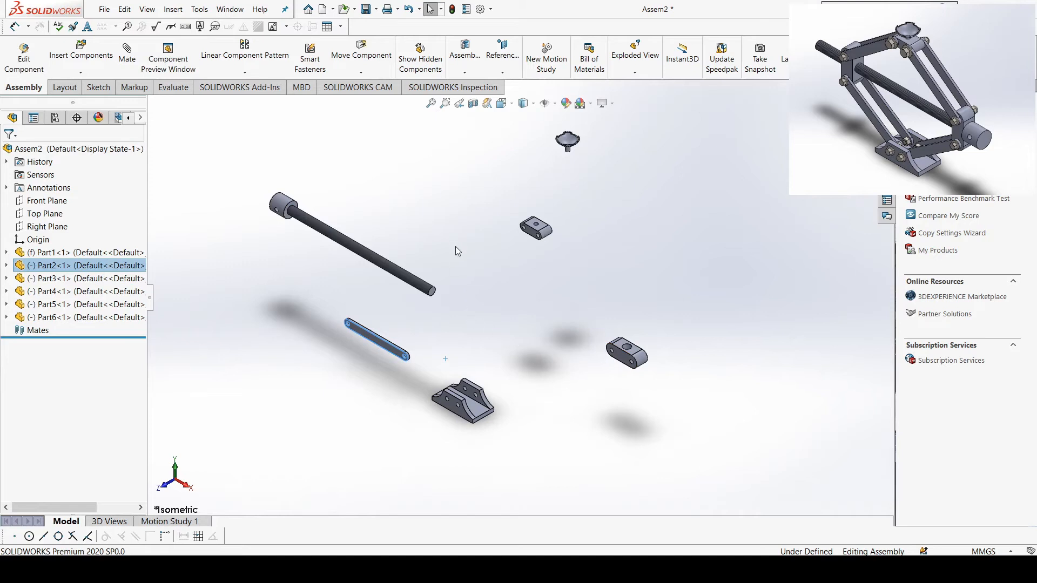
Move the link closer to the base and clear the selection.
scroll(446, 226, down, 2)
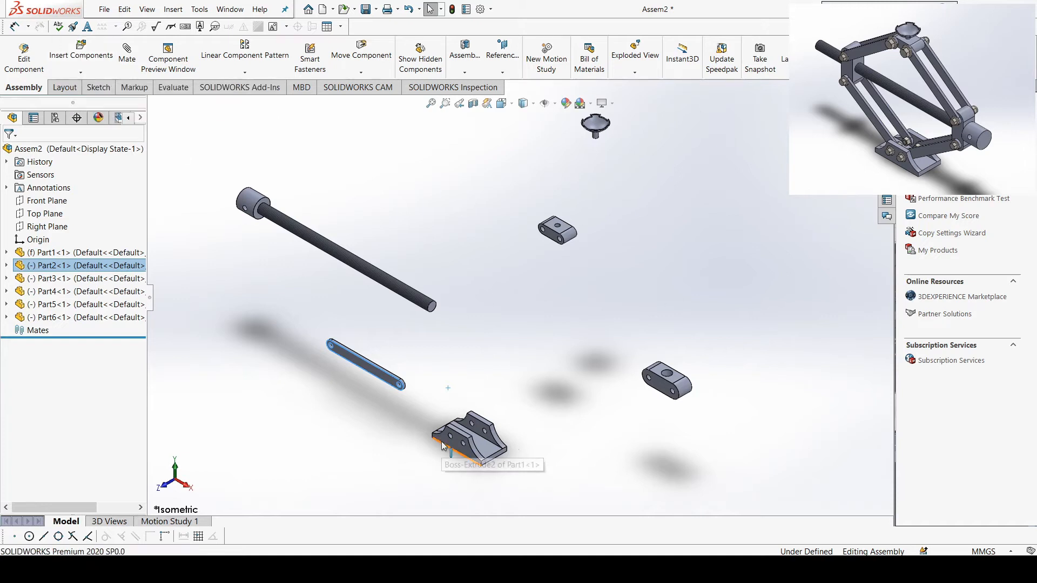
scroll(443, 431, down, 3)
scroll(508, 419, down, 2)
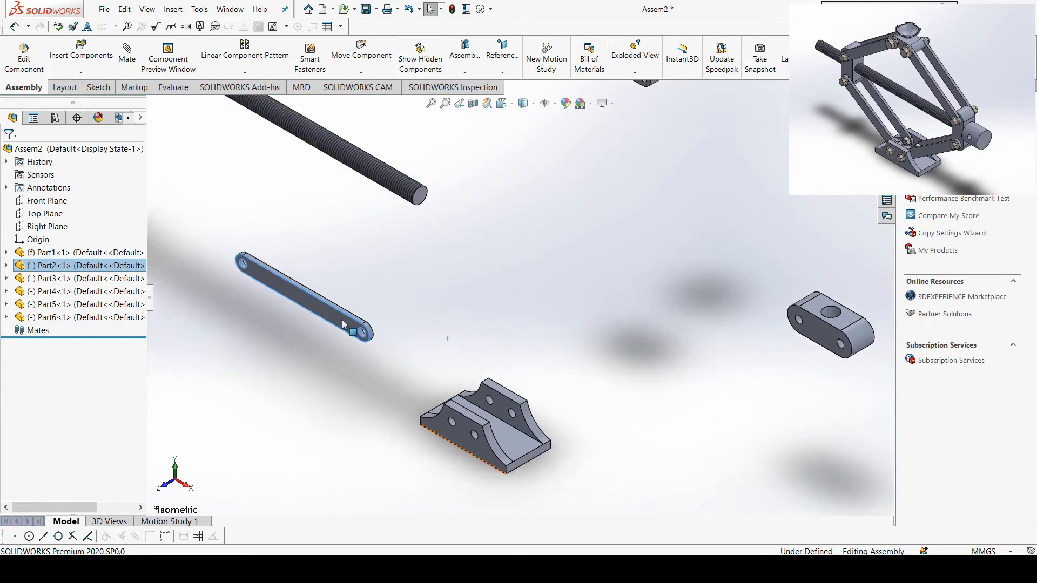
drag(308, 302, 356, 329)
click(445, 326)
Add a concentric mate between the link's lower end hole and the left hole in the base's front side wall.
scroll(445, 326, down, 2)
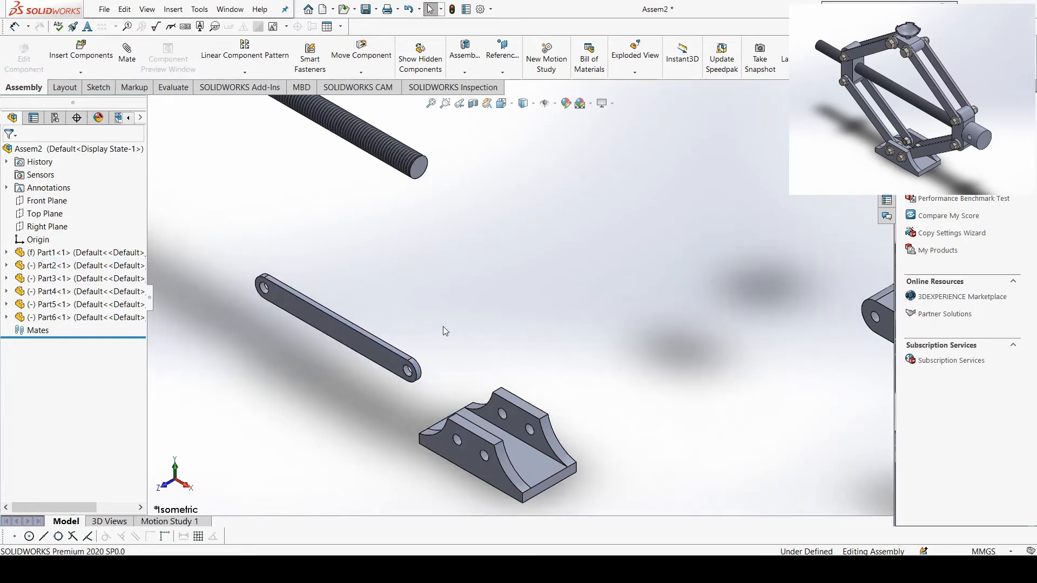
scroll(447, 385, down, 3)
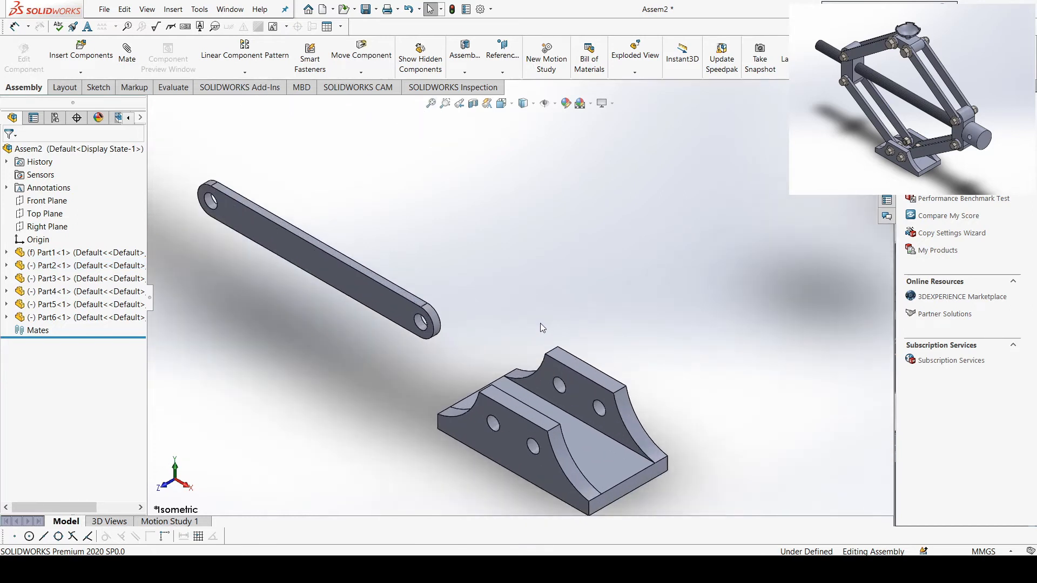
scroll(540, 323, down, 1)
scroll(539, 323, up, 2)
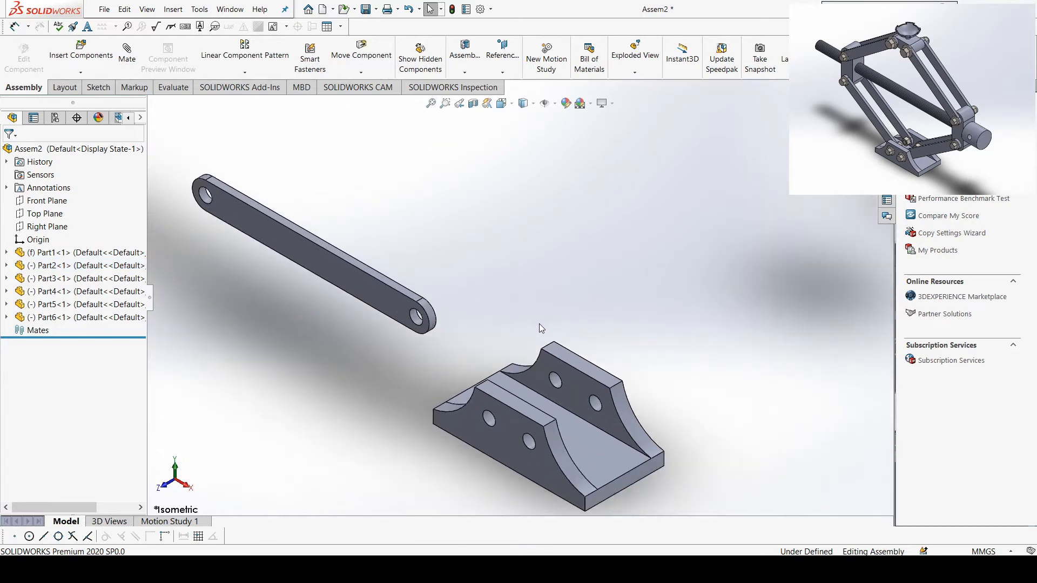
scroll(539, 323, down, 1)
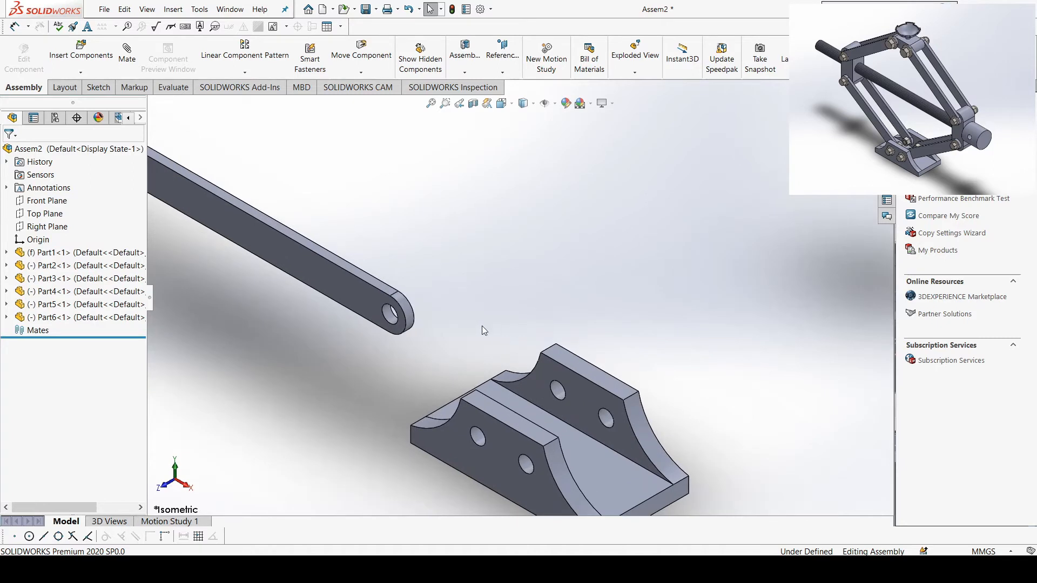
click(391, 319)
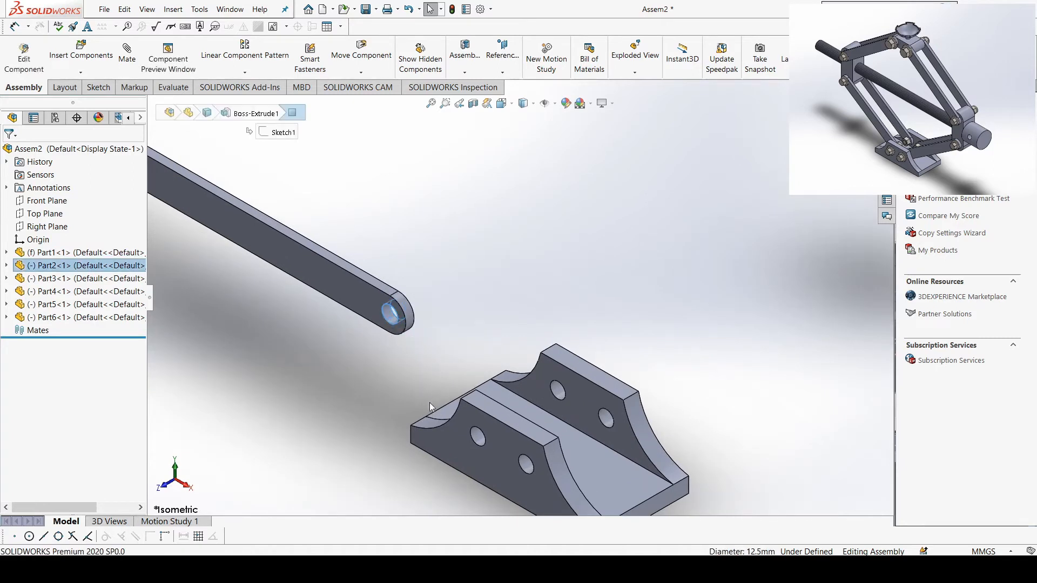
ctrl+click(481, 439)
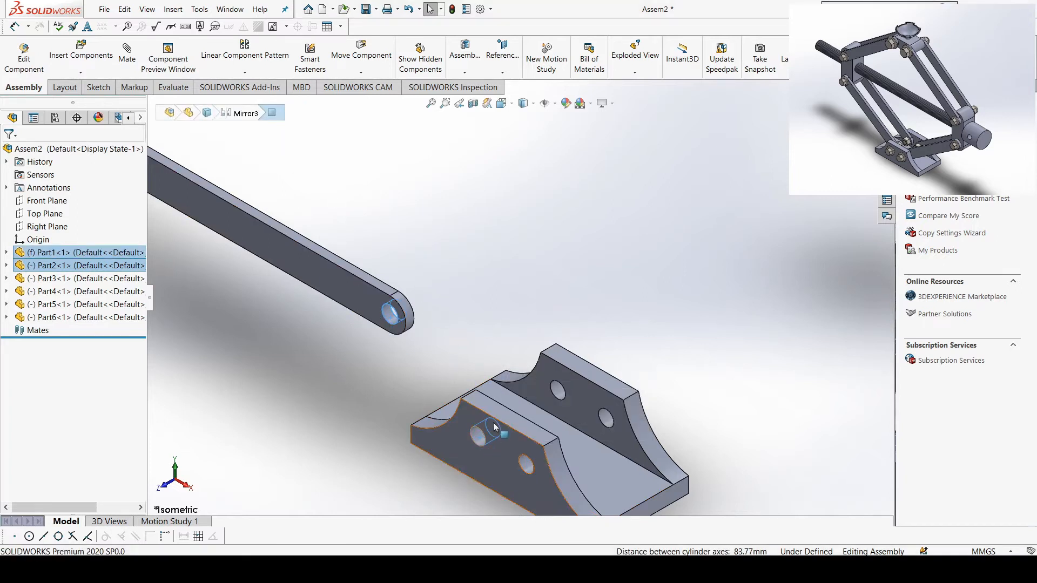
click(127, 58)
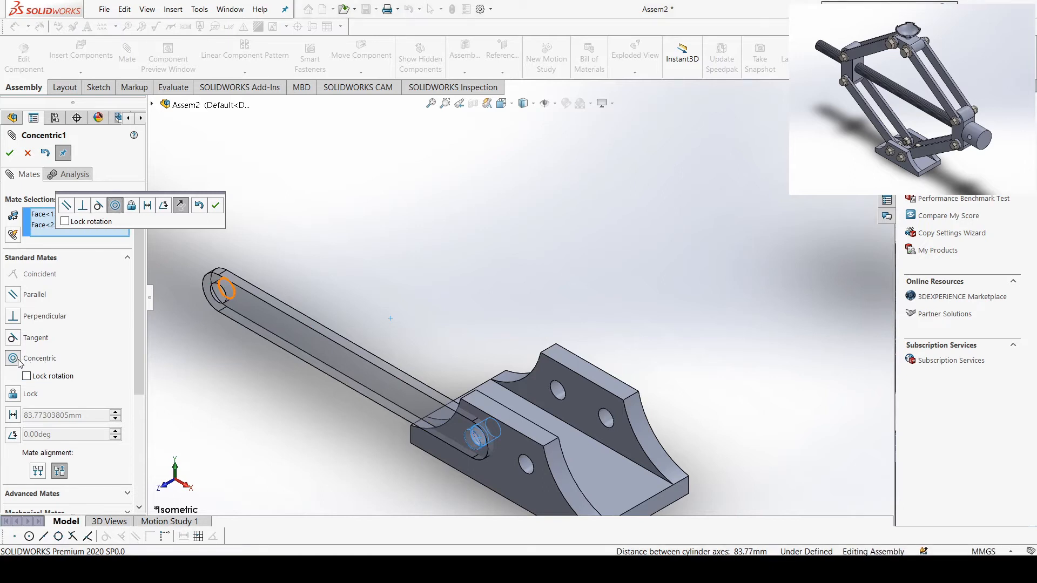
click(215, 207)
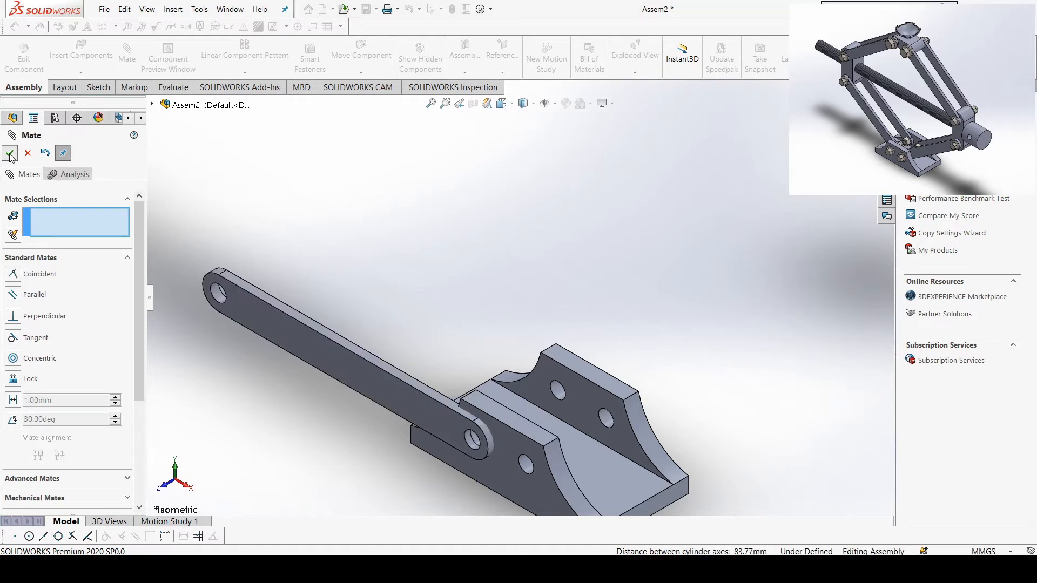
key(Escape)
Move the link along its hole axis into the gap between the base's two side walls.
middle_drag(438, 348, 459, 362)
drag(414, 391, 465, 360)
click(468, 355)
mouse_move(391, 374)
middle_down()
mouse_move(380, 379)
mouse_move(431, 406)
middle_up()
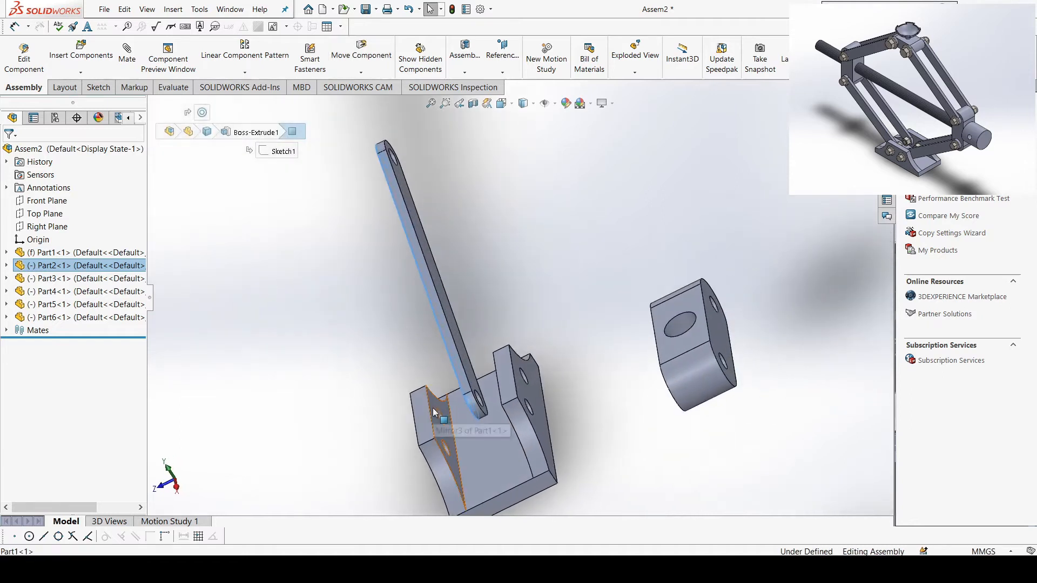
Add a coincident mate between the inner face of the base's front side wall and the link's adjacent flat face.
click(435, 413)
middle_drag(378, 385, 410, 375)
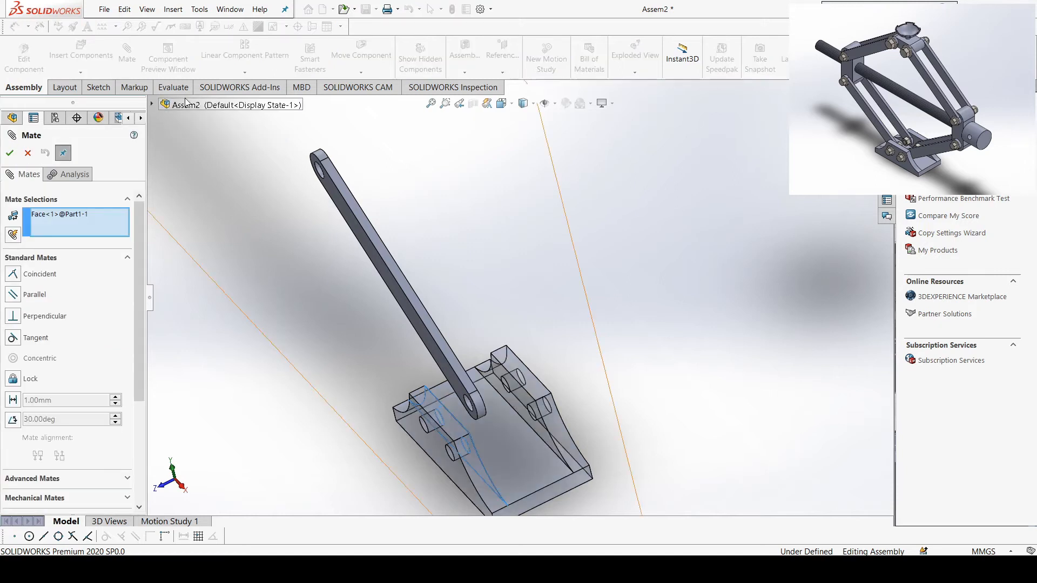
middle_drag(324, 312, 303, 310)
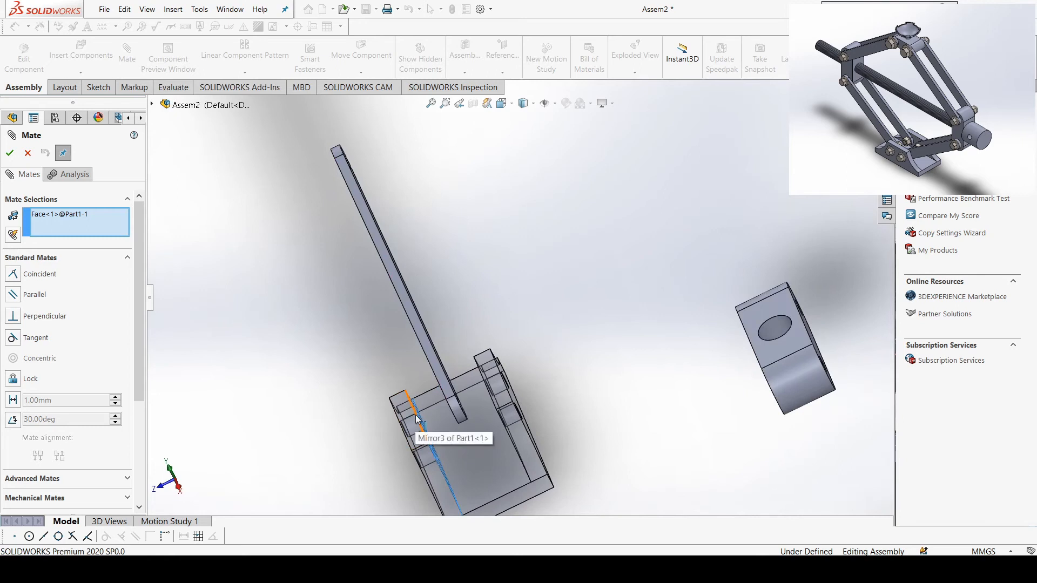
middle_drag(213, 279, 272, 289)
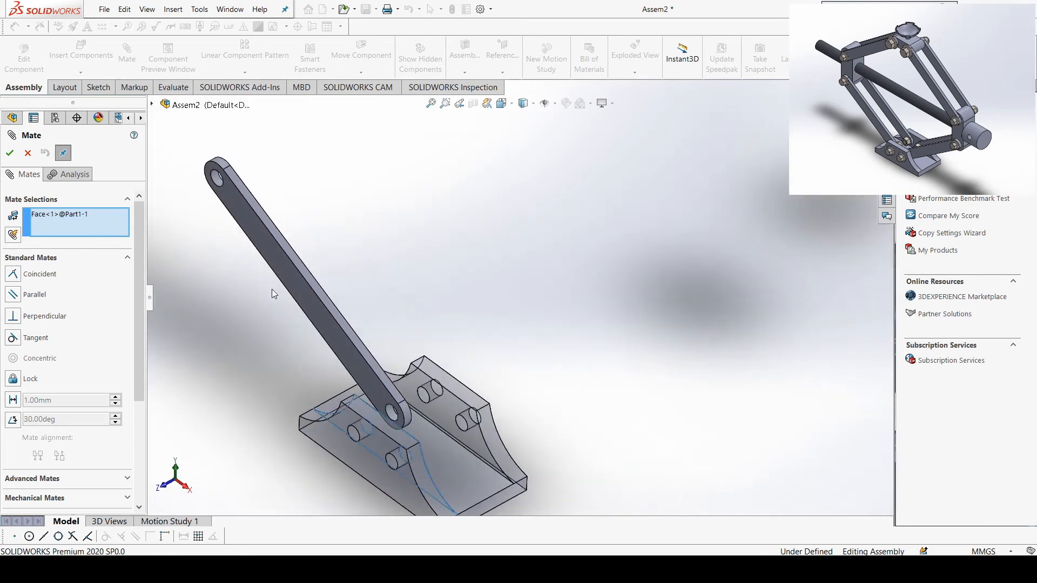
click(301, 296)
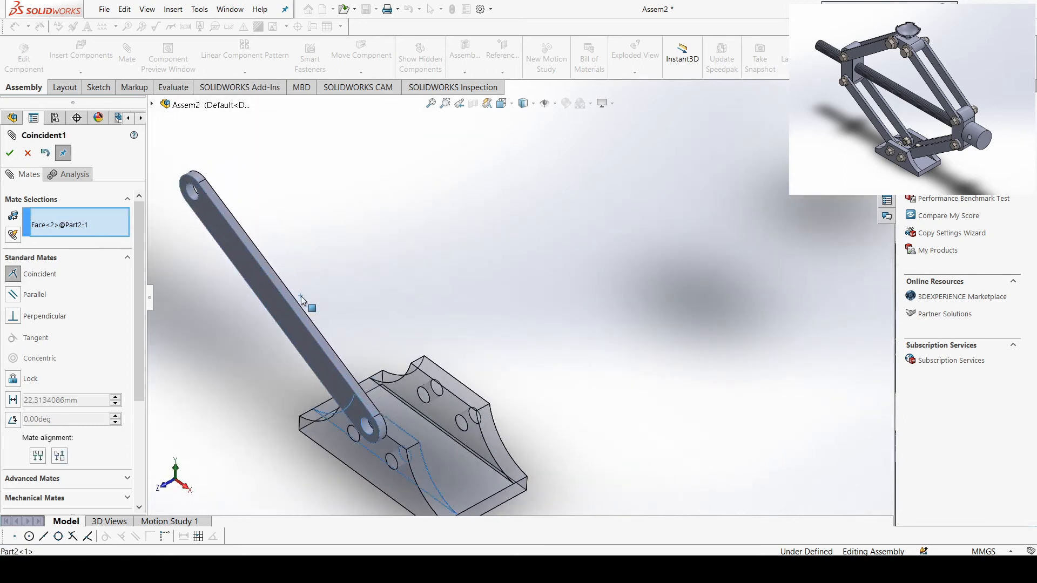
middle_drag(292, 380, 298, 398)
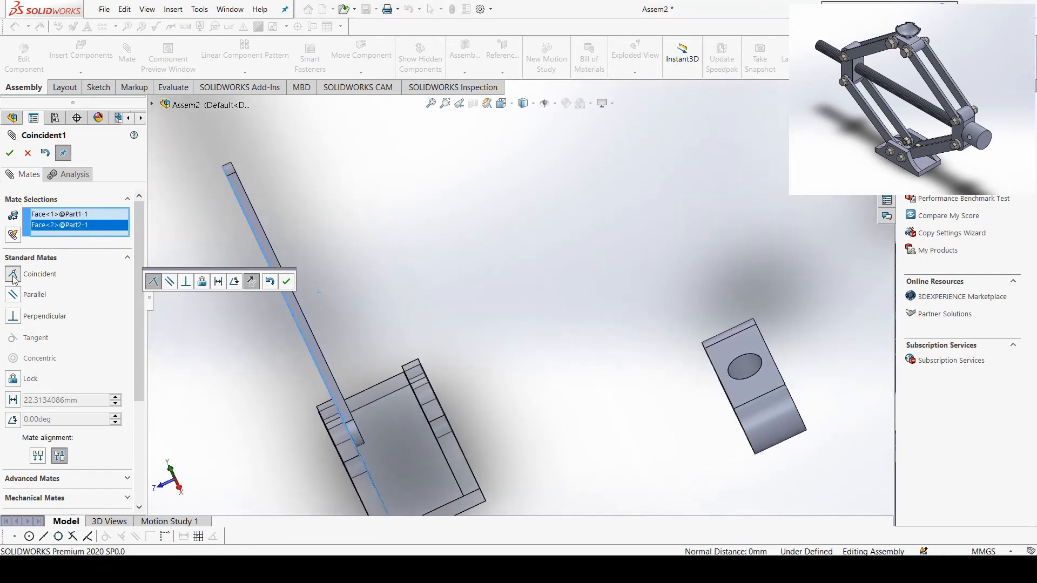
click(9, 154)
middle_drag(248, 304, 372, 316)
key(Escape)
Swing the mated link about its hole until it stands nearly upright on the base.
drag(381, 295, 421, 304)
key(Escape)
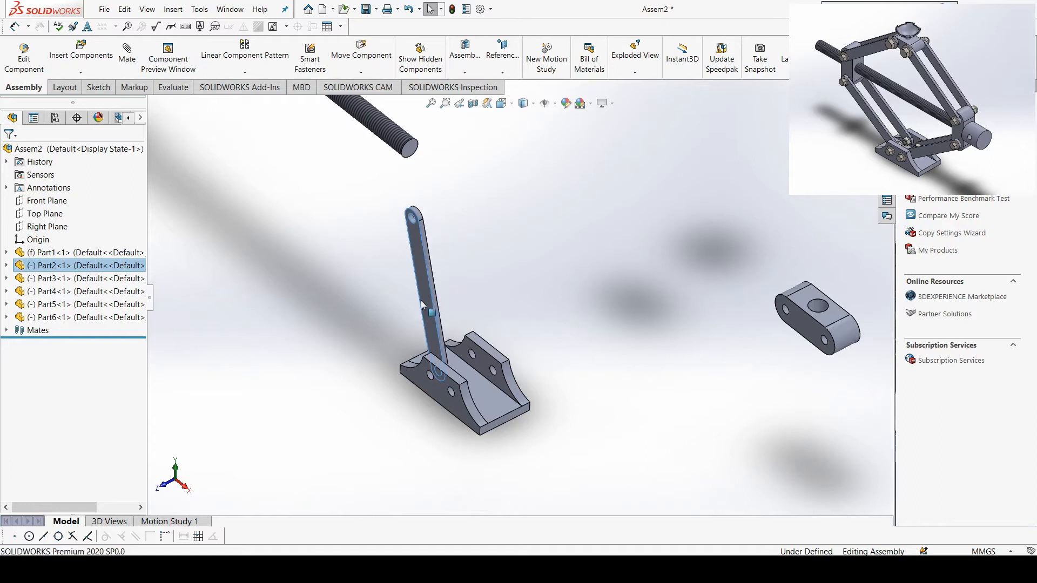
click(374, 262)
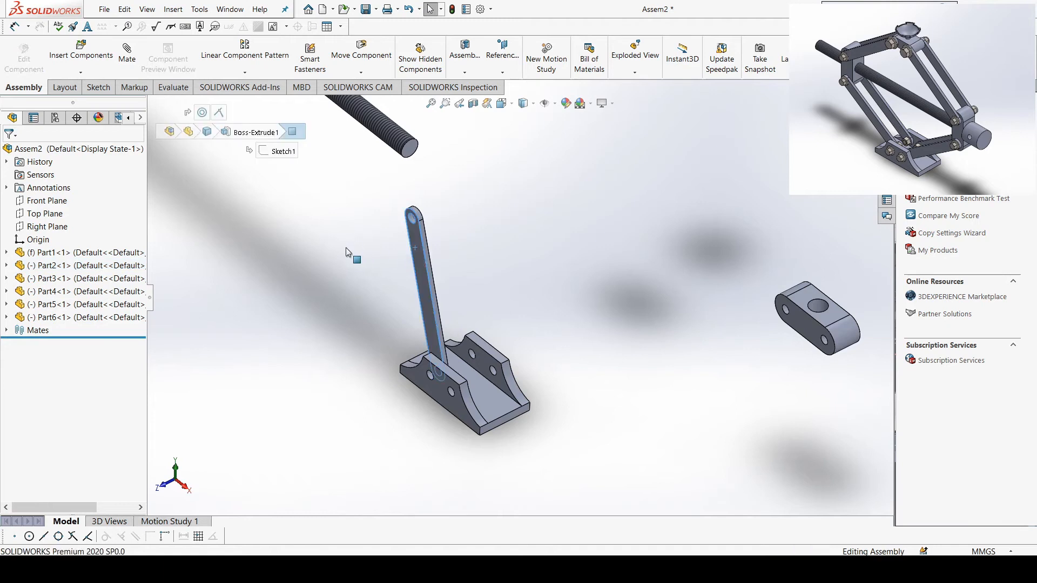
Insert a second Part2 link from the Car Jack Assembly SW folder and place it beside the mounted link.
click(92, 58)
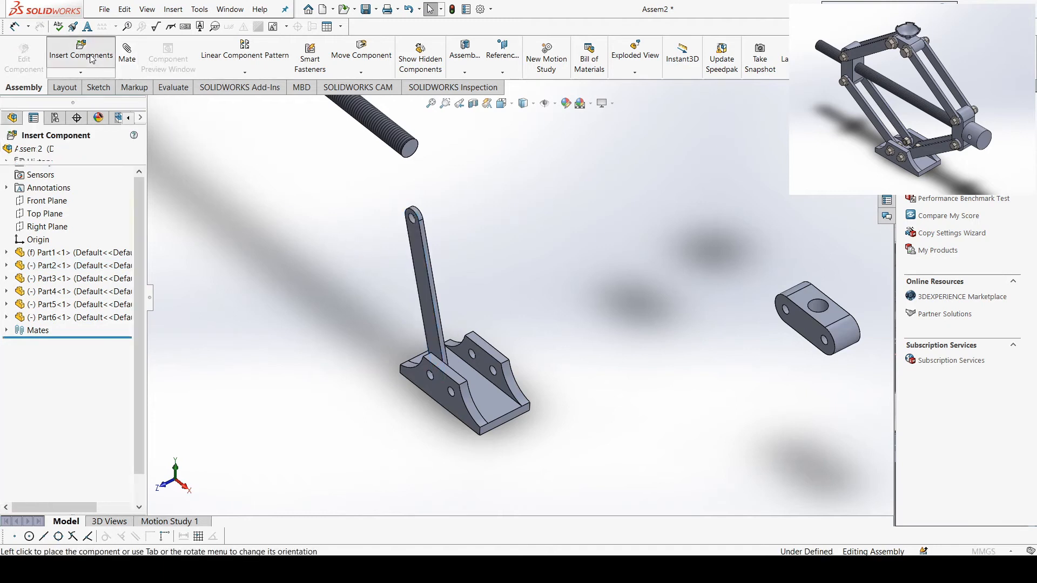
click(63, 386)
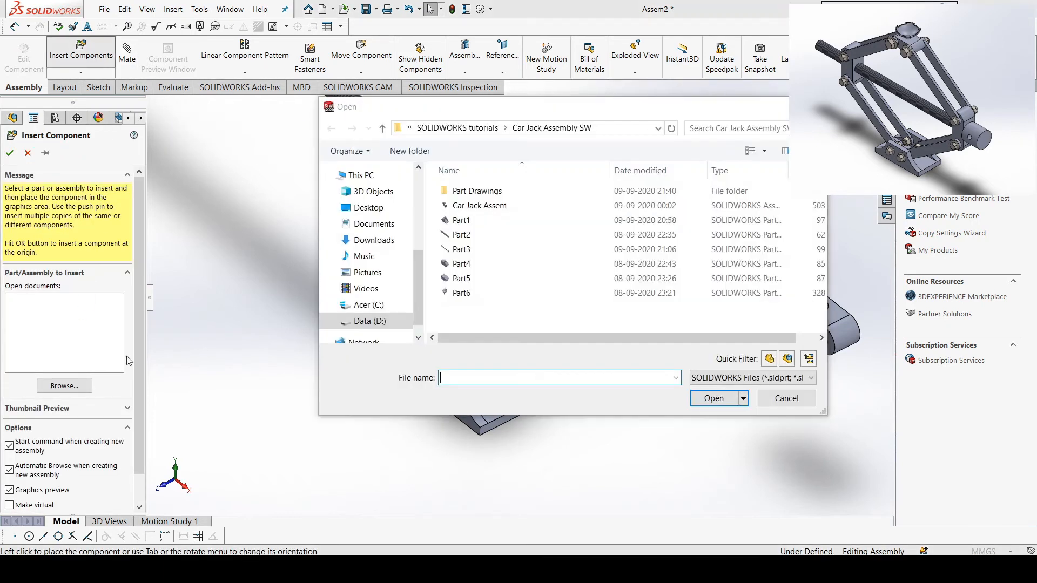
double_click(445, 239)
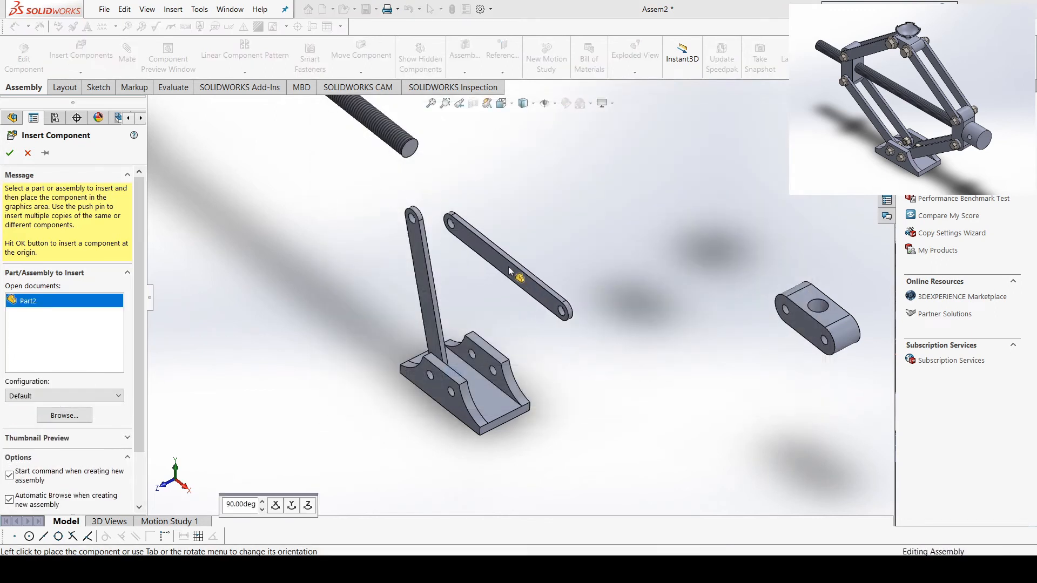
click(517, 298)
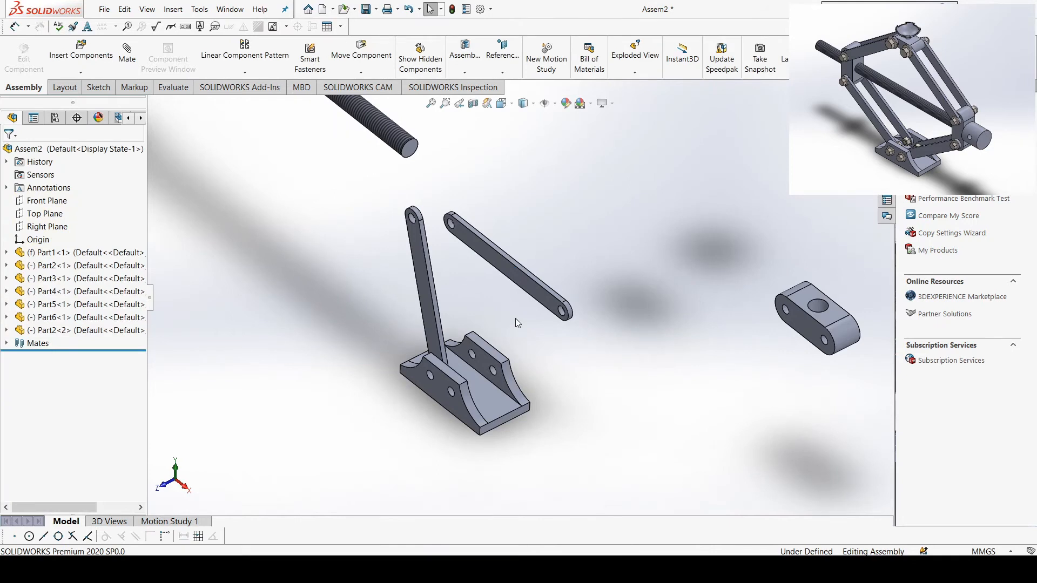
Make three copies of the mounted link in the open space between the base and the drilled block.
click(422, 295)
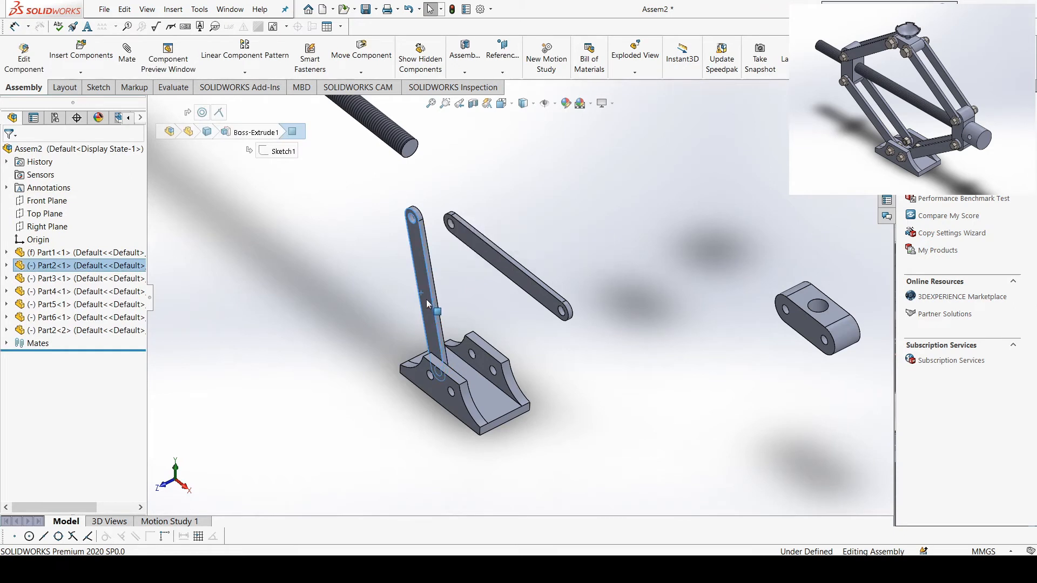
ctrl+drag(426, 299, 718, 247)
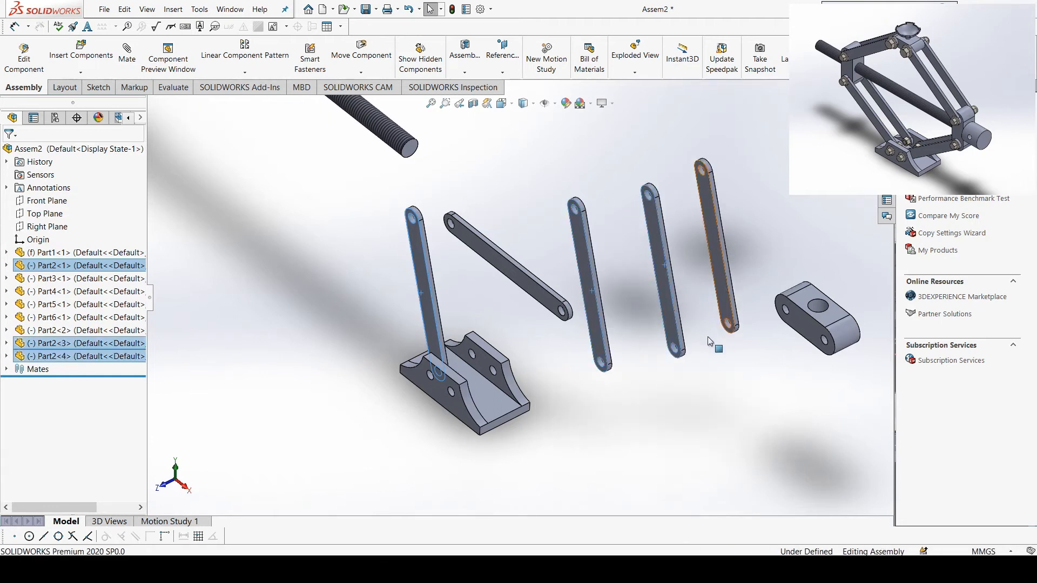
Place the last link copy beside the others and mate the second inserted link's end hole concentric with the base's free front-wall hole.
ctrl+drag(705, 336, 705, 336)
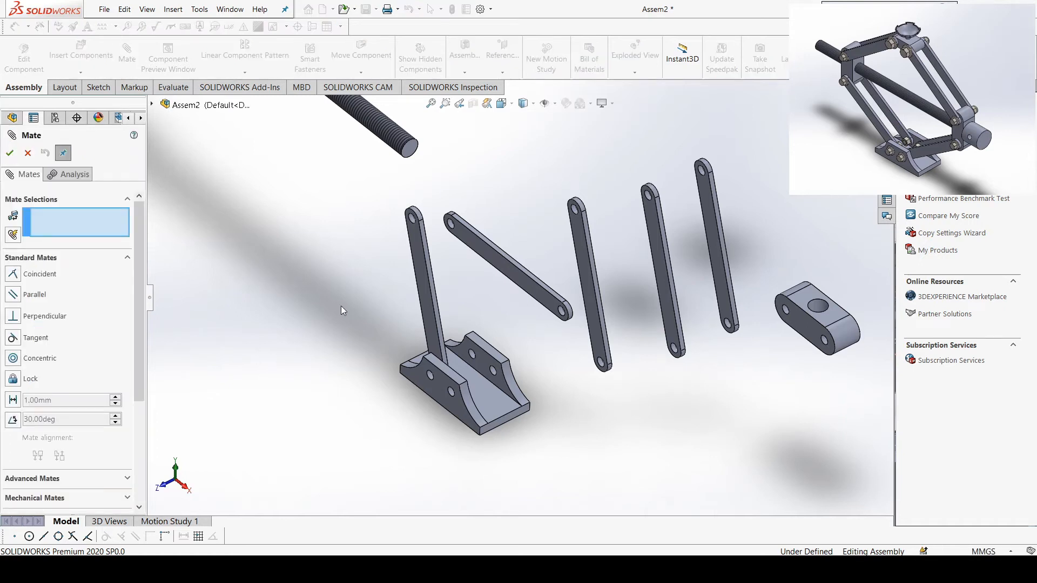
scroll(513, 345, down, 2)
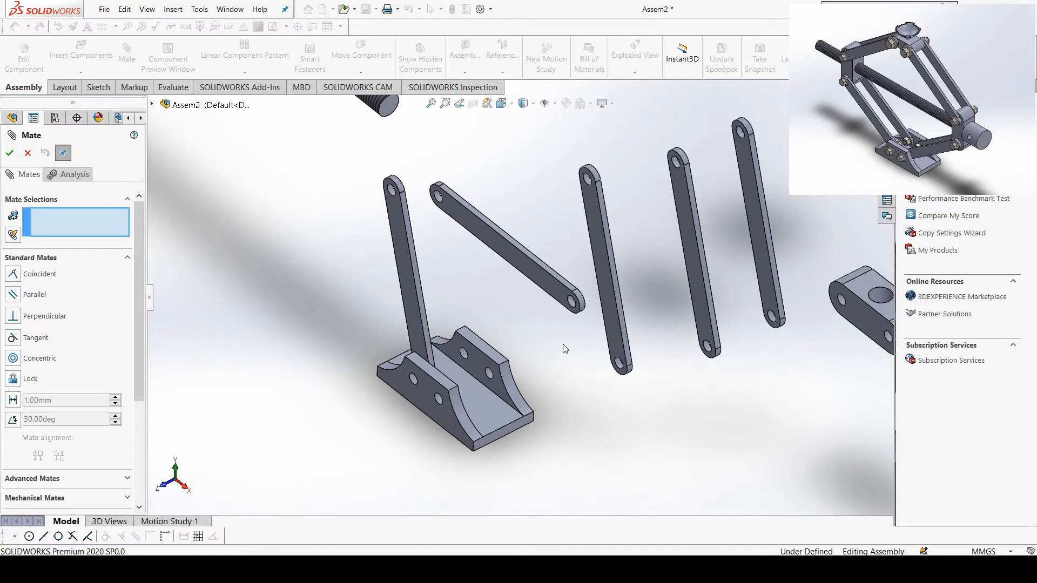
scroll(567, 328, down, 3)
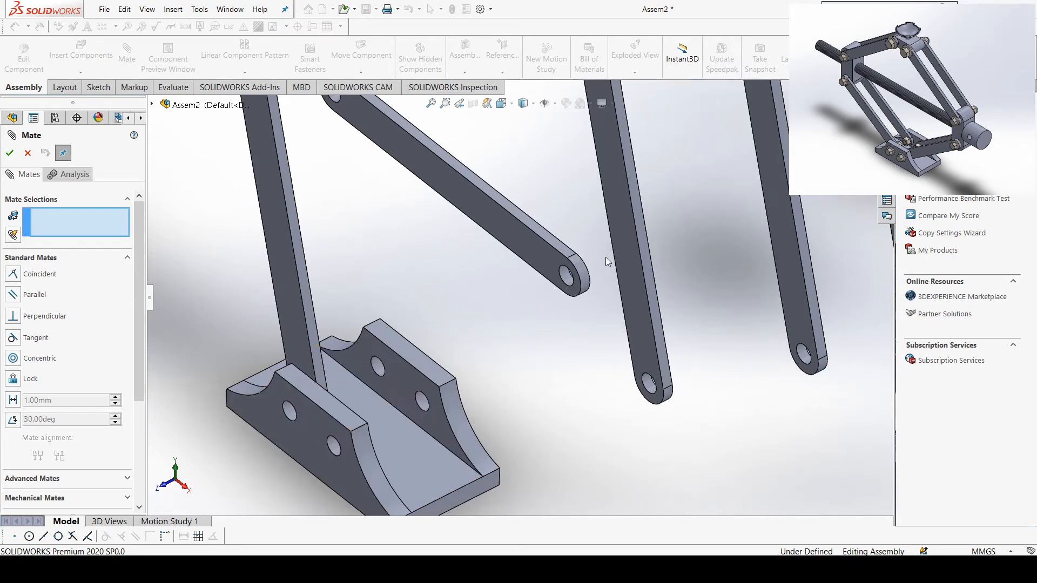
click(573, 288)
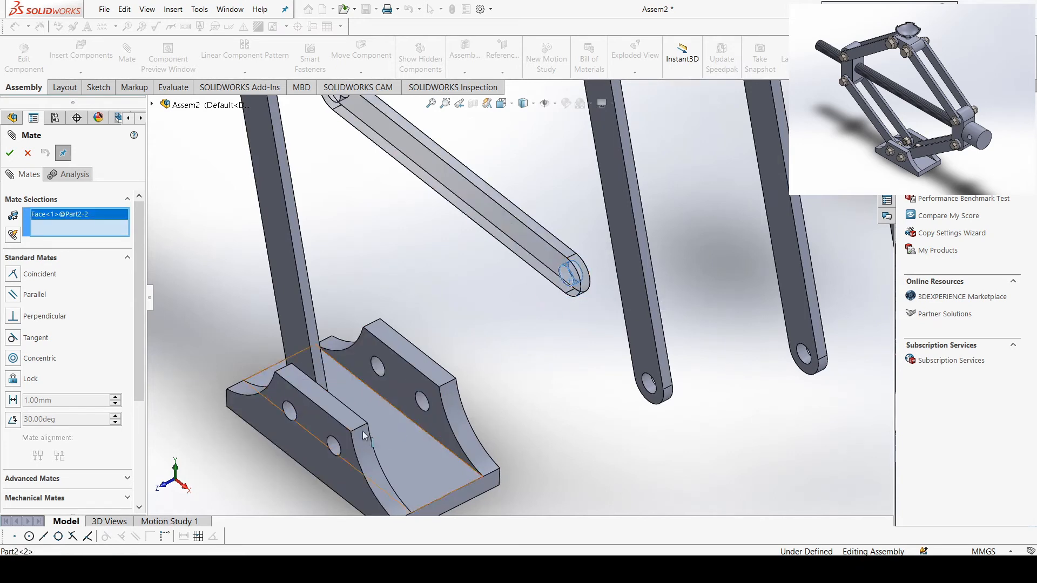
click(335, 450)
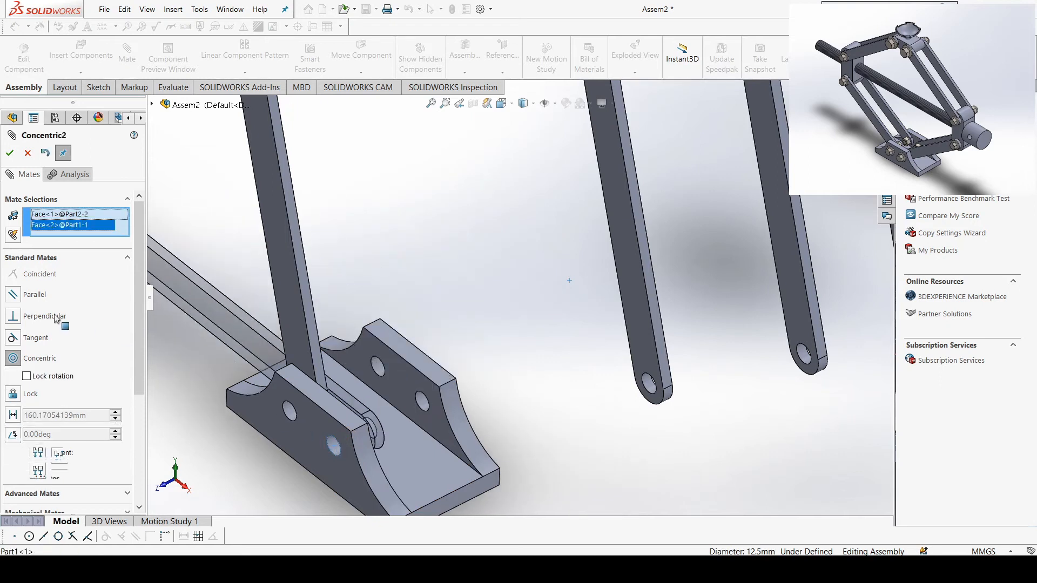
click(9, 154)
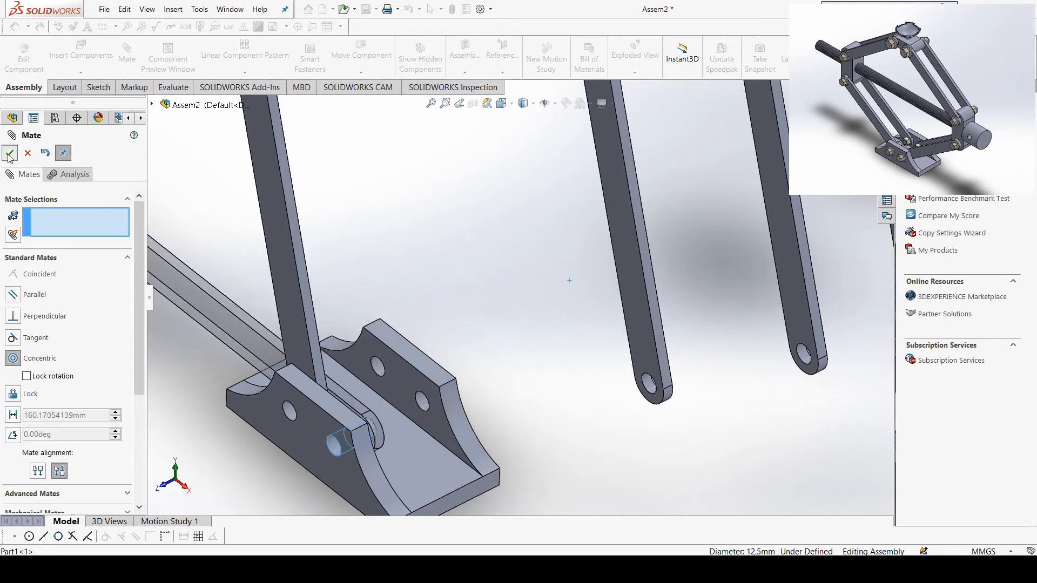
Add a coincident mate between the second link's flat face and the front wall's inner face, and swing the link outward over the base's open end.
drag(252, 339, 483, 260)
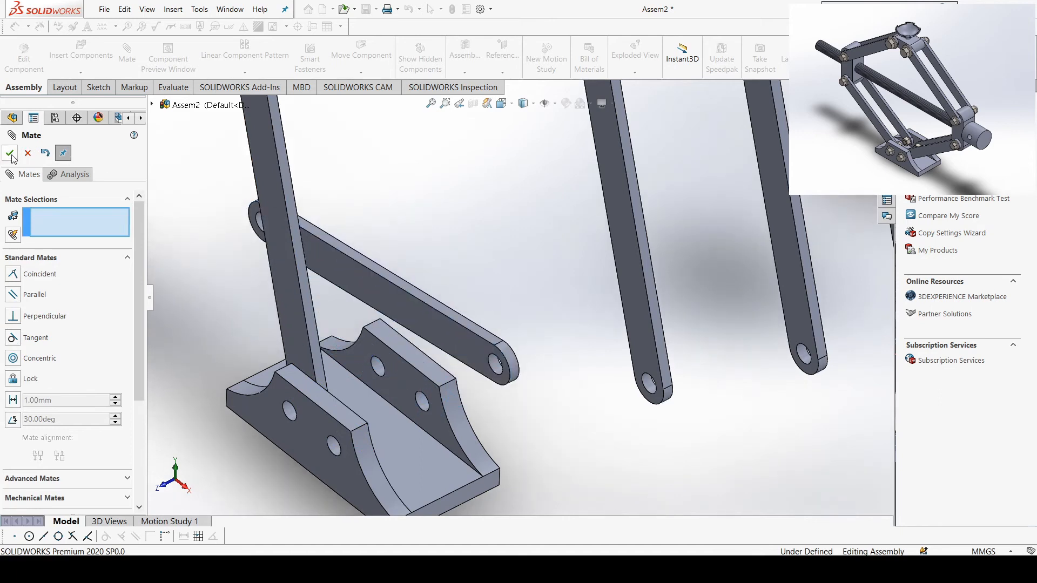
click(435, 326)
middle_drag(422, 402, 351, 426)
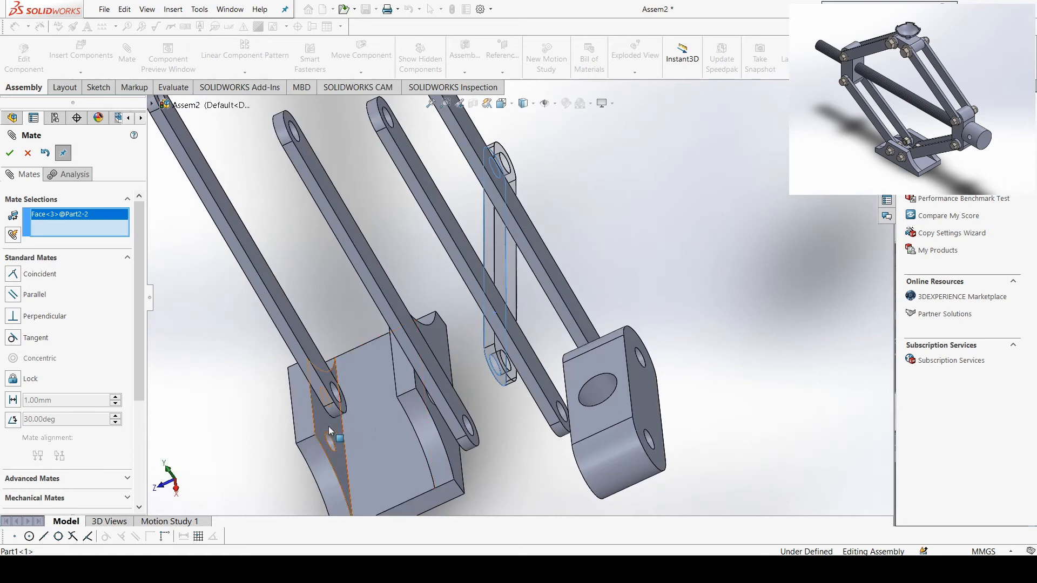
click(329, 426)
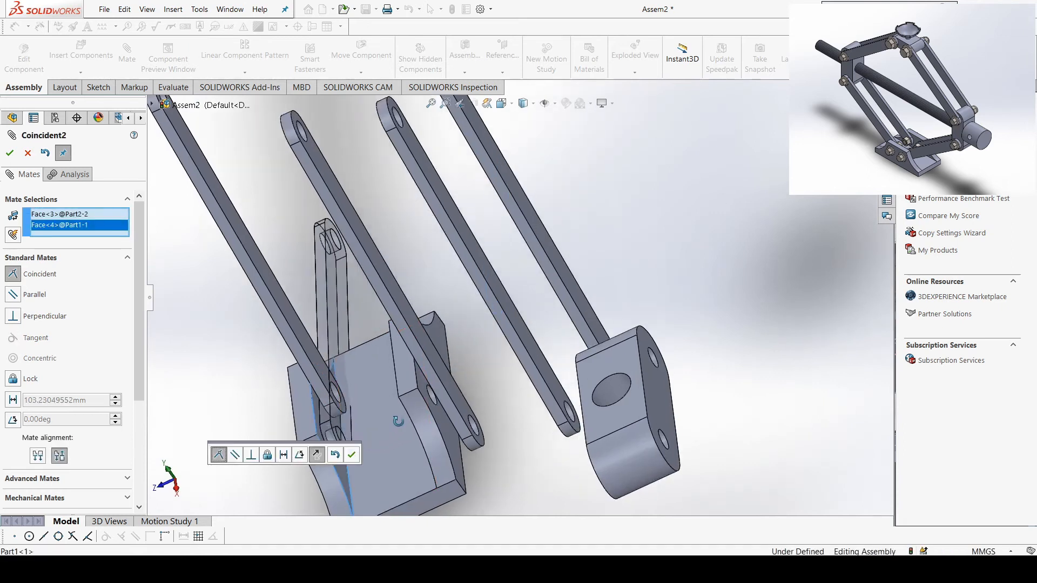
middle_drag(398, 420, 357, 451)
click(352, 454)
middle_drag(410, 410, 366, 367)
drag(345, 324, 500, 312)
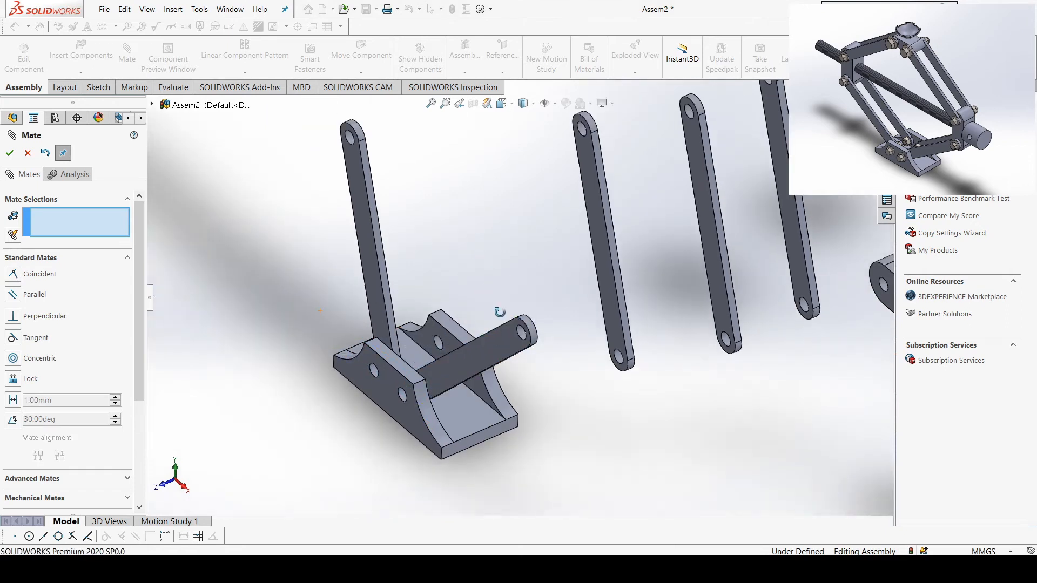
middle_drag(499, 312, 507, 331)
Add a concentric mate between the rear wall's hole opposite the first link and the lower hole of the nearest link copy.
scroll(584, 294, down, 3)
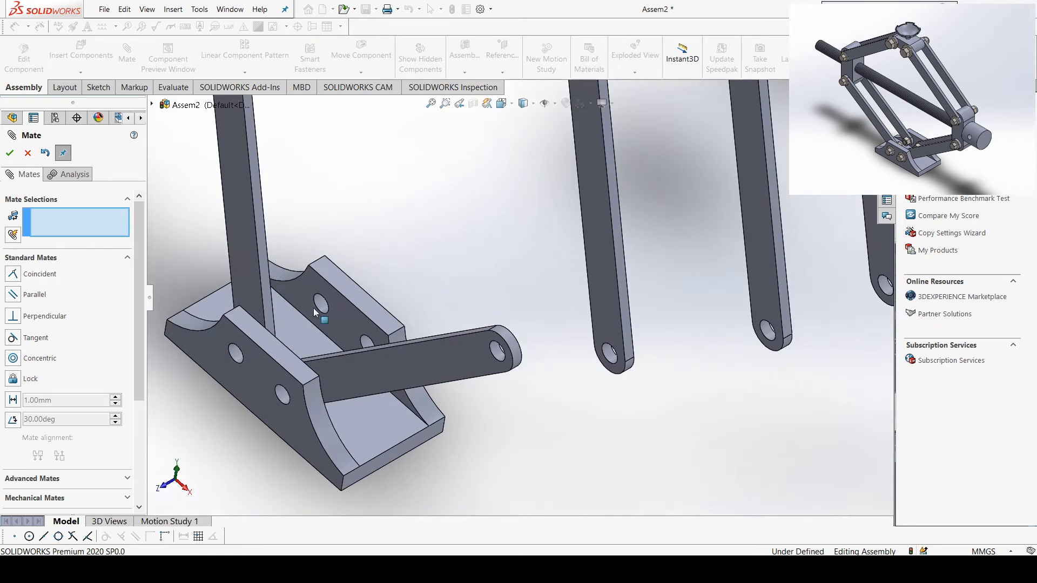
click(324, 309)
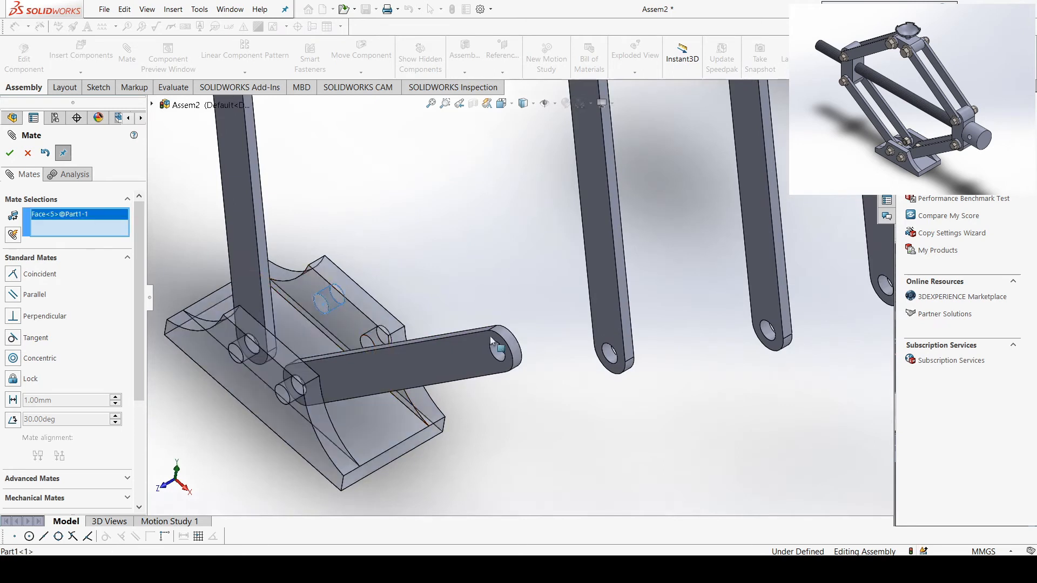
click(610, 360)
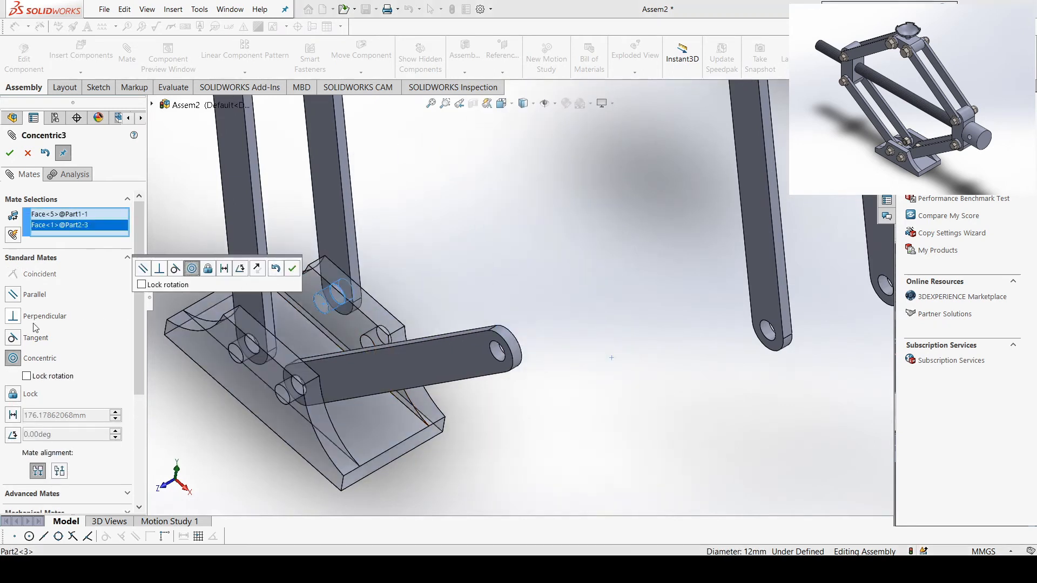
click(10, 153)
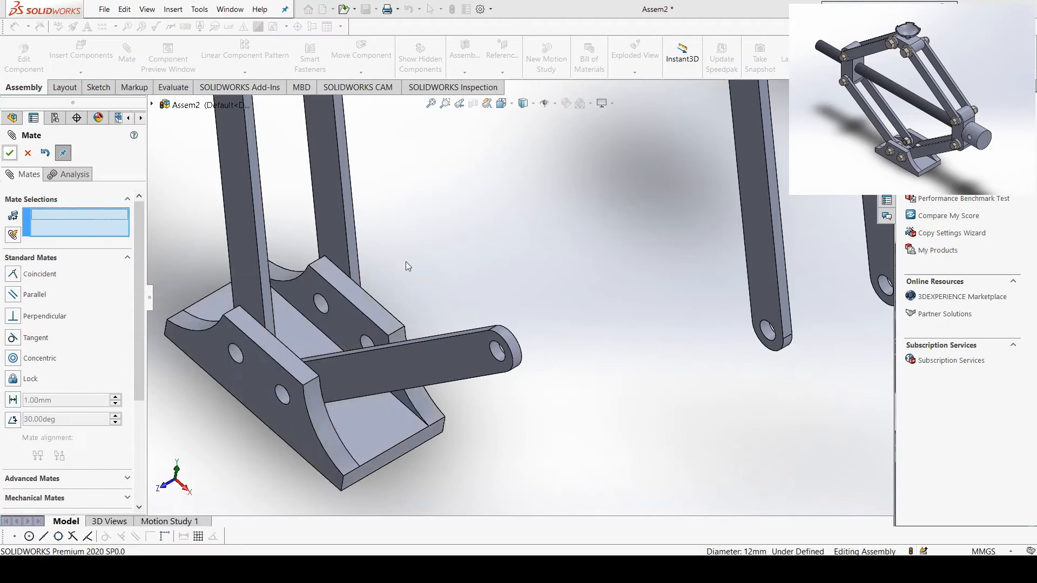
Add a coincident mate between the inner face of the base's rear wall and the third link's adjacent flat face.
middle_drag(406, 262, 387, 260)
drag(366, 251, 336, 285)
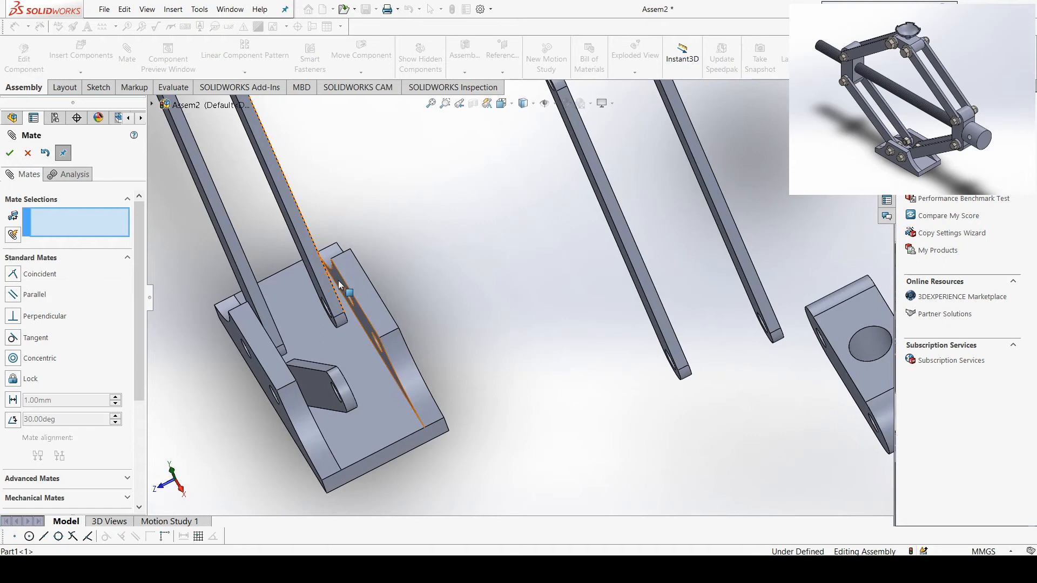
click(340, 289)
middle_drag(382, 247, 306, 242)
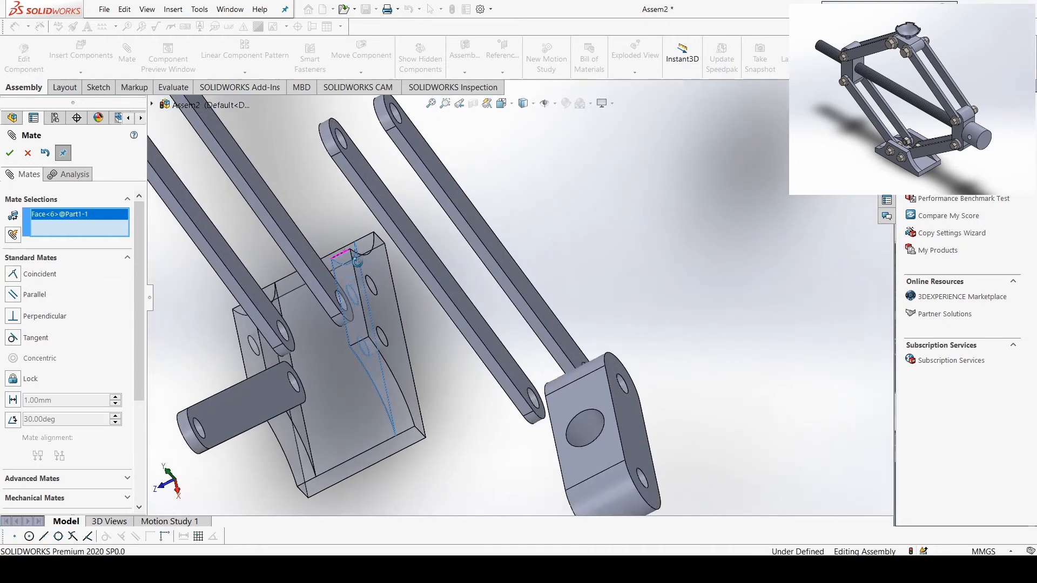
click(303, 243)
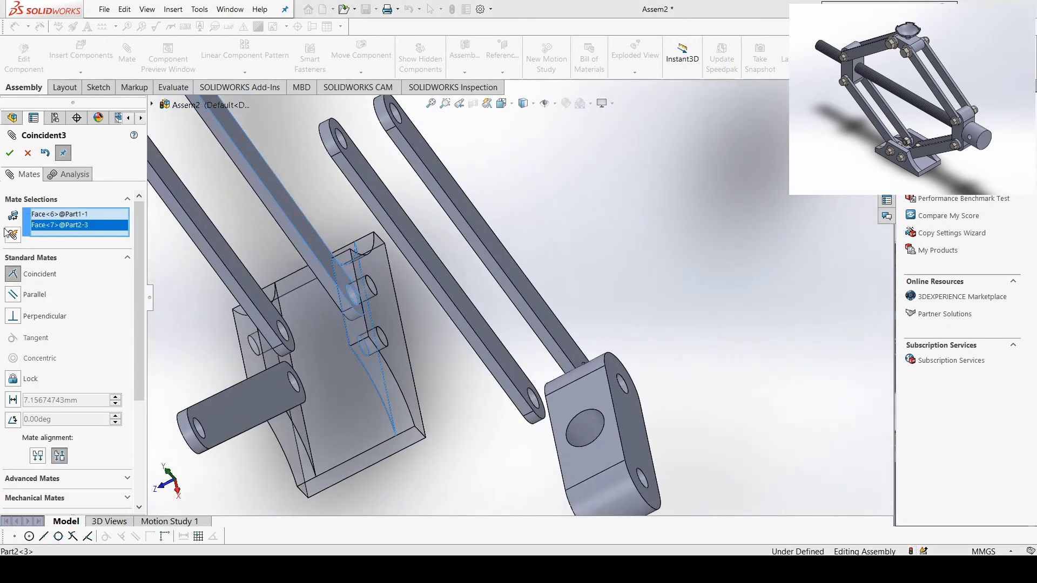
click(9, 153)
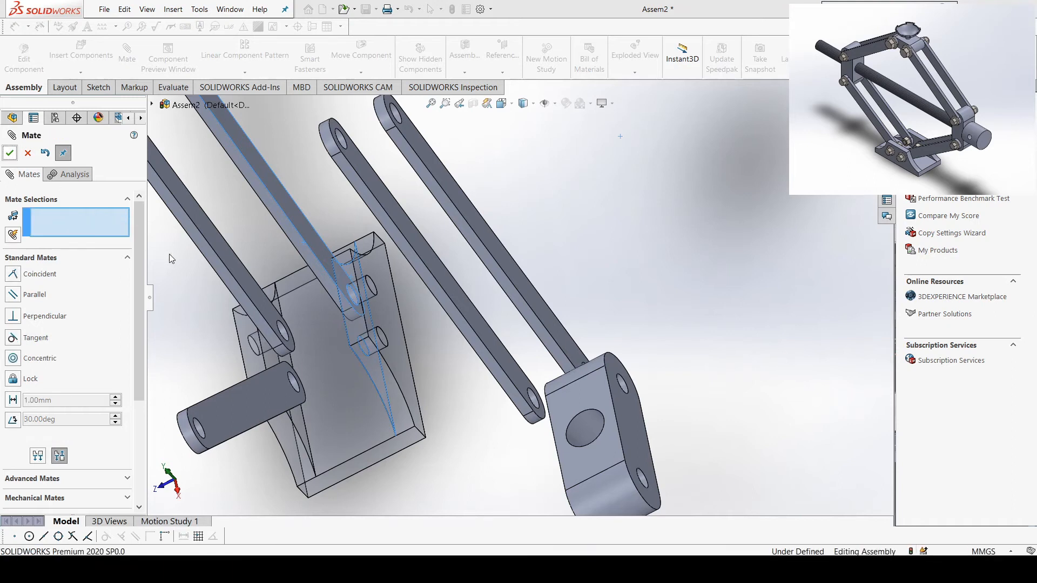
Add a concentric mate between the next free link copy's lower hole and the remaining hole in the base's rear wall.
middle_drag(431, 381, 704, 388)
scroll(715, 373, down, 2)
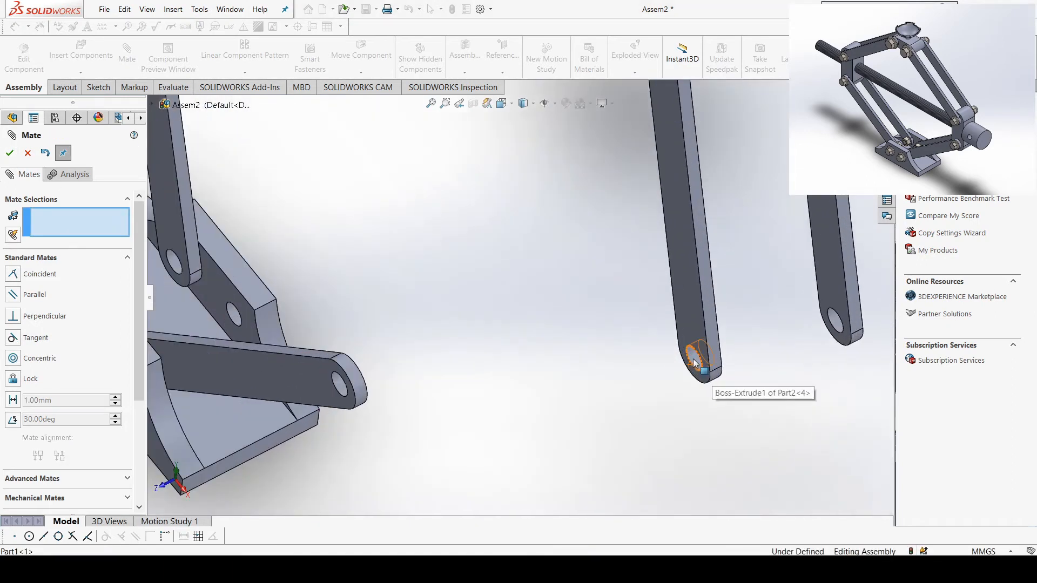
click(695, 363)
middle_drag(373, 329, 293, 317)
click(281, 309)
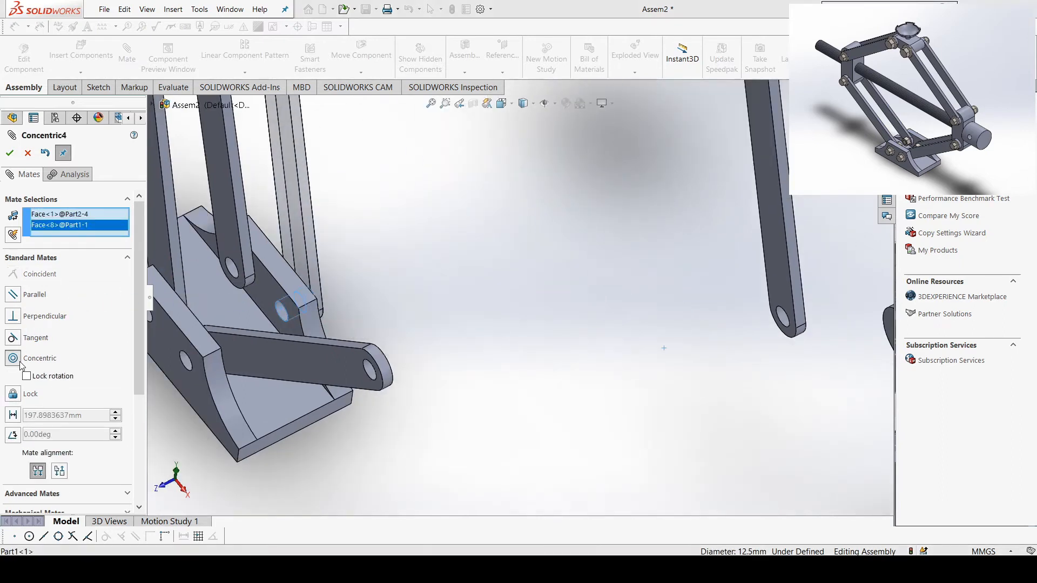
click(10, 153)
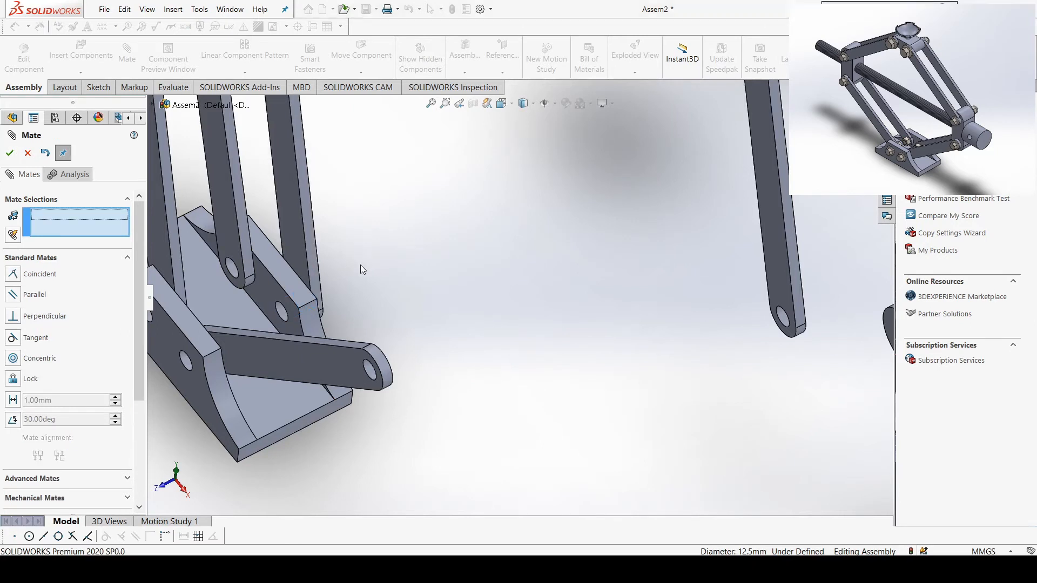
Add a coincident mate between the fourth link's flat face and the rear wall's inner face, and finish mating.
middle_drag(360, 265, 342, 276)
middle_drag(283, 292, 257, 304)
click(254, 293)
middle_drag(309, 345, 327, 329)
click(298, 335)
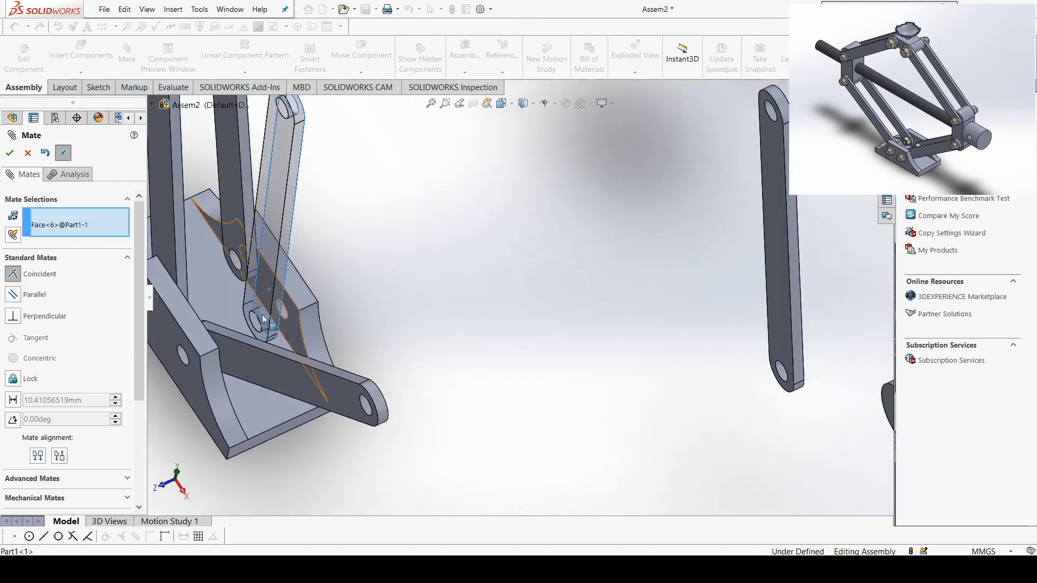
click(11, 154)
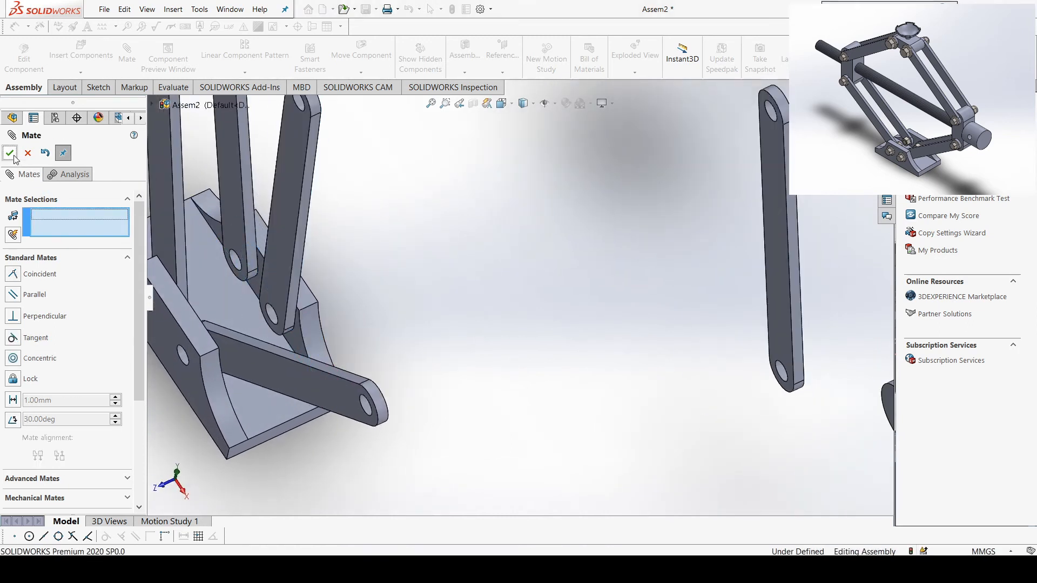
scroll(219, 202, up, 5)
click(10, 153)
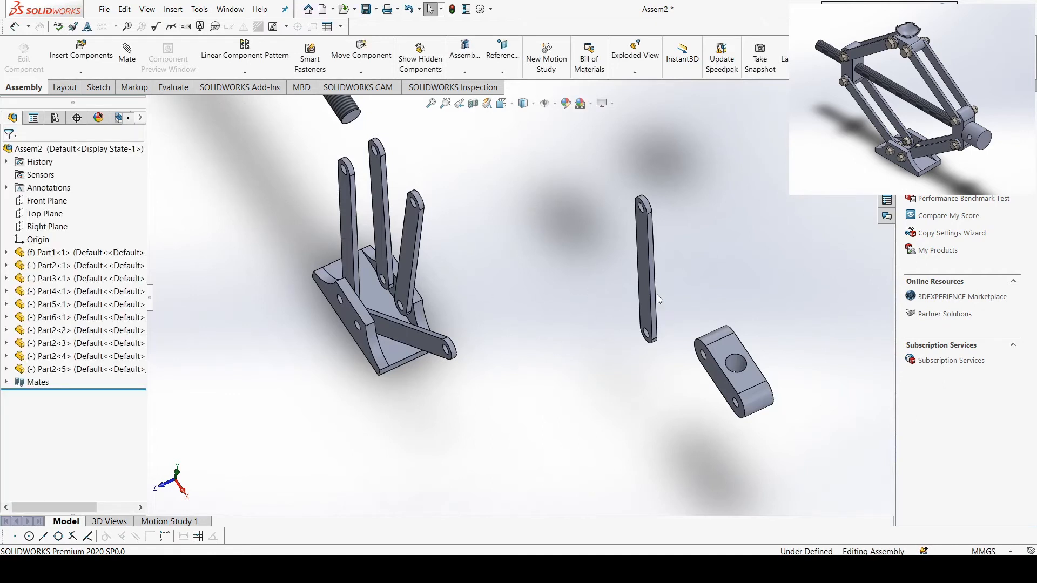
Delete the unused link copy standing free beside the drilled block.
click(641, 291)
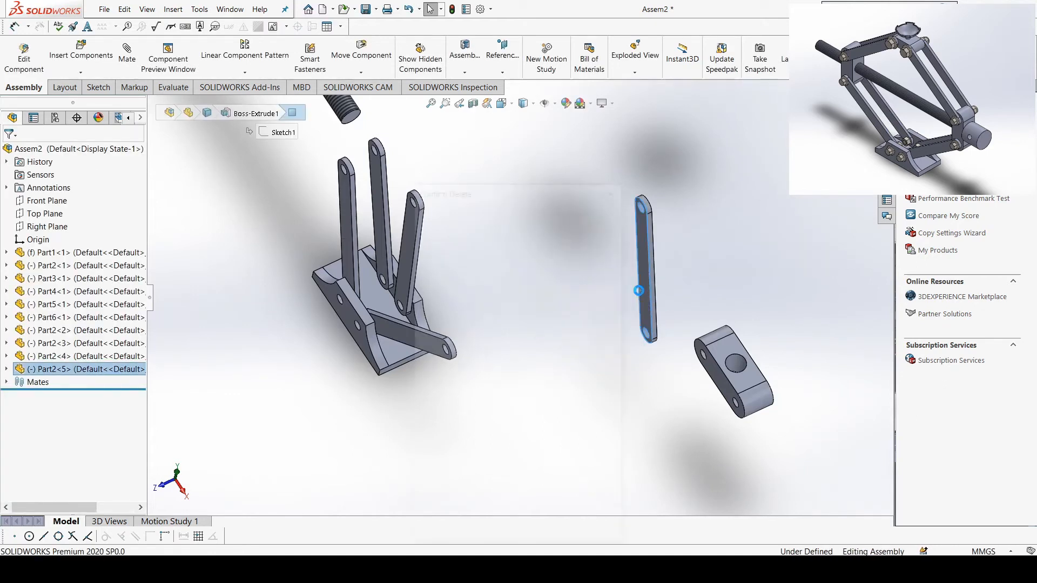
key(Delete)
click(597, 214)
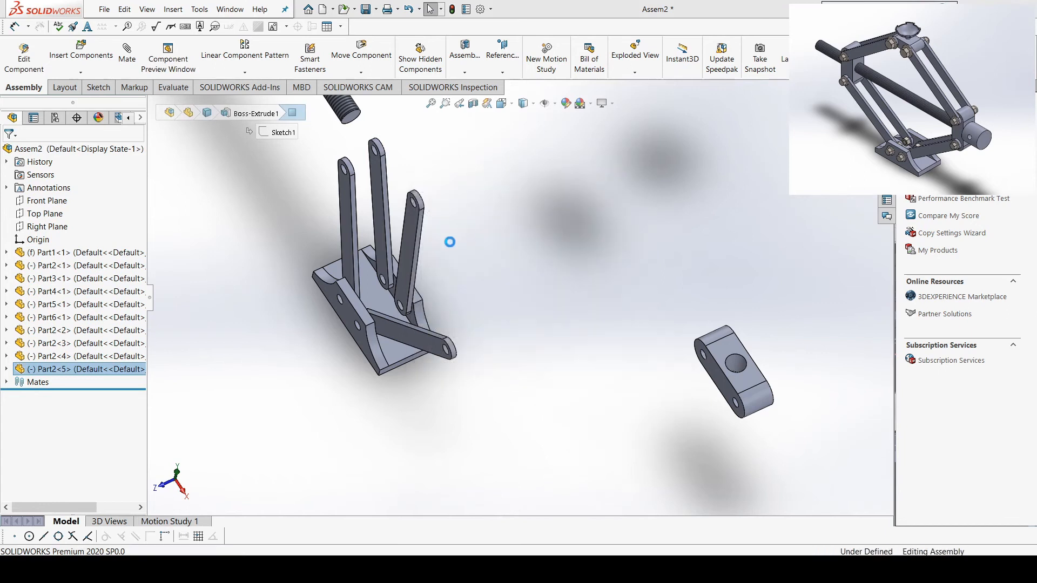
Swing the mounted links into two spread pairs, one leaning toward the threaded rod and one low toward the drilled block.
scroll(461, 291, up, 3)
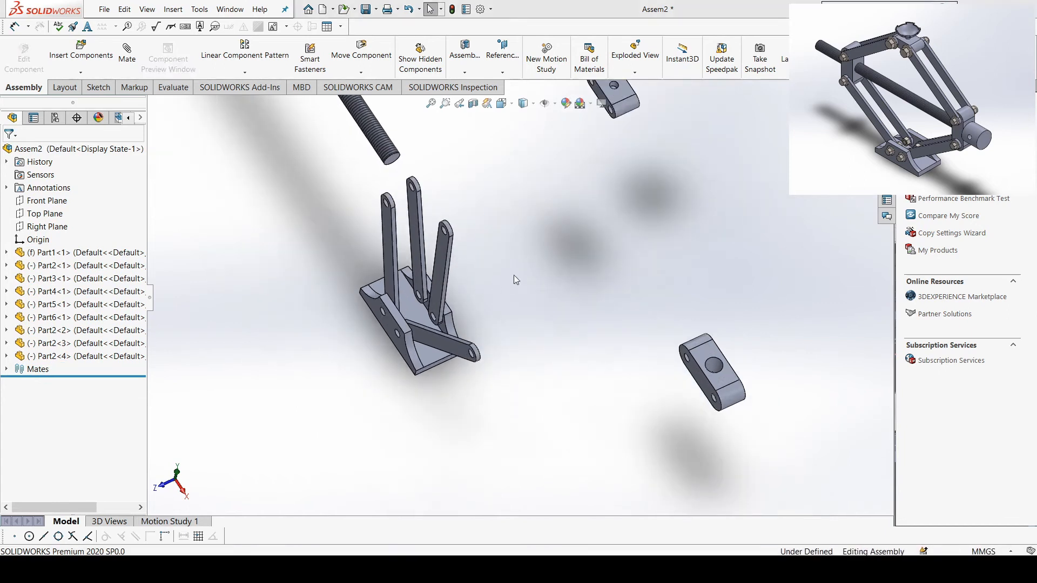
middle_drag(523, 268, 550, 261)
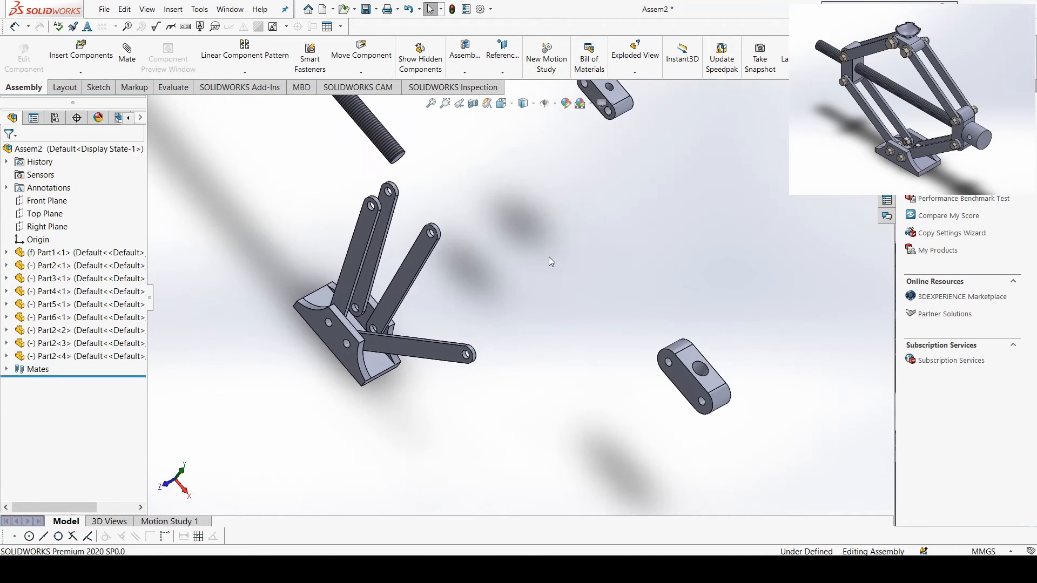
key(ctrl+7)
scroll(527, 339, down, 3)
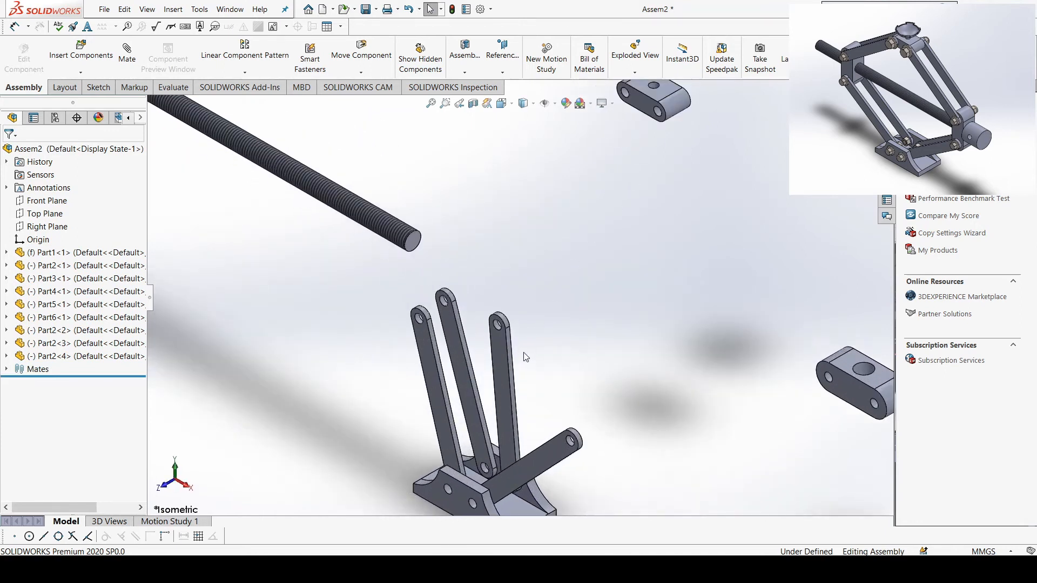
scroll(462, 397, up, 2)
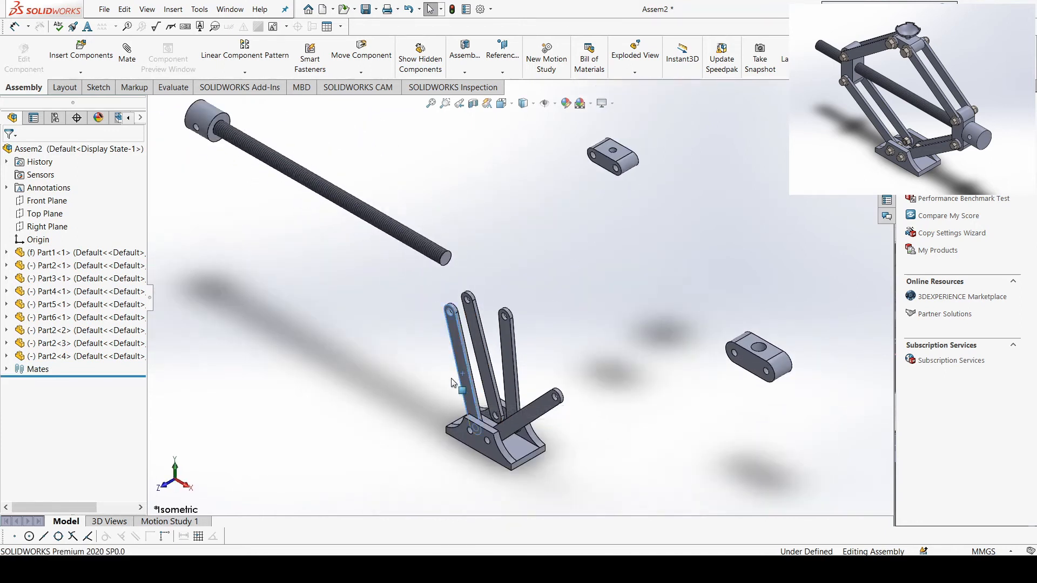
drag(452, 382, 443, 386)
drag(532, 426, 525, 442)
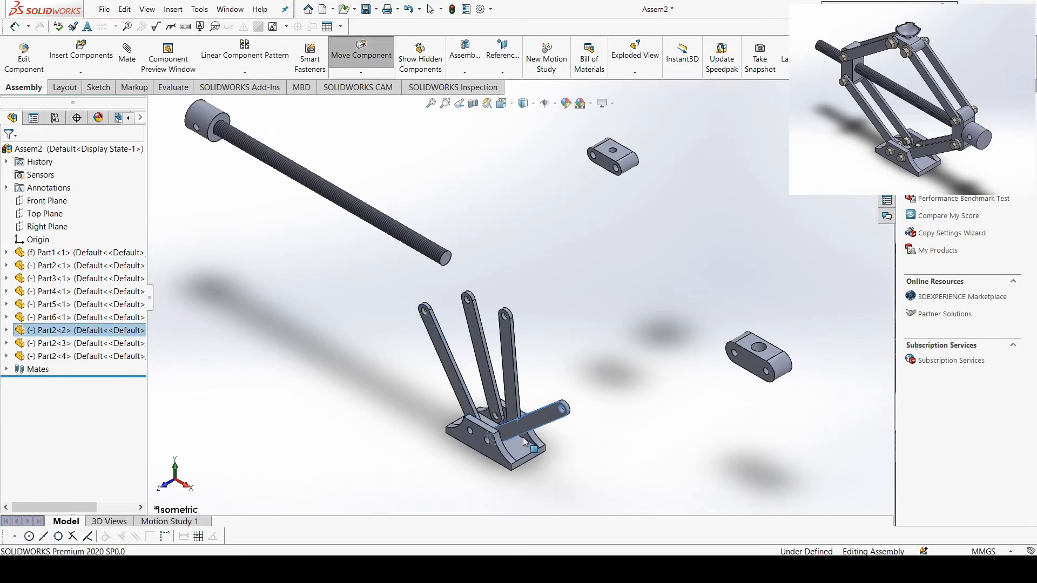
drag(483, 366, 560, 429)
Bring the drilled block beside the low link pair and add a concentric mate between its end hole and the front link's free-end hole.
drag(748, 373, 615, 440)
scroll(615, 439, down, 5)
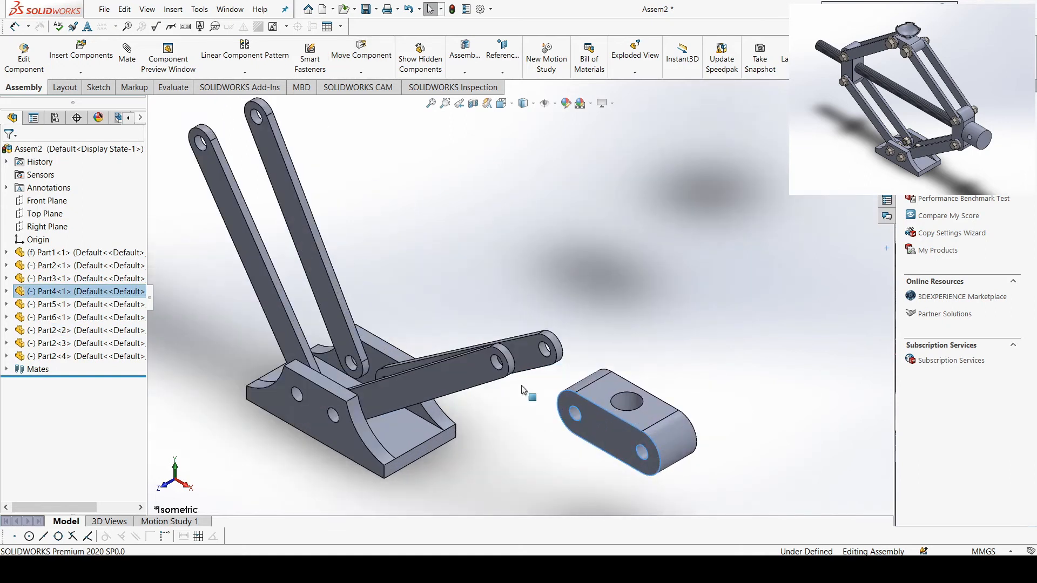
click(497, 353)
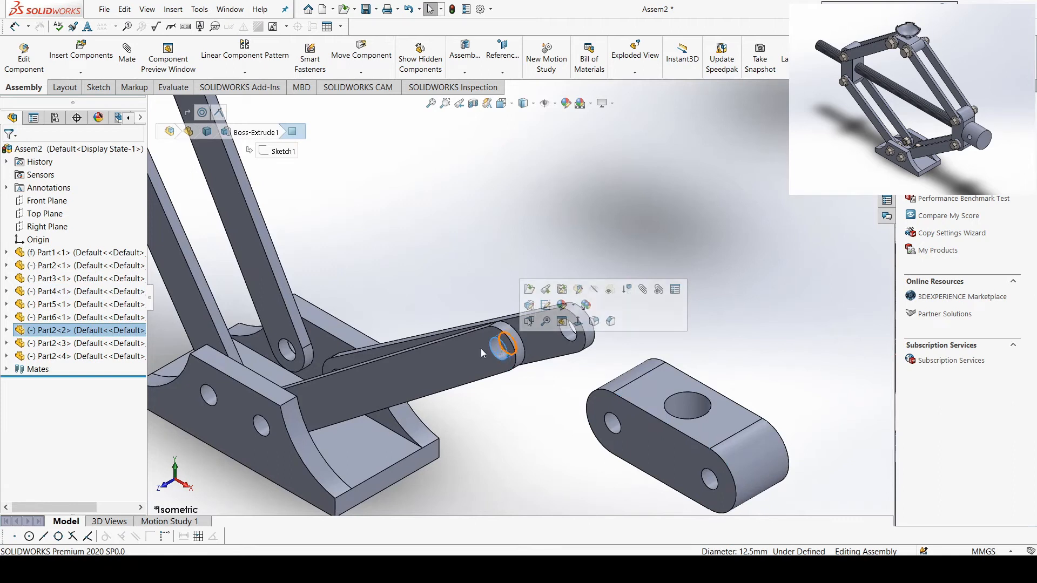
click(127, 59)
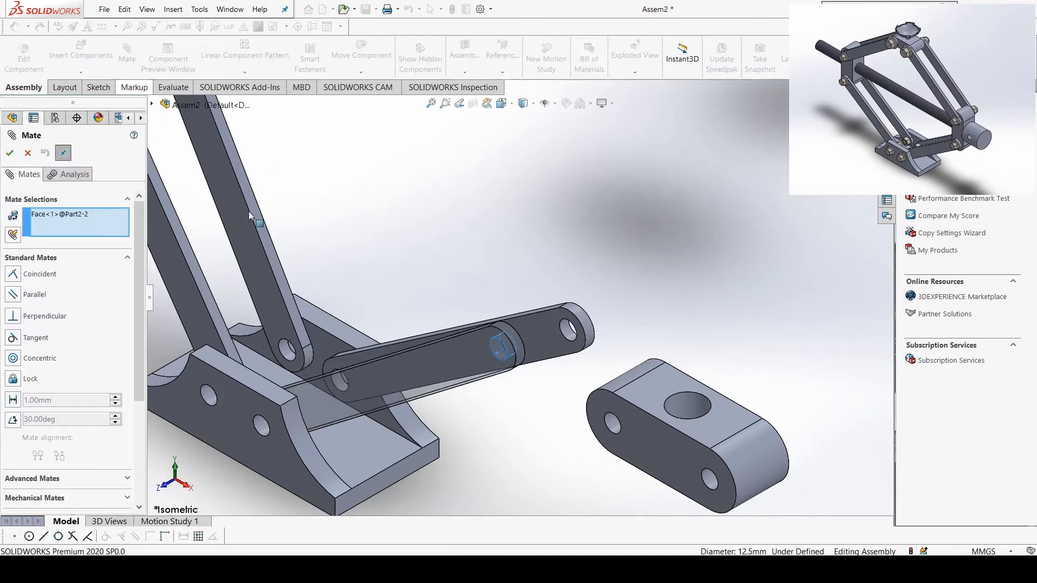
click(613, 432)
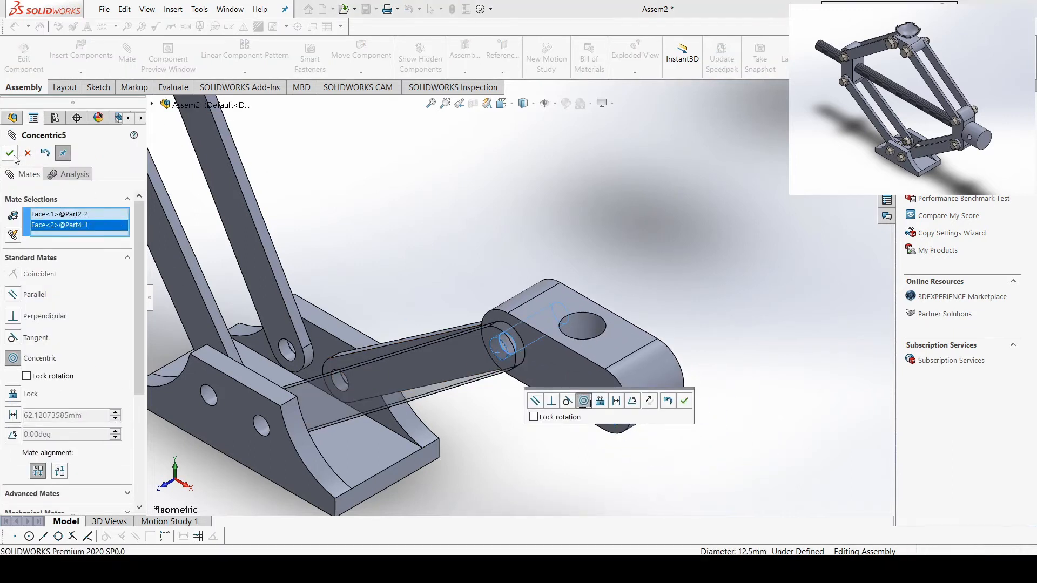
click(686, 401)
Add a concentric mate between the second low link's free-end hole and the same hole of the drilled block, and finish mating.
middle_drag(547, 358, 634, 310)
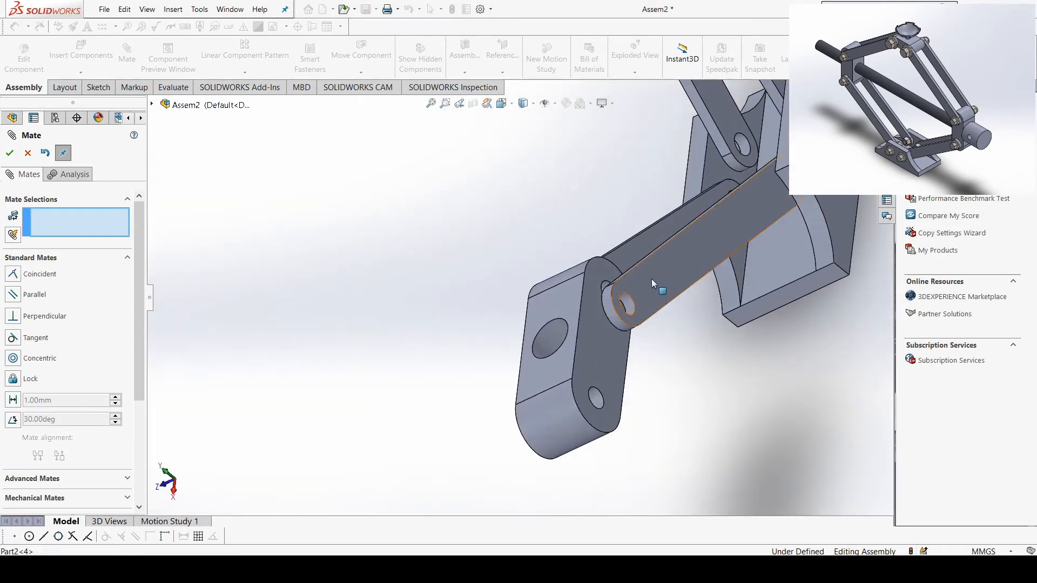
click(635, 313)
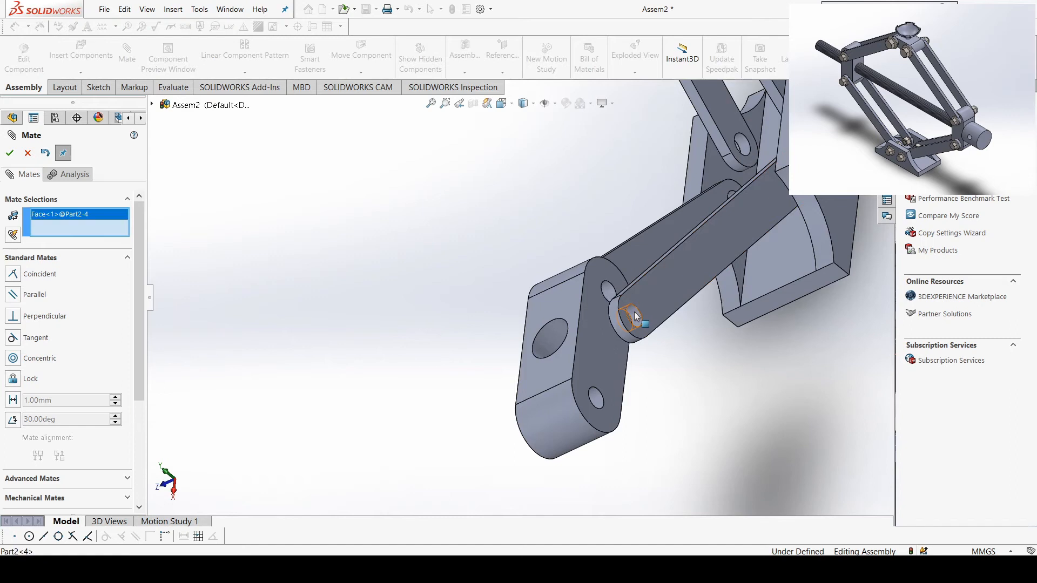
click(608, 291)
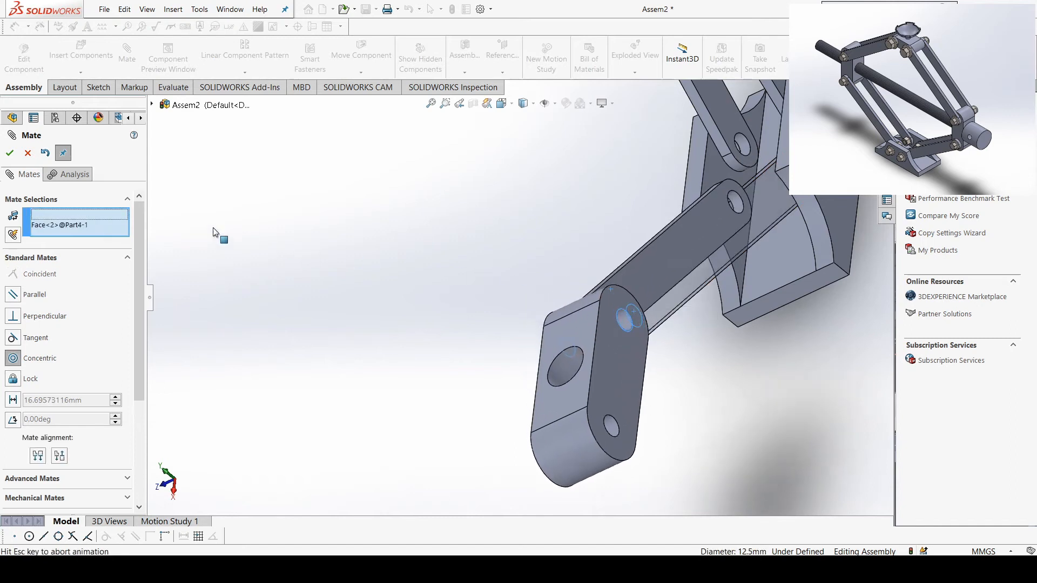
click(169, 187)
scroll(494, 356, up, 2)
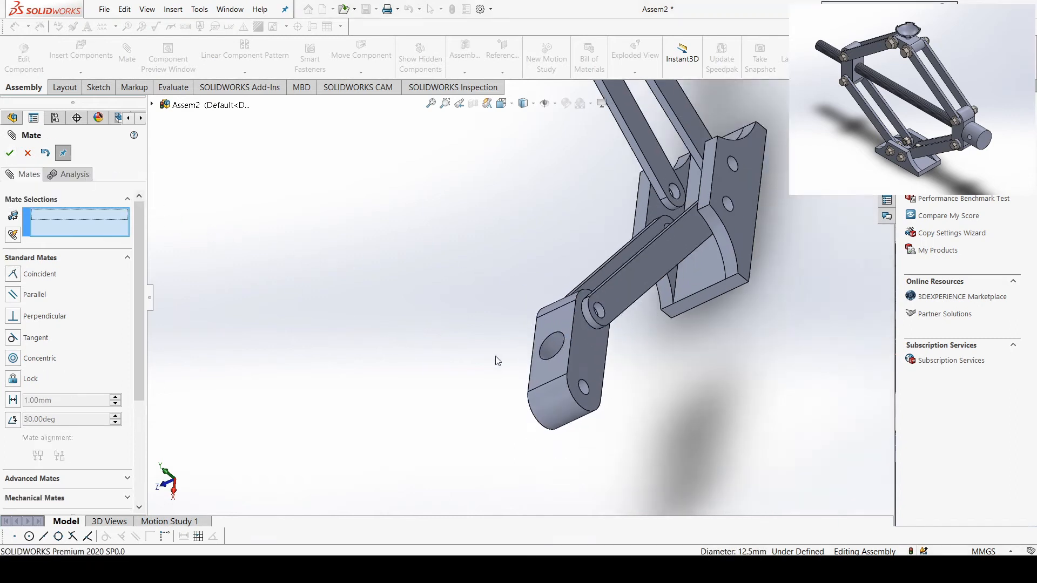
middle_drag(471, 319, 630, 196)
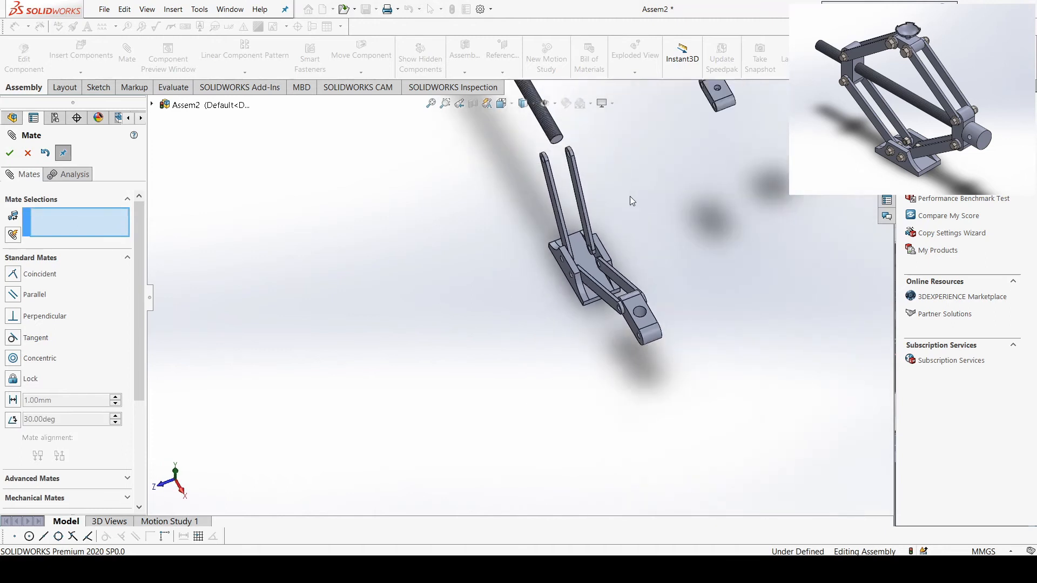
scroll(629, 196, up, 2)
click(10, 153)
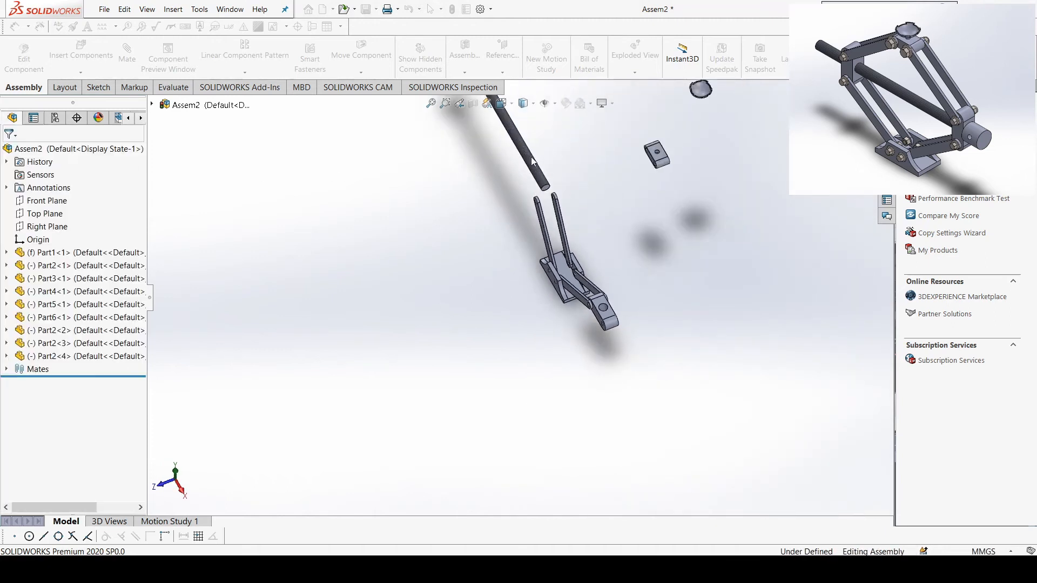
Place a copy of the mounted drilled block beside the free ends of the upright link pair.
scroll(593, 181, down, 2)
middle_drag(631, 325, 673, 306)
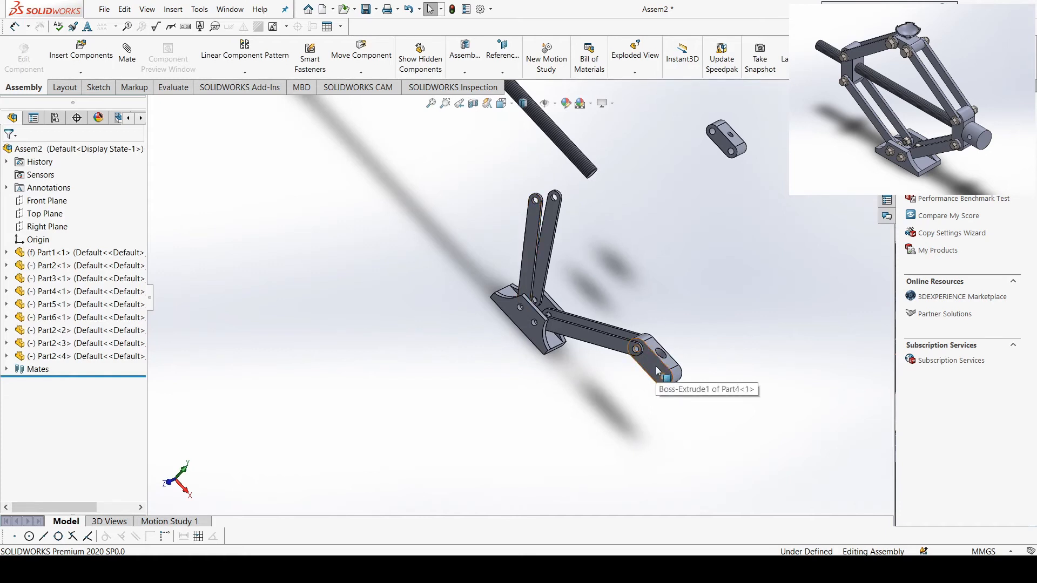
ctrl+drag(658, 371, 558, 192)
scroll(556, 189, down, 2)
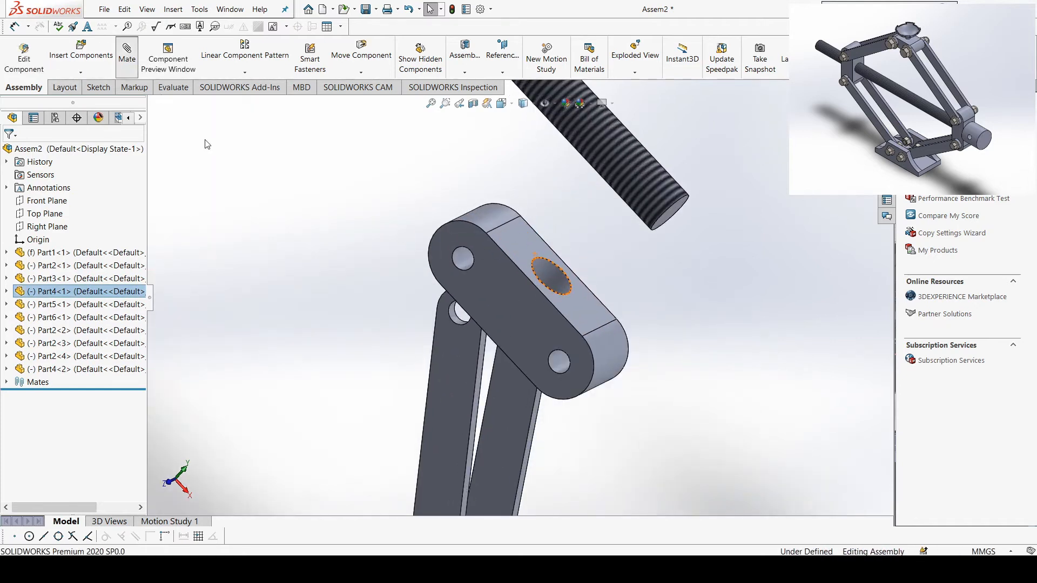
click(465, 264)
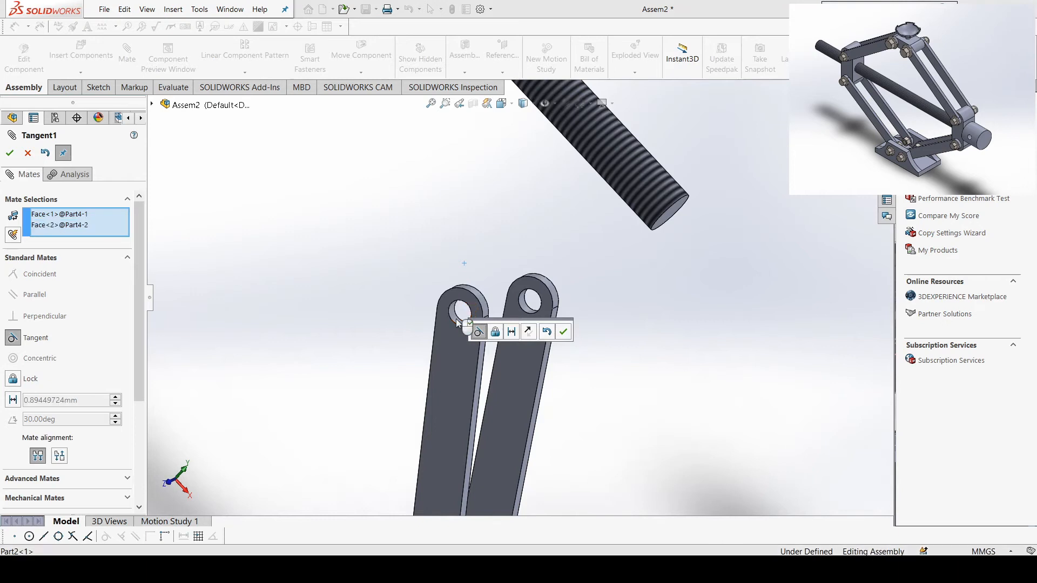
scroll(497, 377, up, 5)
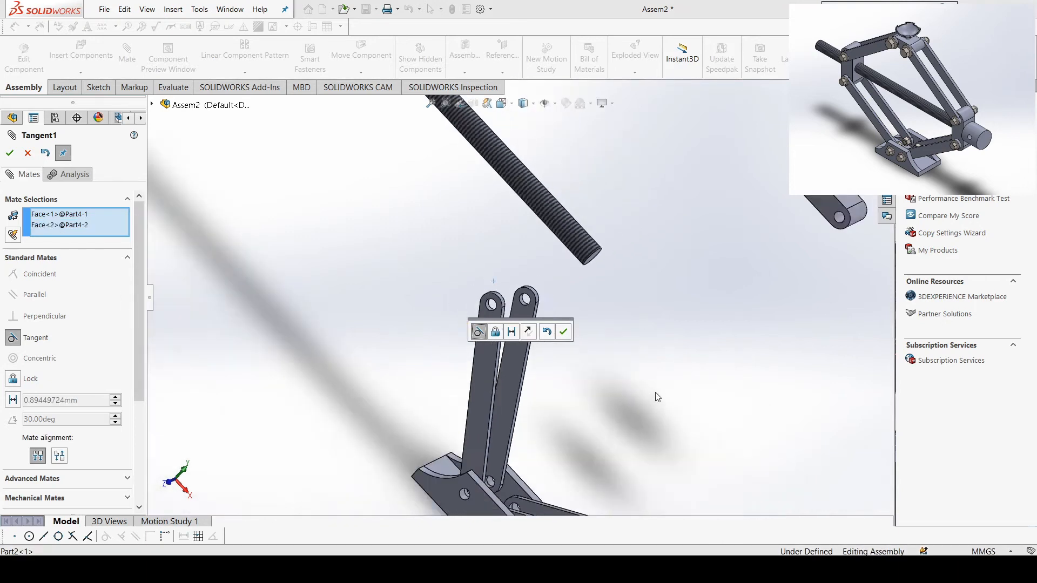
click(27, 153)
scroll(430, 269, down, 6)
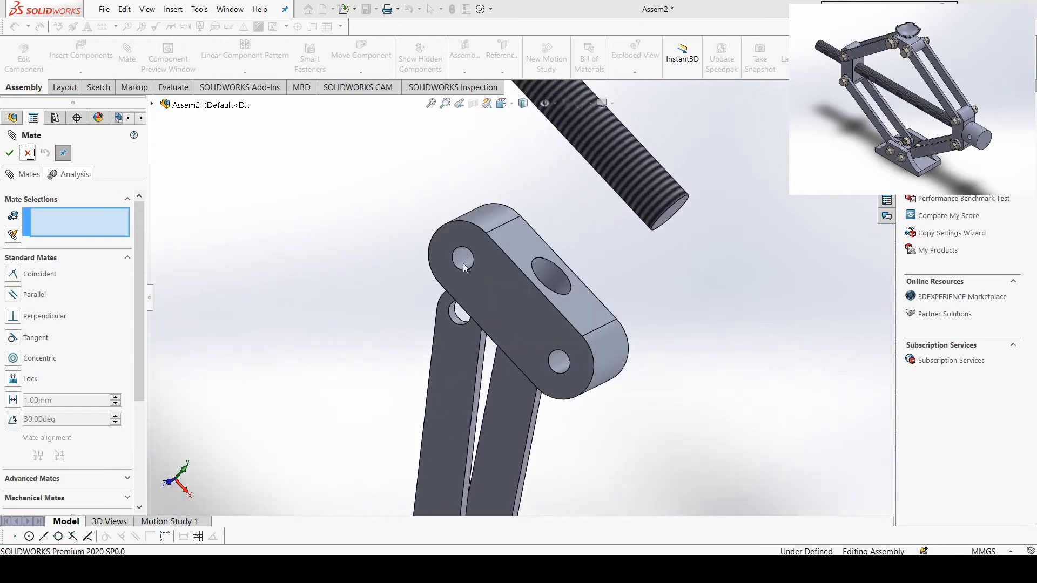
key(Escape)
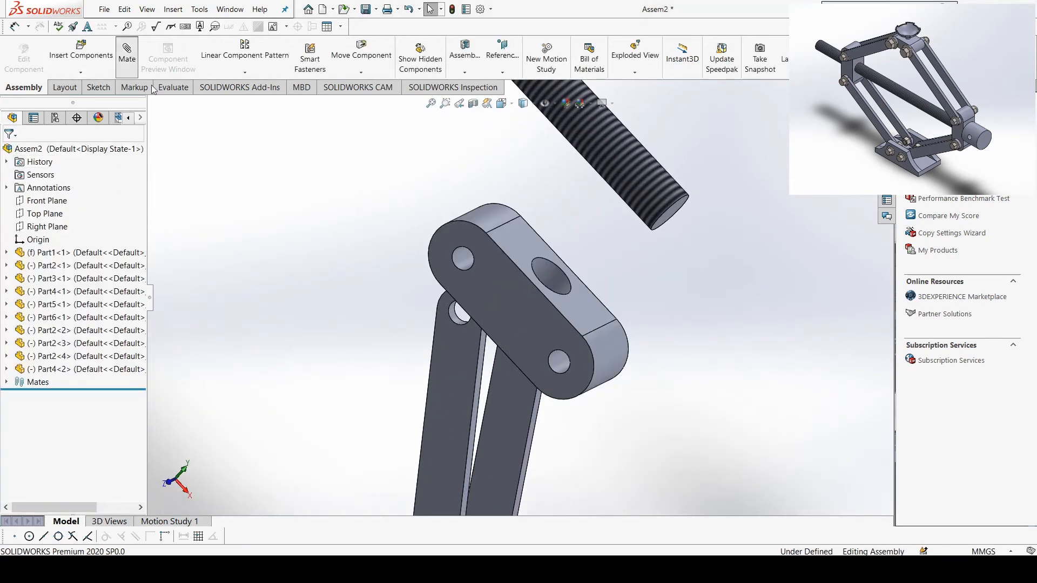
Add a concentric mate between the copied block's end hole and the front upright link's top hole.
click(463, 263)
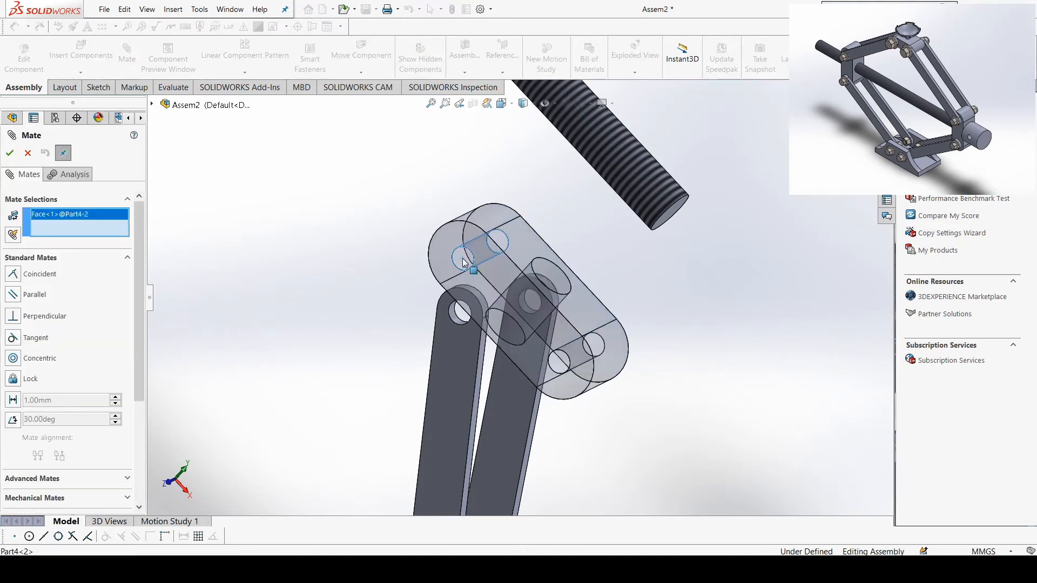
click(456, 322)
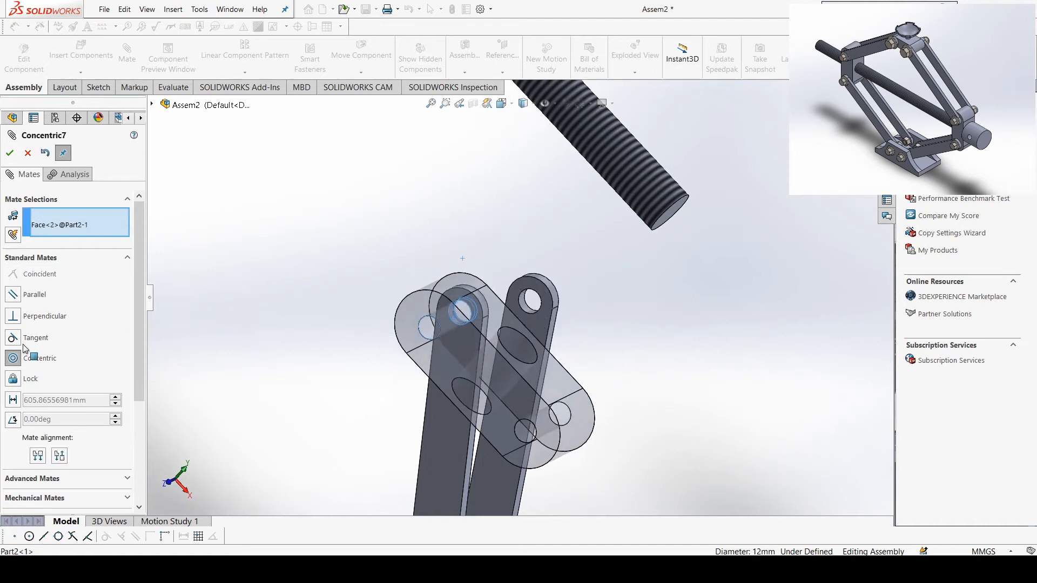
key(Return)
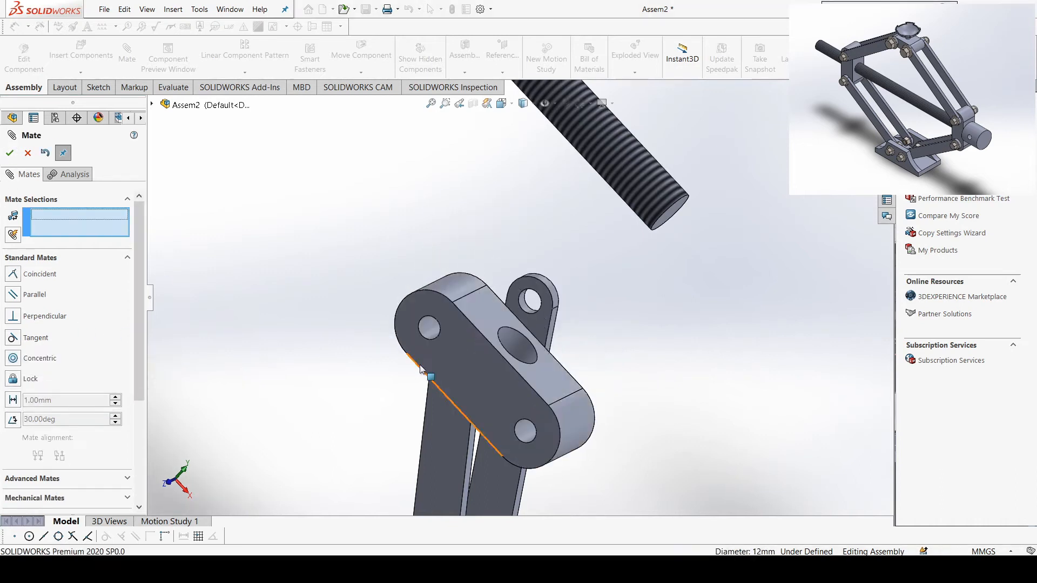
Pull the copied block out and add a coincident mate between its side face and the front upright link's inner face.
drag(515, 354, 596, 323)
click(596, 315)
middle_drag(596, 315, 367, 397)
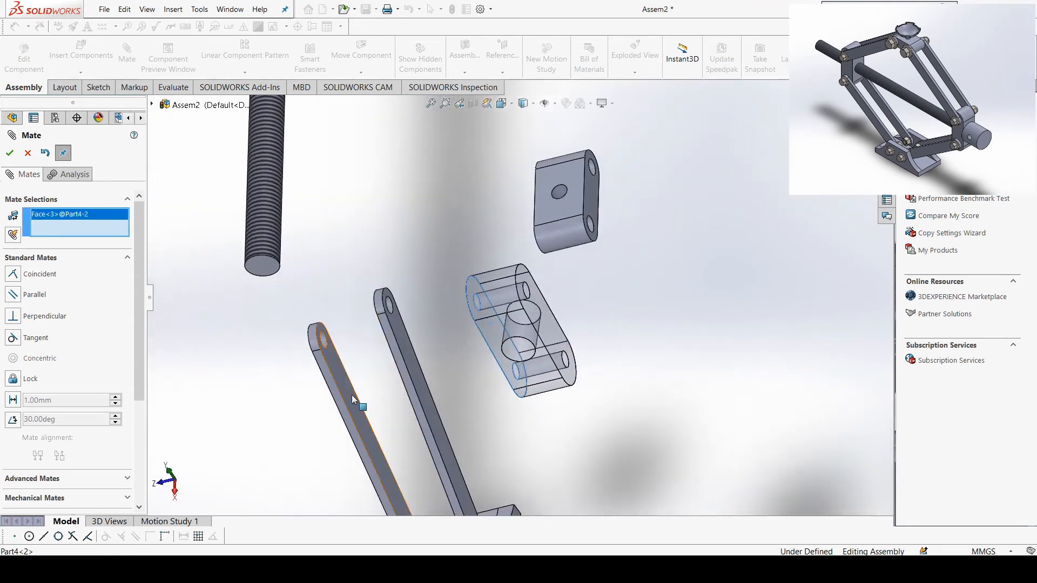
click(352, 394)
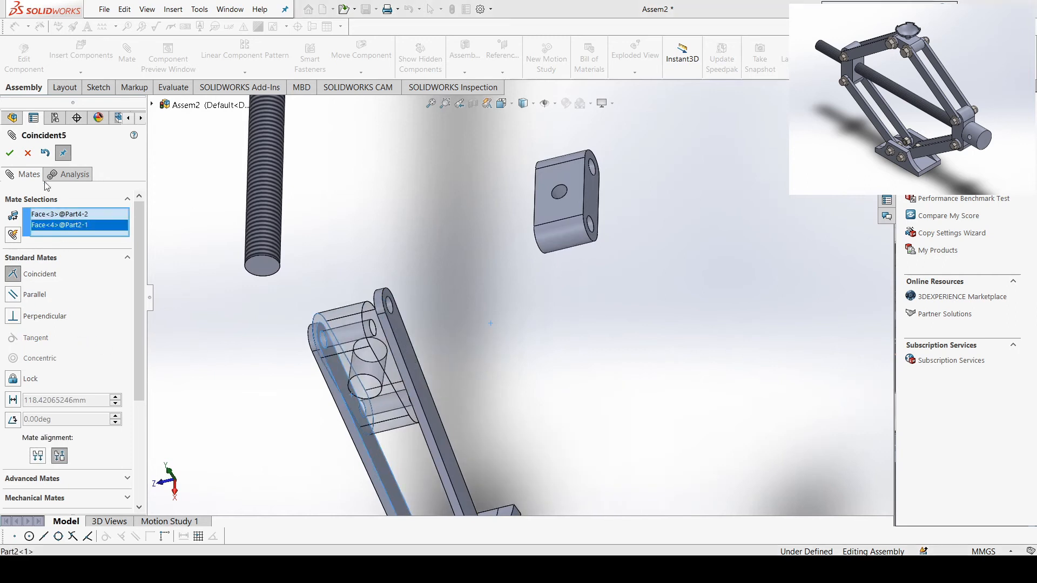
click(9, 154)
Add a concentric mate between the copied block's end hole and the rear upright link's top hole, and finish mating.
scroll(367, 351, down, 3)
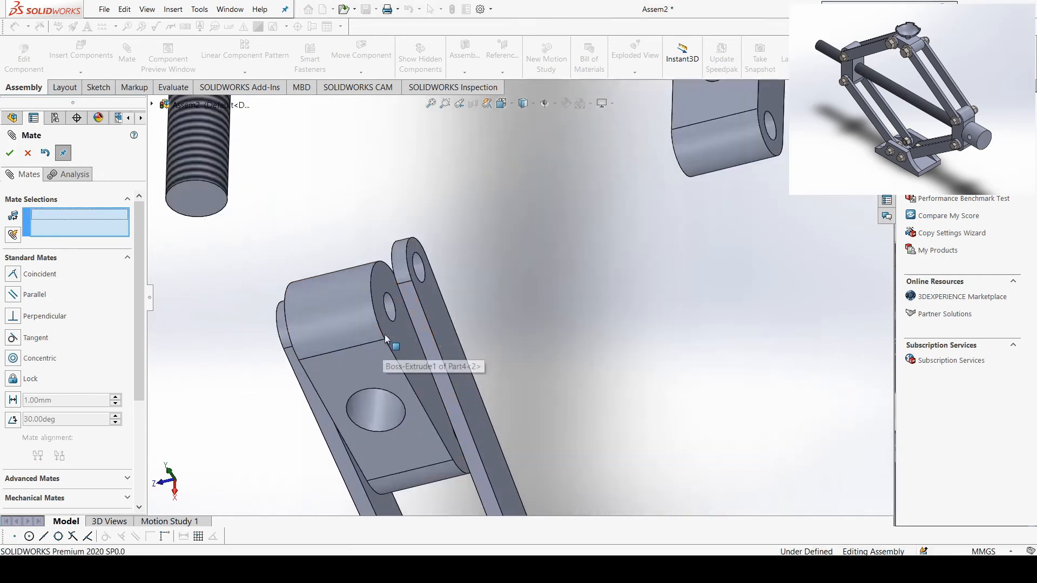
click(392, 313)
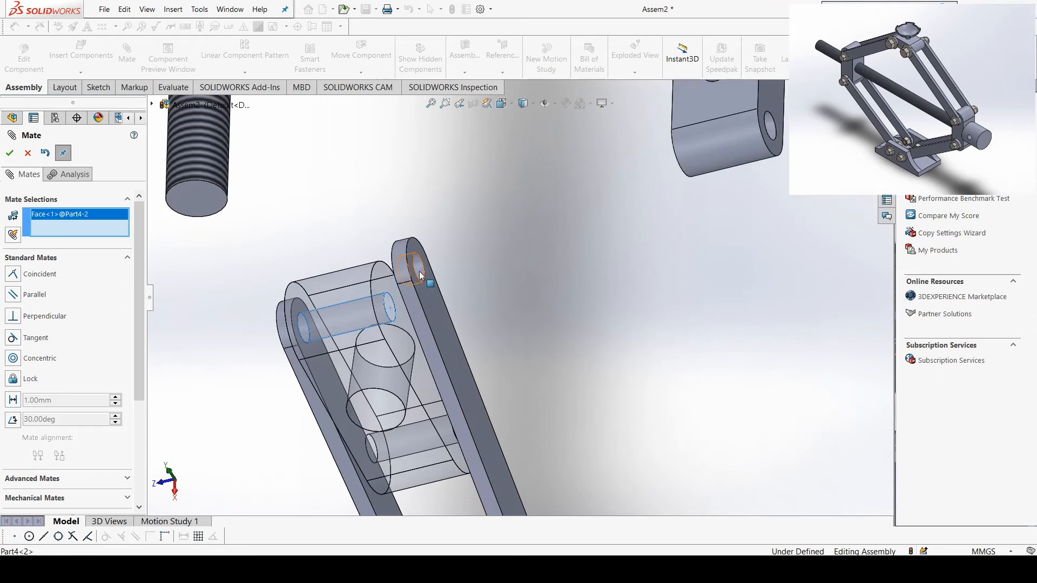
click(410, 274)
click(9, 153)
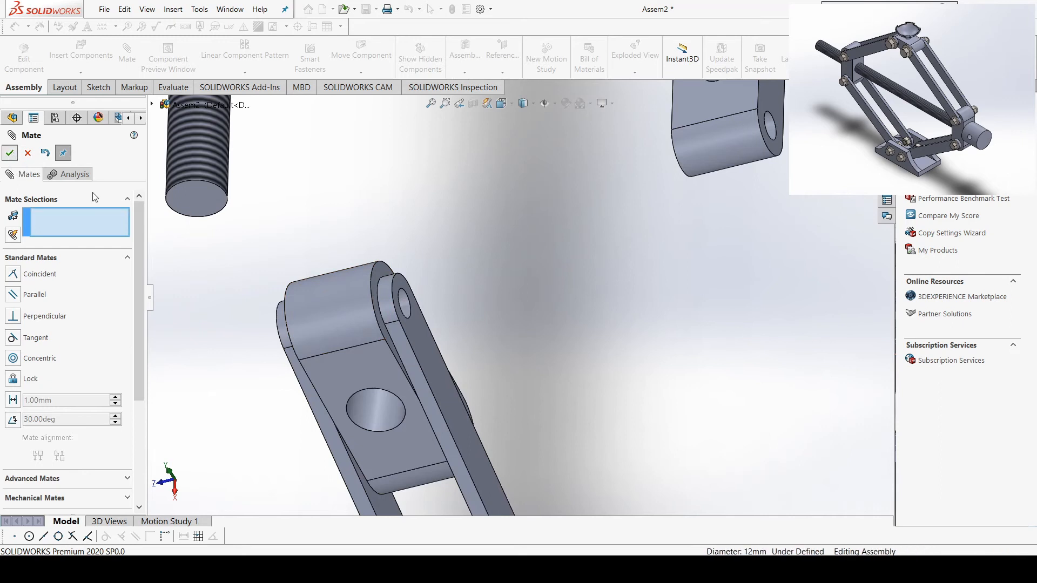
key(Escape)
Rotate the copied block to stand above the upright links and turn the low links' block to a near-vertical position.
scroll(397, 397, up, 1)
drag(421, 430, 275, 323)
key(ctrl+7)
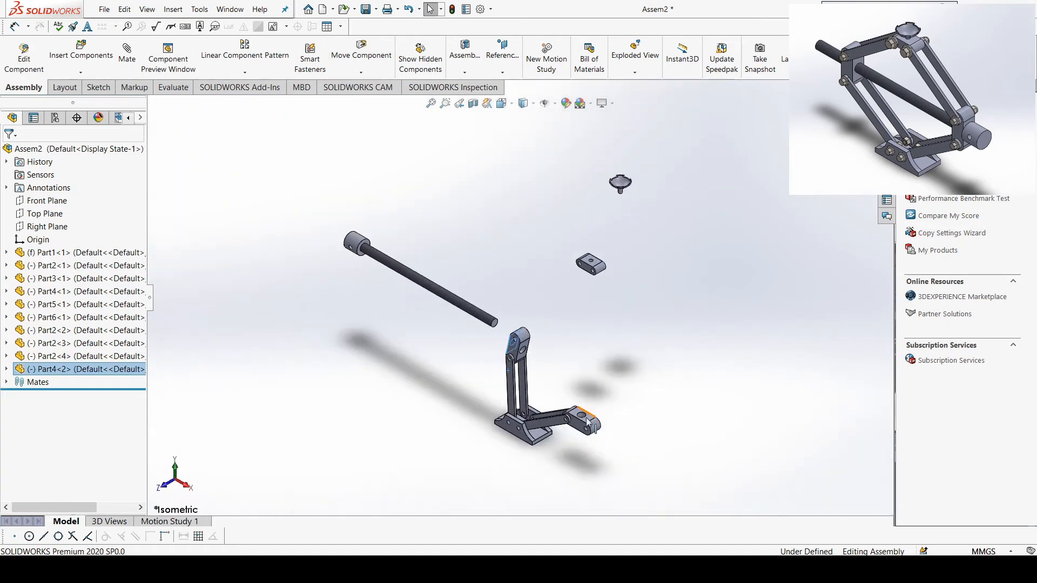
mouse_move(581, 416)
mouse_down()
mouse_move(581, 392)
mouse_move(598, 378)
mouse_move(569, 420)
mouse_move(593, 406)
mouse_move(579, 406)
mouse_up()
scroll(579, 406, down, 10)
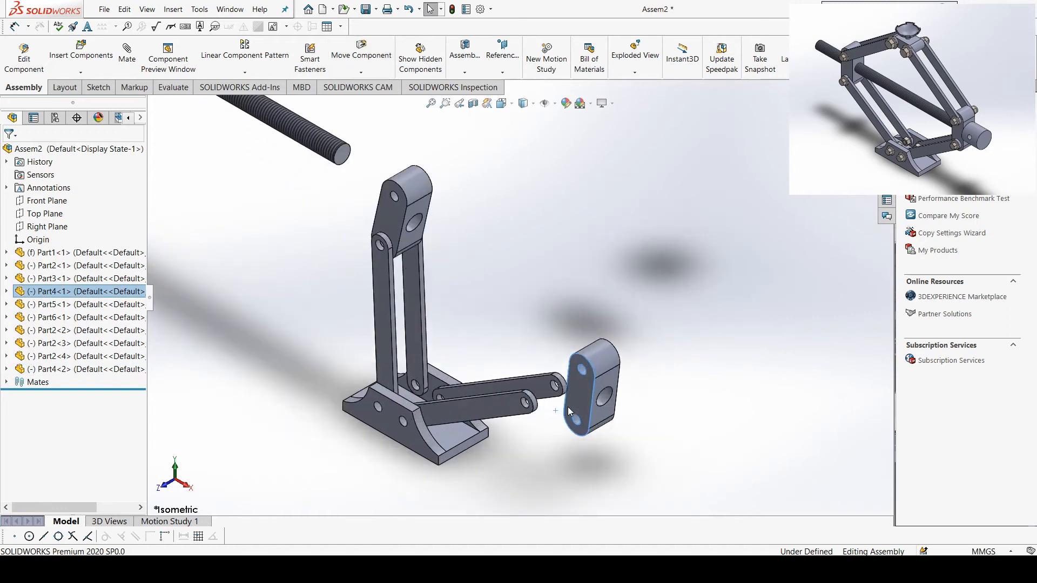
Add a coincident mate between the low block's side face and the front low link's inner face, and finish mating.
middle_drag(589, 375, 516, 401)
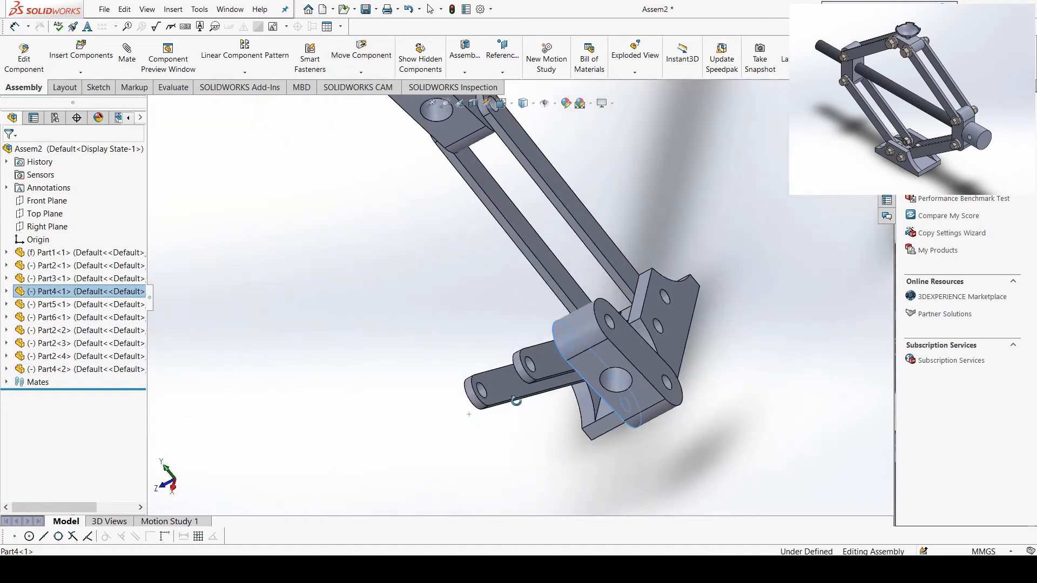
click(511, 392)
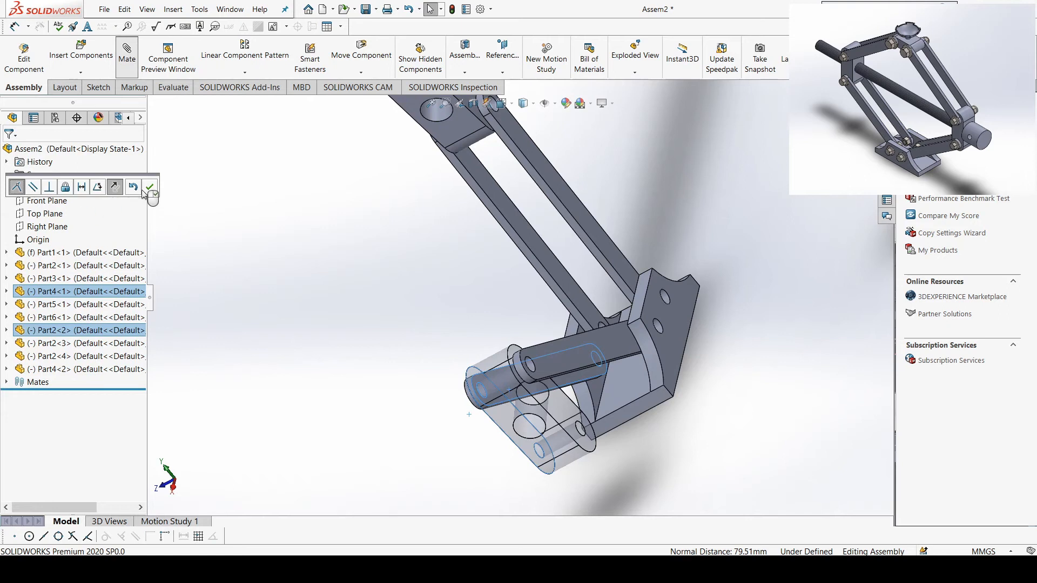
click(150, 187)
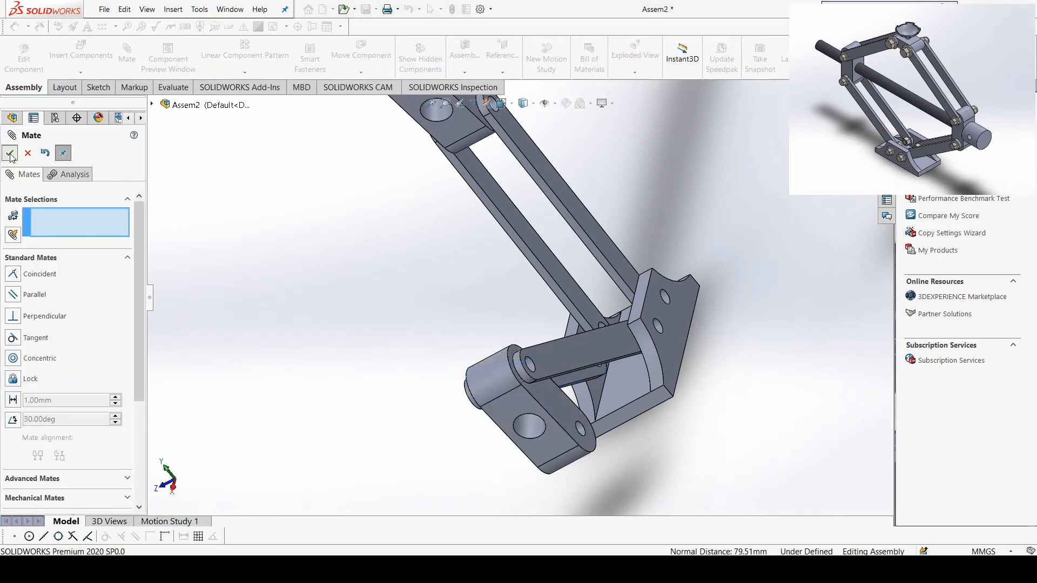
key(Escape)
Swing the upright link pair outward toward the threaded rod and tilt the low links' block outward and up.
click(558, 453)
key(ctrl+7)
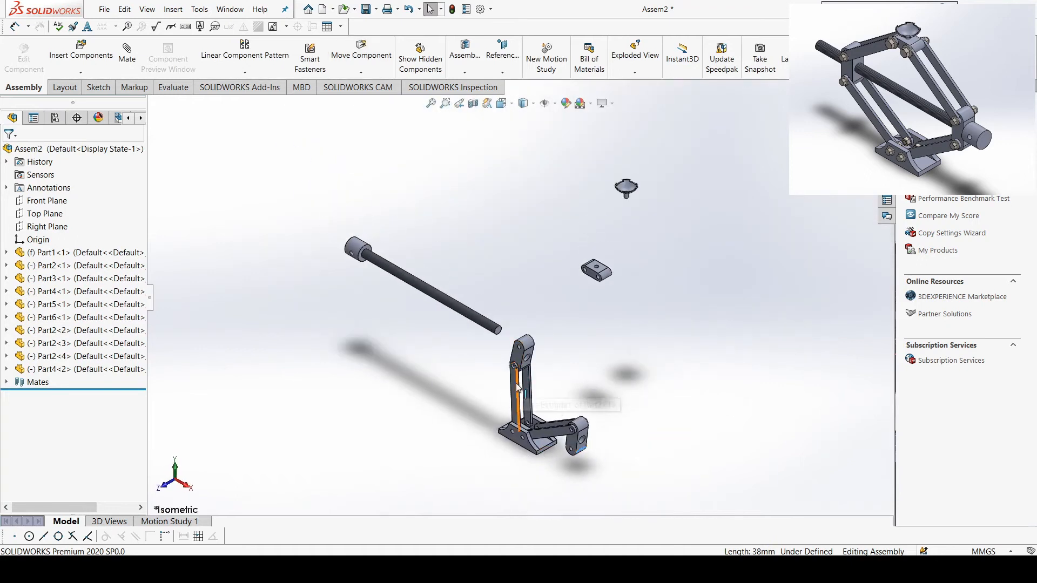
drag(518, 386, 486, 398)
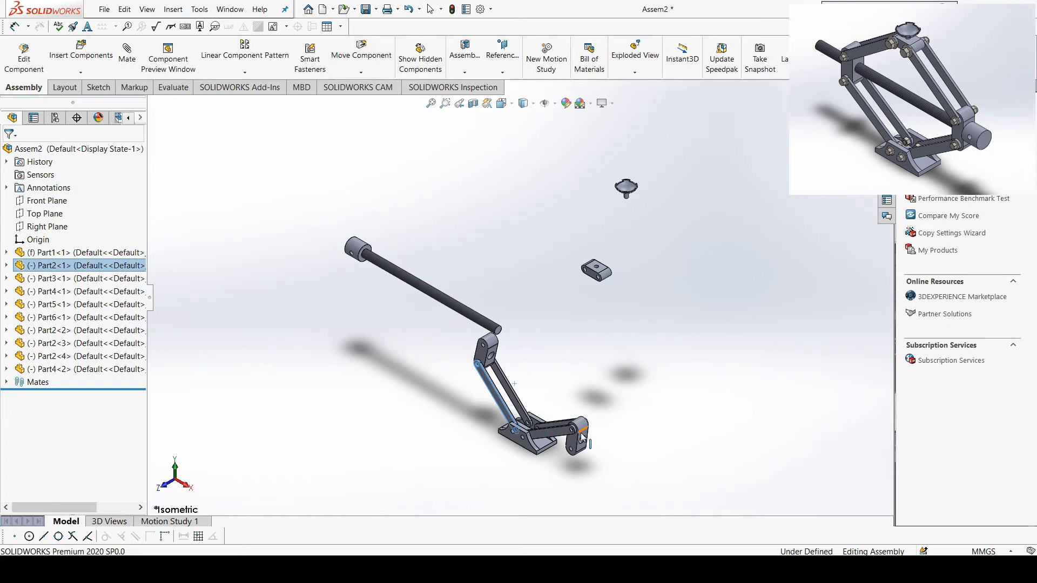
drag(584, 436, 624, 398)
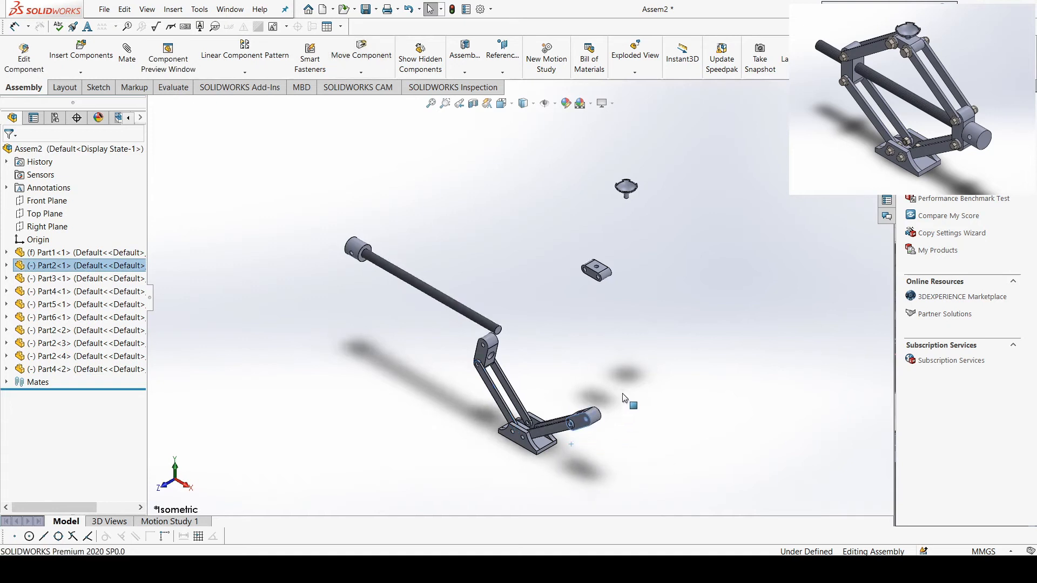
scroll(499, 406, down, 3)
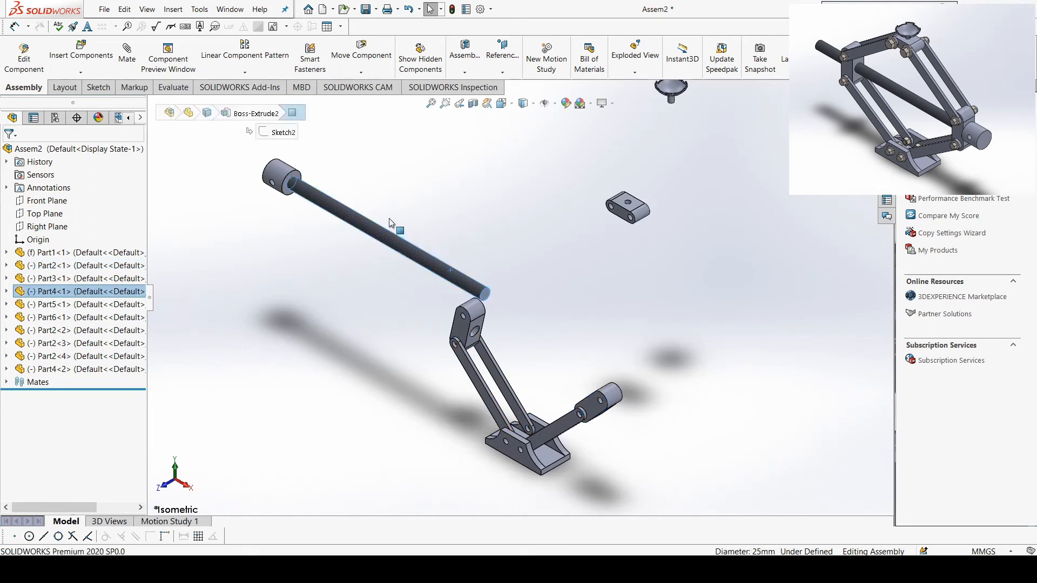
Move the threaded rod clear of the links and place a free copy of the front leaning link above the base.
drag(392, 222, 297, 162)
scroll(485, 413, down, 3)
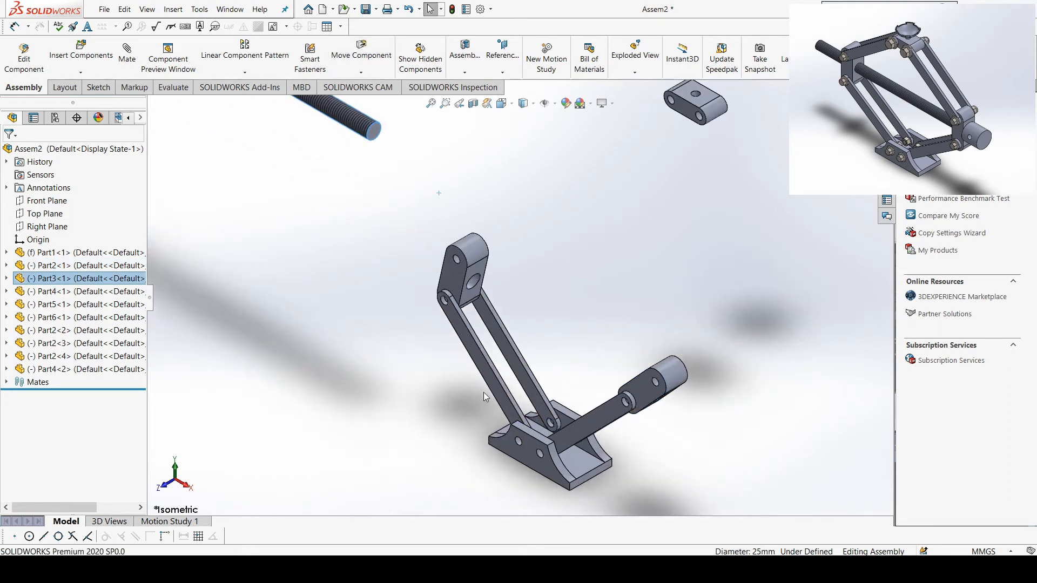
ctrl+drag(490, 381, 598, 213)
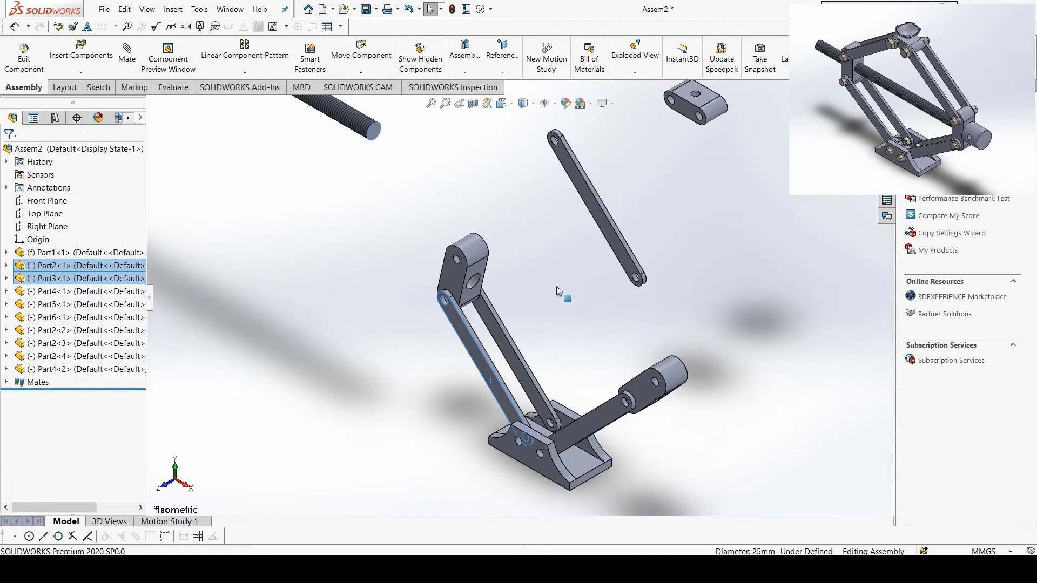
Place another free copy of the leaning link and two free copies of the low link beside the jack.
ctrl+drag(510, 356, 672, 238)
ctrl+drag(610, 406, 789, 293)
scroll(550, 285, up, 2)
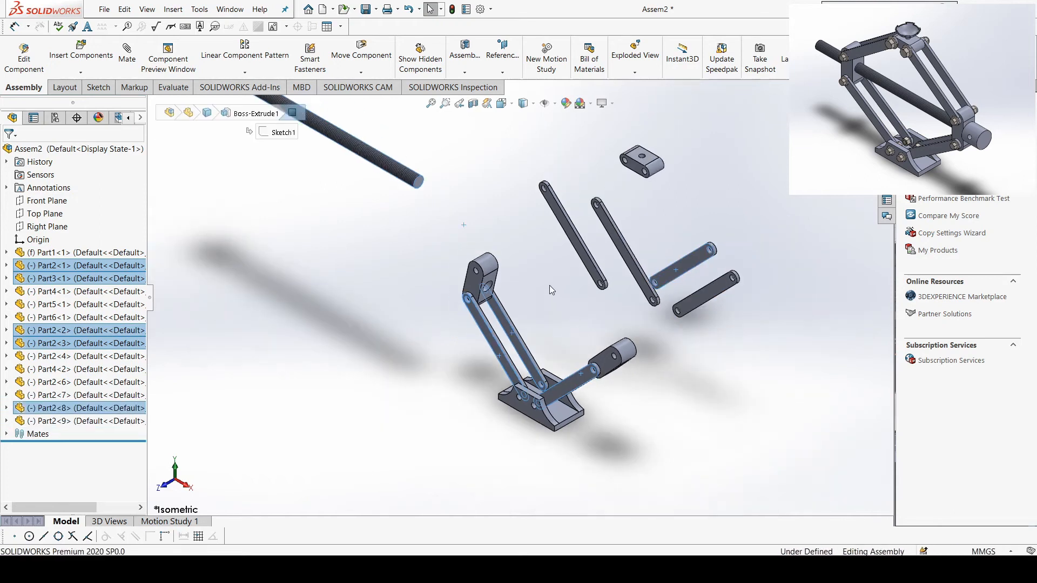
Add a concentric mate between the upright block's upper hole and the end hole of the first copied leaning link.
click(530, 272)
scroll(540, 216, down, 2)
scroll(545, 156, down, 3)
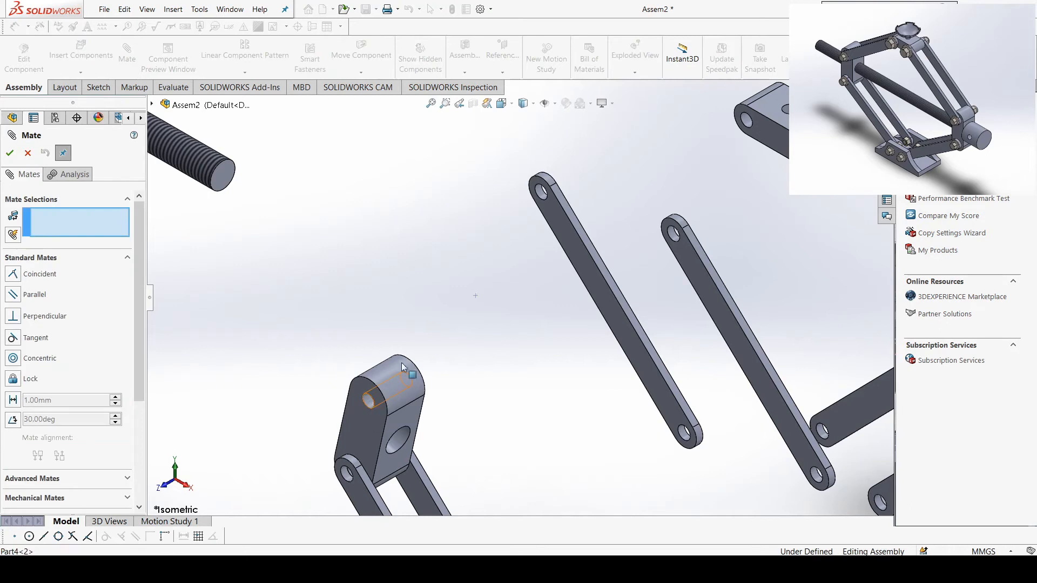
click(370, 405)
click(542, 199)
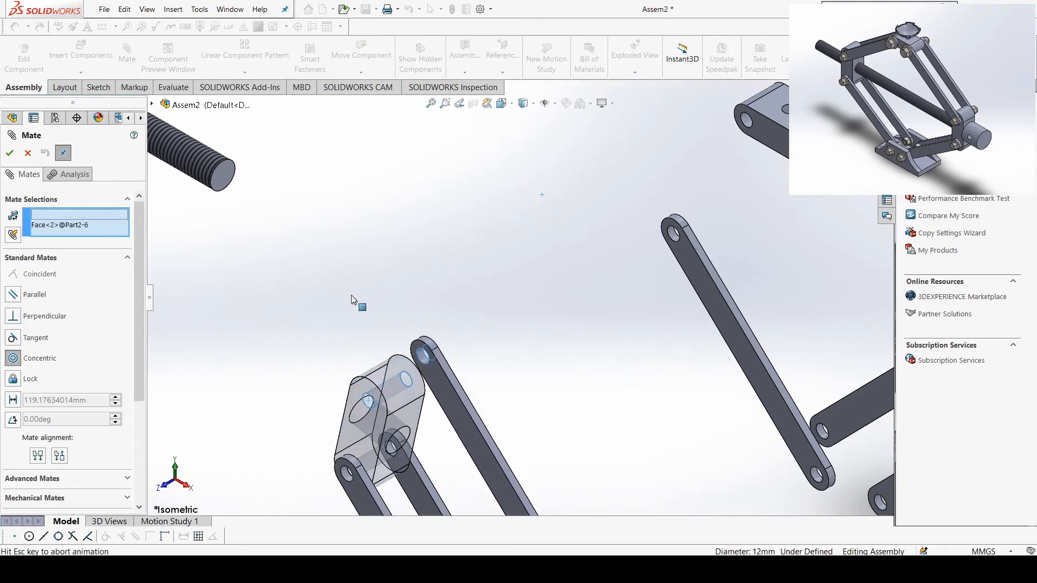
click(166, 165)
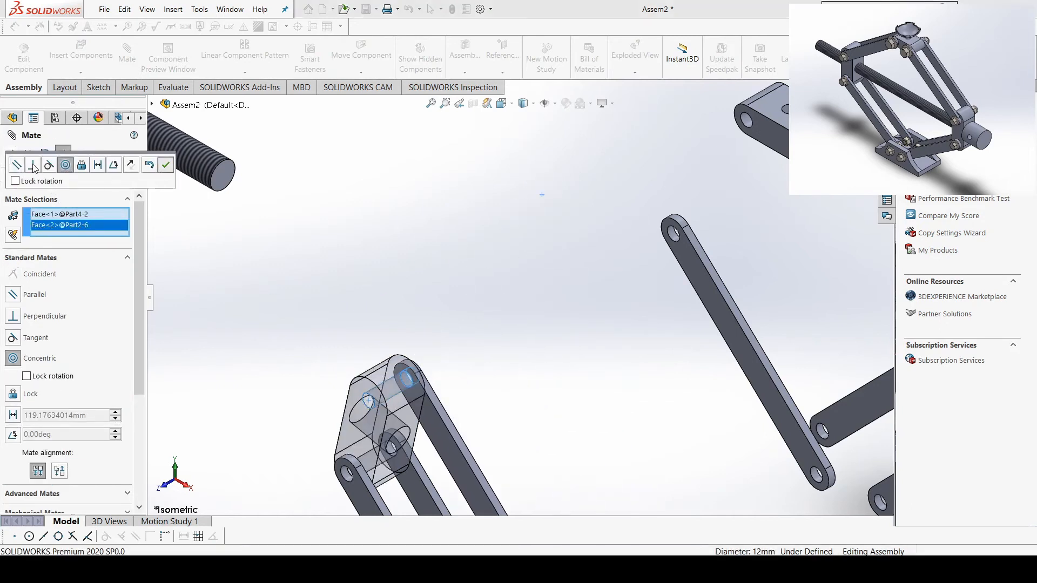
key(Escape)
Slide the newly mated link along its hole axis to the front side of the upright block.
scroll(537, 382, up, 4)
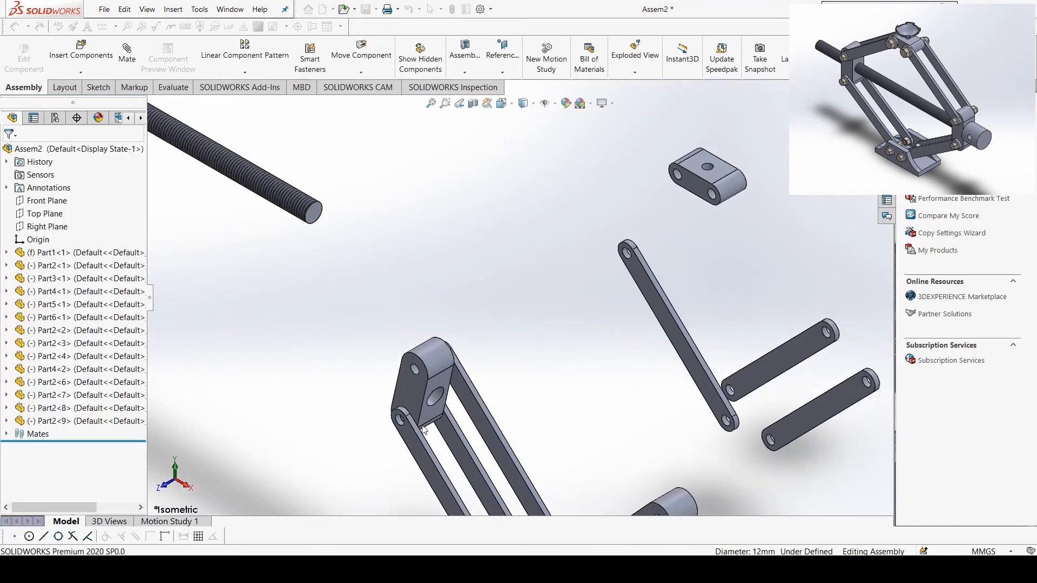
middle_drag(494, 374, 519, 386)
right_drag(518, 386, 499, 377)
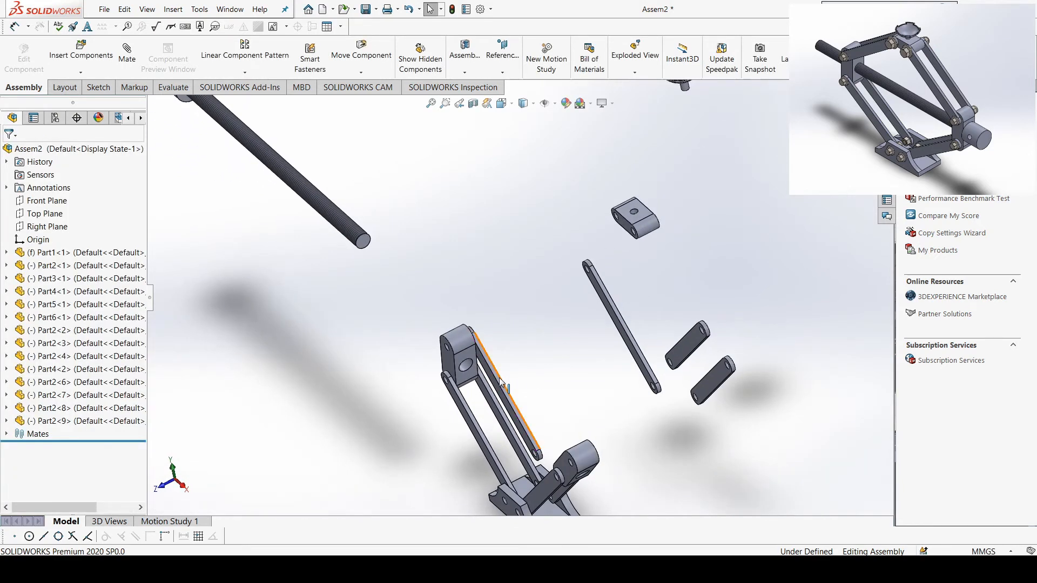
right_drag(403, 399, 447, 347)
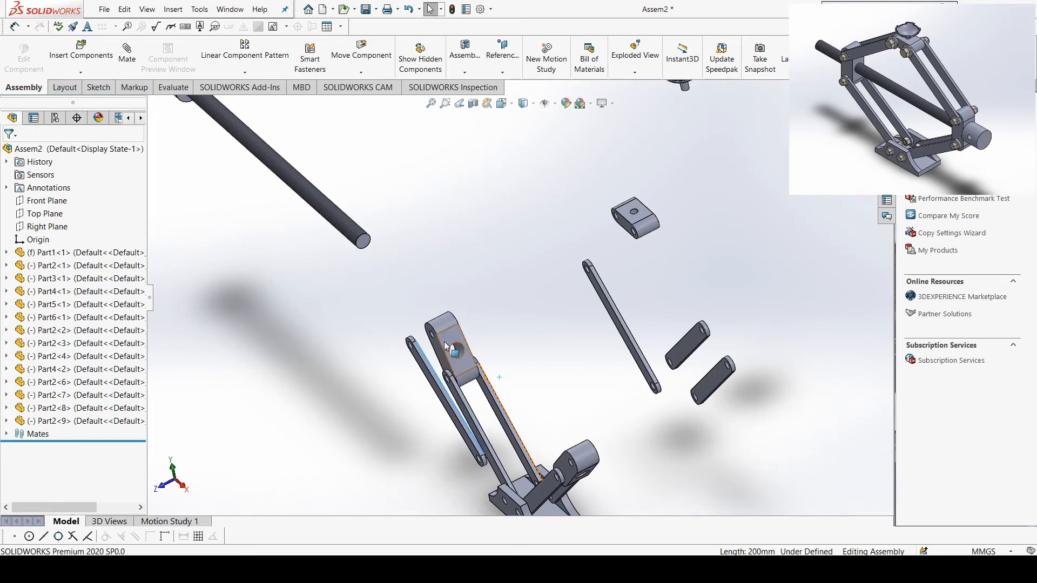
Add a coincident mate between the upright block's front side face and the inner face of the upper link.
click(441, 352)
middle_drag(441, 352, 404, 389)
scroll(402, 391, down, 3)
click(454, 351)
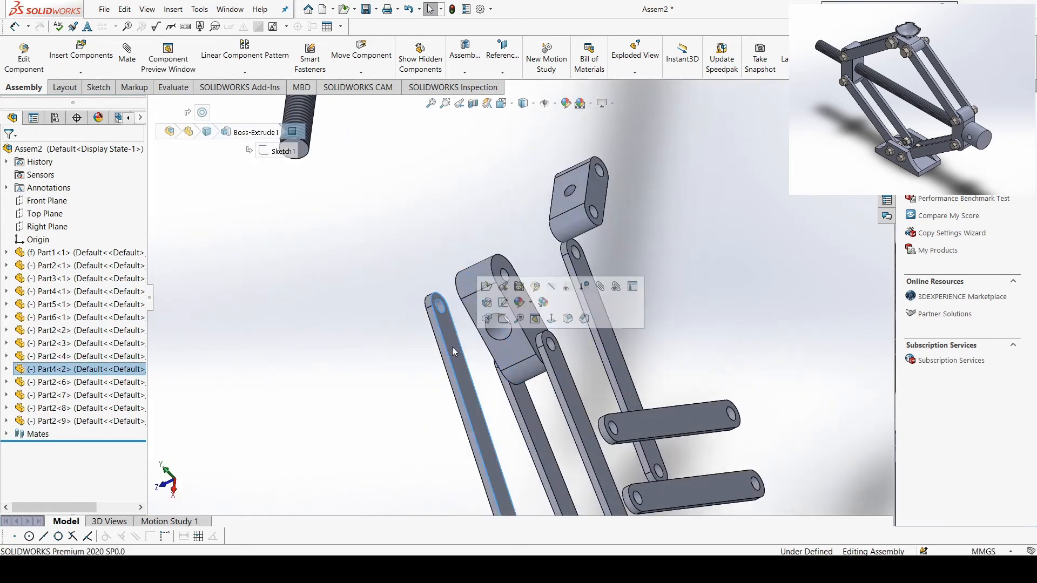
middle_drag(441, 325, 497, 323)
ctrl+click(495, 323)
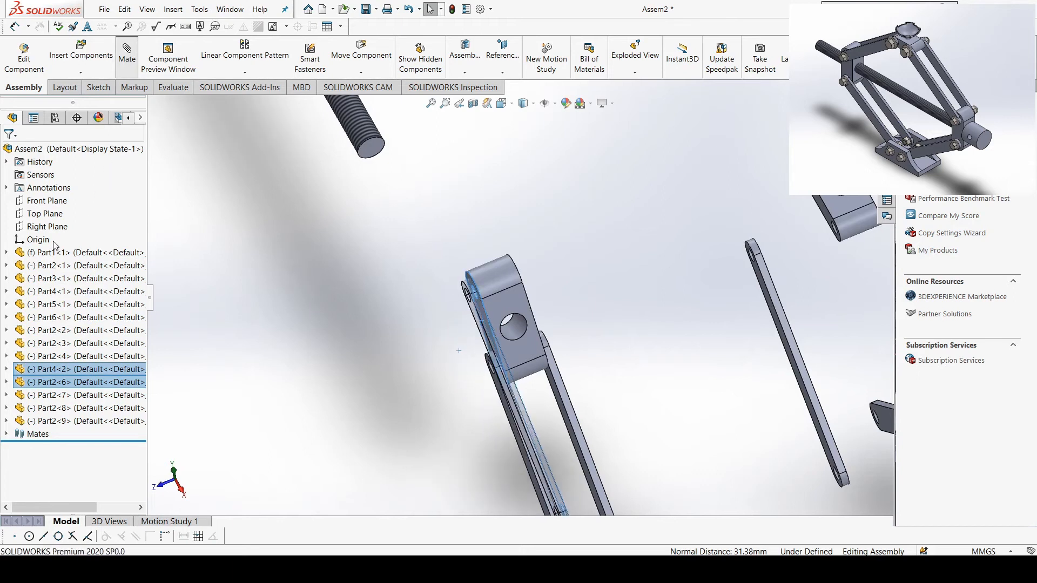
click(10, 153)
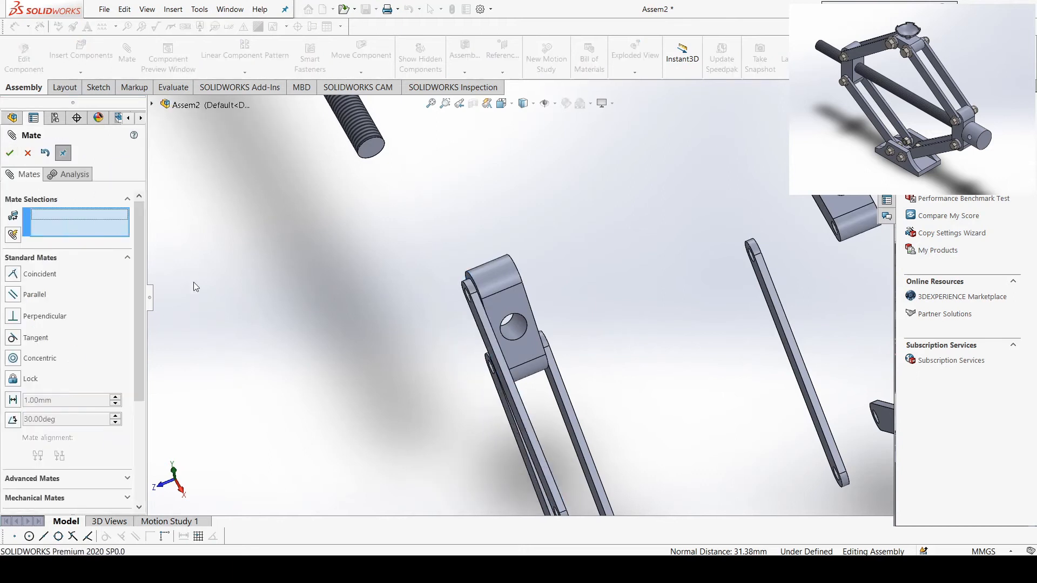
Add a concentric mate between the upright block's upper hole and the end hole of the second copied leaning link.
scroll(592, 365, up, 2)
scroll(502, 286, down, 4)
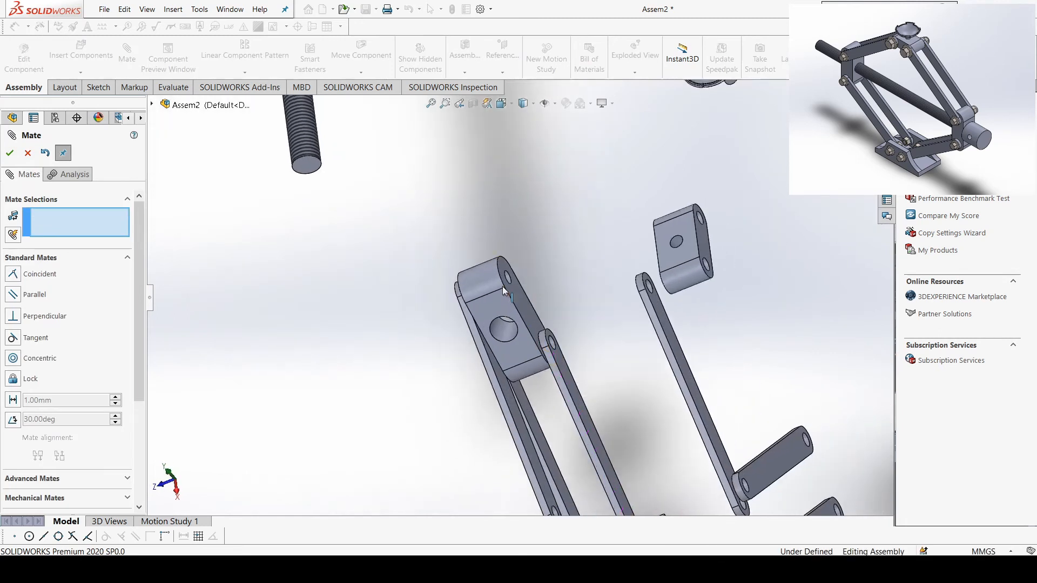
click(515, 281)
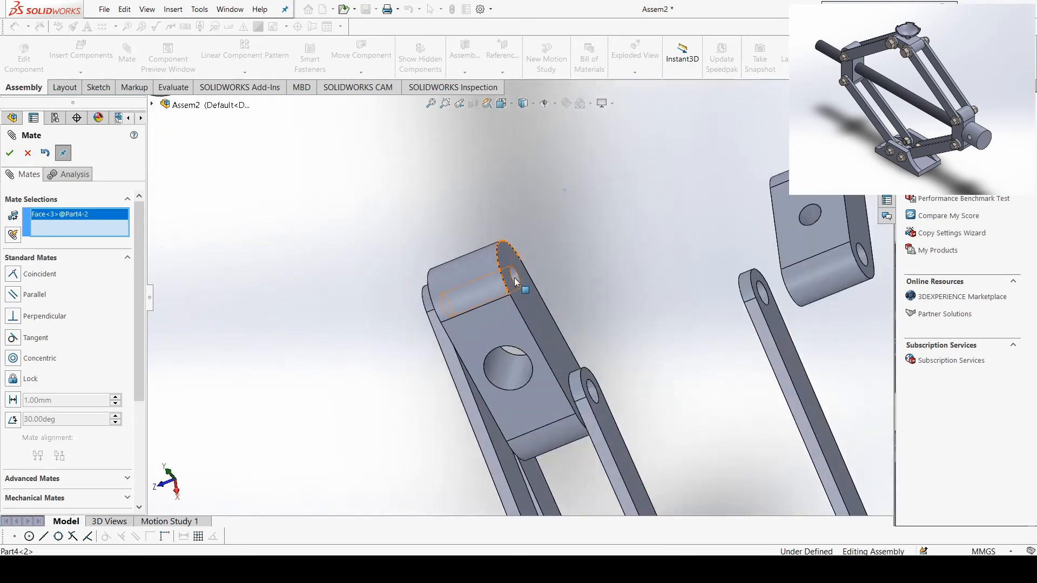
middle_drag(666, 362, 740, 315)
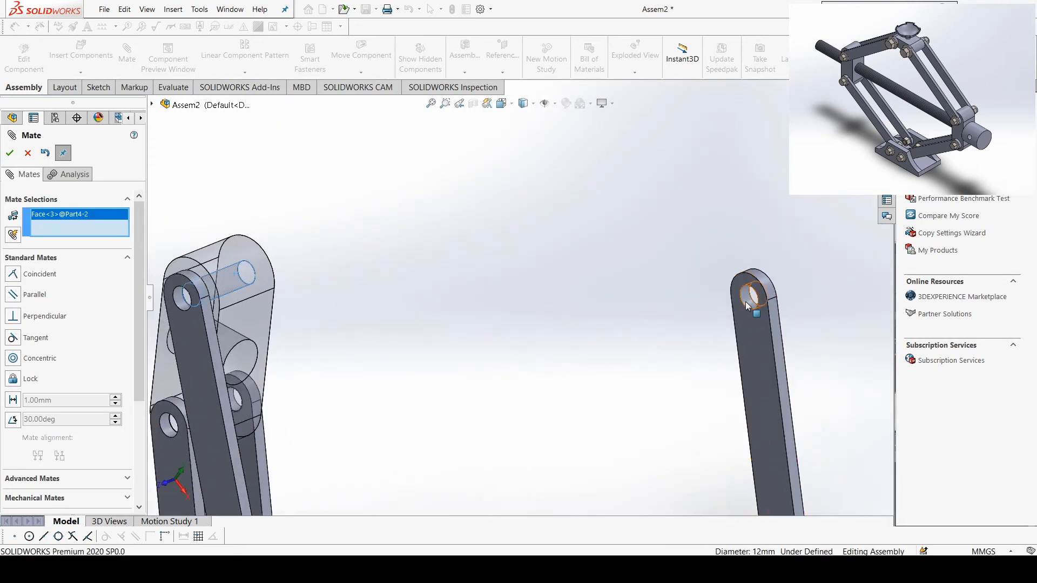
click(745, 302)
scroll(519, 298, up, 3)
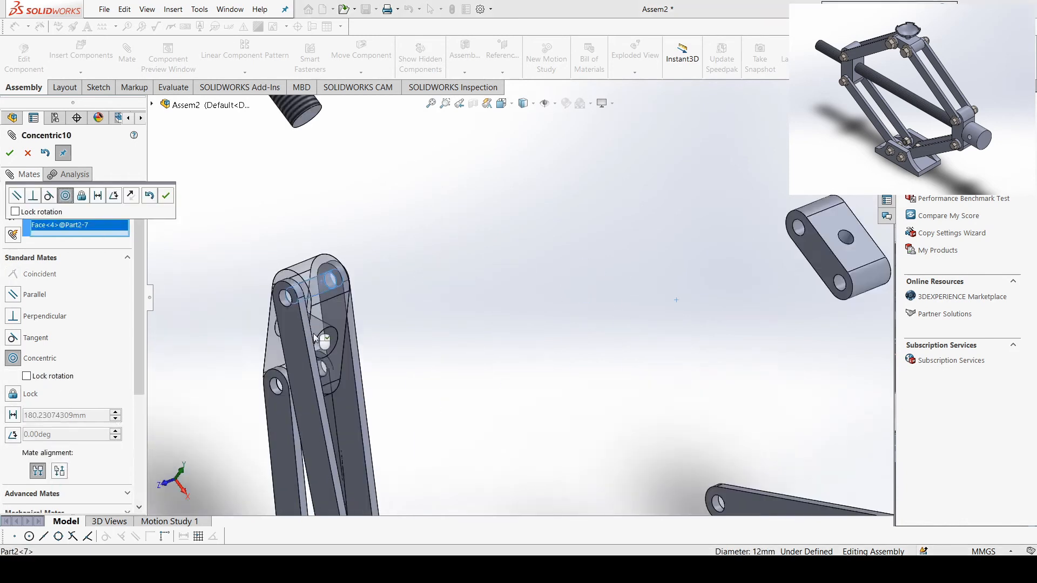
click(11, 154)
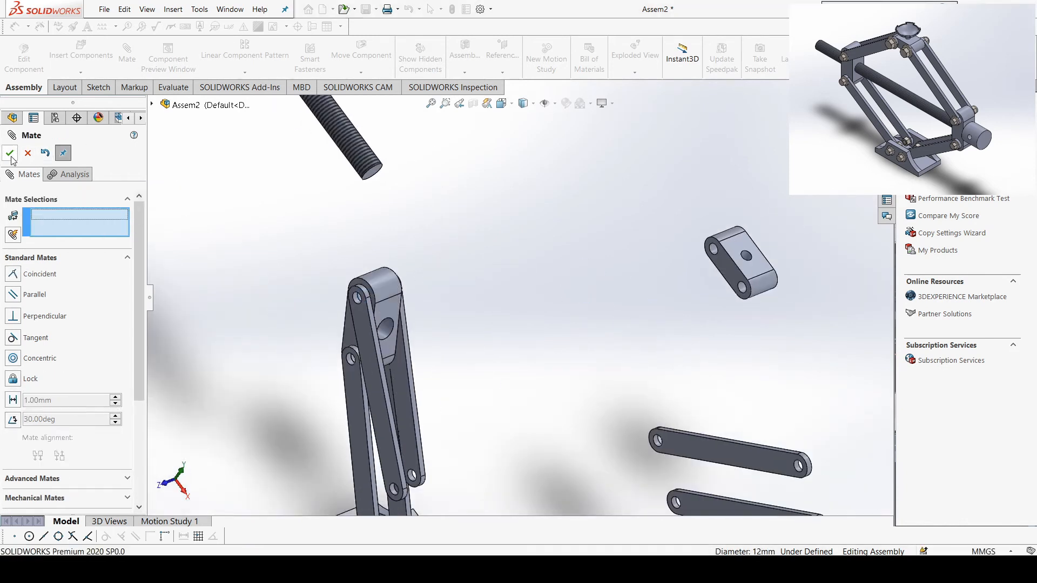
key(Escape)
Add a concentric mate between the low block's free outer hole and the end hole of the nearer copied low link.
middle_drag(536, 411, 579, 426)
scroll(579, 427, down, 5)
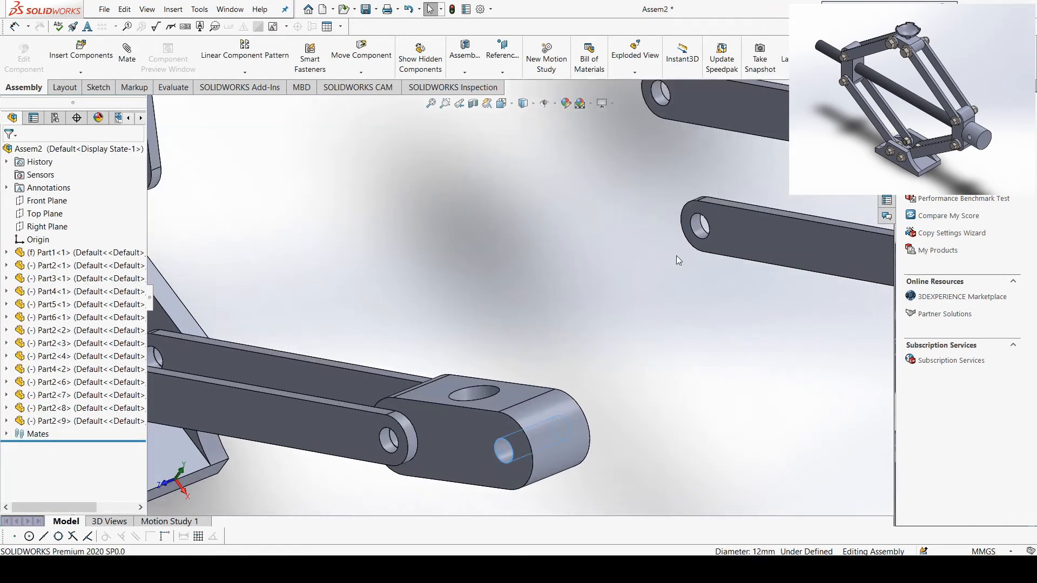
ctrl+click(701, 225)
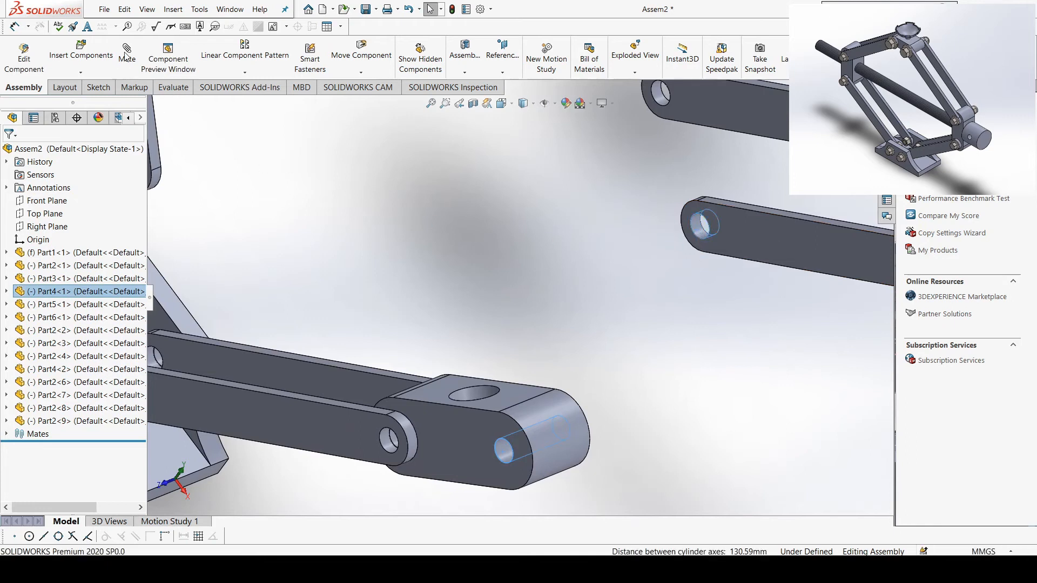
click(123, 76)
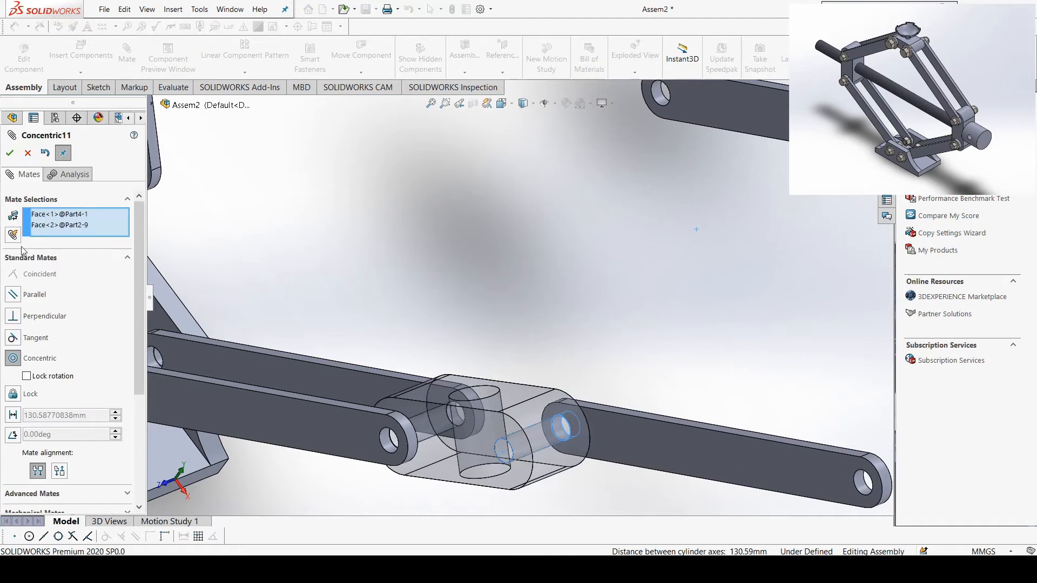
click(9, 153)
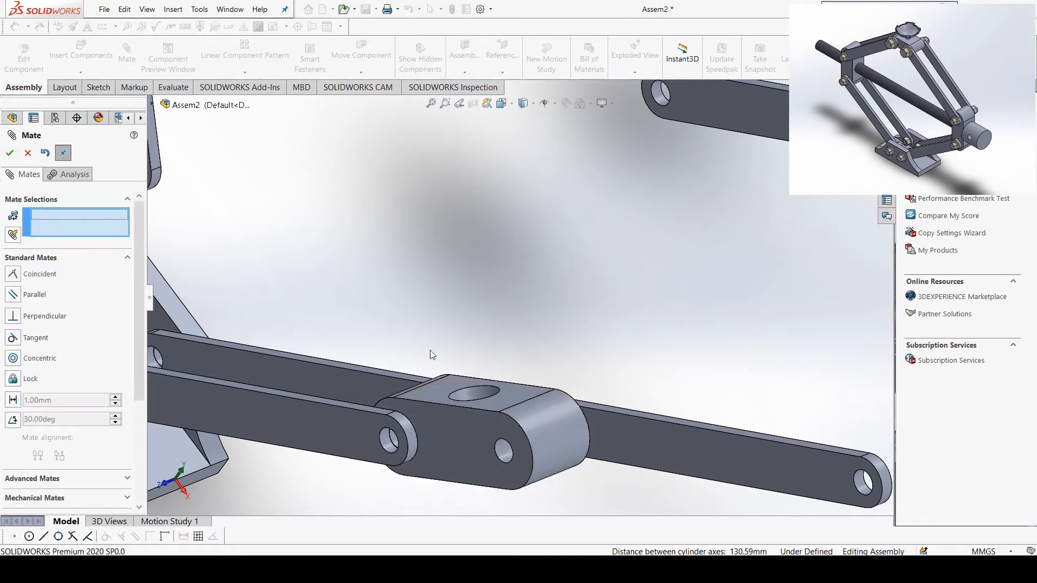
Slide the link mated to the low block along its hole axis to the block's front side.
scroll(613, 436, up, 2)
middle_drag(600, 438, 578, 445)
drag(593, 413, 501, 442)
scroll(502, 441, down, 3)
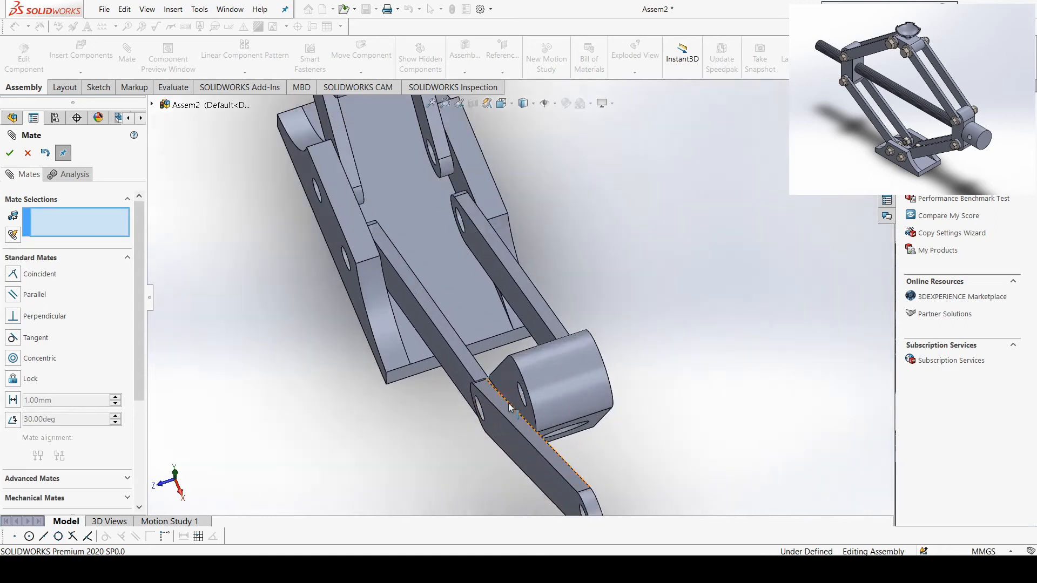
scroll(510, 408, down, 2)
middle_drag(537, 394, 547, 399)
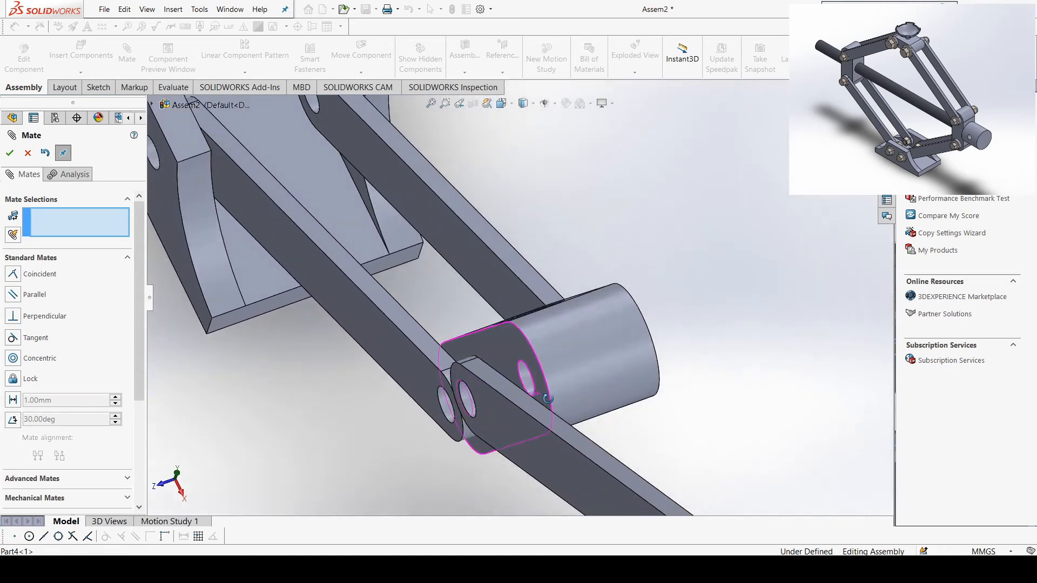
click(522, 366)
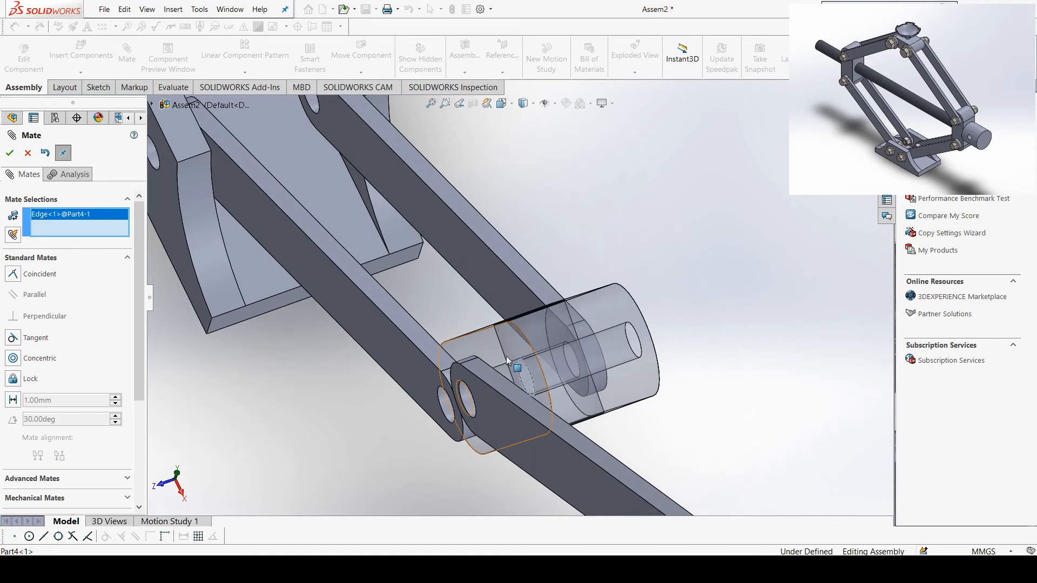
right_click(65, 215)
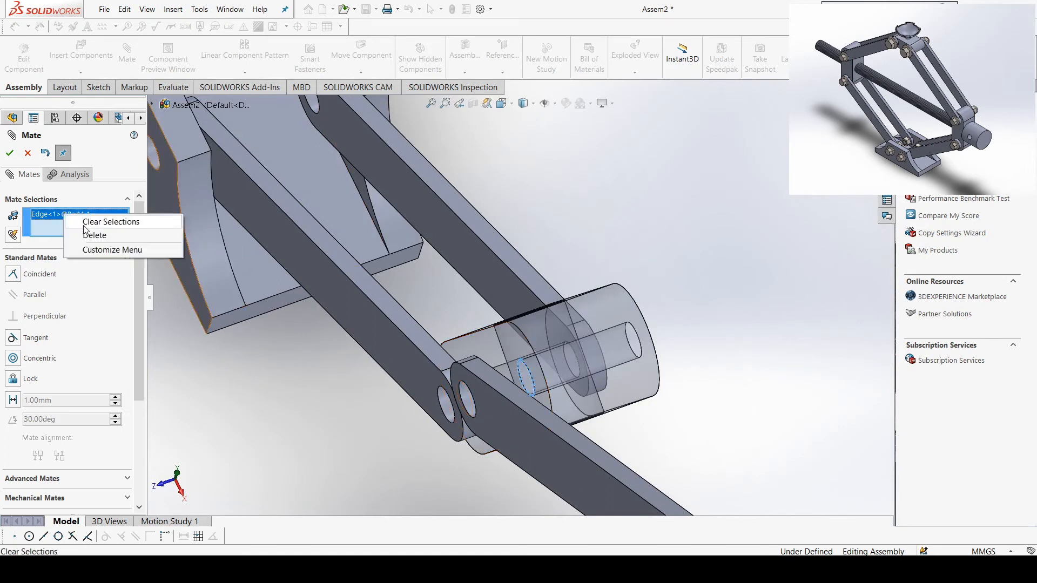
click(86, 222)
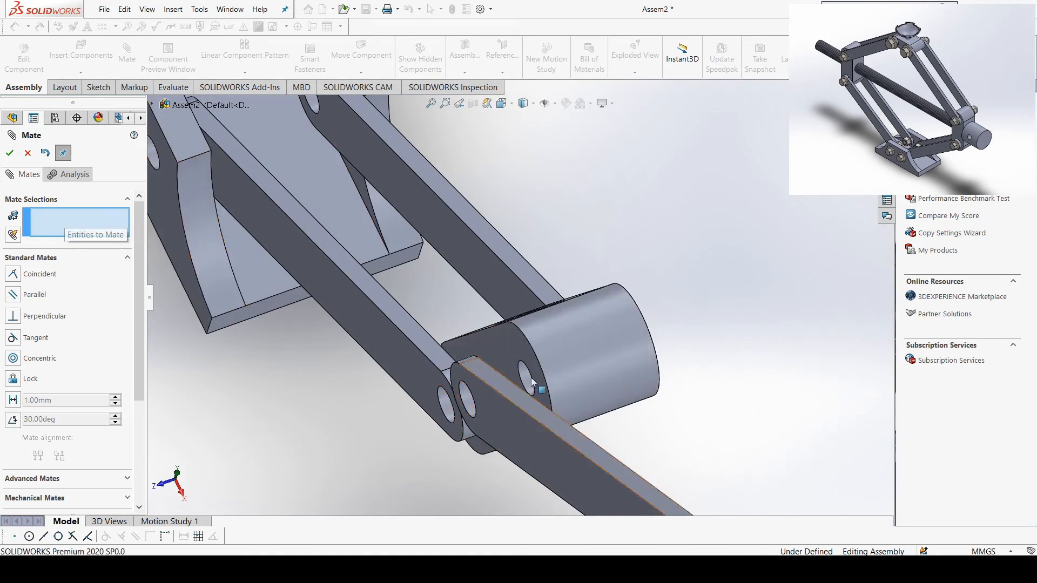
Add a coincident mate between the low block's front side face and the inner face of the front link.
click(514, 348)
middle_drag(597, 424, 505, 433)
click(504, 433)
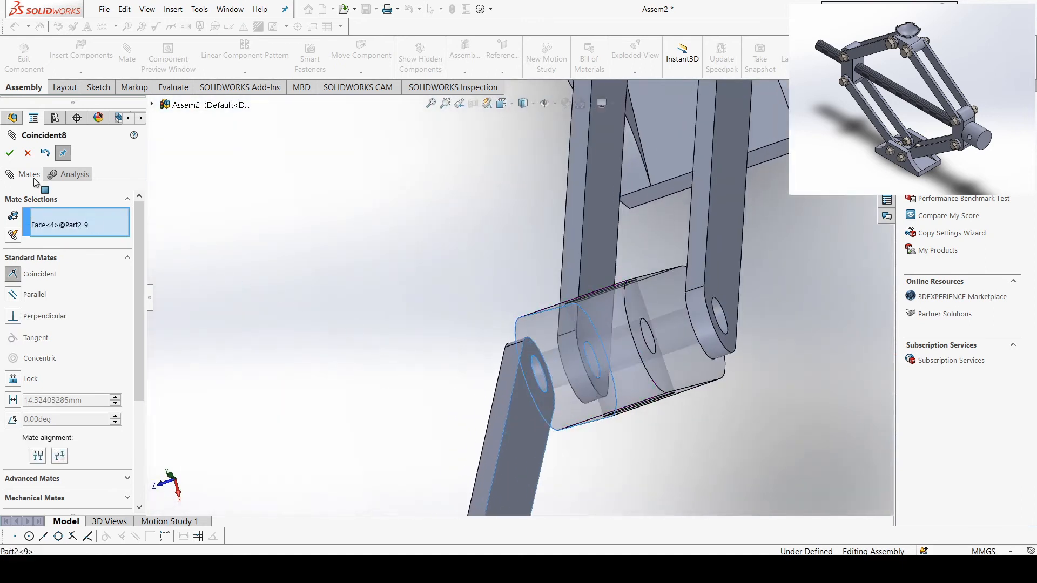
click(154, 158)
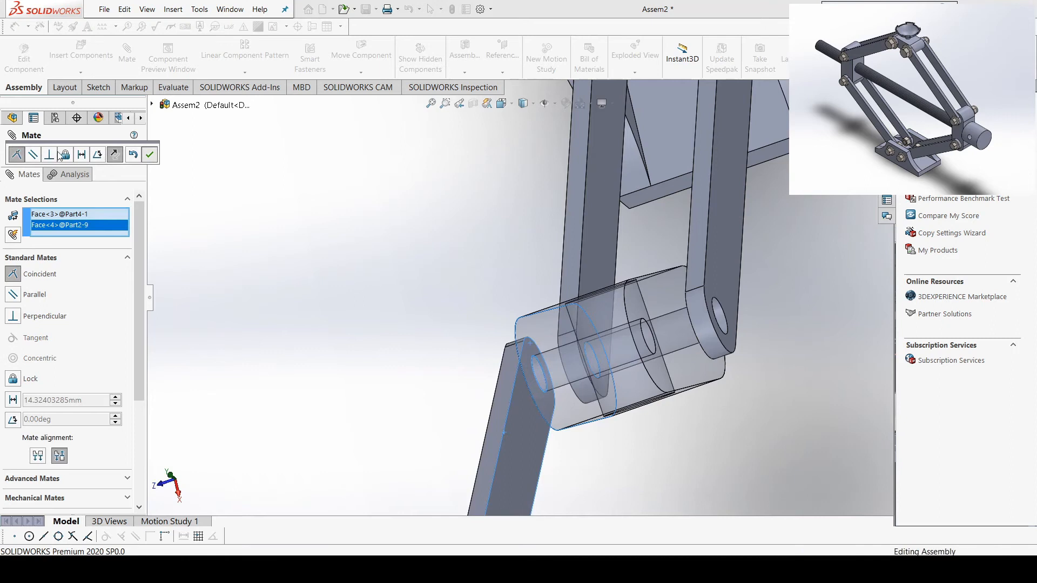
Add a concentric mate between the remaining copied link's end hole and the low block's outer hole, and finish mating.
scroll(642, 332, up, 3)
middle_drag(657, 320, 658, 349)
scroll(734, 291, down, 8)
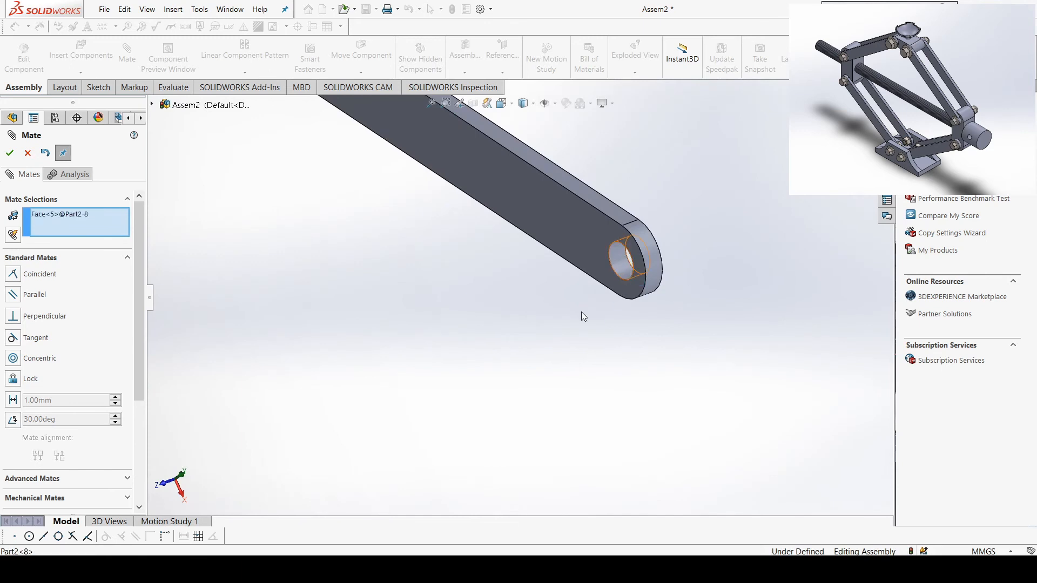
scroll(581, 316, up, 6)
middle_drag(514, 377, 371, 388)
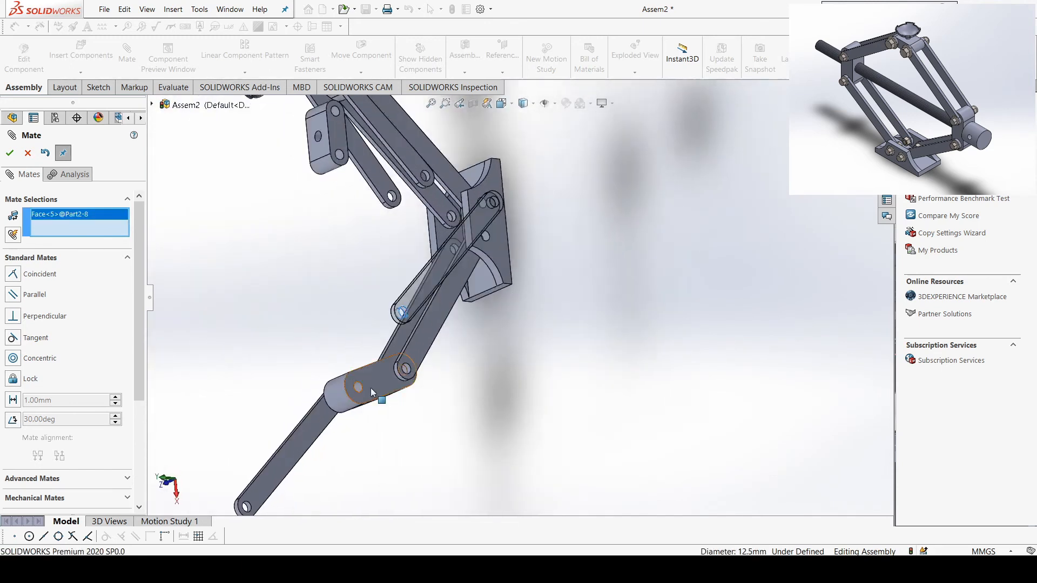
scroll(371, 381, down, 4)
click(416, 361)
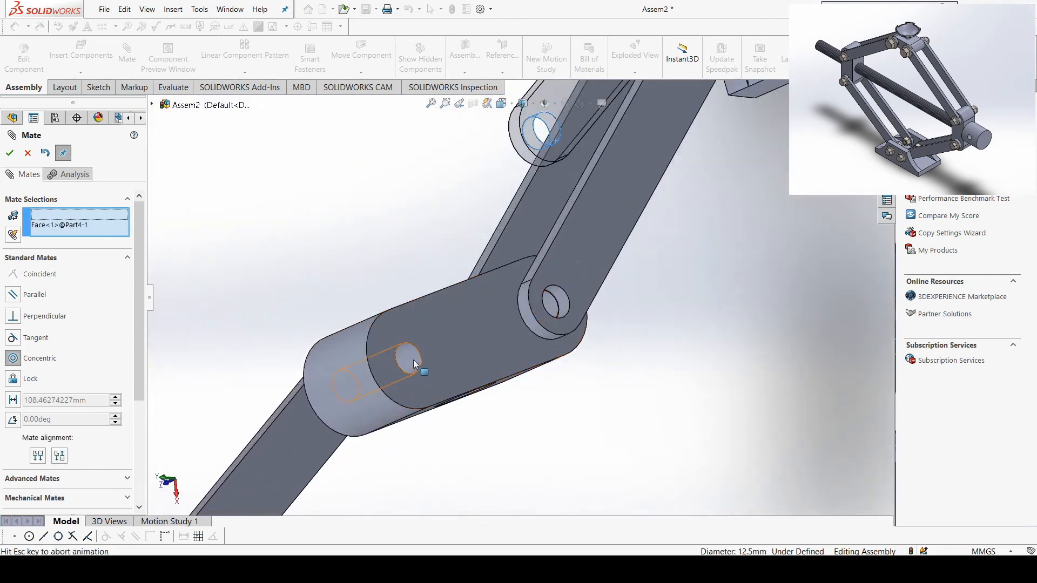
middle_drag(391, 328, 345, 302)
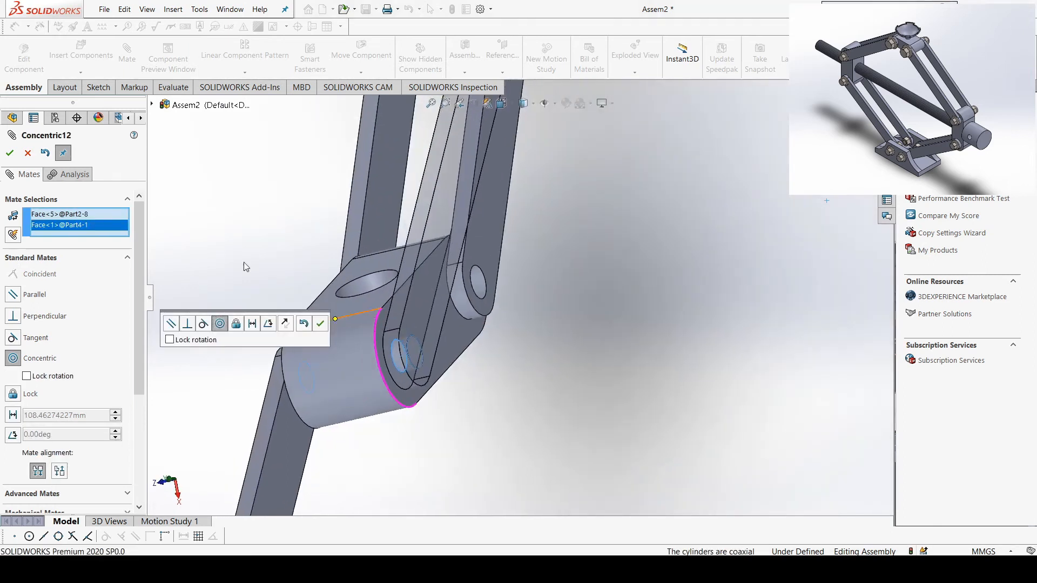
scroll(30, 187, down, 2)
click(9, 154)
click(10, 153)
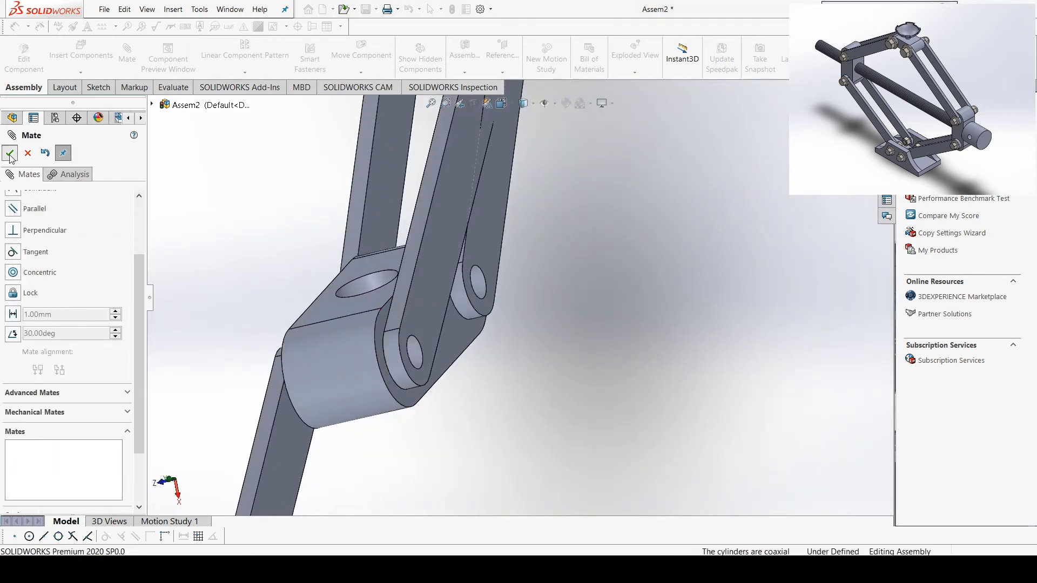
Slide the second outer link clear of the low block and mate its inner face coincident with the block's rear side face.
key(ctrl+7)
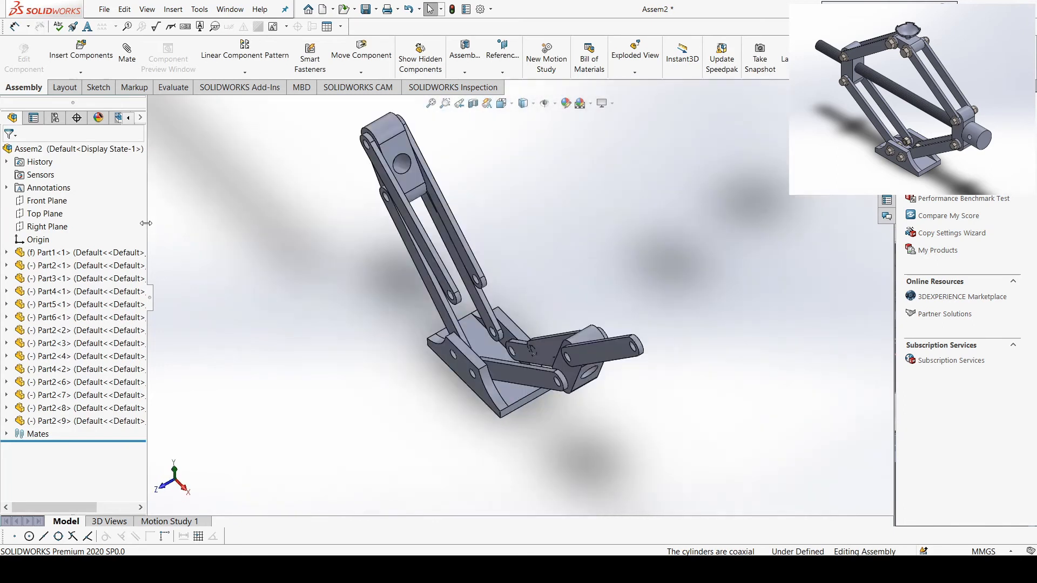
scroll(617, 387, down, 3)
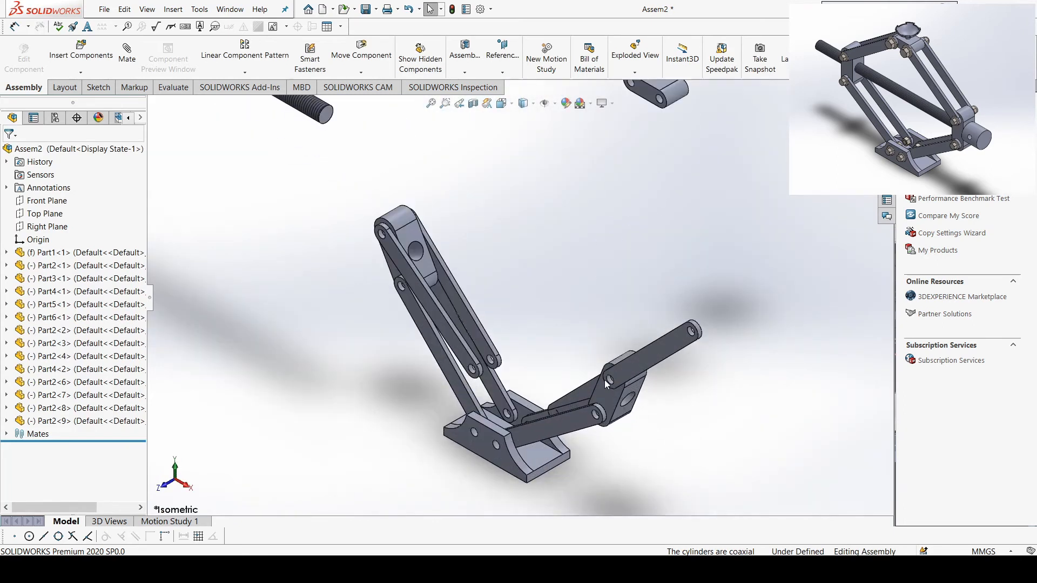
middle_drag(605, 381, 603, 396)
drag(571, 367, 618, 324)
mouse_move(611, 340)
middle_down()
mouse_move(545, 373)
mouse_move(556, 371)
middle_up()
ctrl+click(599, 364)
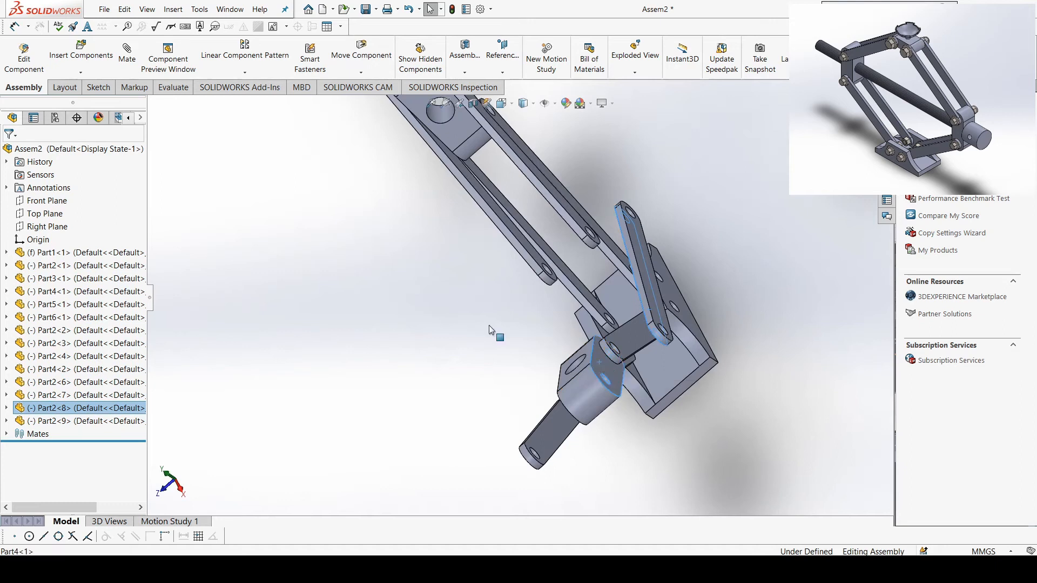
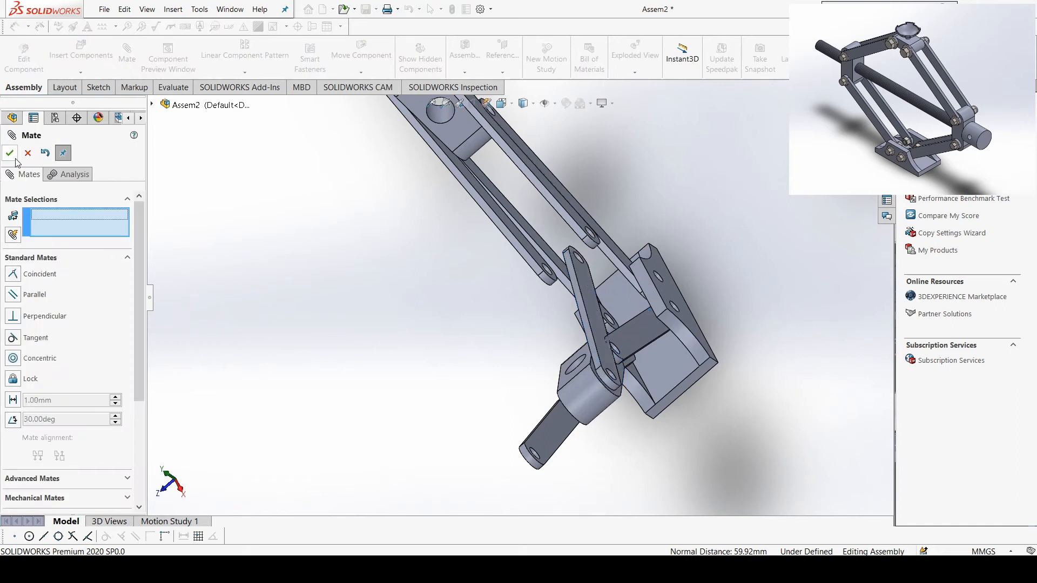
Add a coincident mate between the higher block's rear side face and the inner face of its rear upper link.
key(Escape)
key(ctrl+7)
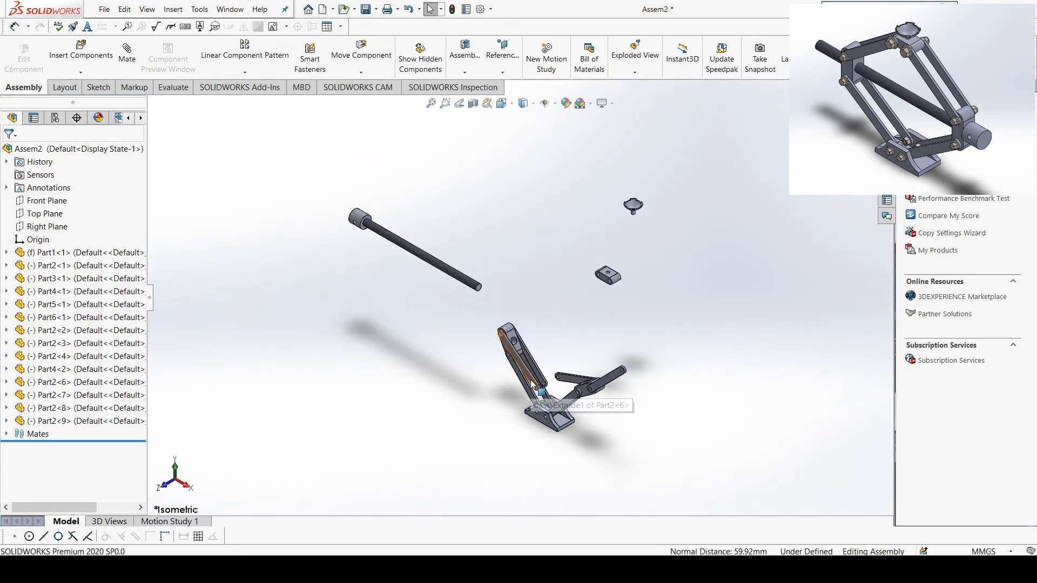
drag(539, 392, 556, 287)
drag(556, 372, 574, 317)
scroll(548, 330, down, 5)
middle_drag(526, 323, 480, 408)
ctrl+click(480, 408)
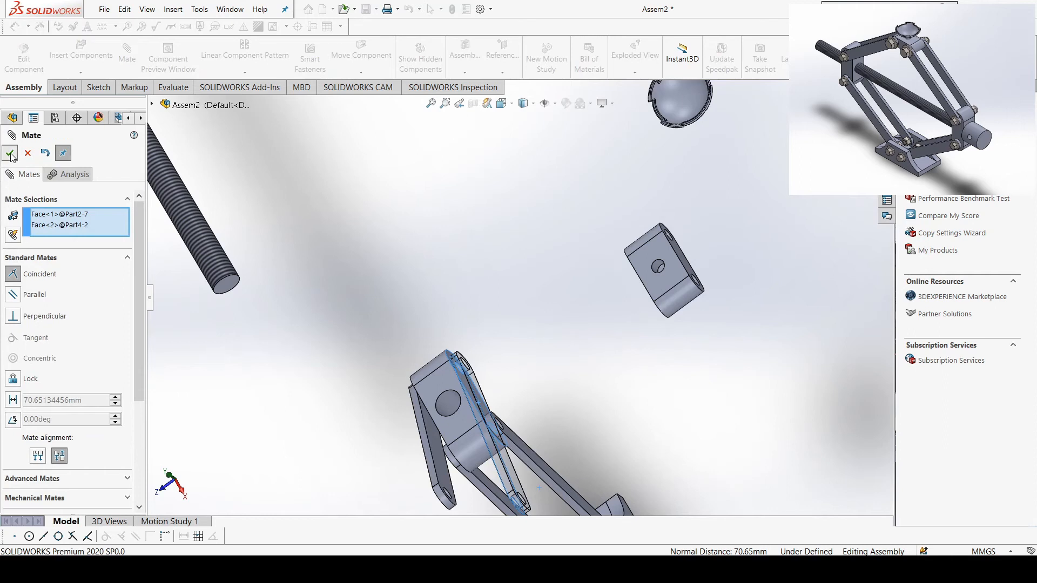
click(10, 154)
key(Escape)
Tilt the higher block towards upright and swing the low block's rear upper link upward.
scroll(505, 407, up, 3)
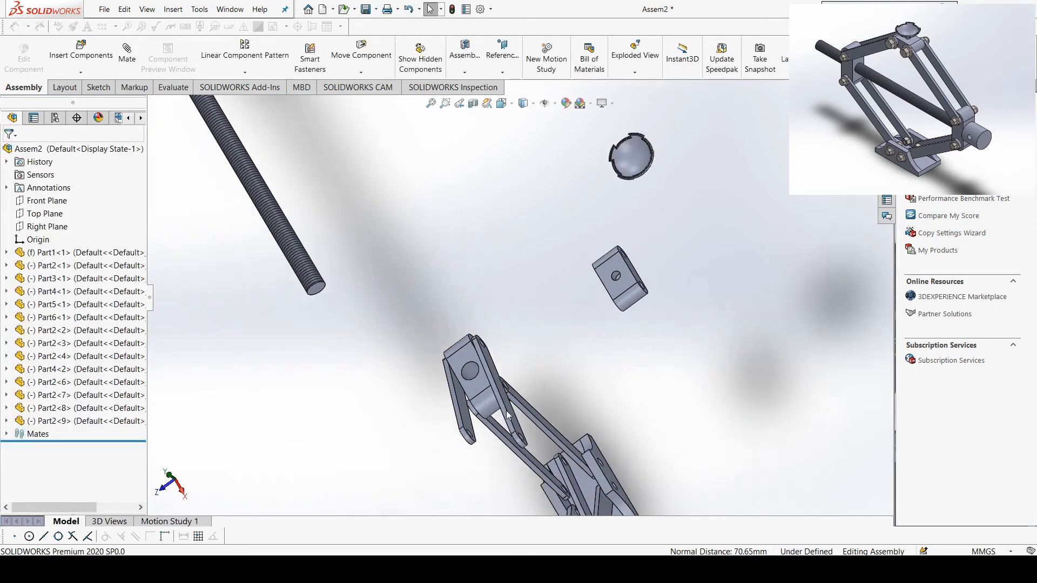
key(ctrl+7)
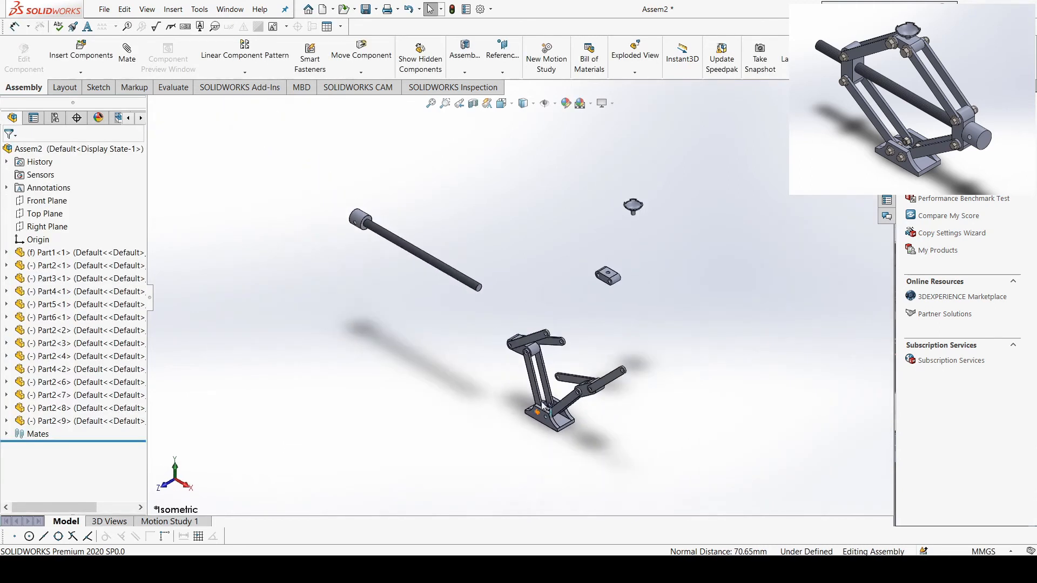
scroll(543, 413, down, 3)
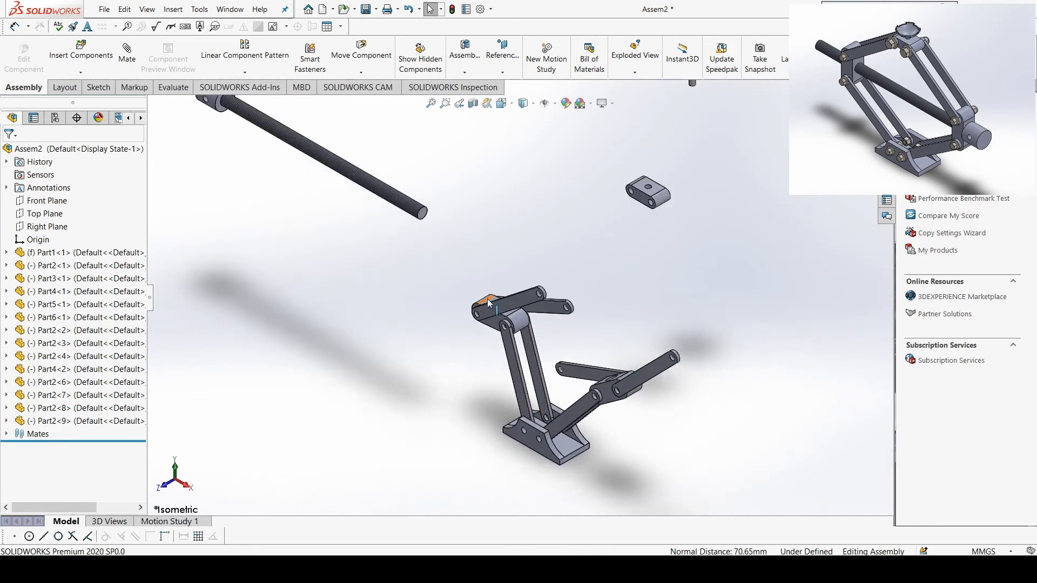
drag(493, 301, 502, 297)
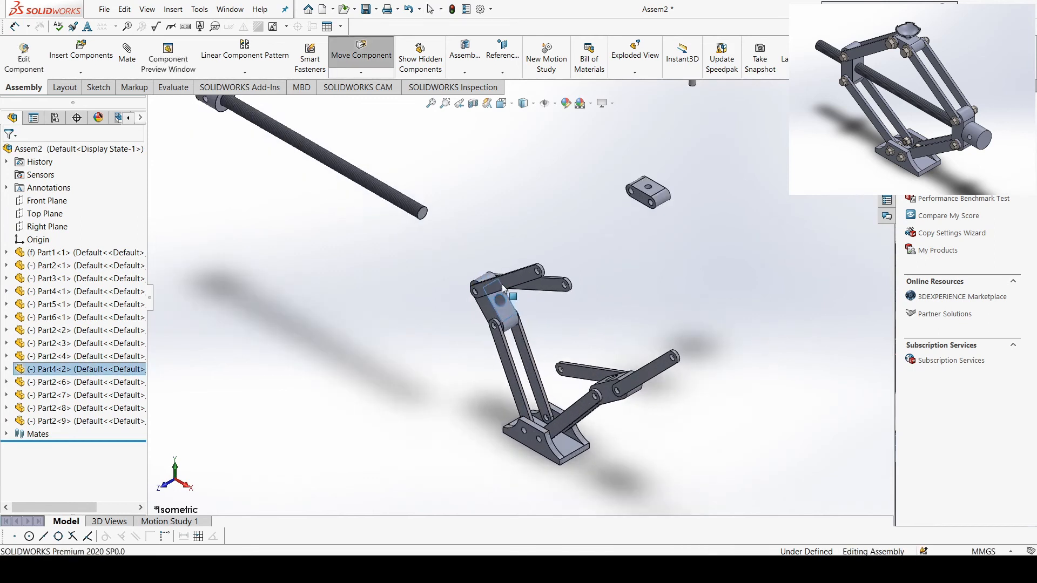
drag(583, 374, 608, 257)
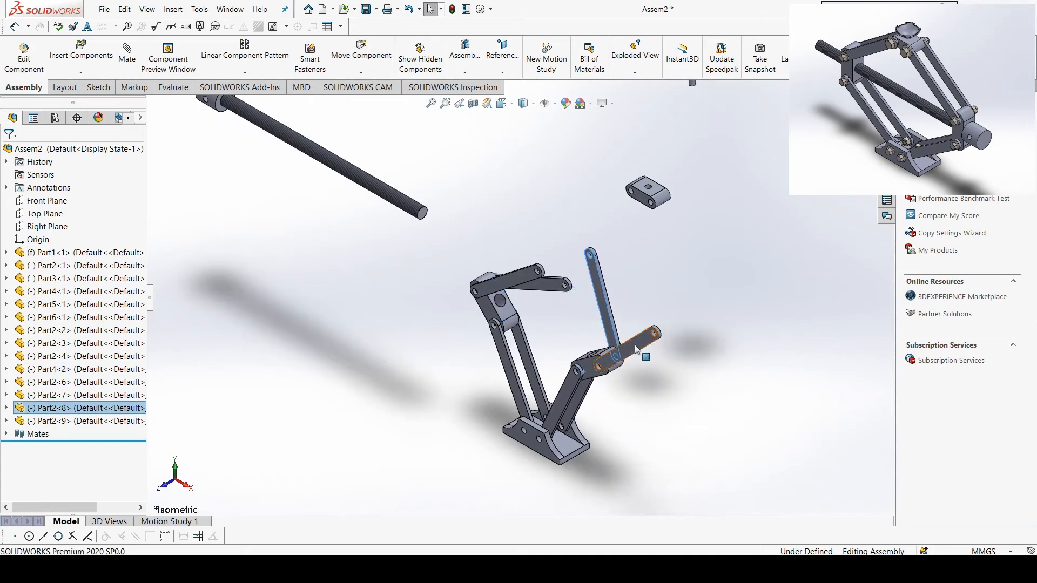
scroll(625, 378, down, 3)
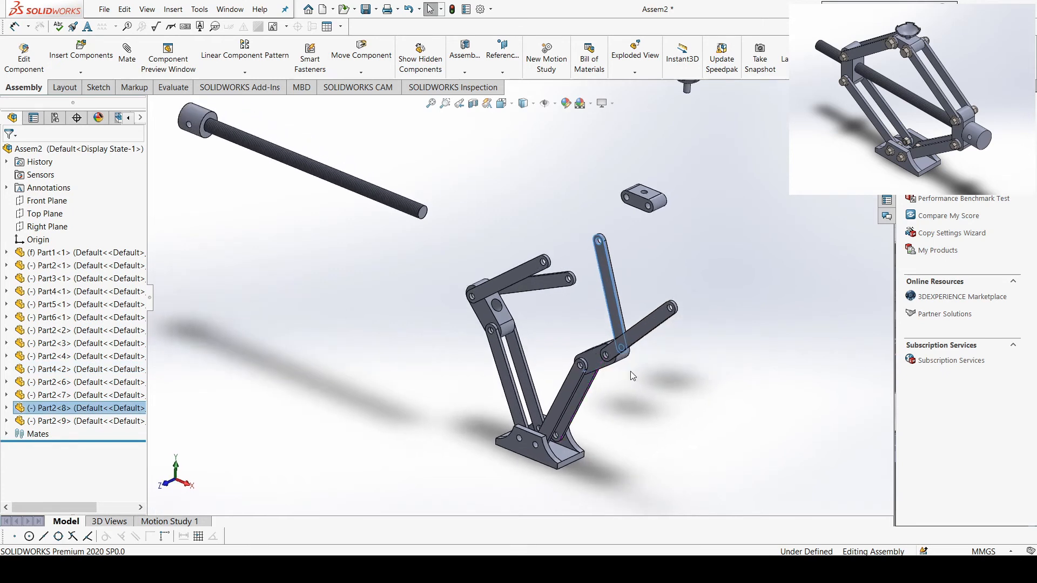
Spread the two lower arms apart and swing the upper links of both blocks into raised positions.
scroll(630, 371, down, 1)
drag(592, 254, 574, 449)
click(465, 403)
drag(447, 390, 418, 400)
drag(542, 462, 573, 468)
middle_drag(686, 470, 658, 422)
click(653, 426)
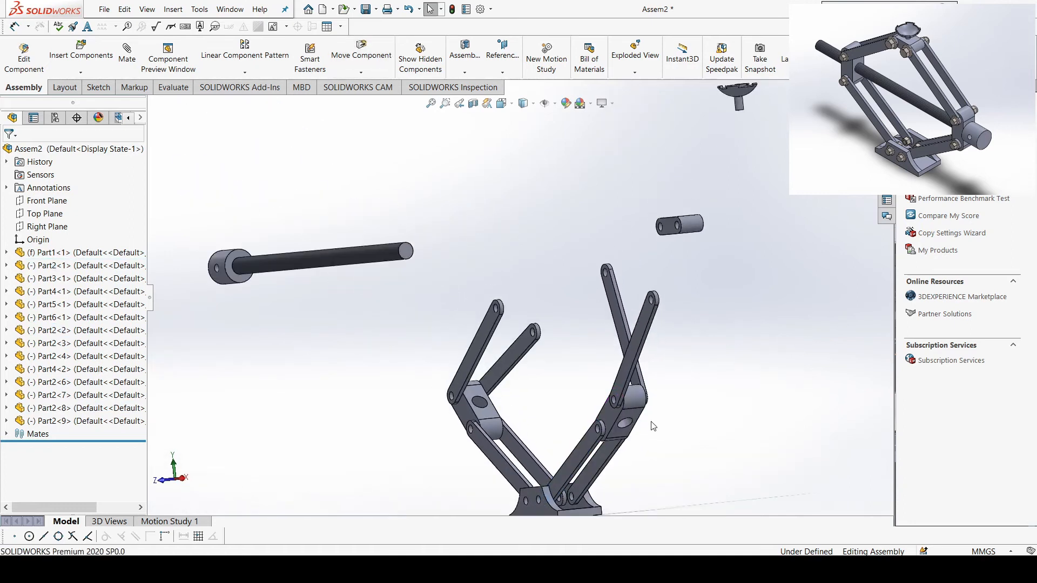
Add a parallel mate between the low block's drilled flat face and the assembly's Right Plane.
click(638, 415)
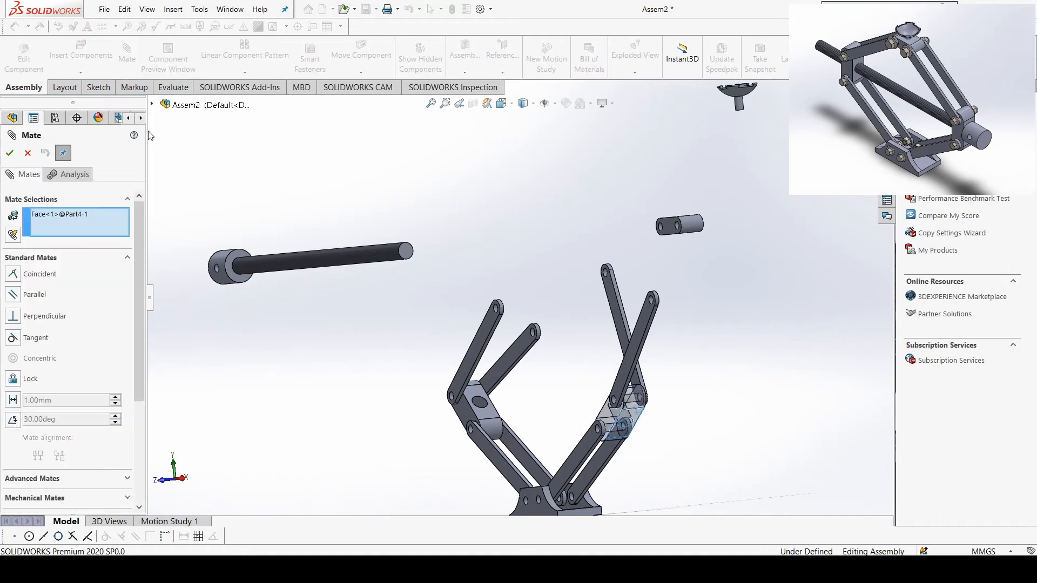
click(153, 105)
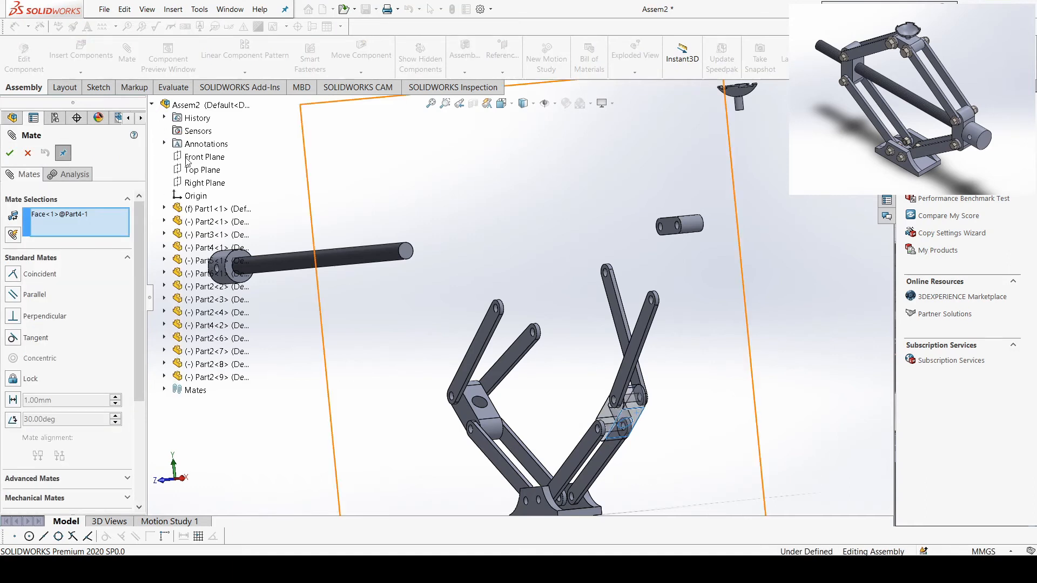
click(201, 182)
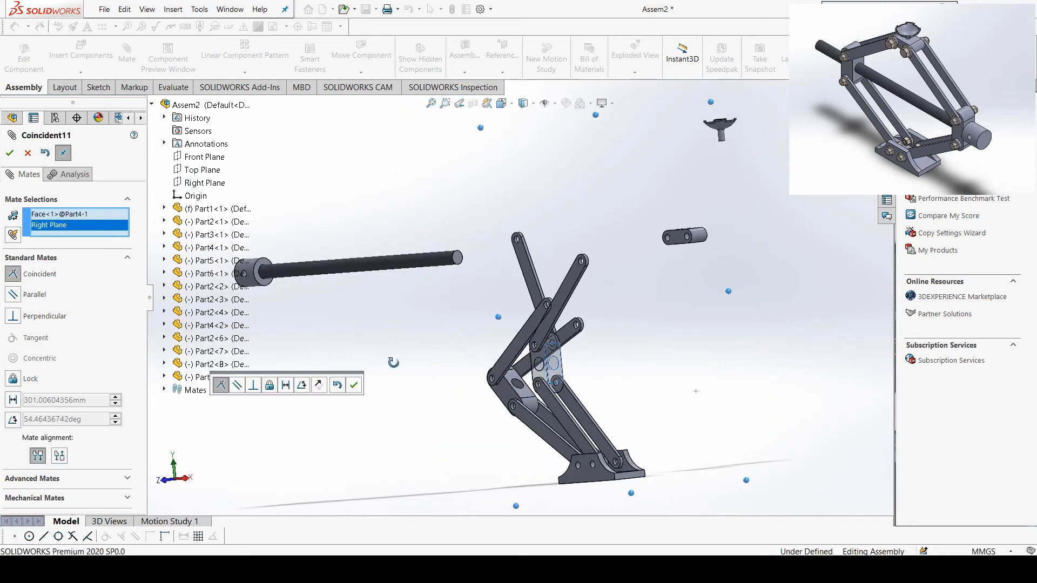
click(14, 298)
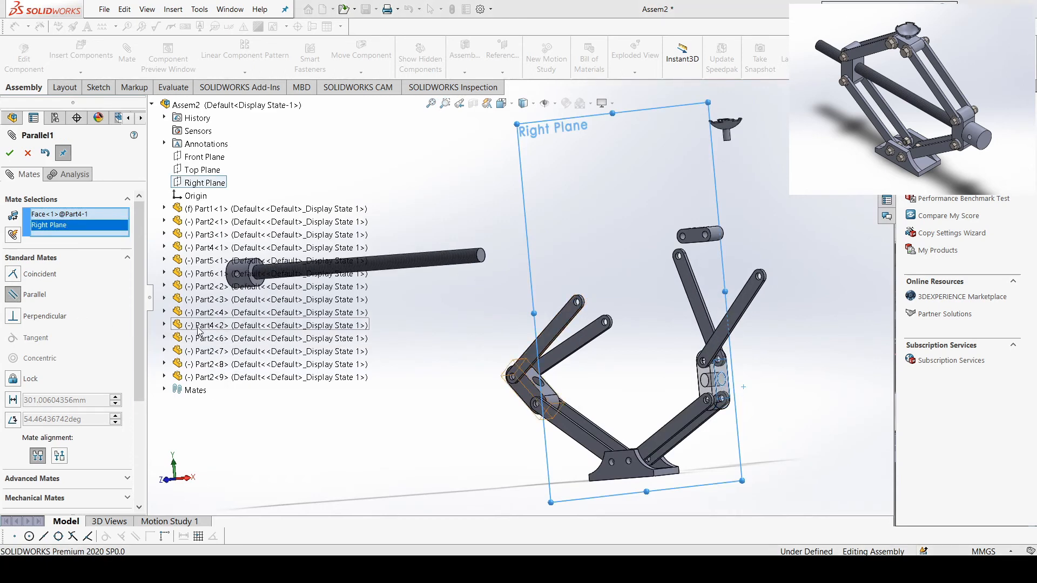
click(13, 155)
click(13, 156)
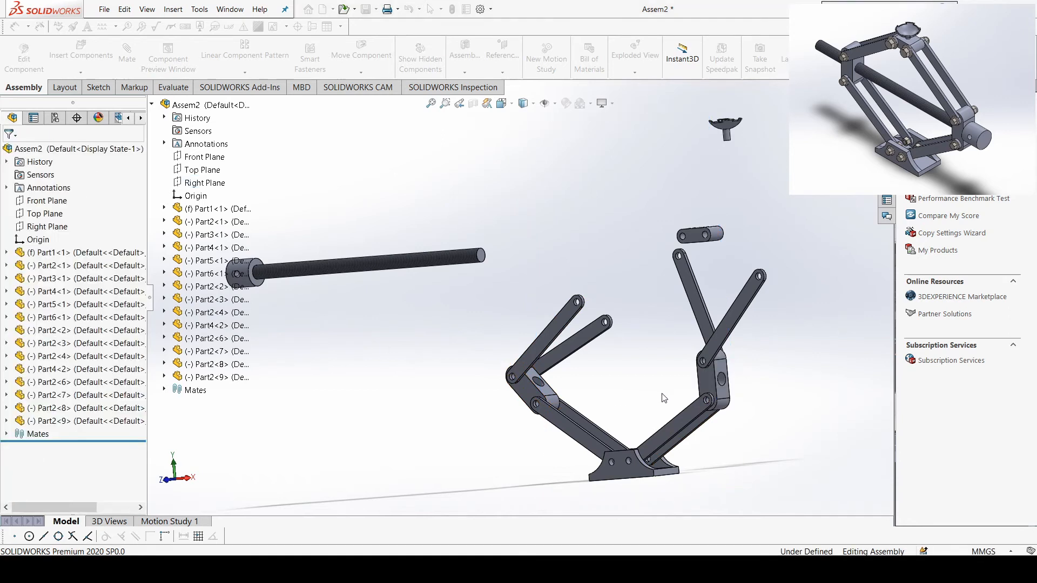
Add a parallel mate between the matching drilled flat faces of the two side blocks.
middle_drag(653, 384, 752, 368)
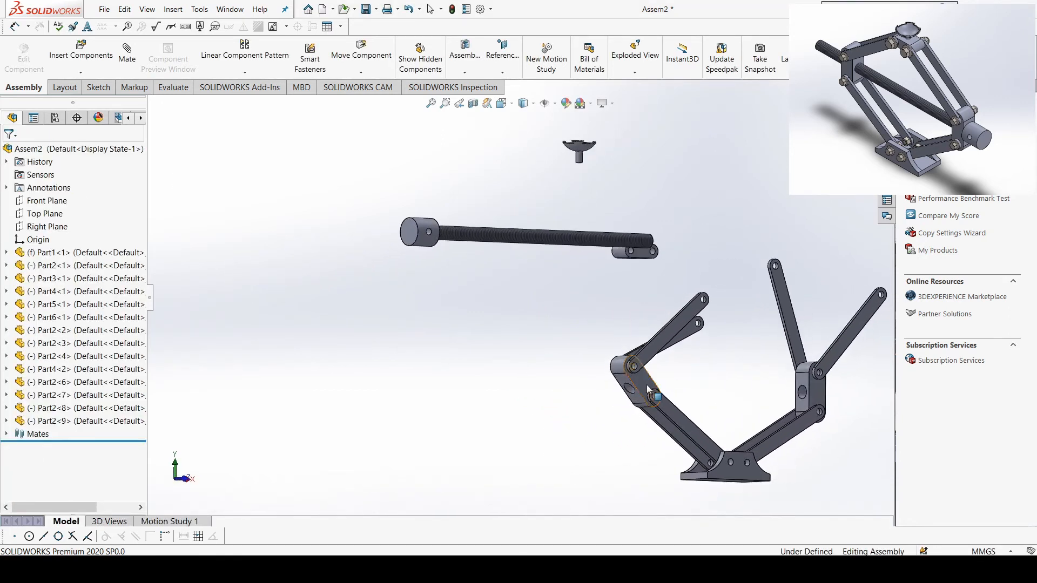
scroll(648, 388, down, 3)
click(591, 360)
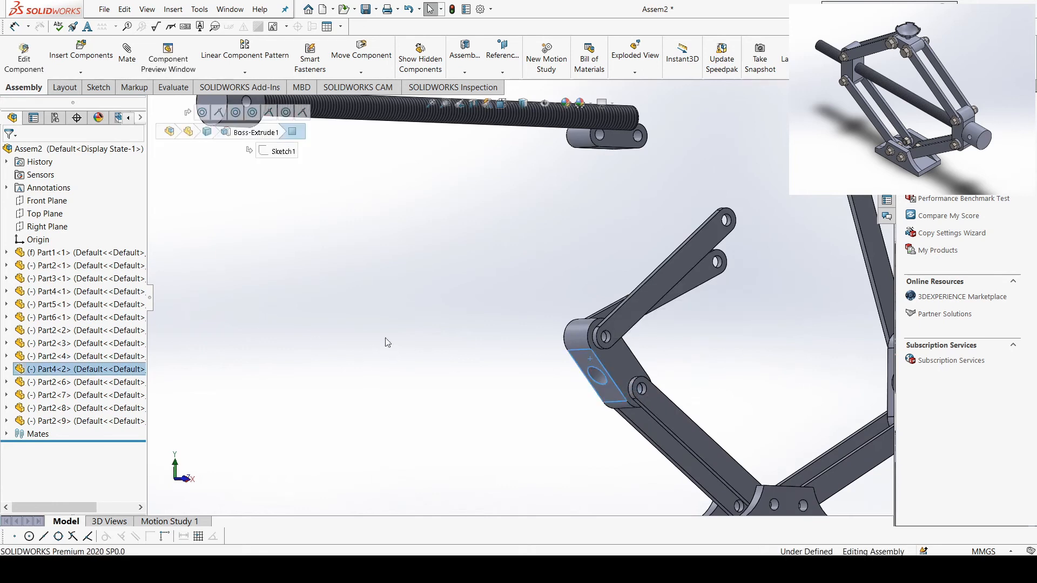
scroll(591, 365, up, 3)
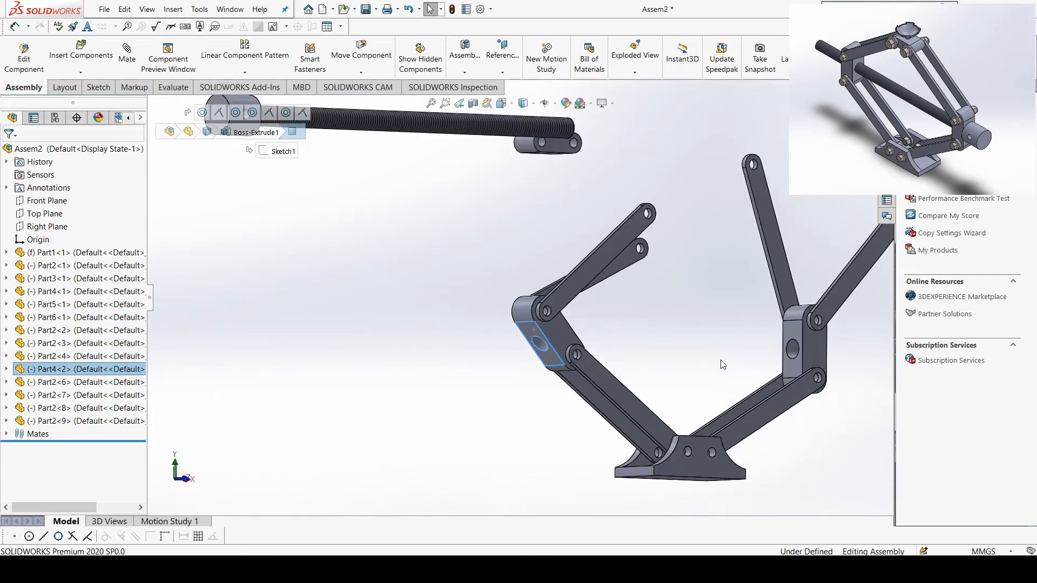
ctrl+click(793, 371)
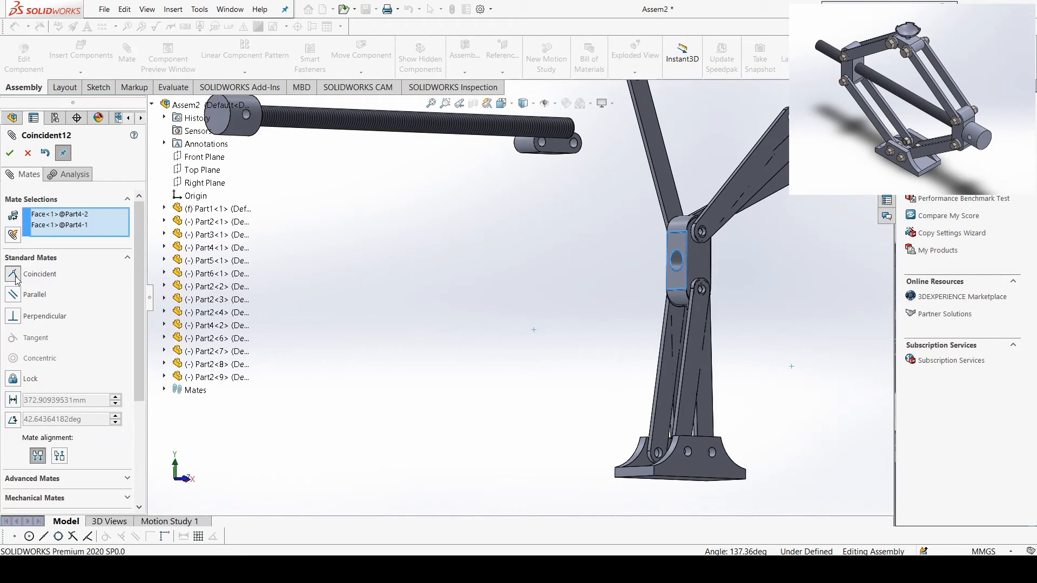
click(13, 295)
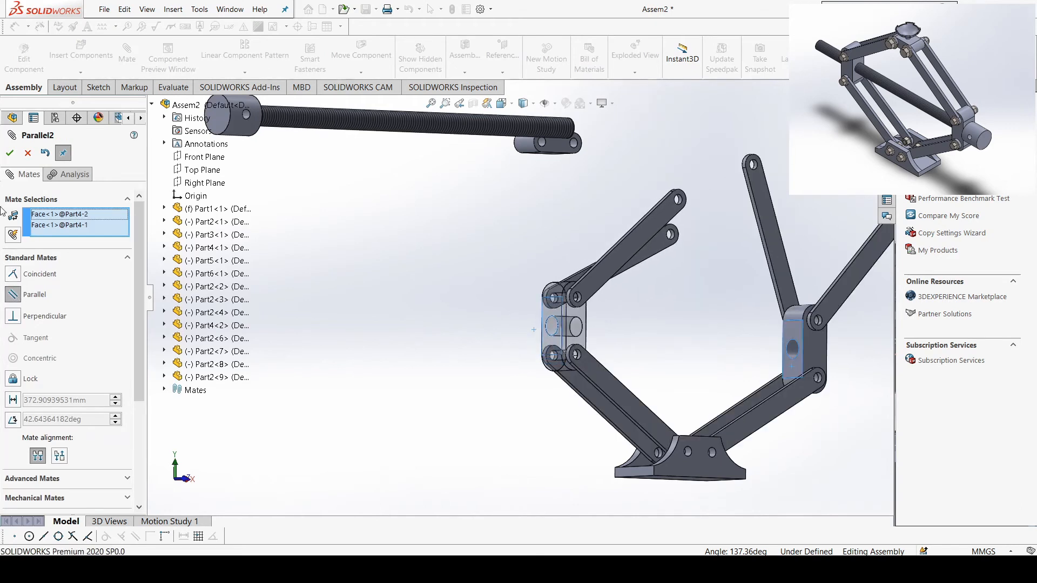
click(10, 153)
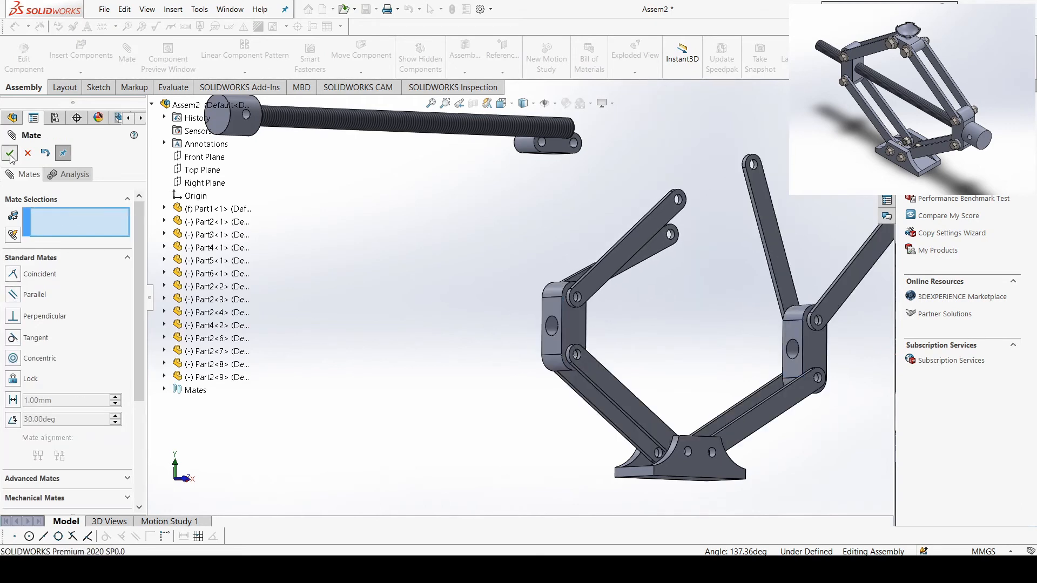
key(Escape)
Swing the upper links towards each other and move the small two-hole top block between their free ends.
key(ctrl+7)
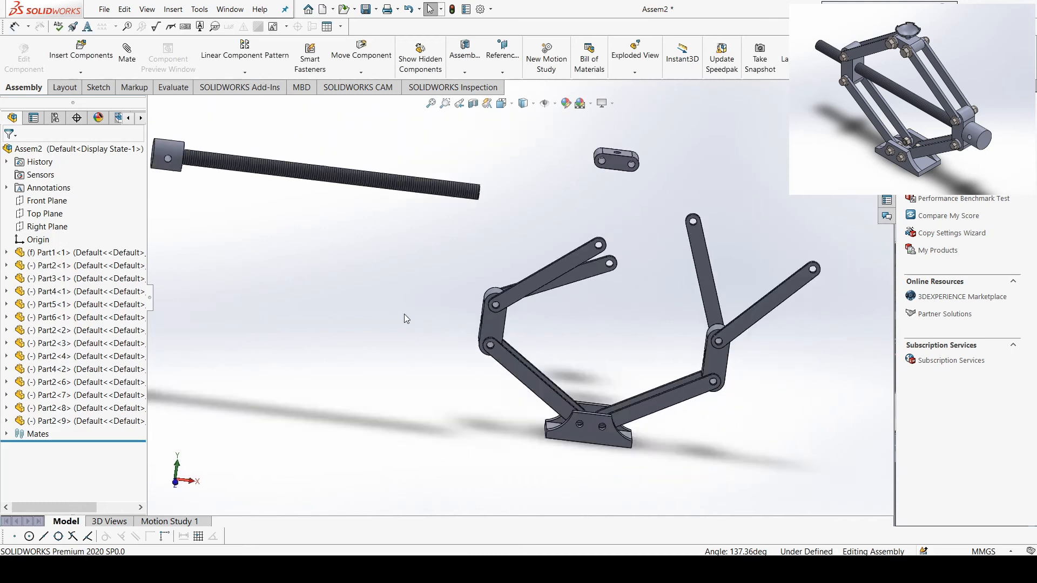
drag(470, 275, 455, 216)
drag(631, 371, 551, 305)
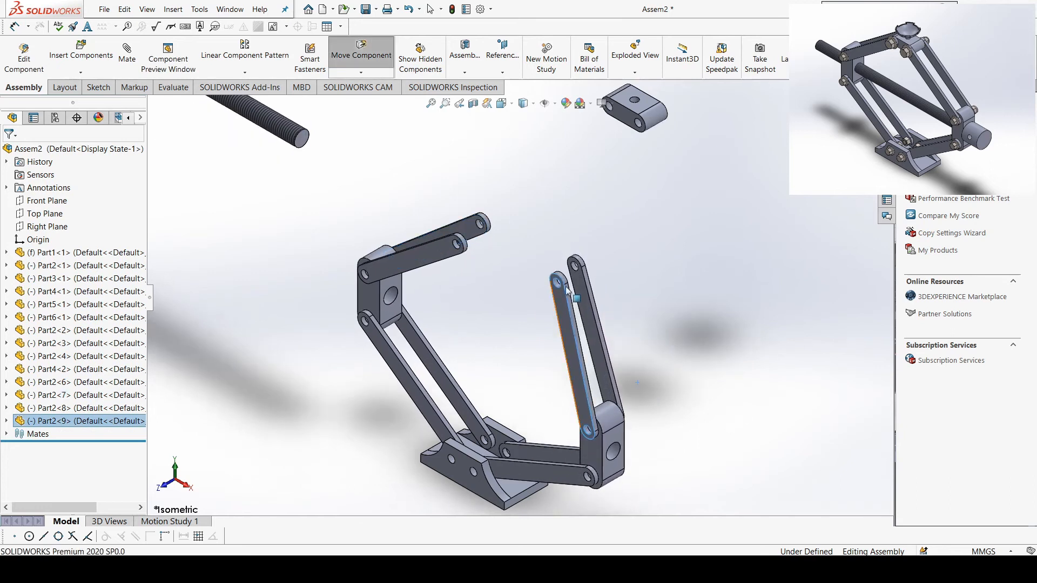
scroll(545, 200, up, 1)
scroll(545, 205, down, 1)
click(628, 124)
drag(559, 209, 505, 311)
Add a concentric mate between the top block's cross hole and the end hole of the low block's rear upper link.
scroll(504, 308, down, 1)
scroll(502, 308, down, 4)
click(447, 298)
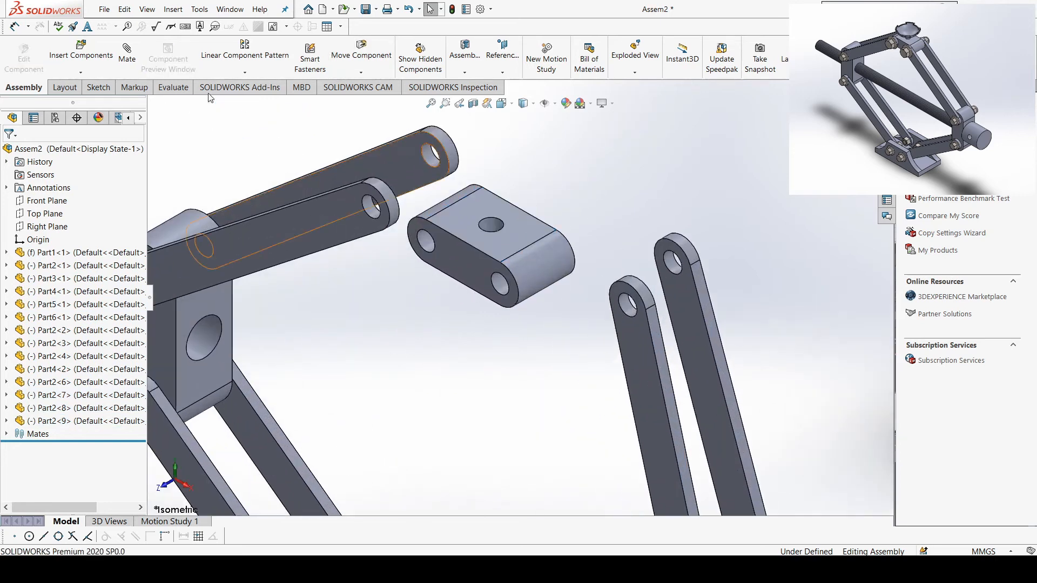
click(464, 218)
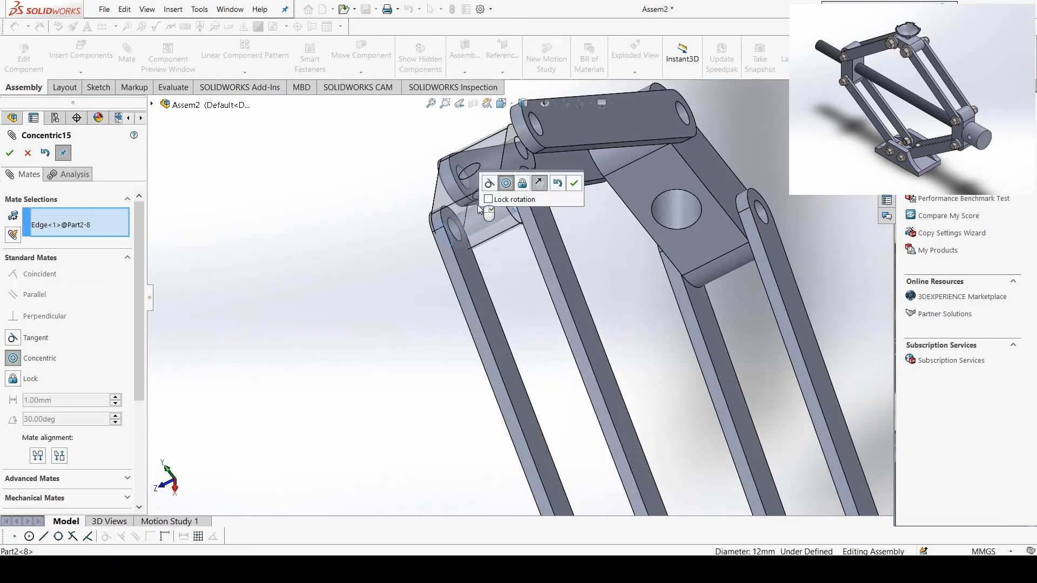
click(477, 208)
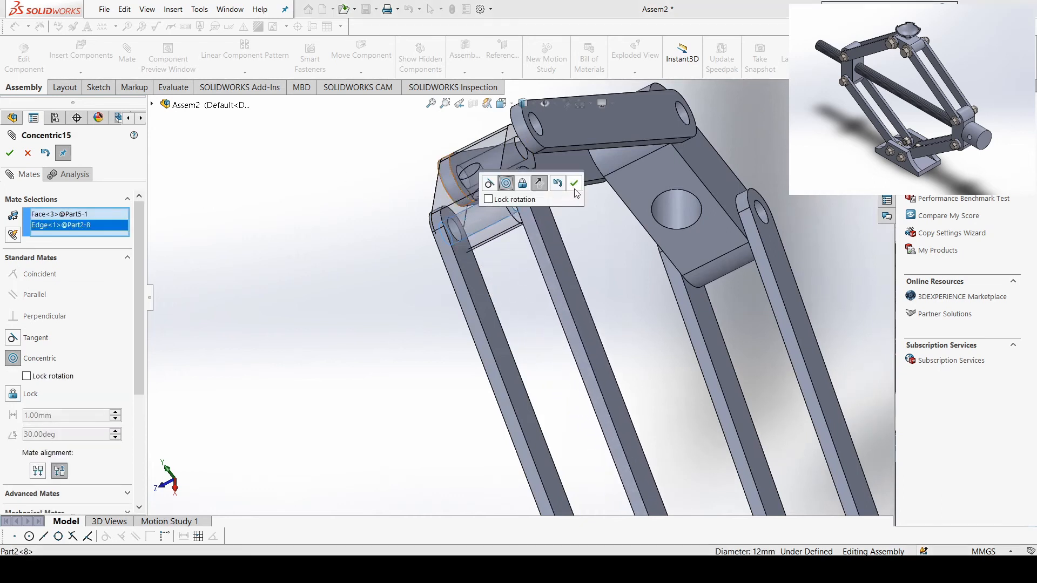
click(575, 184)
Add a concentric mate between the top block's other cross hole and the opposite rear upper link's end hole.
click(532, 142)
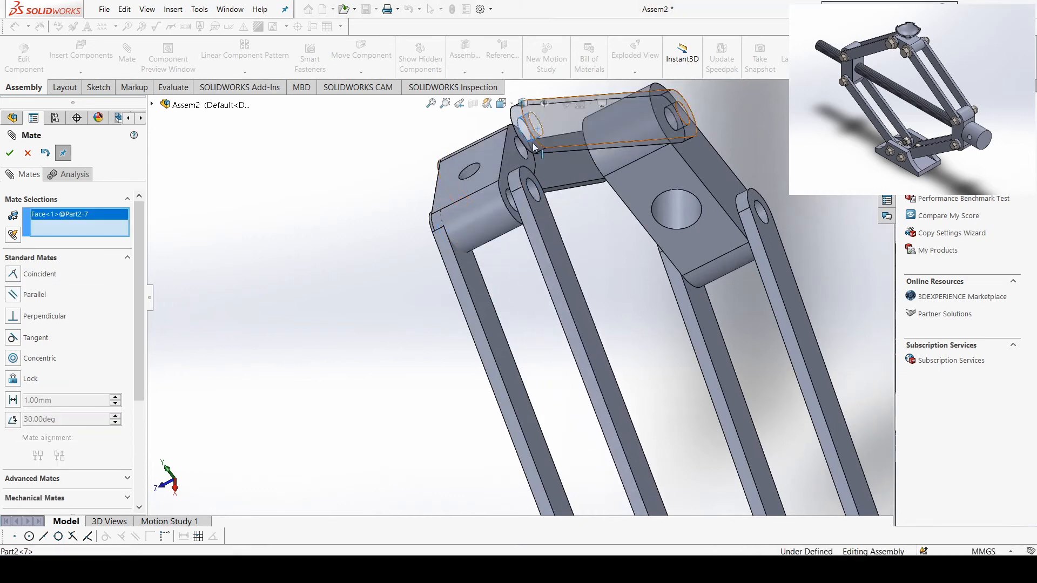
click(520, 148)
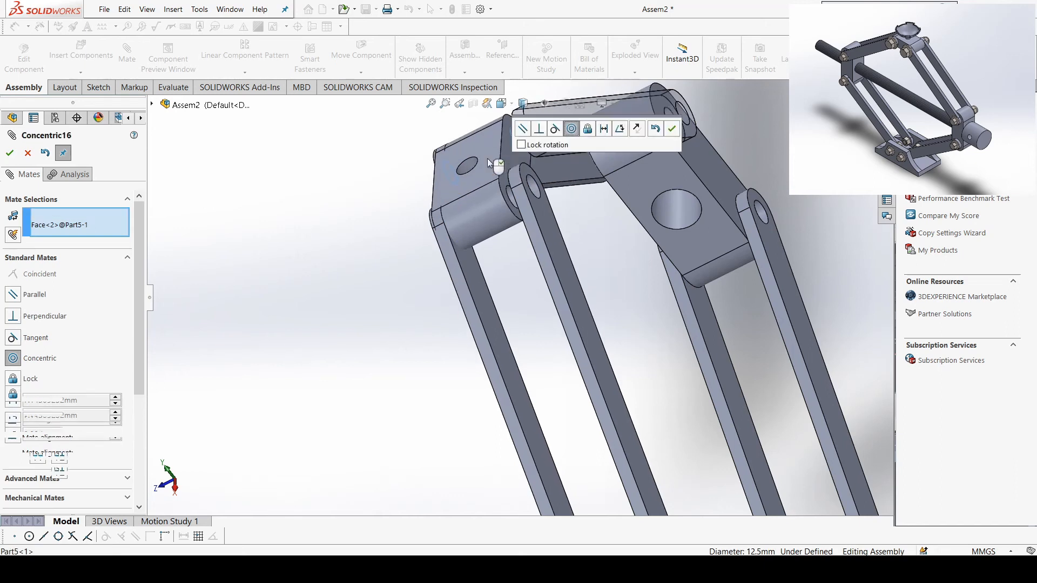
click(671, 128)
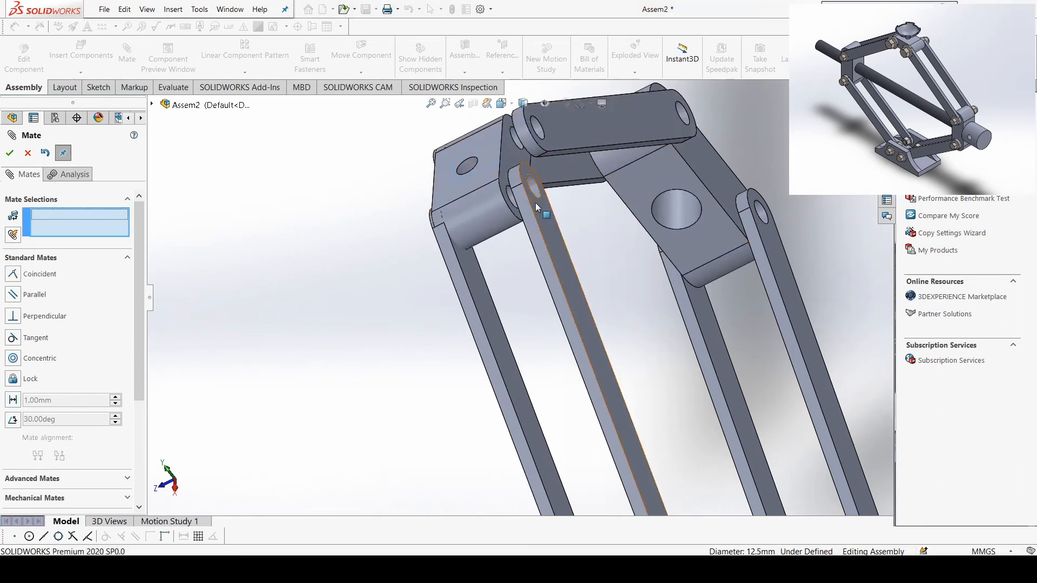
Add a coincident mate between the top block's rear side face and the adjacent upper link's inner face, and finish mating.
drag(536, 202, 525, 180)
scroll(525, 180, down, 2)
click(479, 177)
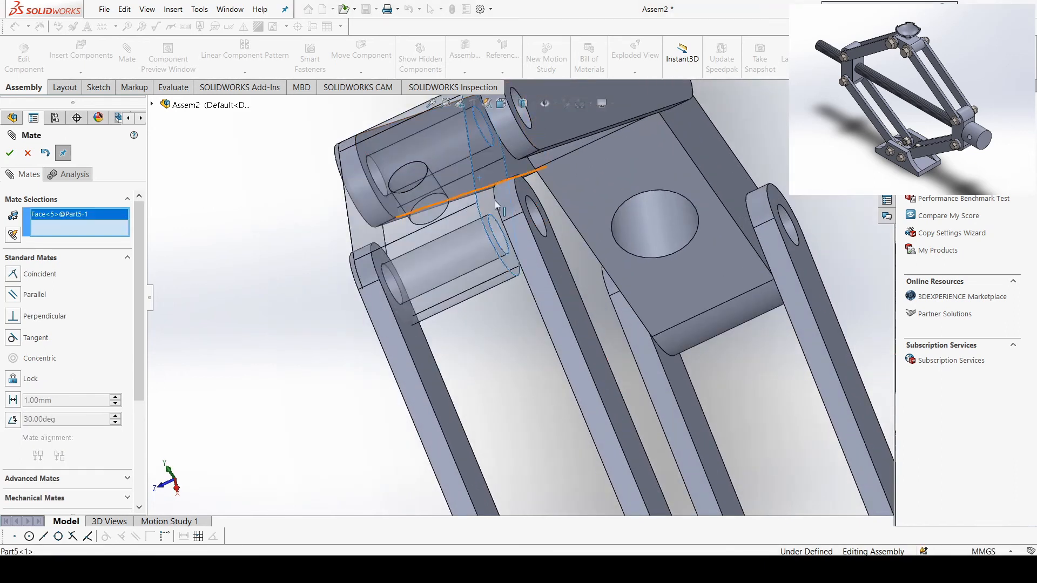
middle_drag(526, 260, 552, 274)
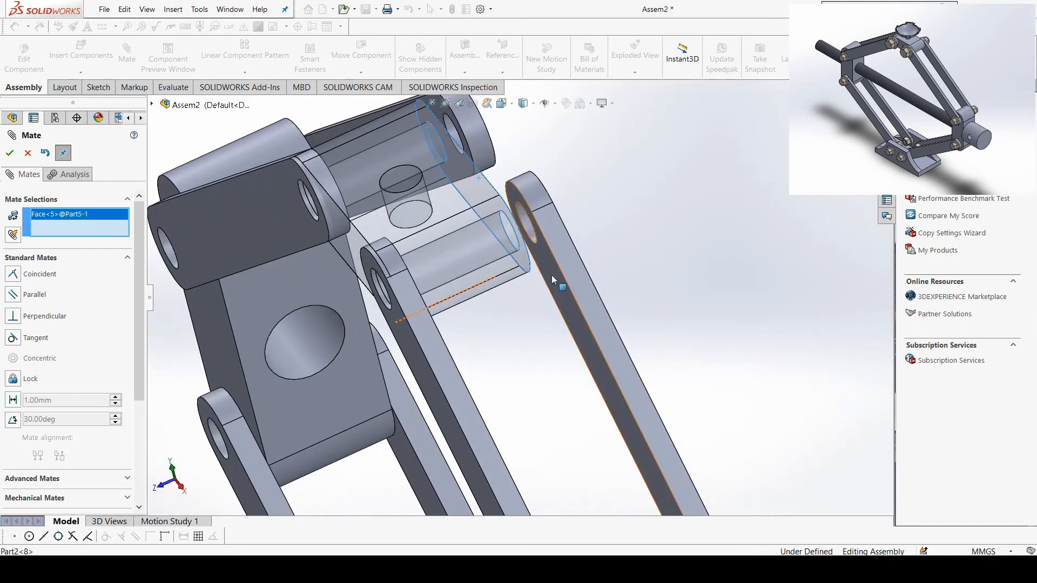
click(552, 274)
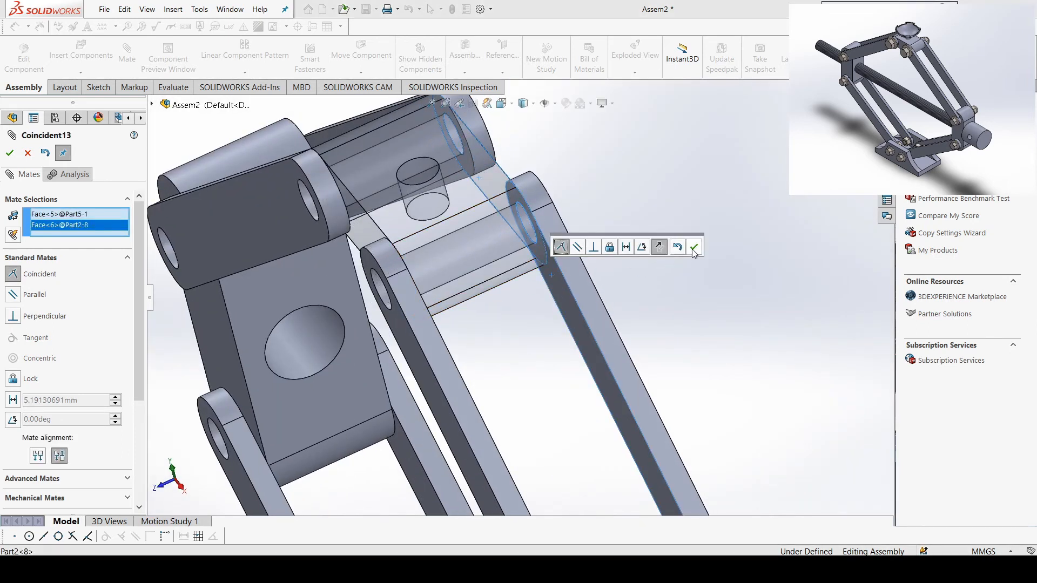
click(694, 248)
scroll(465, 175, down, 3)
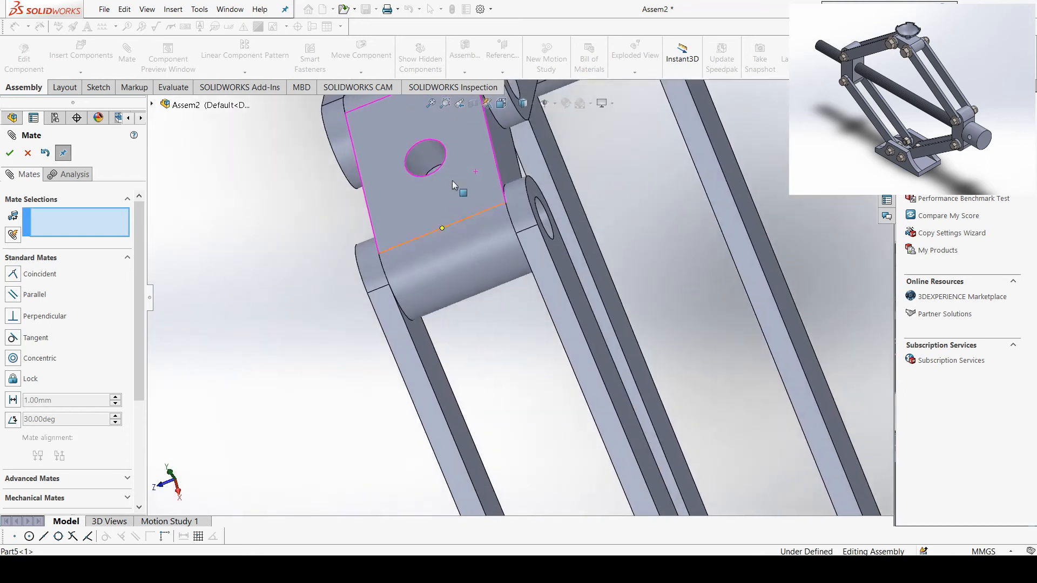
scroll(406, 146, up, 3)
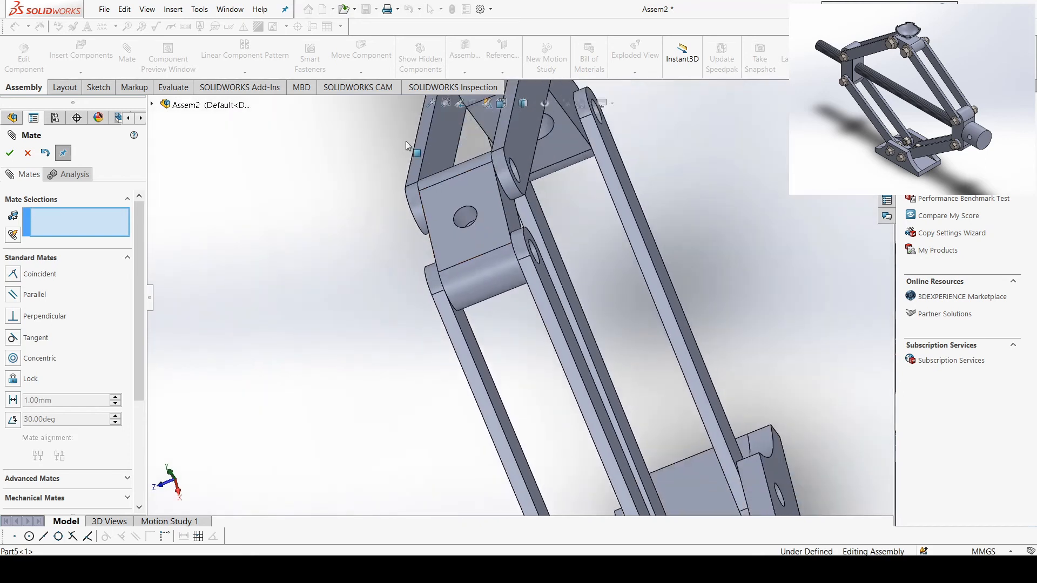
click(10, 153)
click(449, 239)
mouse_move(403, 248)
mouse_down()
mouse_move(484, 234)
mouse_move(402, 245)
mouse_up()
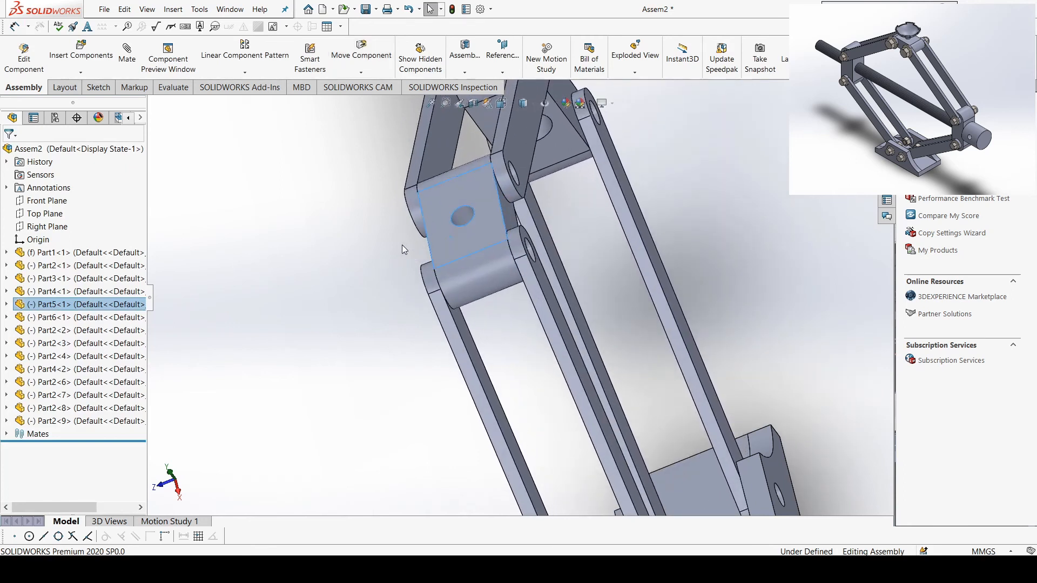
key(ctrl+7)
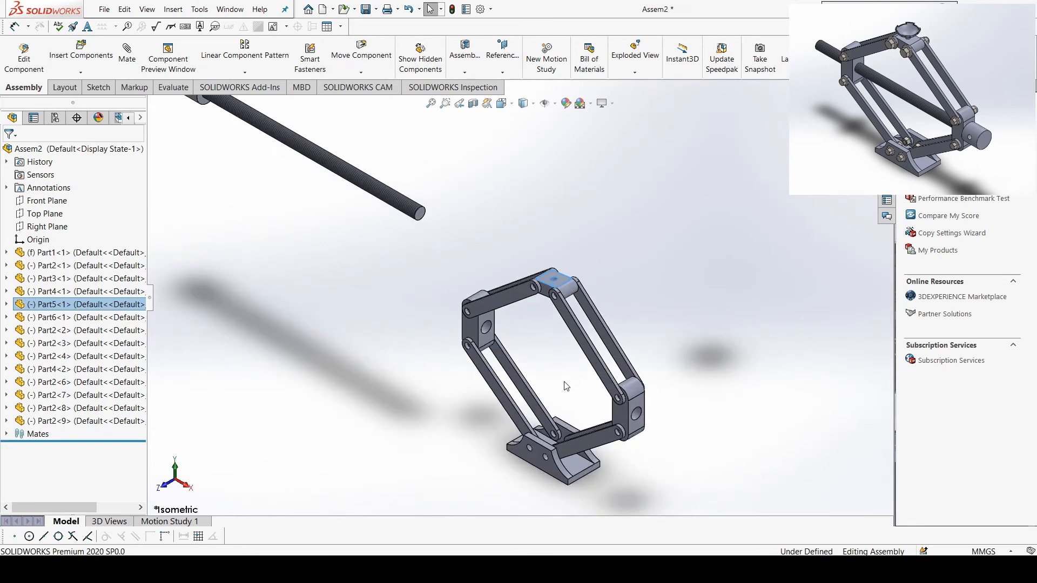
Move the notched support cup from its loose position to just above the top block.
click(715, 386)
scroll(508, 270, up, 4)
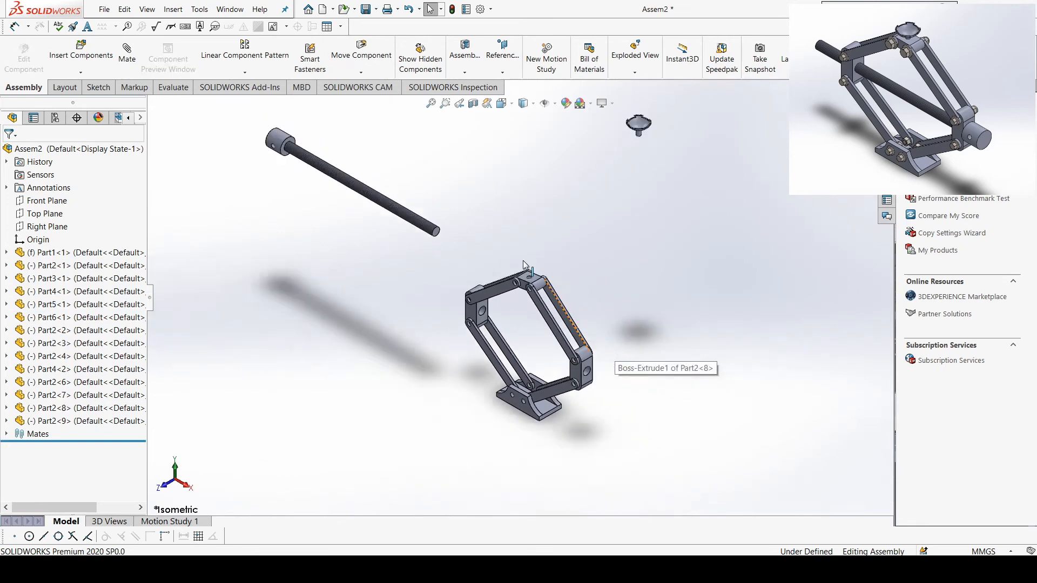
drag(624, 154, 513, 249)
scroll(524, 267, down, 2)
scroll(527, 275, down, 8)
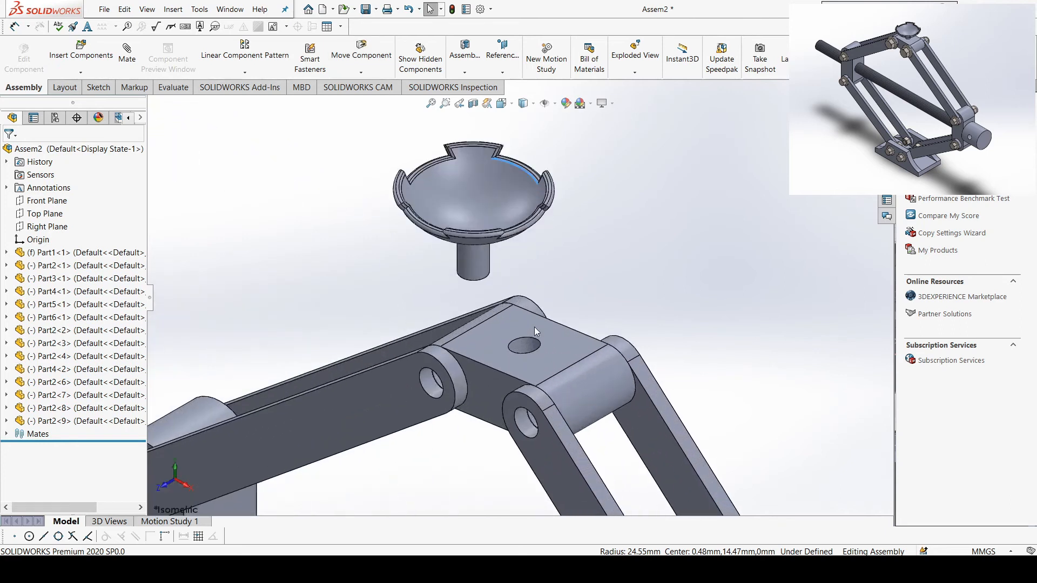
Add a coincident mate between the floor of the top block's blind hole and the support cup's stem end face.
click(538, 375)
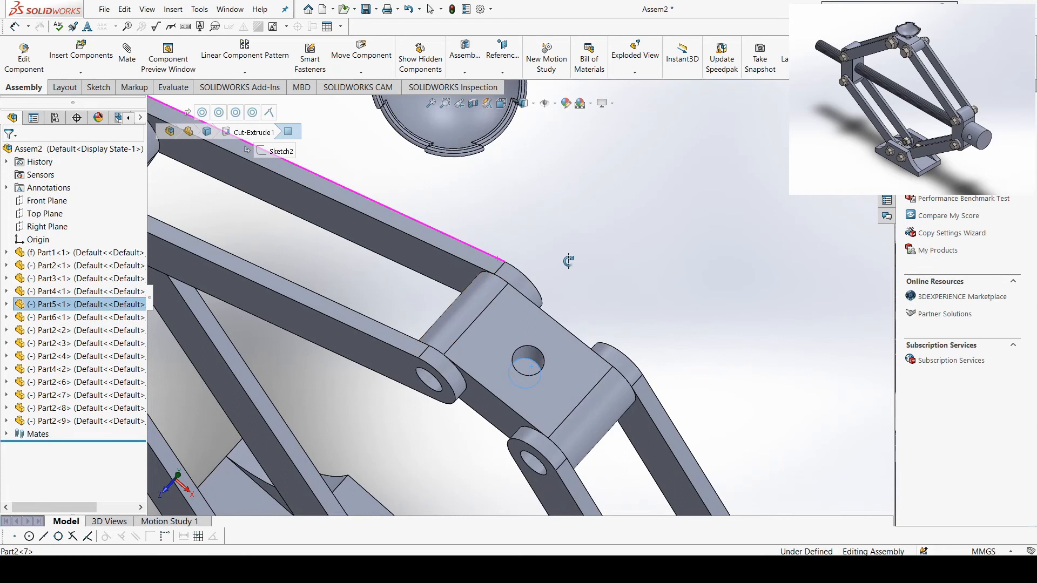
key(Escape)
click(532, 367)
middle_drag(532, 367, 398, 209)
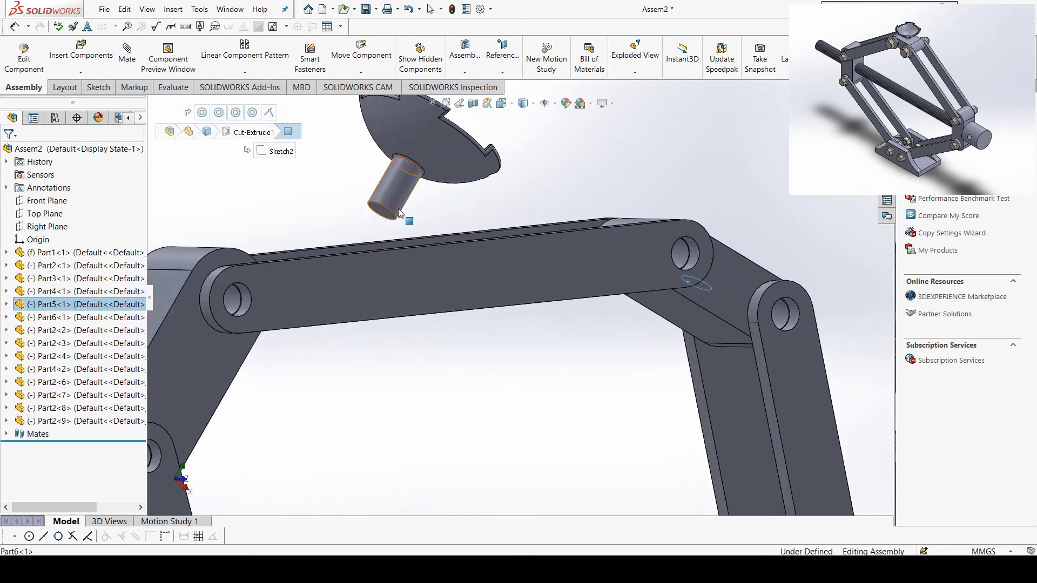
ctrl+click(390, 216)
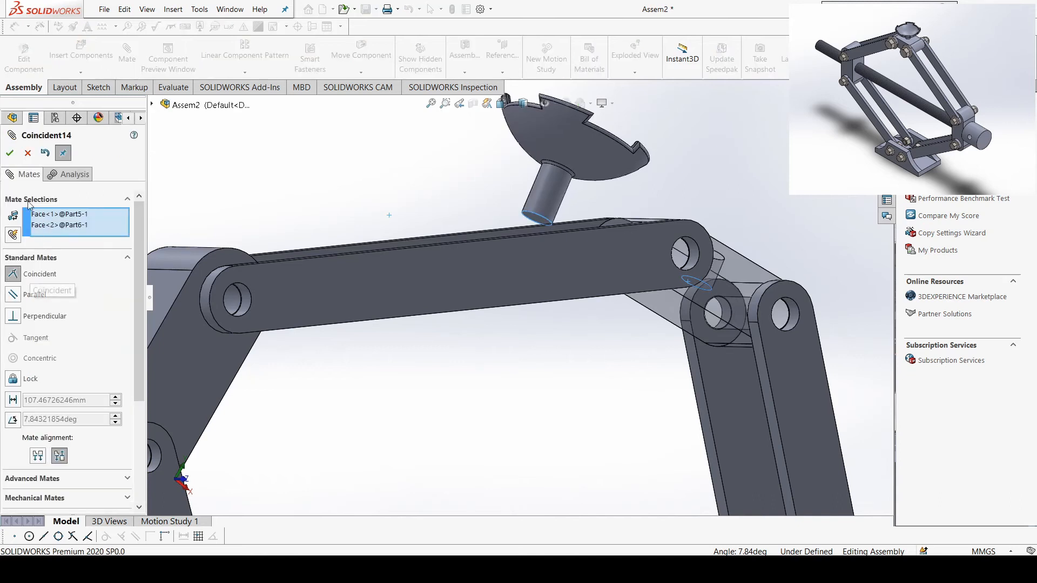
click(11, 153)
Add a concentric mate between the top block's blind hole and the support cup's cylindrical stem.
middle_drag(491, 227, 657, 181)
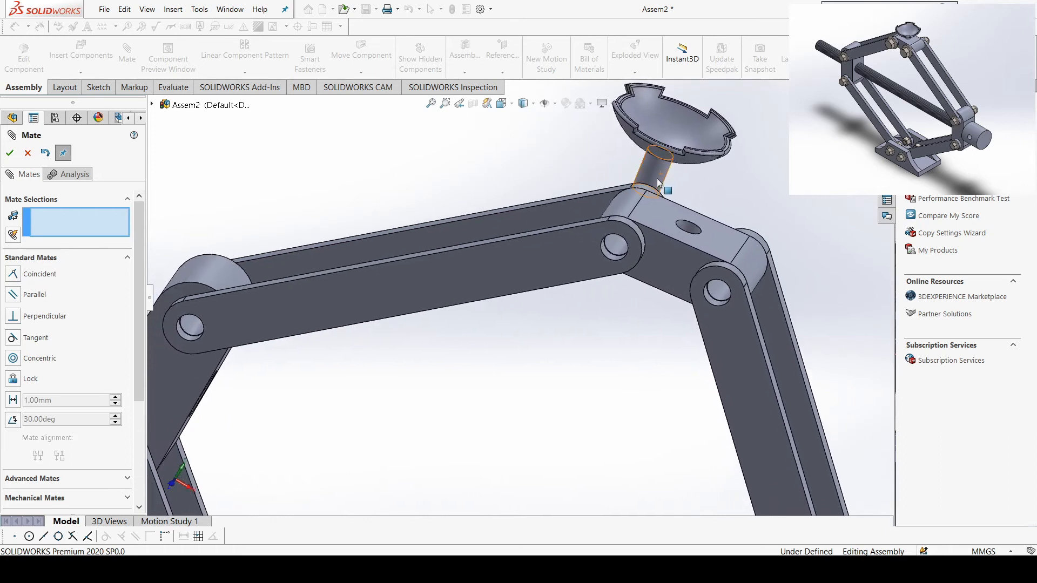
click(692, 229)
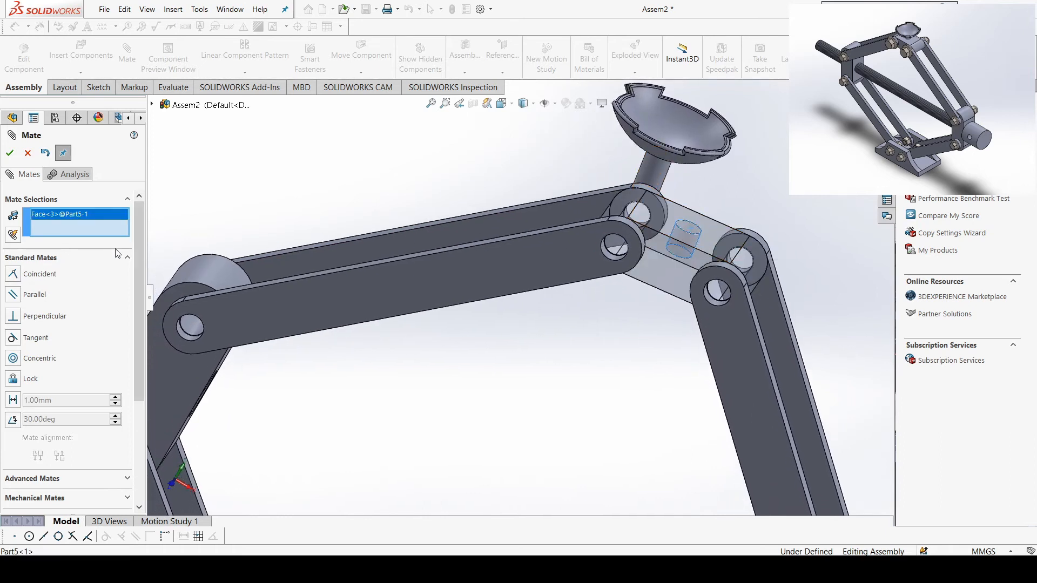
click(664, 168)
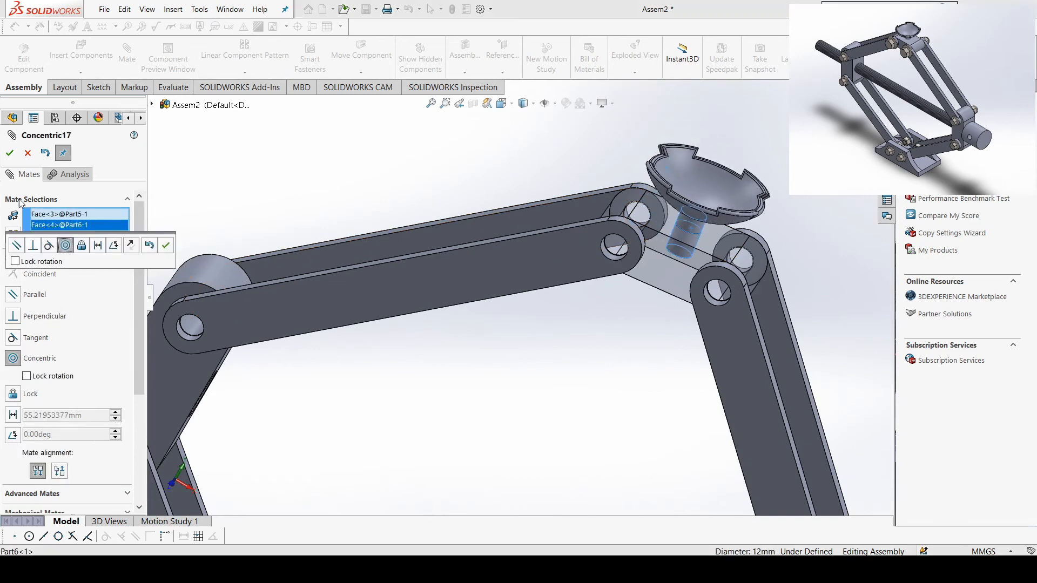
click(10, 155)
scroll(589, 318, up, 5)
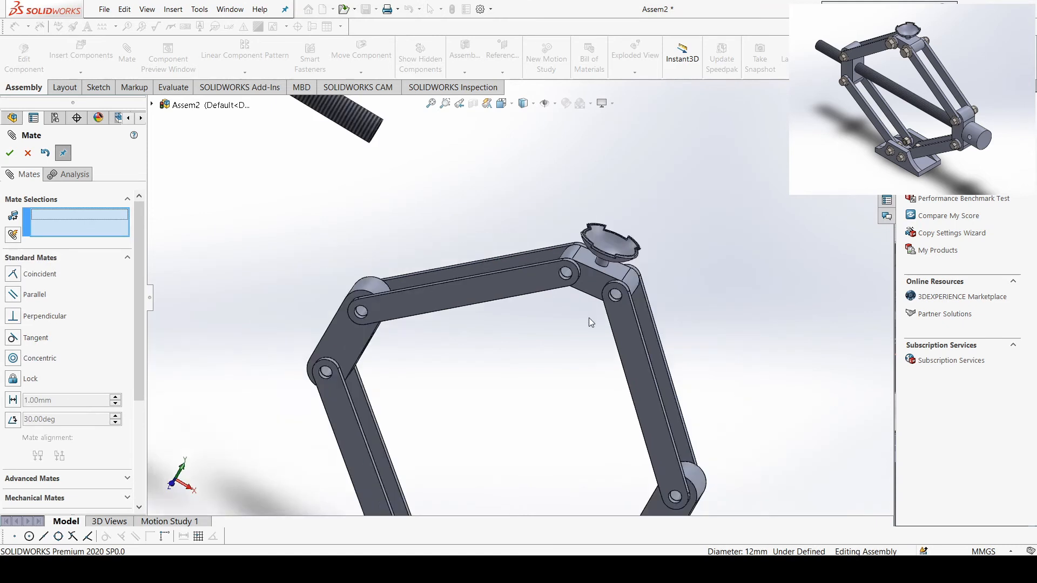
scroll(588, 319, up, 3)
key(ctrl+7)
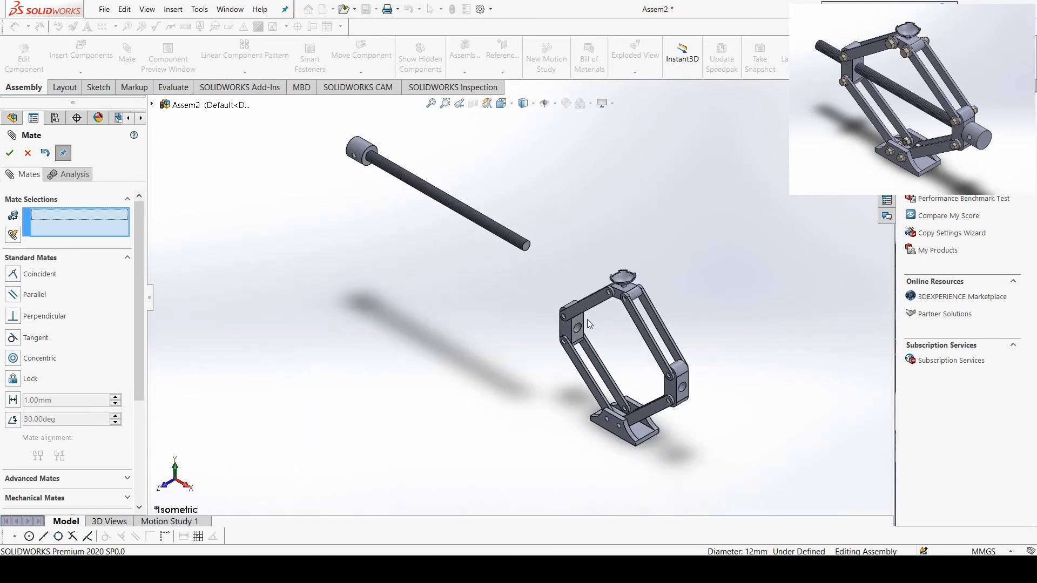
Swing the upper links and support cup slightly to test how the linkage moves.
mouse_move(638, 325)
mouse_down()
mouse_move(634, 351)
mouse_move(638, 338)
mouse_up()
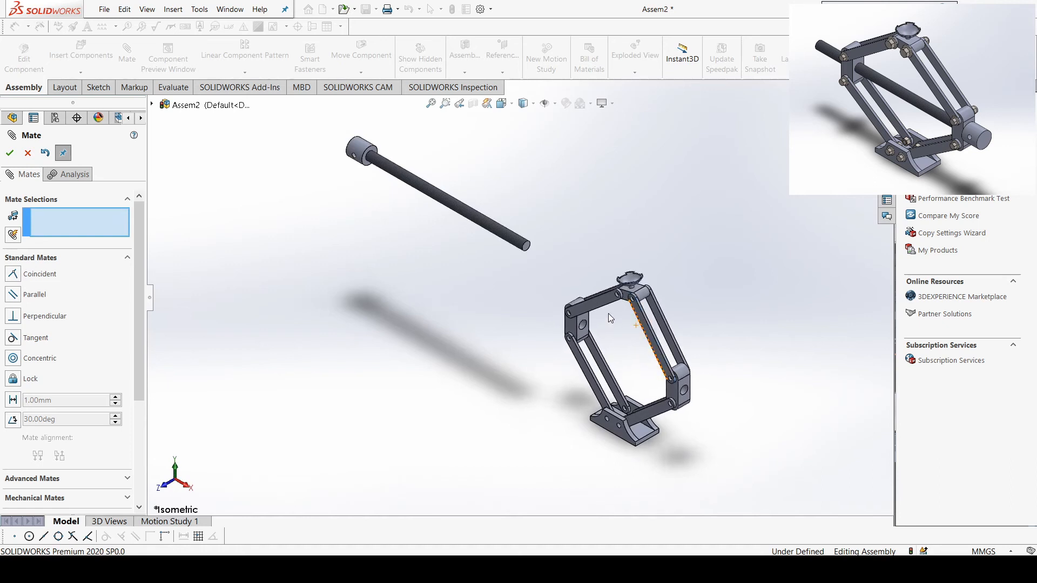
mouse_move(598, 302)
mouse_down()
mouse_move(590, 316)
mouse_move(602, 310)
mouse_up()
drag(632, 276, 636, 268)
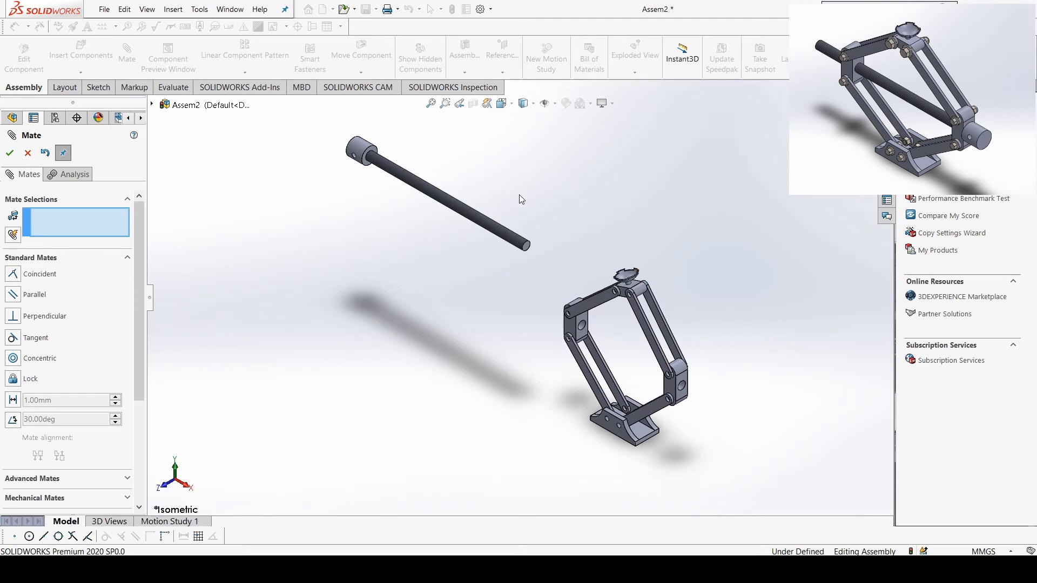
Move the threaded rod closer to the linkage and rotate it so its cylindrical head faces the jack.
drag(467, 215, 539, 243)
click(32, 155)
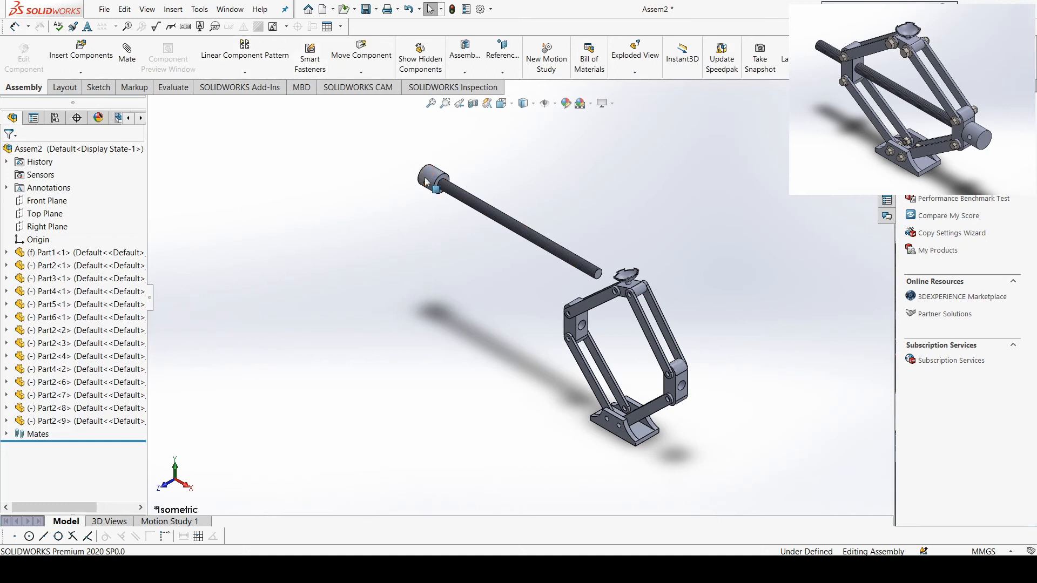
click(360, 72)
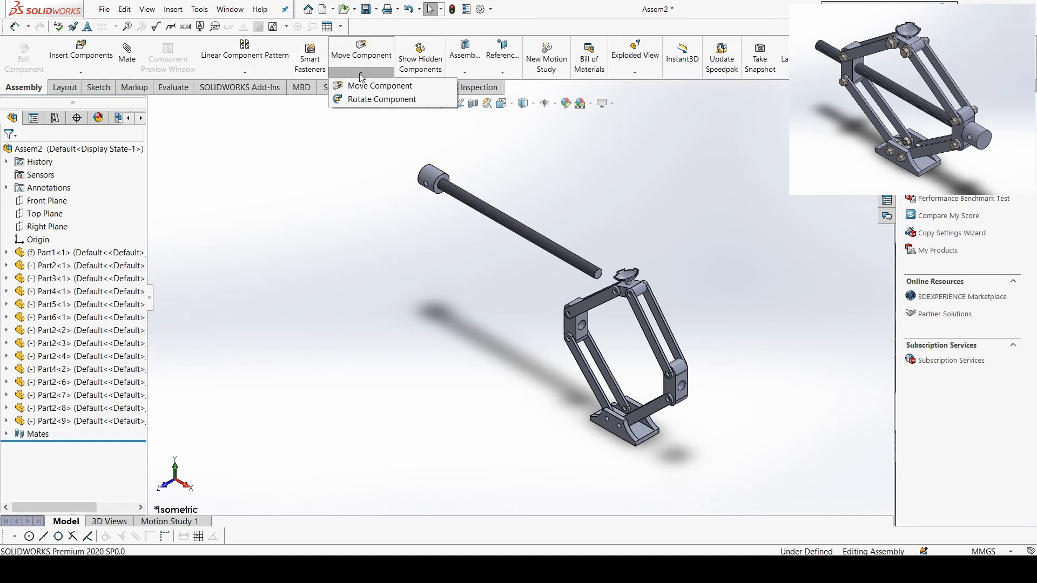
click(381, 99)
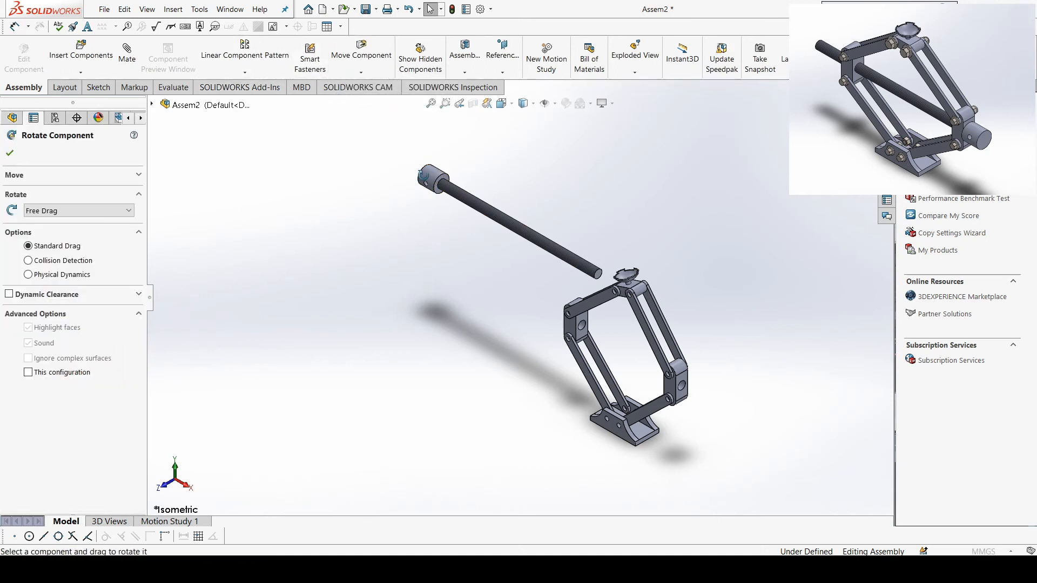
drag(424, 176, 358, 193)
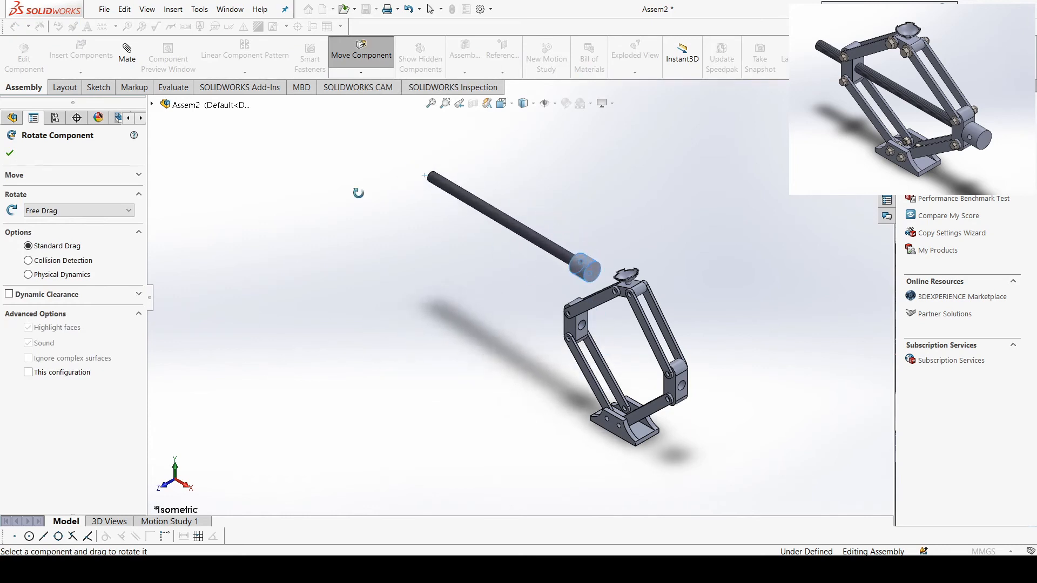
click(10, 154)
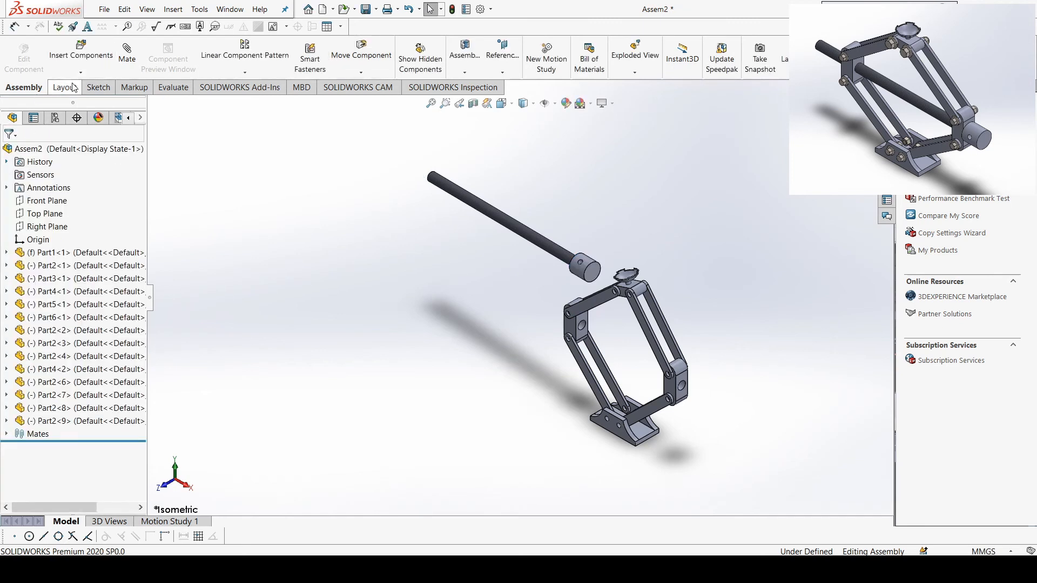
Add a concentric mate between the threaded rod's shaft and the through hole of the higher side block.
click(465, 195)
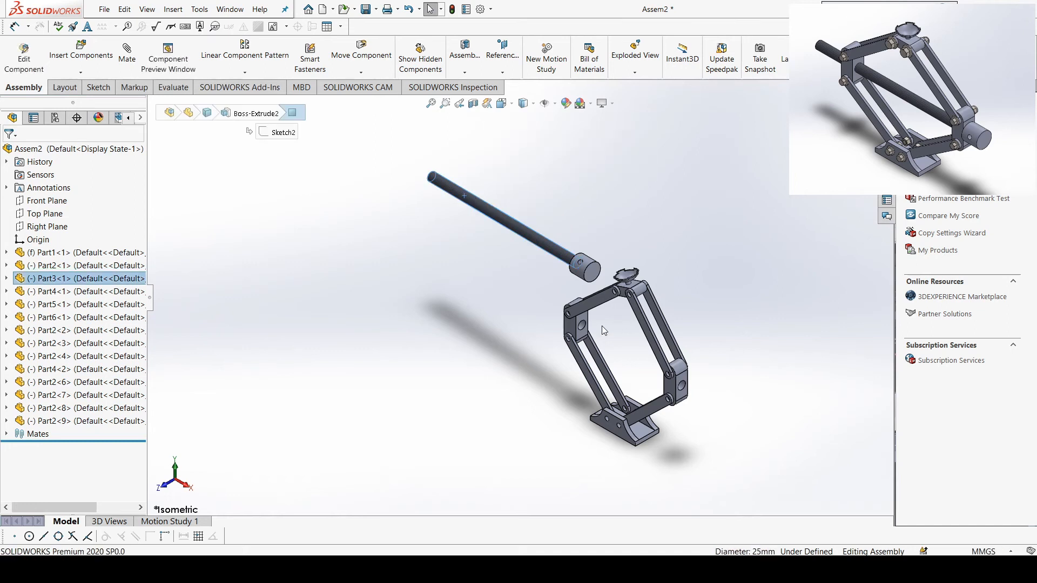
scroll(602, 326, down, 3)
click(562, 320)
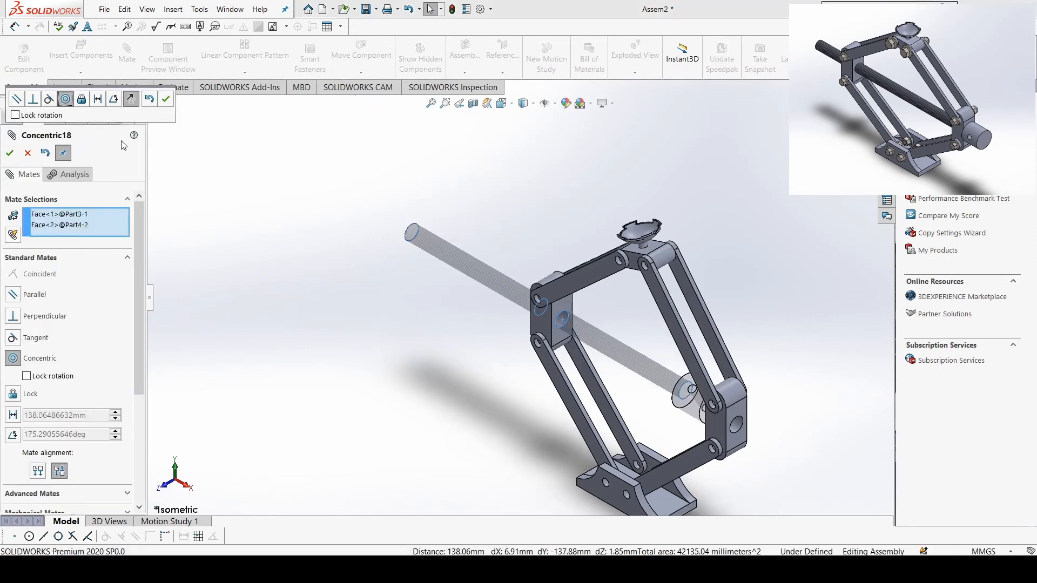
click(167, 99)
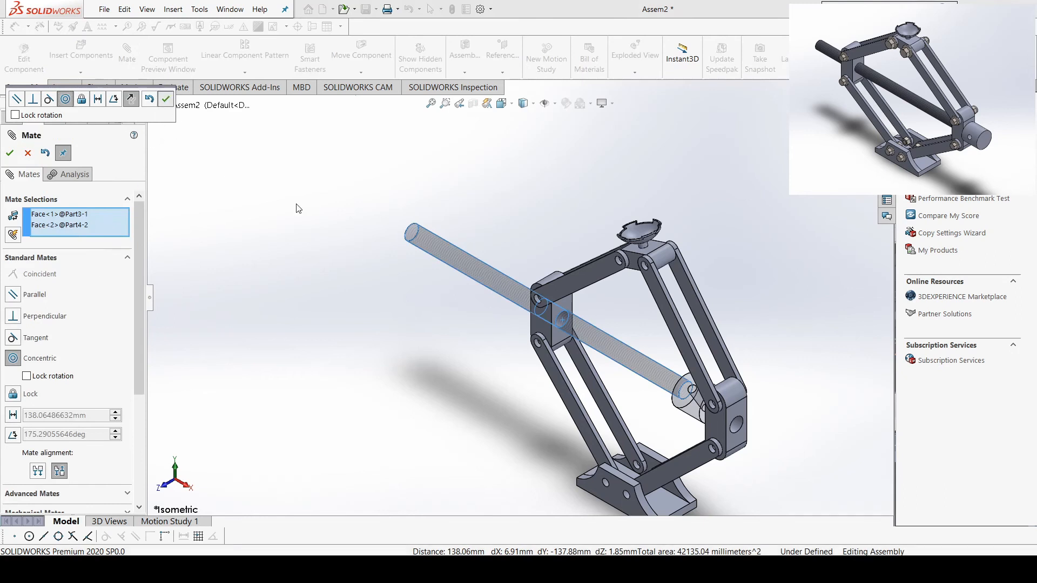
Slide the threaded rod past the lower side block and mate its shaft concentric with that block's through hole.
drag(590, 336, 700, 381)
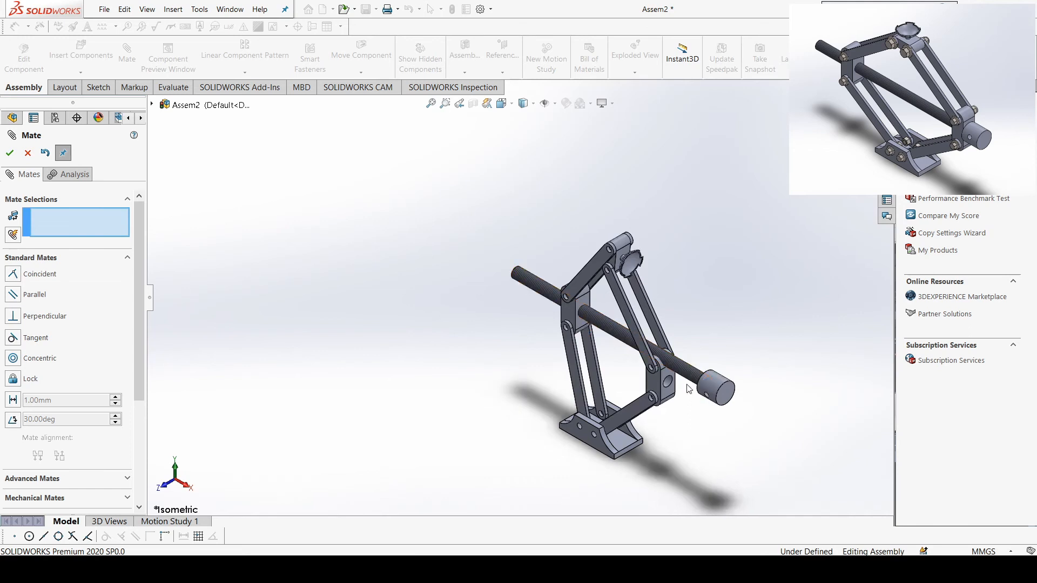
scroll(616, 369, down, 5)
click(611, 345)
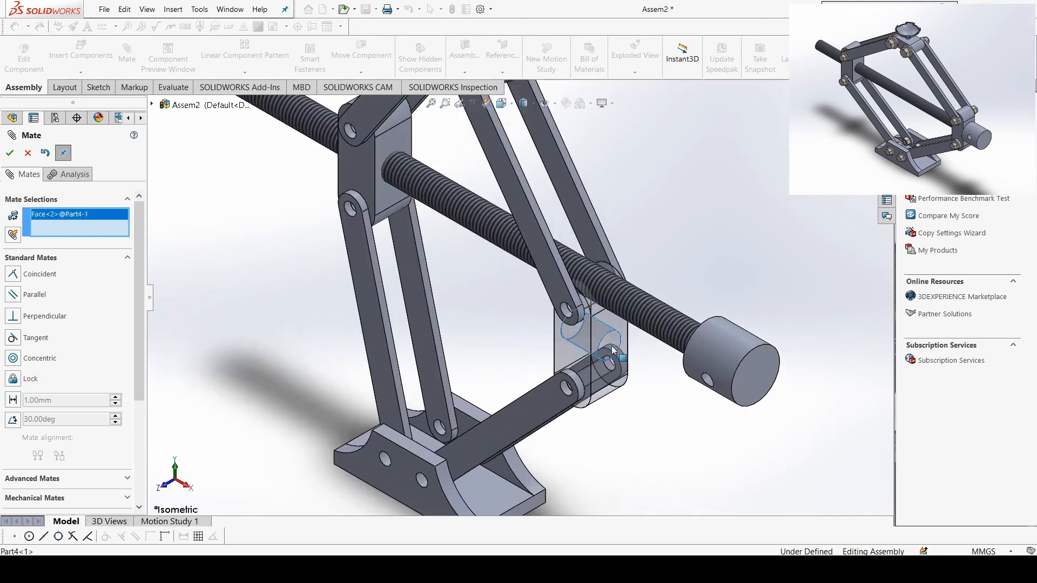
click(637, 309)
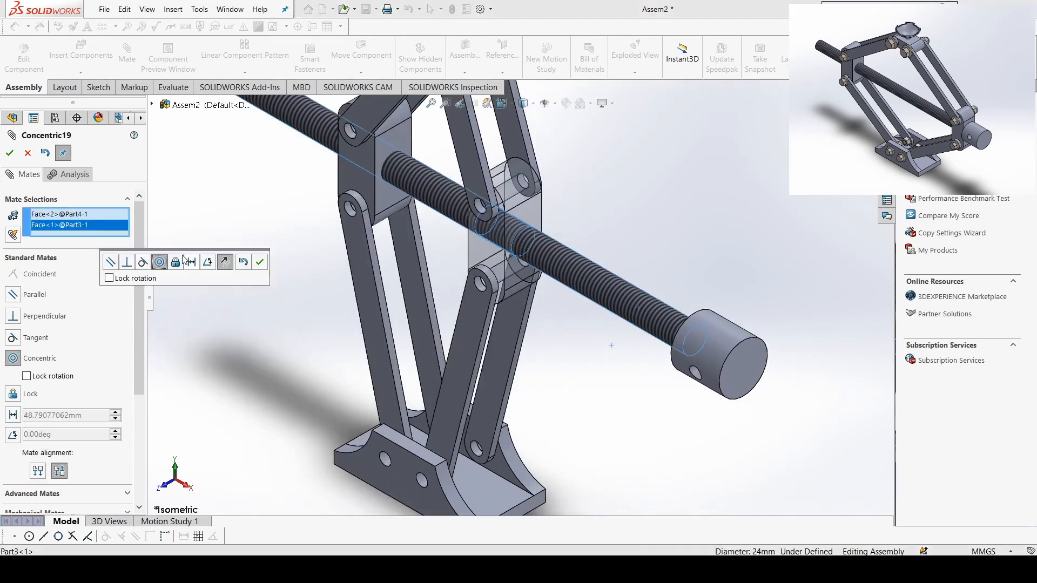
click(9, 154)
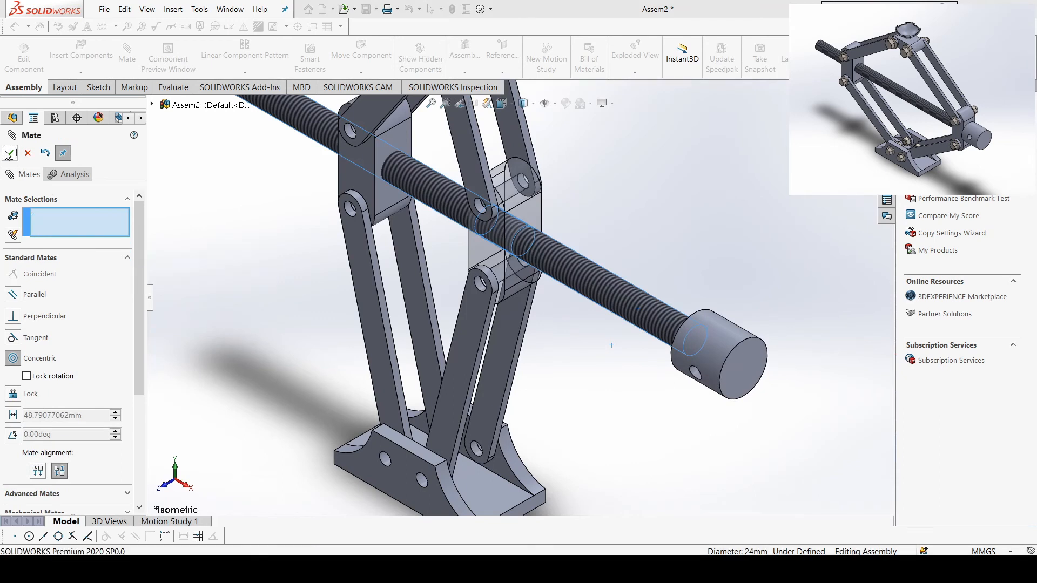
Add a coincident mate between the lower side block's outer face and the inner face of the rod's head.
drag(487, 257, 546, 295)
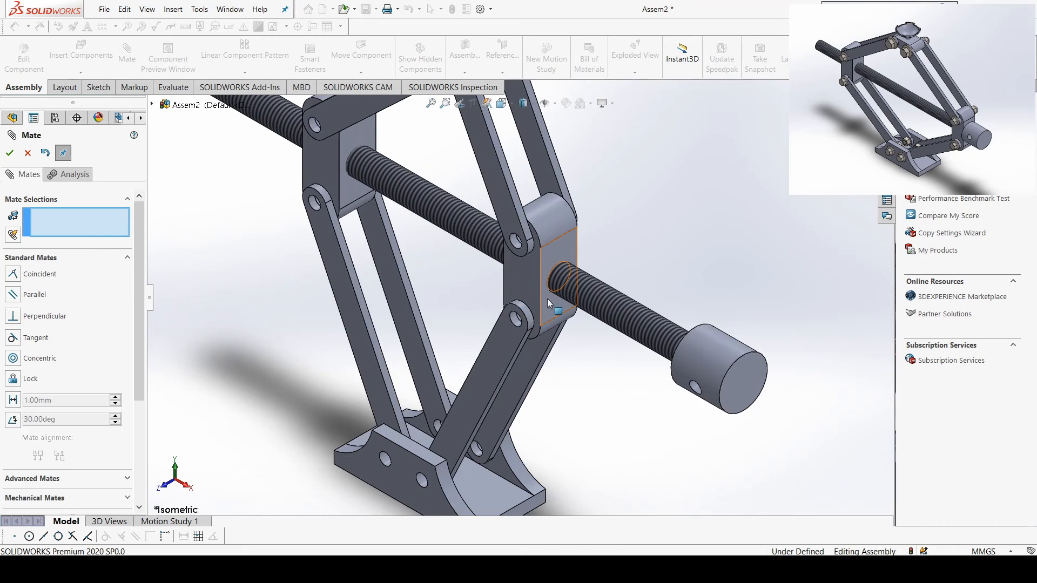
click(546, 299)
middle_drag(581, 351, 767, 411)
click(767, 410)
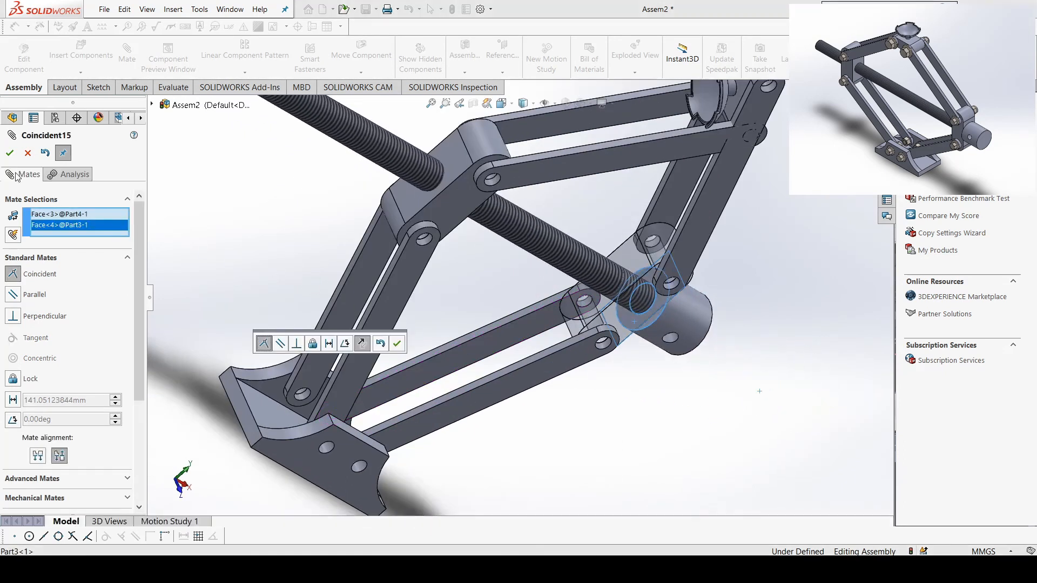
click(9, 153)
scroll(698, 274, up, 5)
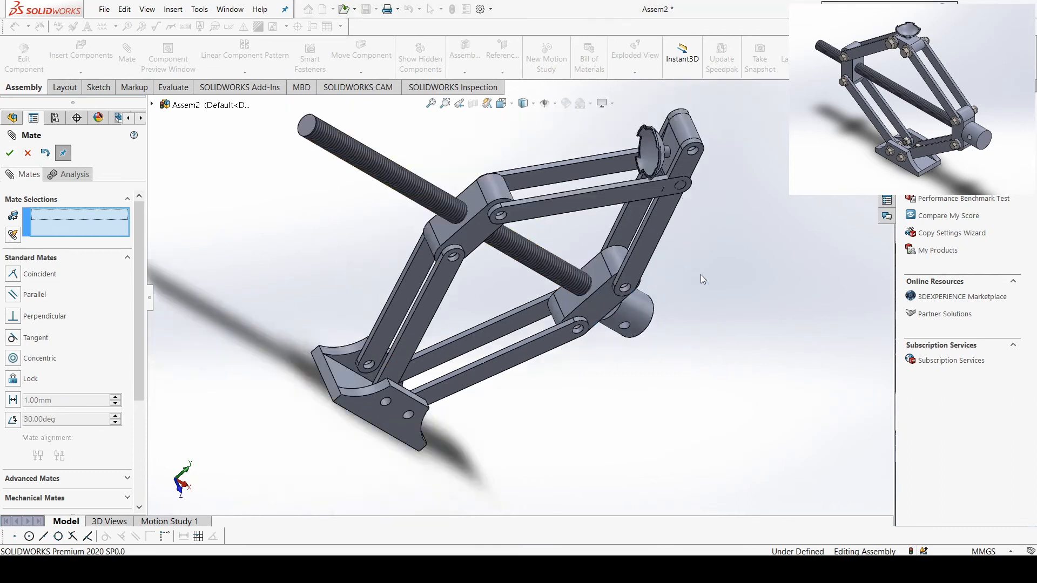
key(ctrl+7)
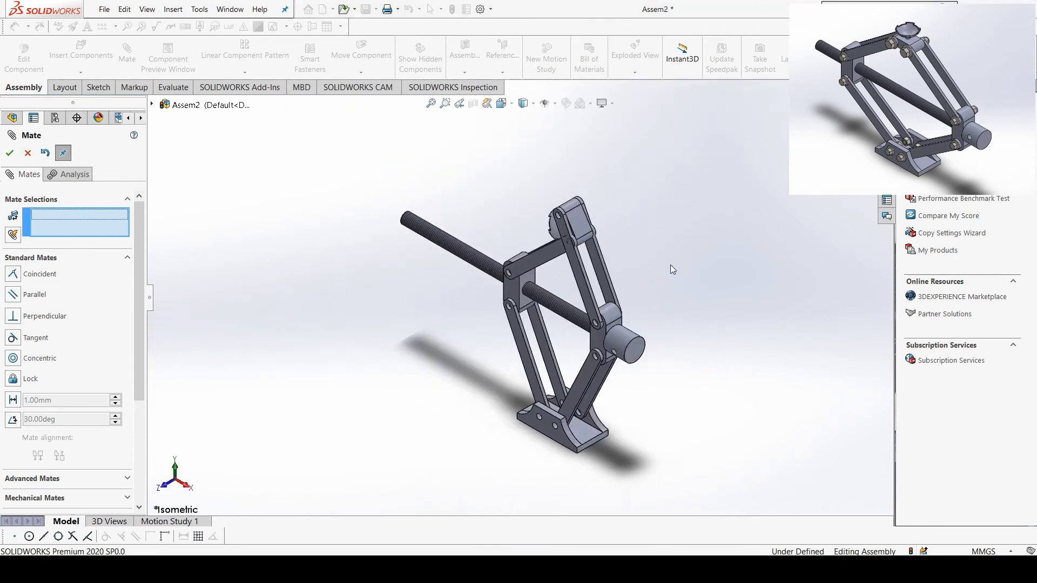
Finish mating and swing the links until the support cup stands upright above the jack.
drag(601, 336, 648, 396)
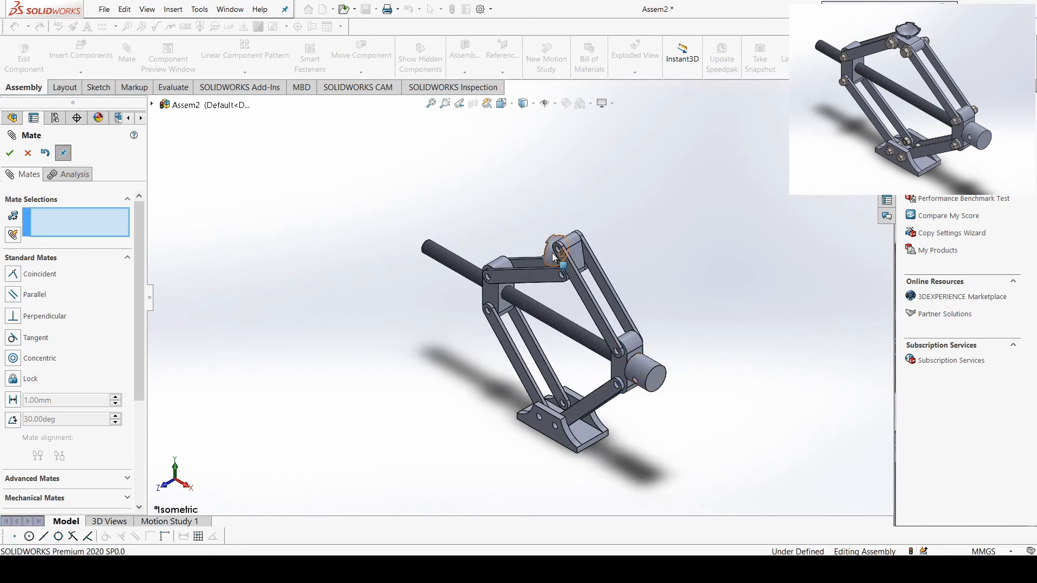
drag(564, 245, 580, 273)
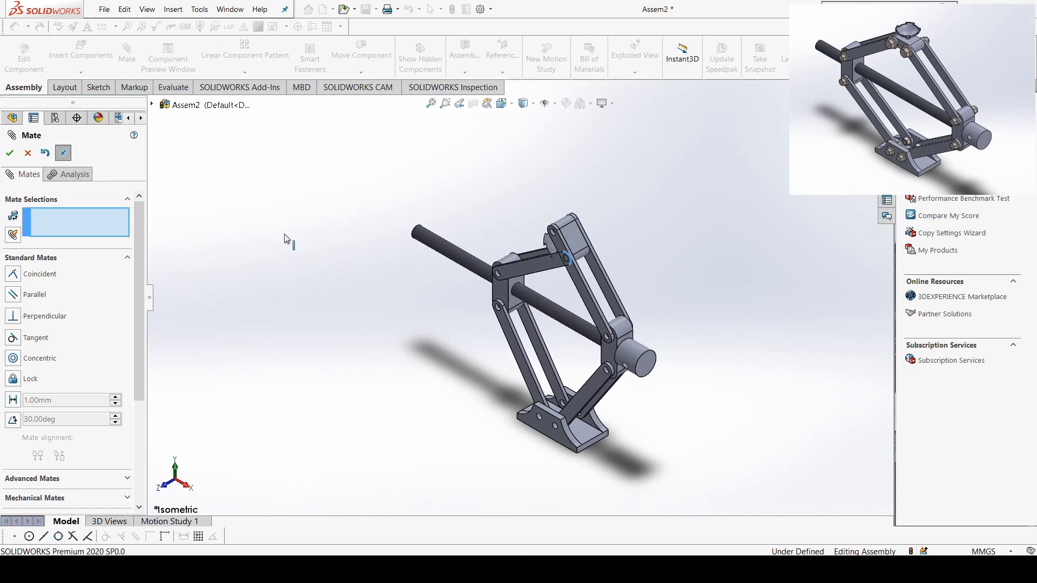
click(586, 281)
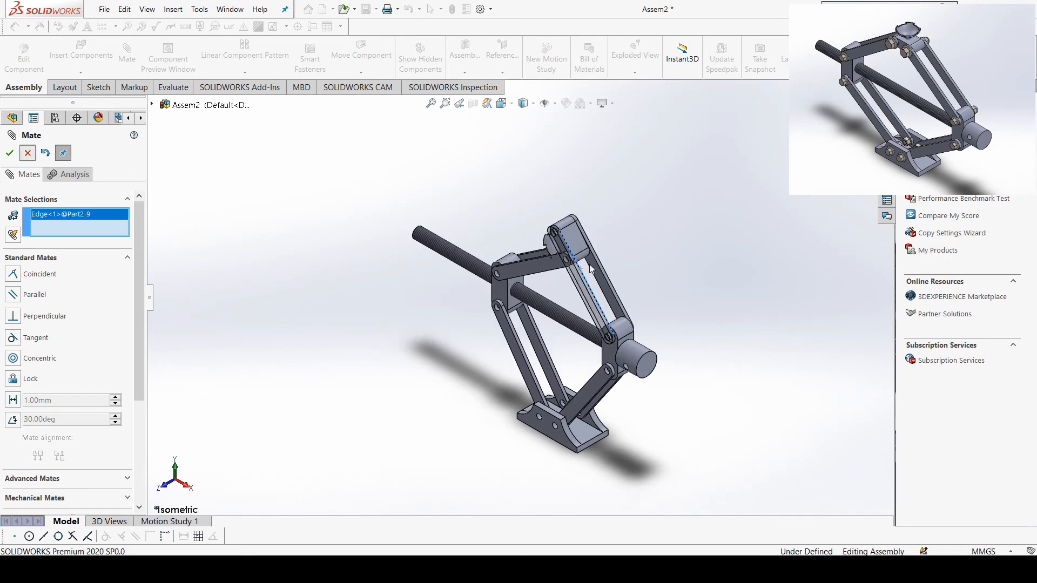
key(Escape)
click(504, 265)
drag(503, 264, 478, 227)
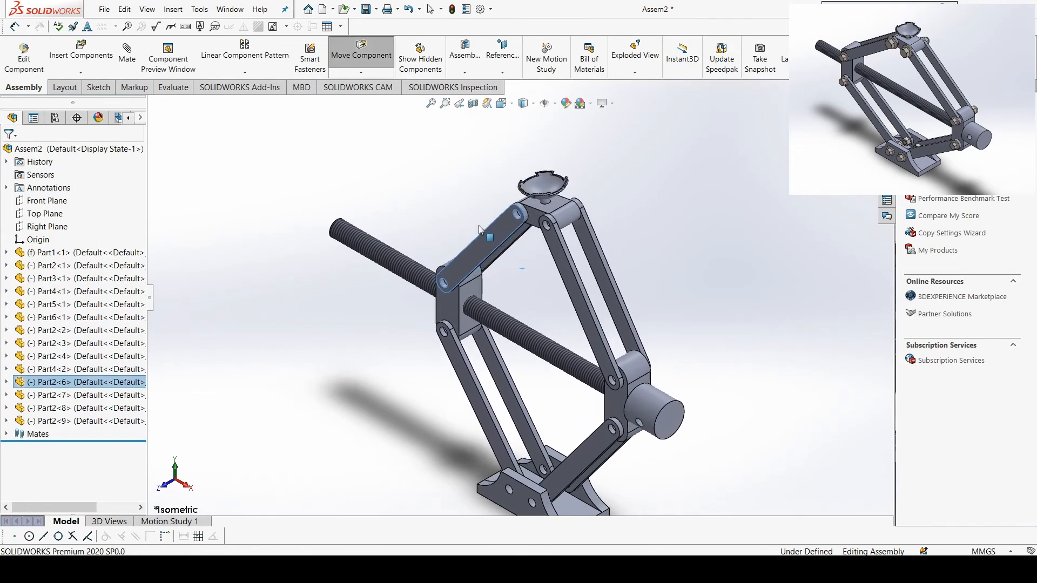
click(594, 345)
drag(604, 404, 553, 428)
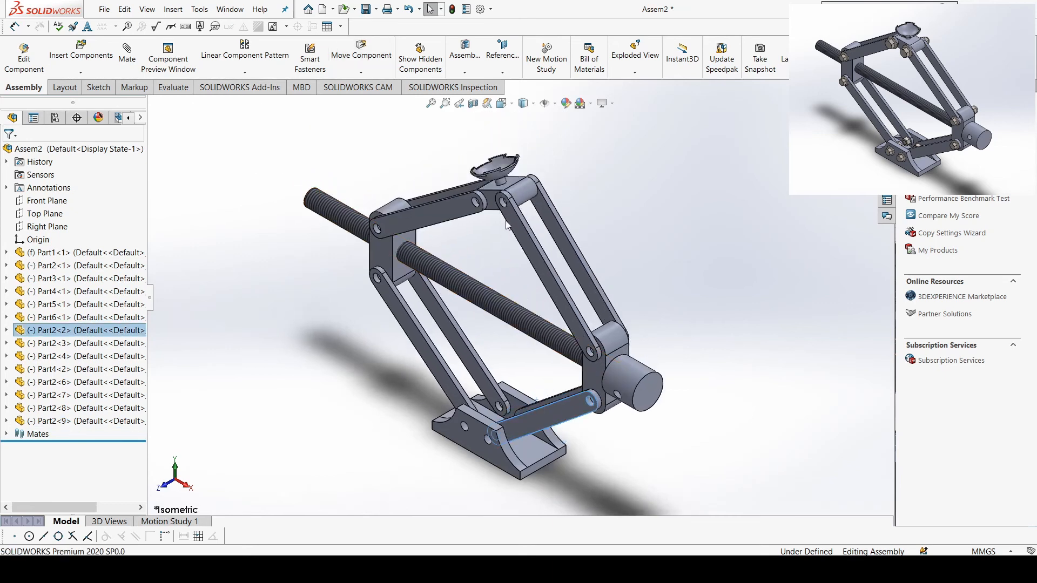
Turn the support cup slightly about its stem axis and return to the isometric view.
scroll(509, 205, down, 1)
middle_drag(514, 197, 504, 246)
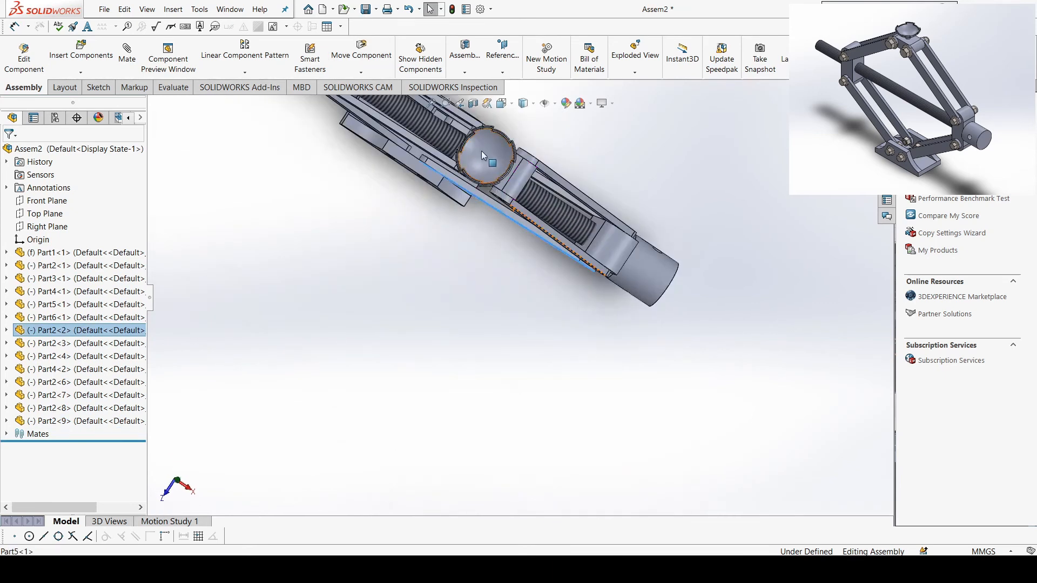
mouse_move(498, 158)
mouse_down()
mouse_move(495, 148)
mouse_move(494, 160)
mouse_up()
key(ctrl+7)
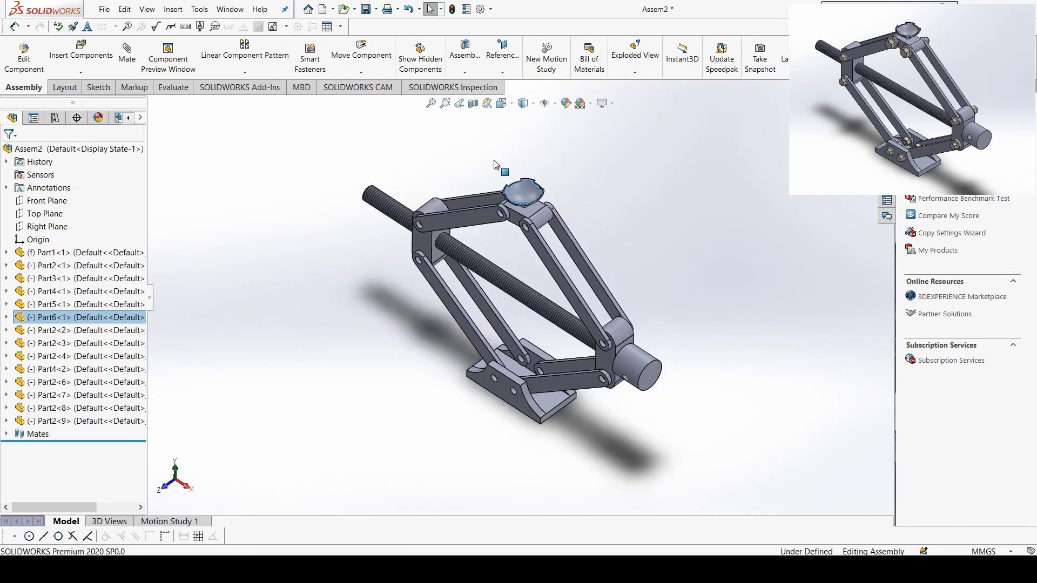
Add a parallel mate between the top block's upper face and the base's inner floor face, and finish mating.
scroll(556, 244, down, 2)
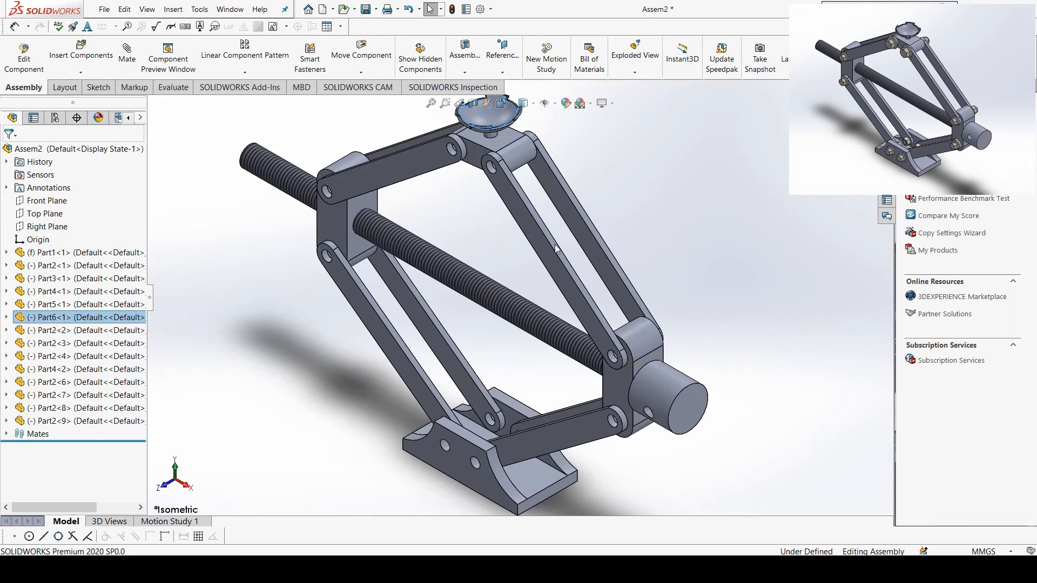
scroll(514, 192, down, 3)
click(511, 205)
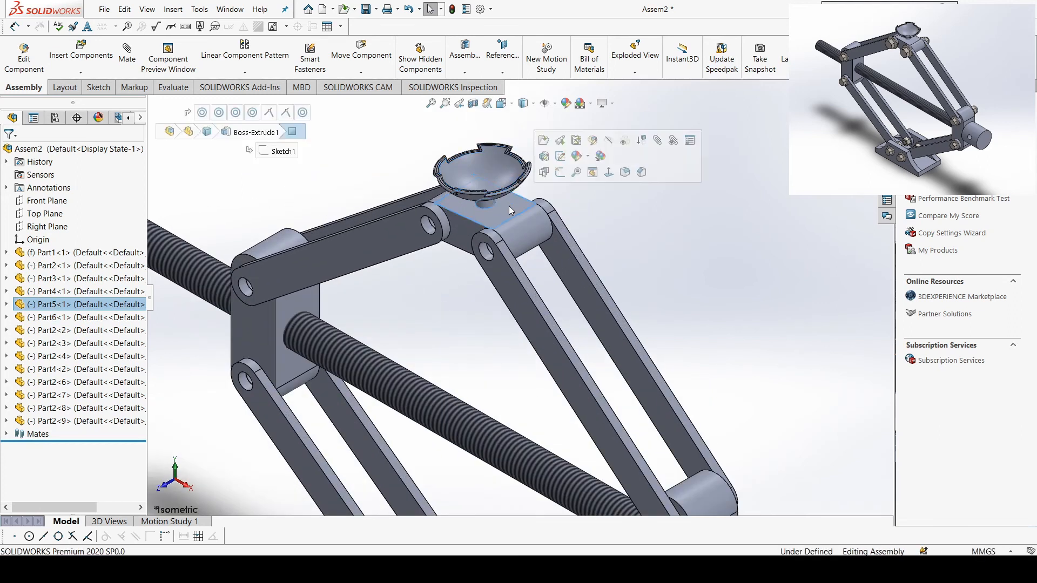
scroll(428, 281, up, 3)
scroll(527, 479, down, 3)
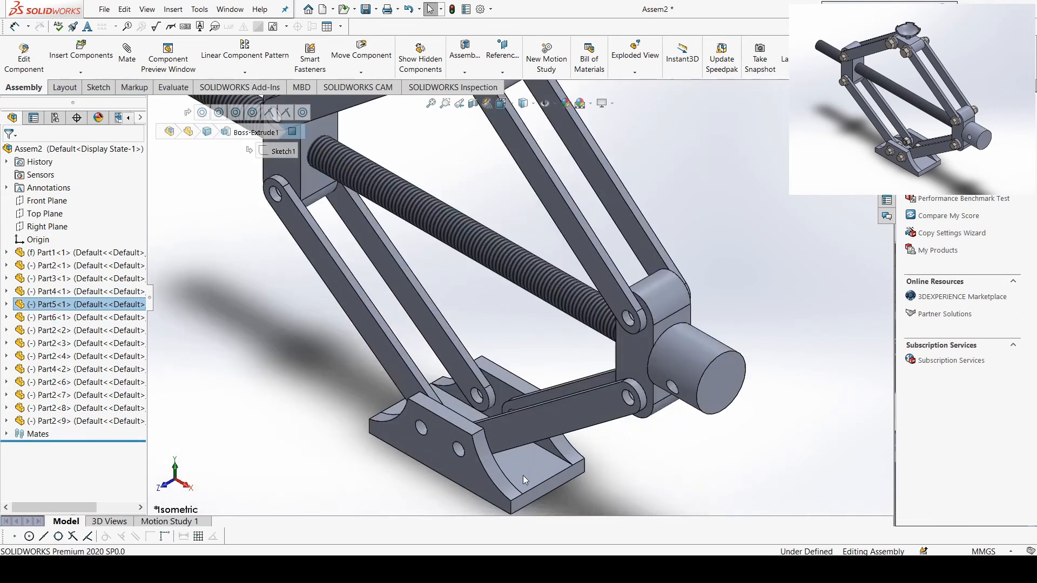
ctrl+click(522, 475)
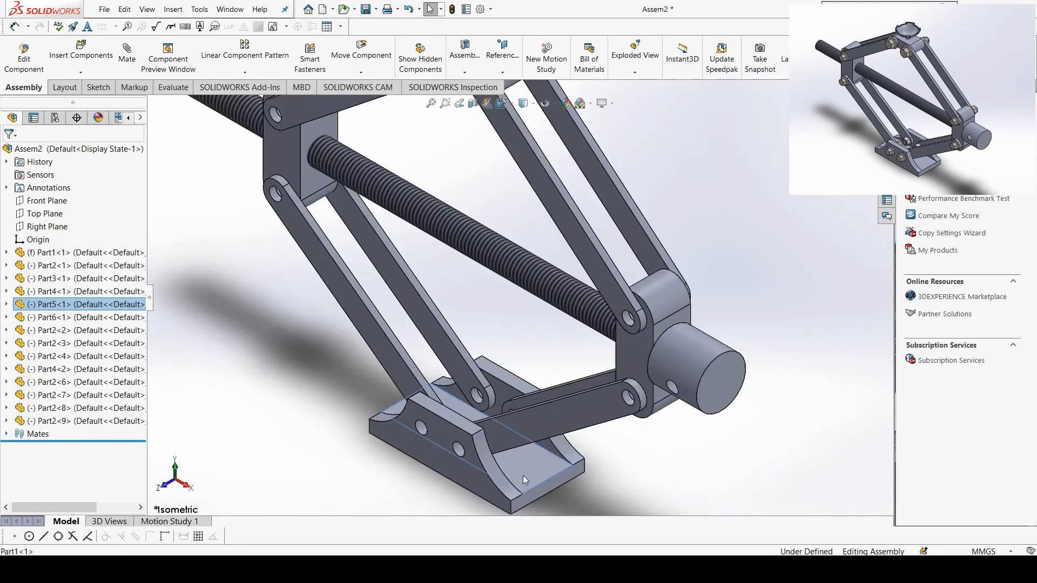
click(128, 56)
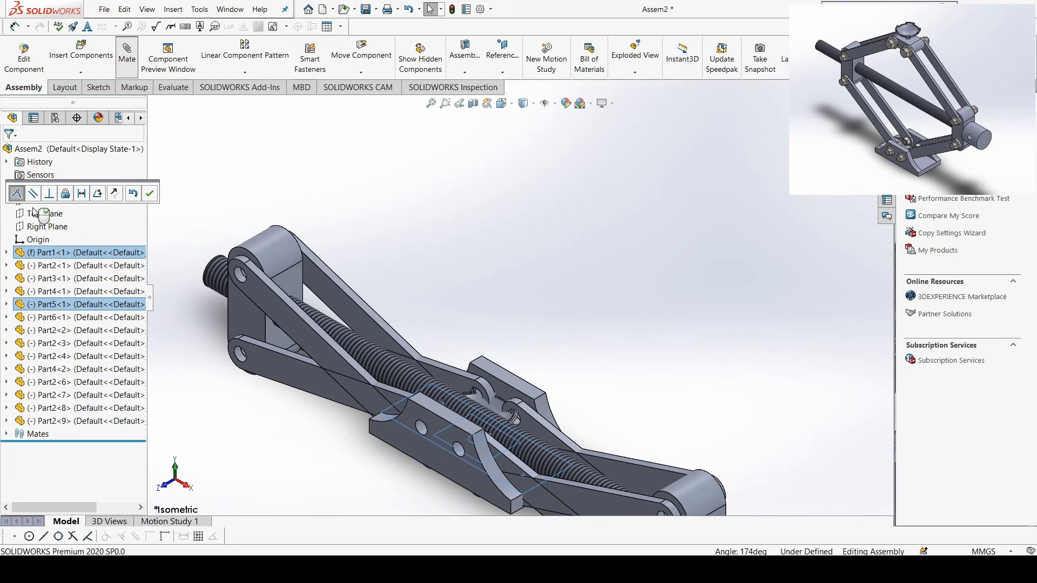
click(15, 295)
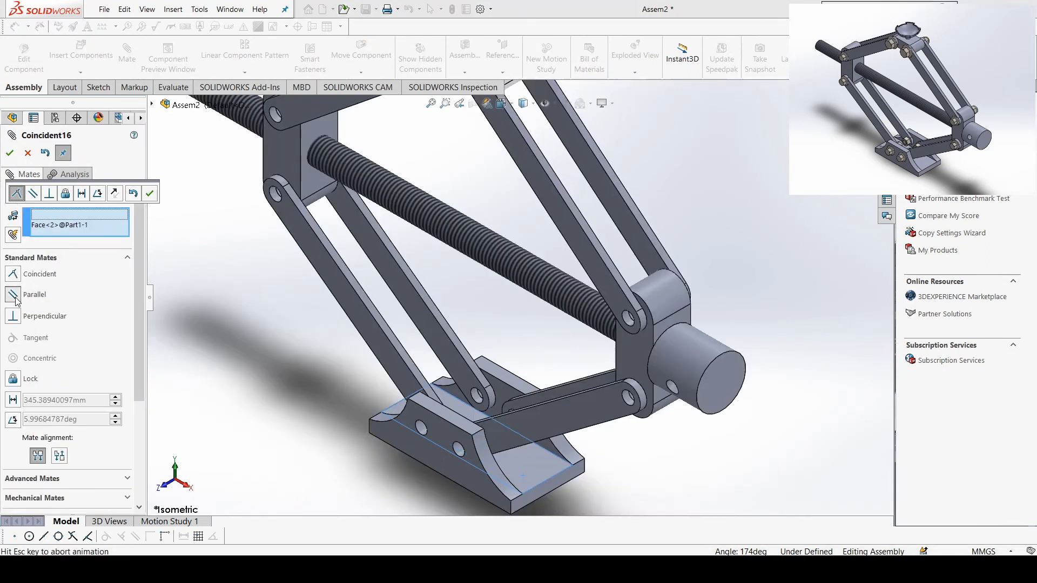
click(10, 154)
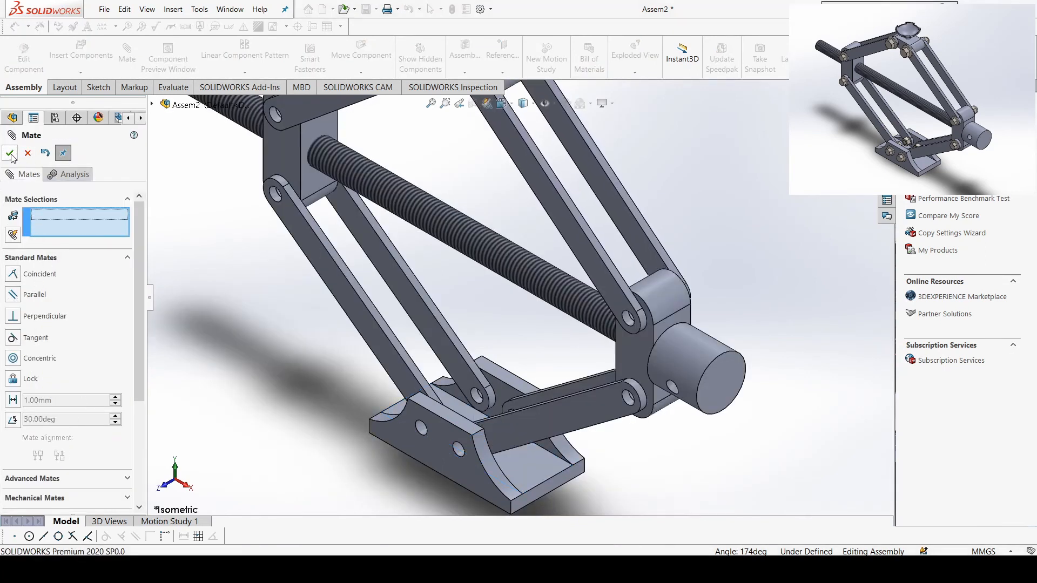
click(10, 153)
scroll(474, 149, up, 3)
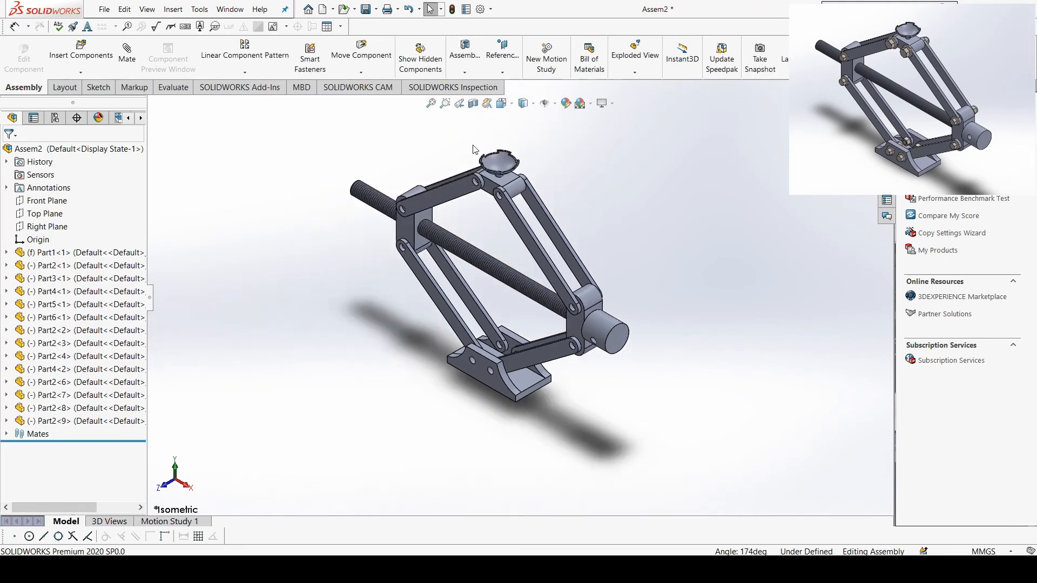
Swing the front upper link beside the lower side block to move the jack linkage, and release it.
scroll(475, 151, down, 2)
drag(521, 262, 599, 270)
key(Escape)
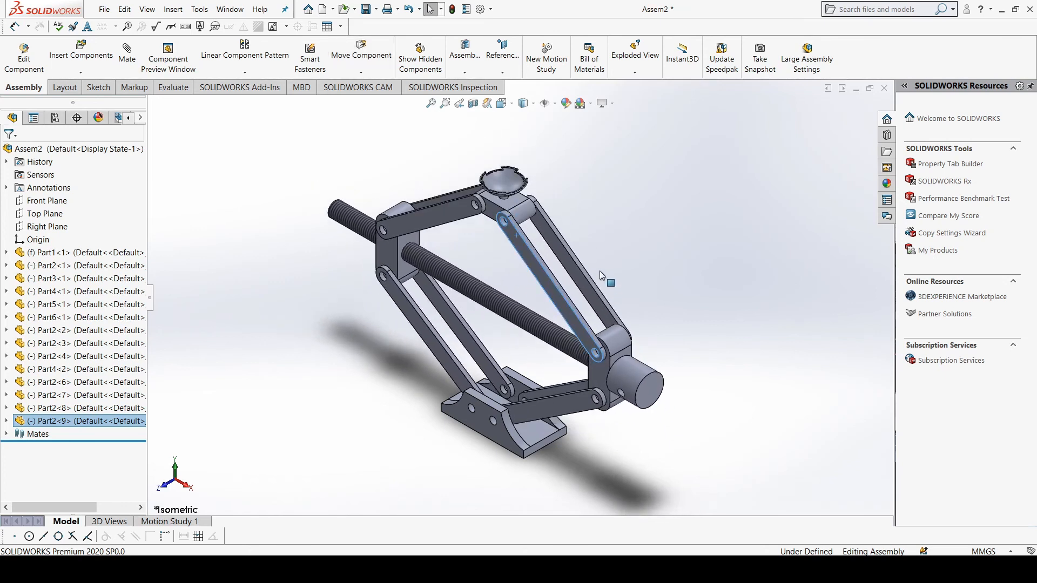
Open the Toolbox in the Design Library and add it in.
click(887, 136)
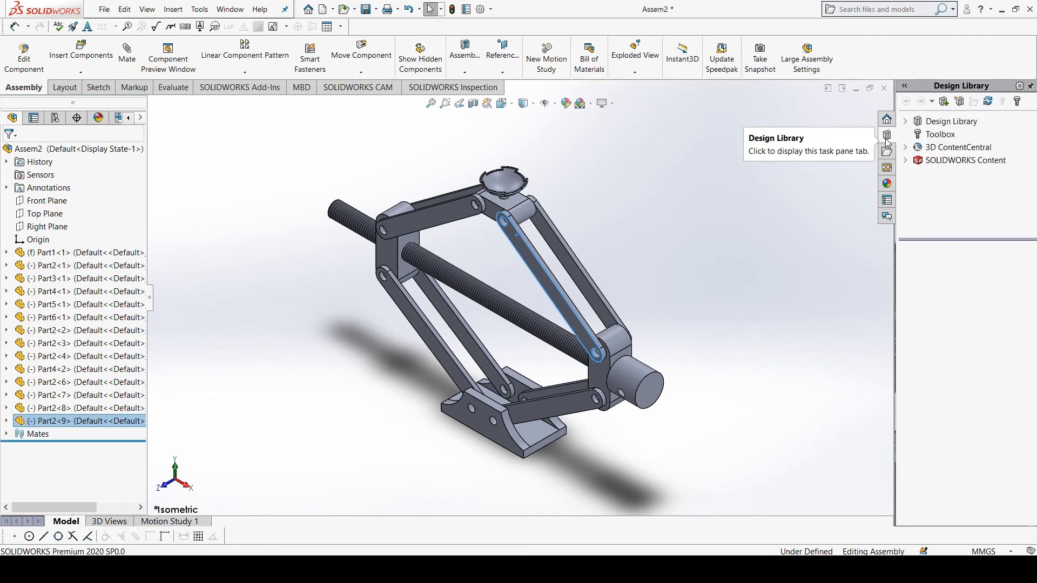
click(942, 135)
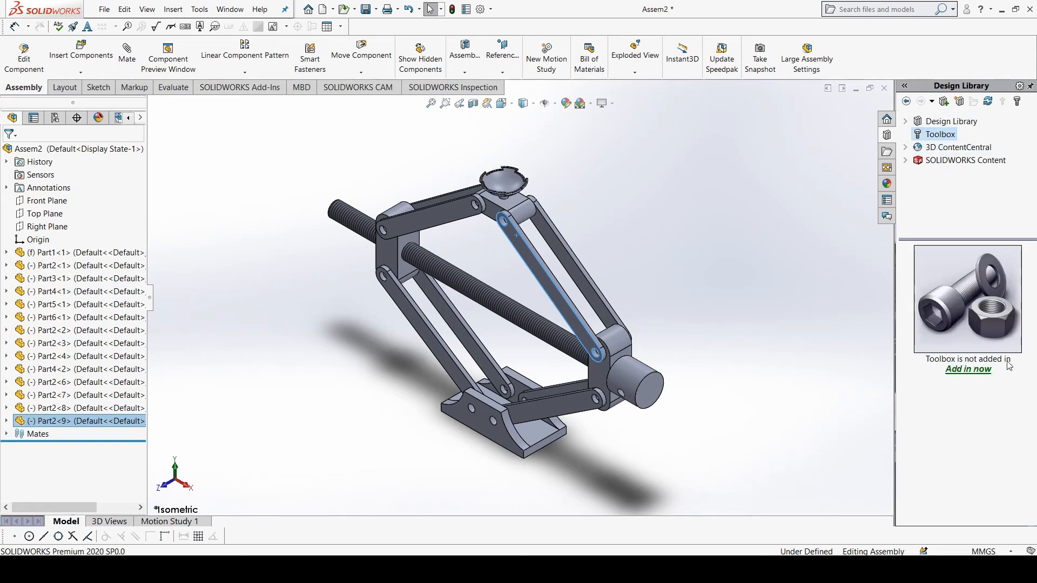
click(975, 371)
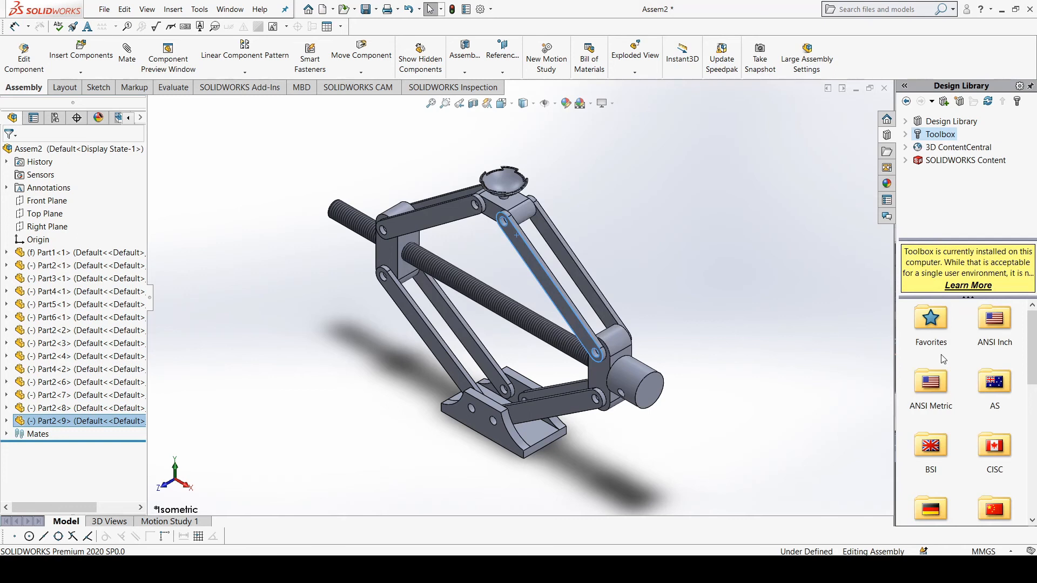
Insert a Hex Flange Bolt ISO 4162 from the ISO hex bolts and screws library into empty space beside the jack.
scroll(970, 395, down, 3)
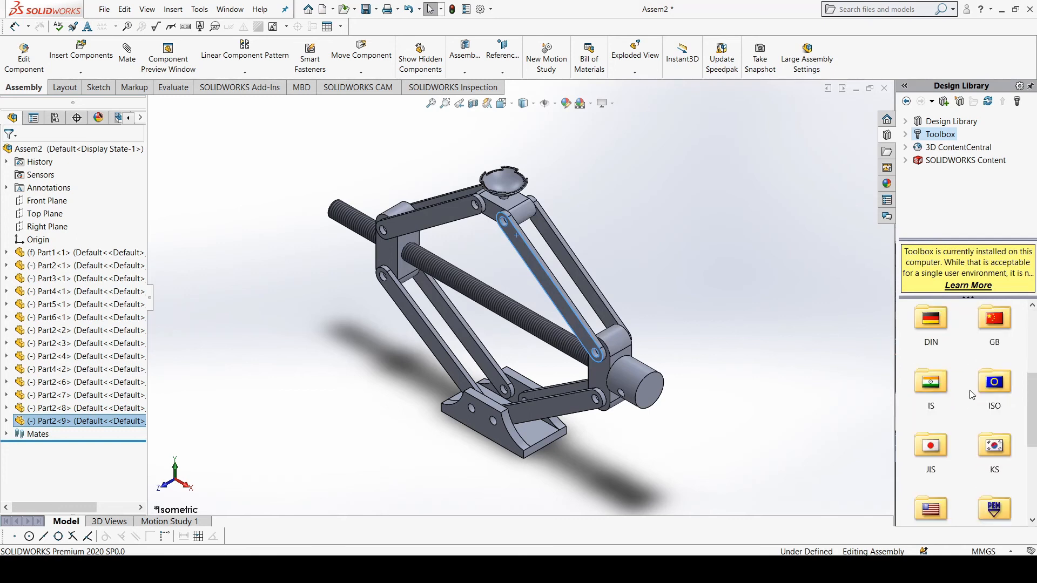
double_click(1003, 387)
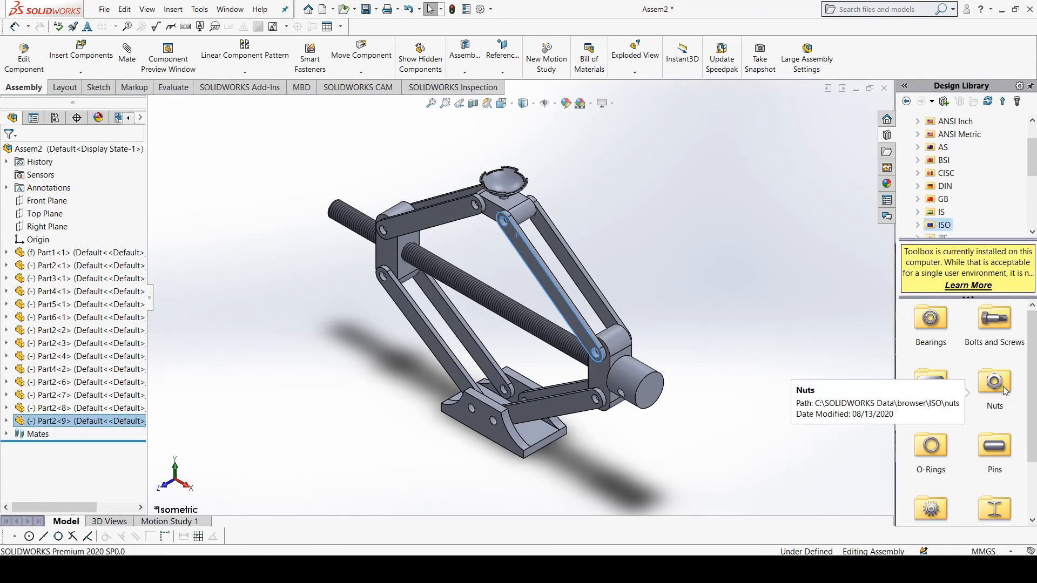
double_click(991, 338)
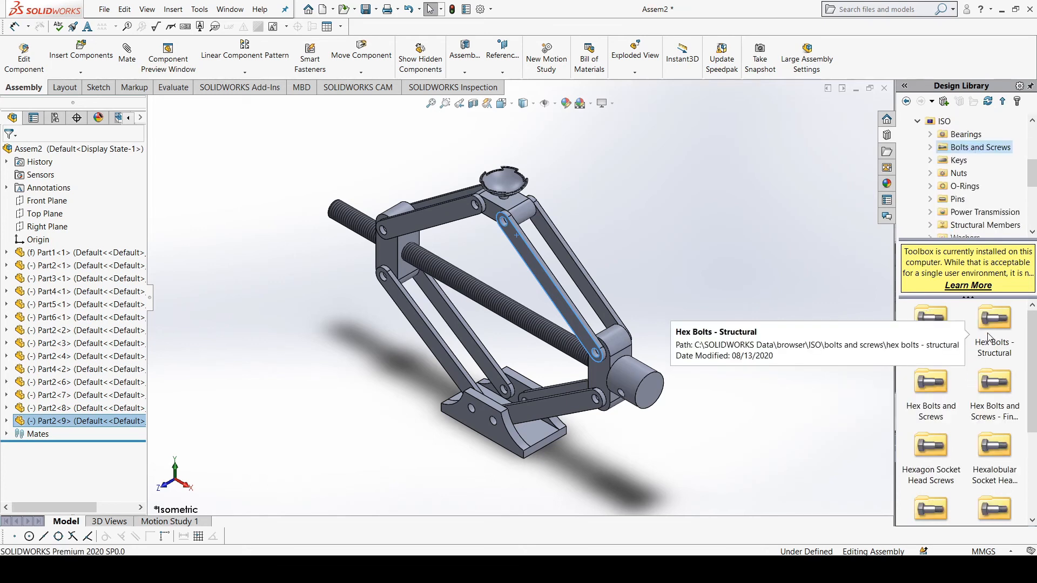
double_click(934, 387)
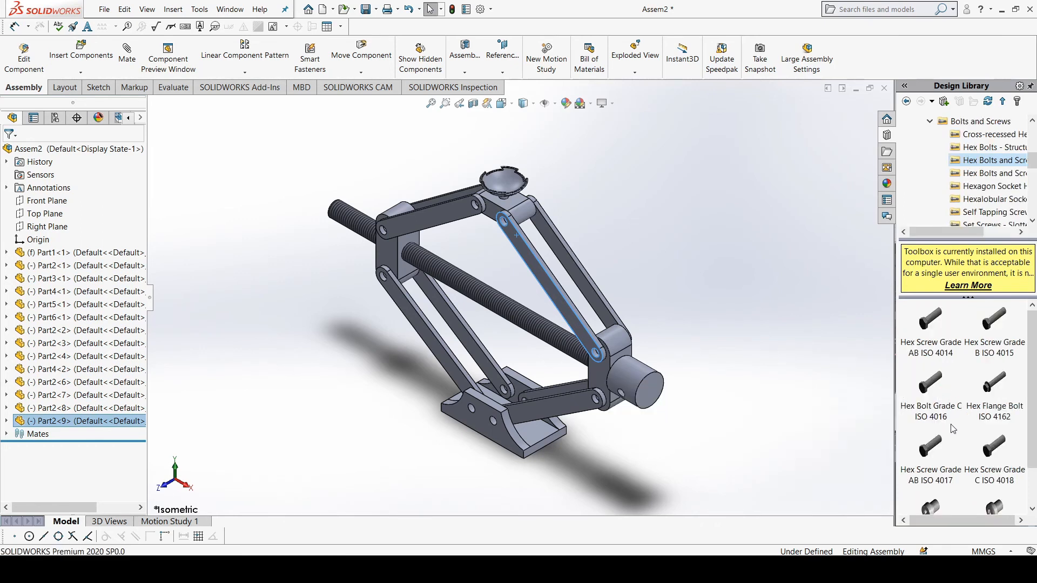
click(994, 395)
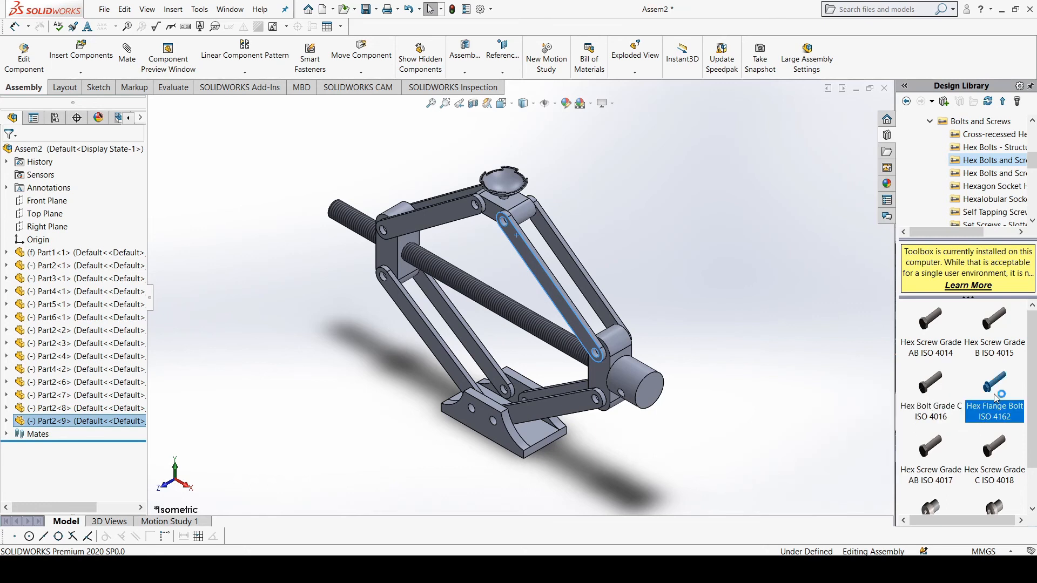
drag(993, 394, 329, 378)
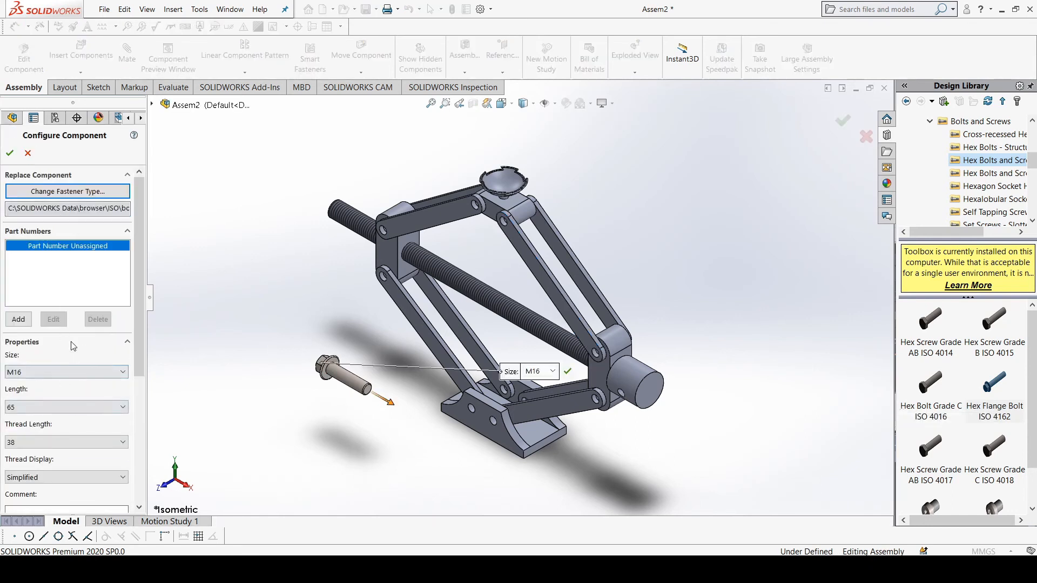
Configure the flange bolt as size M12 with a length of 30 and accept it.
click(67, 380)
click(36, 417)
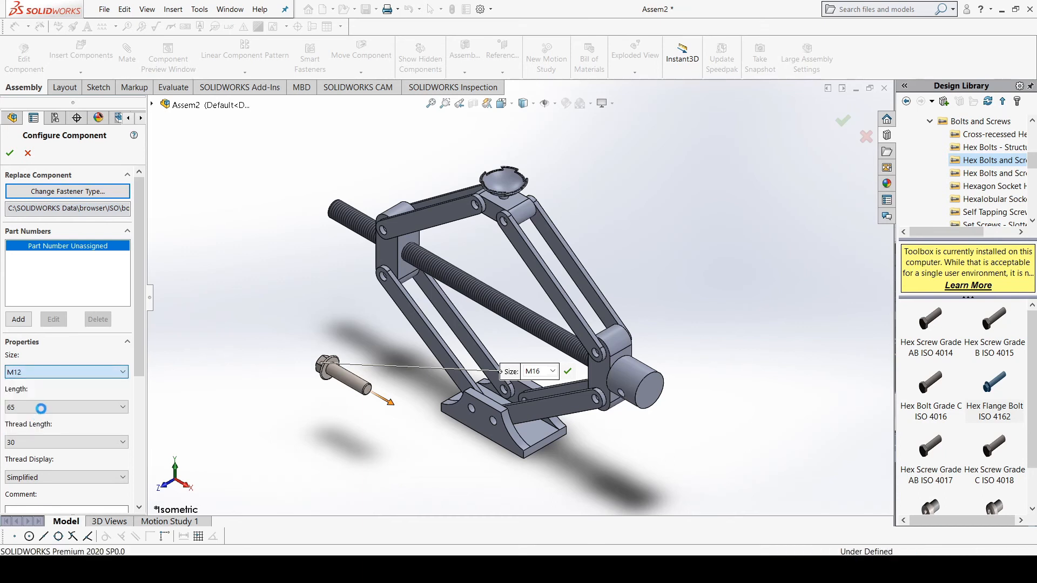
click(45, 408)
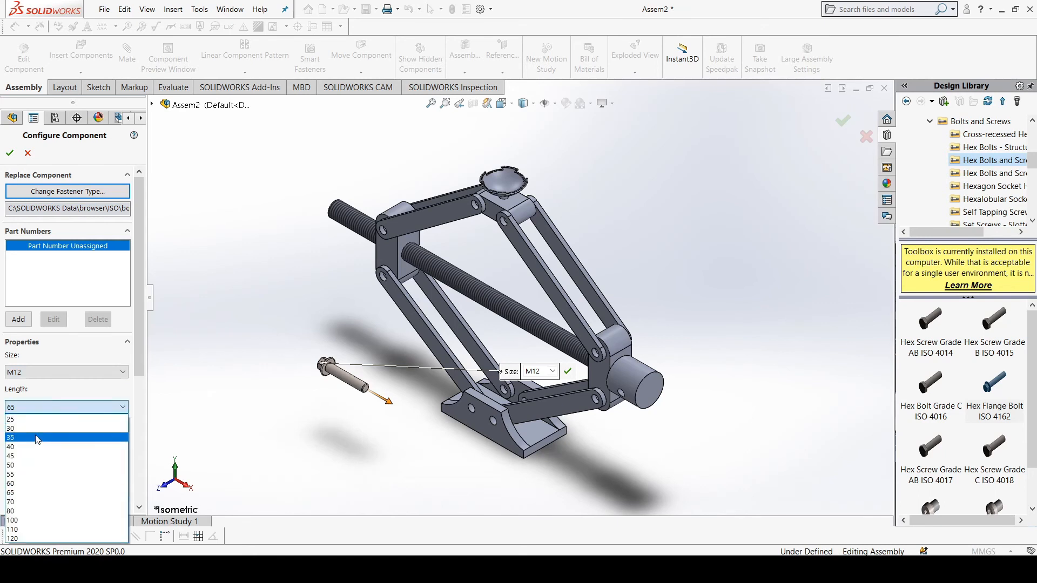
click(37, 430)
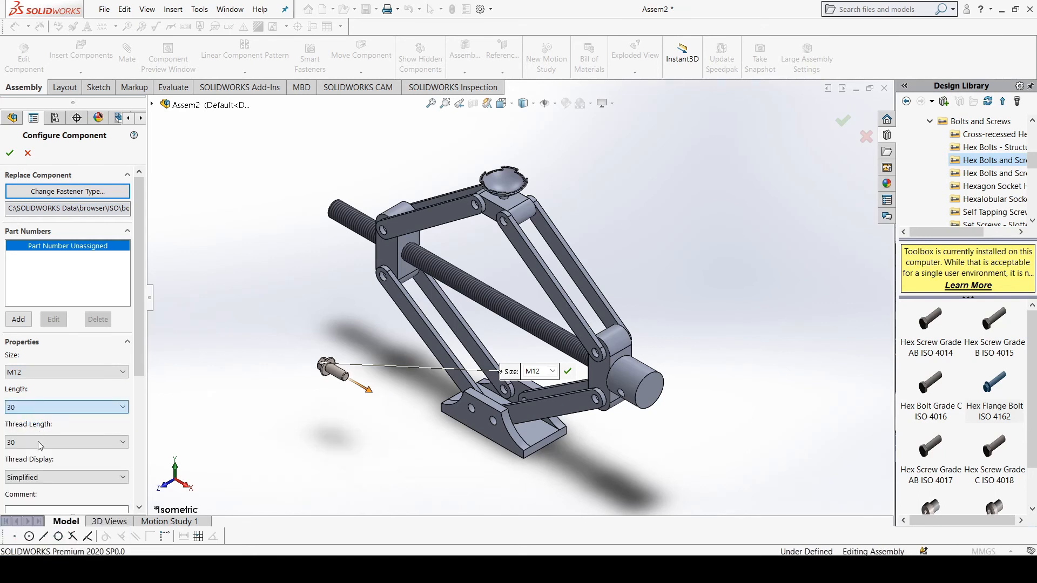
click(9, 154)
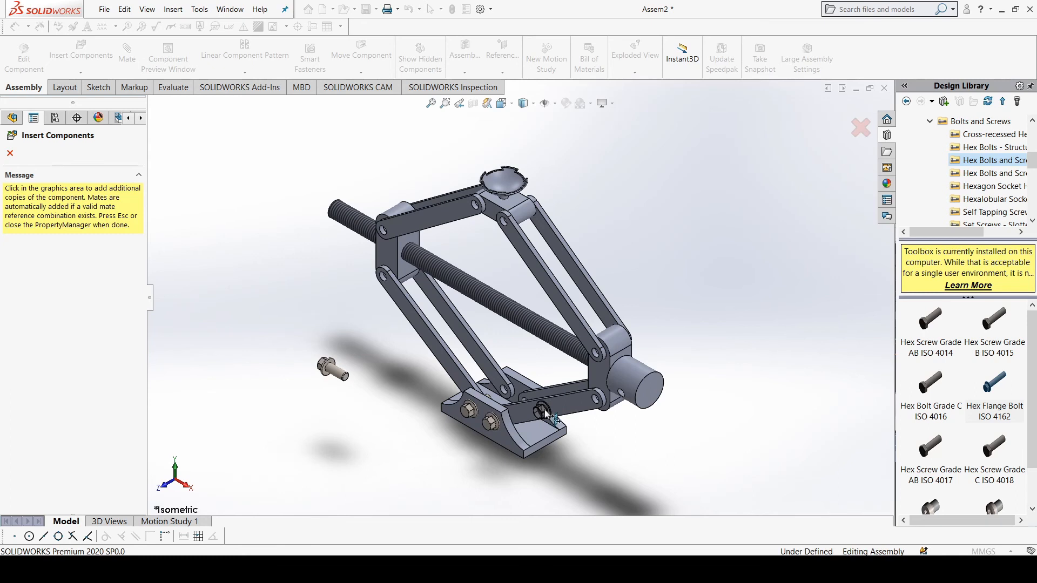
Place two more copies of the flange bolt in the holes of the base's far side wall and end the insertion.
middle_drag(470, 413, 512, 435)
scroll(594, 372, down, 5)
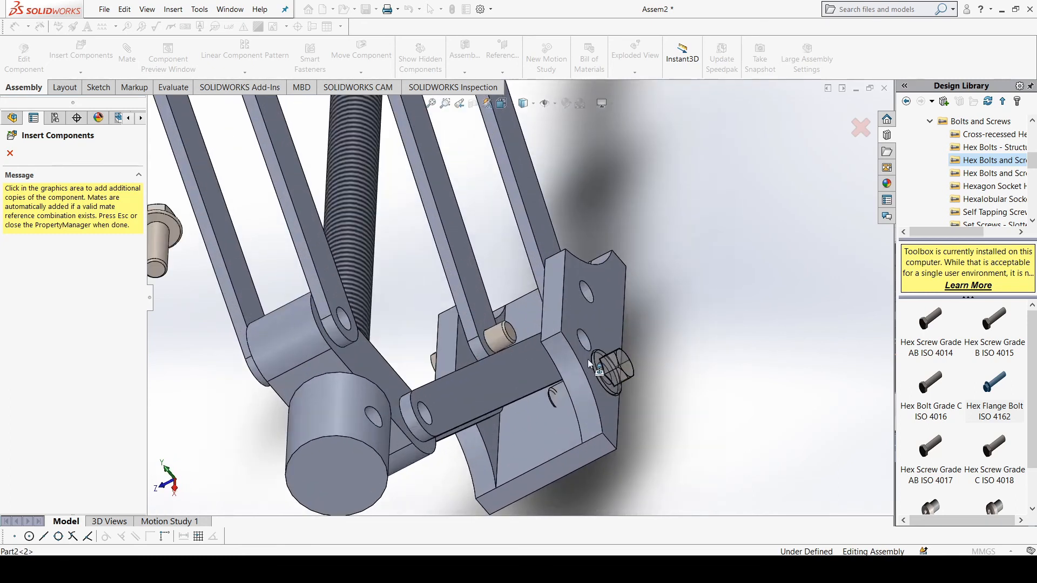
scroll(585, 345, down, 2)
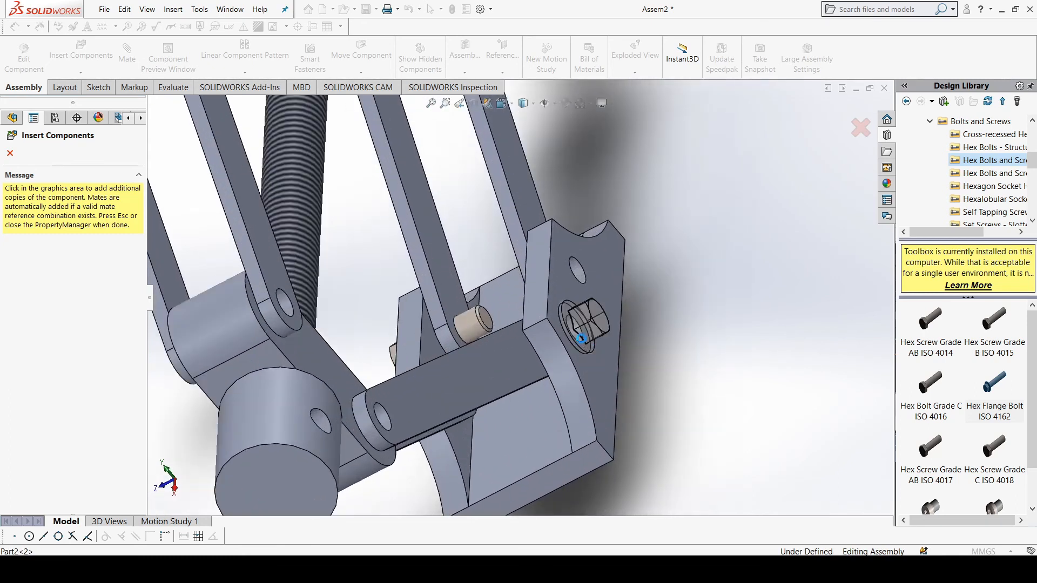
click(581, 338)
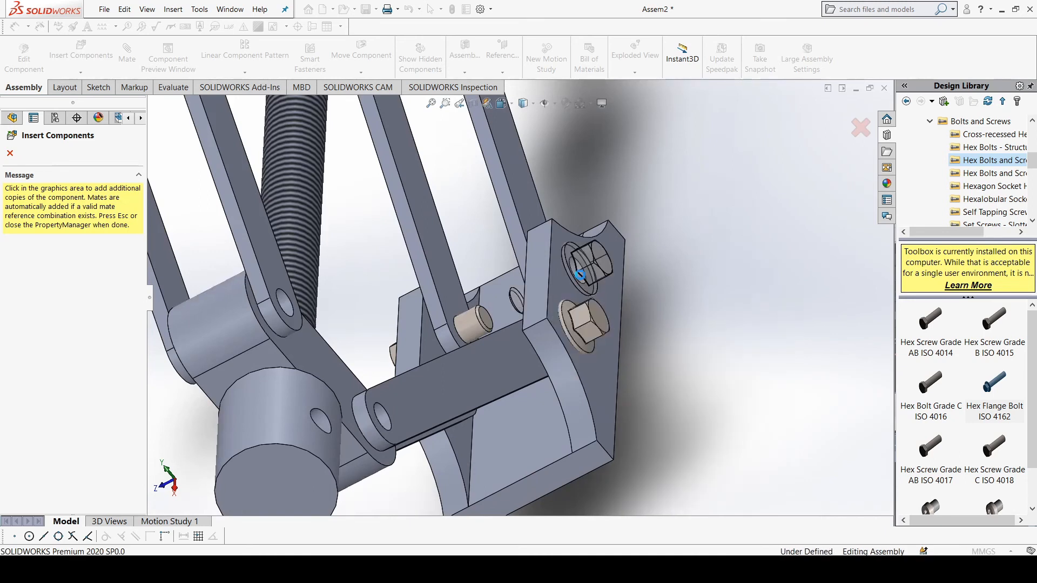
click(582, 279)
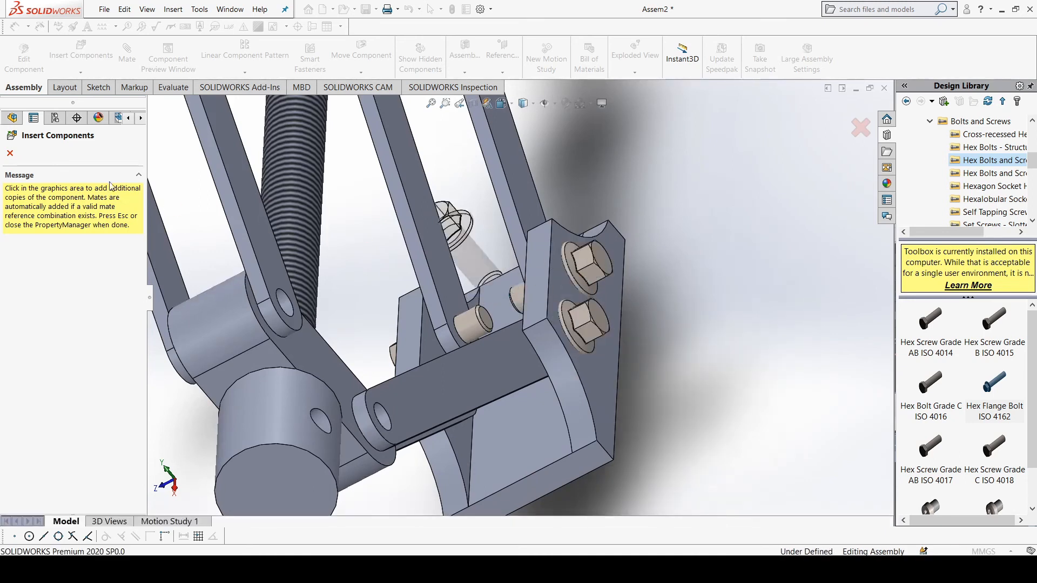
click(11, 154)
Delete the loose flange bolt lying beside the jack.
scroll(399, 276, up, 4)
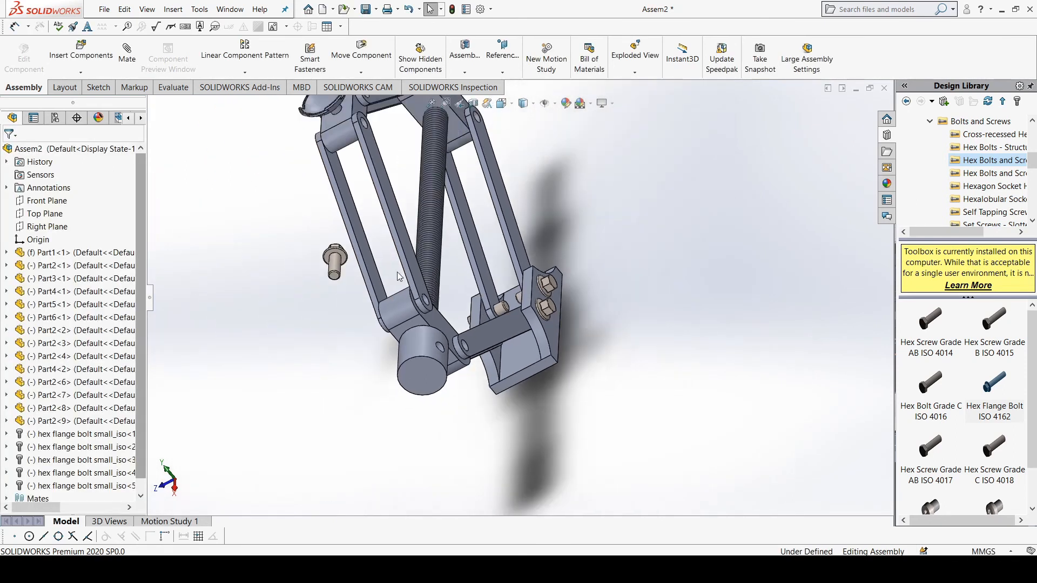
middle_drag(417, 265, 278, 266)
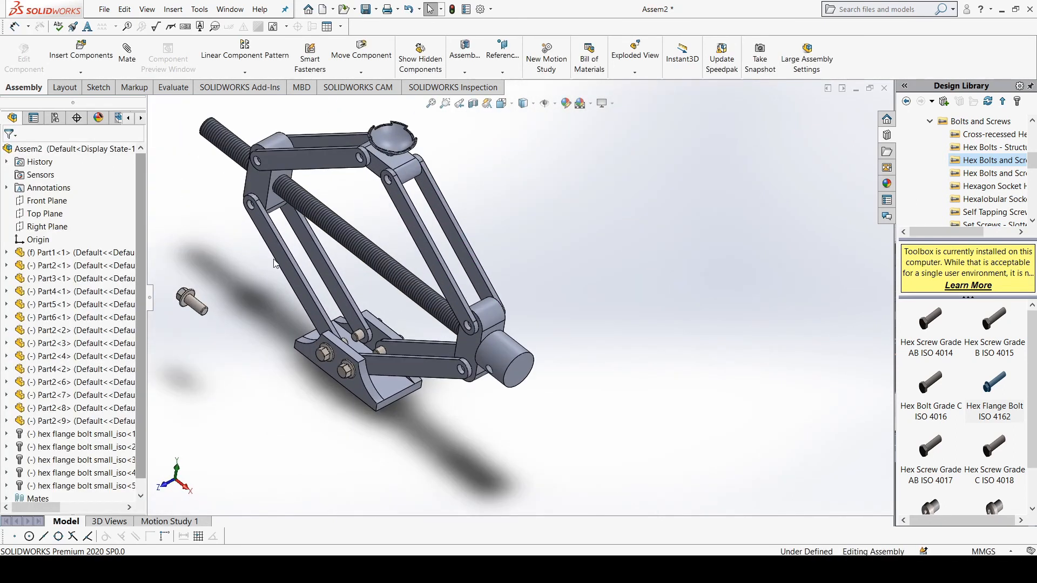
click(202, 308)
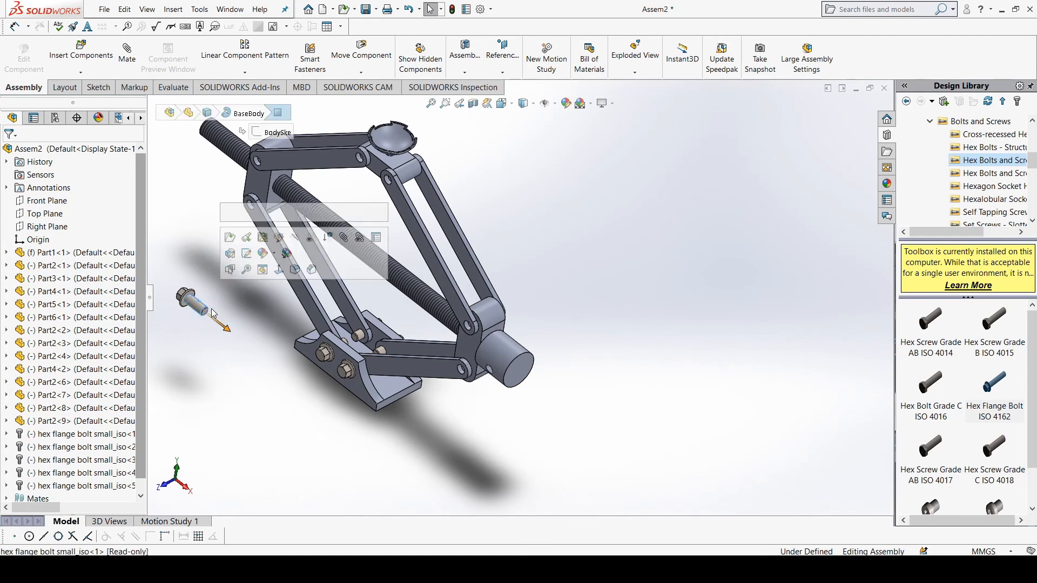
key(Delete)
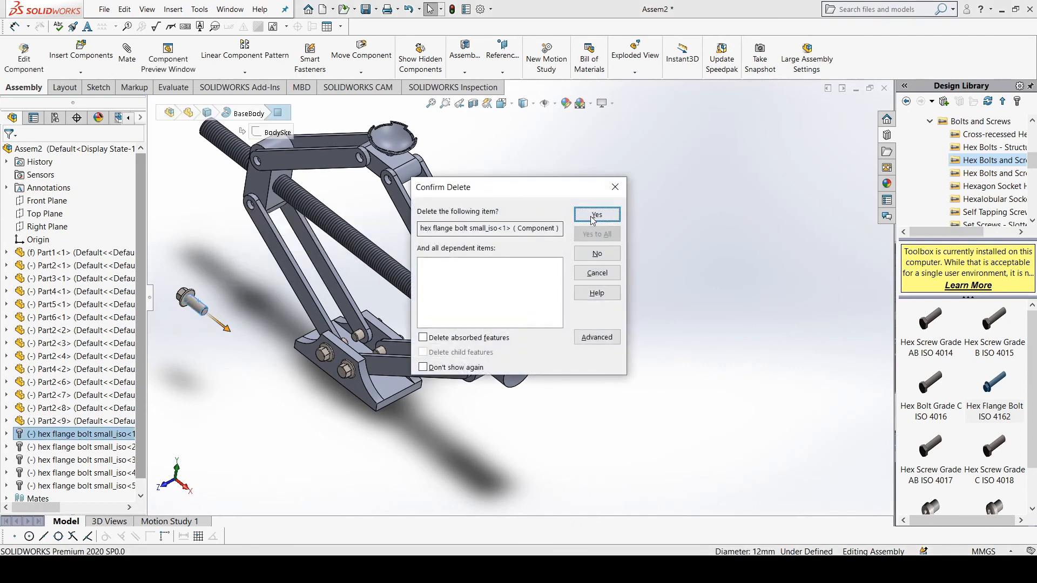
click(593, 214)
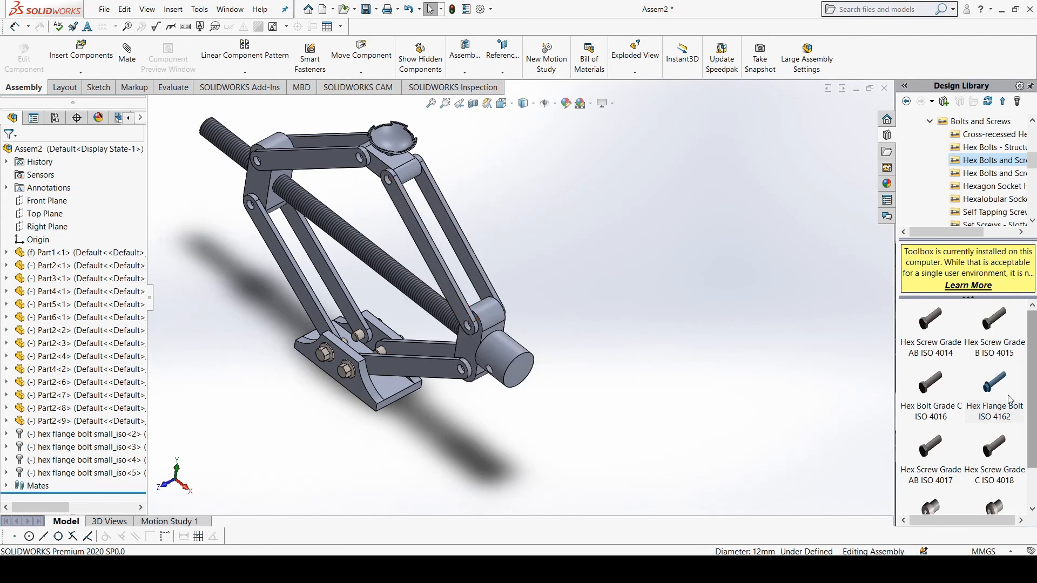
Insert another Hex Flange Bolt ISO 4162 beside the jack, configured as M12 with a length of 60.
drag(1000, 396, 706, 312)
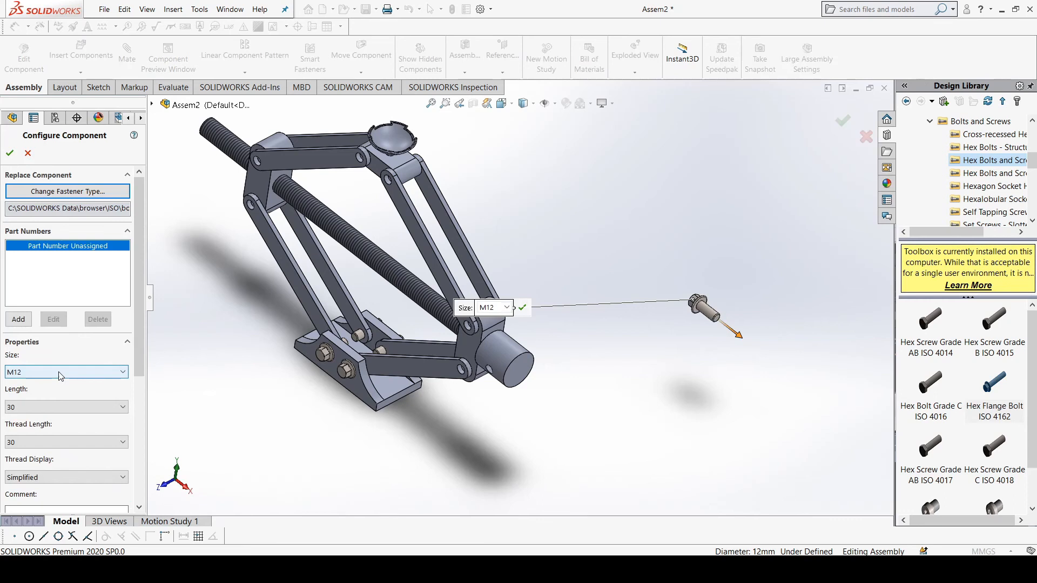
click(52, 407)
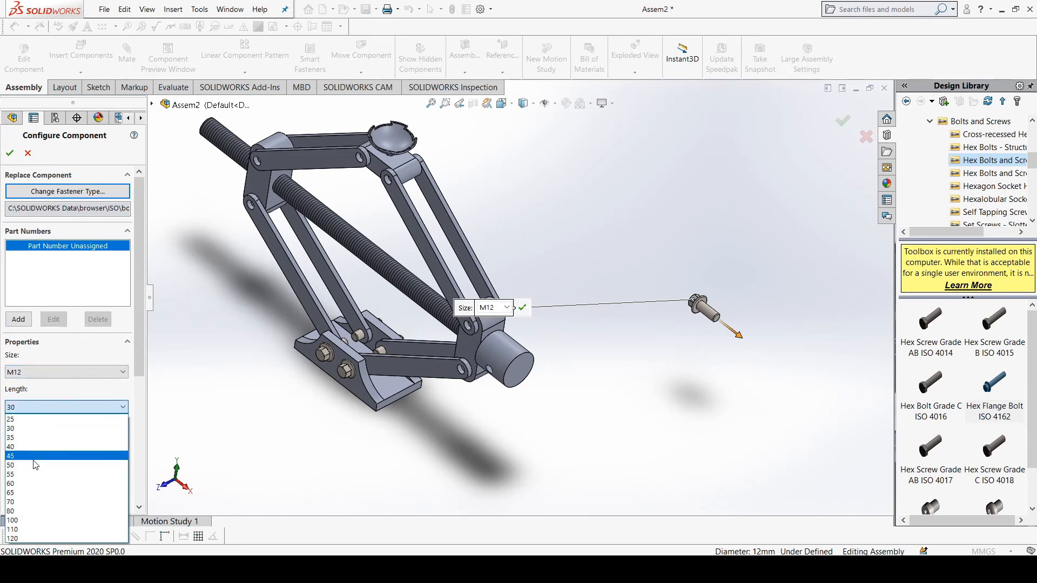
click(25, 484)
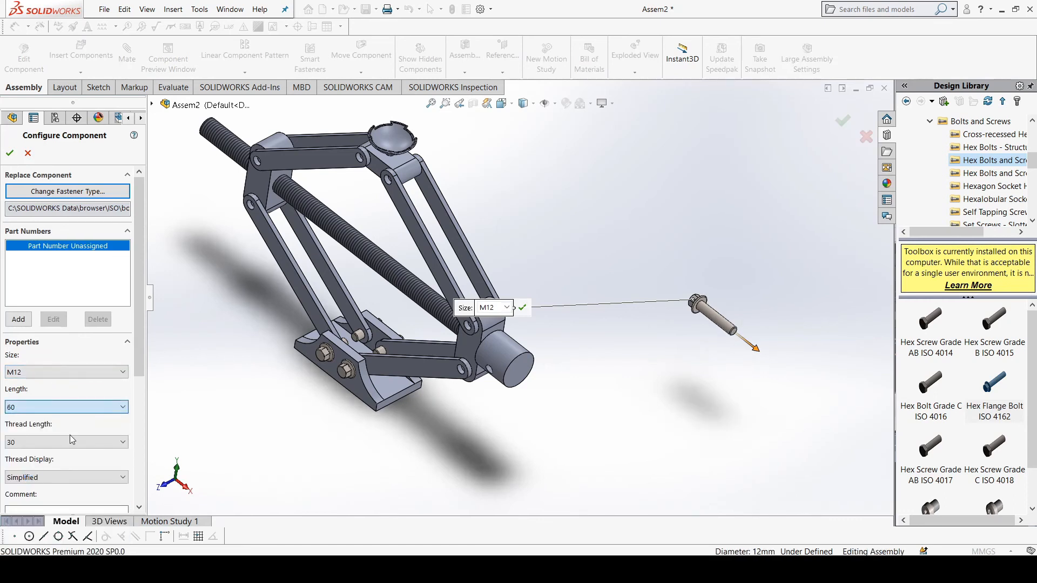
click(9, 152)
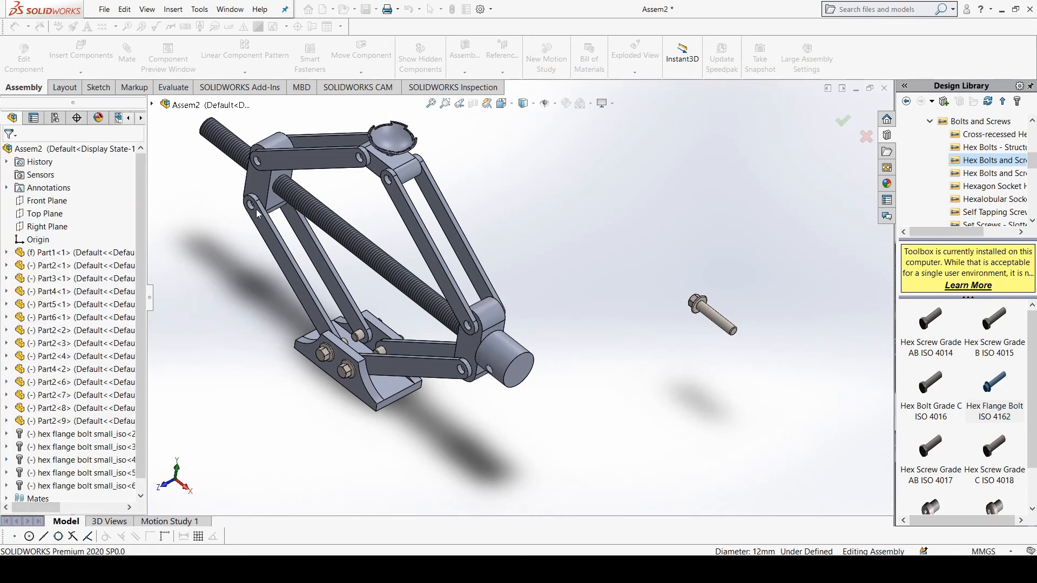
Place six M12 x 60 flange bolts through the link pivot holes of the threaded block, saddle head and cylindrical end block, and end the insertion.
scroll(257, 214, down, 3)
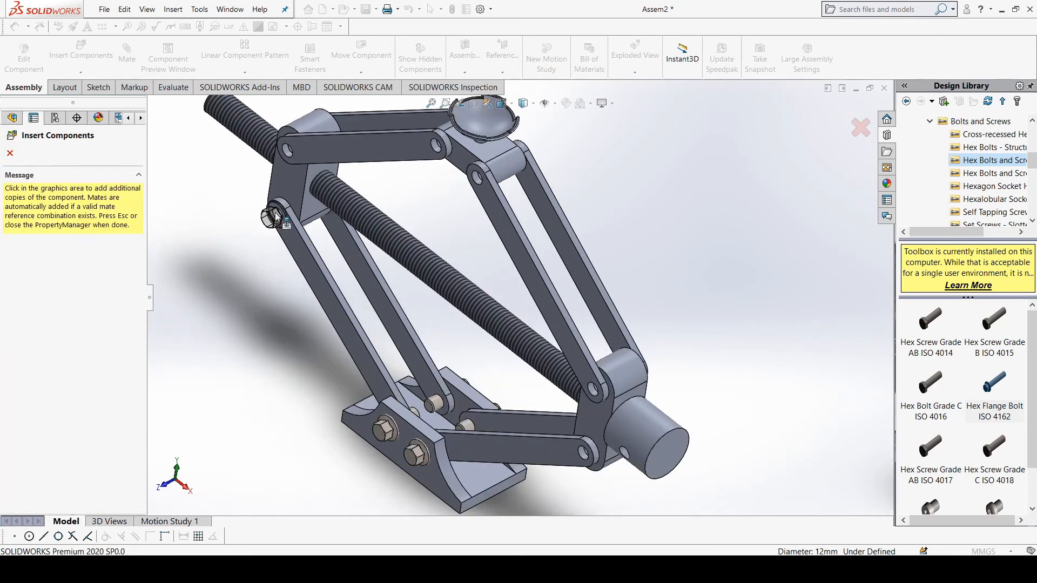
click(275, 217)
click(285, 152)
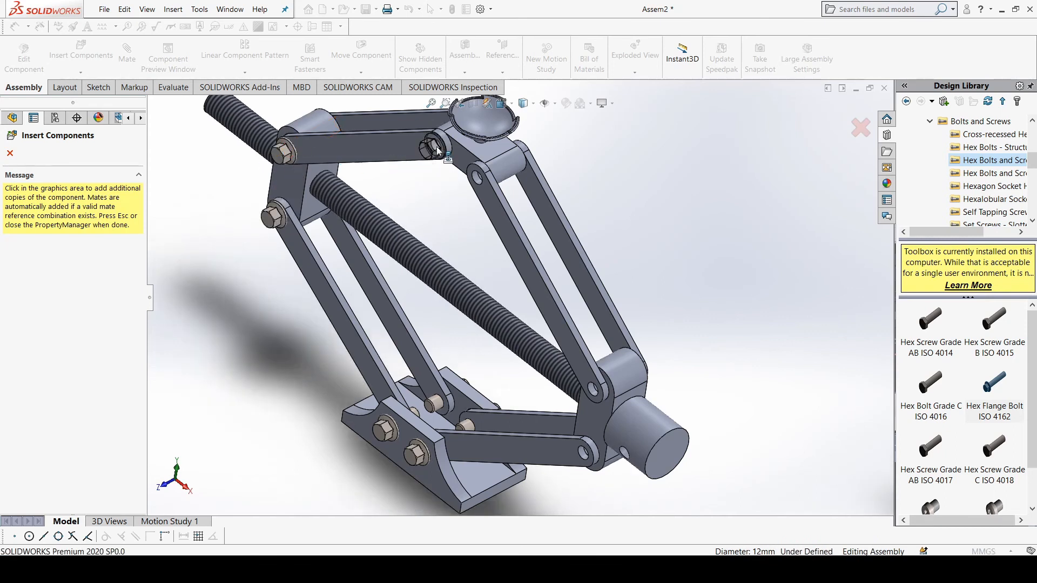
click(478, 185)
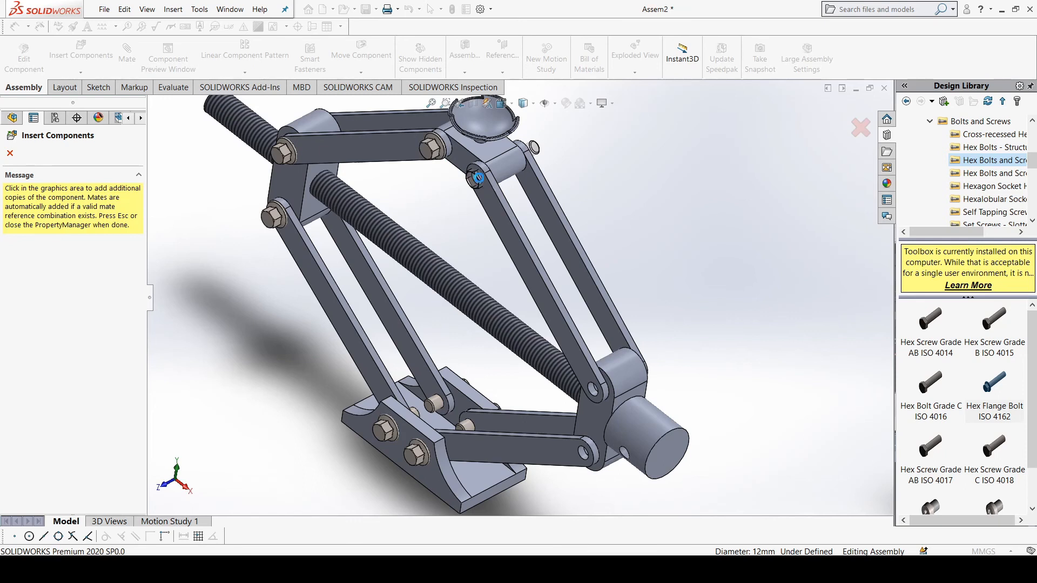
click(478, 192)
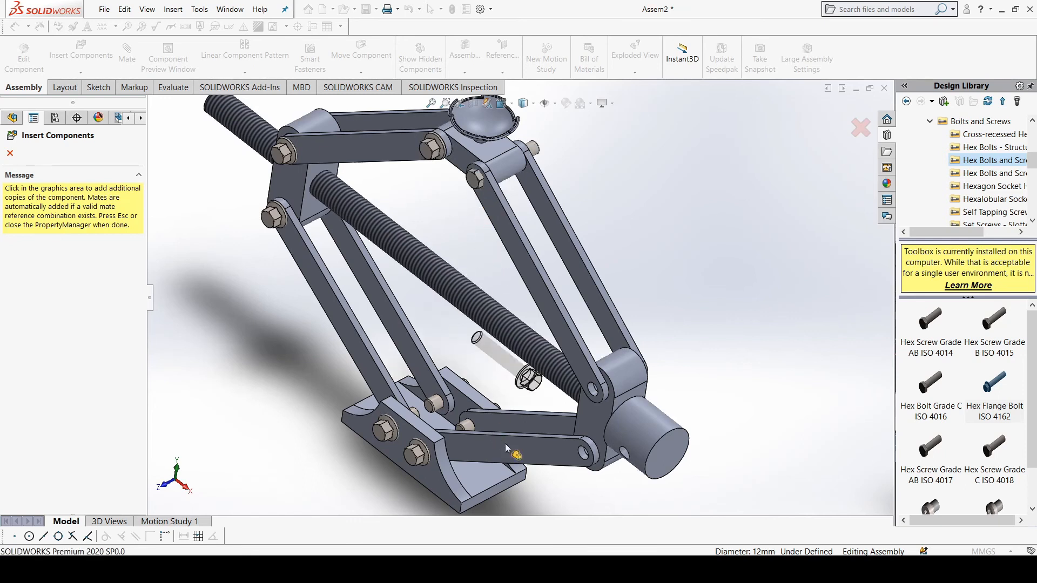
click(580, 423)
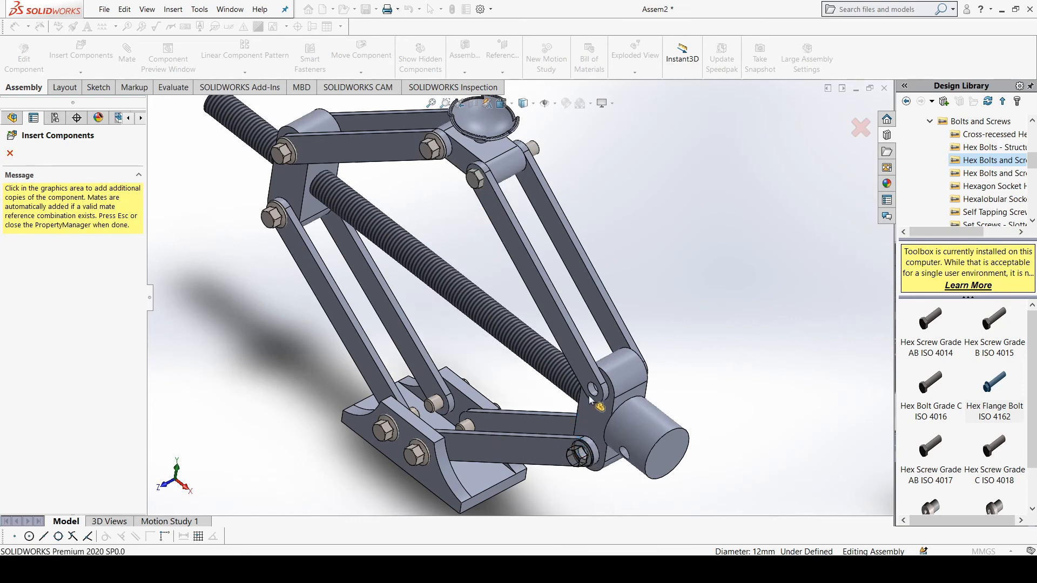
click(593, 398)
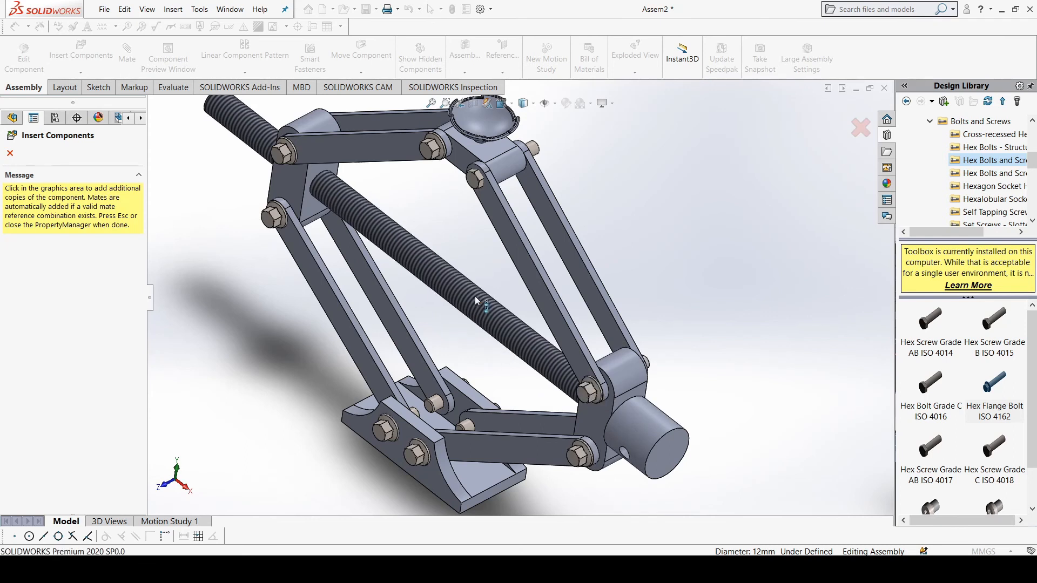
key(Escape)
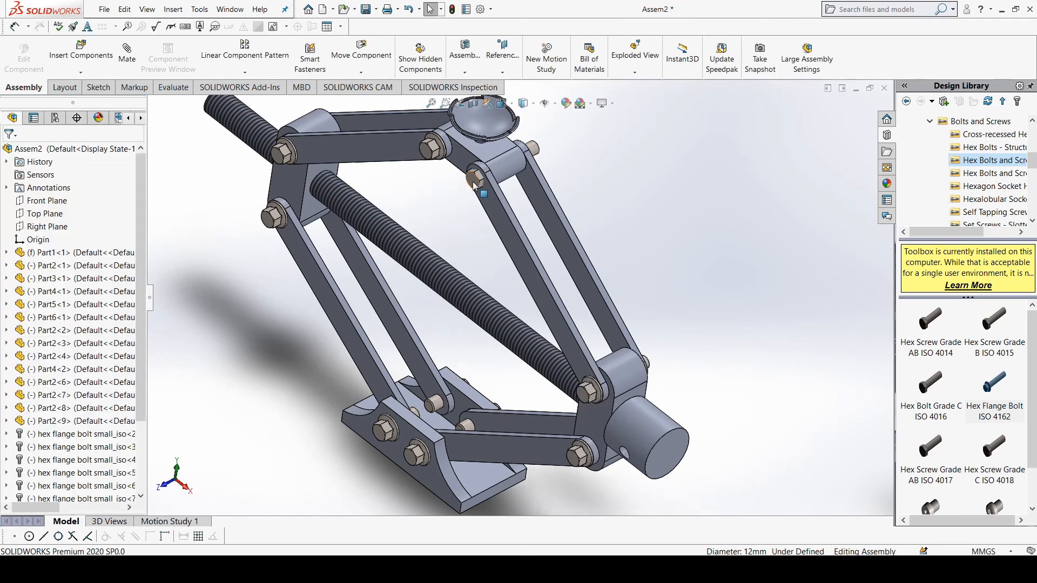
Delete the flange bolt in the saddle head's lower pivot hole.
click(474, 181)
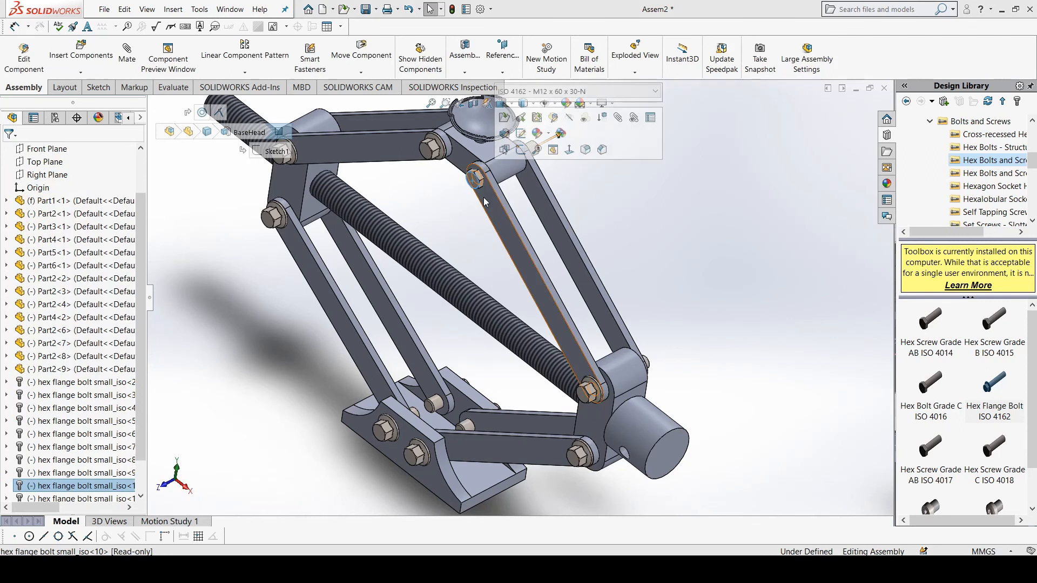
key(Delete)
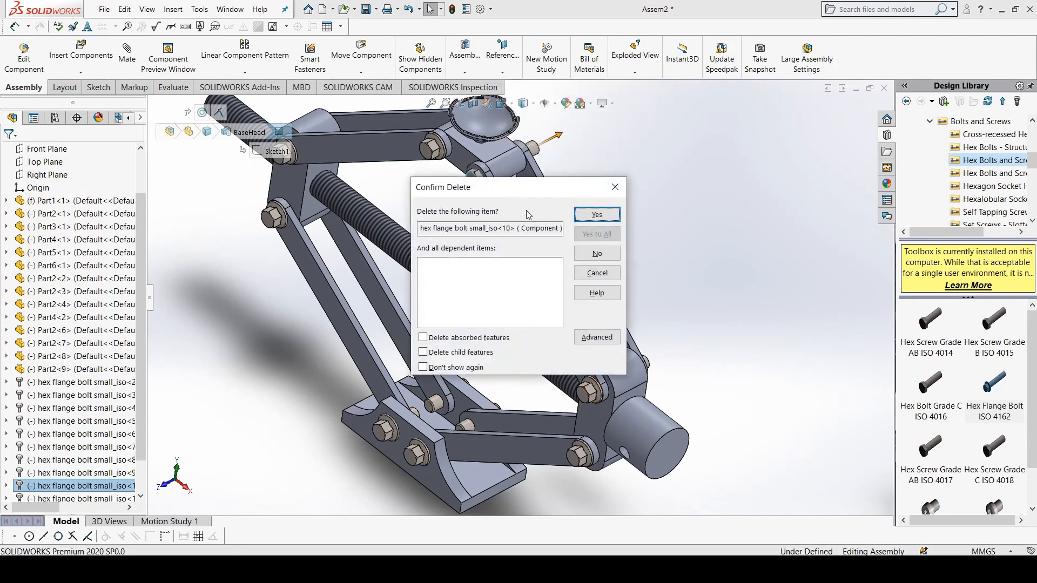
click(593, 222)
Insert another ISO 4162 hex flange bolt, M12 with length 60, and place a copy in the saddle head's empty lower pivot hole.
drag(994, 383, 684, 274)
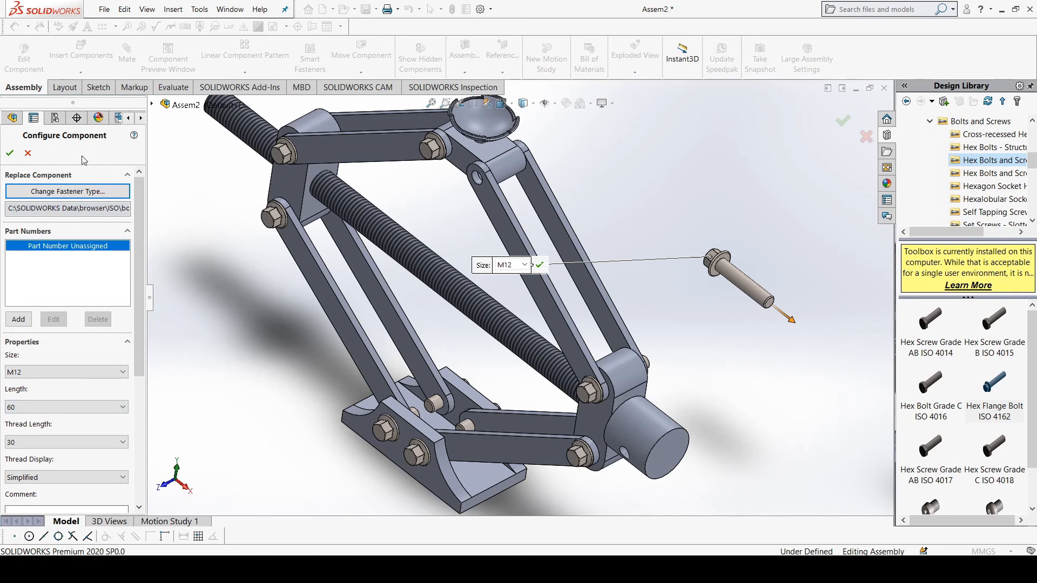
click(10, 155)
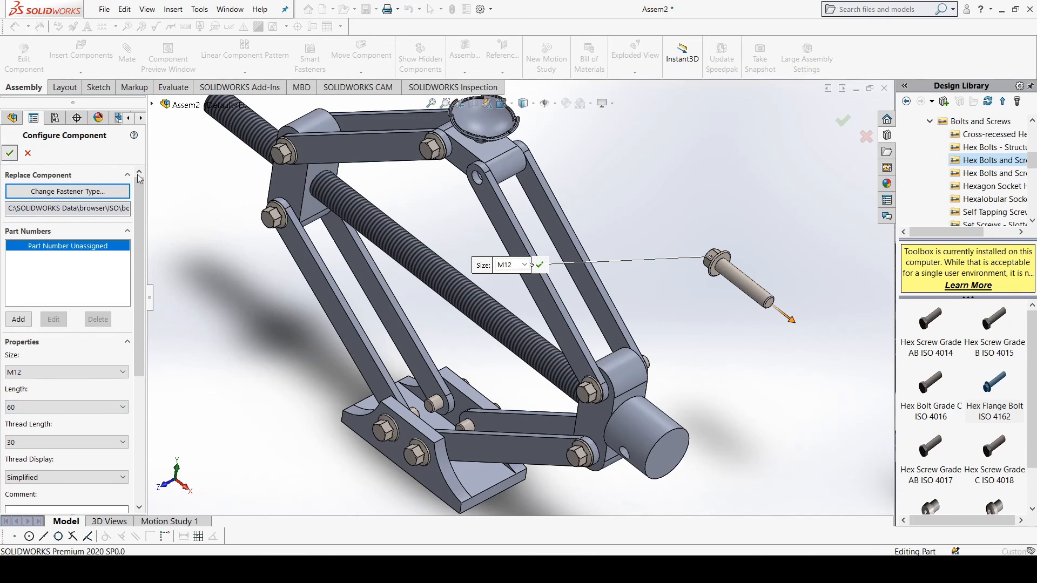
click(474, 183)
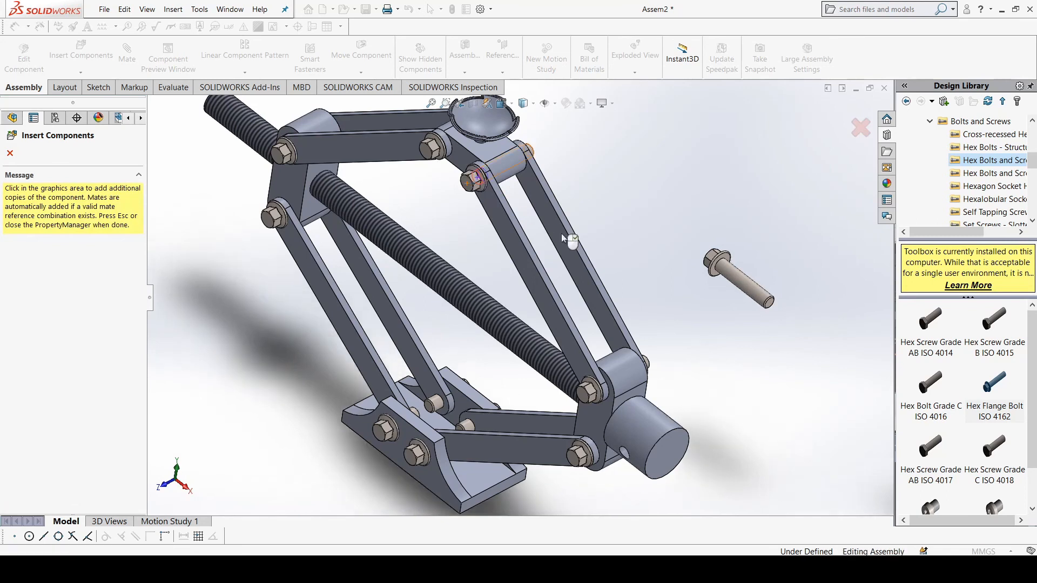
key(Escape)
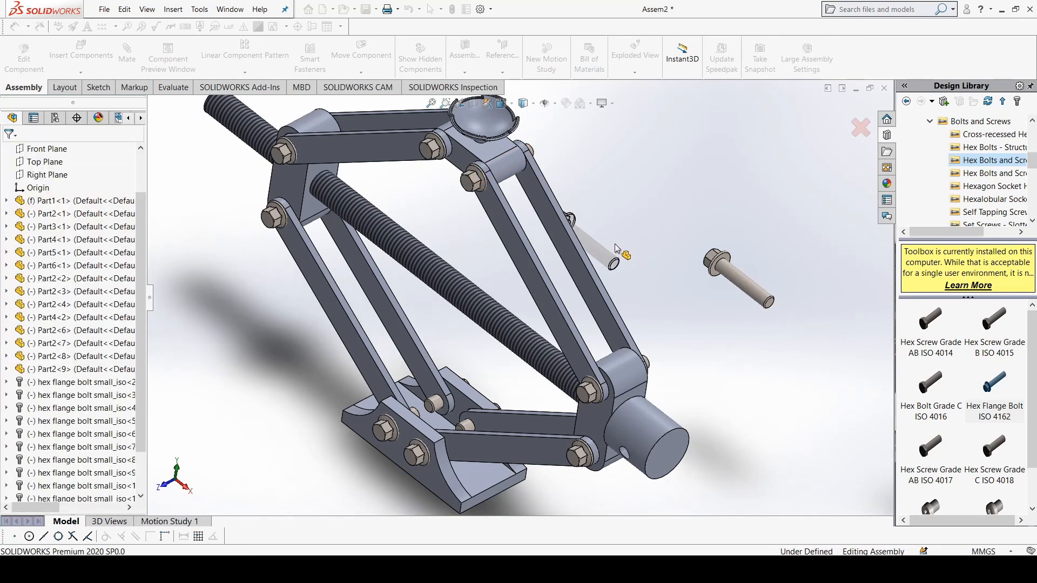
Delete the loose M12 x 60 flange bolt lying beside the jack.
click(744, 285)
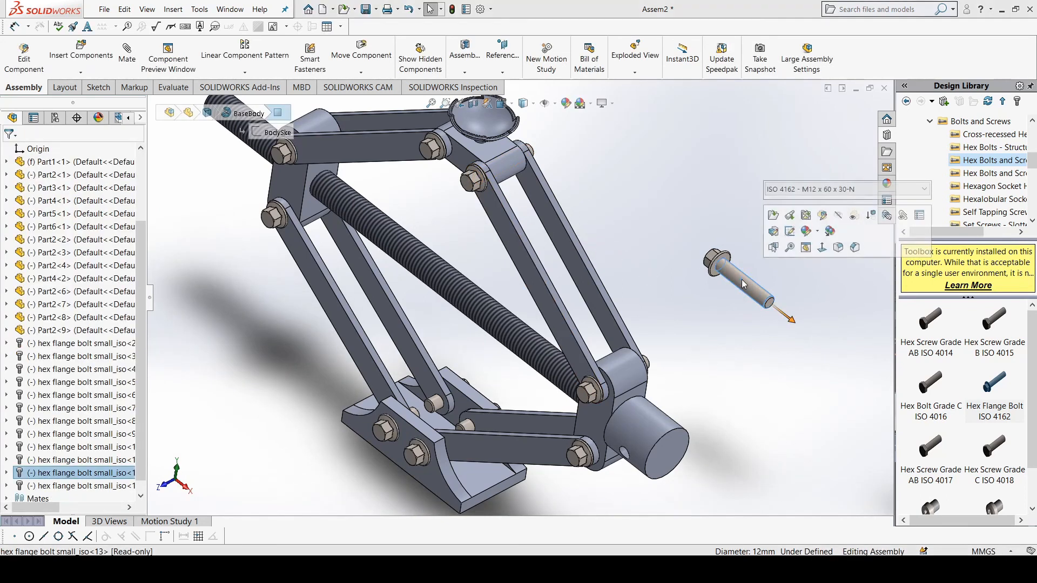
key(Delete)
click(597, 216)
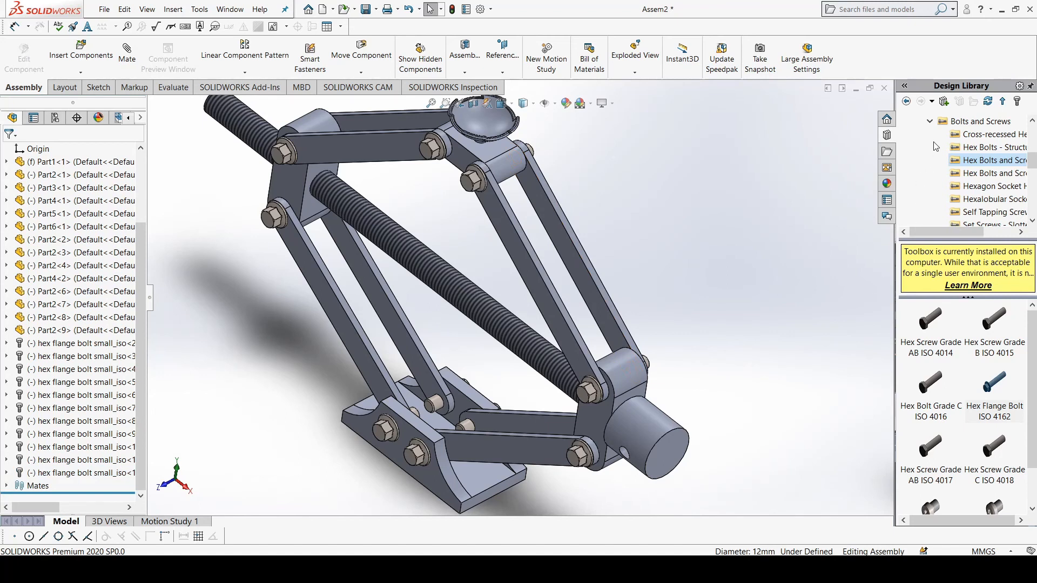
Insert a Prevailing Torque Nut Style 1 ISO 10512 from the Toolbox ISO nuts beside the jack, sized M12 x 1.5.
click(930, 123)
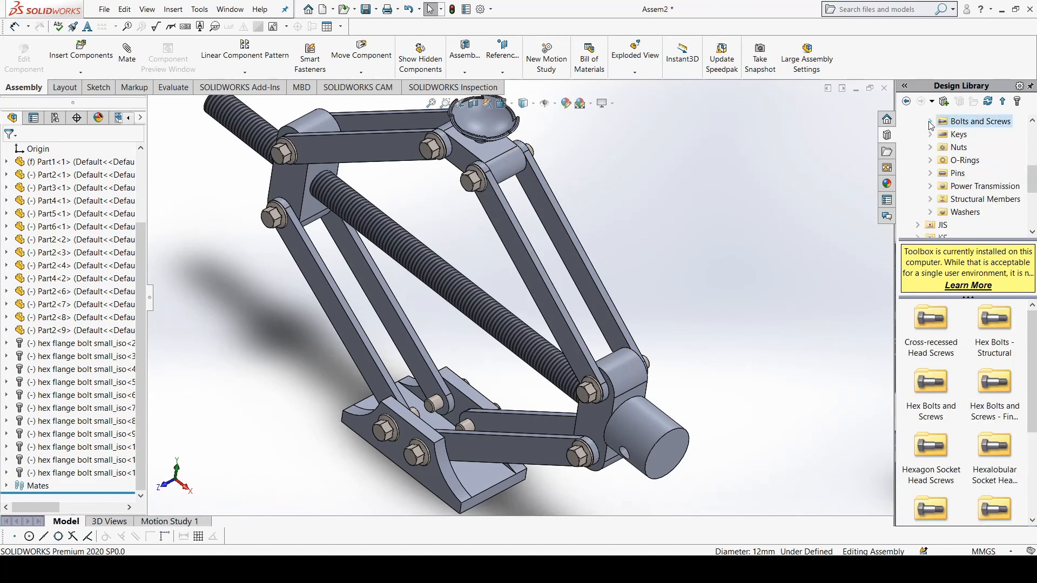
click(934, 148)
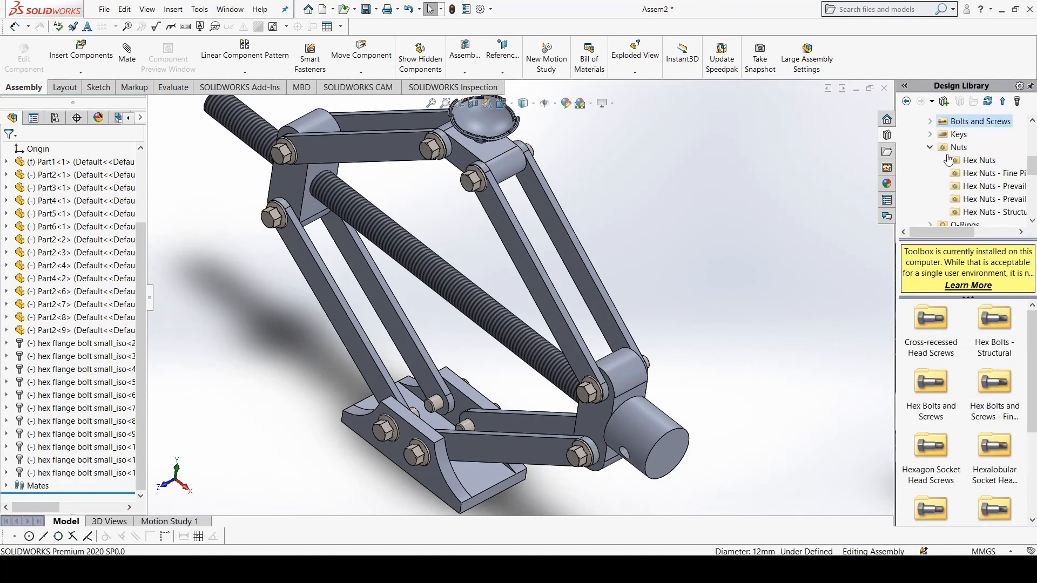
click(981, 200)
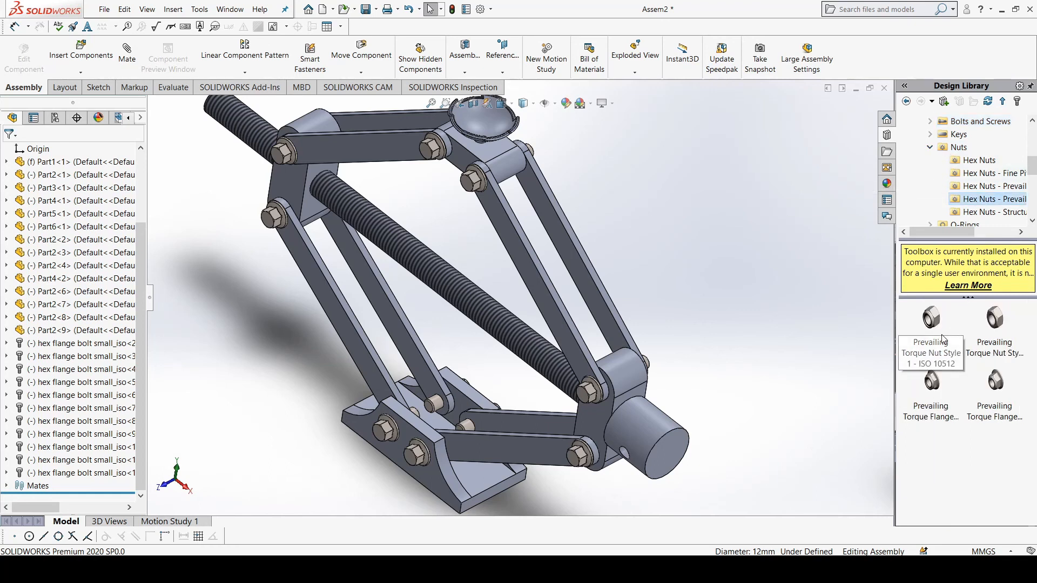
mouse_move(941, 335)
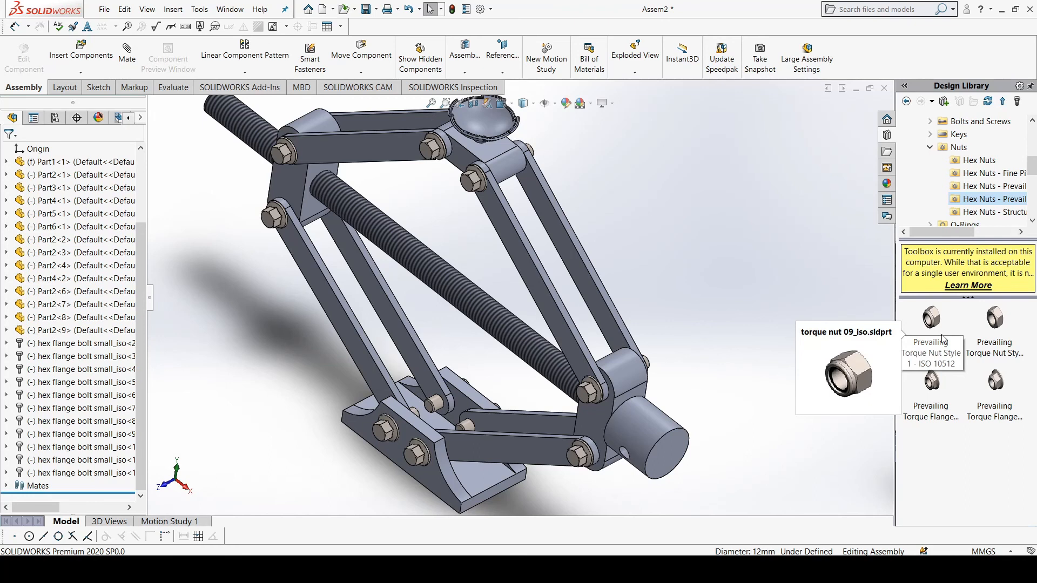
drag(939, 337, 675, 246)
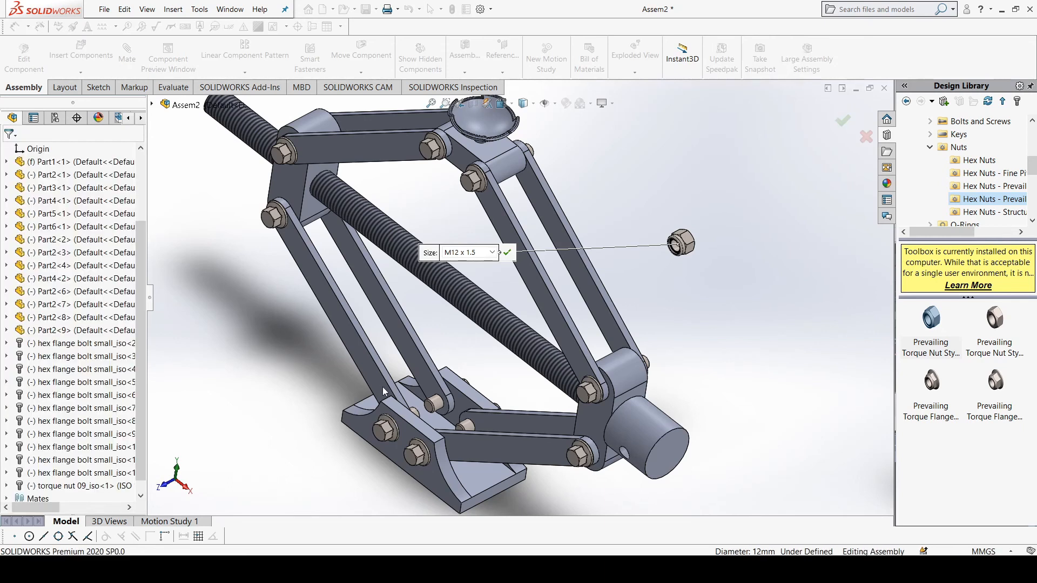
Place copies of the prevailing torque nut on the ends of the four flange bolts inside the base's side walls.
click(417, 397)
mouse_move(416, 397)
middle_down()
mouse_move(404, 429)
mouse_move(412, 417)
middle_up()
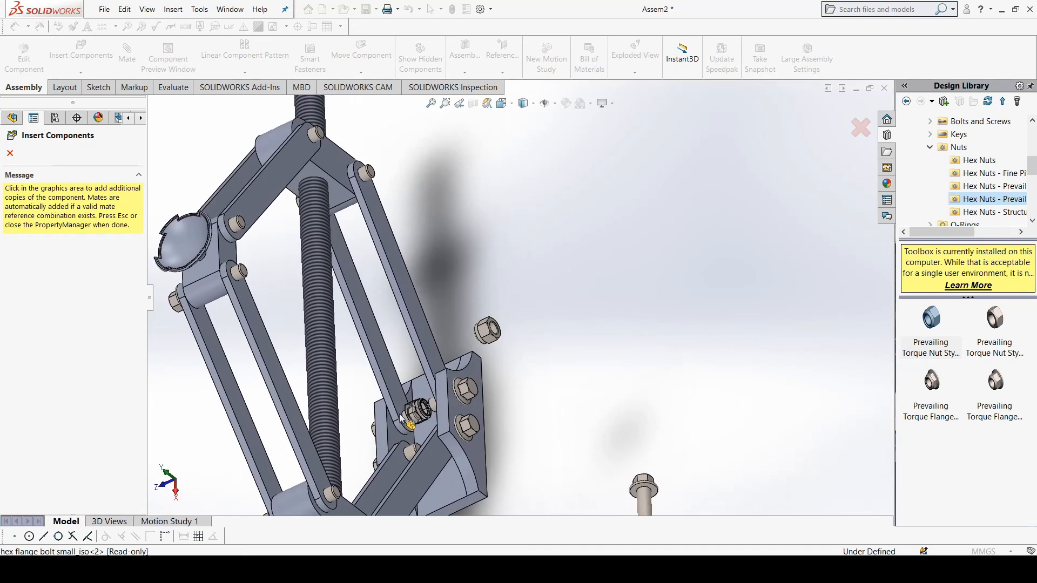
scroll(426, 416, down, 5)
click(438, 410)
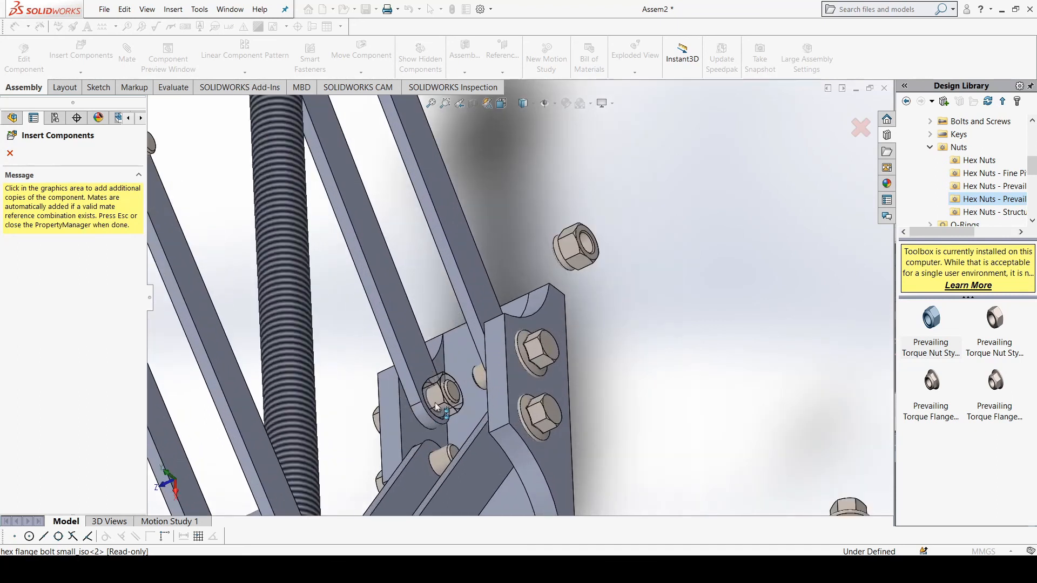
middle_drag(474, 397, 471, 410)
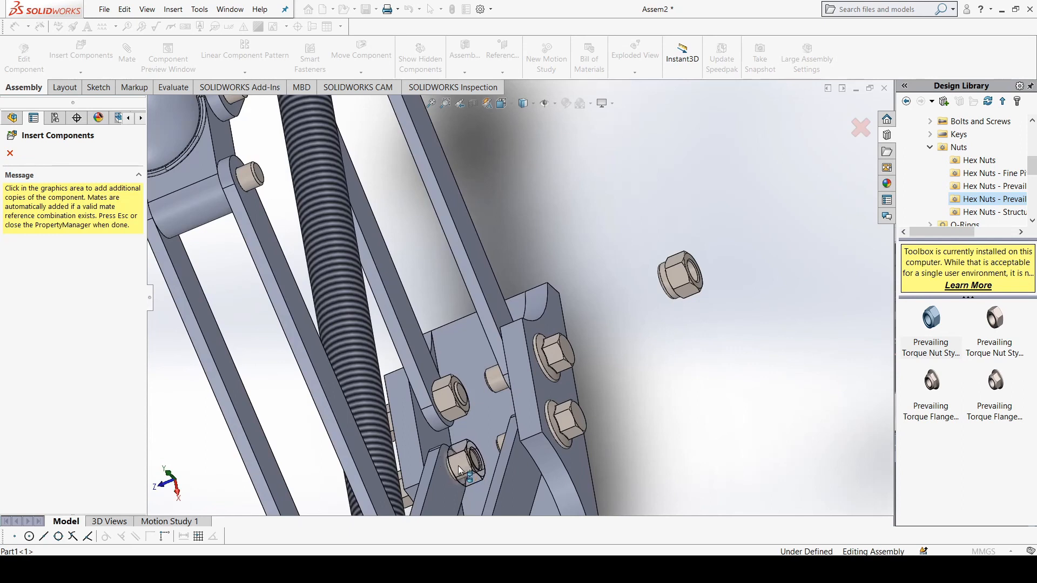
middle_drag(494, 400, 524, 386)
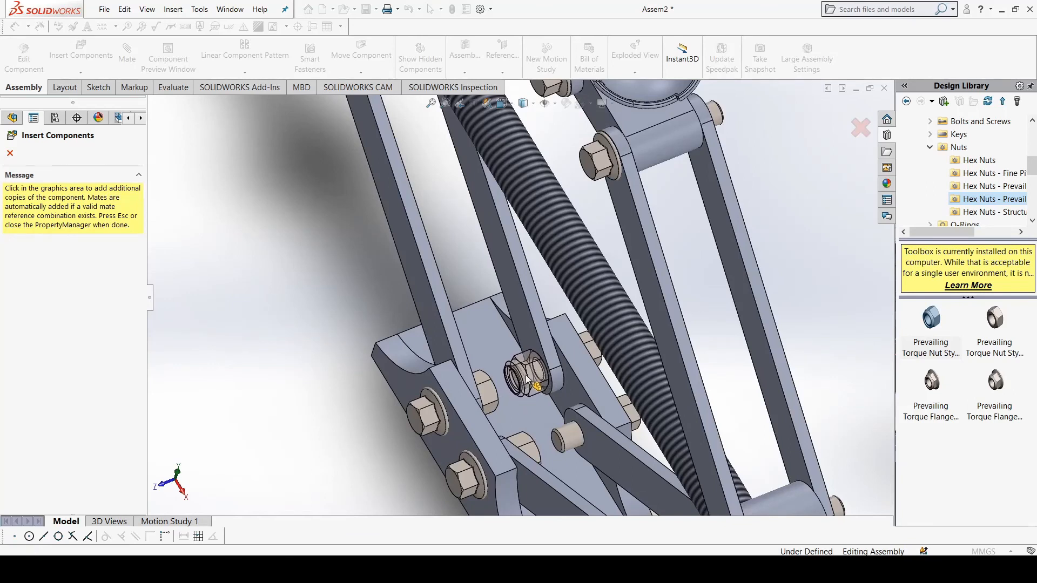
click(527, 378)
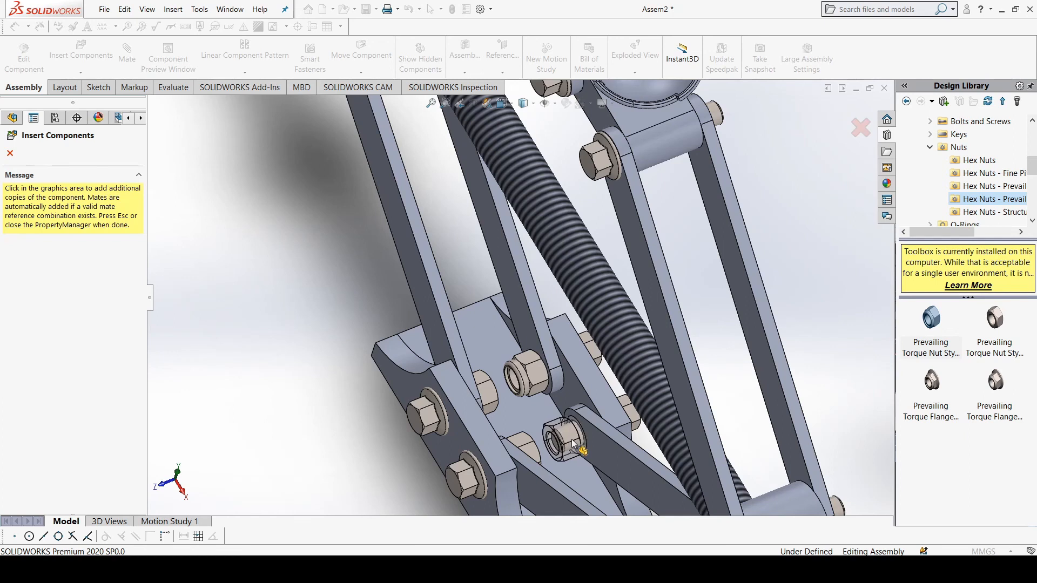
click(573, 443)
scroll(583, 435, up, 2)
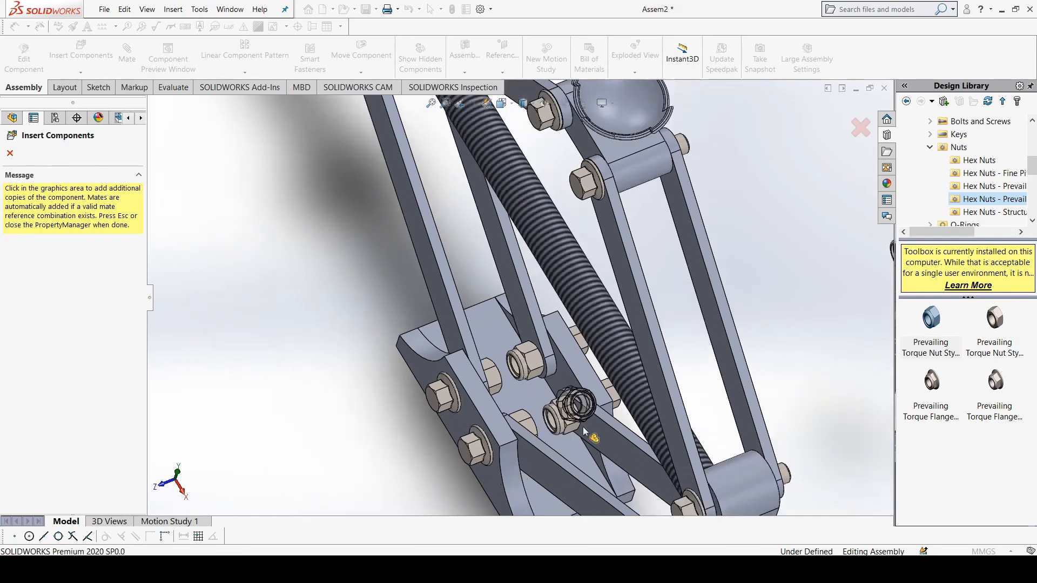
Place prevailing torque nuts on the two link pivot bolts of the cylindrical end block.
scroll(585, 432, up, 4)
middle_drag(745, 272, 706, 390)
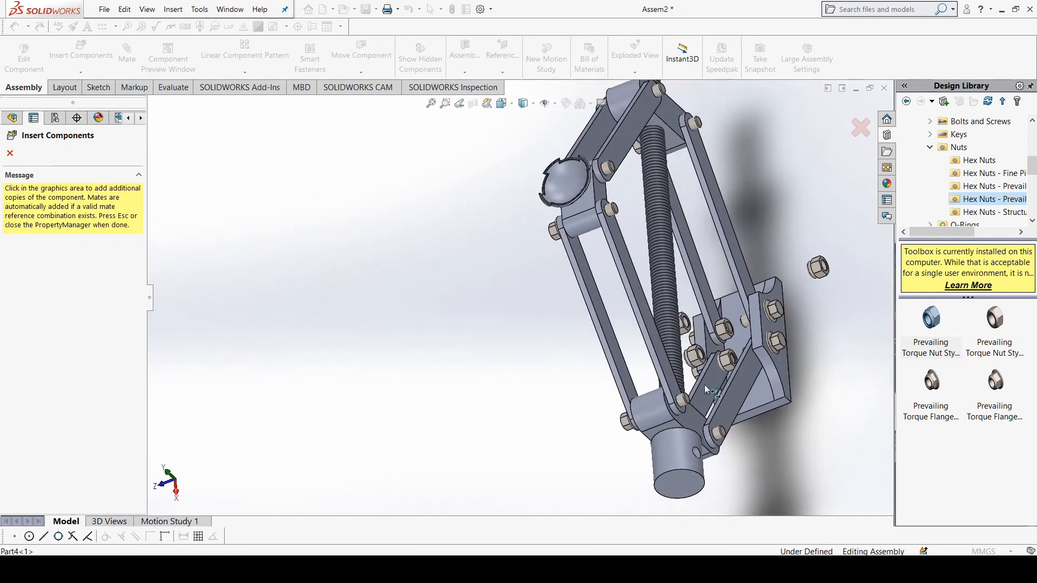
scroll(708, 390, down, 3)
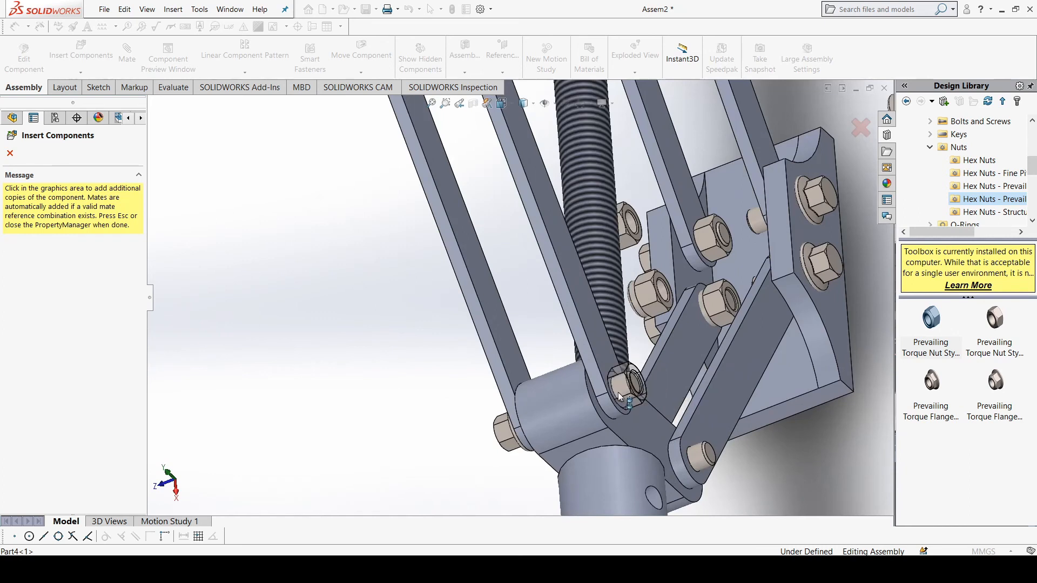
click(620, 397)
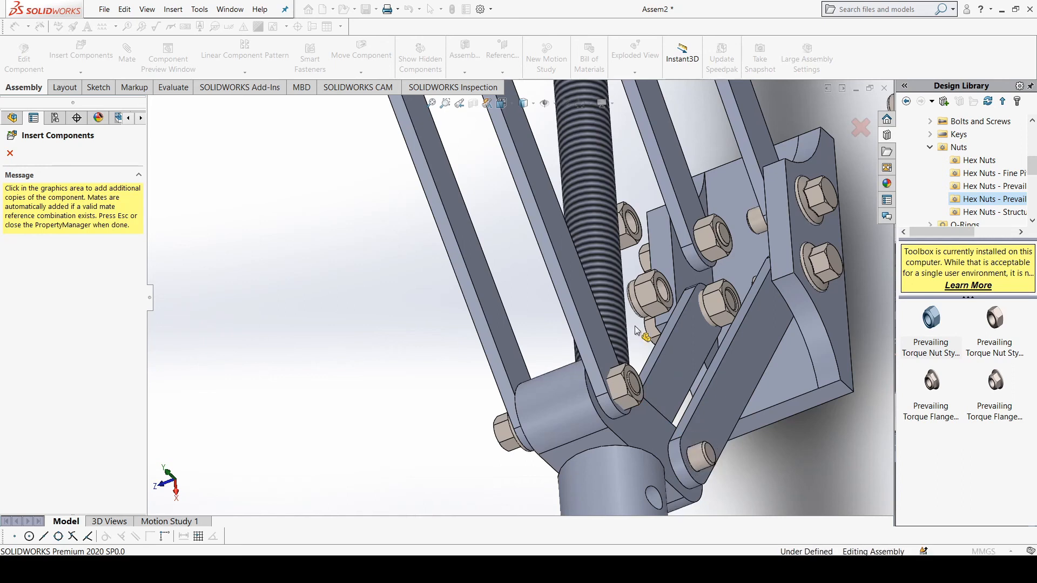
scroll(545, 241, up, 4)
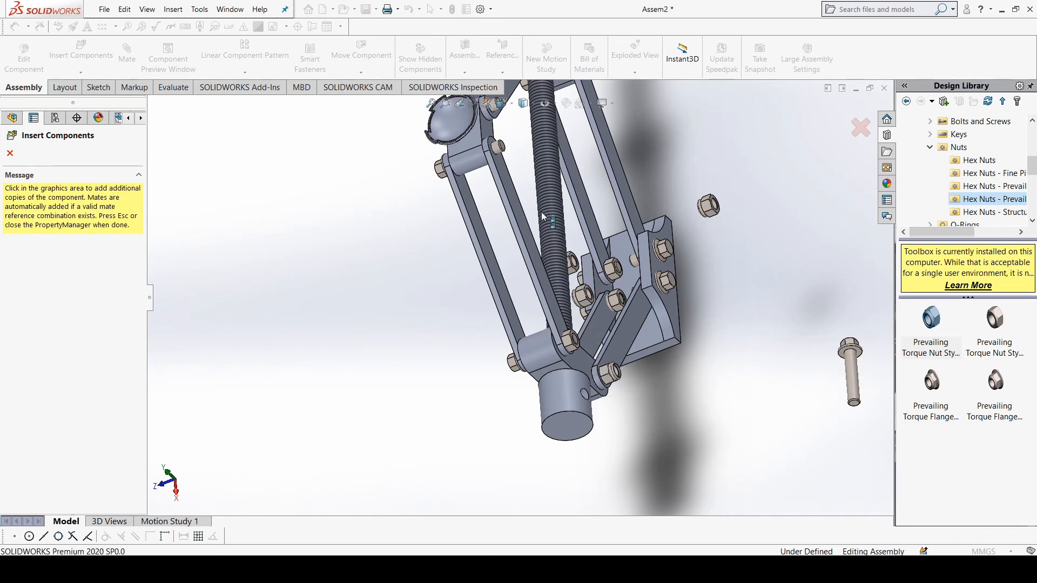
Place prevailing torque nuts on the lower and upper pivot bolts of the saddle head.
scroll(513, 178, down, 3)
scroll(508, 182, down, 3)
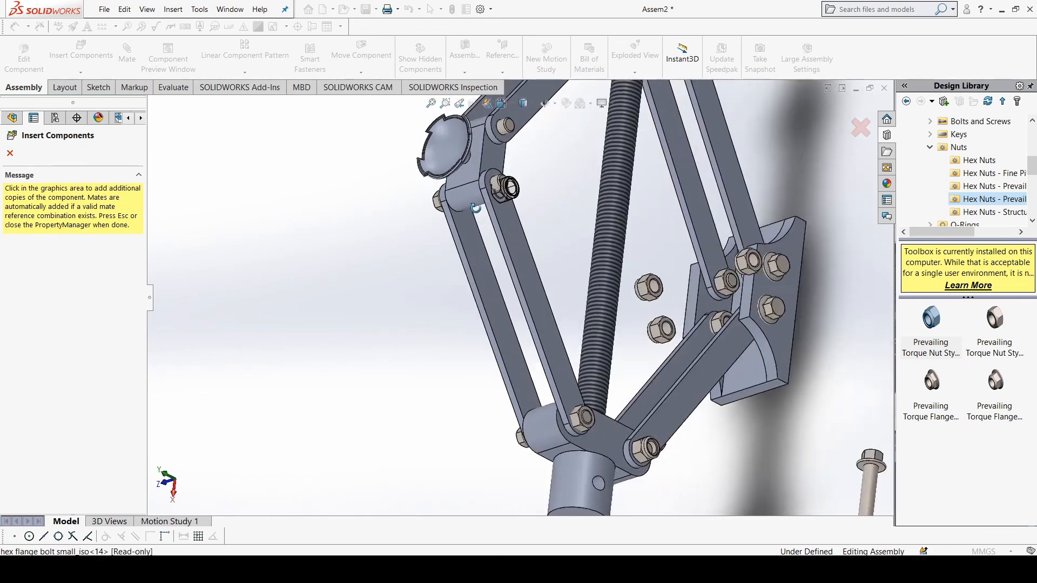
click(492, 183)
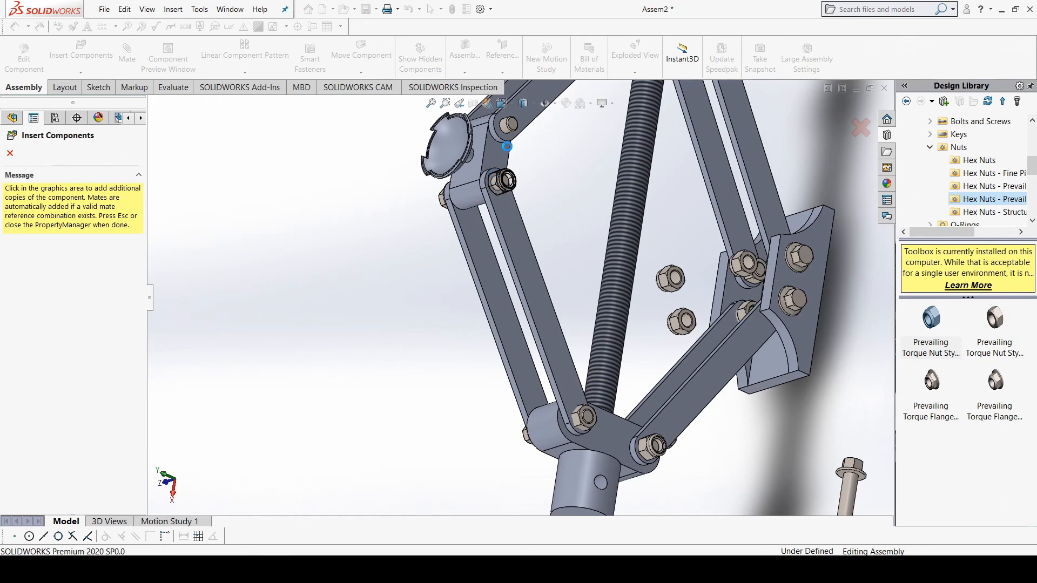
scroll(507, 144, up, 2)
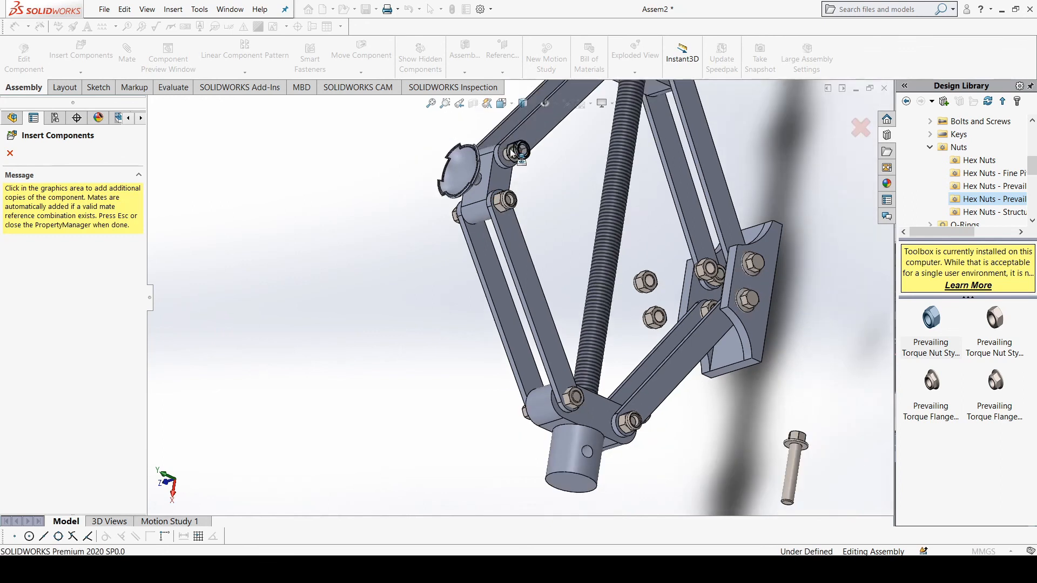
click(506, 158)
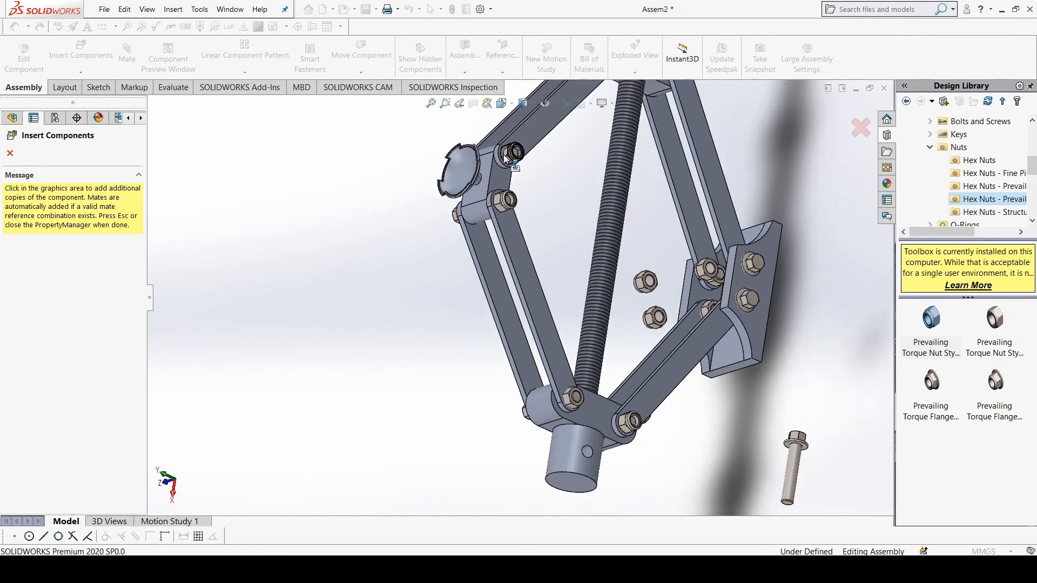
scroll(580, 201, up, 3)
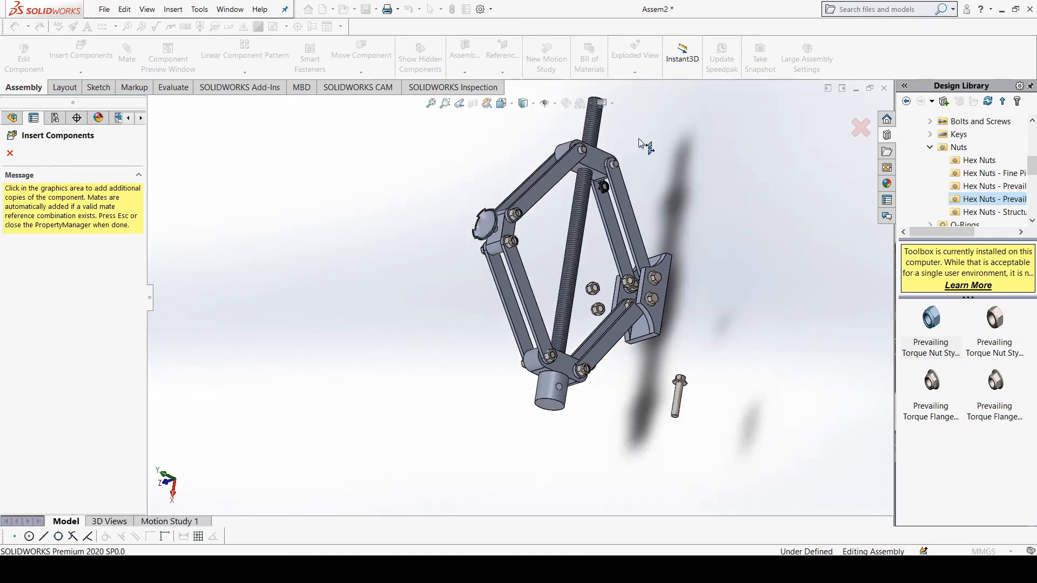
Place prevailing torque nuts on the upper and lower pivot bolts of the end block at the screw's free end.
scroll(565, 144, down, 2)
scroll(543, 189, down, 3)
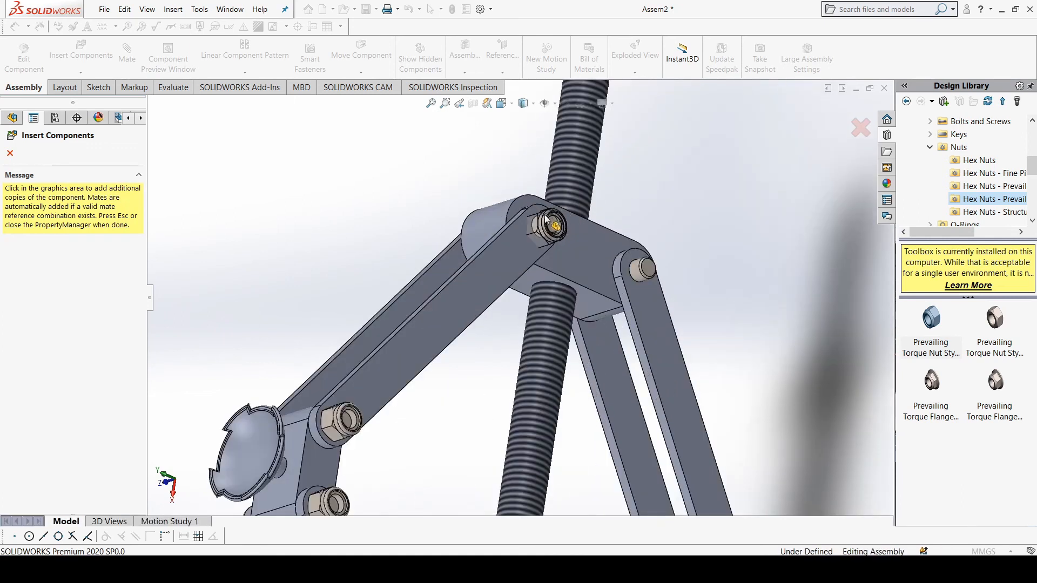
click(551, 219)
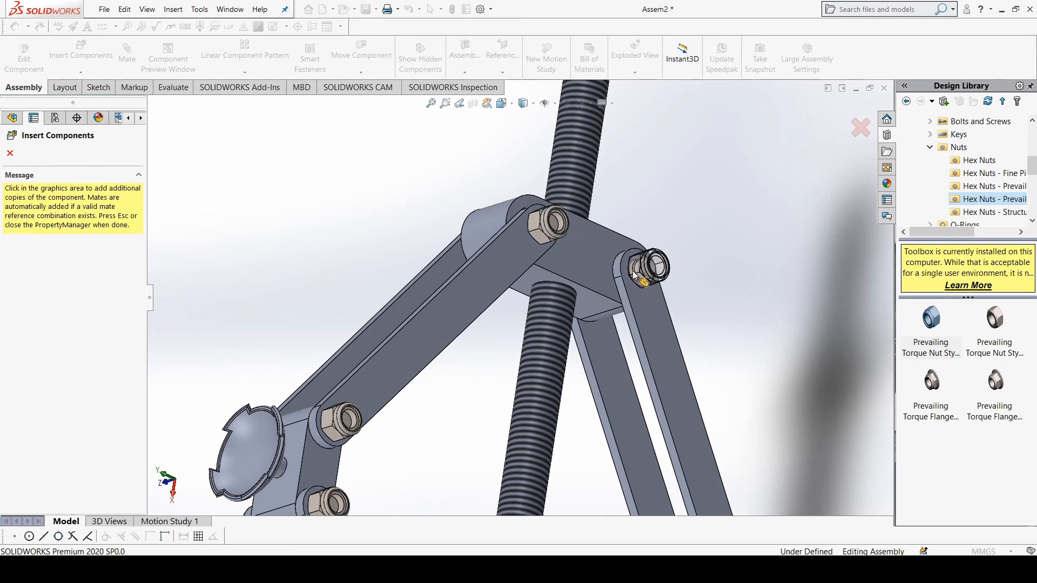
click(643, 266)
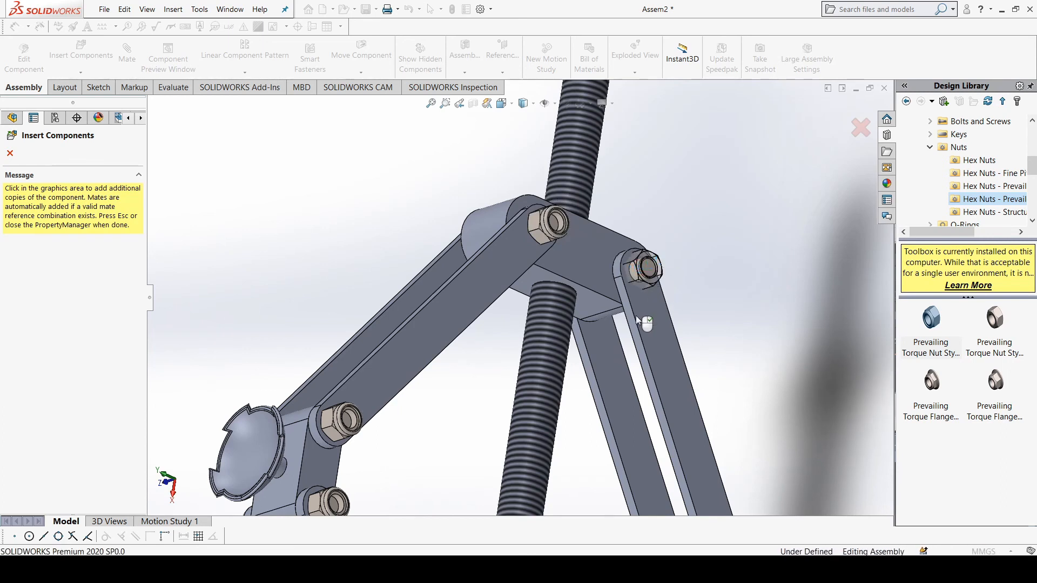
key(ctrl+7)
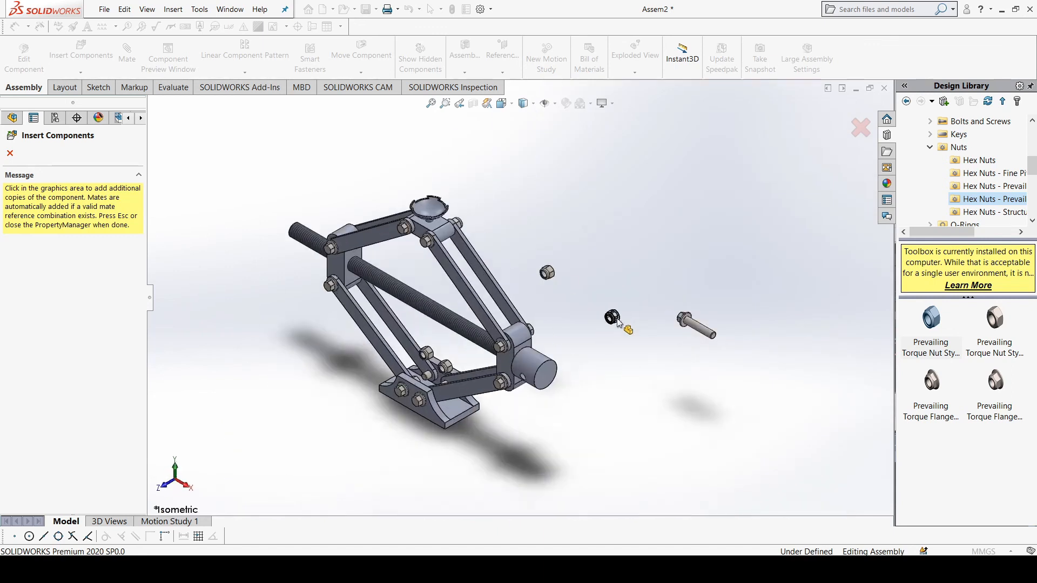
key(Escape)
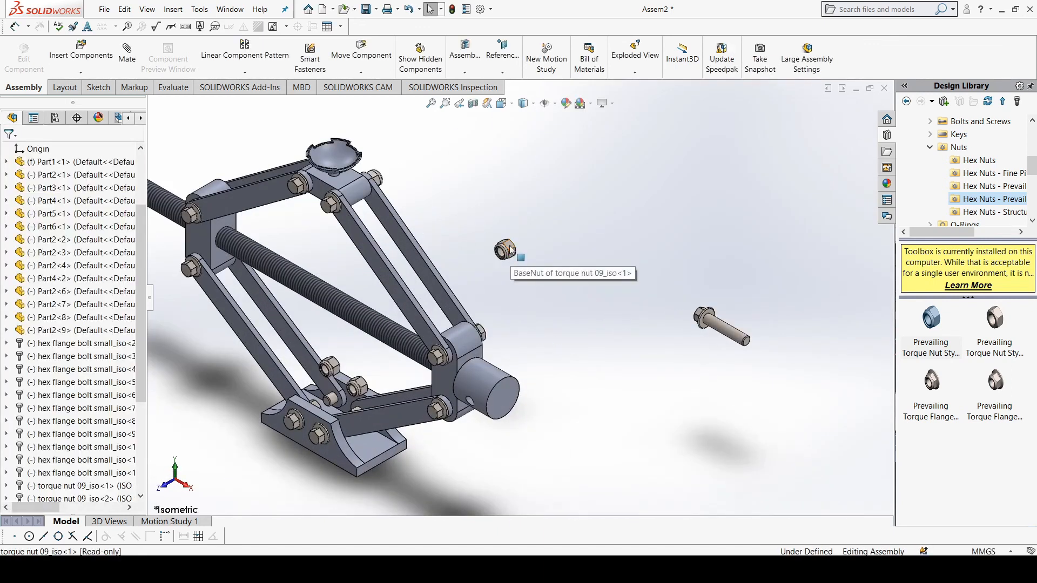
Delete the loose nut beside the jack, the two stray nuts above the base and the spare flange bolt.
click(511, 249)
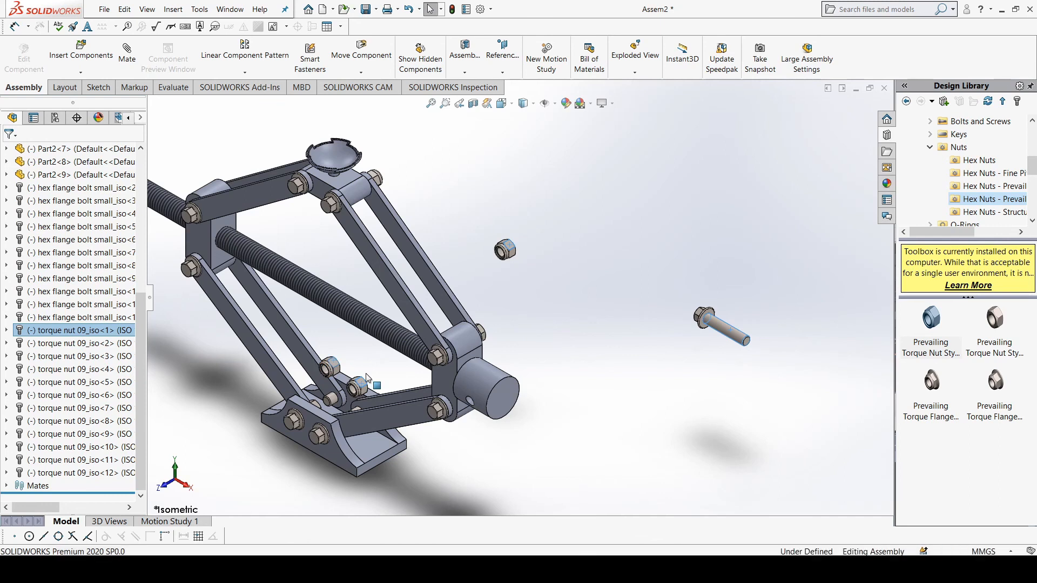
key(Delete)
click(611, 236)
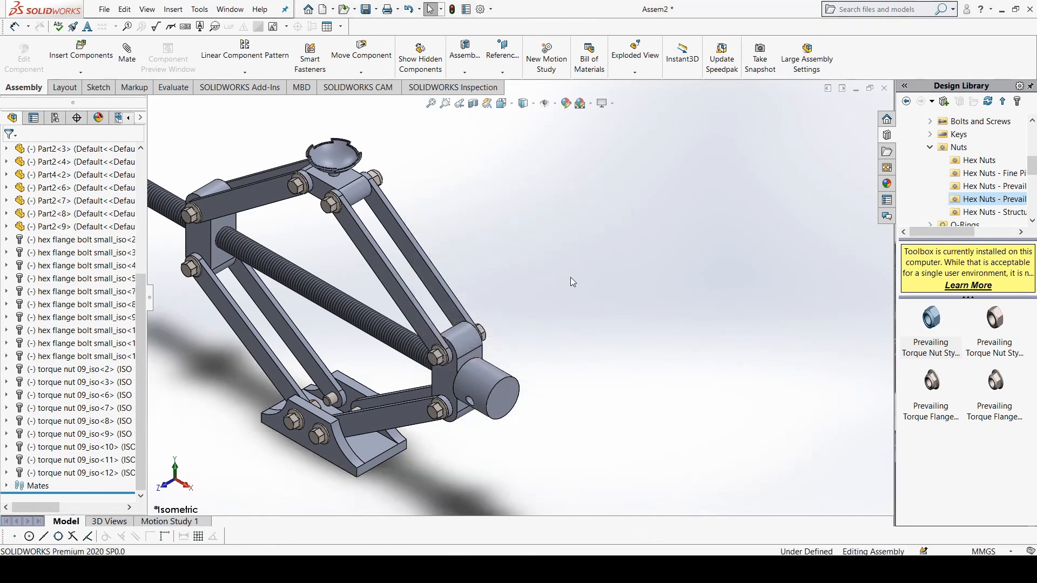
key(f)
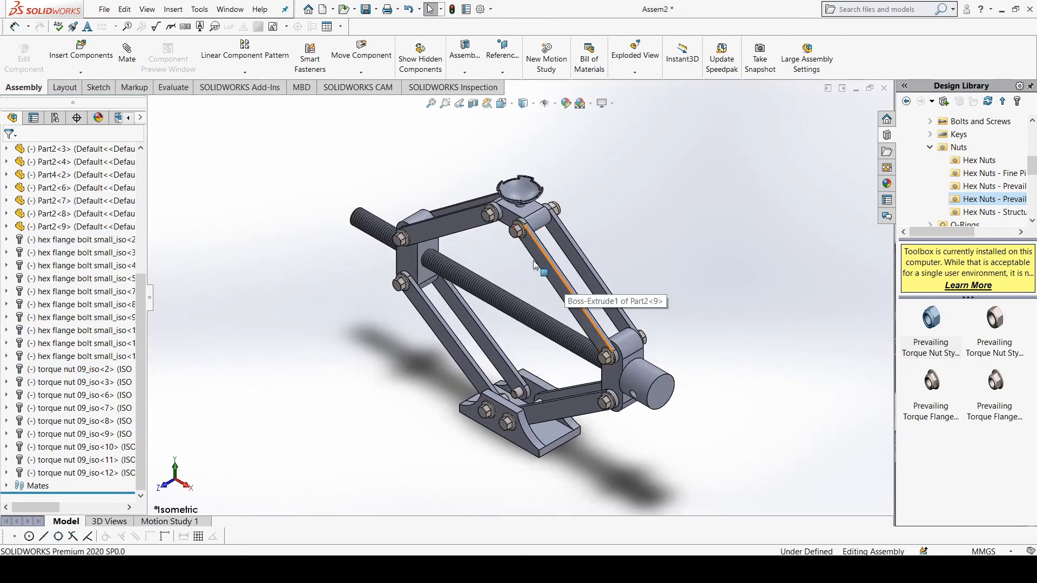
Move the front upper link between the saddle head and cylindrical end block slightly downward to test the jack's motion.
click(506, 231)
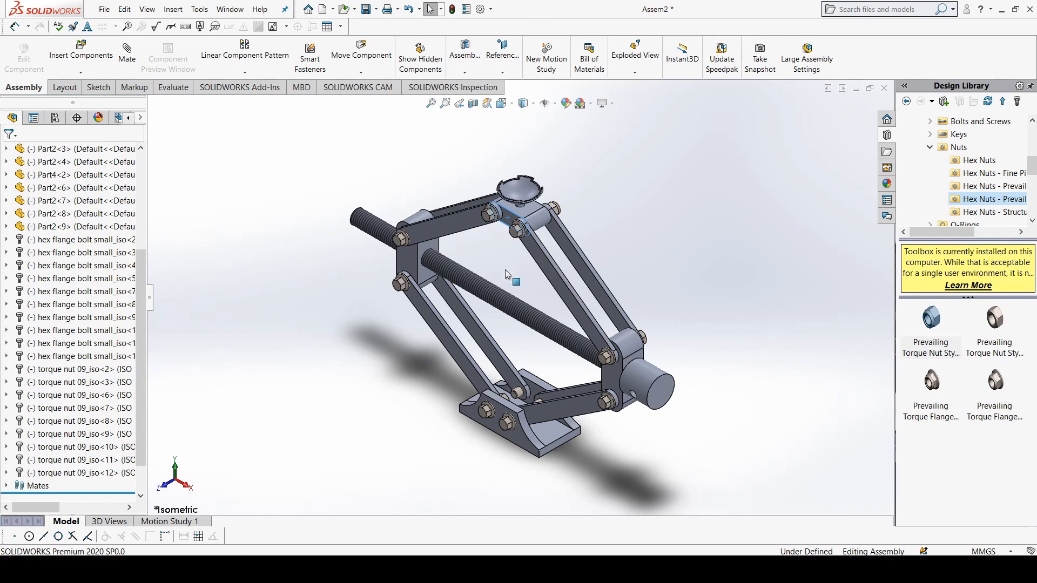
mouse_move(533, 264)
mouse_down()
mouse_move(531, 303)
mouse_move(534, 275)
mouse_up()
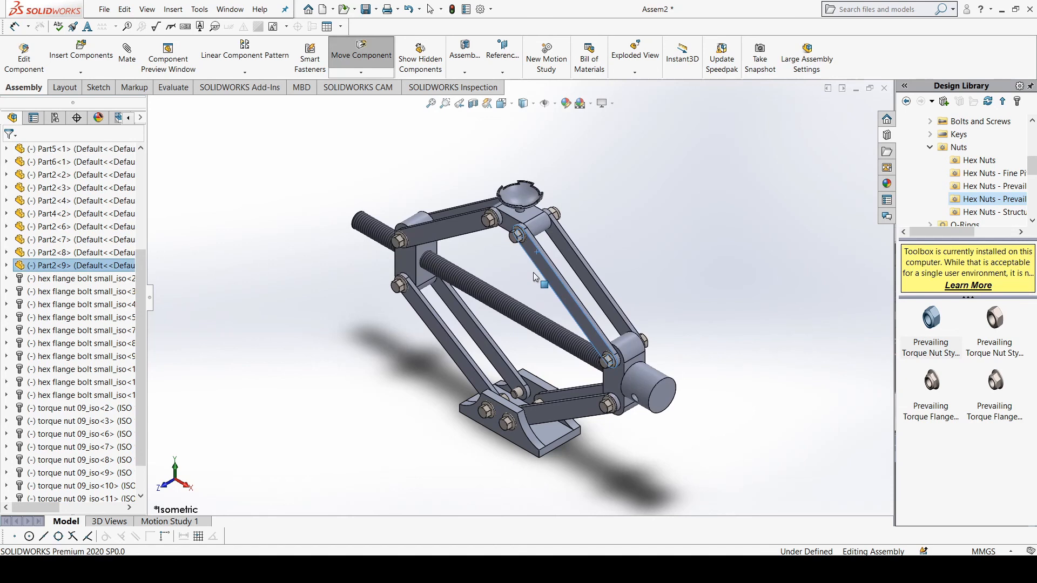
key(Escape)
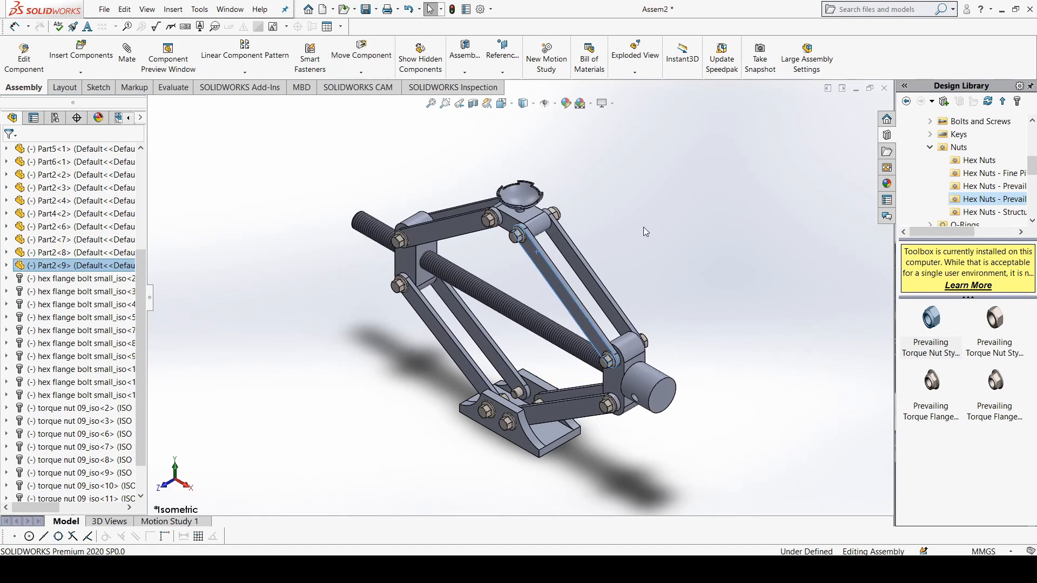
click(643, 227)
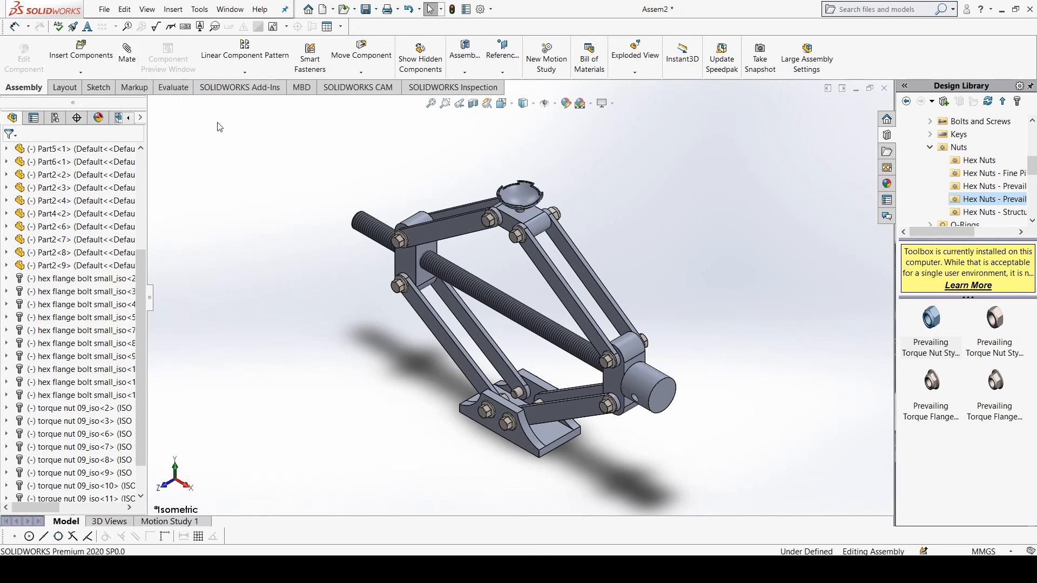
Review the assembly's component list, highlighting the screw, saddle head and link parts in the model.
scroll(140, 280, up, 1)
scroll(139, 287, up, 3)
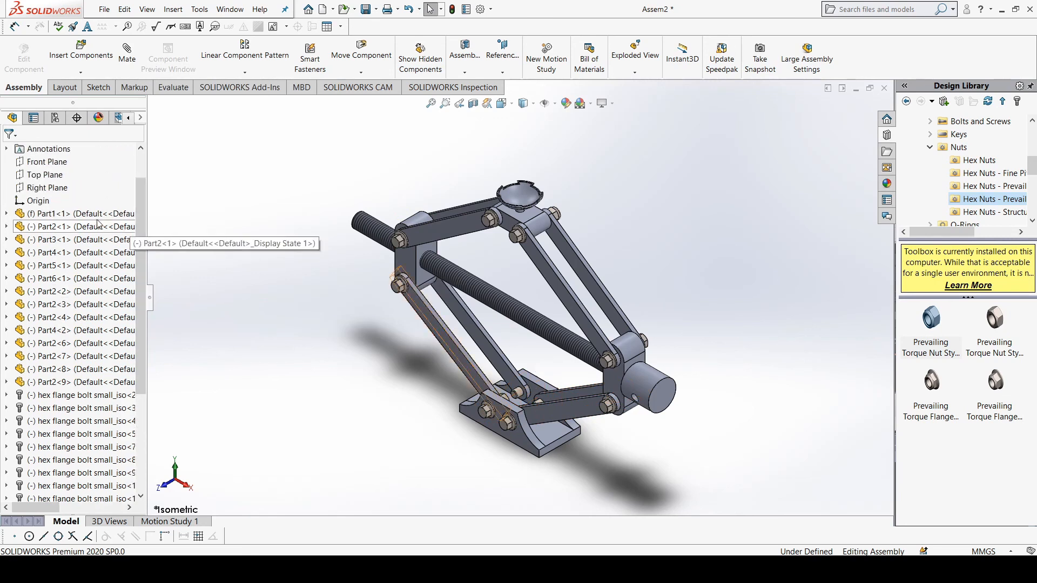
click(96, 228)
click(81, 253)
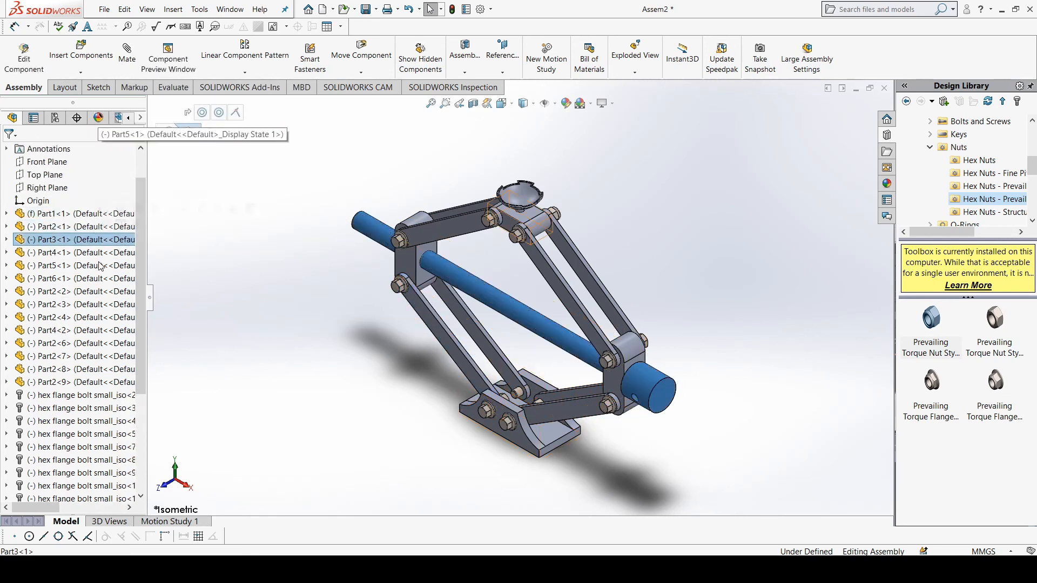
click(107, 278)
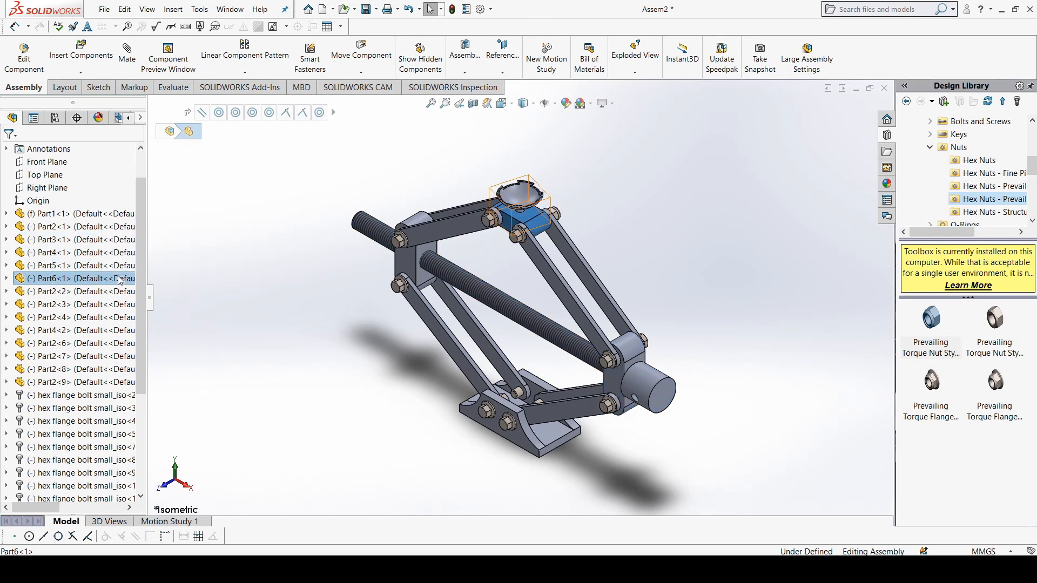
click(113, 292)
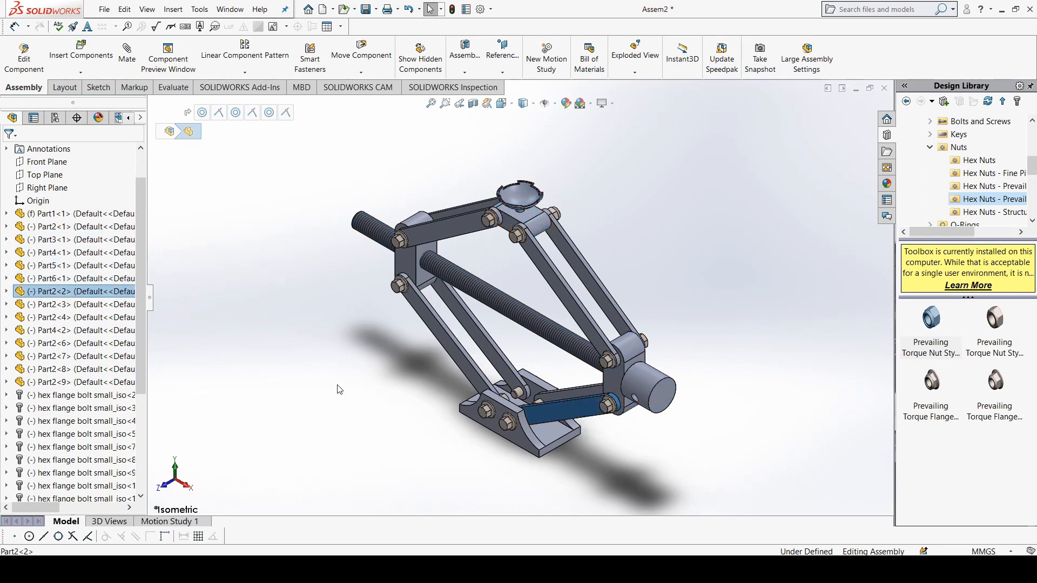
scroll(141, 346, down, 3)
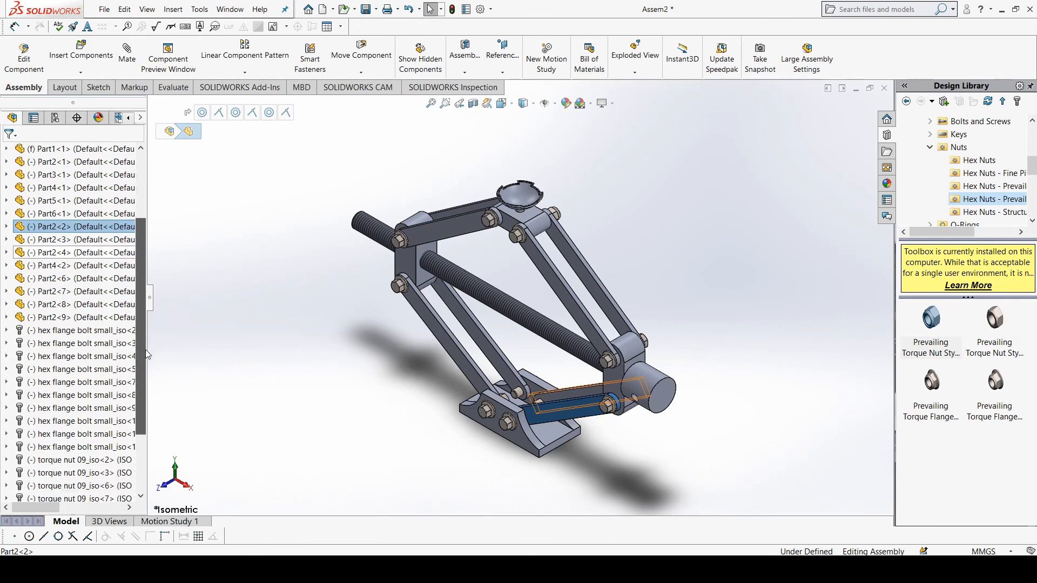
scroll(145, 367, down, 2)
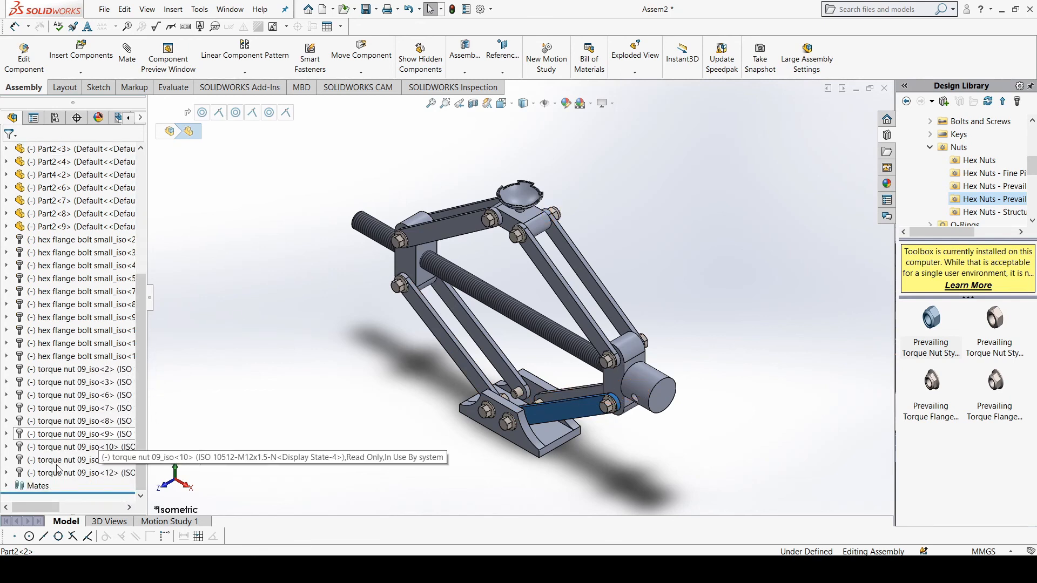
Examine the assembly's mates from Coincident1 to Concentric8 to see which faces each one joins.
click(6, 487)
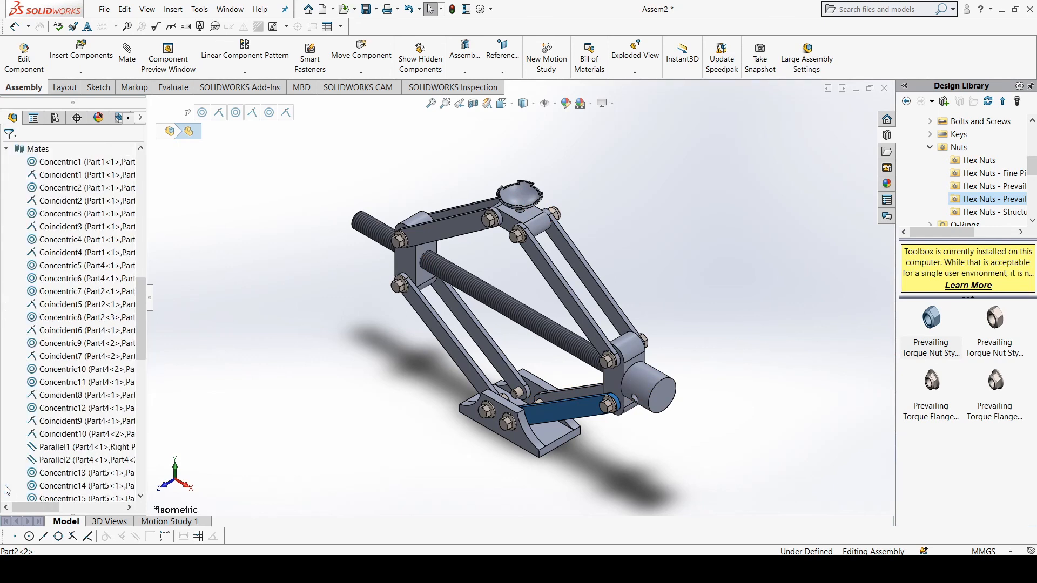
click(59, 175)
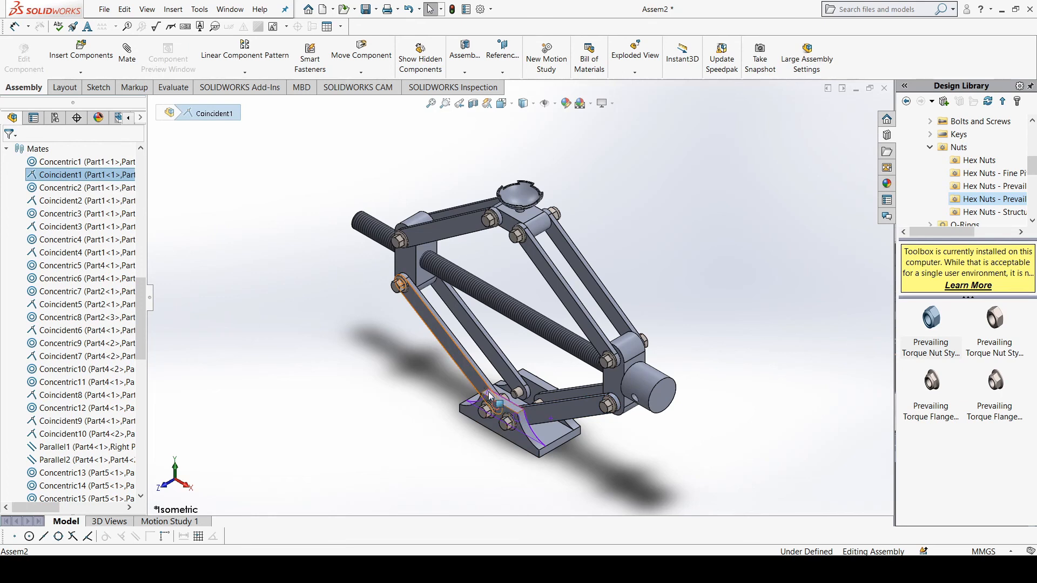
click(63, 241)
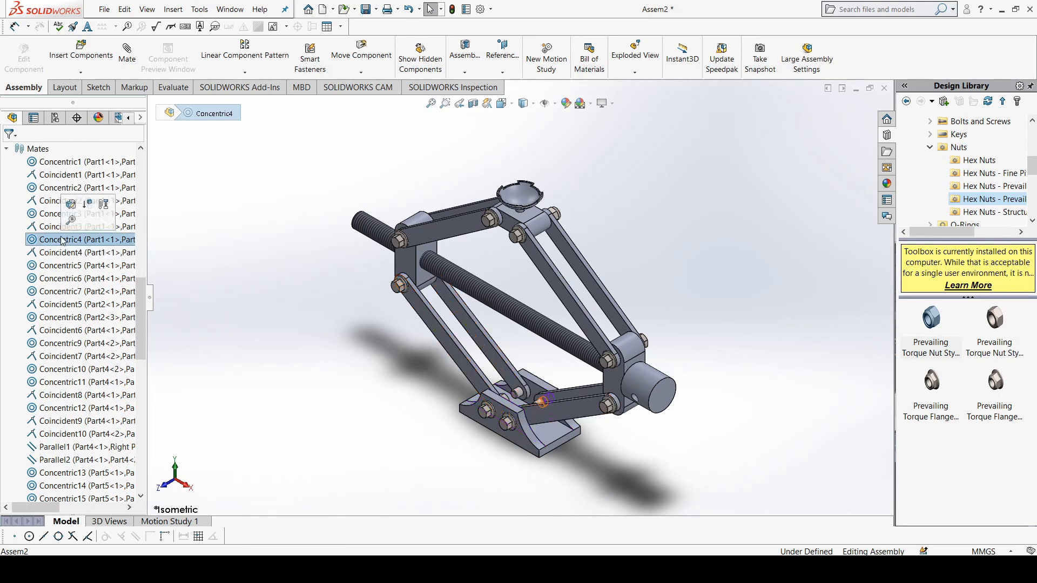
click(64, 254)
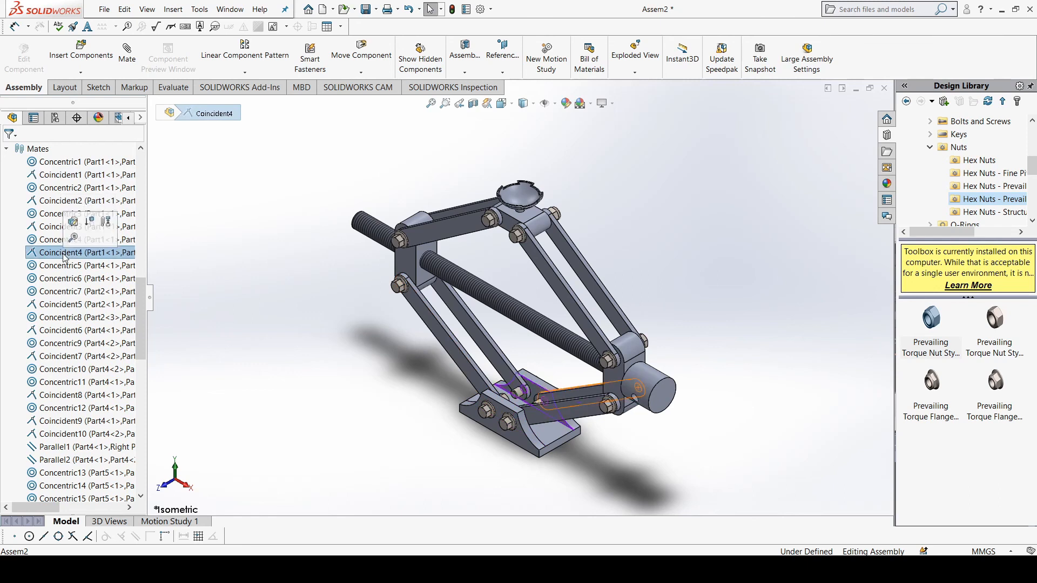
click(67, 266)
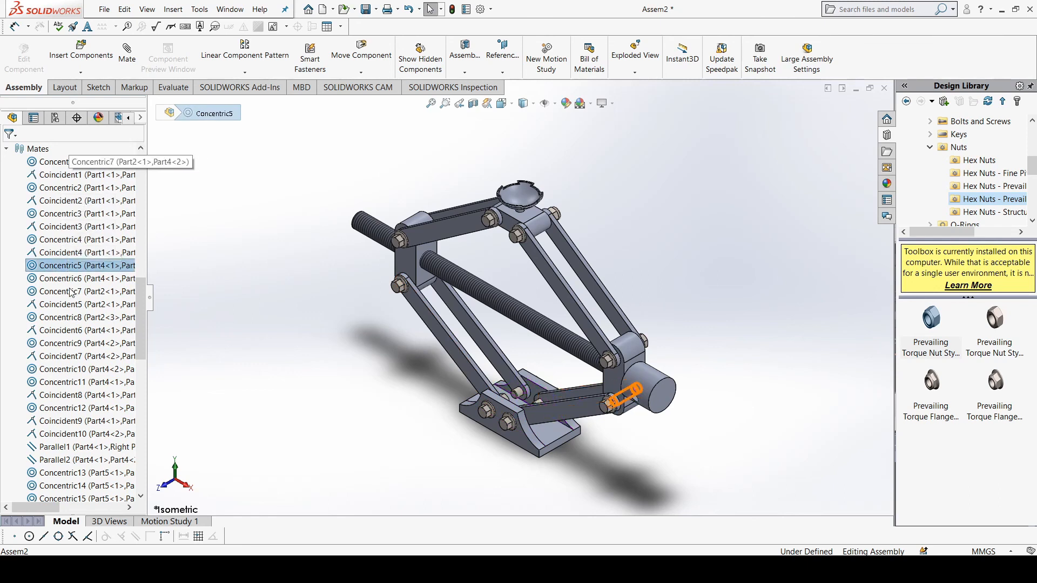
click(71, 292)
click(73, 317)
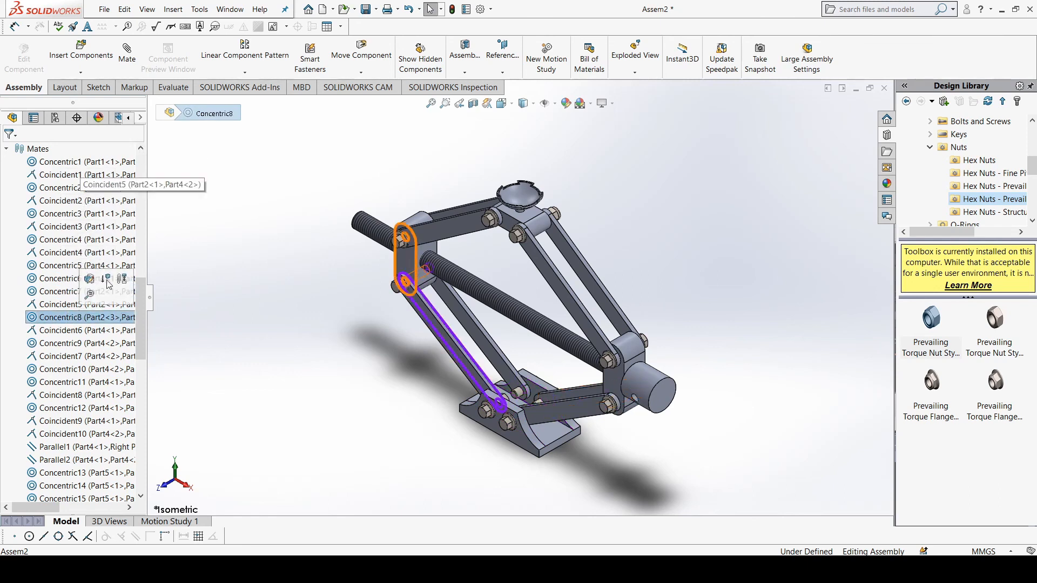
drag(143, 286, 140, 155)
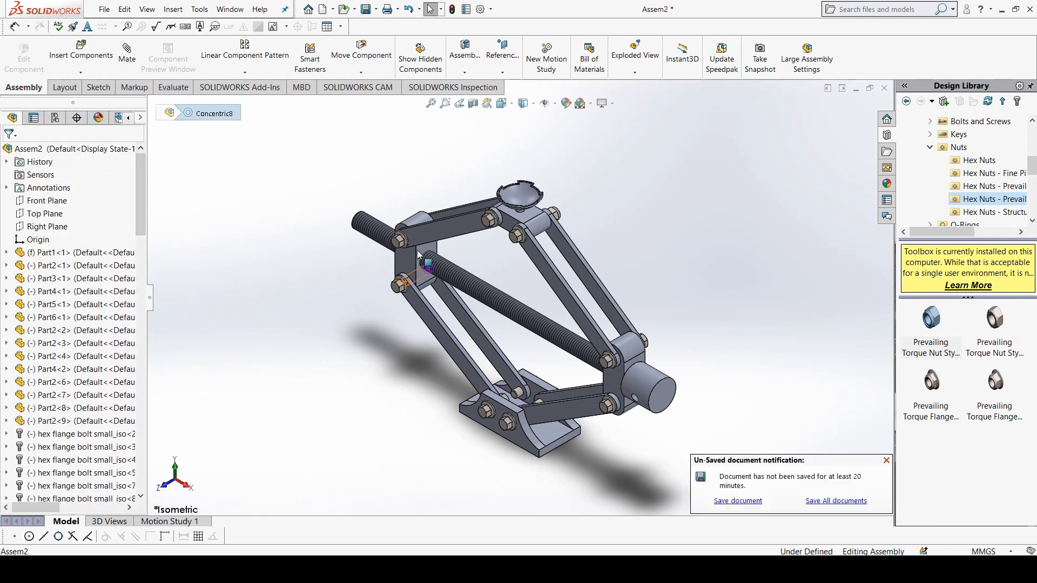
Examine the mates applied to the upper link Part2<6> between the threaded end block and the saddle head.
click(423, 233)
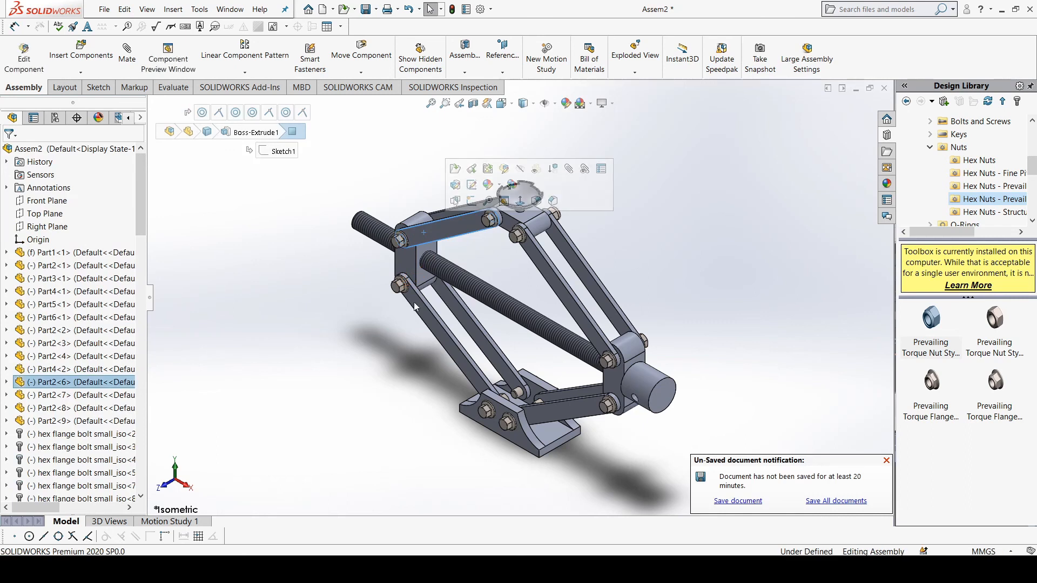
click(379, 370)
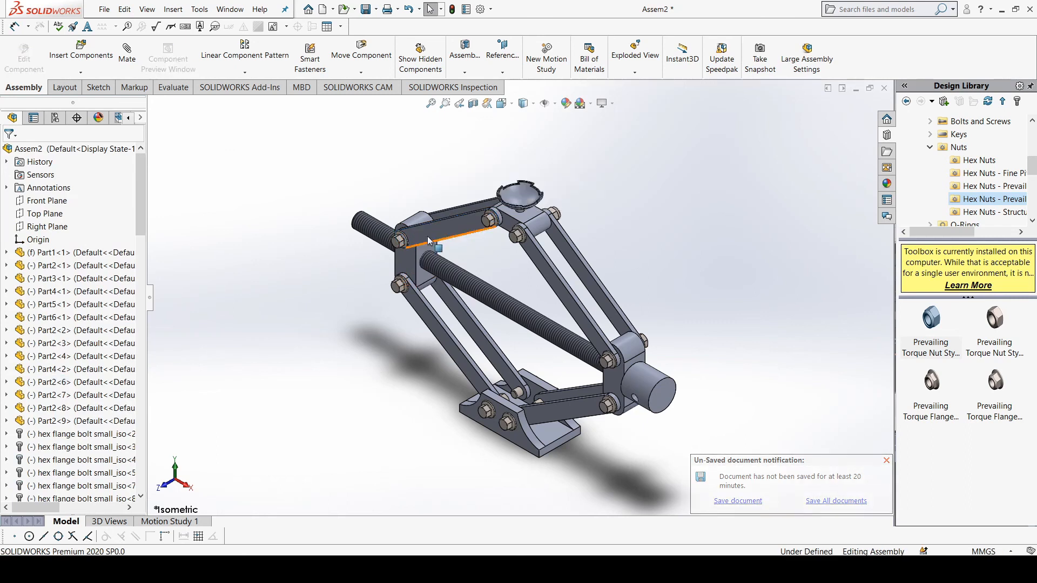
click(428, 238)
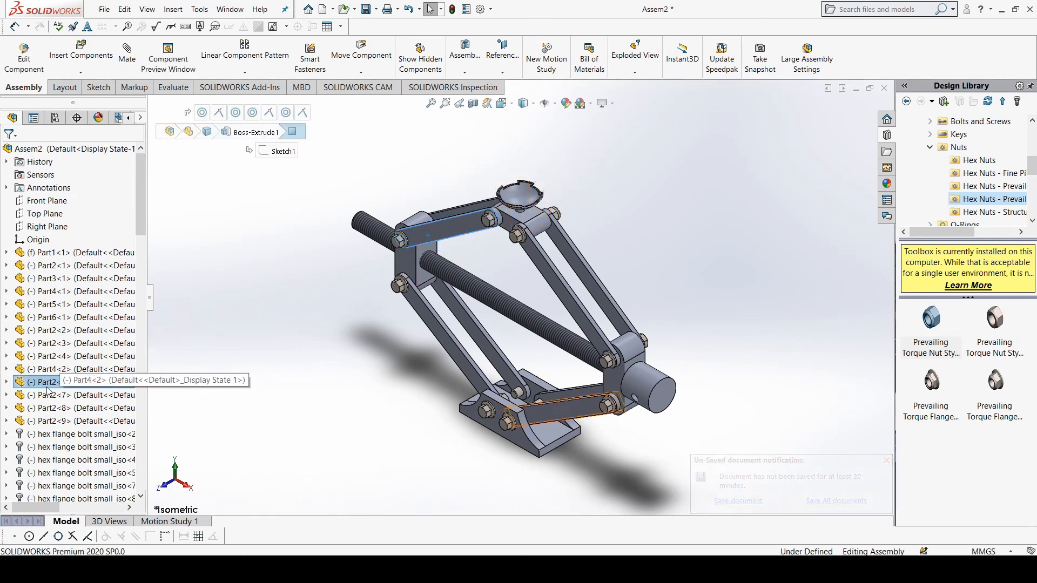
scroll(51, 384, down, 1)
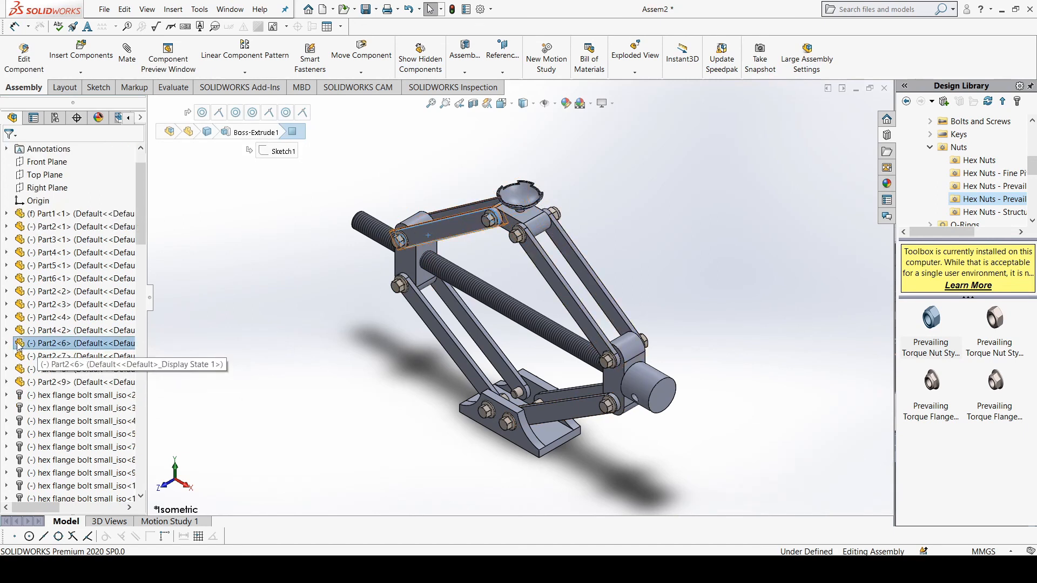
click(6, 343)
scroll(33, 344, down, 2)
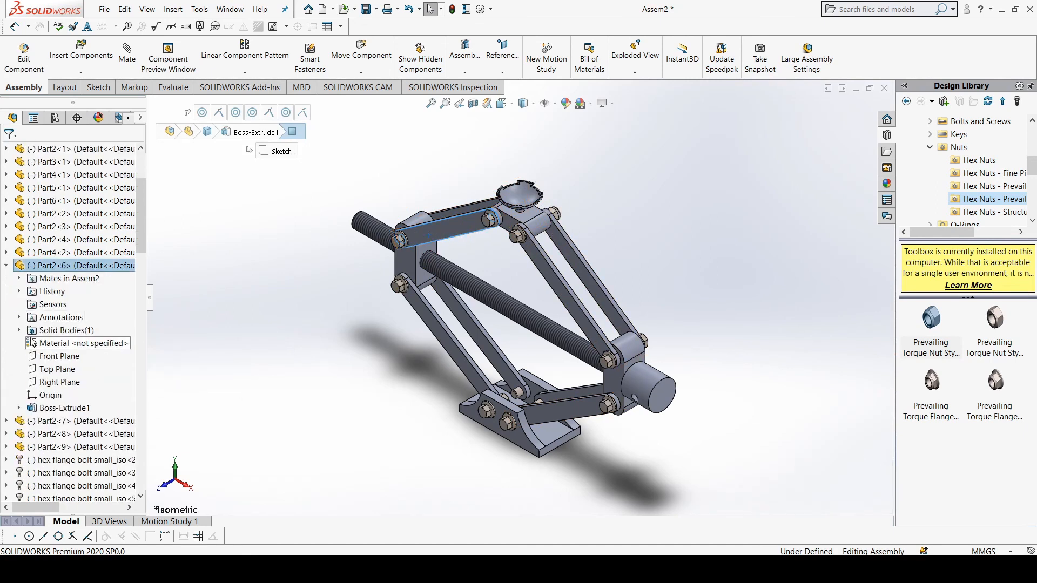
click(19, 278)
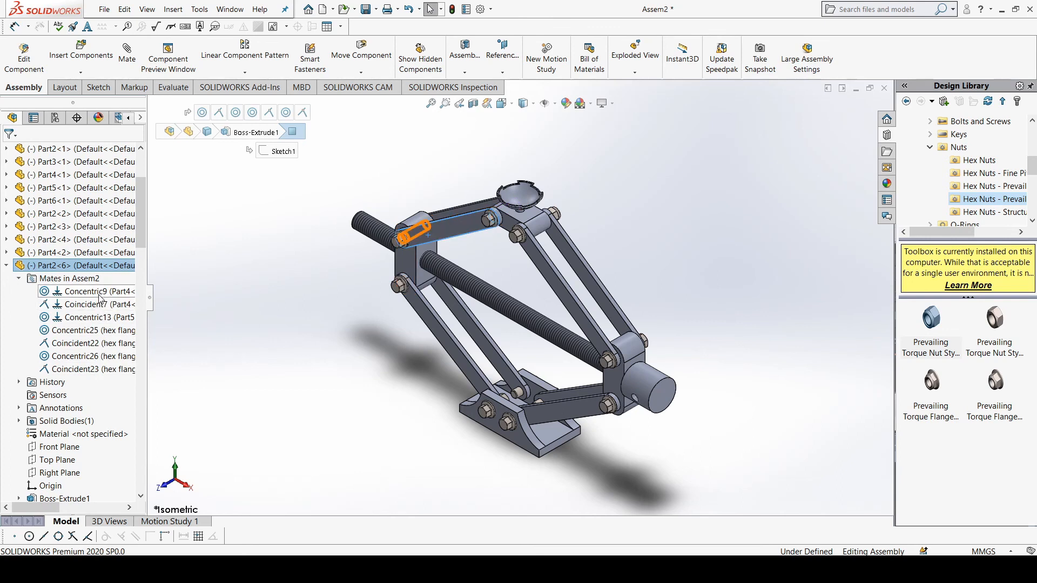
click(6, 265)
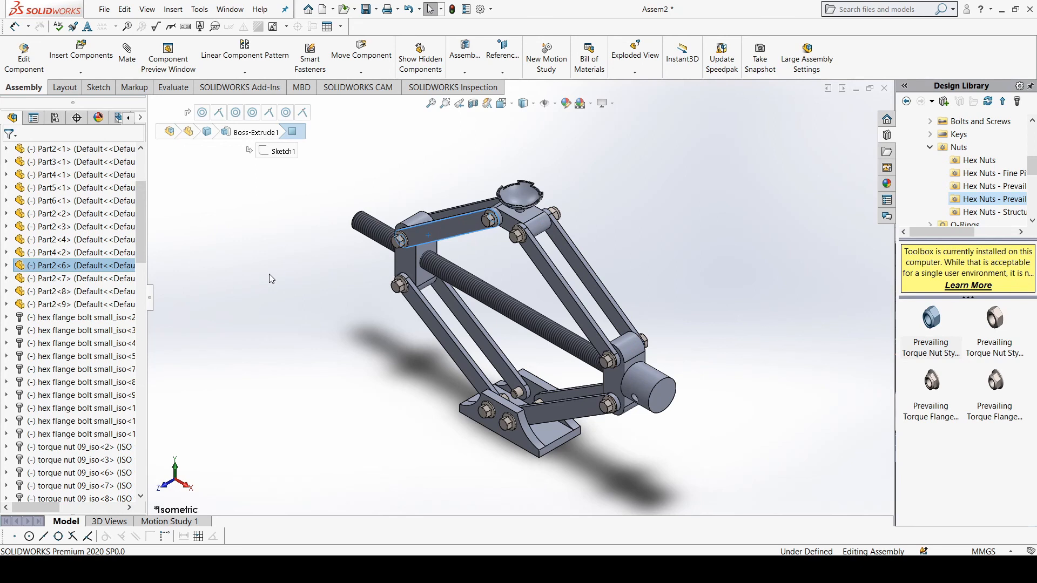
middle_drag(342, 328, 354, 290)
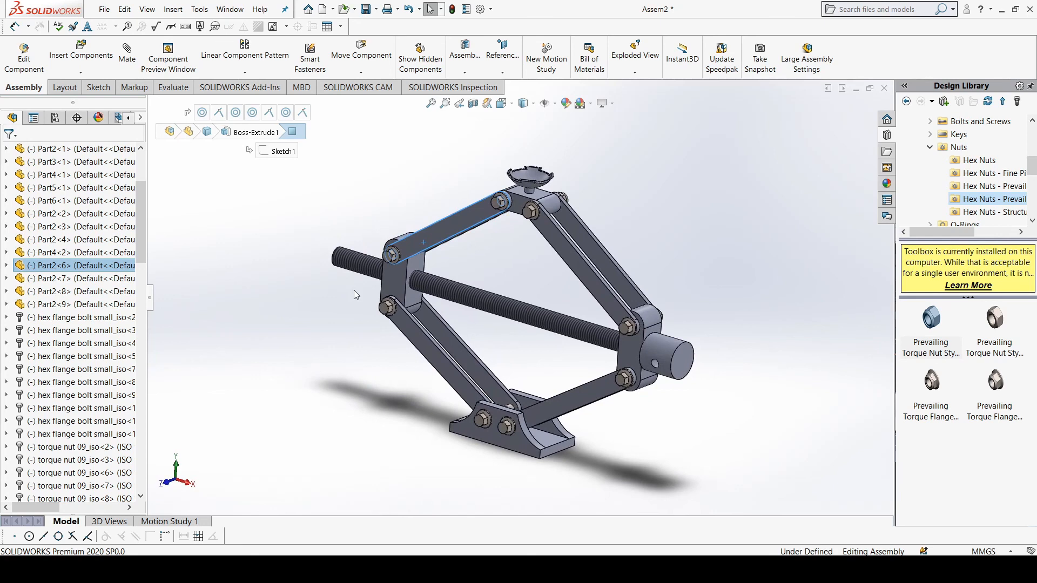